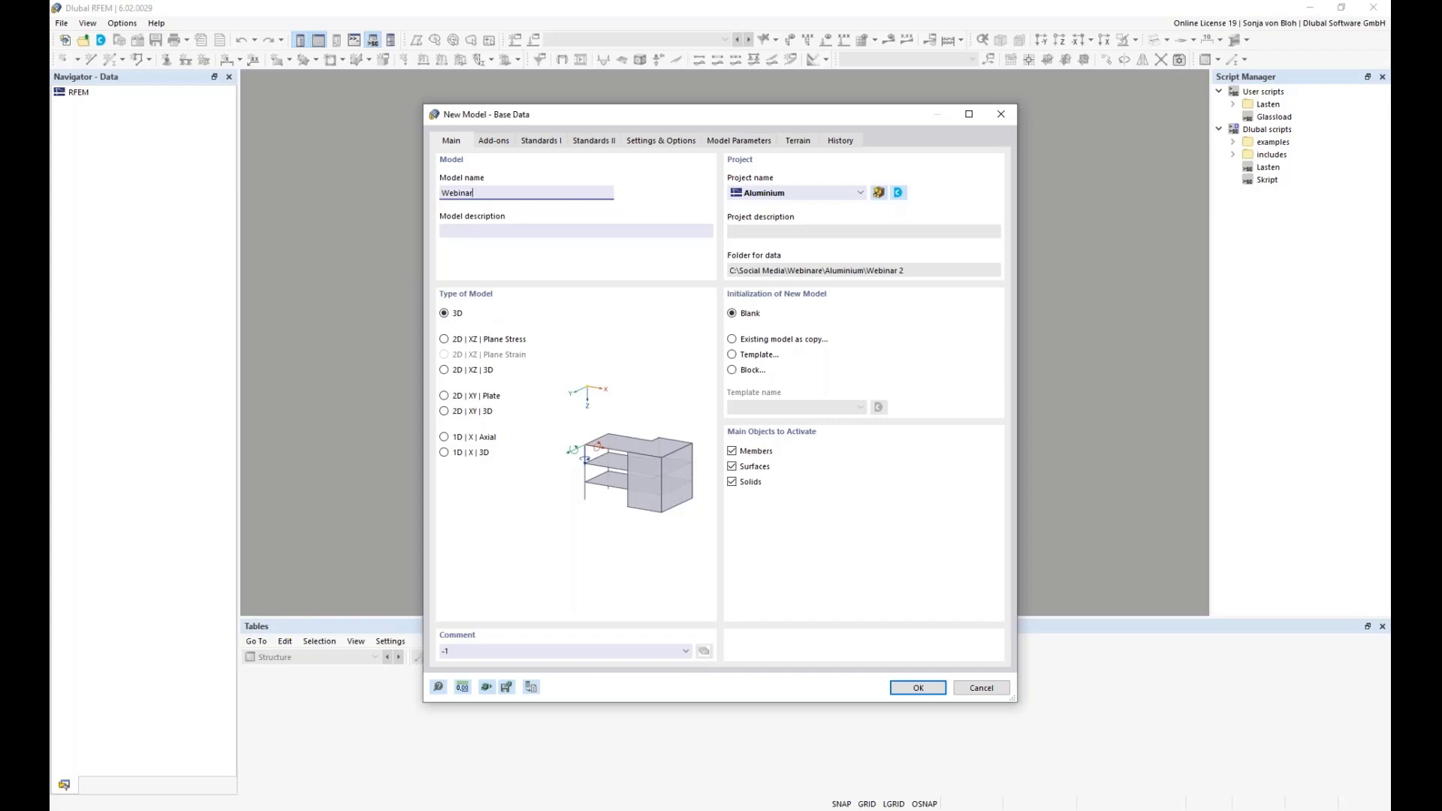
pyautogui.click(492, 141)
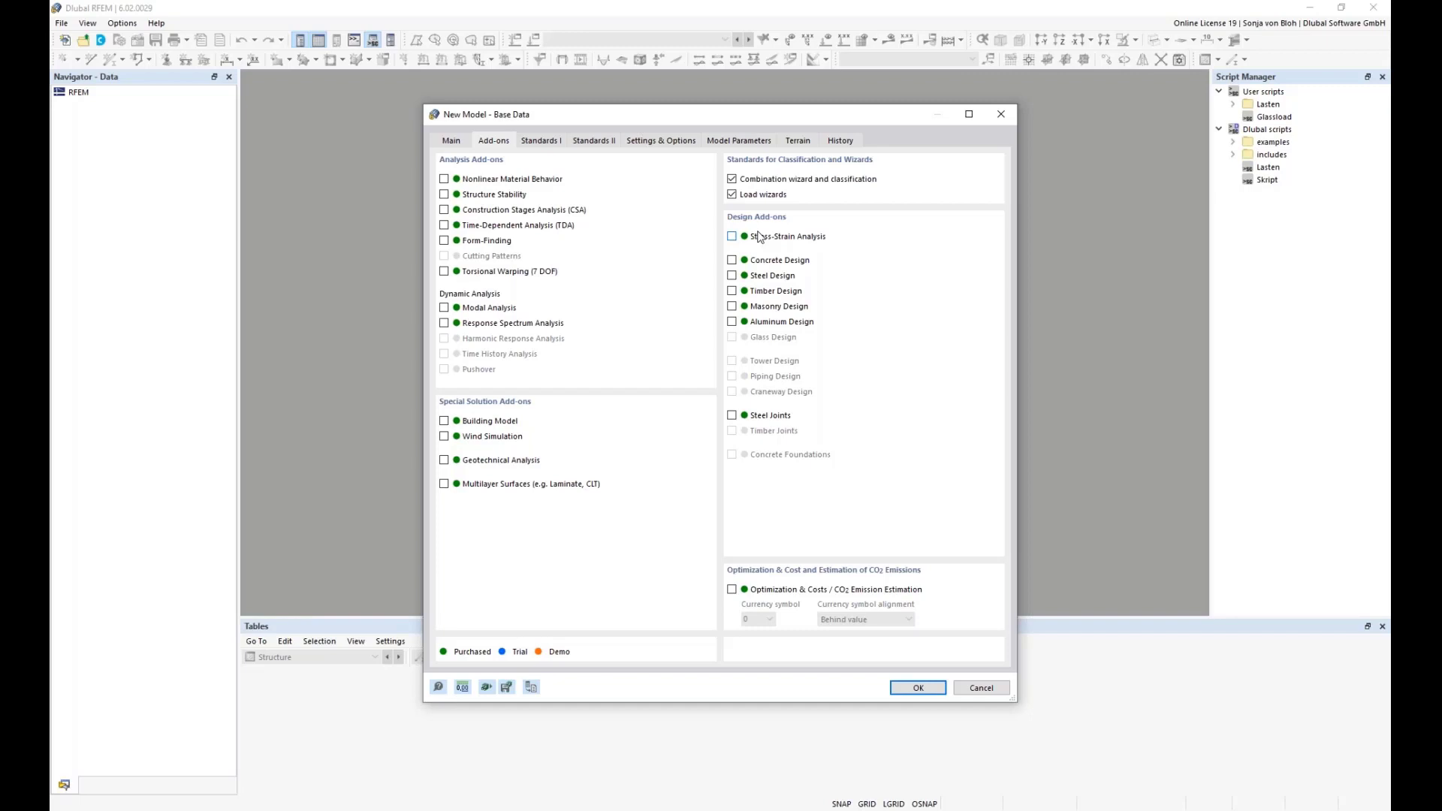
pyautogui.click(733, 322)
pyautogui.click(542, 141)
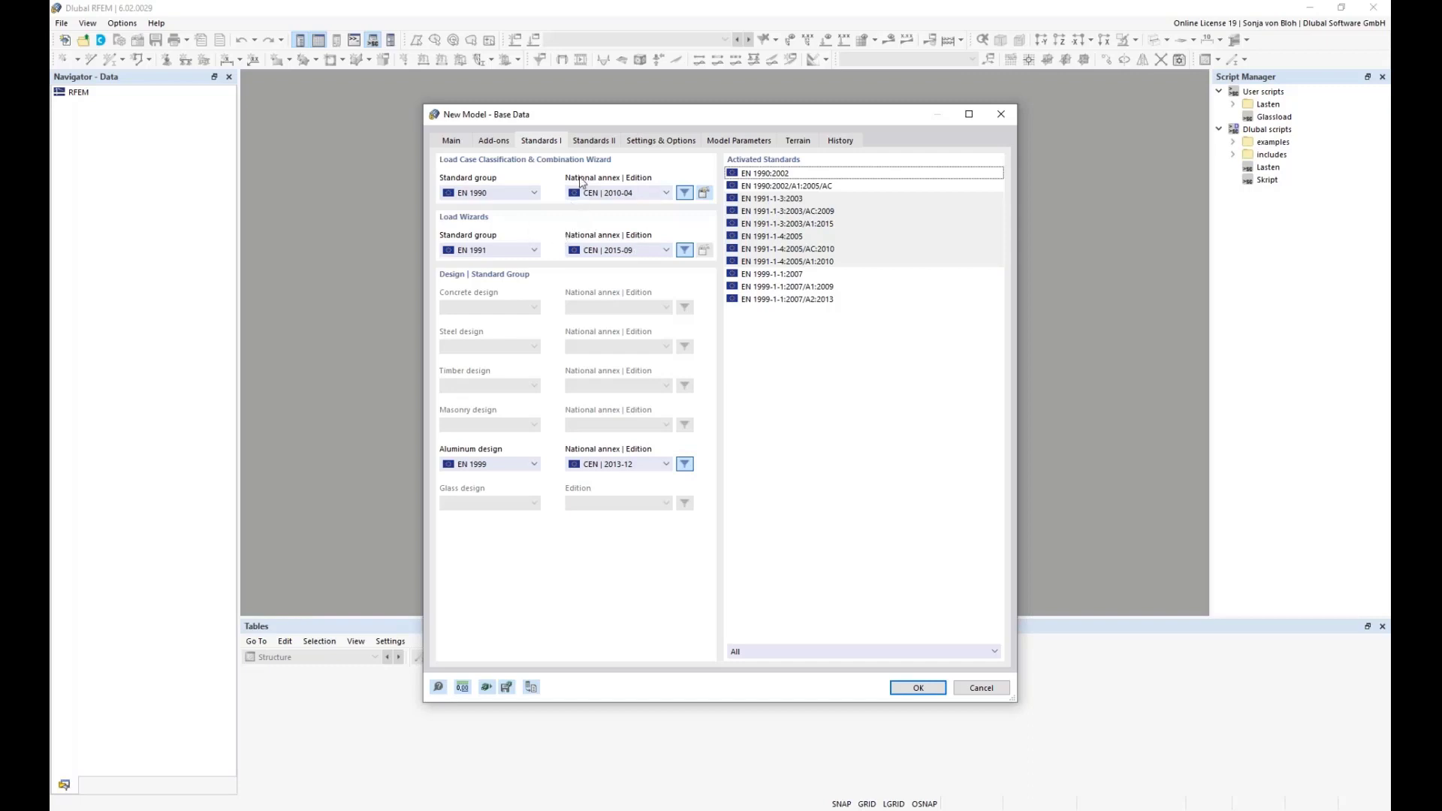
pyautogui.click(666, 193)
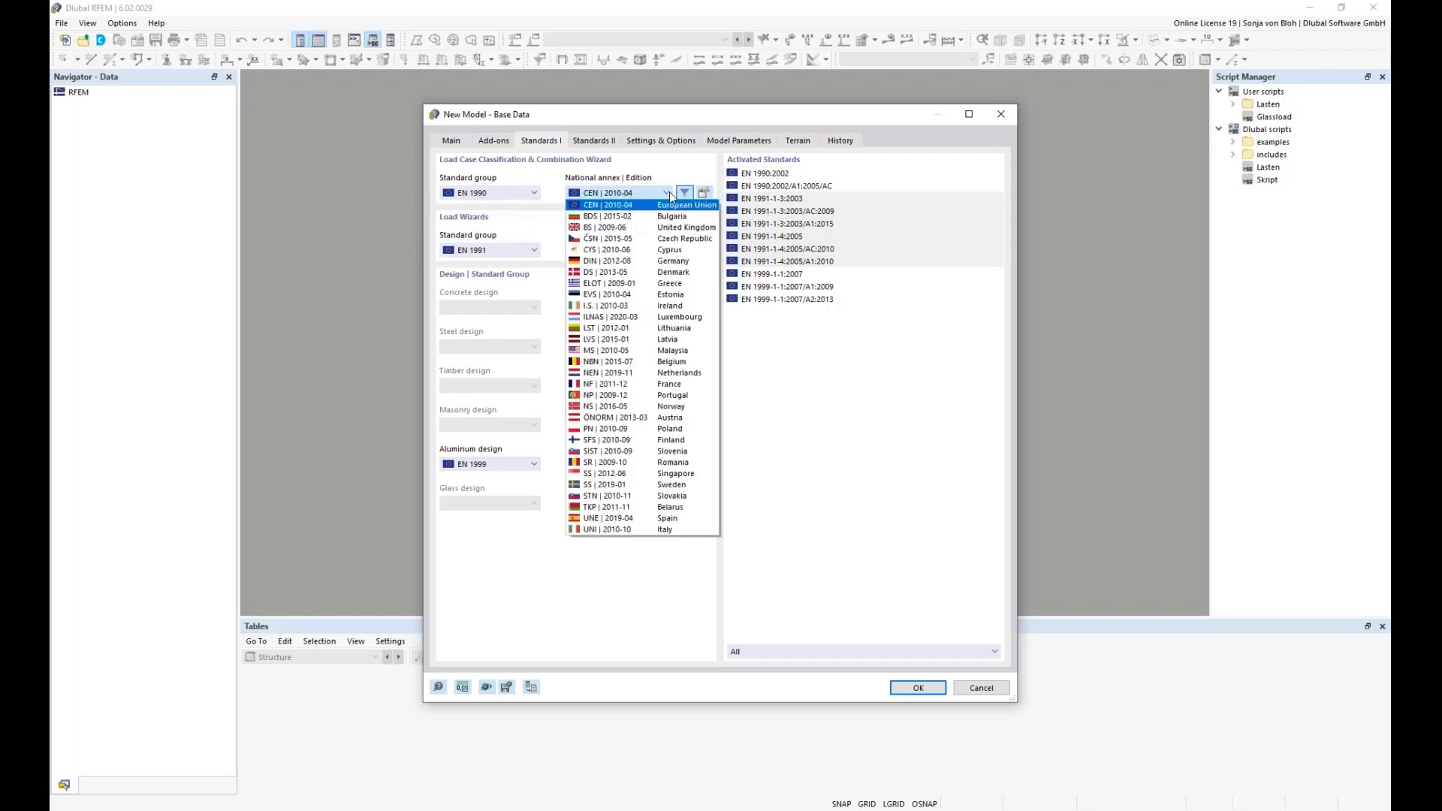
pyautogui.click(630, 264)
pyautogui.click(666, 250)
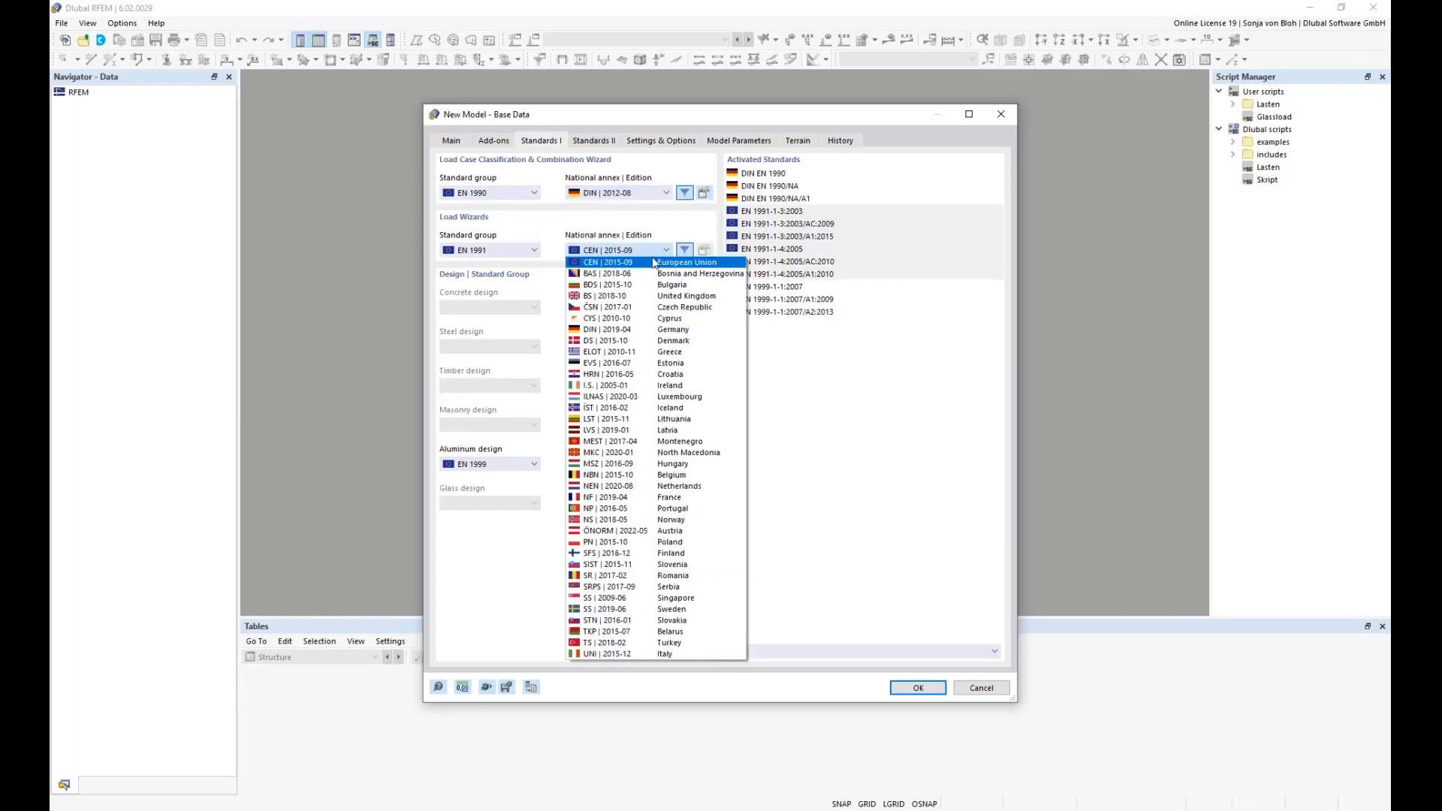
pyautogui.click(621, 329)
pyautogui.click(667, 463)
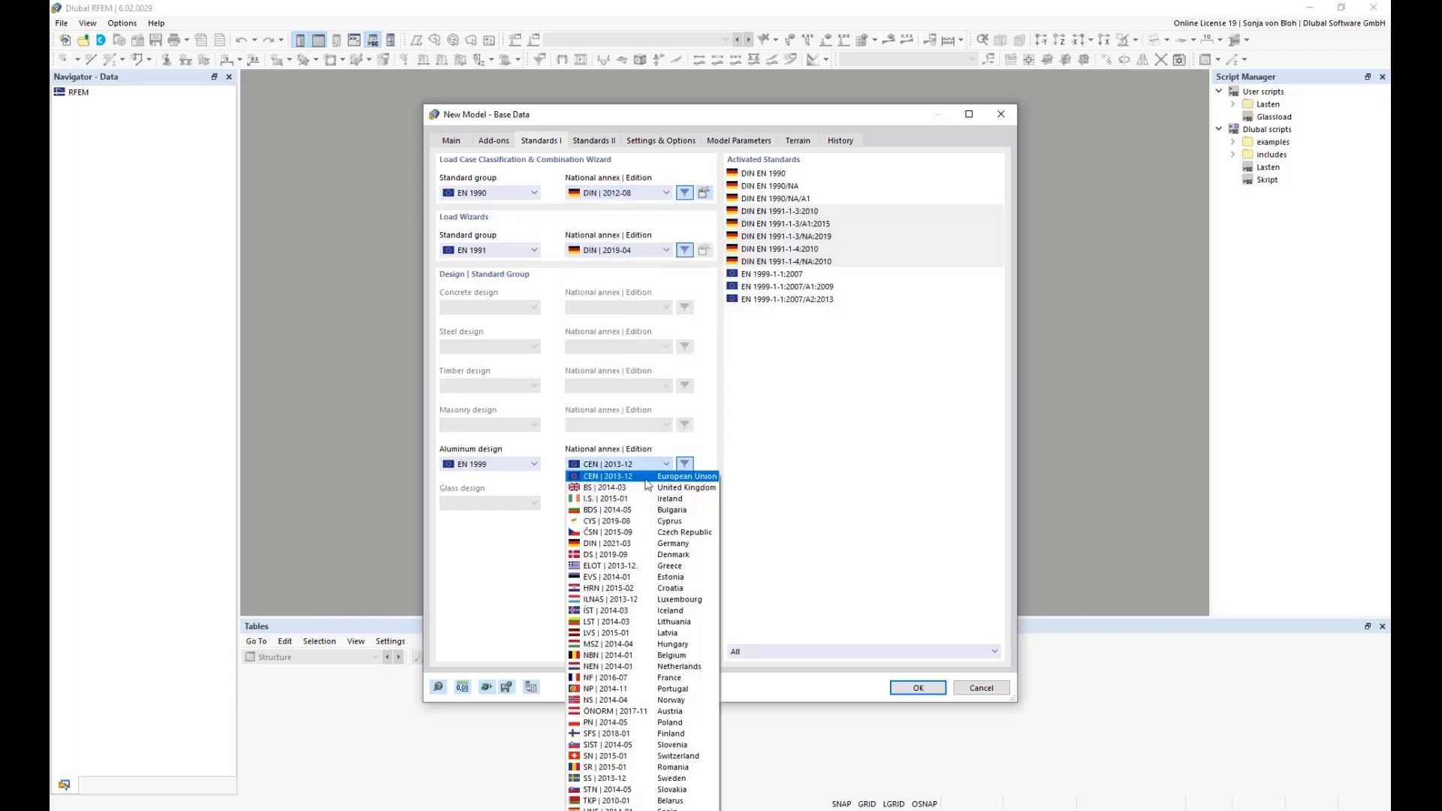
pyautogui.click(639, 543)
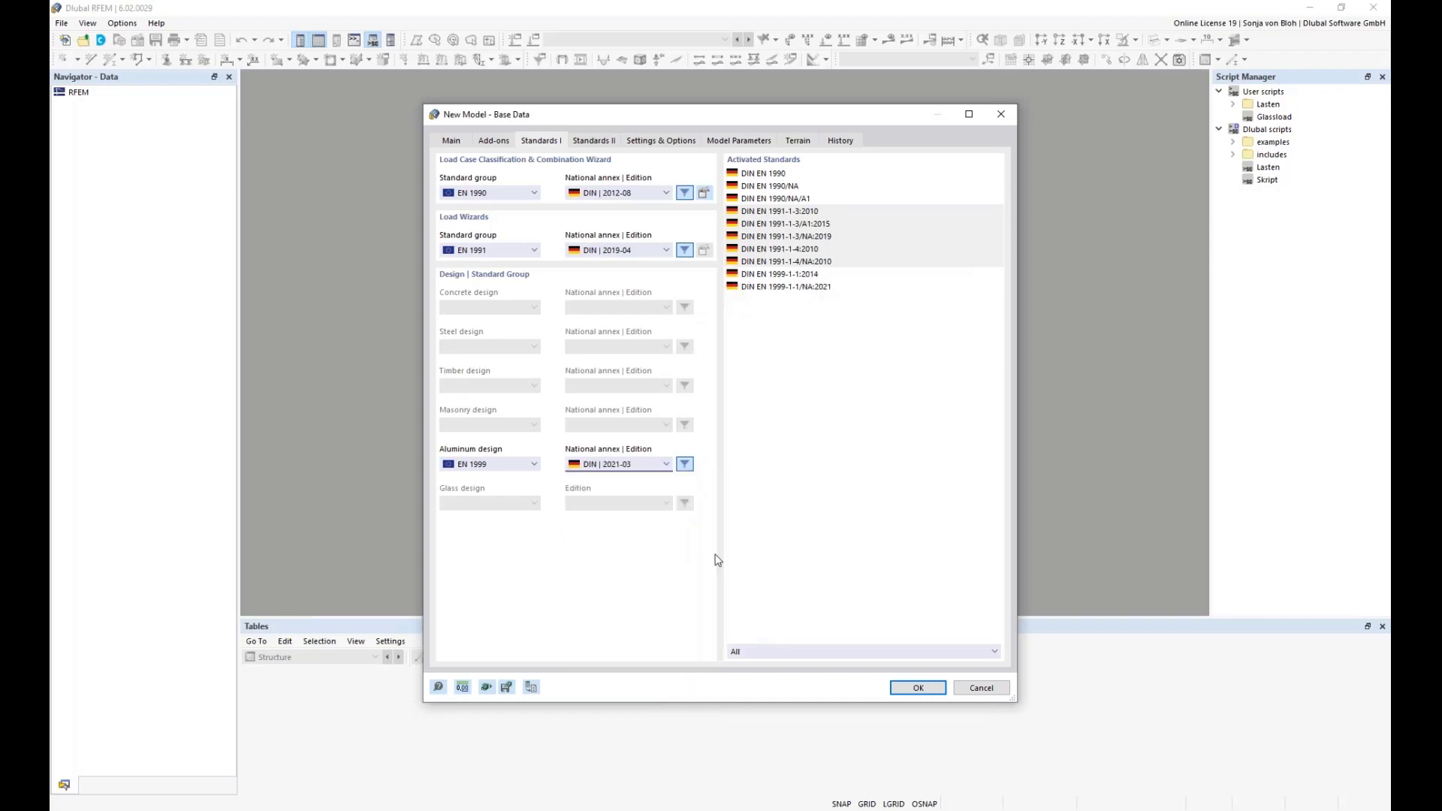
# Step: Keep EN 1999 as the aluminum design standard and create the new model
pyautogui.click(535, 465)
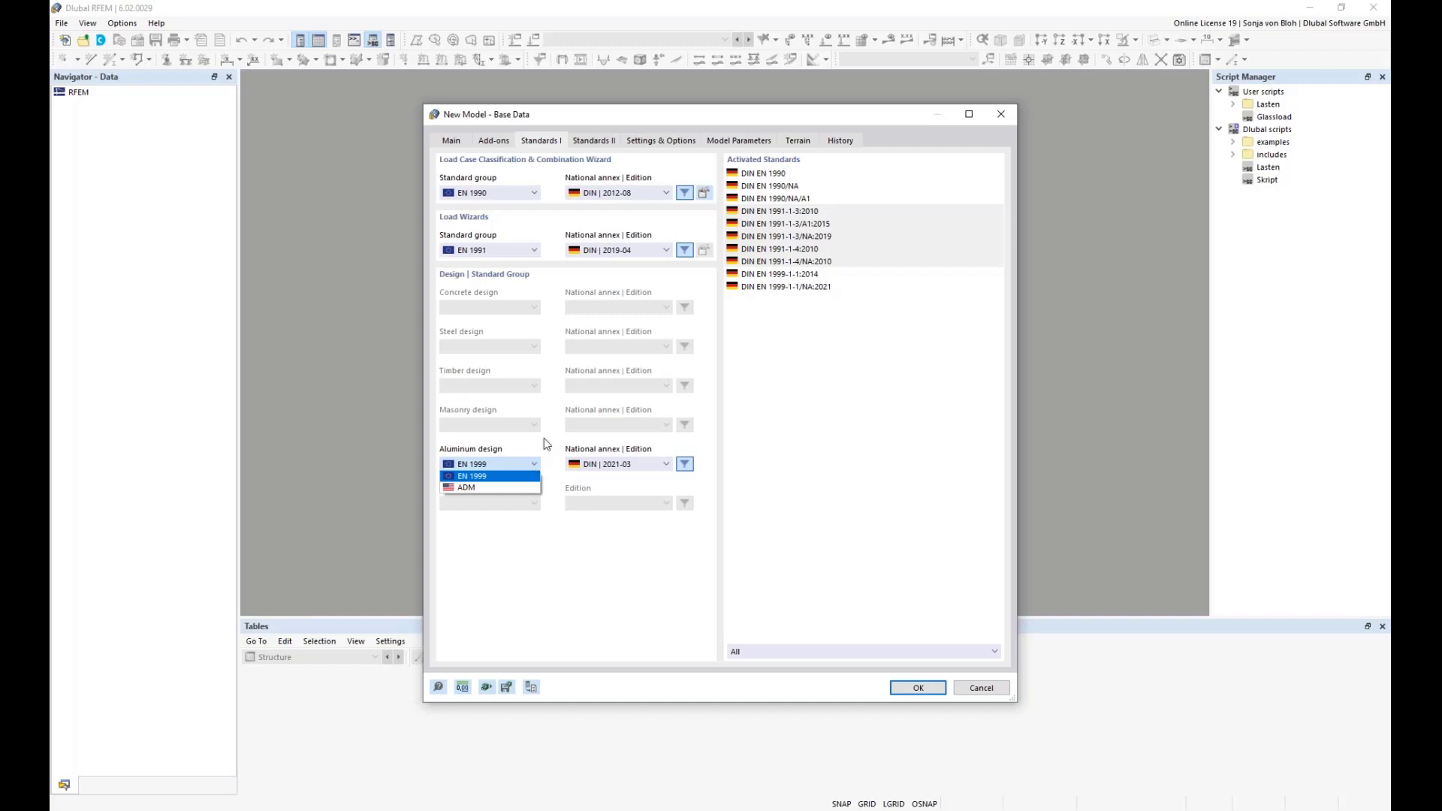
pyautogui.click(547, 444)
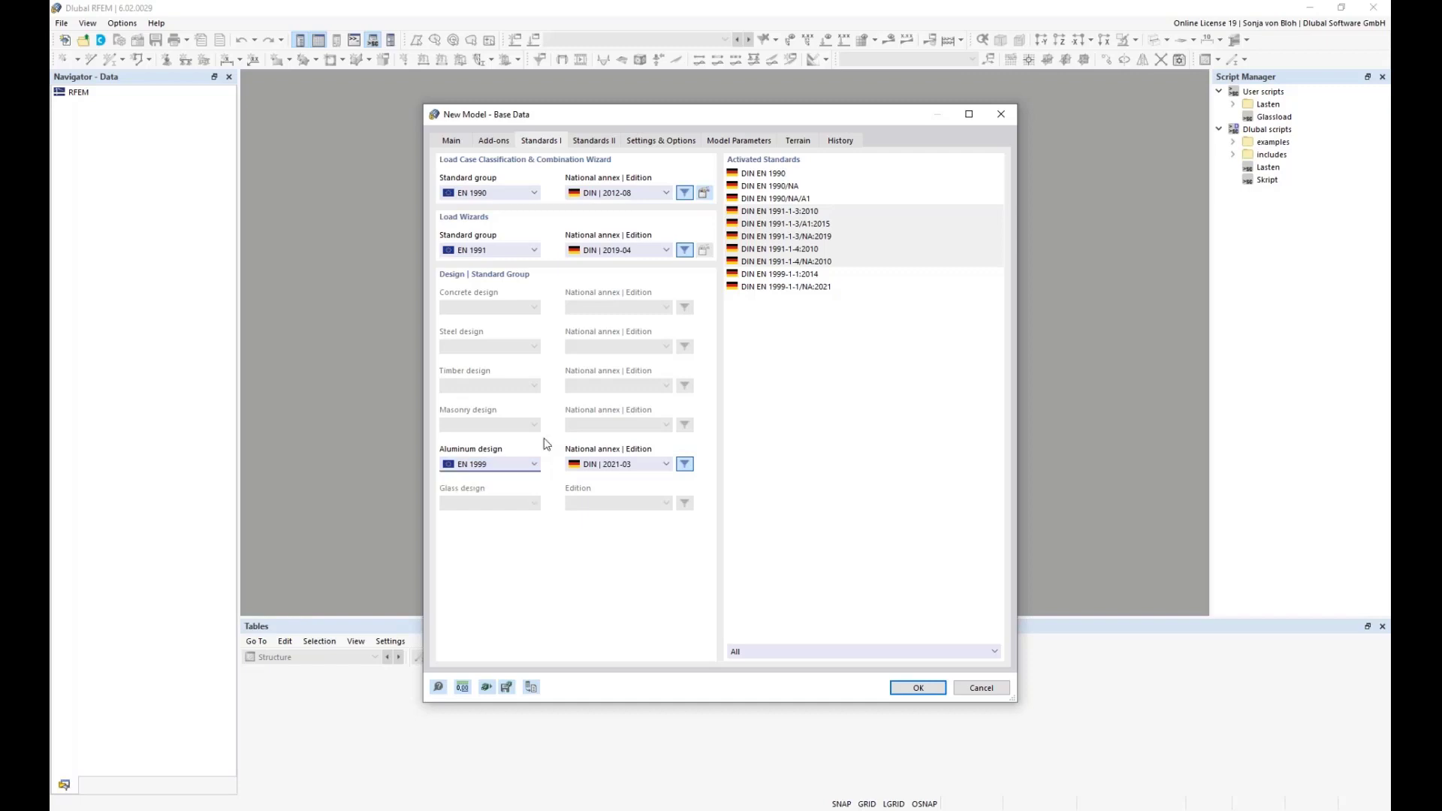
pyautogui.click(917, 688)
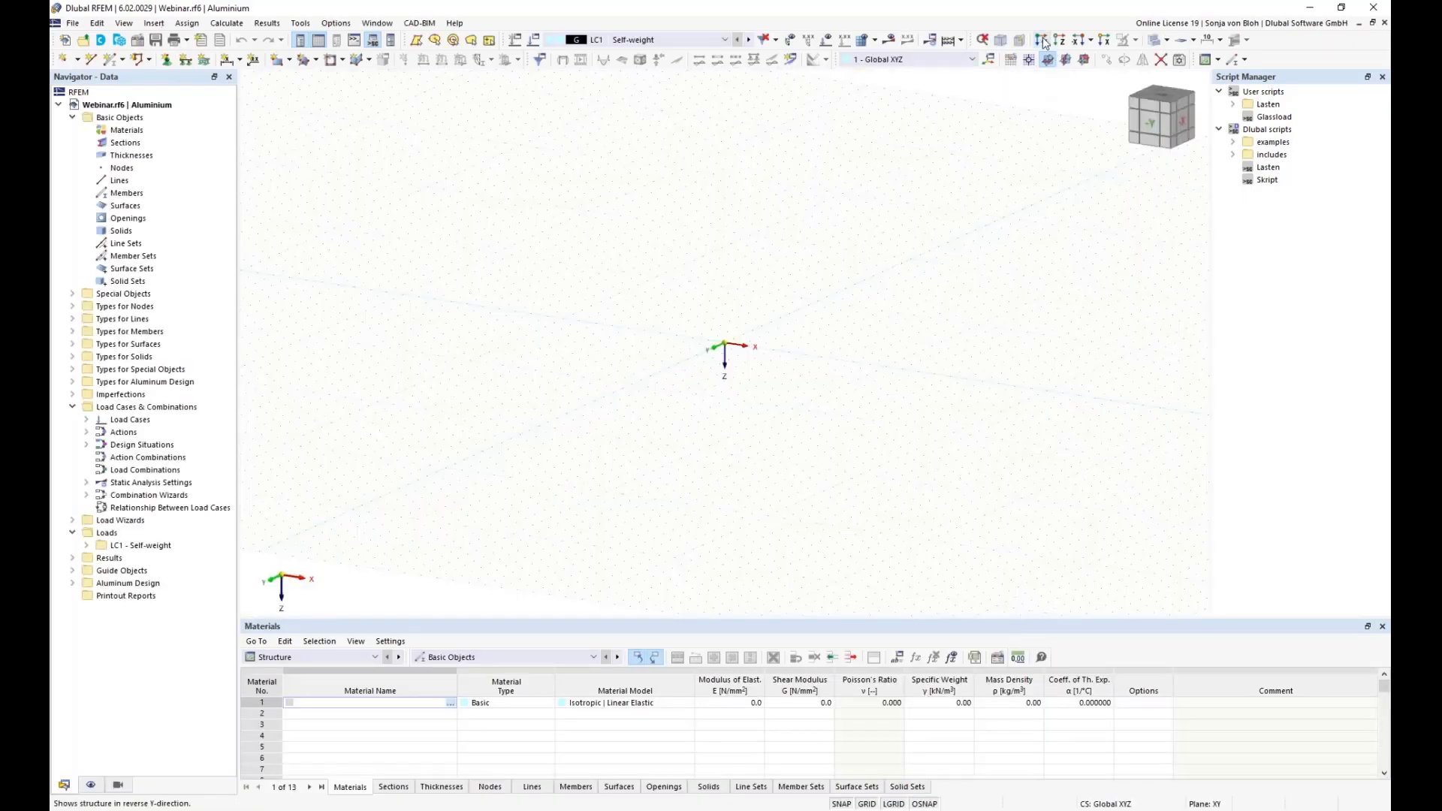
# Step: Set the work plane to XZ and start a new Cartesian line grid in the 1 - Global XYZ coordinate system
pyautogui.click(1067, 60)
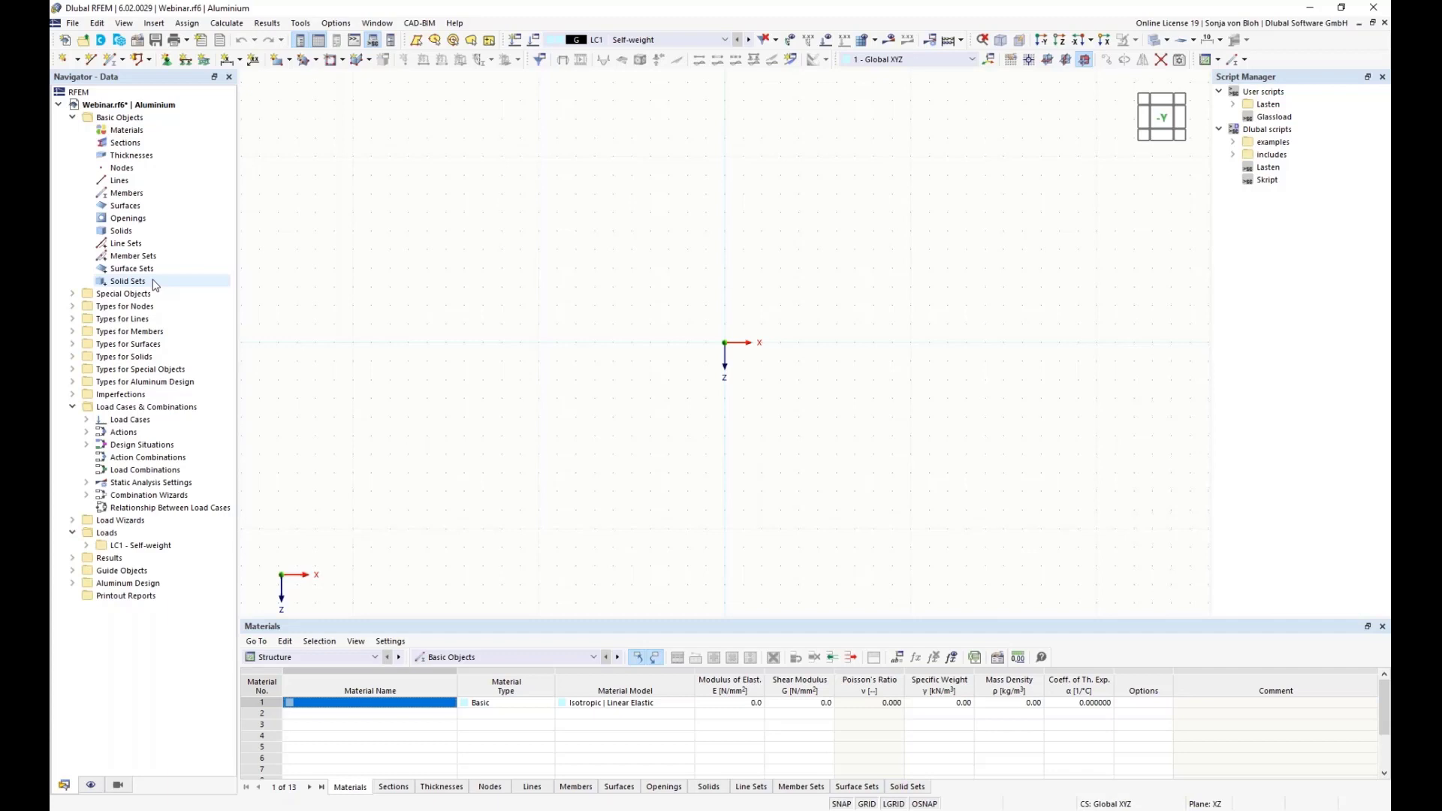
pyautogui.click(73, 572)
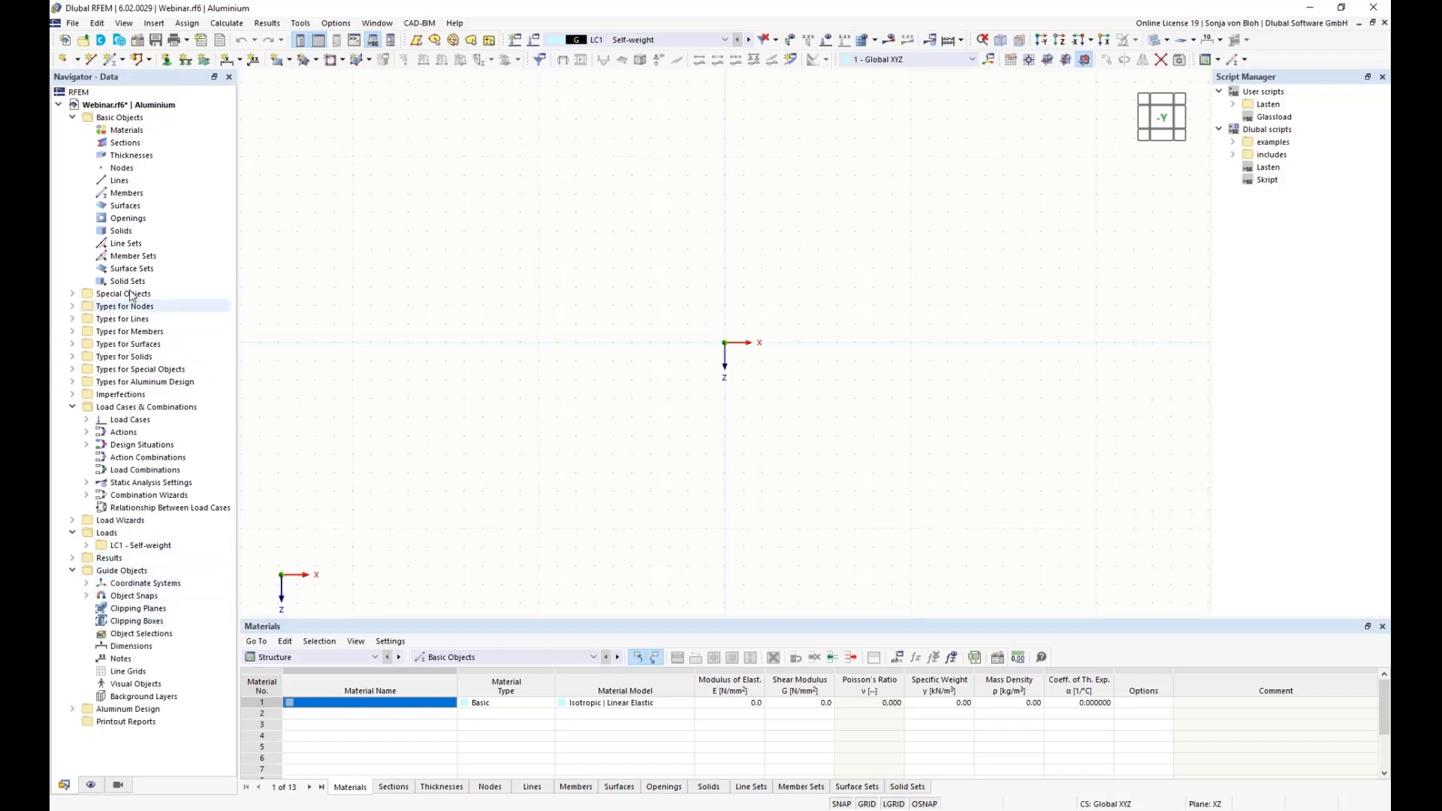
pyautogui.rightClick(120, 671)
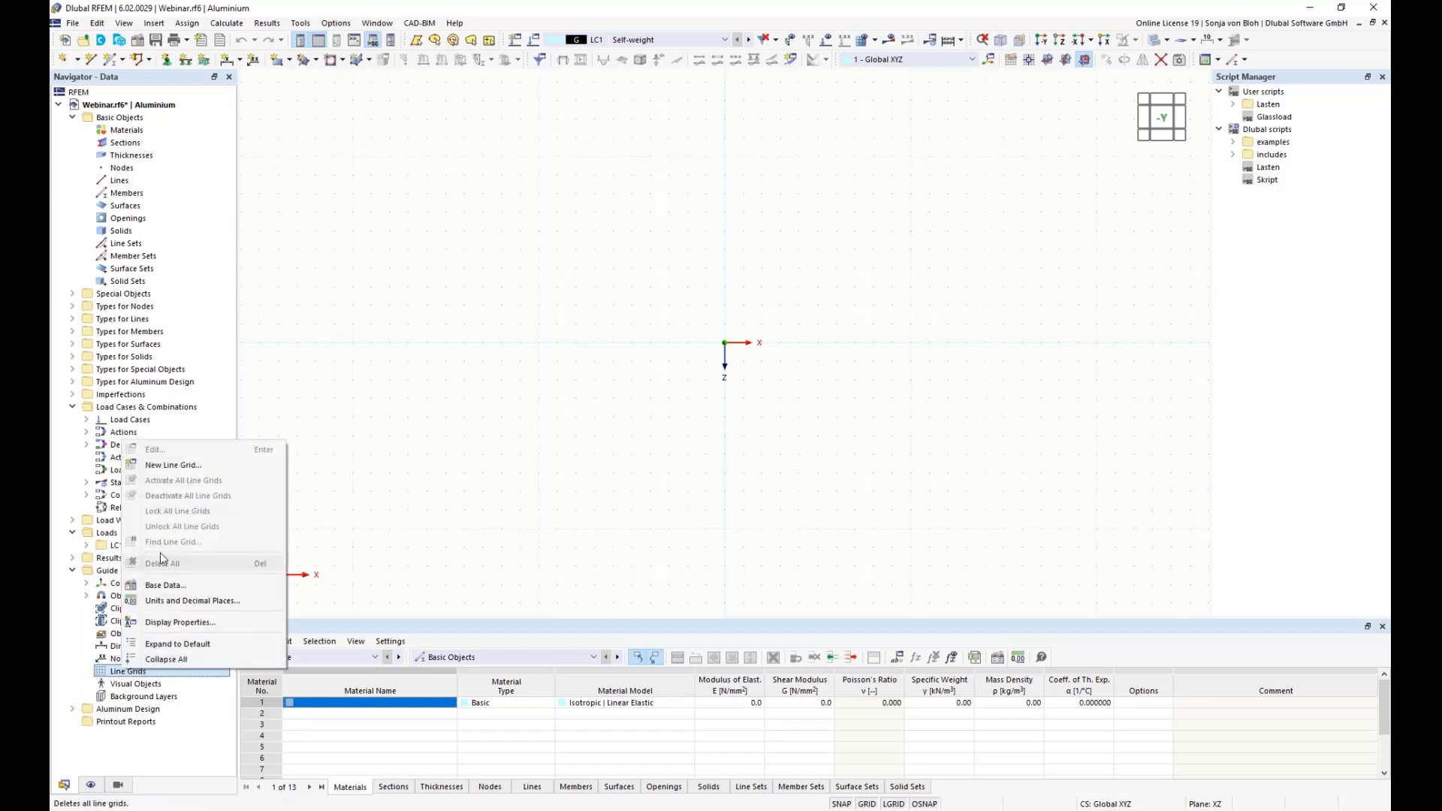
pyautogui.click(175, 468)
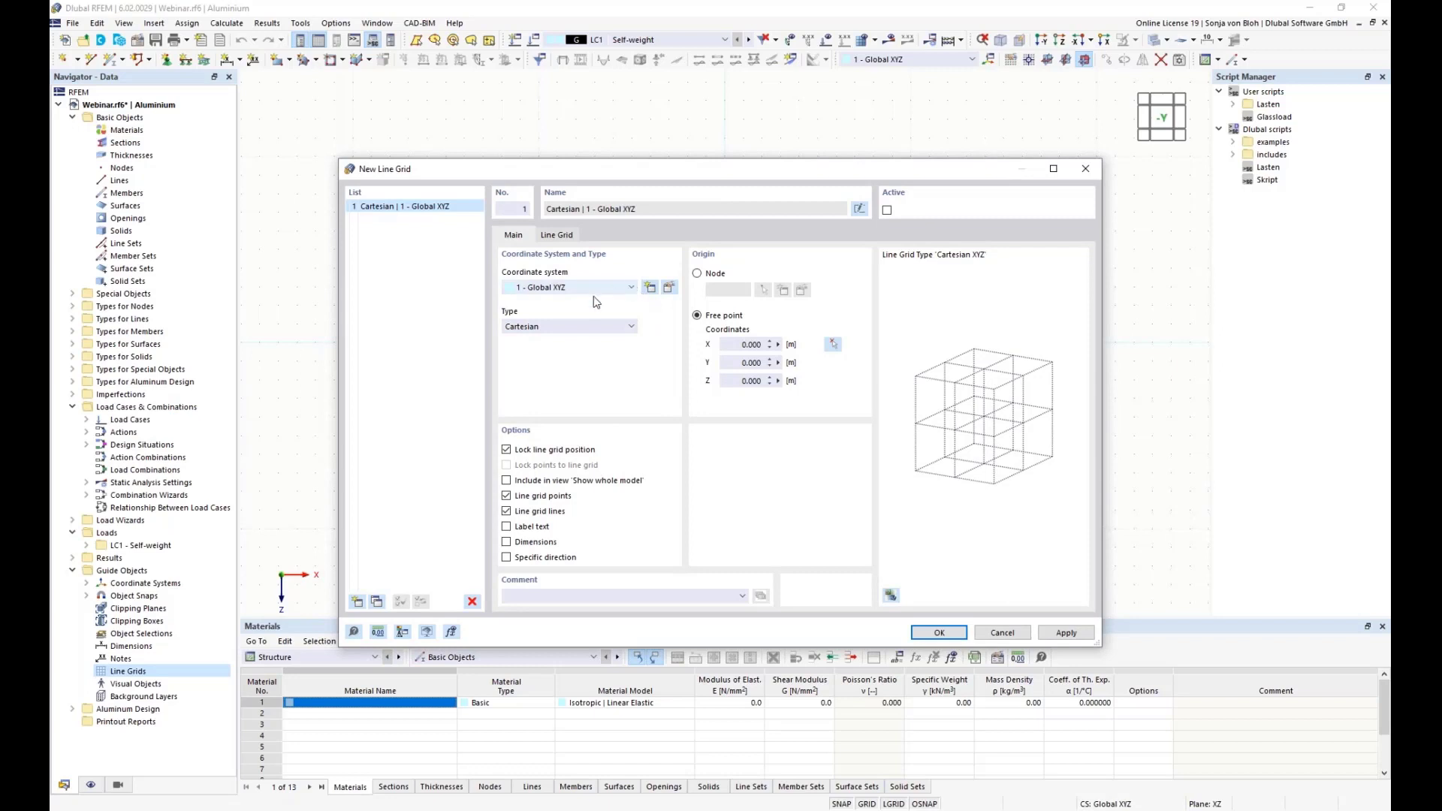
pyautogui.click(631, 288)
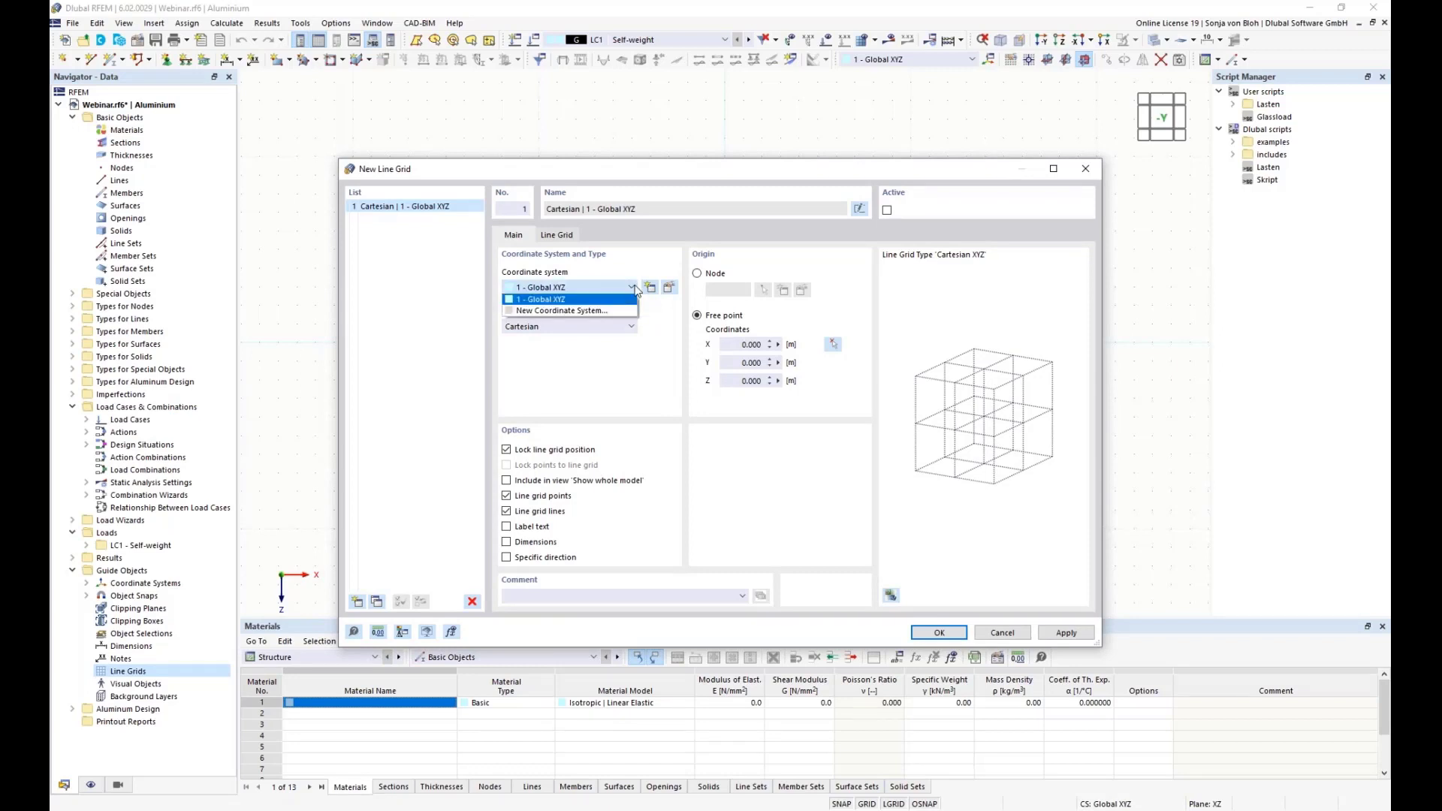
pyautogui.click(615, 301)
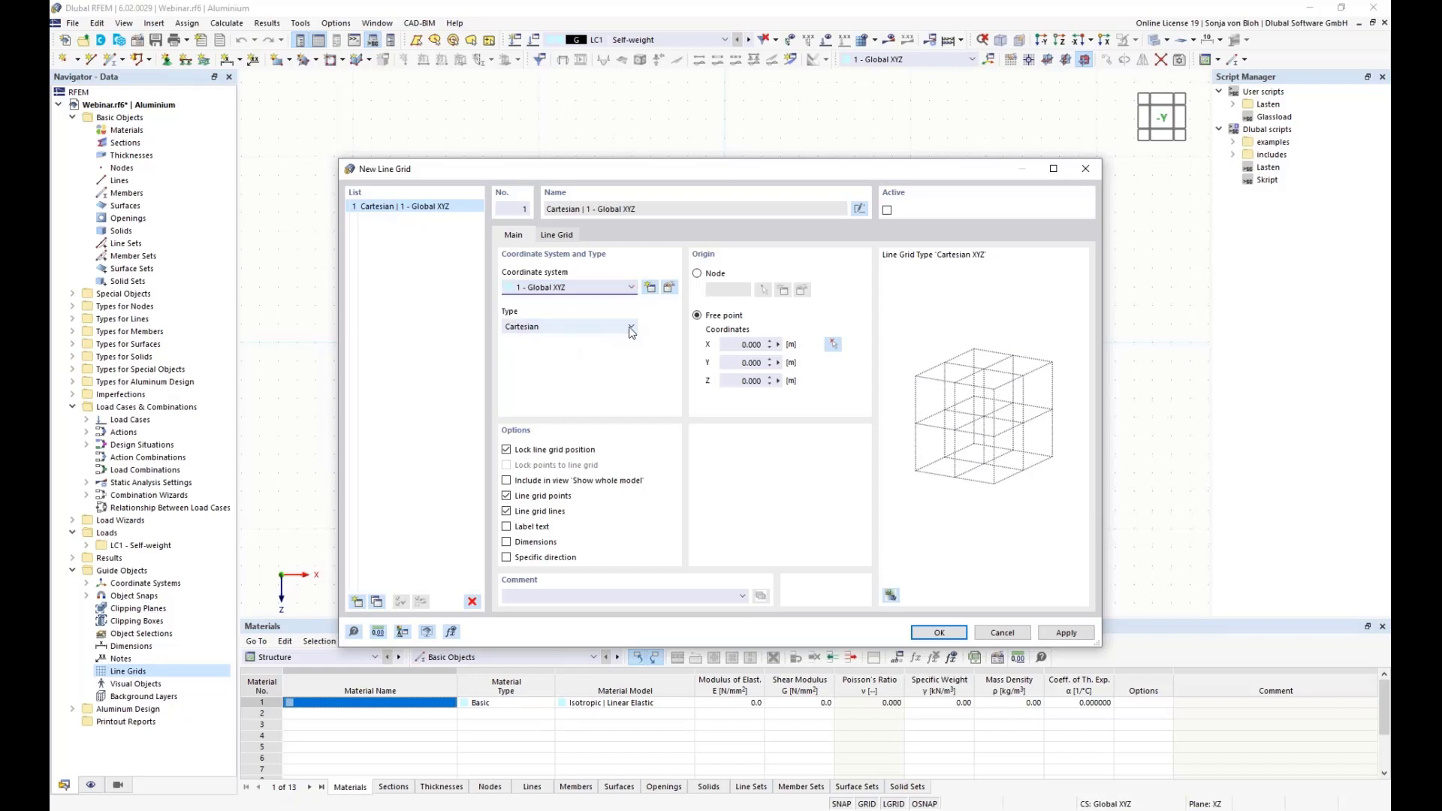
pyautogui.click(631, 328)
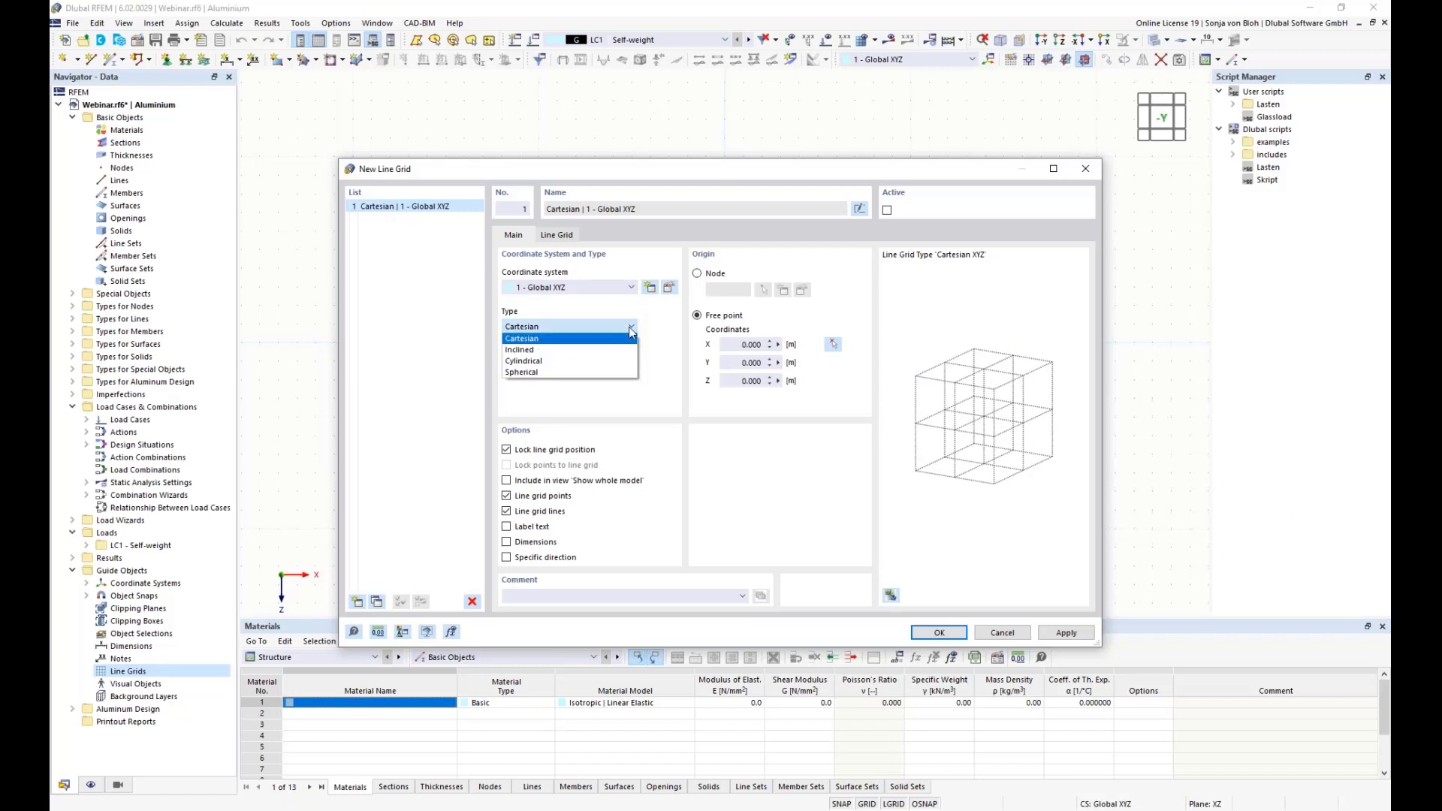
pyautogui.click(562, 338)
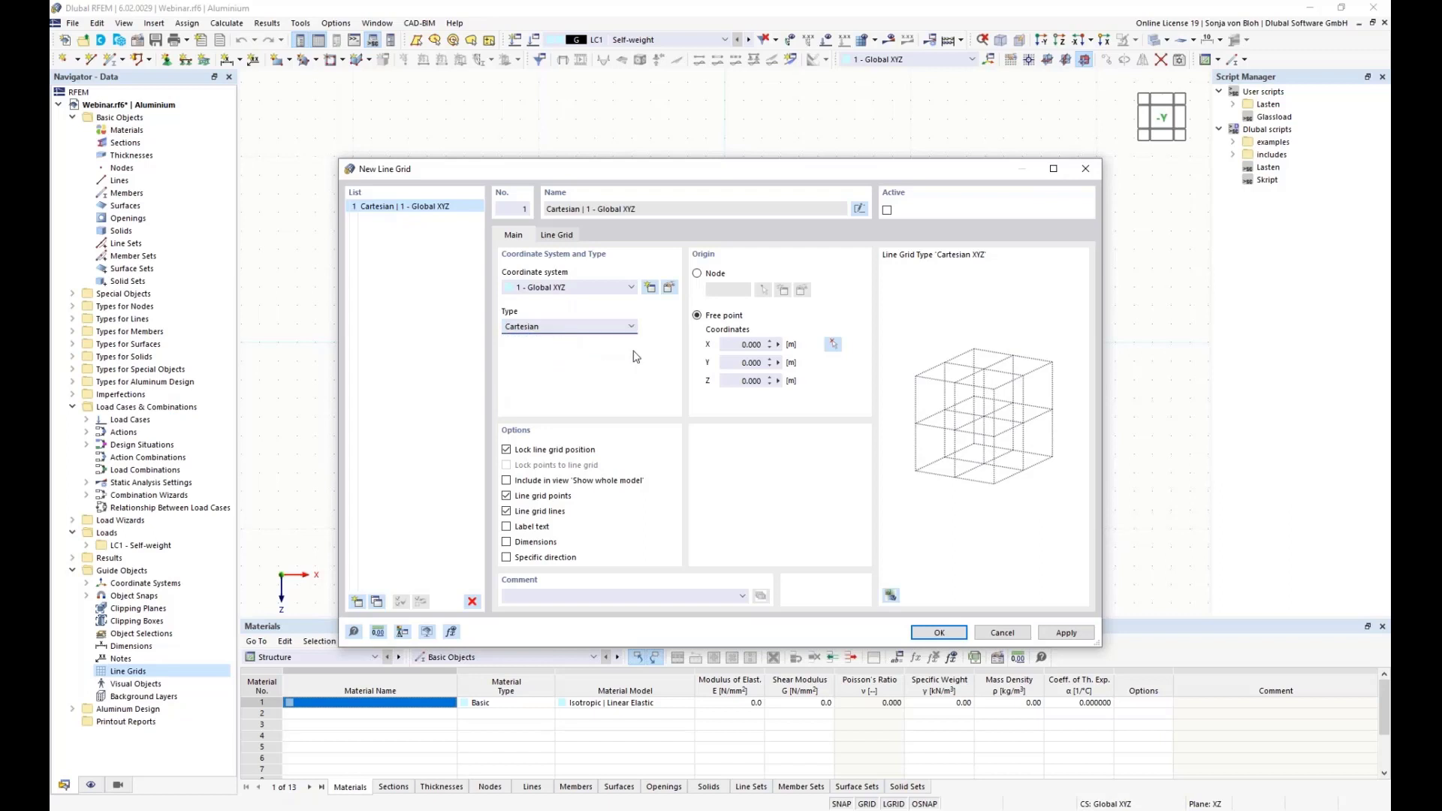
# Step: Keep the line grid's free-point origin at 0, 0, 0 m and include the grid in the whole-model view
pyautogui.click(748, 344)
pyautogui.click(770, 362)
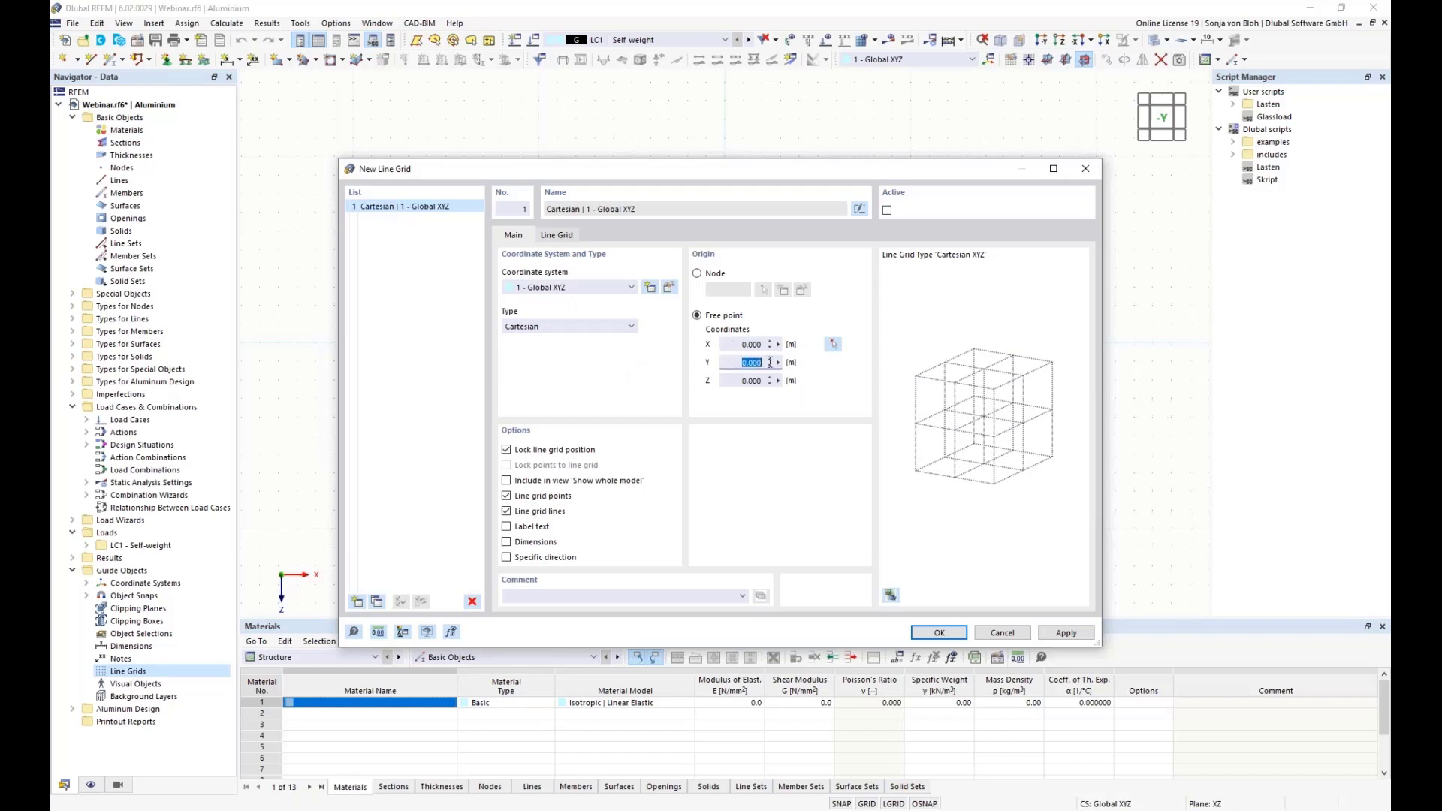
pyautogui.click(730, 380)
pyautogui.click(507, 481)
# Step: Define the X-direction grid by spans in the positive direction with three spans of 2.4 m
pyautogui.click(565, 237)
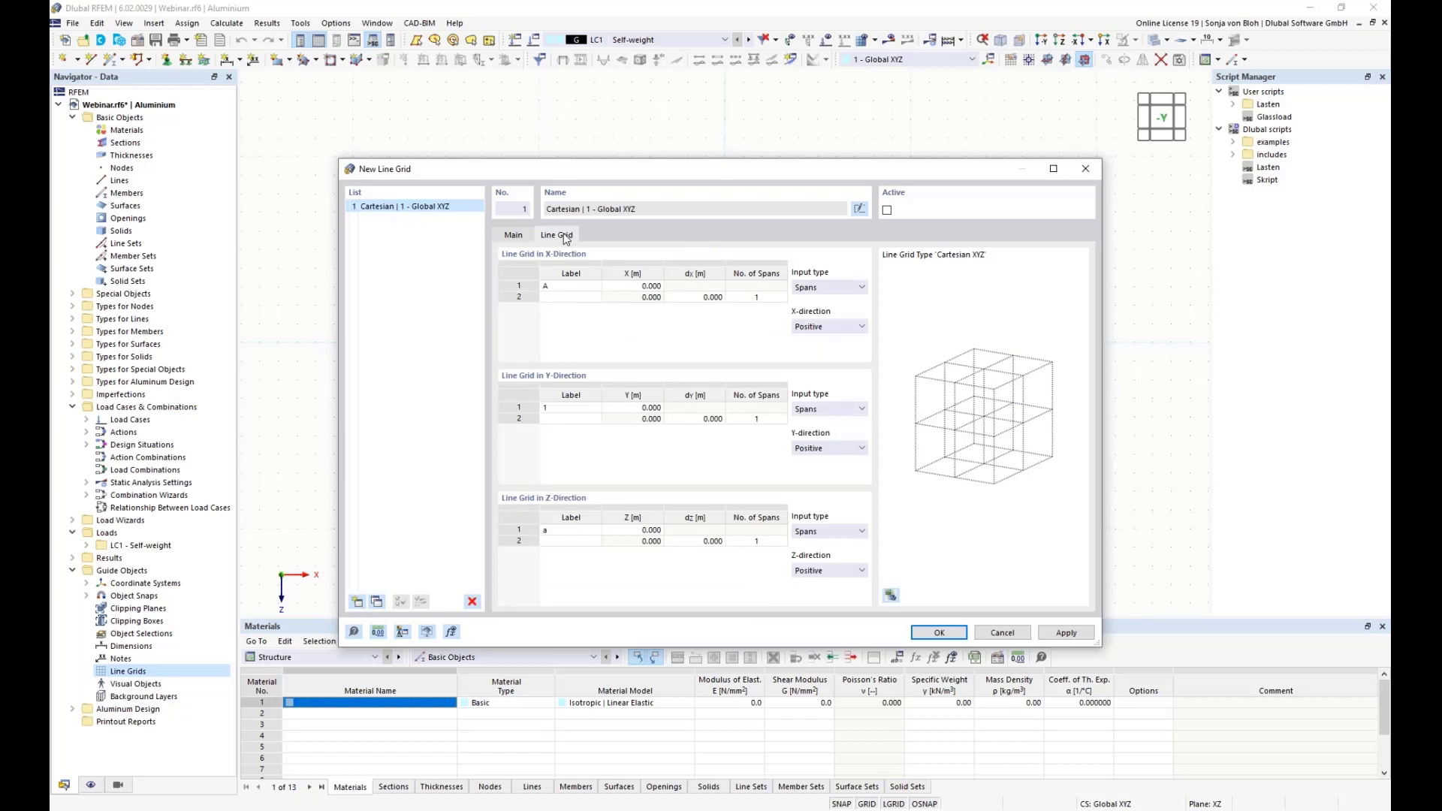
pyautogui.click(845, 290)
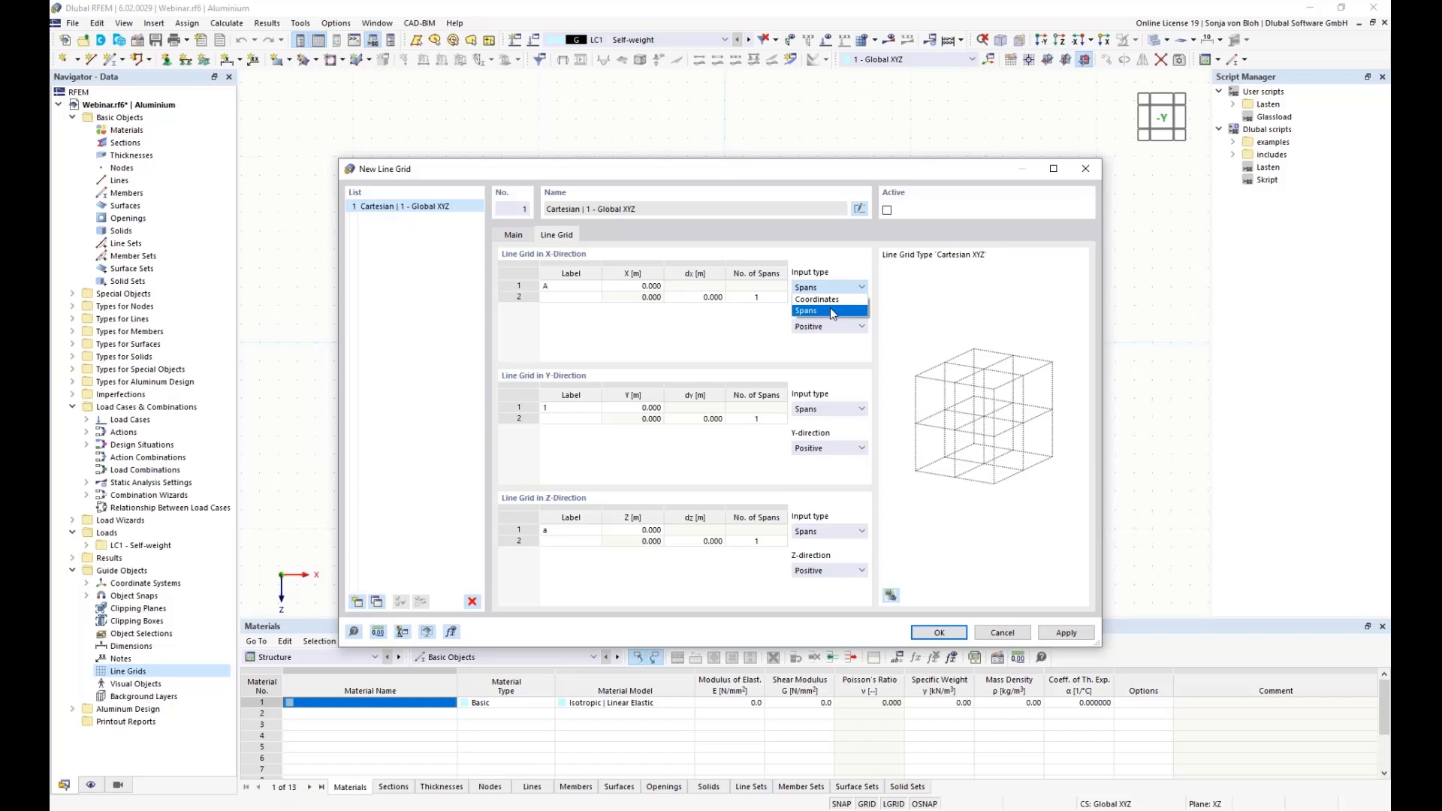
pyautogui.click(832, 311)
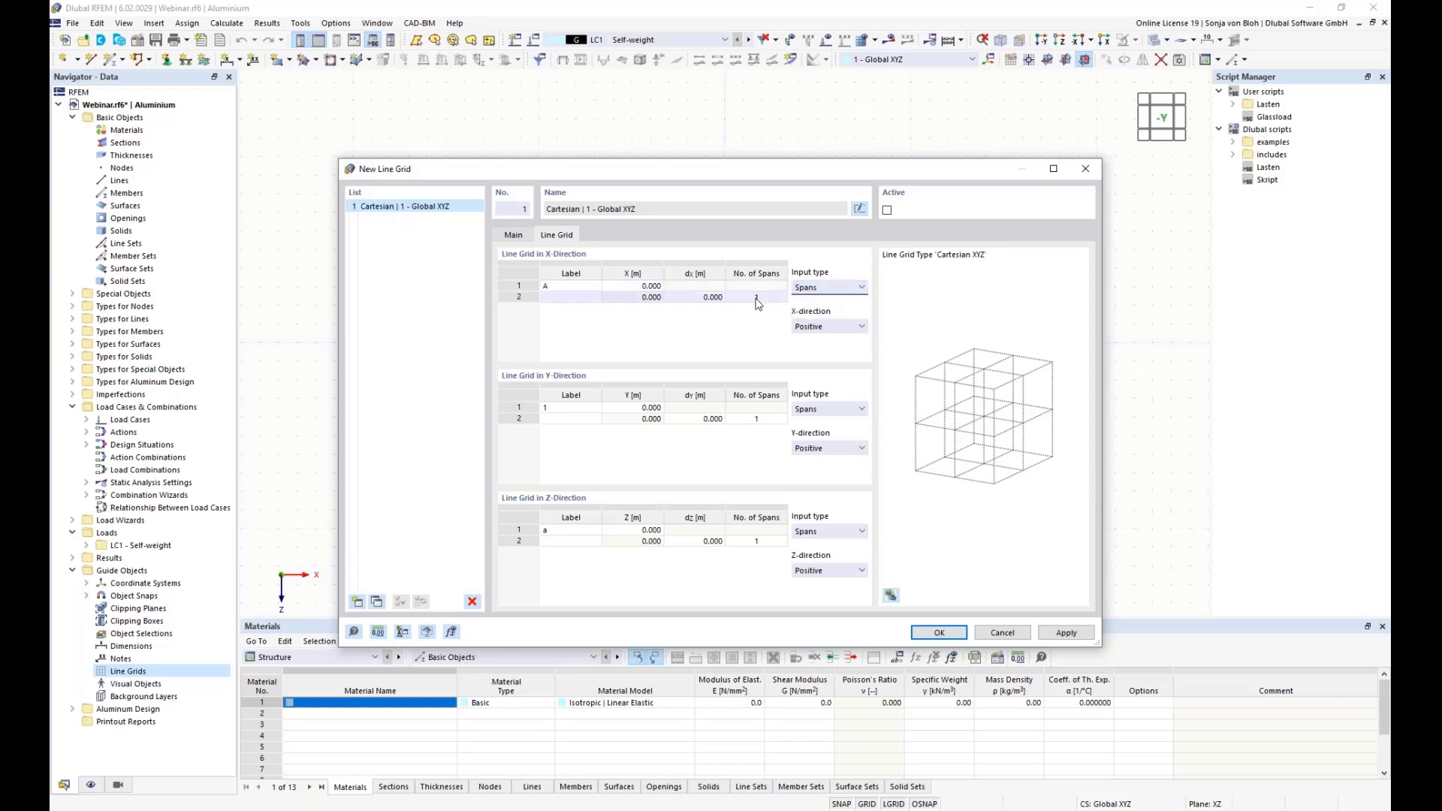
pyautogui.click(860, 328)
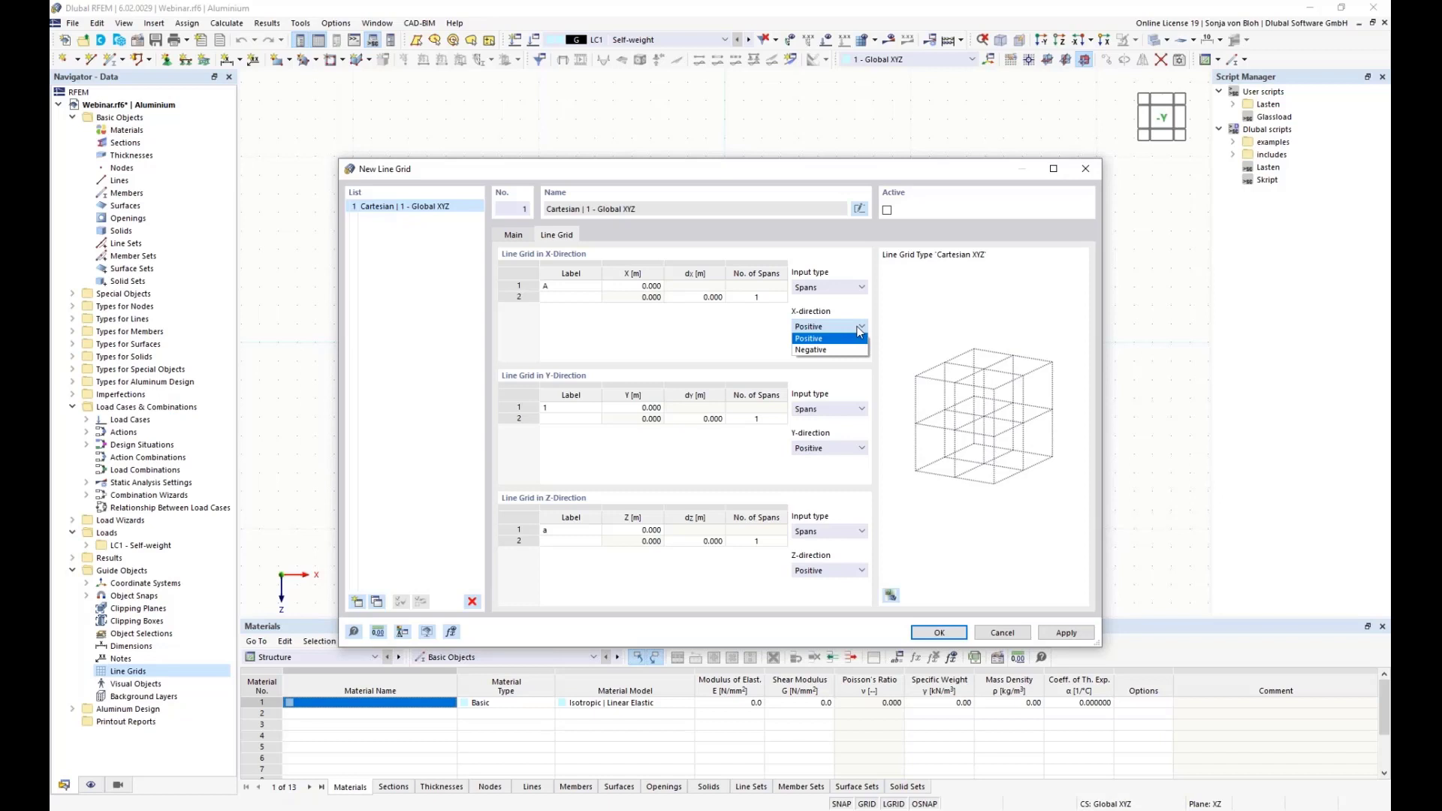
pyautogui.click(830, 339)
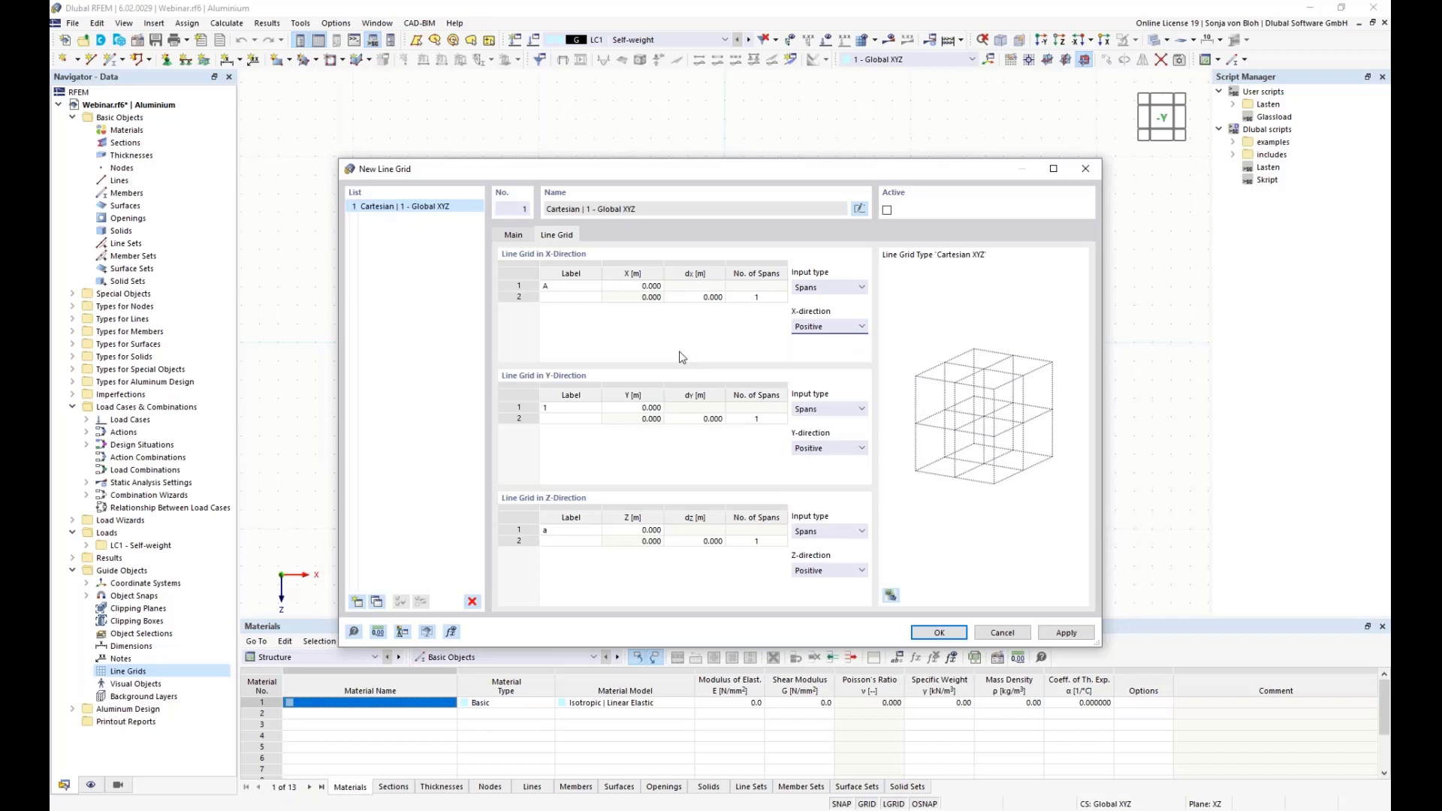
pyautogui.doubleClick(693, 297)
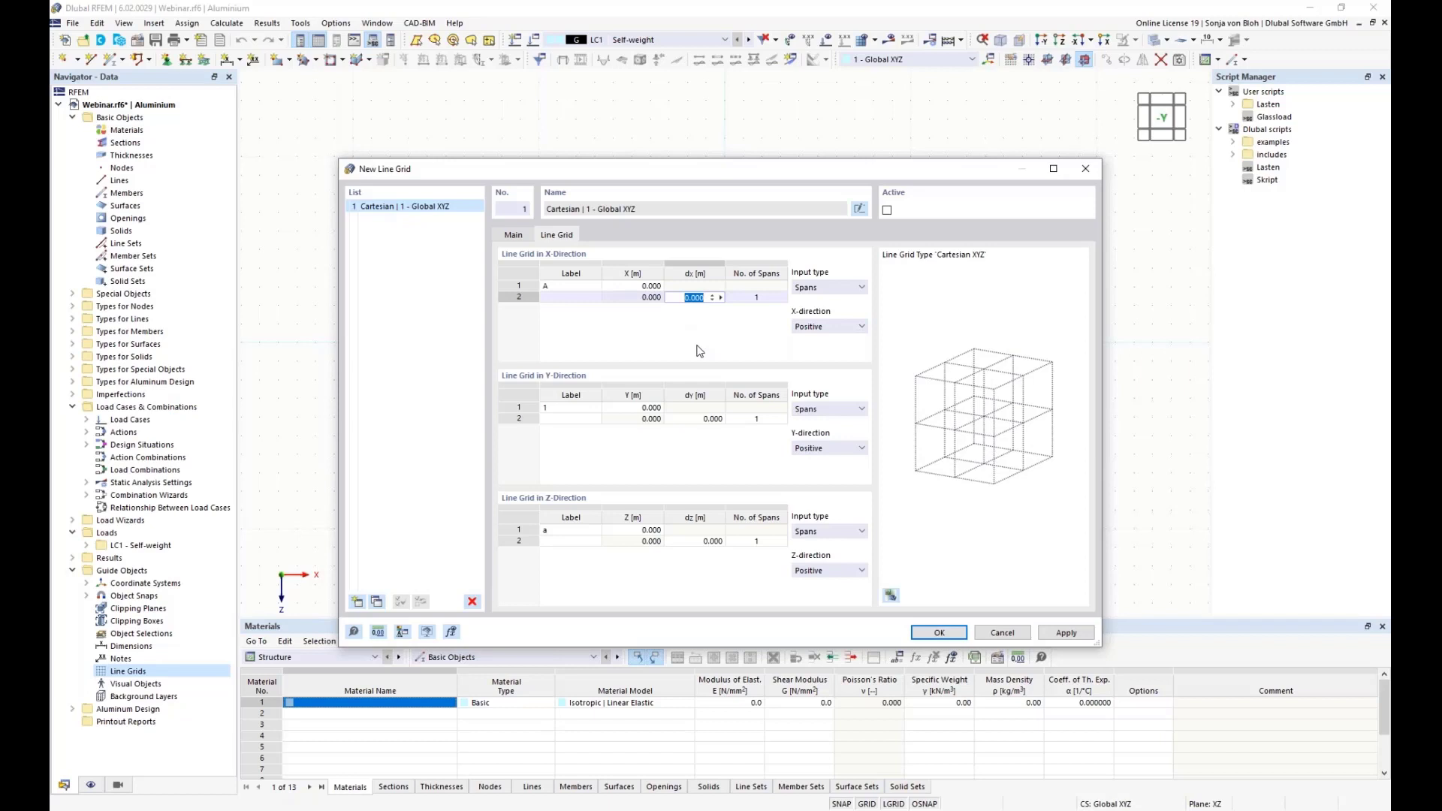
pyautogui.write('2.4')
pyautogui.doubleClick(781, 298)
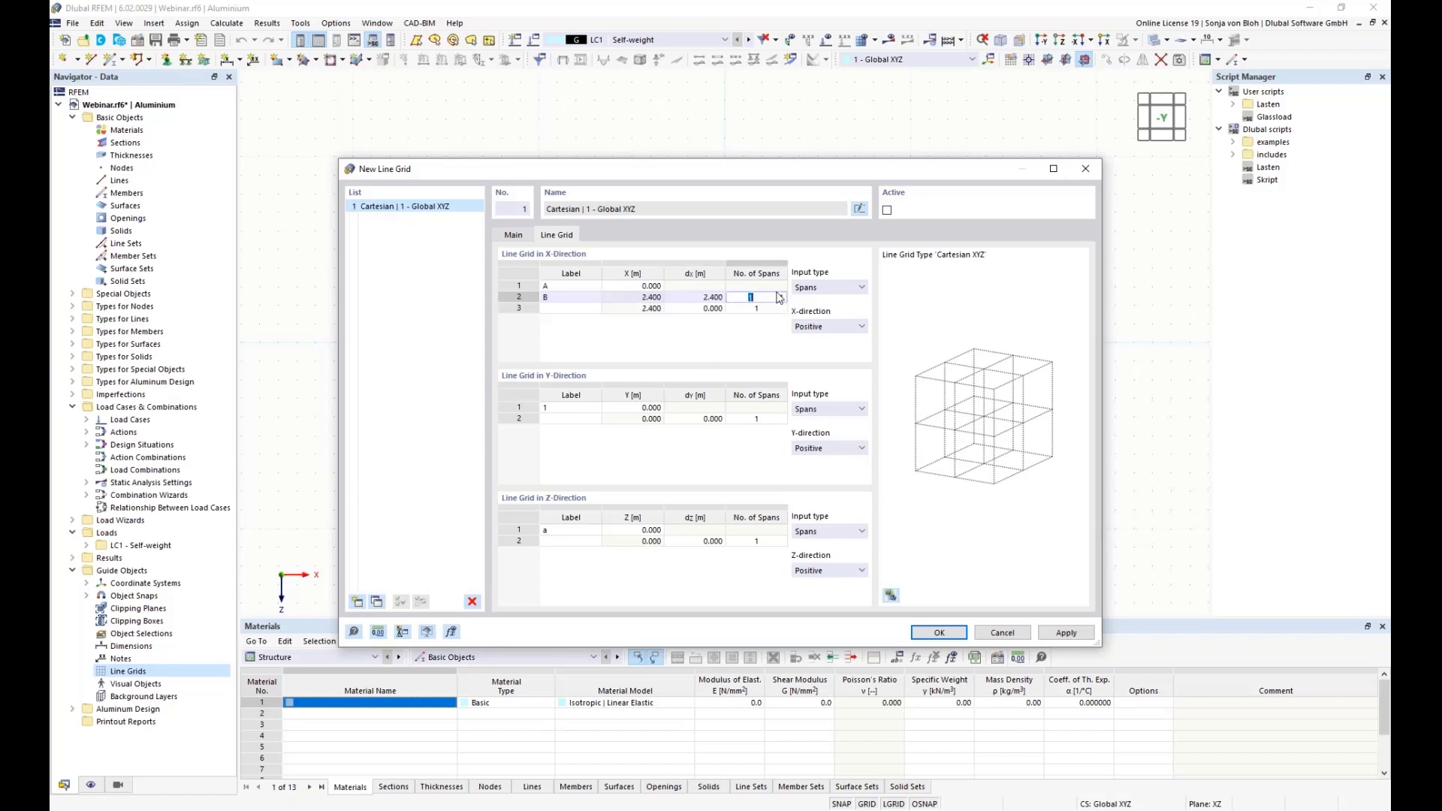
pyautogui.write('3')
# Step: Add single X-direction spans of 1.2 m, 3.4 m and 1.2 m after the 2.4 m spans
pyautogui.click(710, 332)
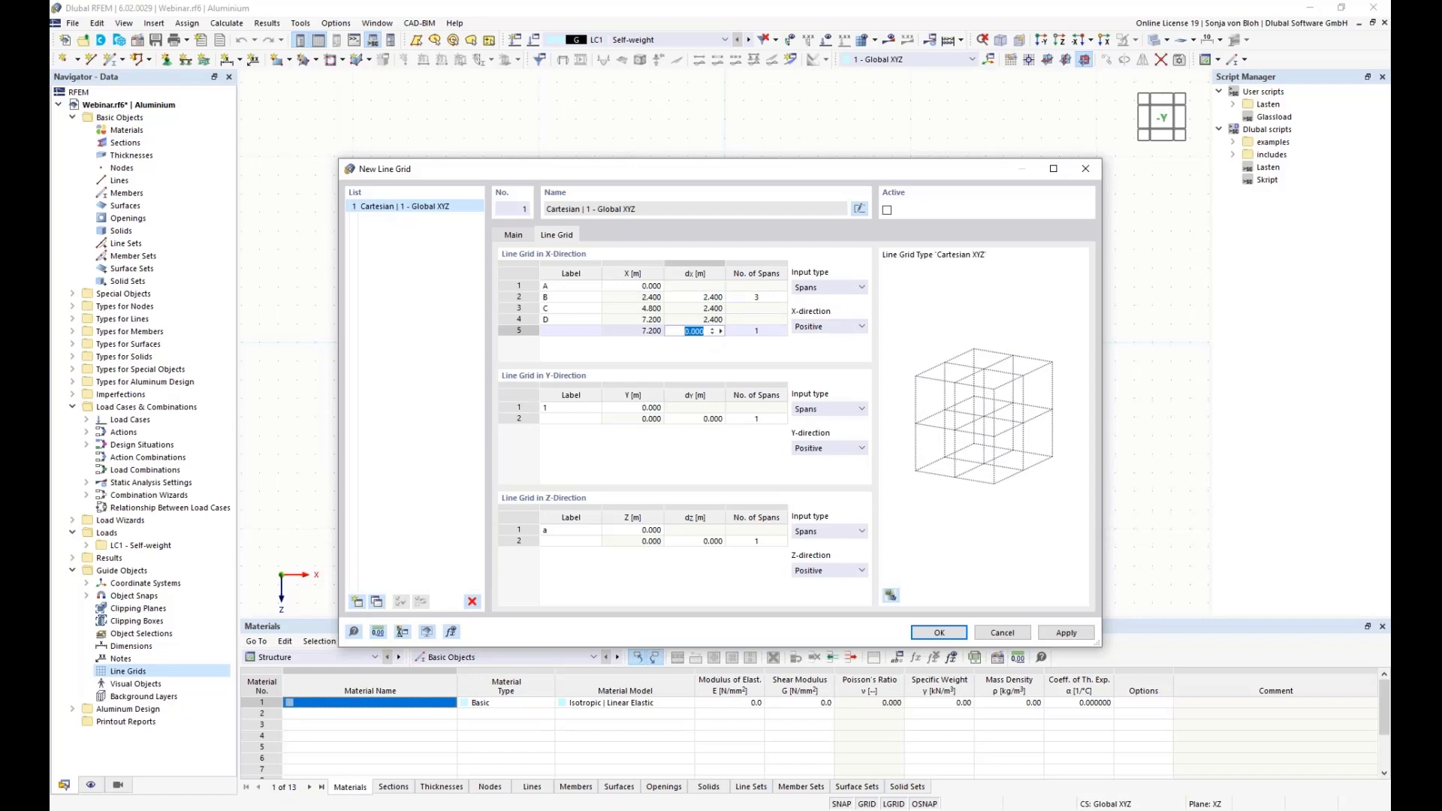
pyautogui.write('1,2')
pyautogui.press('Return')
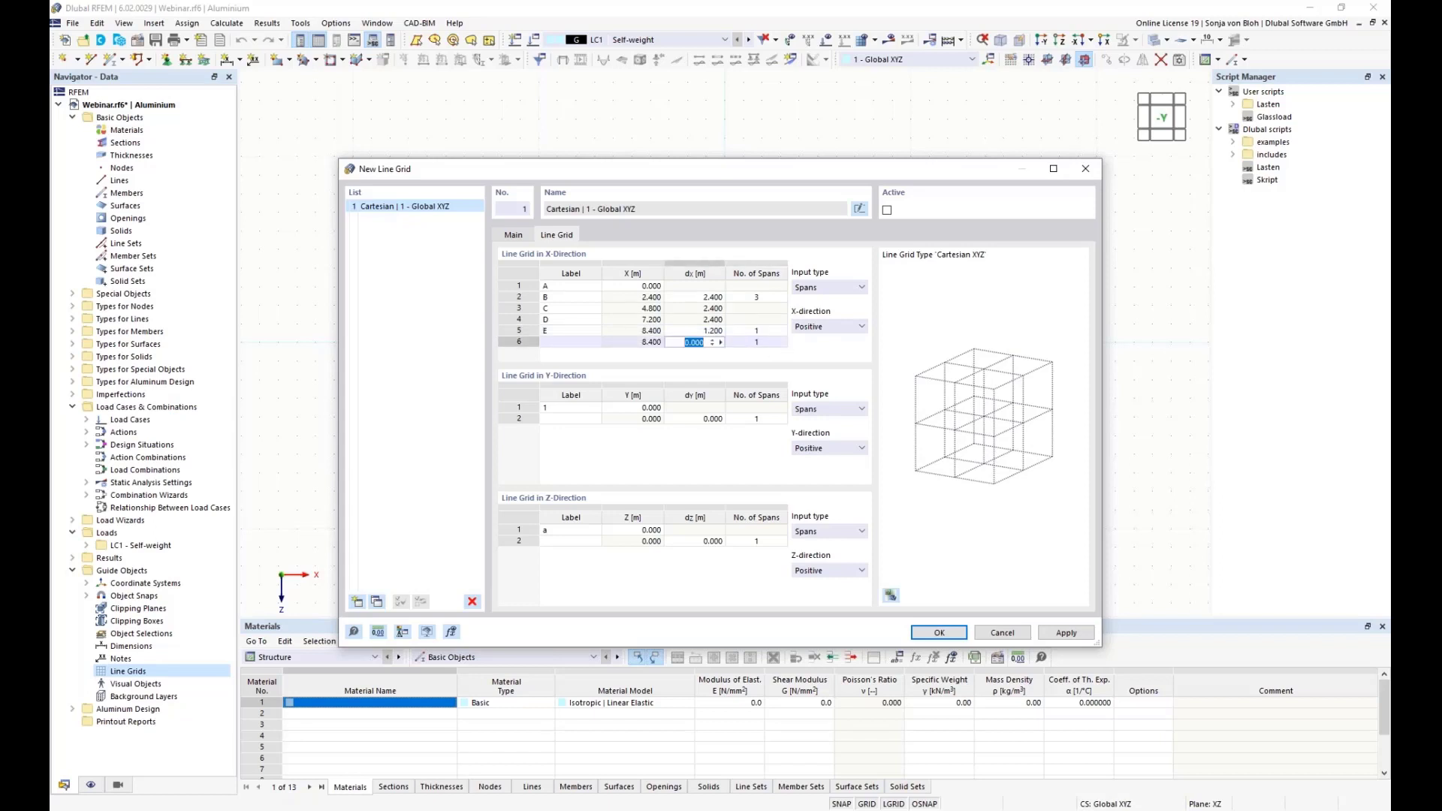
pyautogui.write('3,4')
pyautogui.click(749, 344)
pyautogui.click(706, 354)
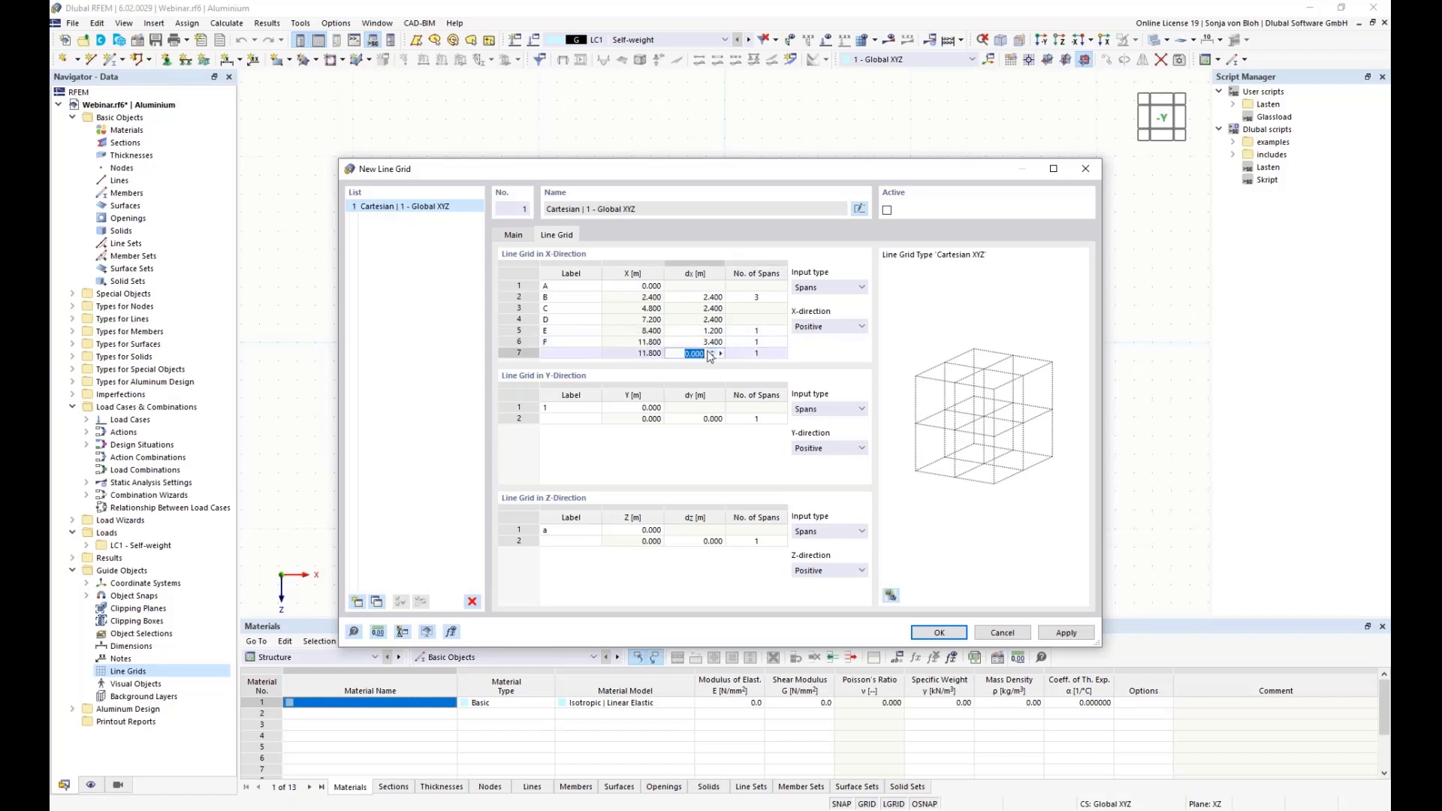
pyautogui.write('1,2')
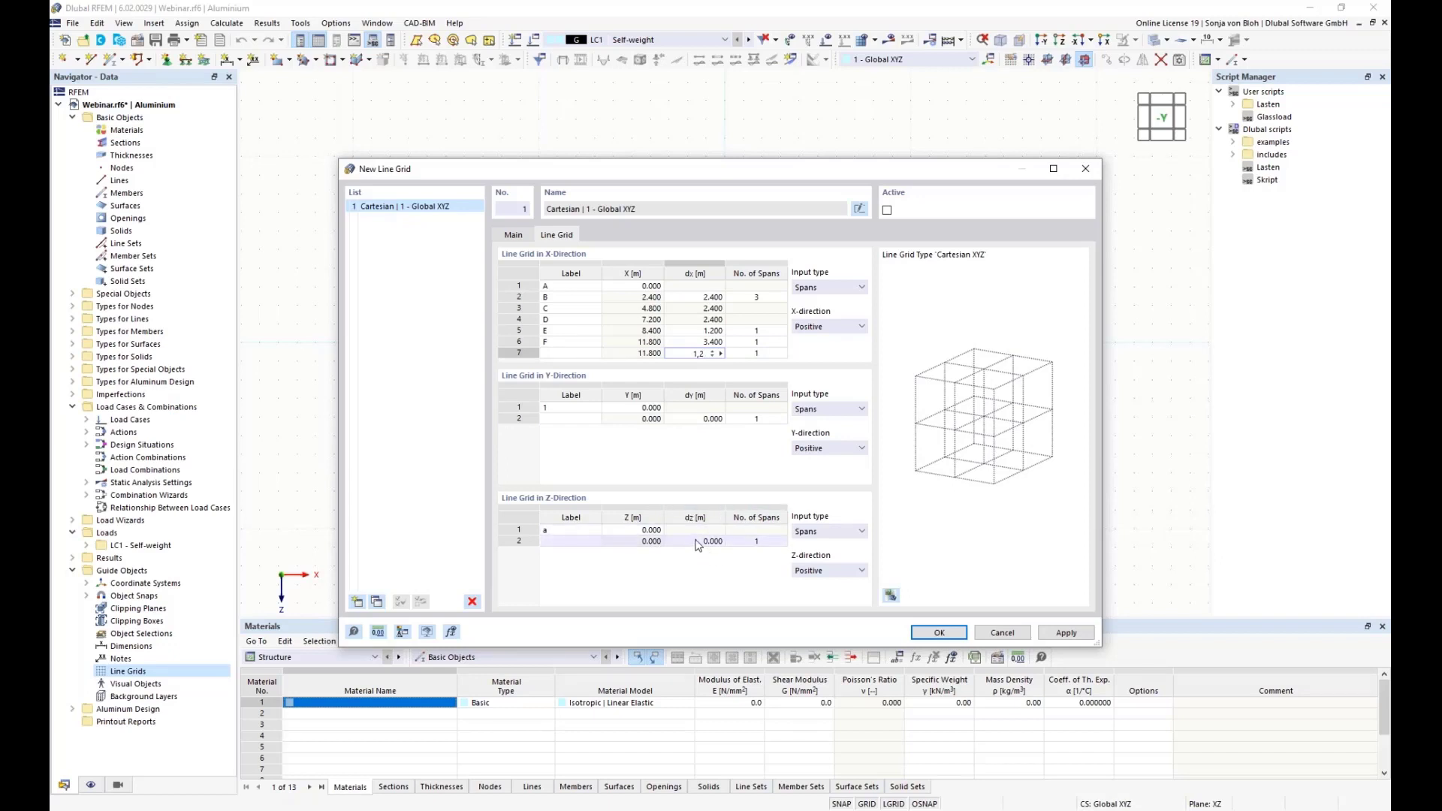
# Step: Set the Z-direction of the grid to negative and add Z spans of 0.65 m and 2.9 m
pyautogui.click(841, 574)
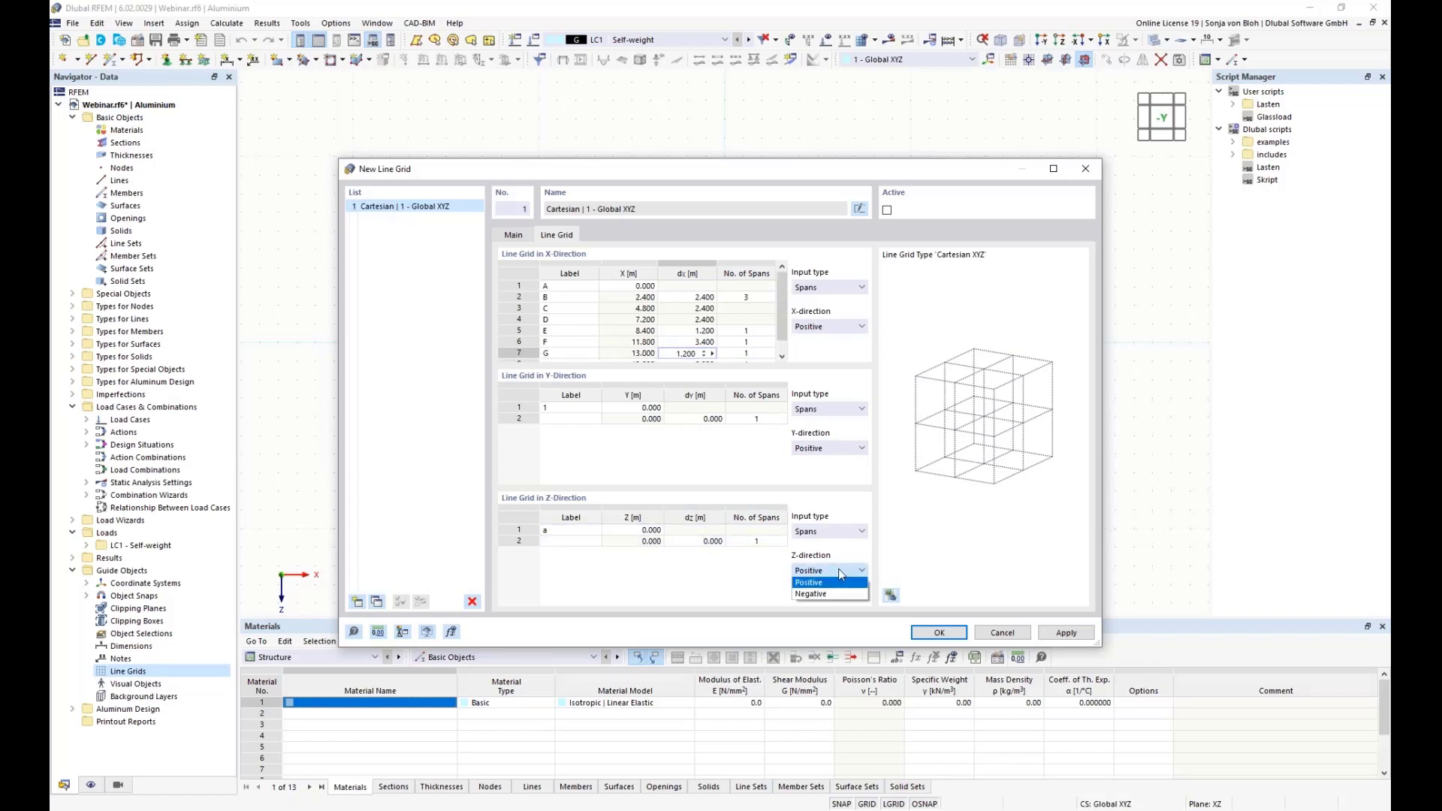
pyautogui.click(812, 593)
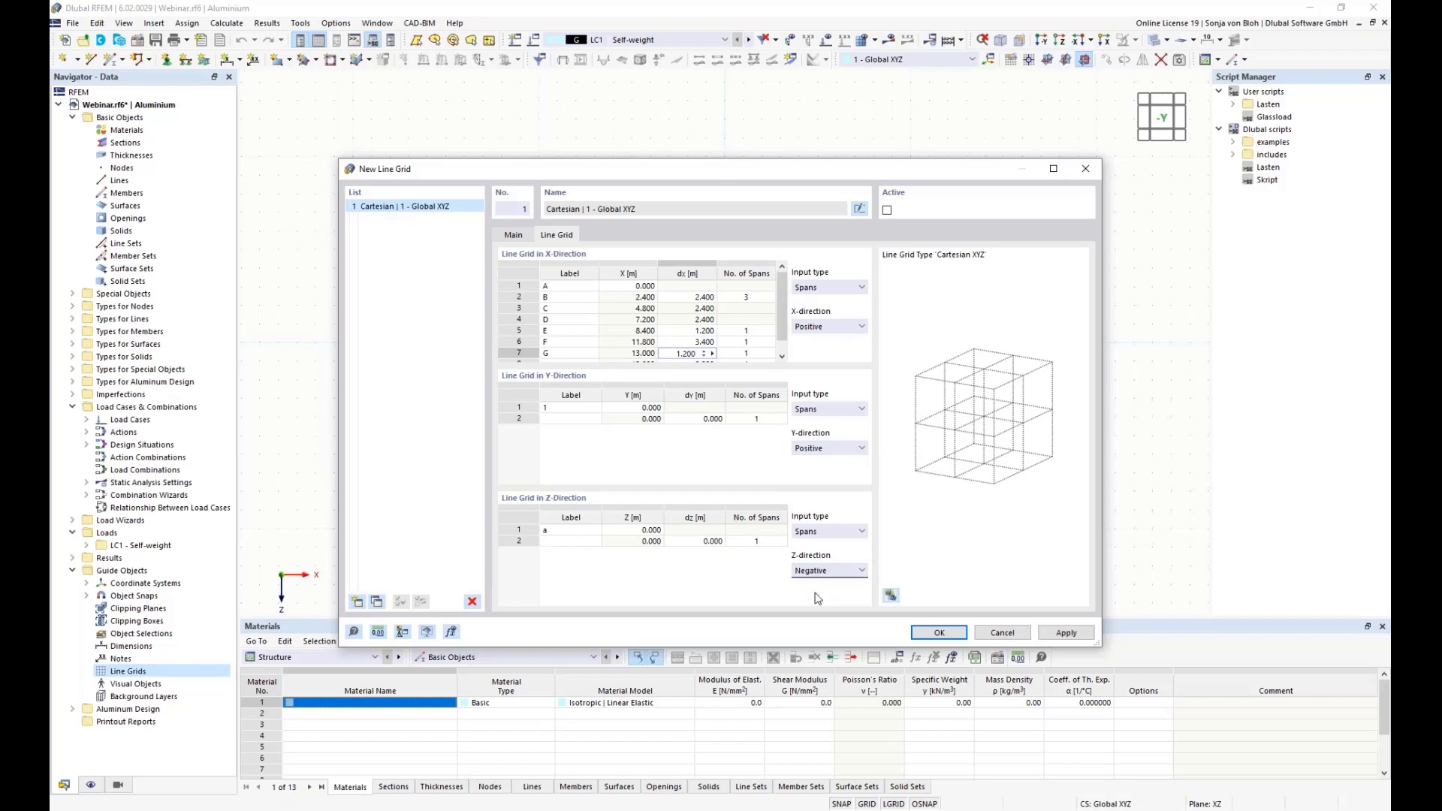
pyautogui.click(695, 542)
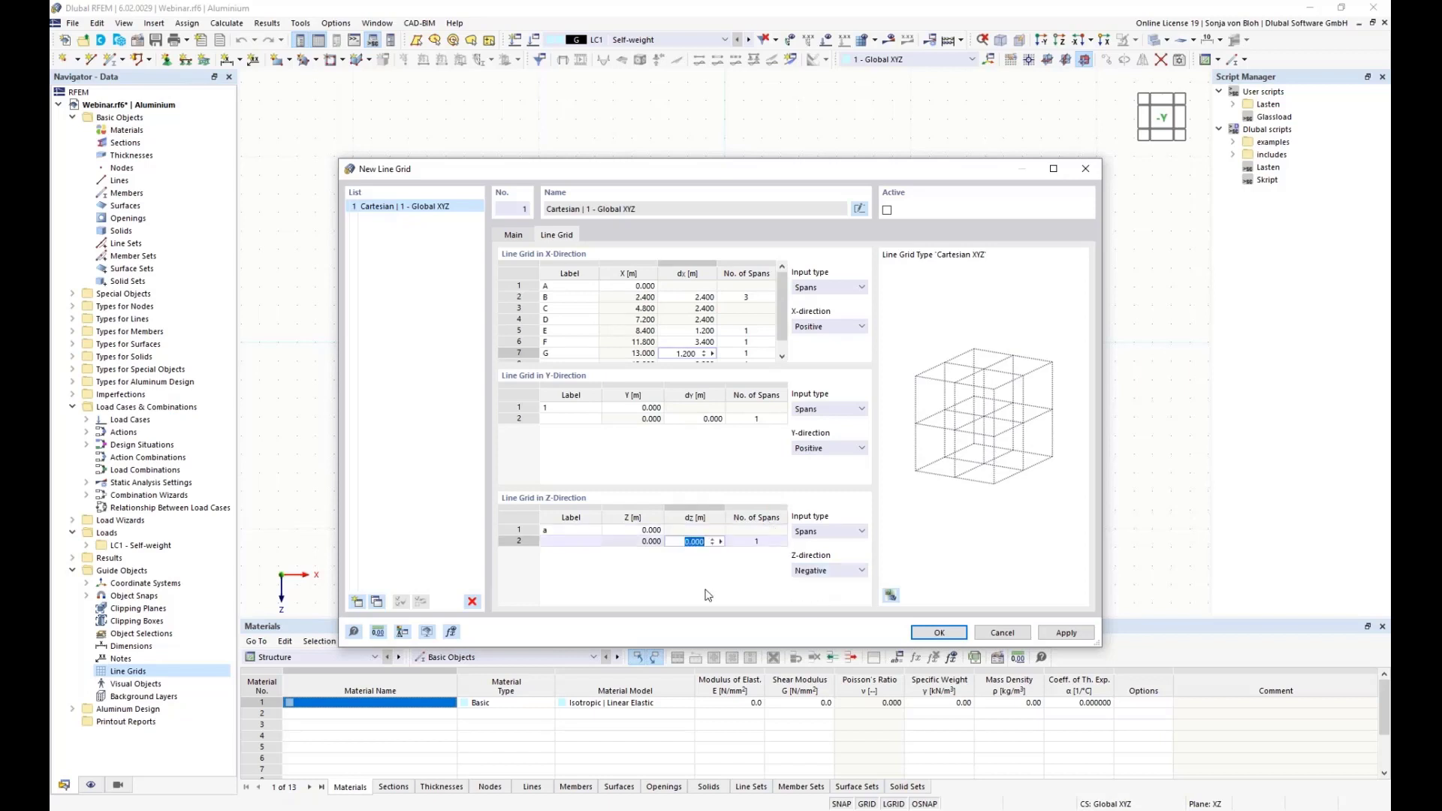
pyautogui.write('0,65')
pyautogui.press('Tab')
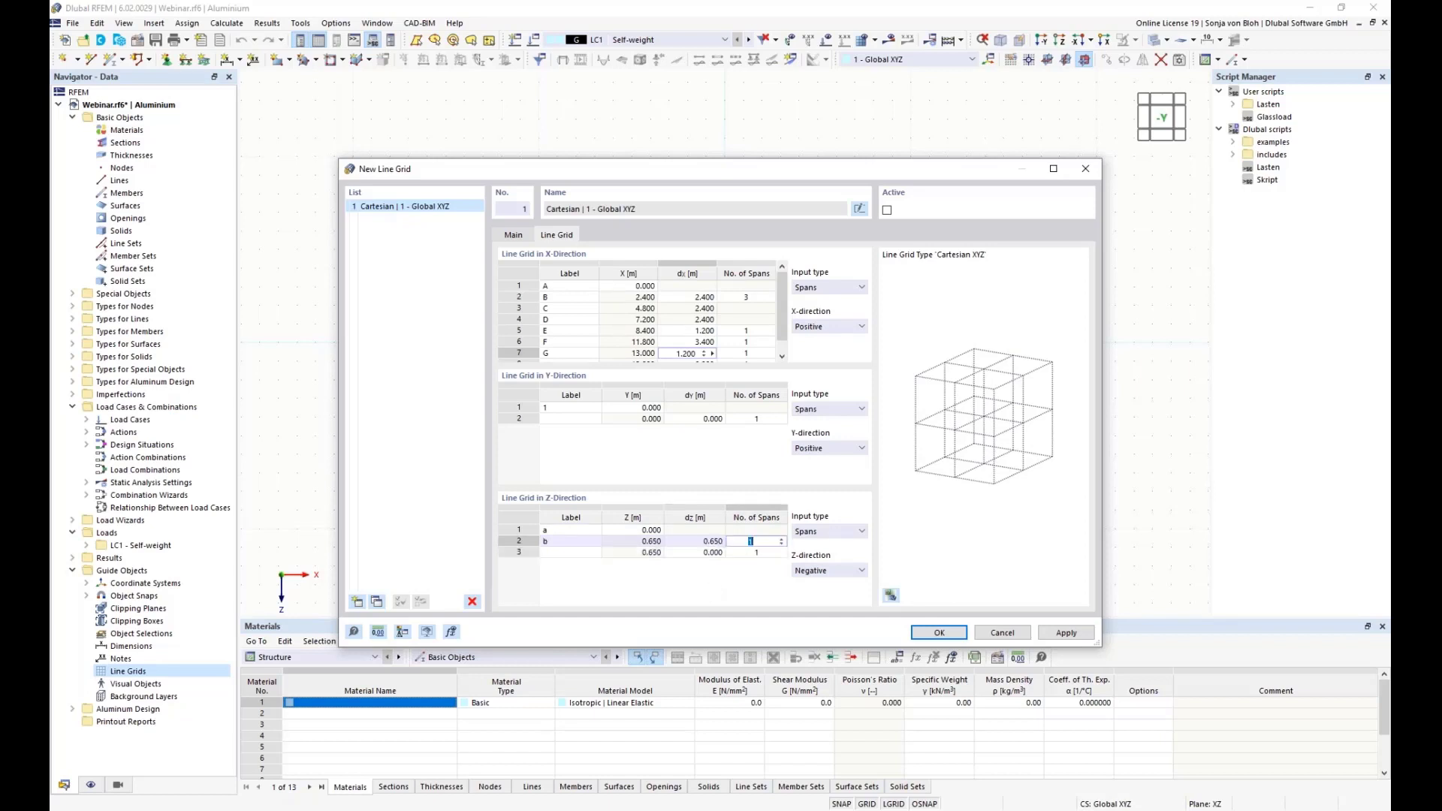
pyautogui.click(713, 554)
pyautogui.write('2.')
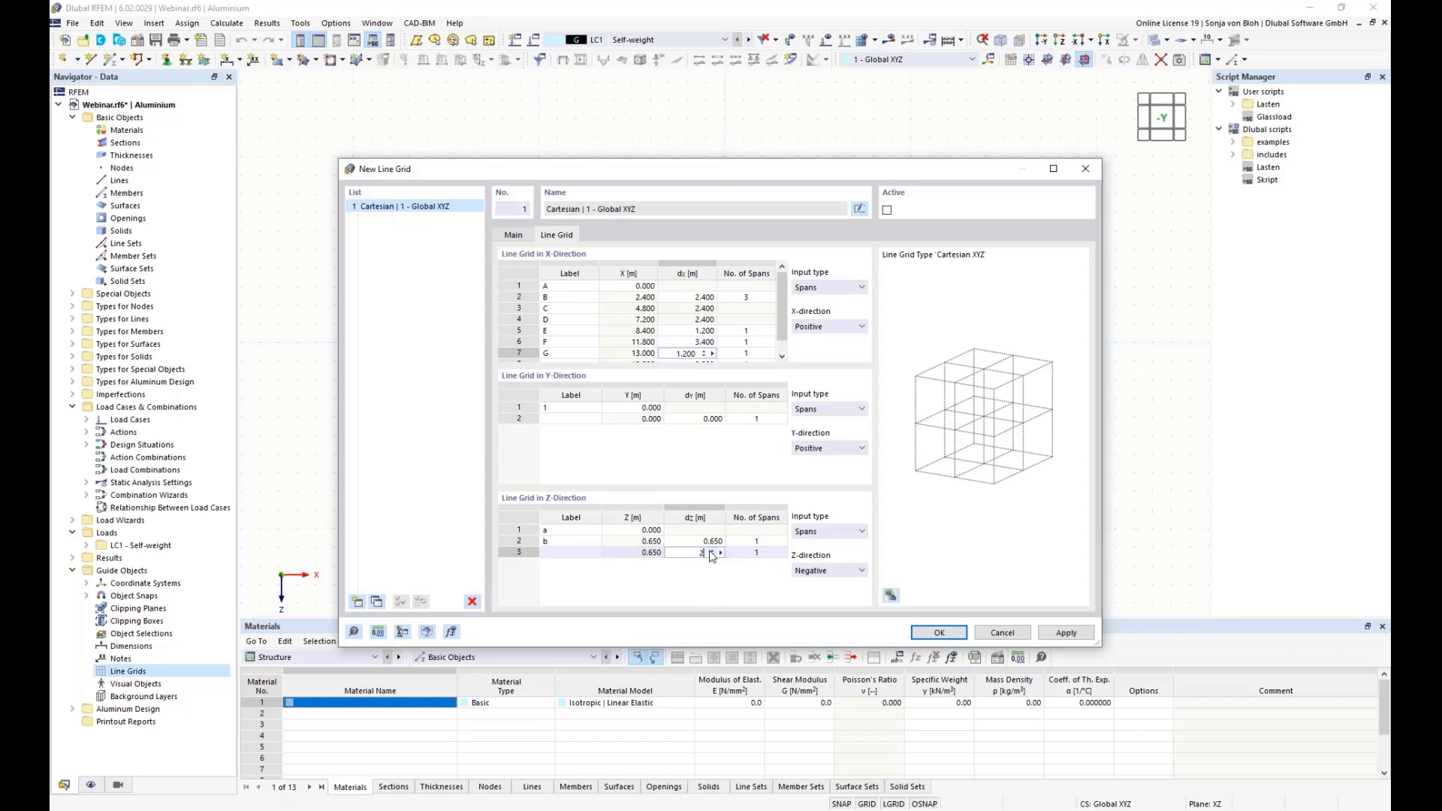
pyautogui.write('9')
pyautogui.press('Tab')
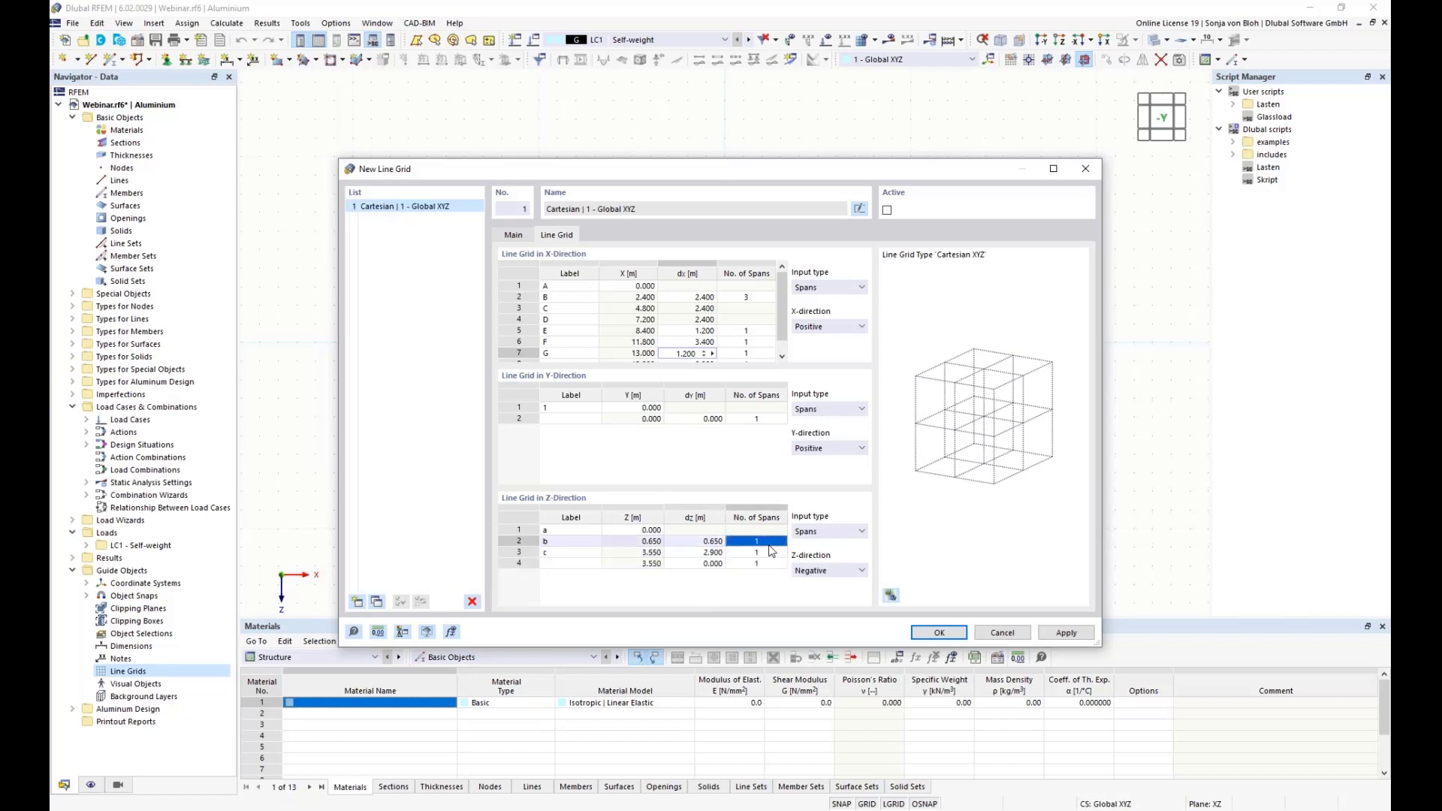
# Step: Add single Z-direction spans of 1.35 m, 2.25 m and 0.65 m after the 2.9 m span and create the line grid
pyautogui.click(710, 567)
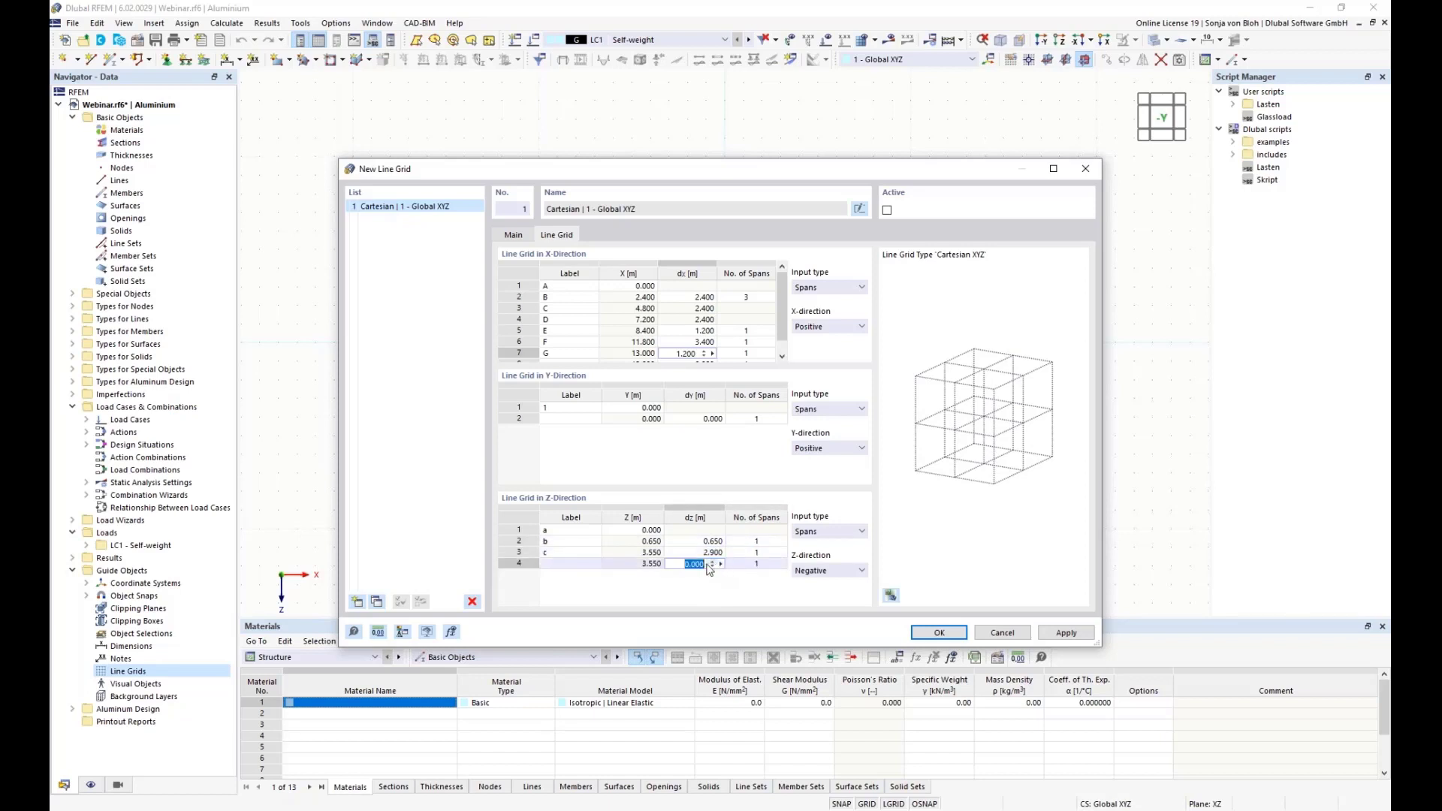
pyautogui.write('1,35')
pyautogui.click(738, 566)
pyautogui.click(711, 576)
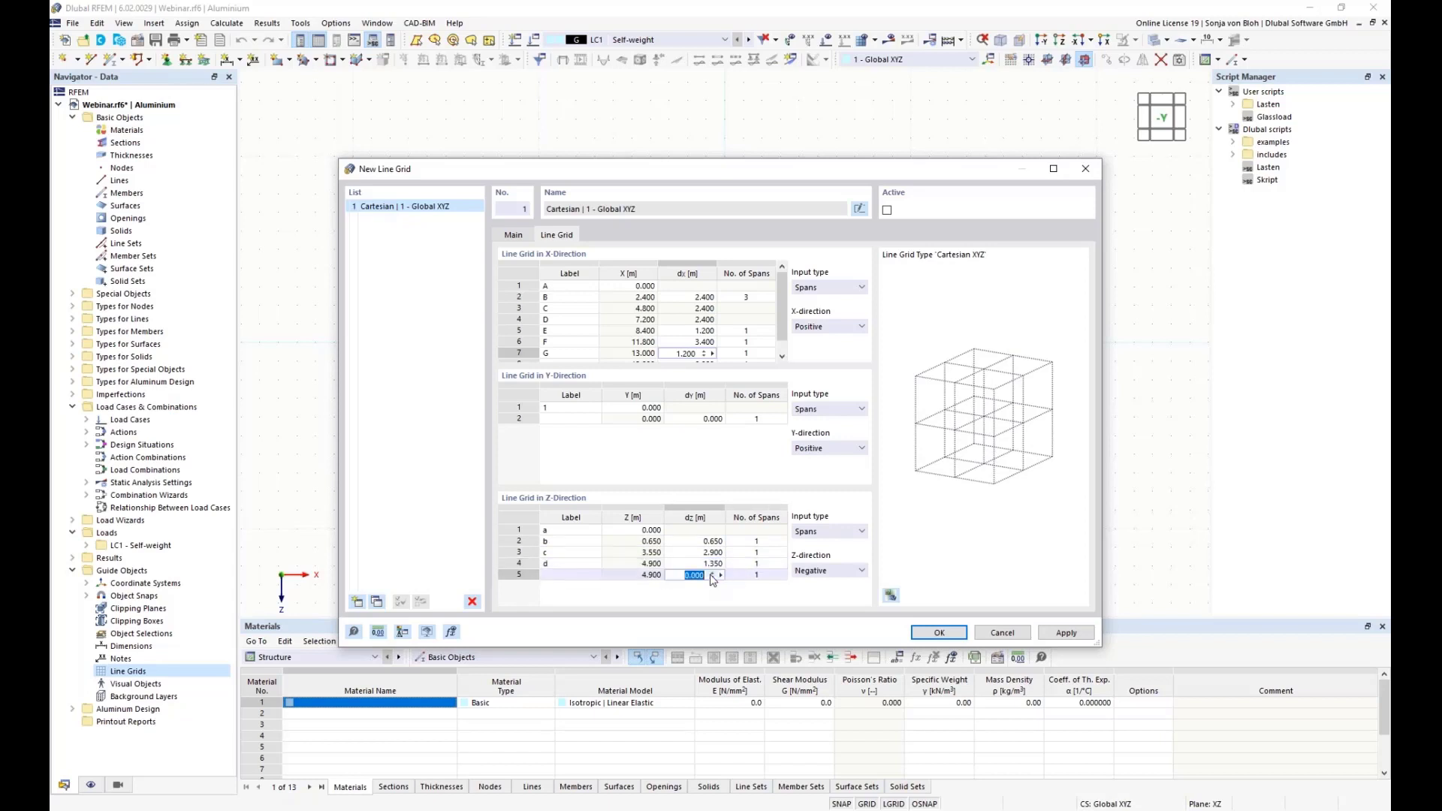
pyautogui.write('2,25')
pyautogui.press('Return')
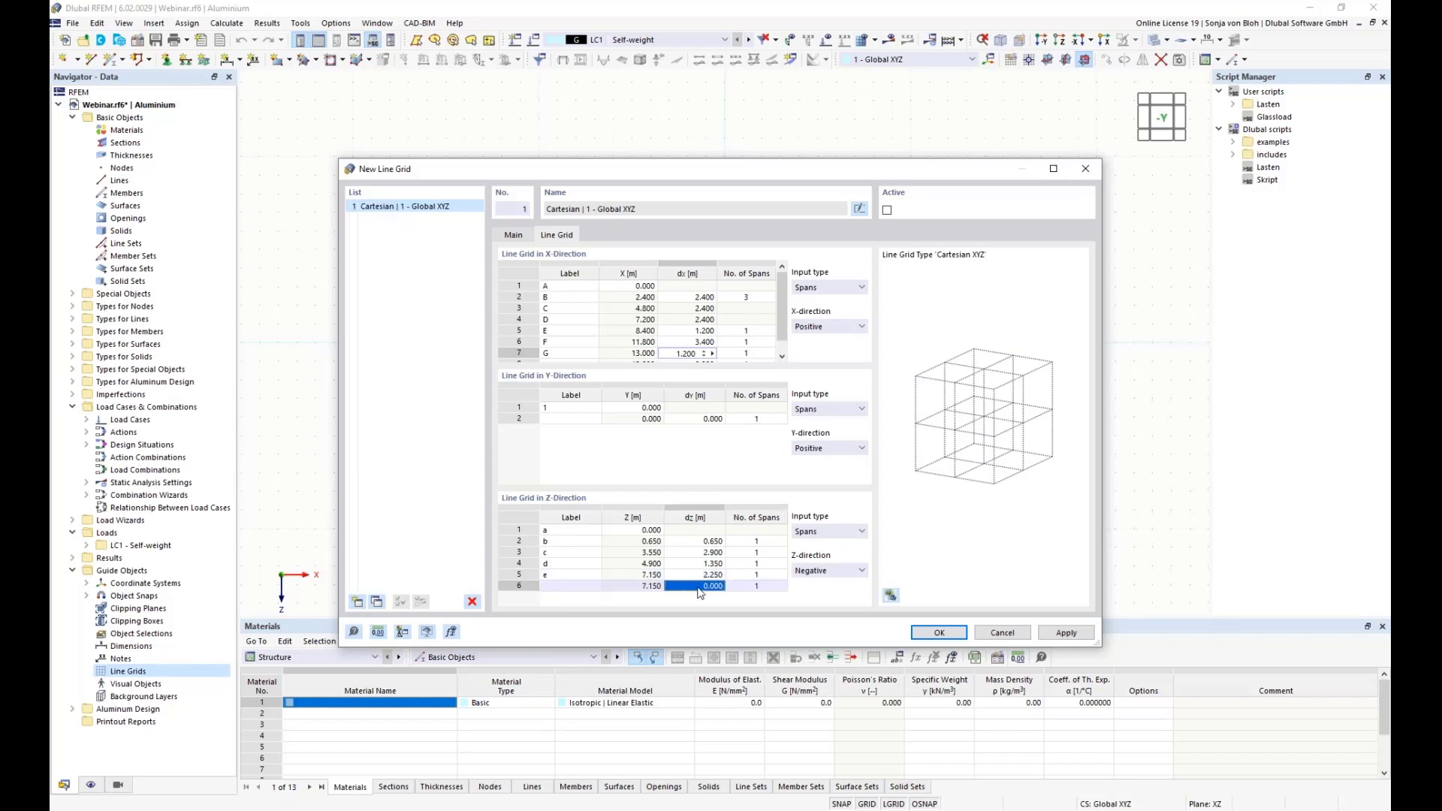
pyautogui.write('0,65')
pyautogui.press('Return')
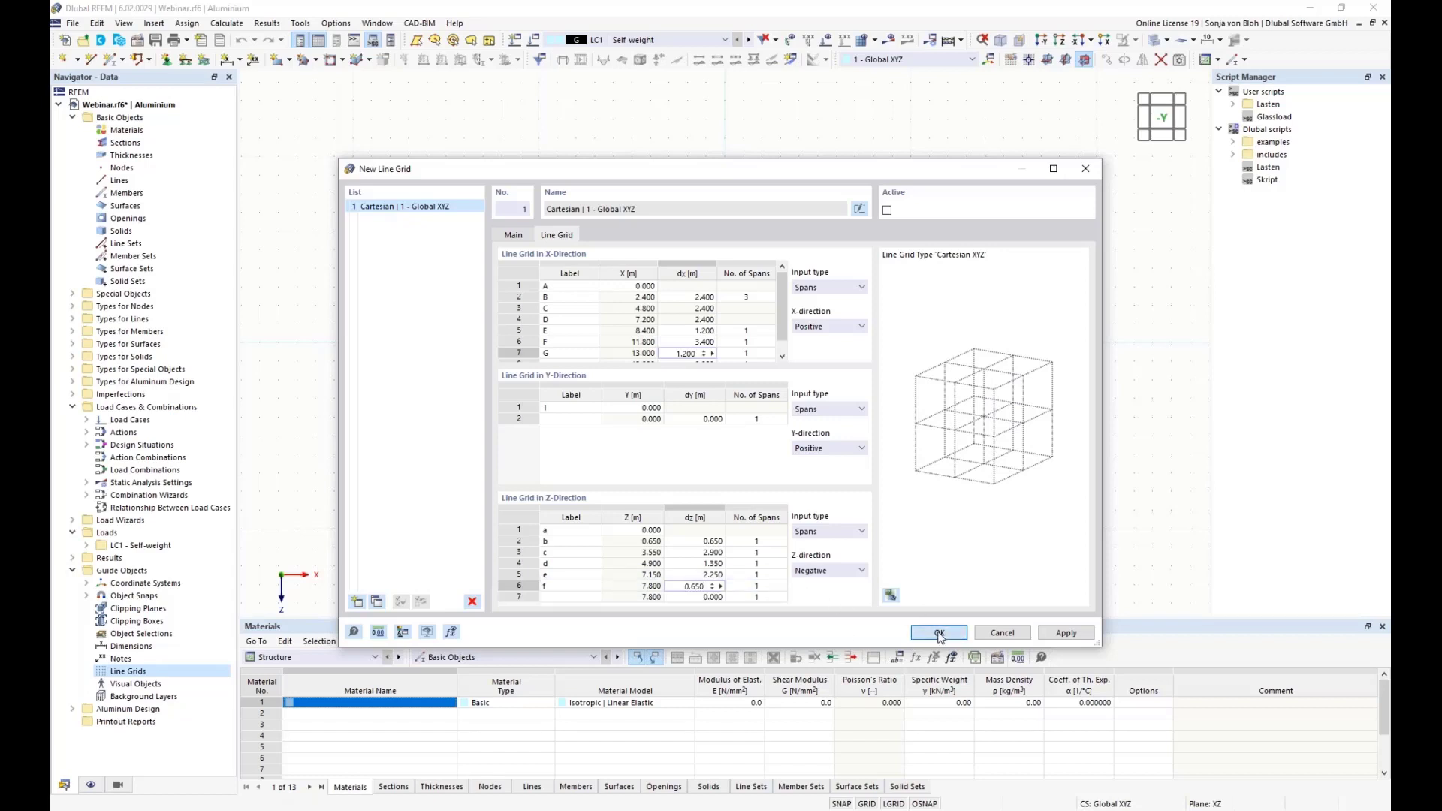
pyautogui.click(939, 633)
pyautogui.scroll(3, 855, 441)
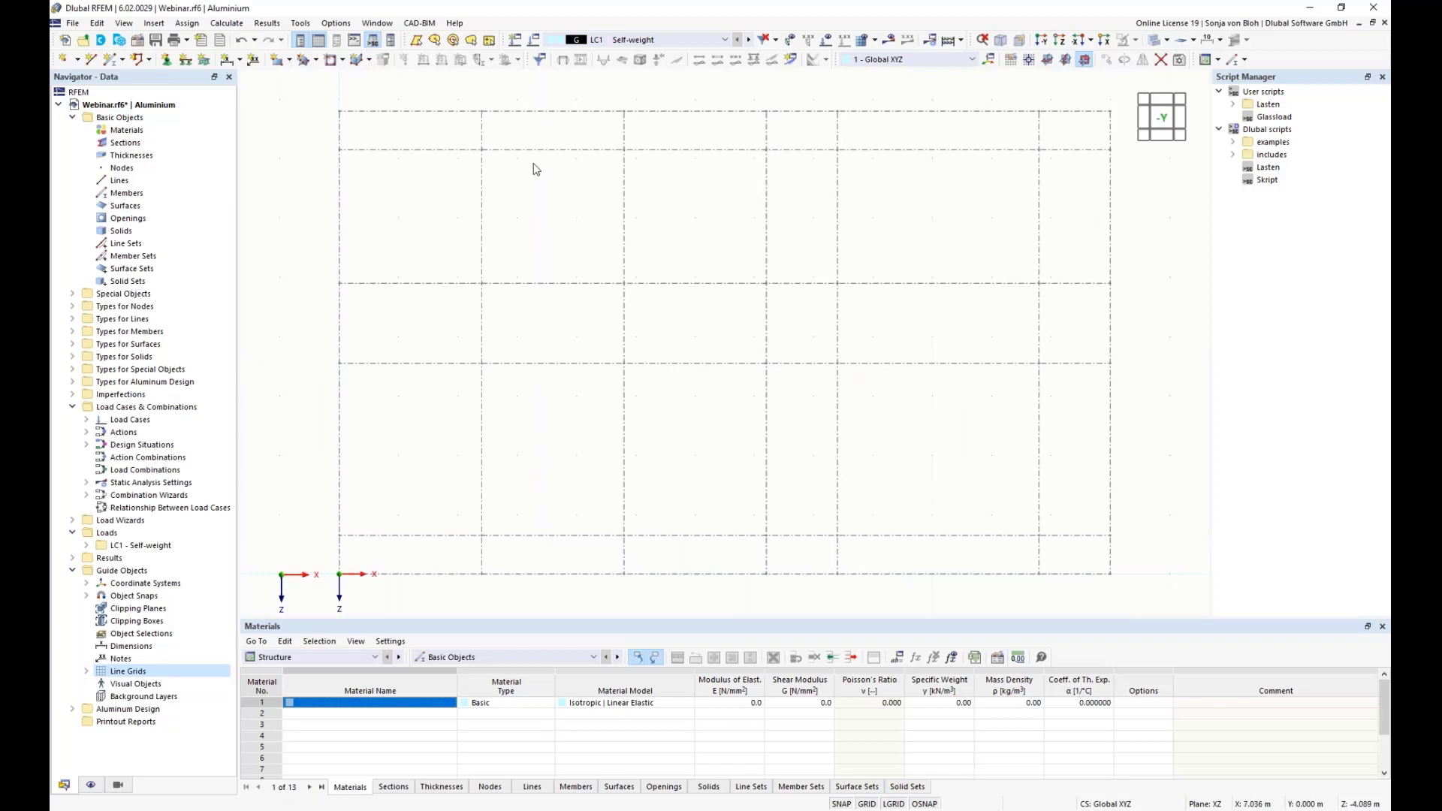
pyautogui.rightClick(281, 193)
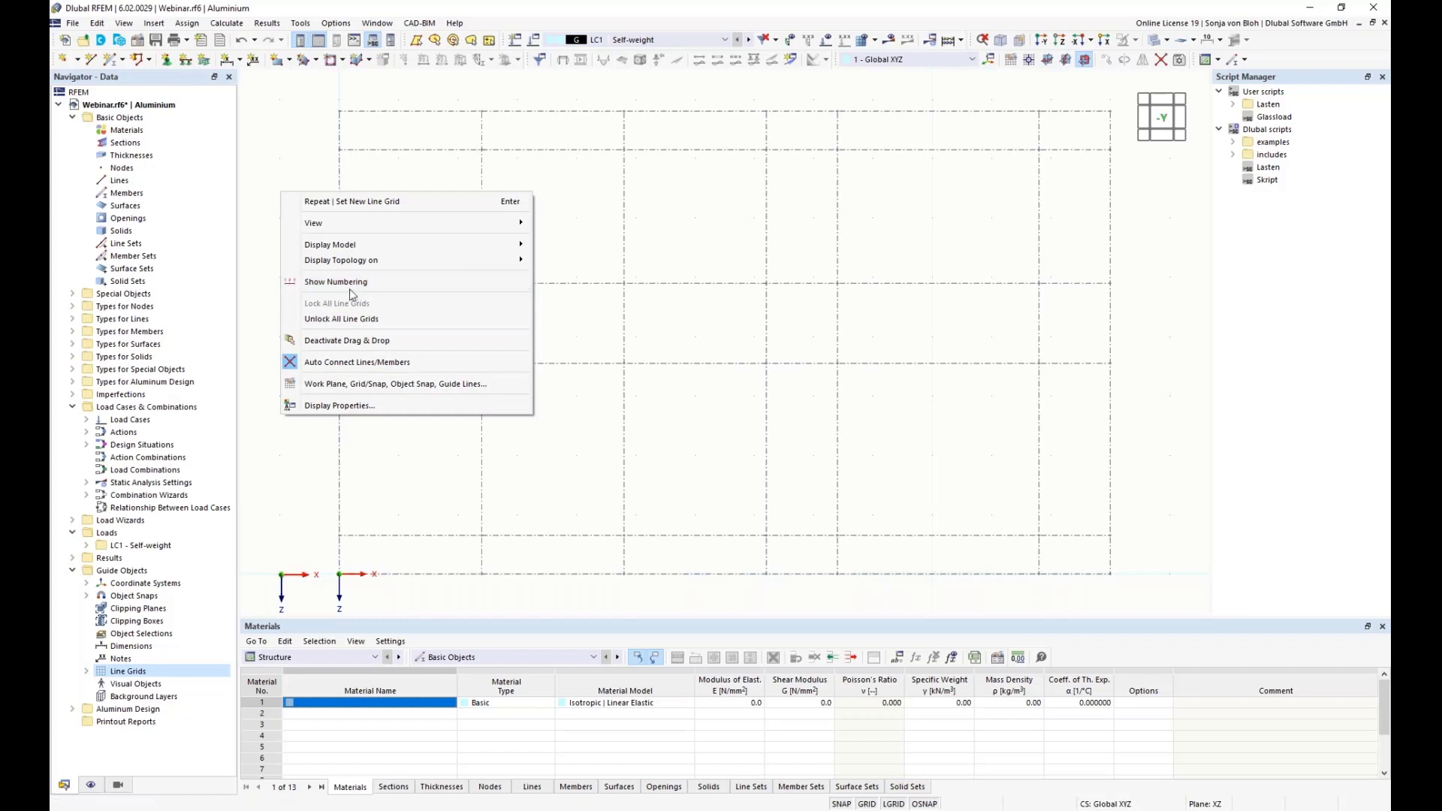
pyautogui.moveTo(372, 226)
pyautogui.click(306, 438)
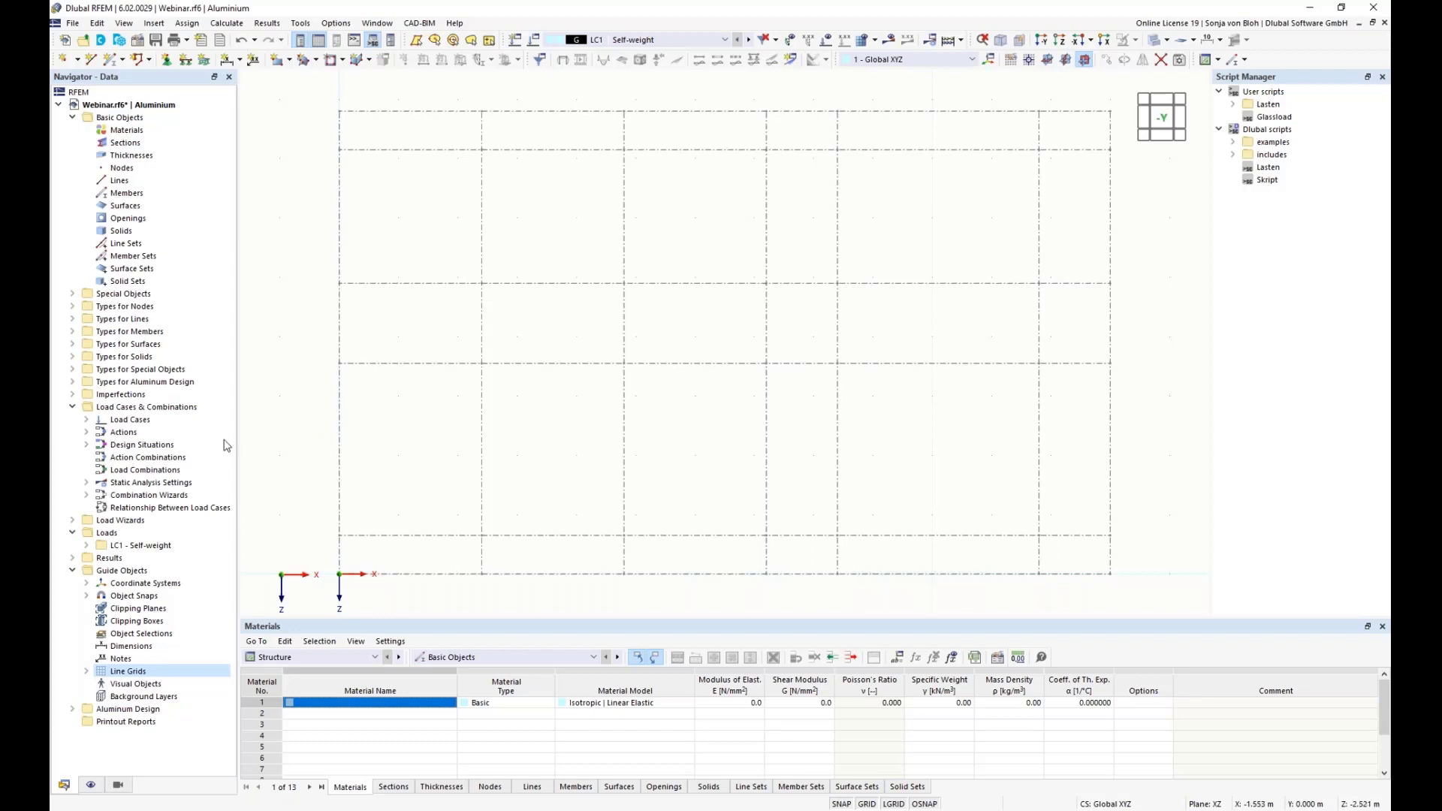
# Step: Check the Standard object snap settings for snapping to nodes, background layers and line grids
pyautogui.click(86, 596)
pyautogui.doubleClick(139, 609)
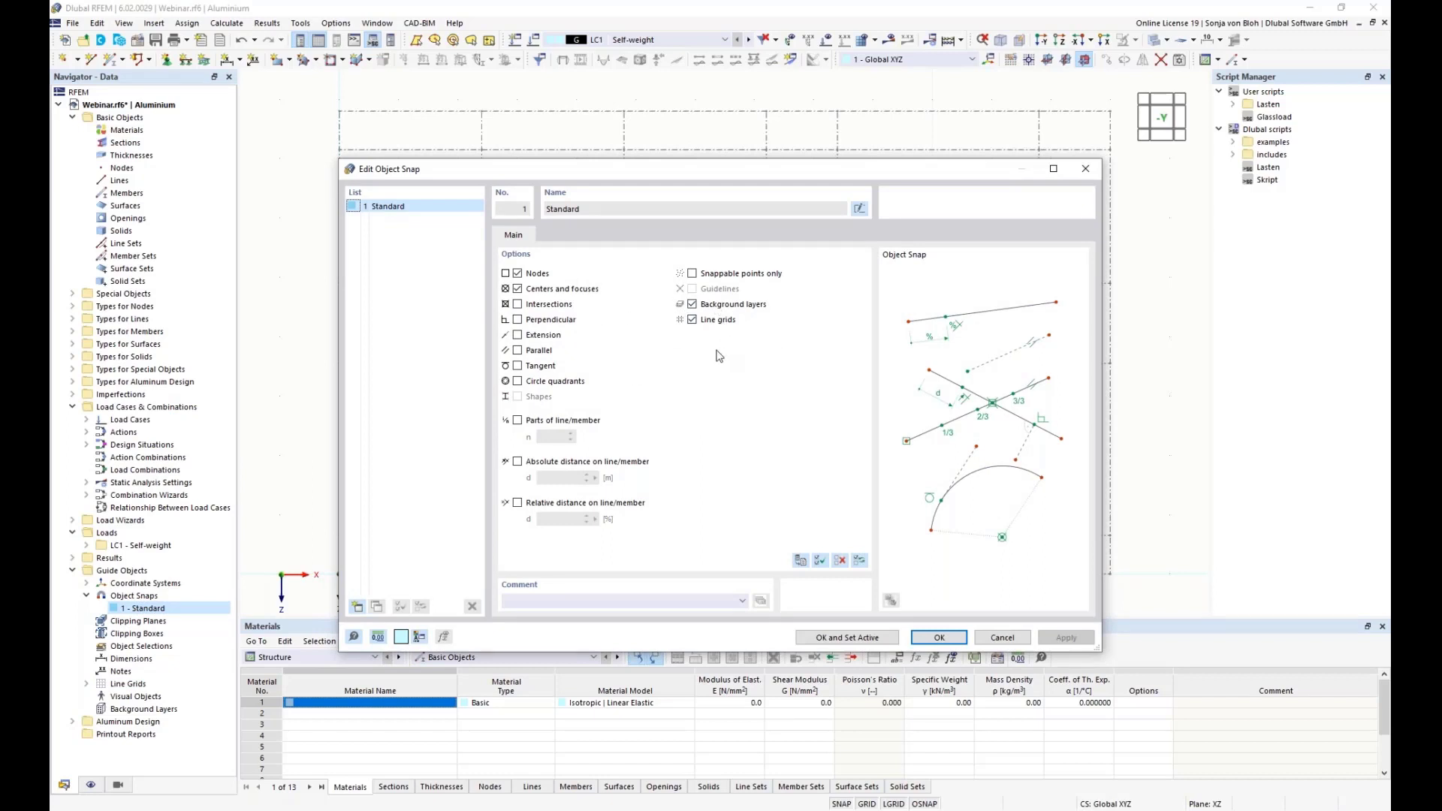
pyautogui.click(939, 638)
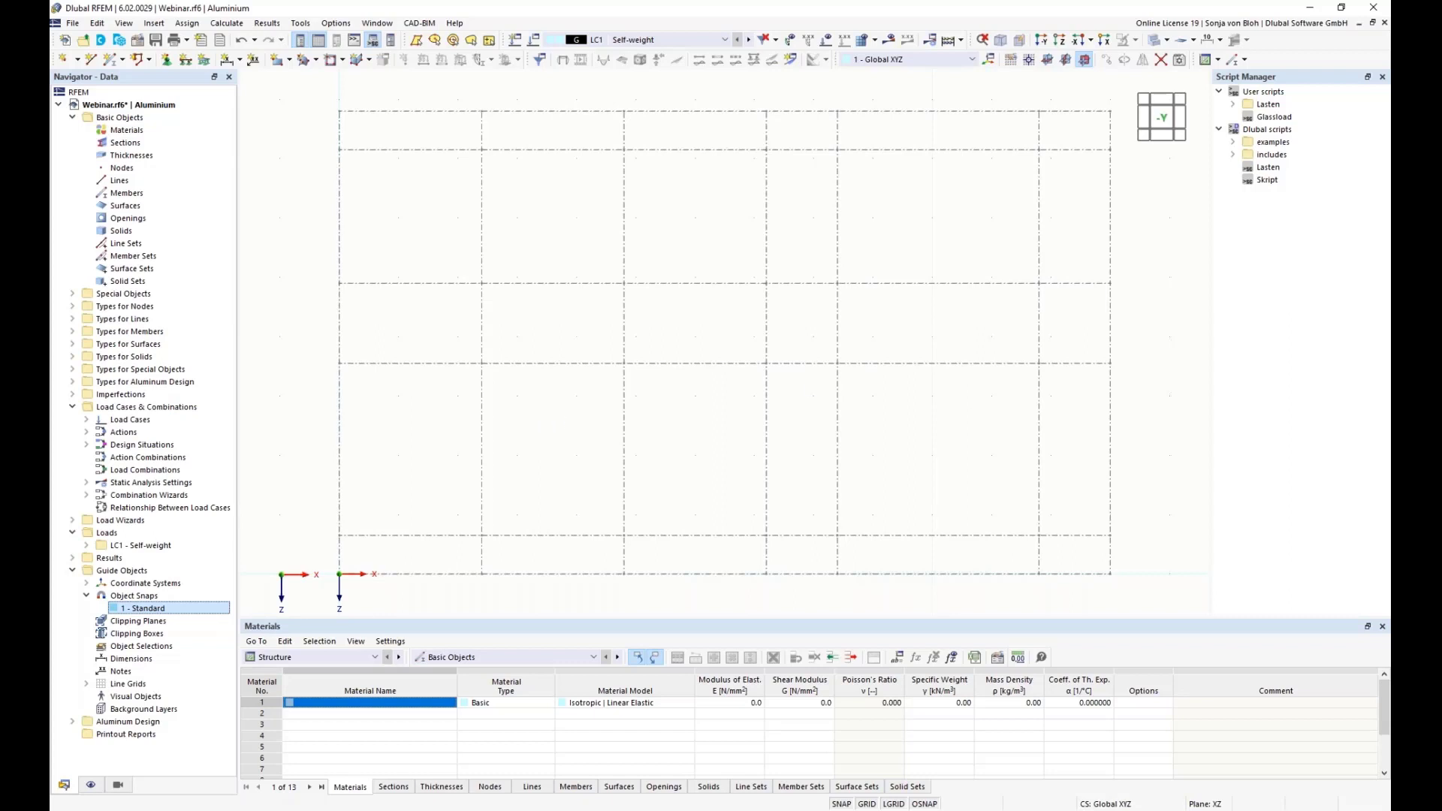
# Step: Switch to RSECTION and review the base data and the element list of the Beispiel 1 section
pyautogui.hotkey('alt', 'Tab')
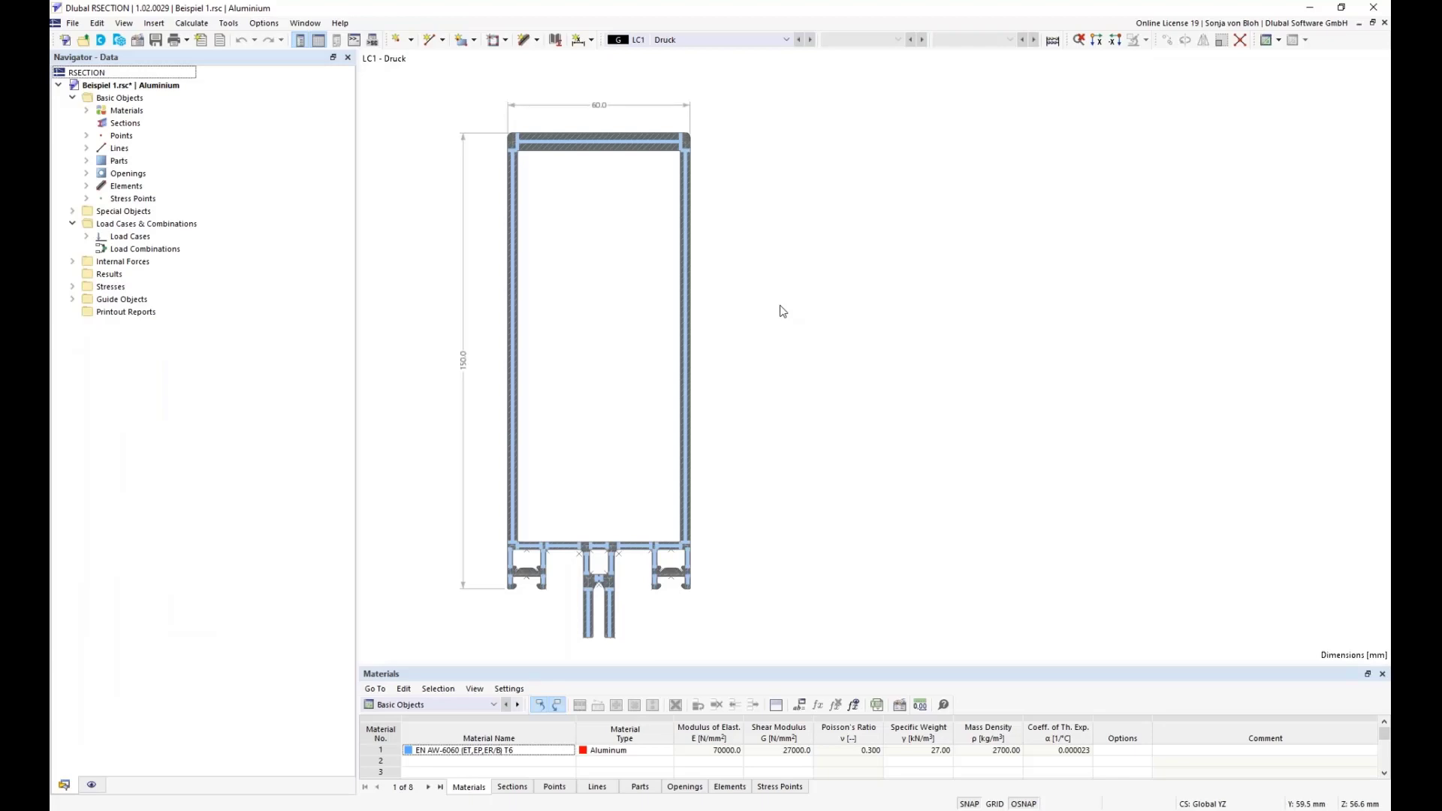
pyautogui.rightClick(120, 100)
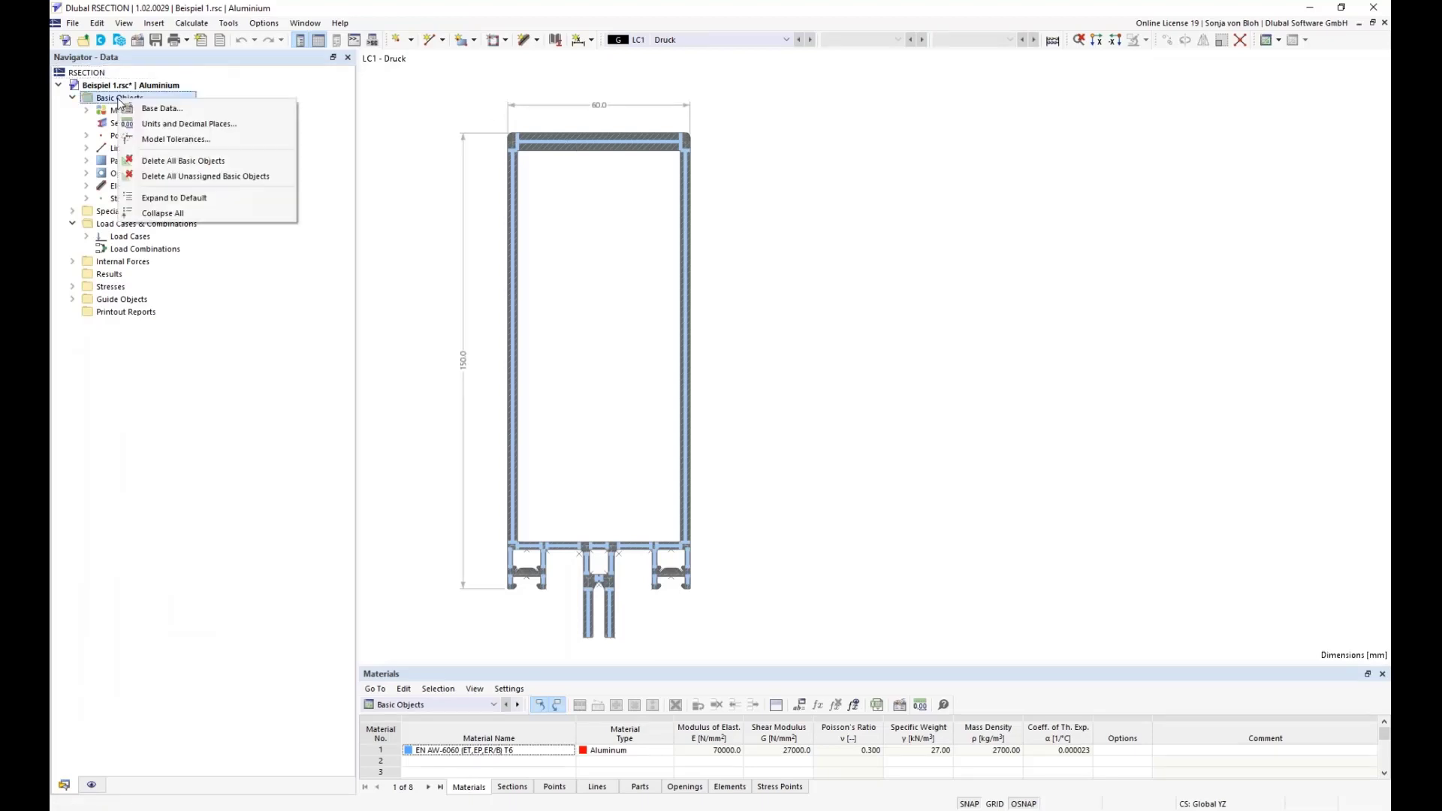
pyautogui.click(161, 109)
pyautogui.moveTo(542, 158); pyautogui.dragTo(739, 108)
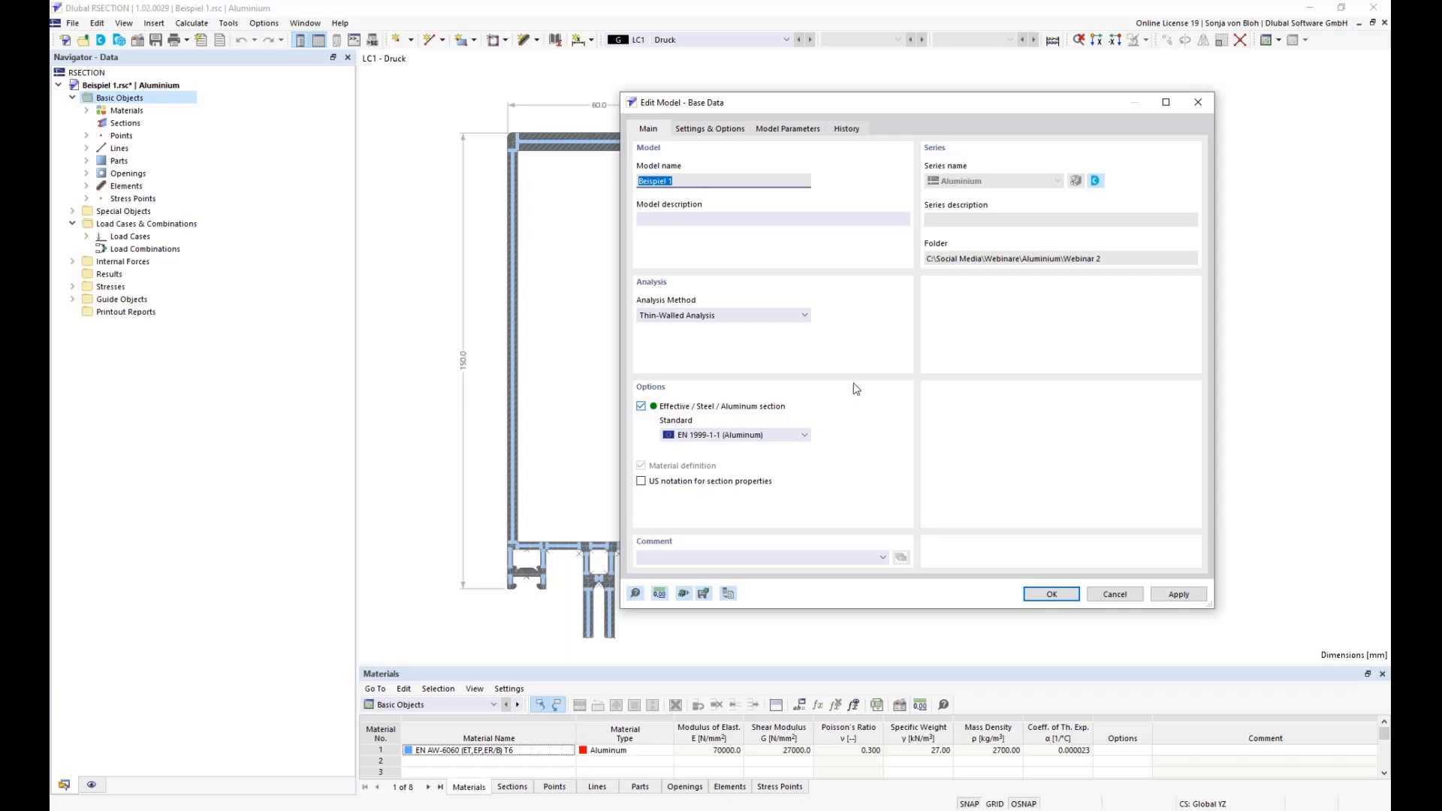
pyautogui.click(1115, 594)
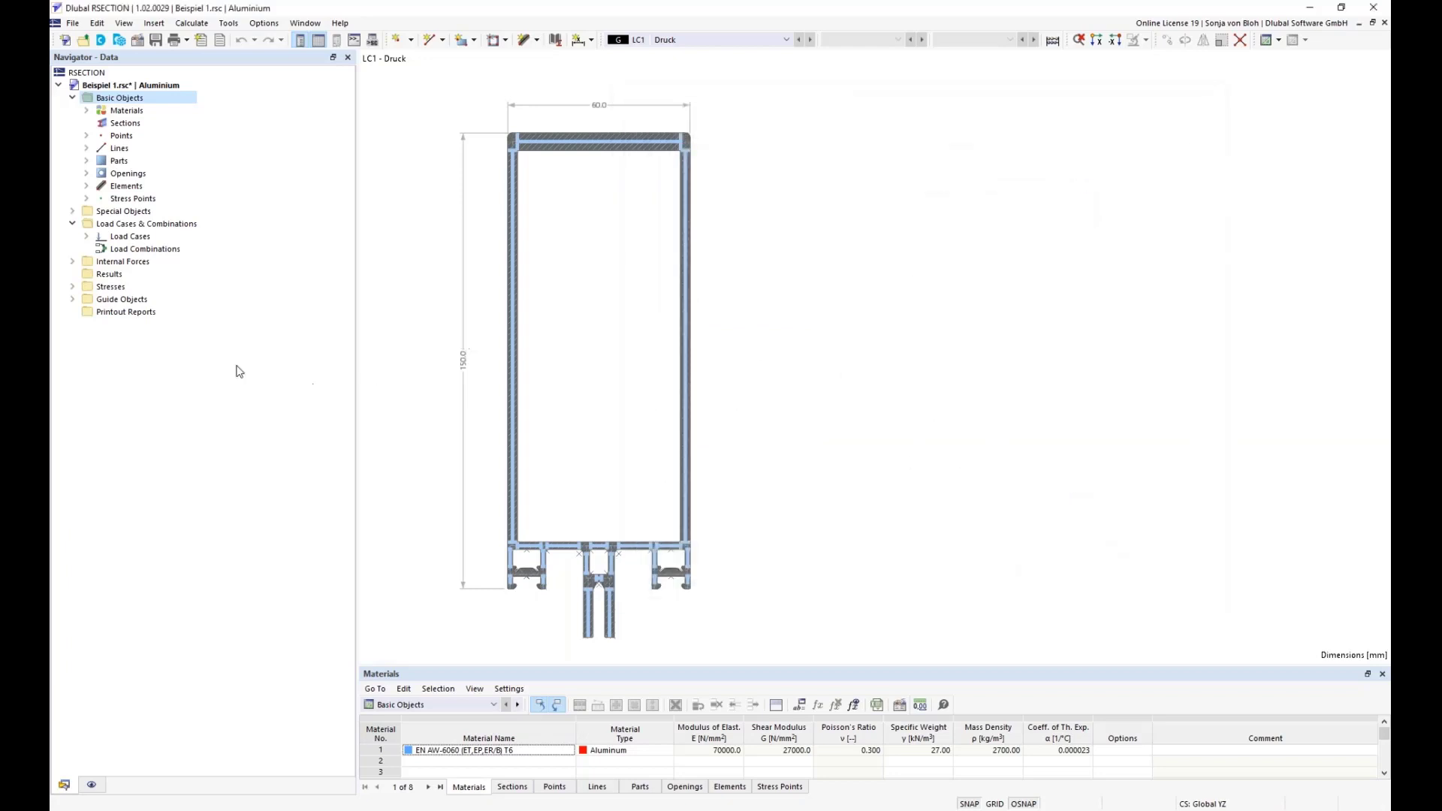
pyautogui.click(86, 186)
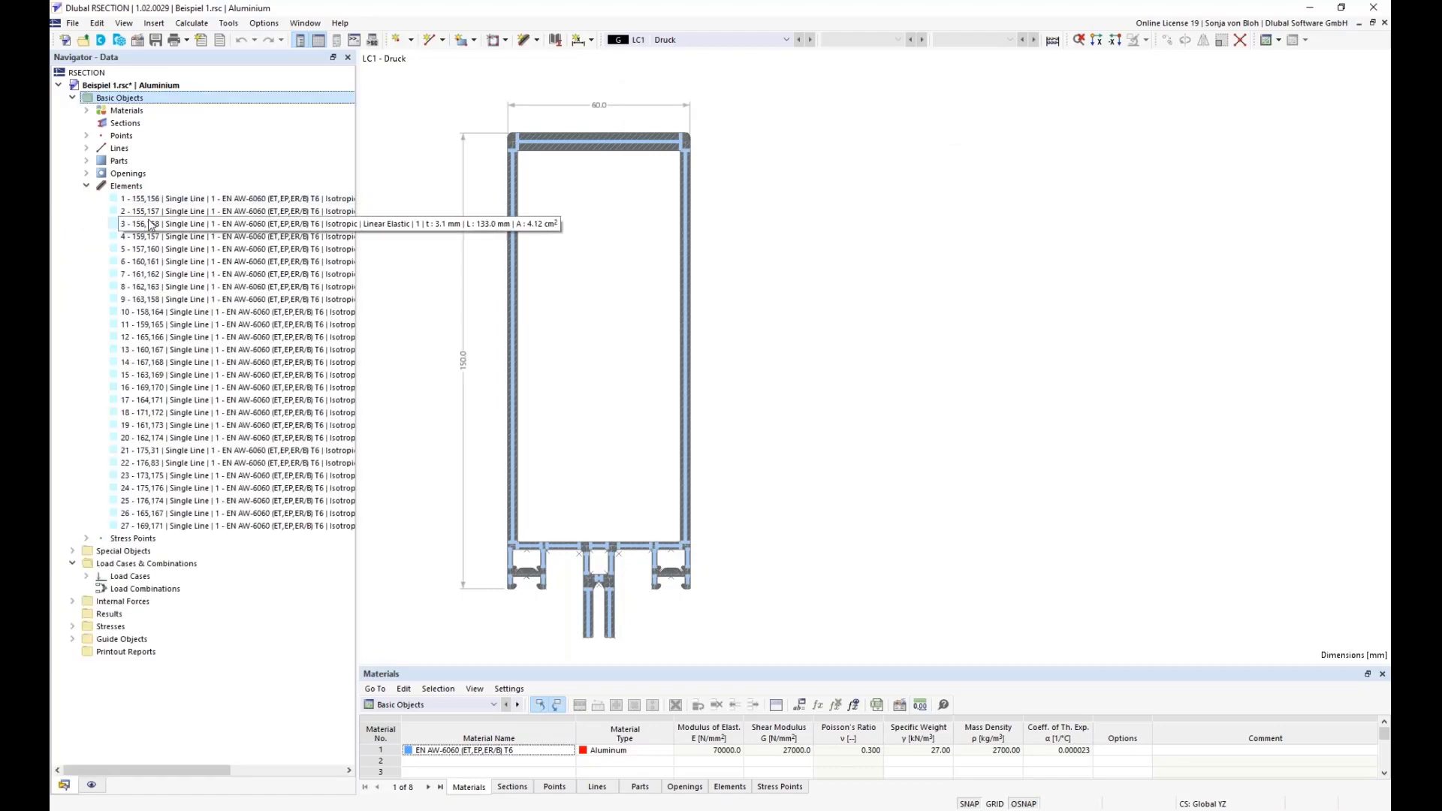
pyautogui.click(210, 200)
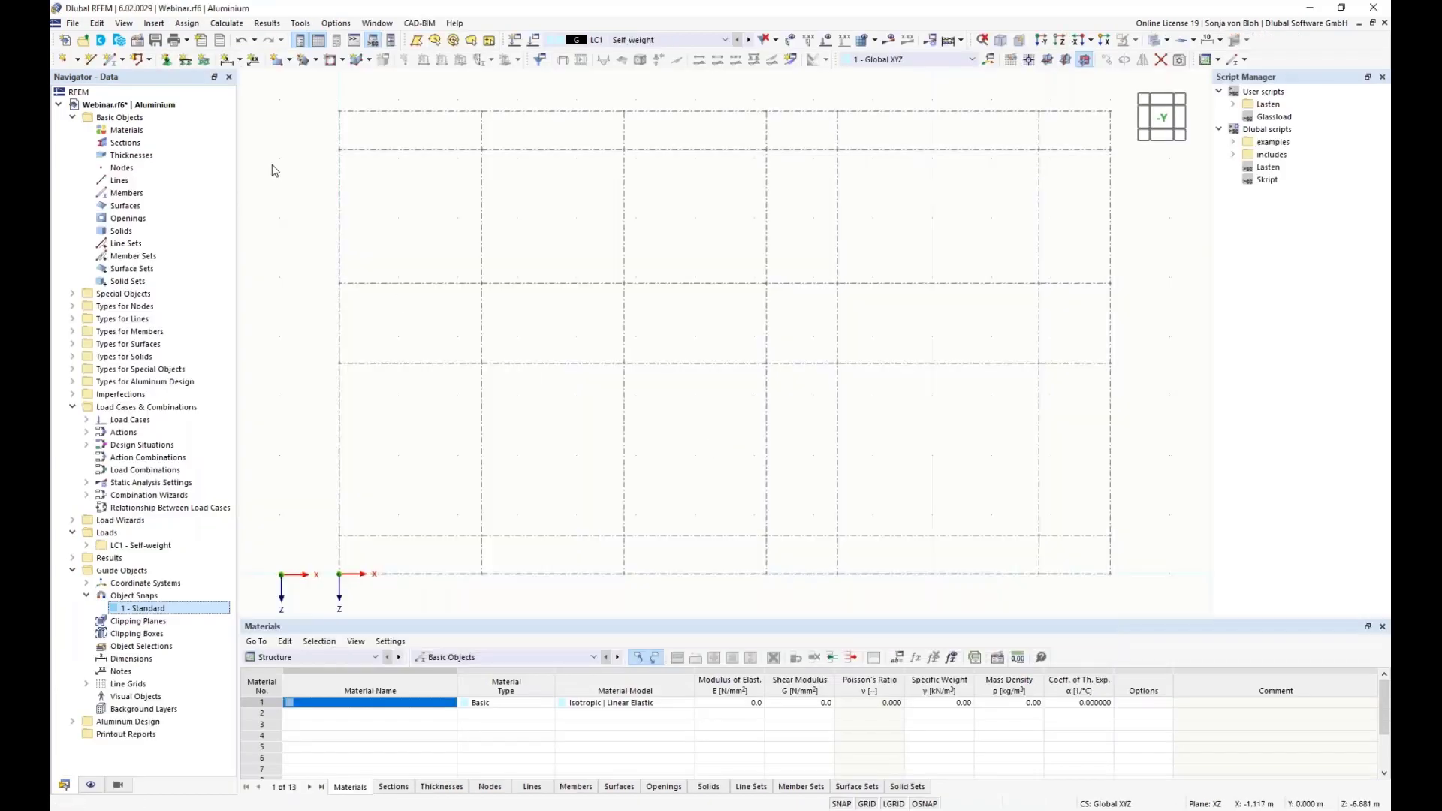
# Step: Switch back to RFEM and define a new section from the RSECTION file Beispiel 1.rsc
pyautogui.rightClick(134, 144)
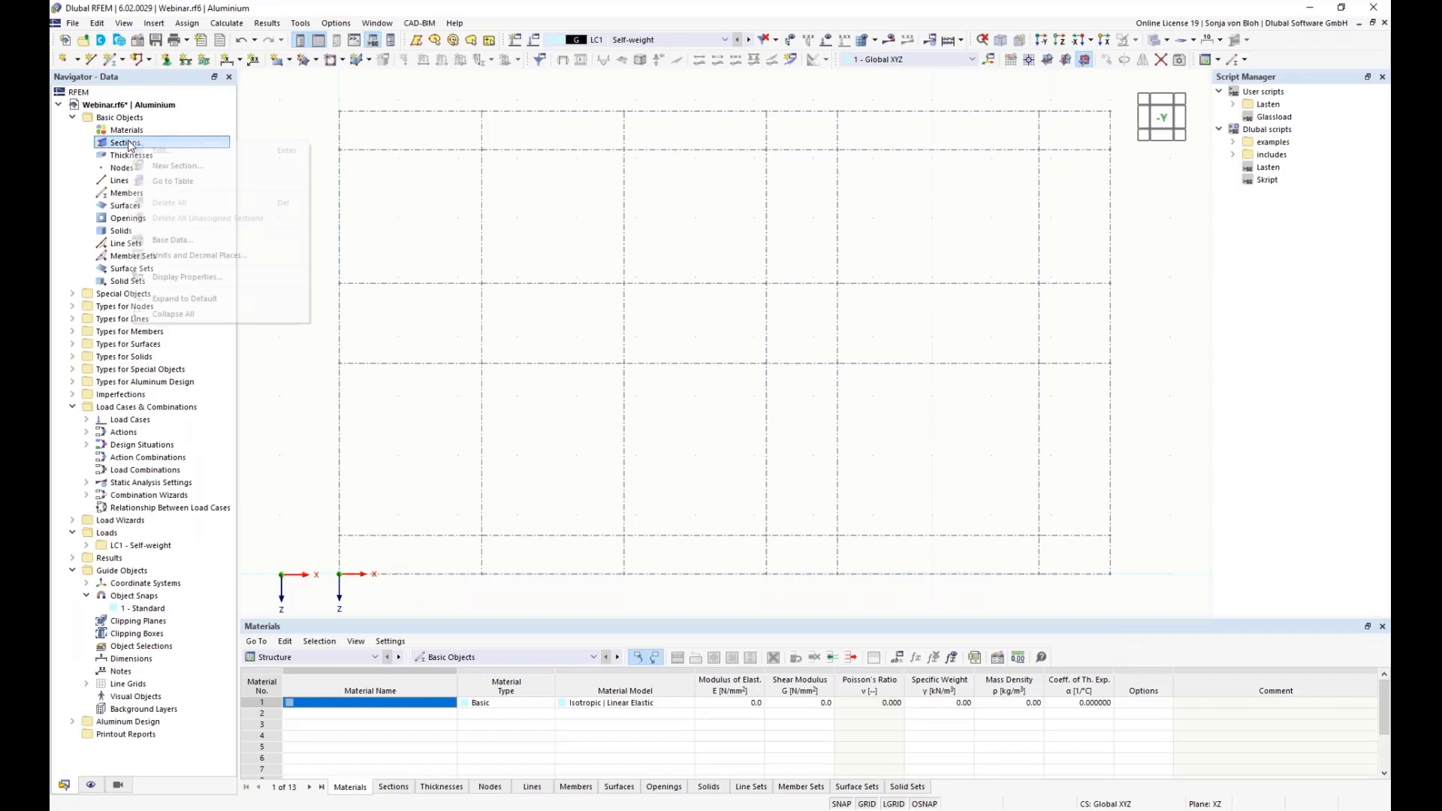
pyautogui.click(162, 166)
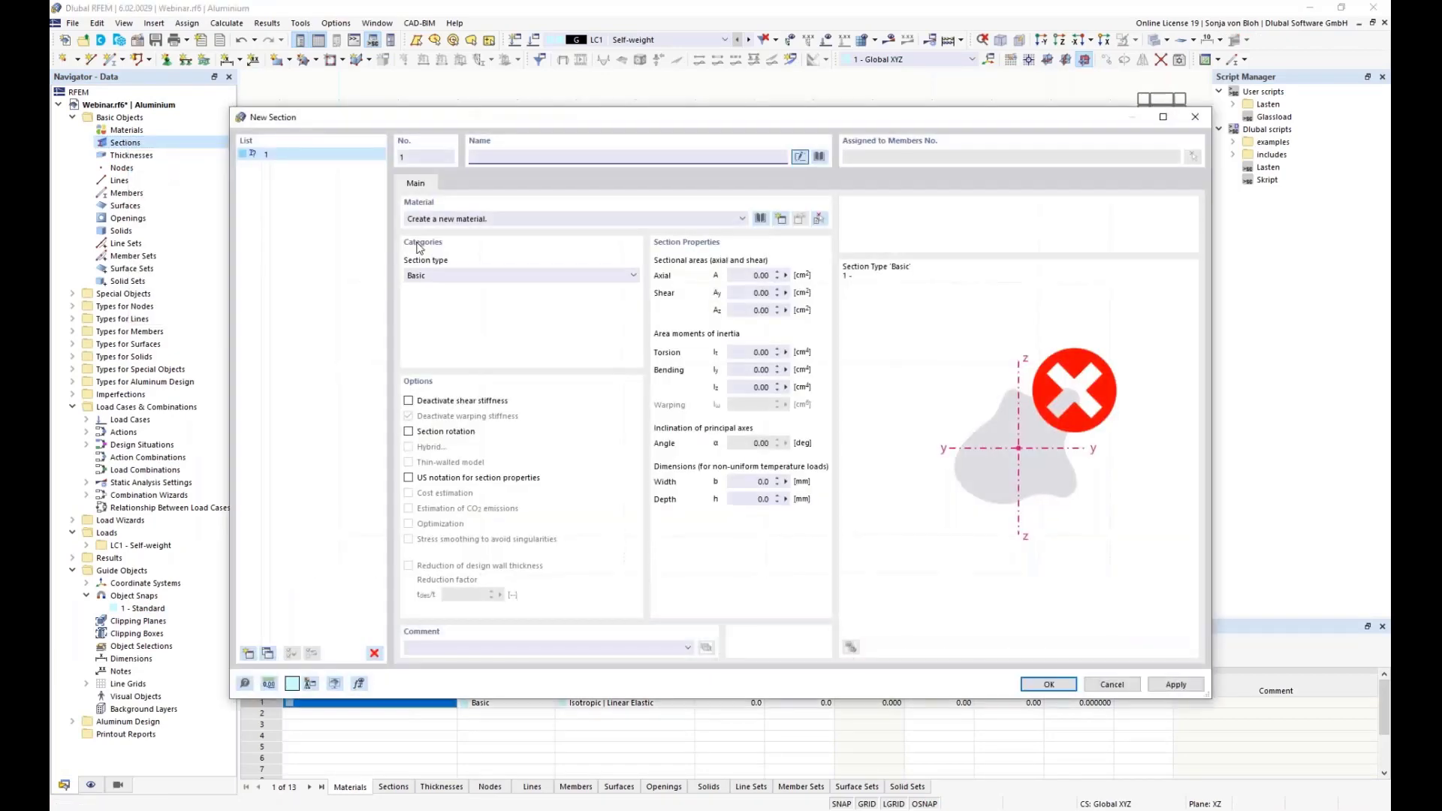
pyautogui.click(820, 156)
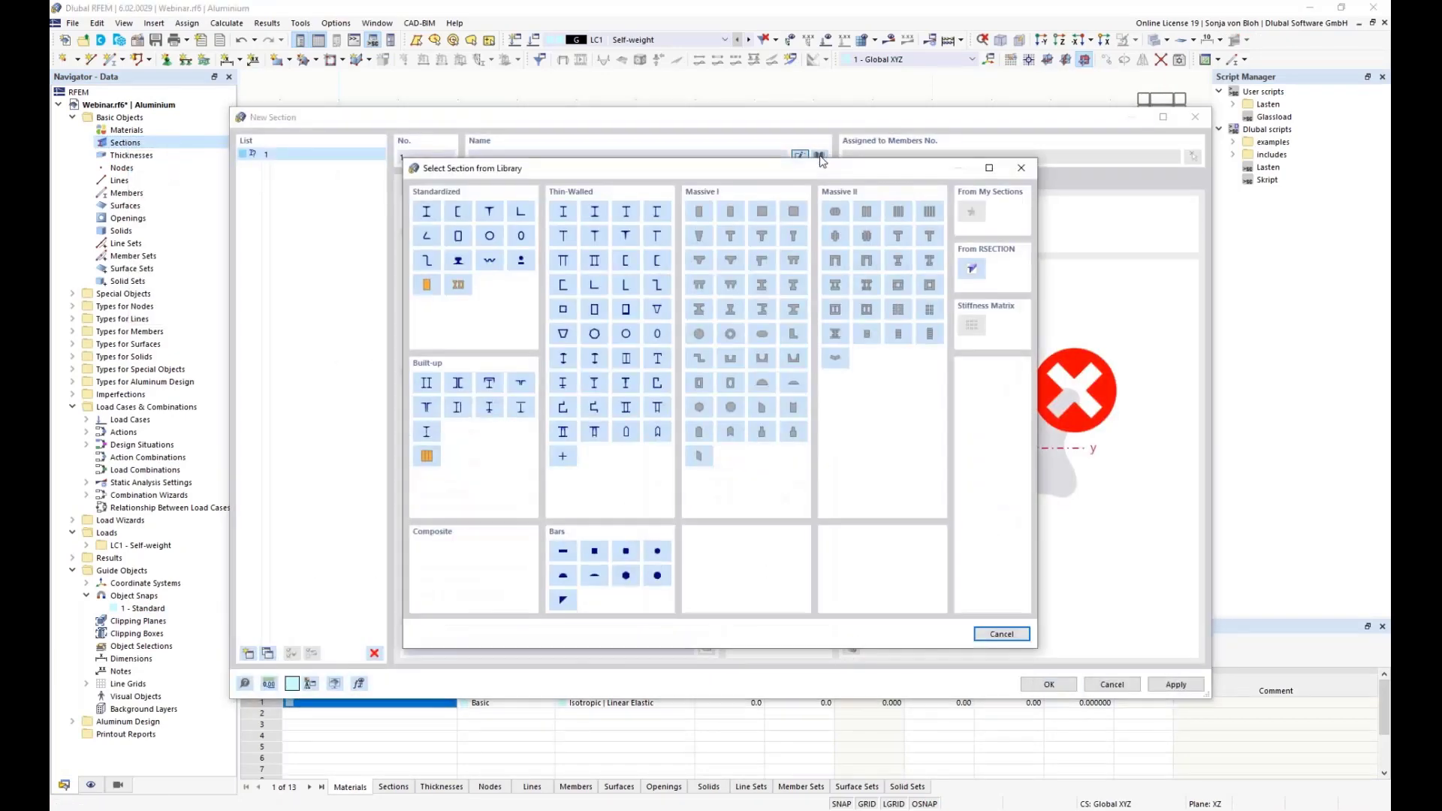
pyautogui.click(973, 268)
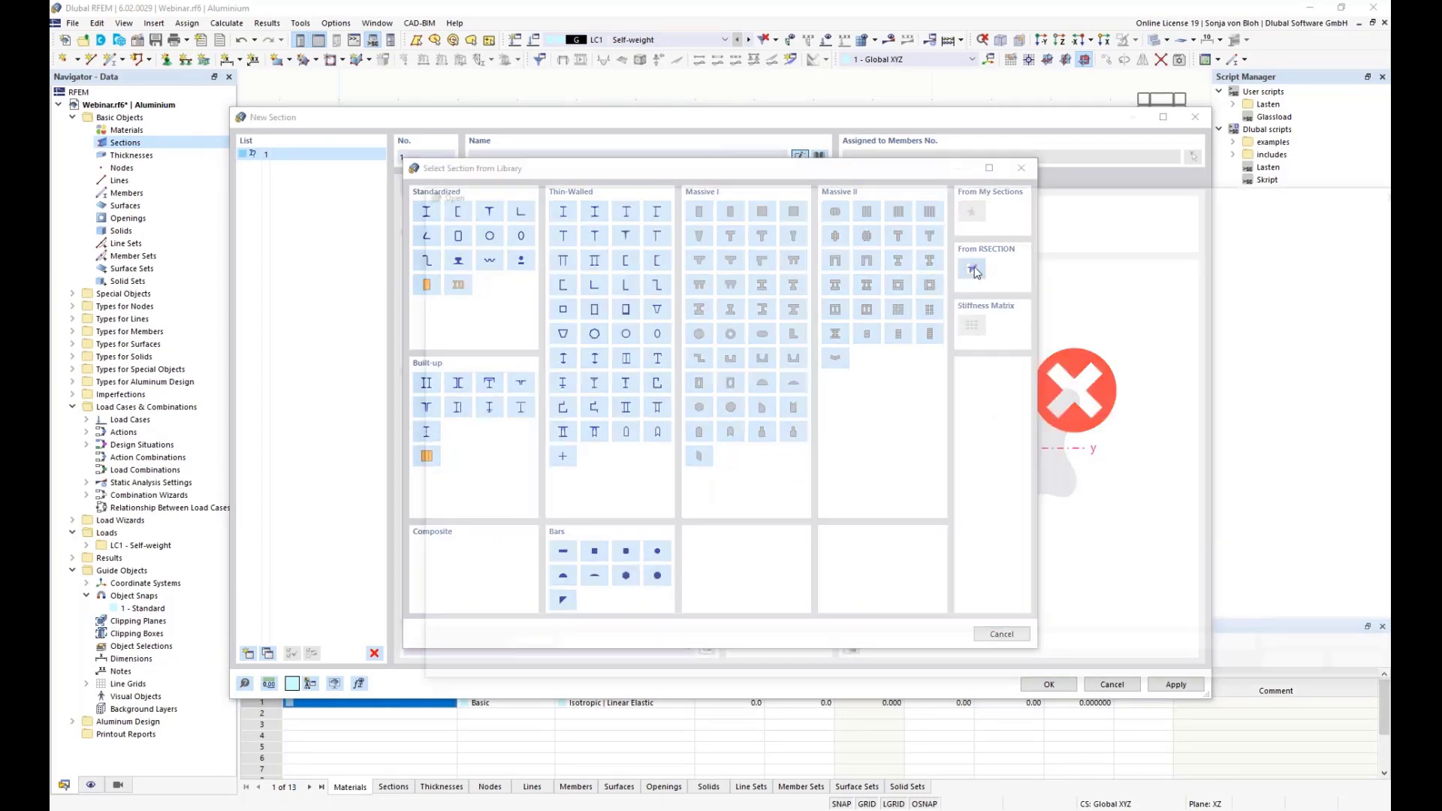
pyautogui.click(631, 296)
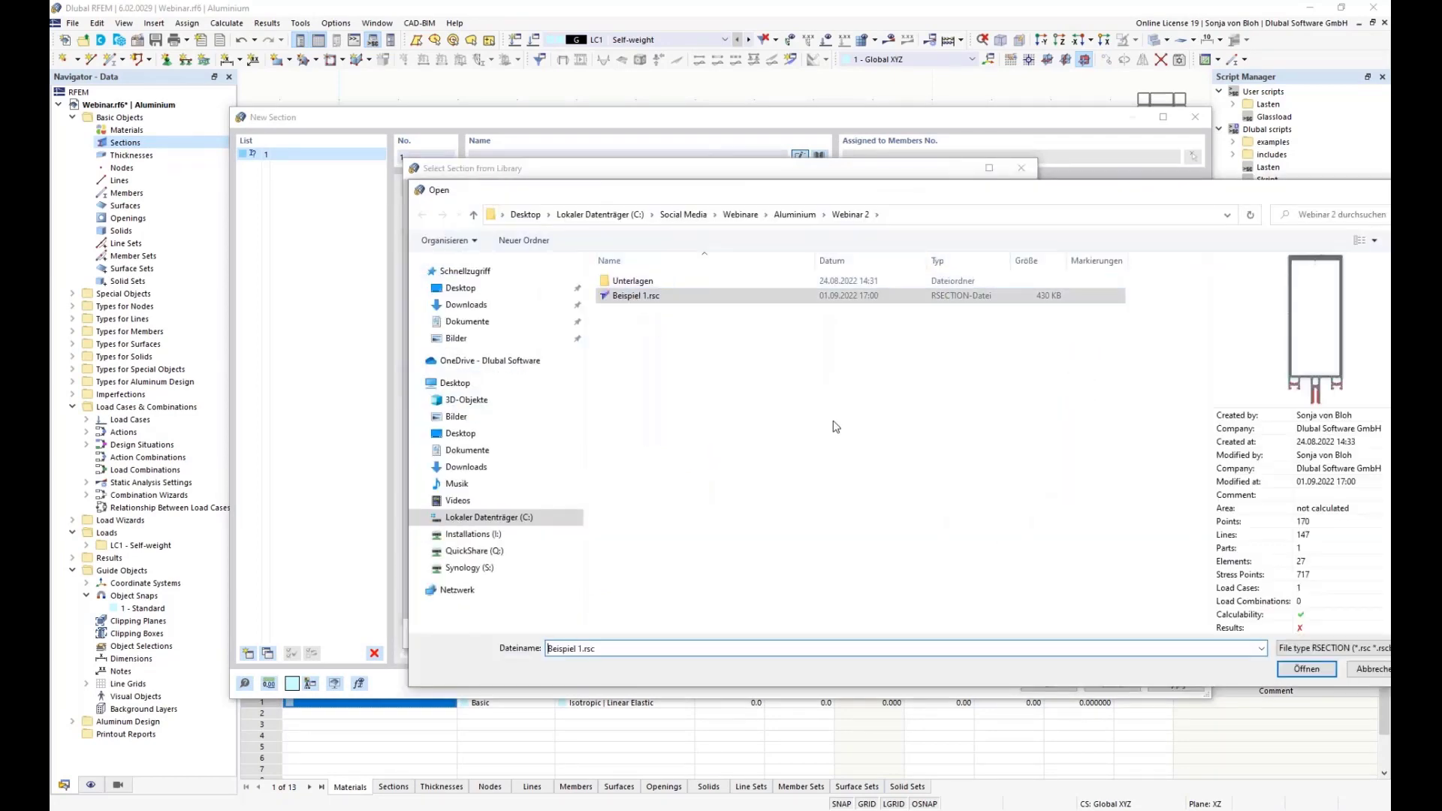
pyautogui.click(1316, 671)
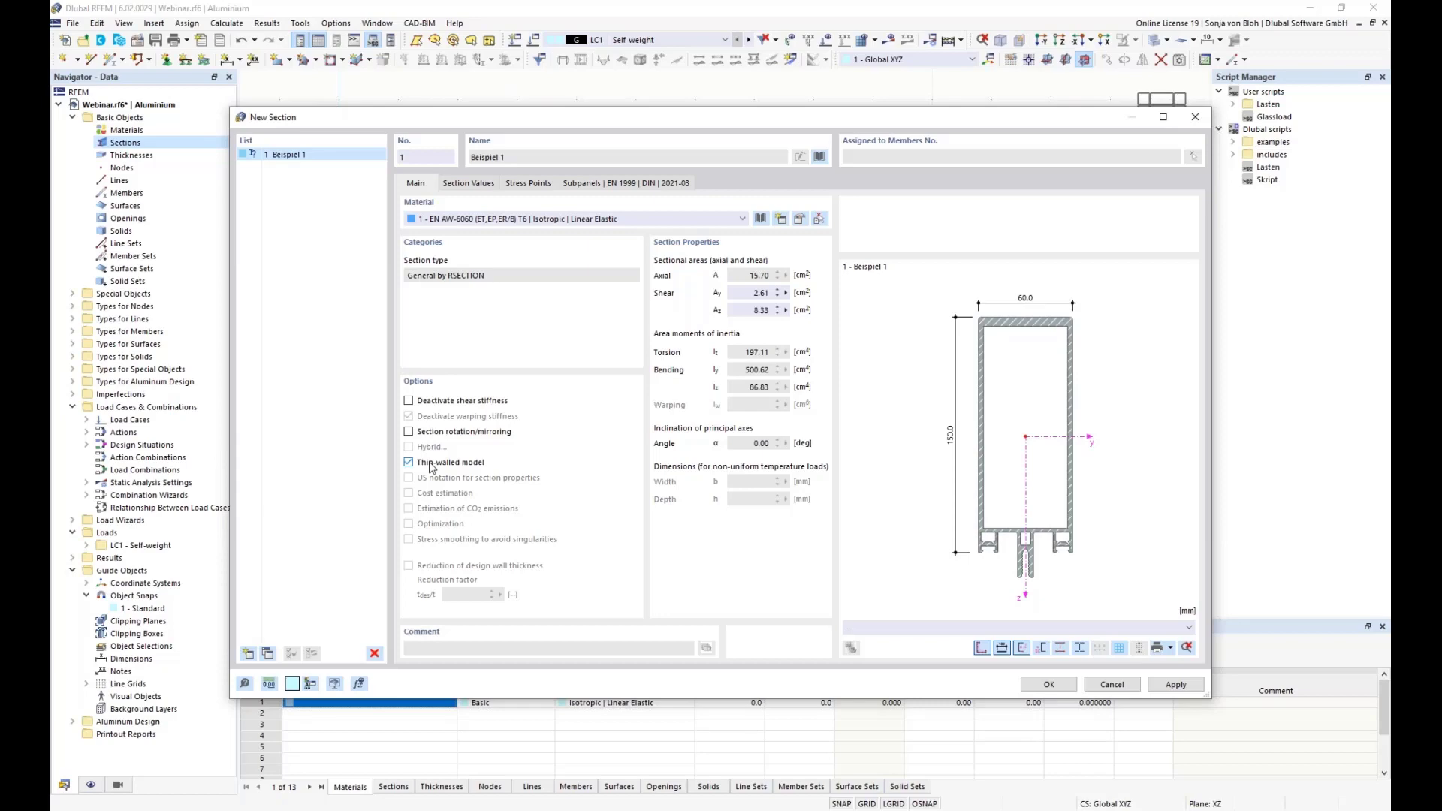
# Step: Inspect the EN 1999 subpanels of the imported Beispiel 1 section, including its long side wall, and accept the section
pyautogui.click(631, 185)
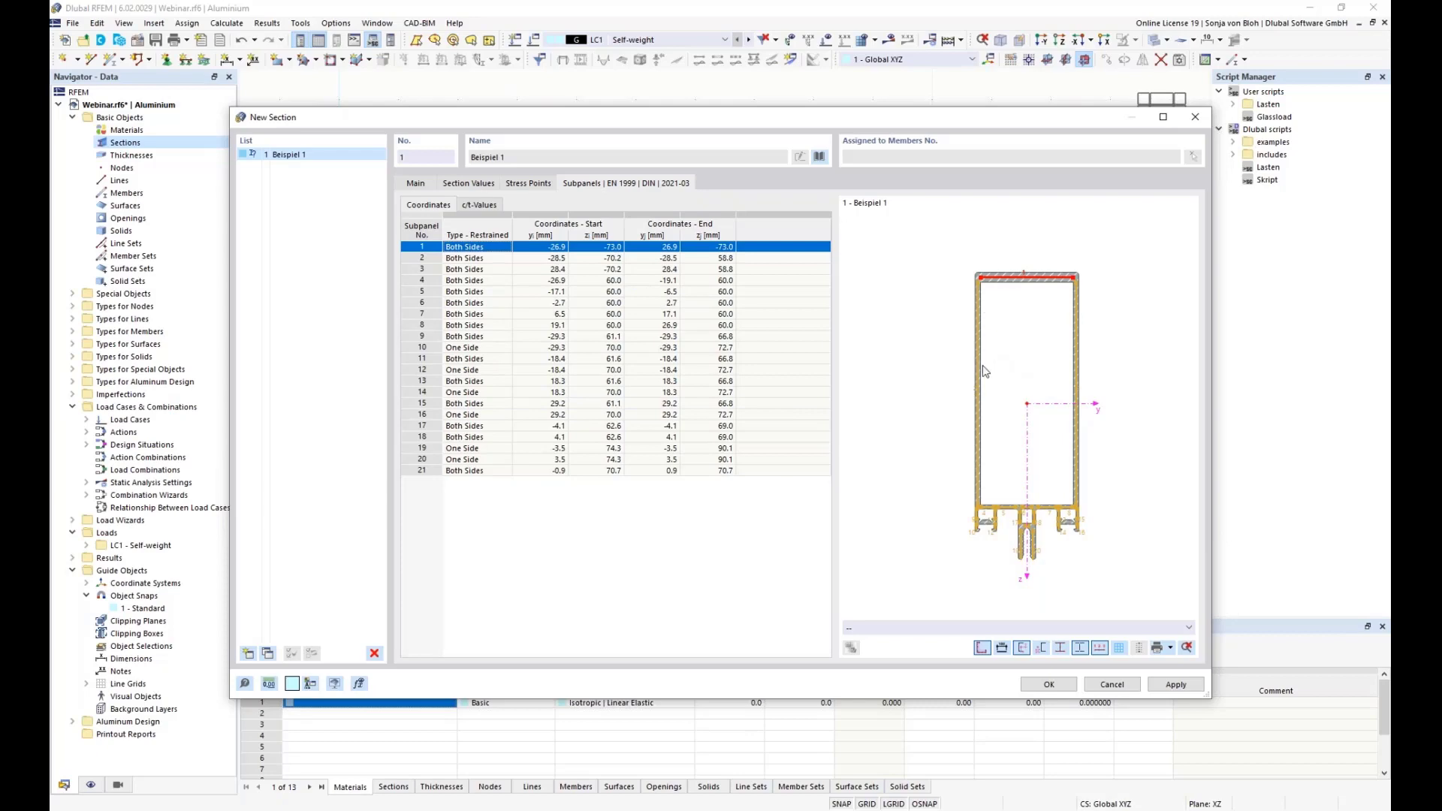
pyautogui.click(977, 409)
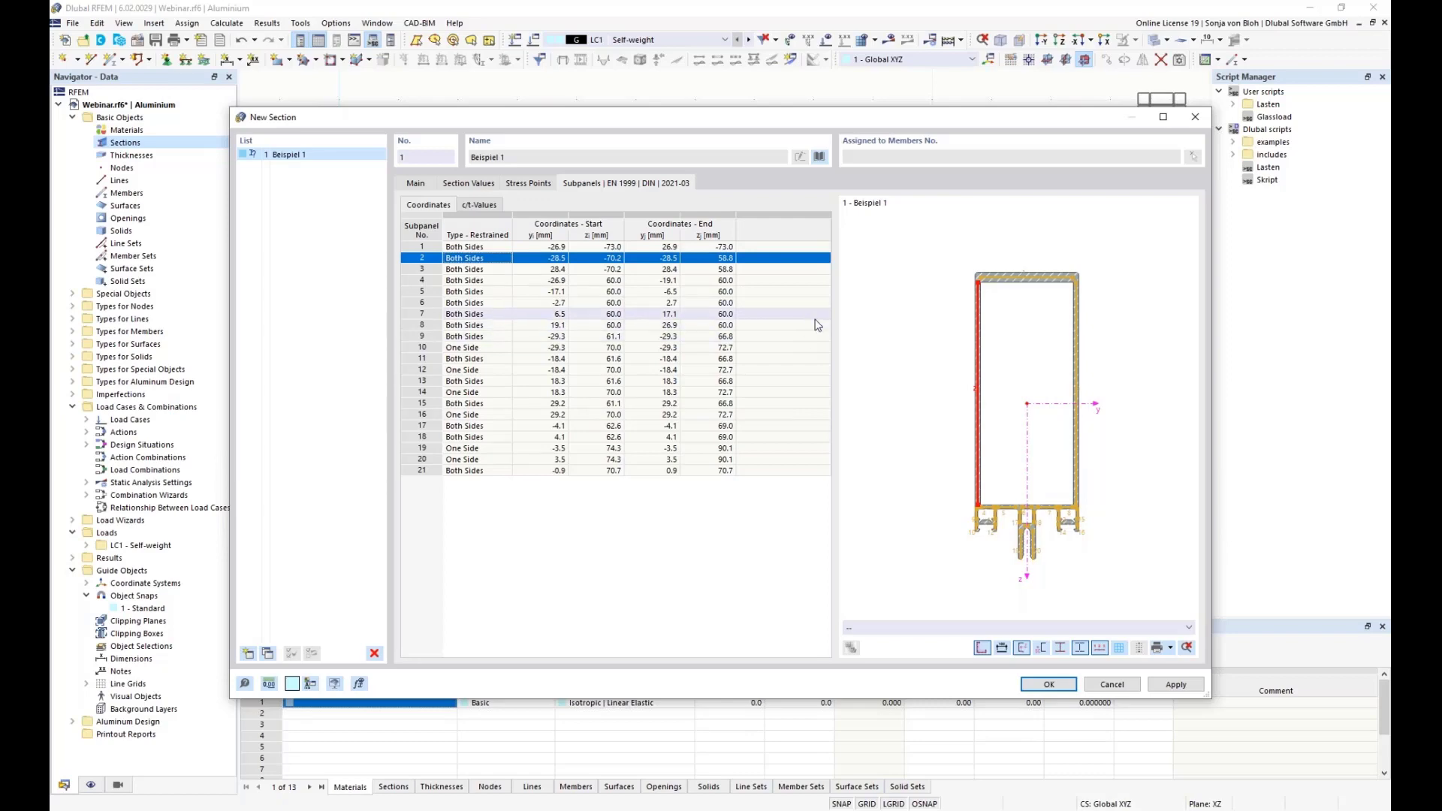
pyautogui.click(1046, 684)
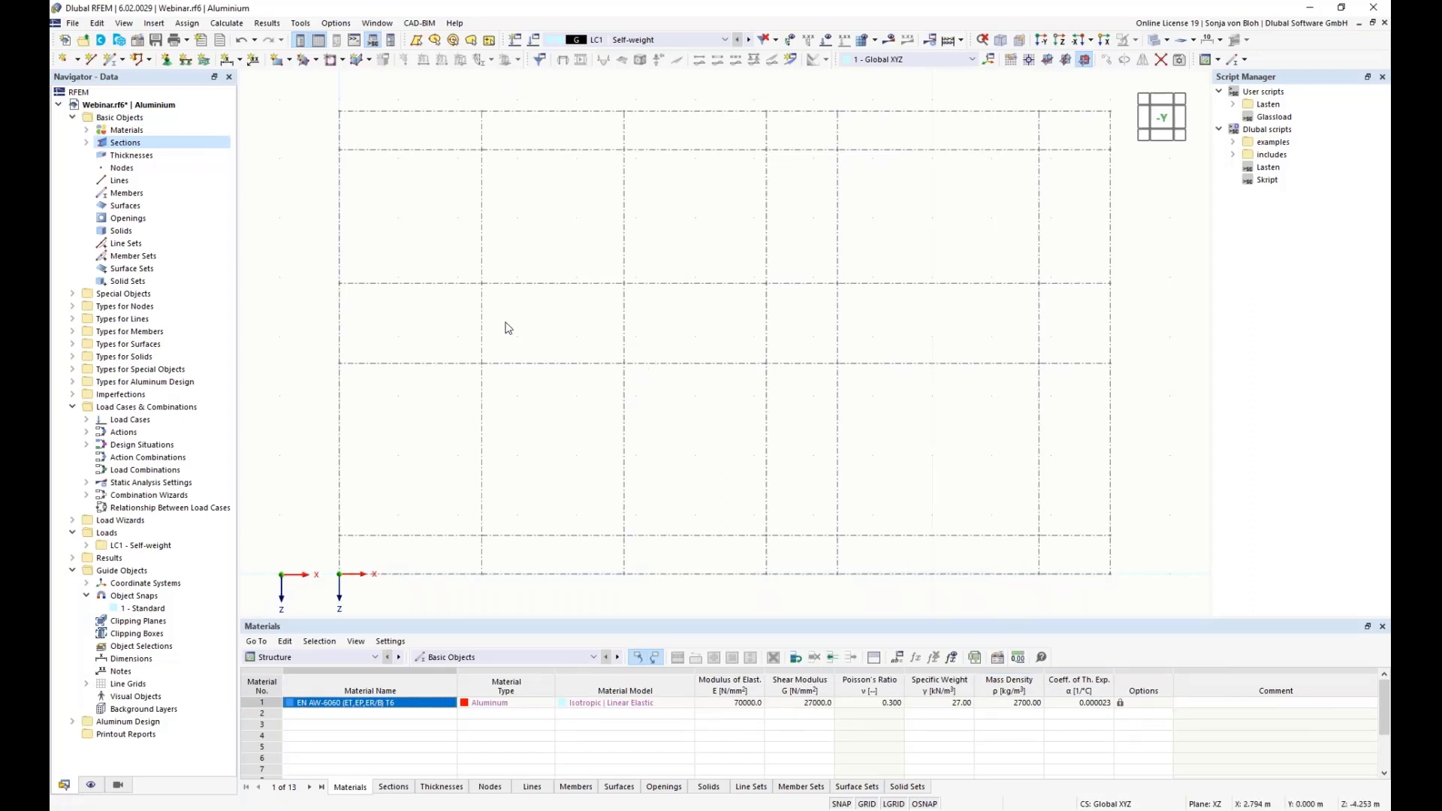
# Step: Set up a new beam member with uniform section Beispiel 1 and a rotation angle of 270 degrees
pyautogui.click(111, 59)
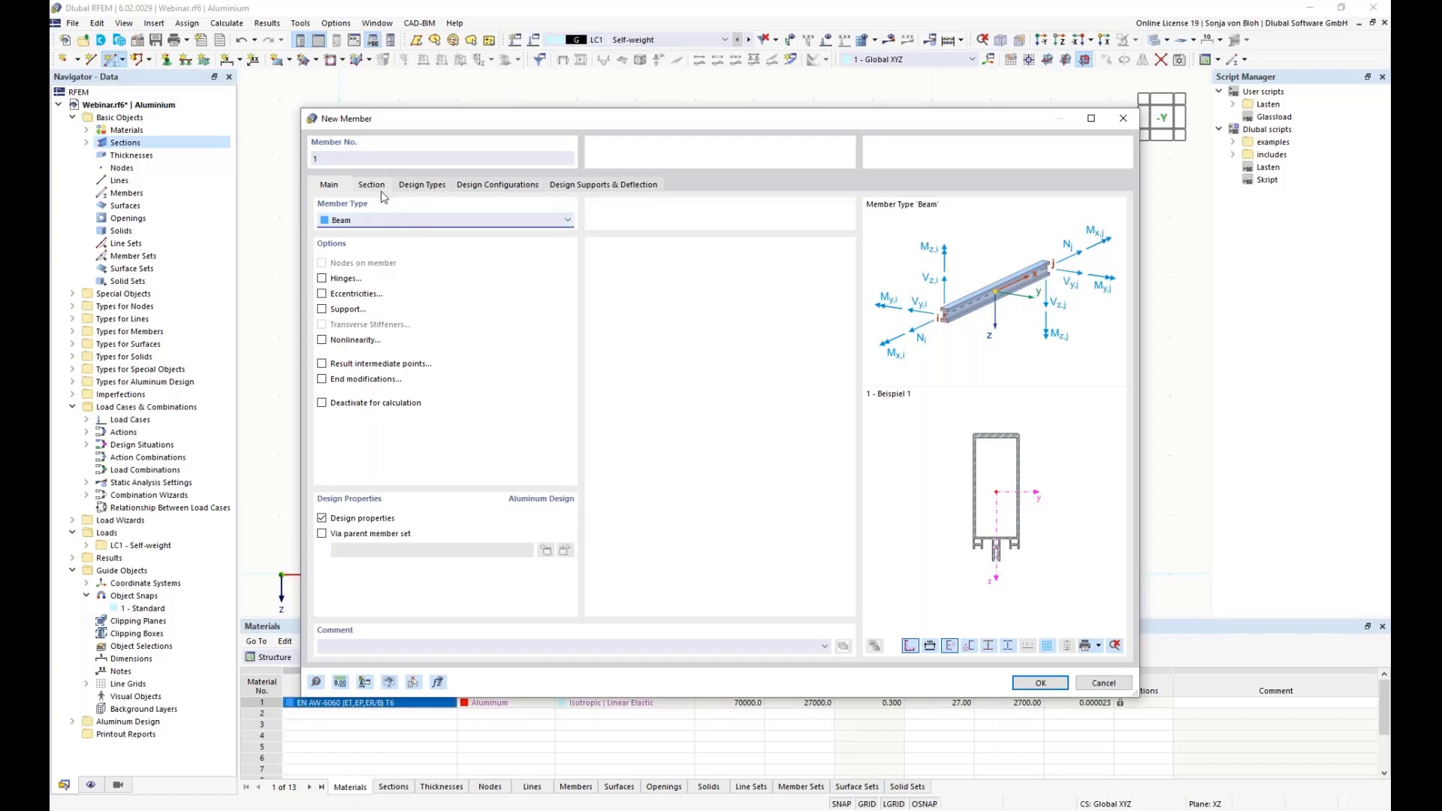
pyautogui.click(372, 185)
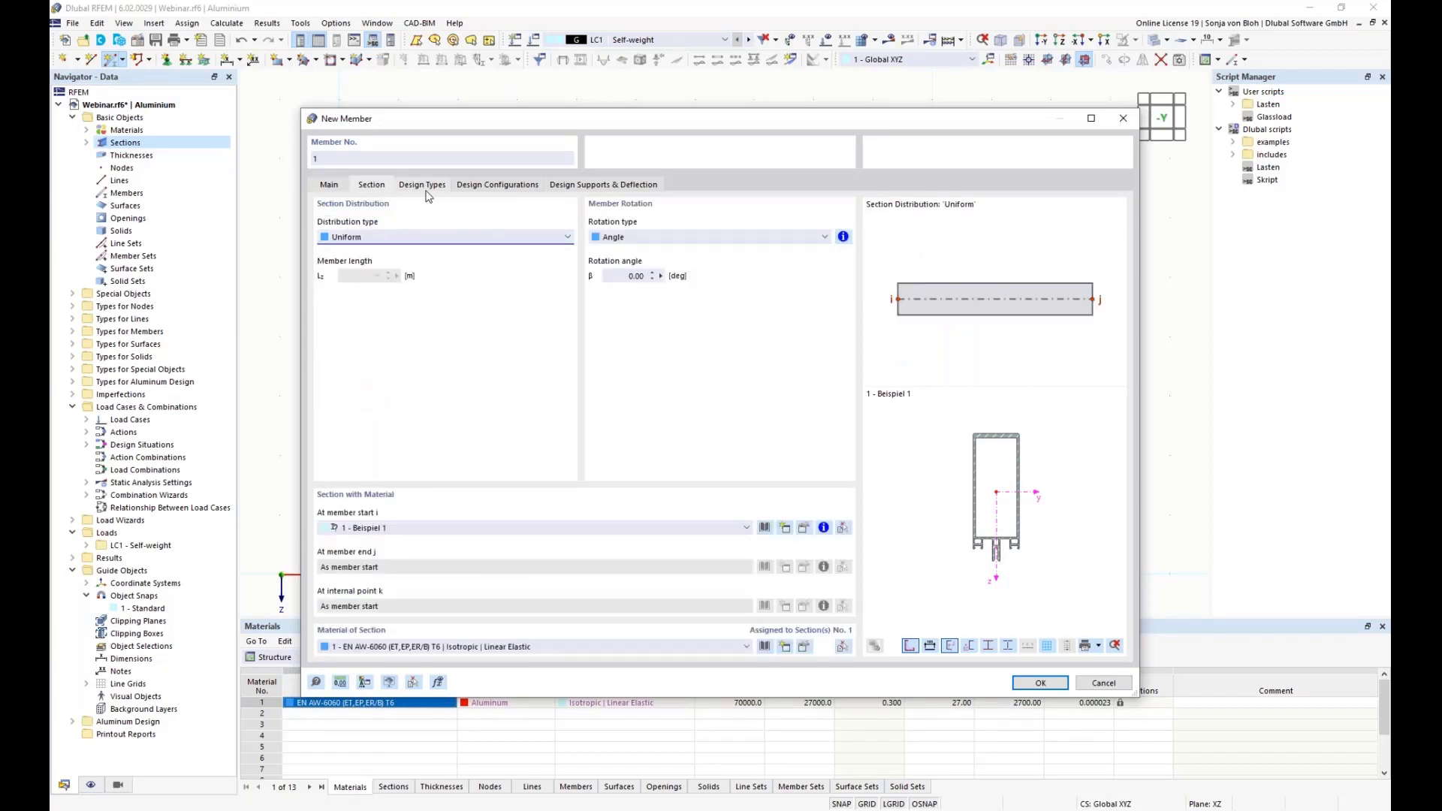
pyautogui.doubleClick(636, 276)
pyautogui.write('270')
pyautogui.click(1032, 684)
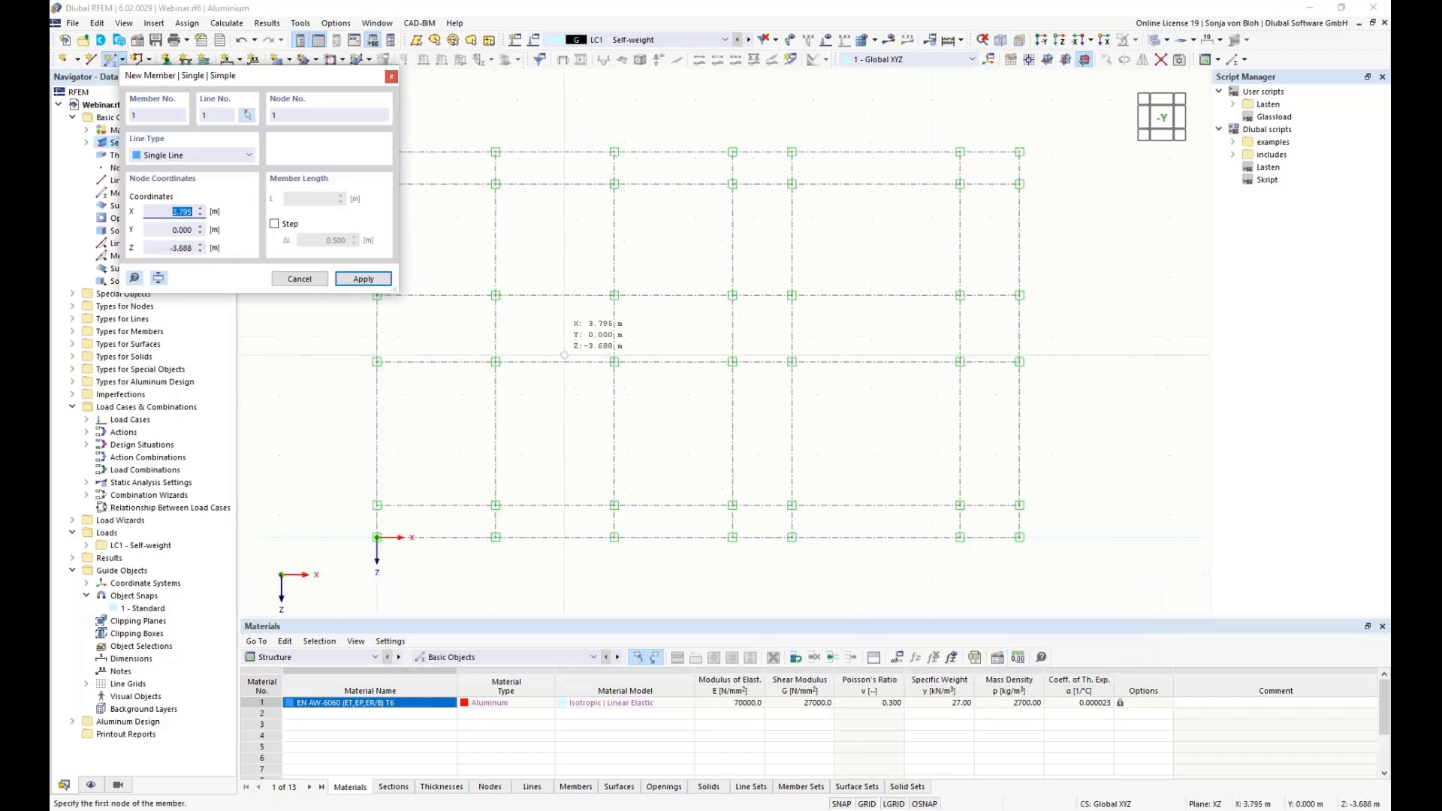
# Step: Place vertical members on the first four vertical grid lines from X = 0 m, running from Z = 0 to Z = -7.8 m
pyautogui.moveTo(558, 359); pyautogui.dragTo(671, 371, button='middle')
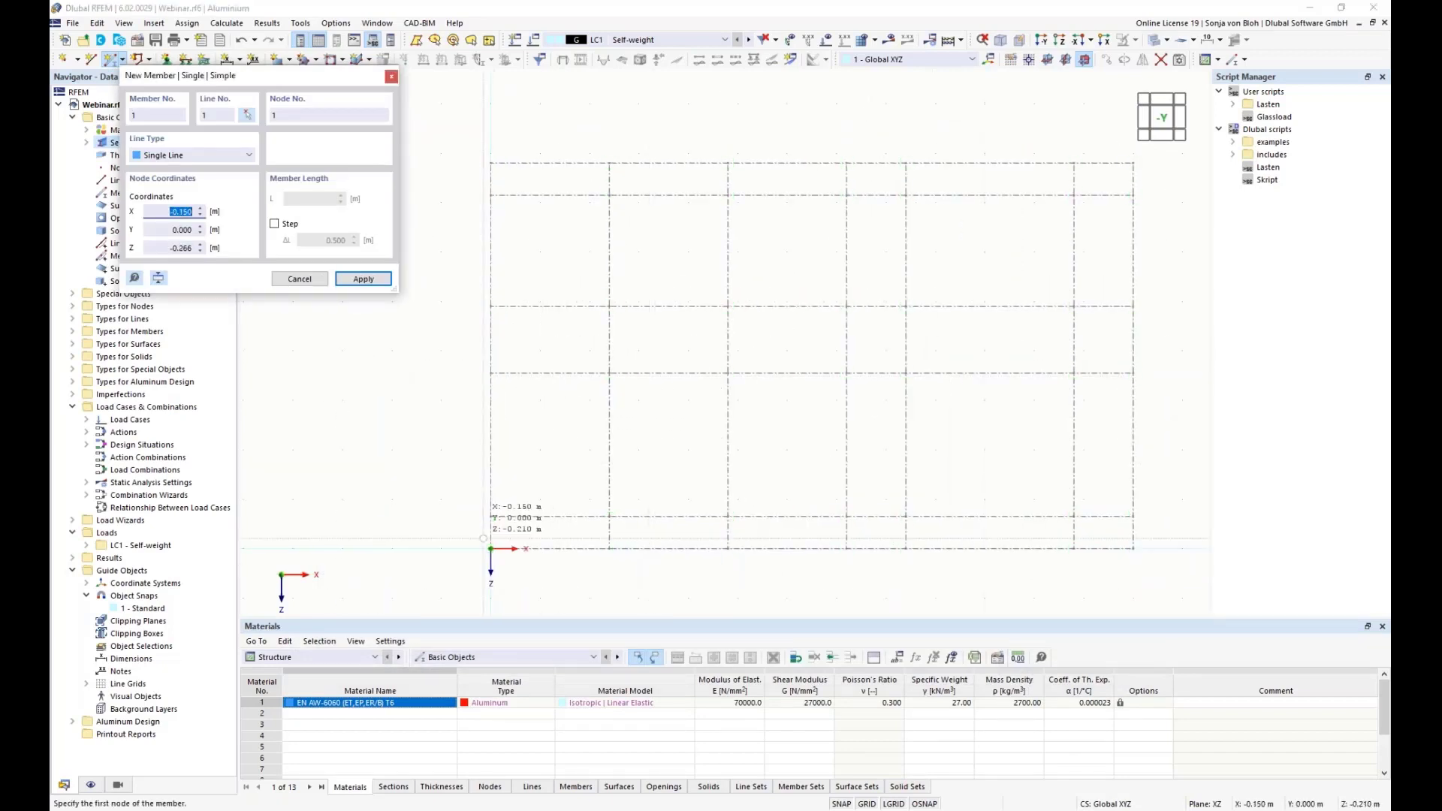
pyautogui.click(490, 549)
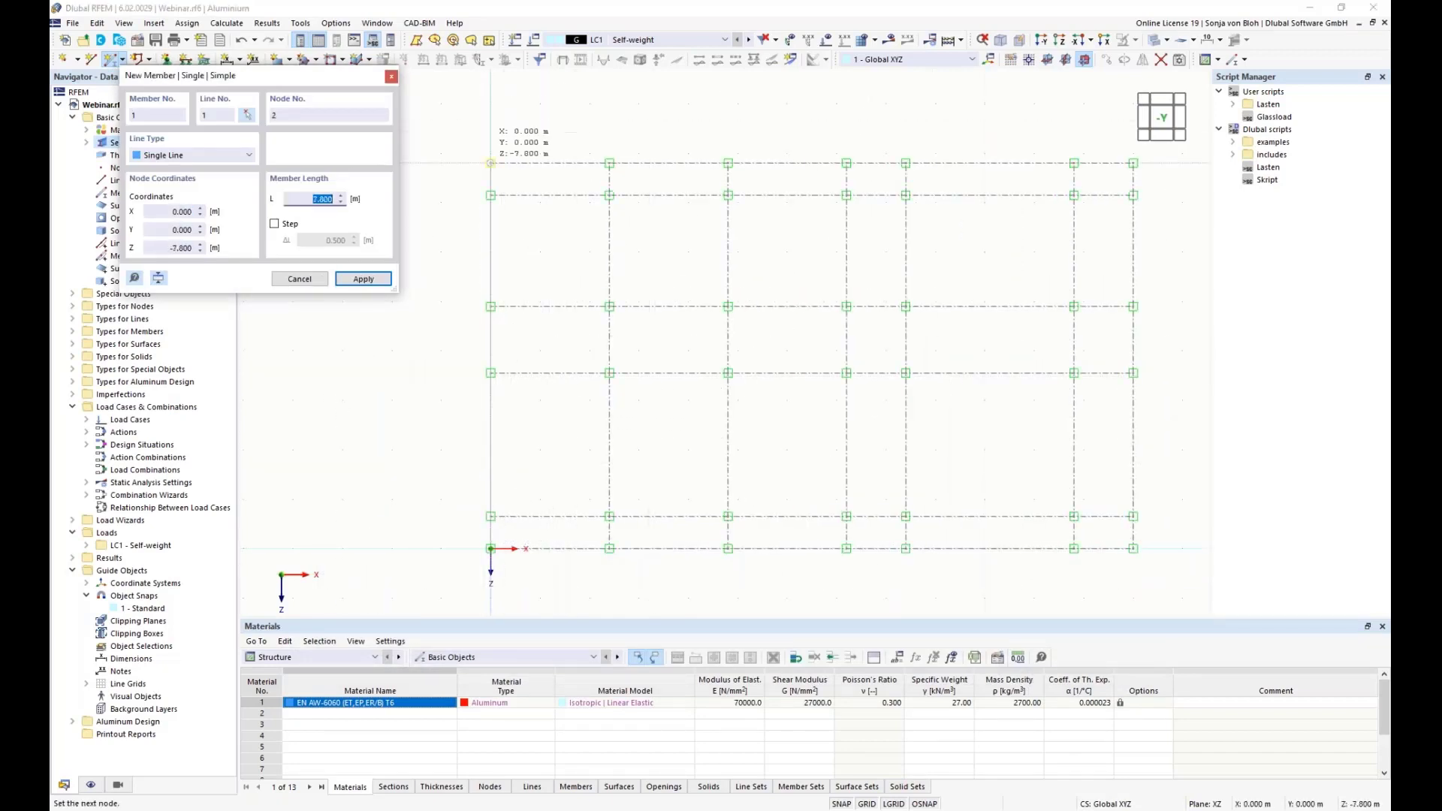
pyautogui.click(490, 163)
pyautogui.click(610, 548)
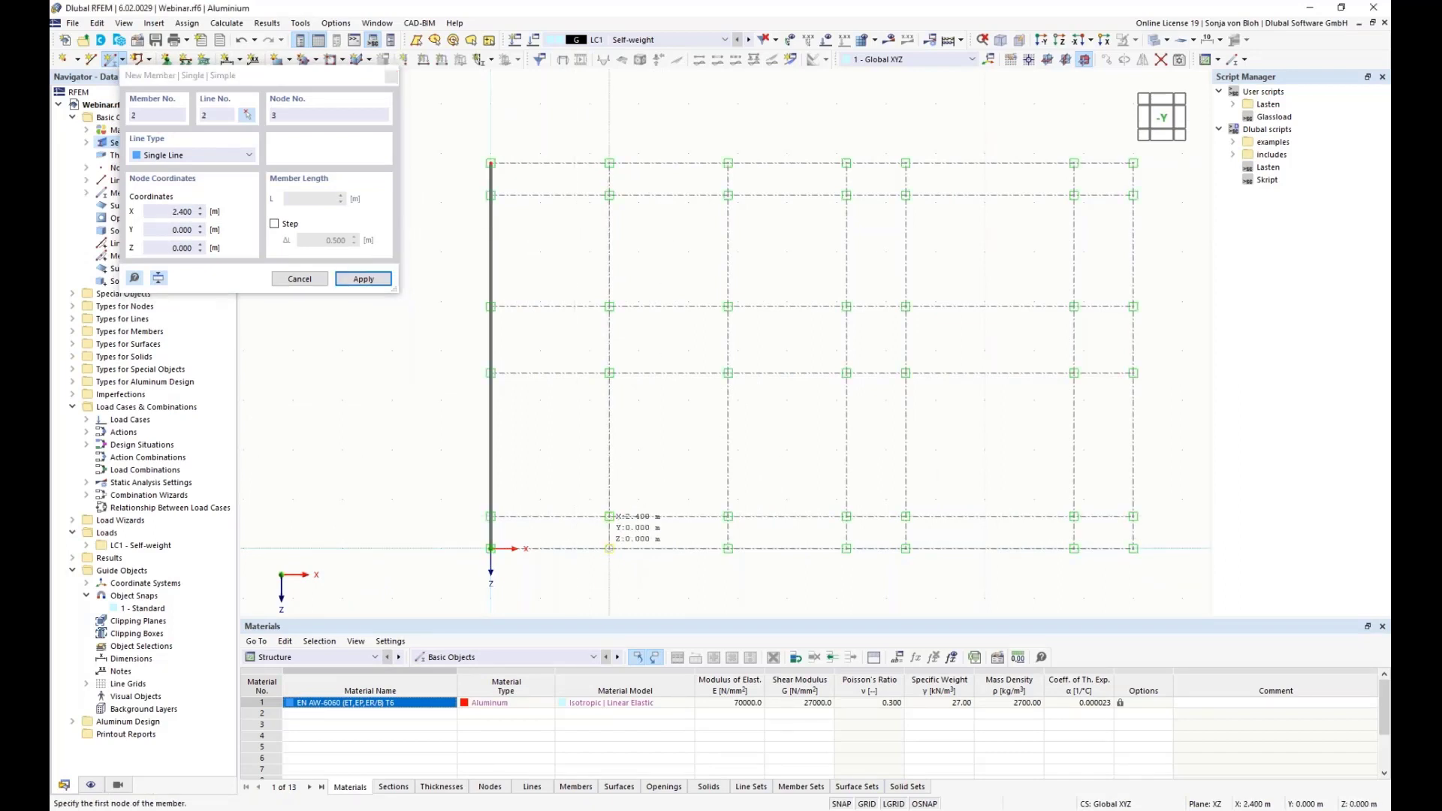
pyautogui.click(610, 163)
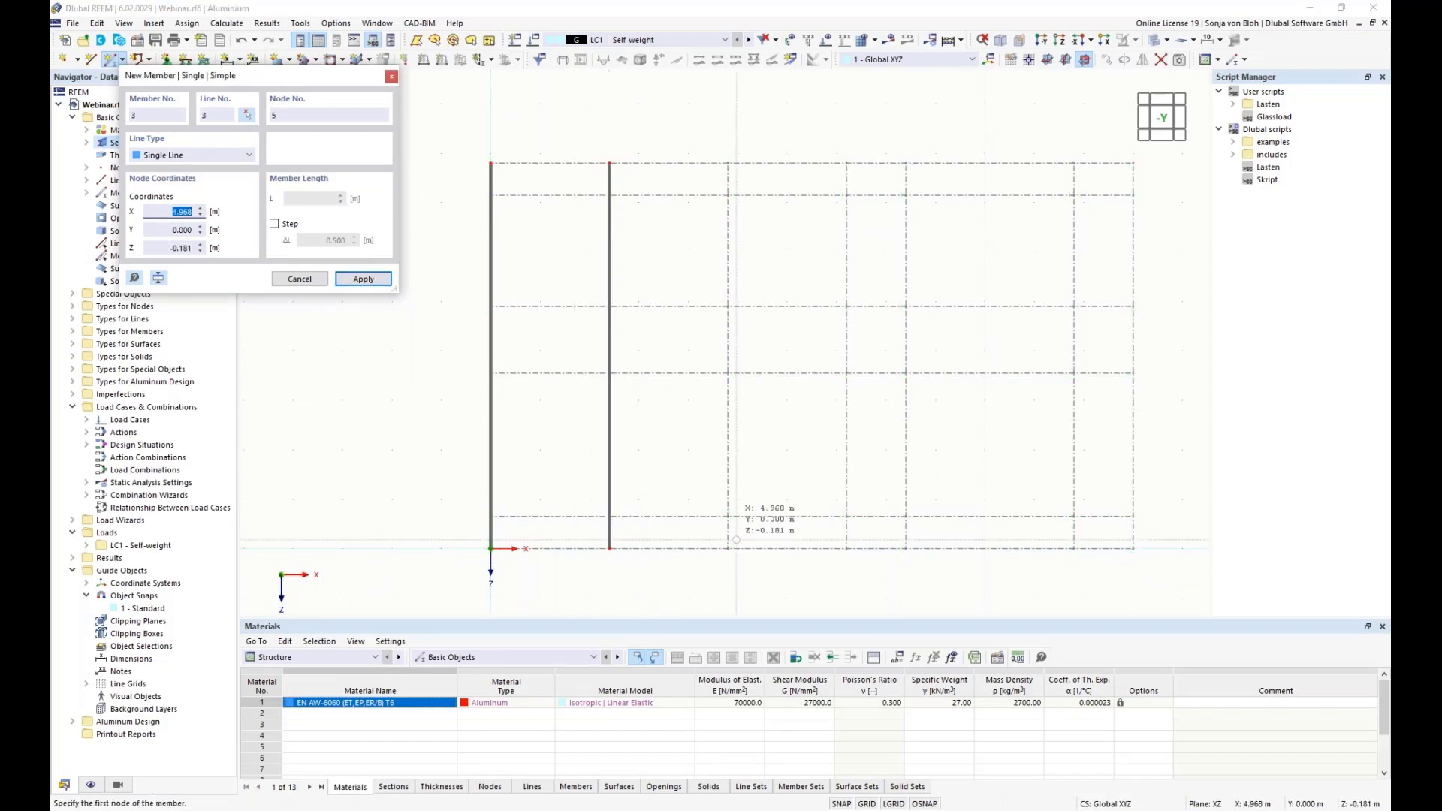
pyautogui.click(728, 549)
pyautogui.click(728, 163)
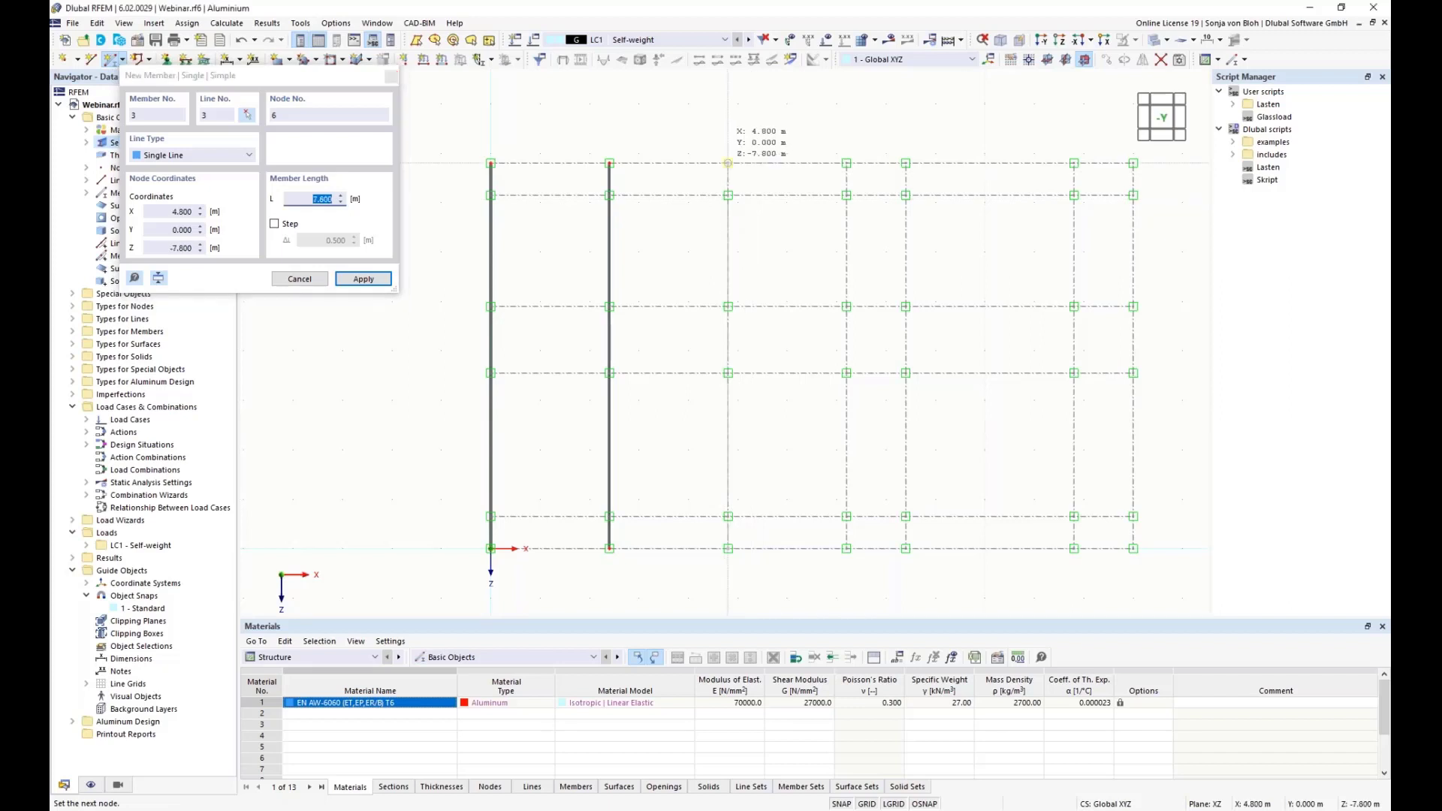
pyautogui.click(847, 548)
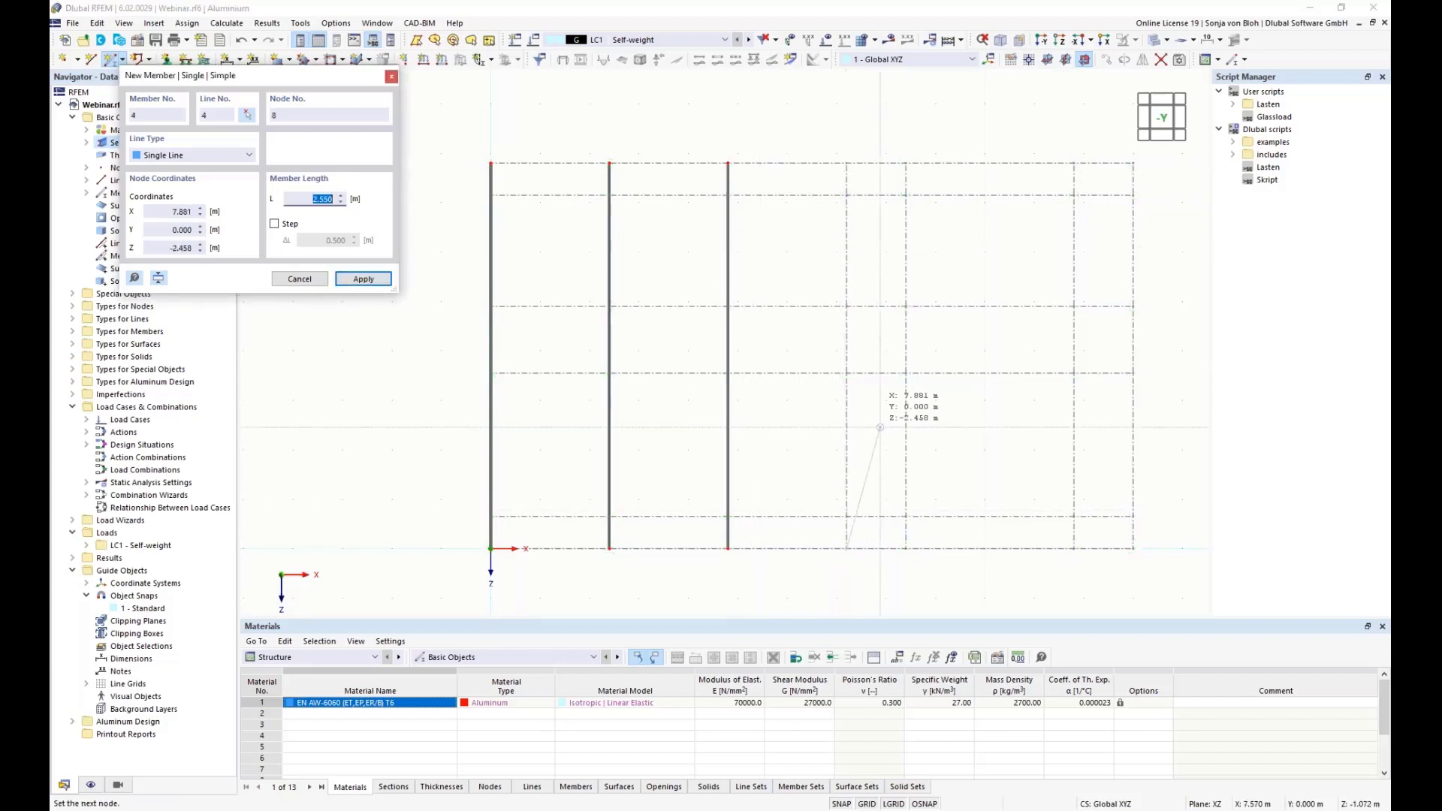
pyautogui.click(847, 164)
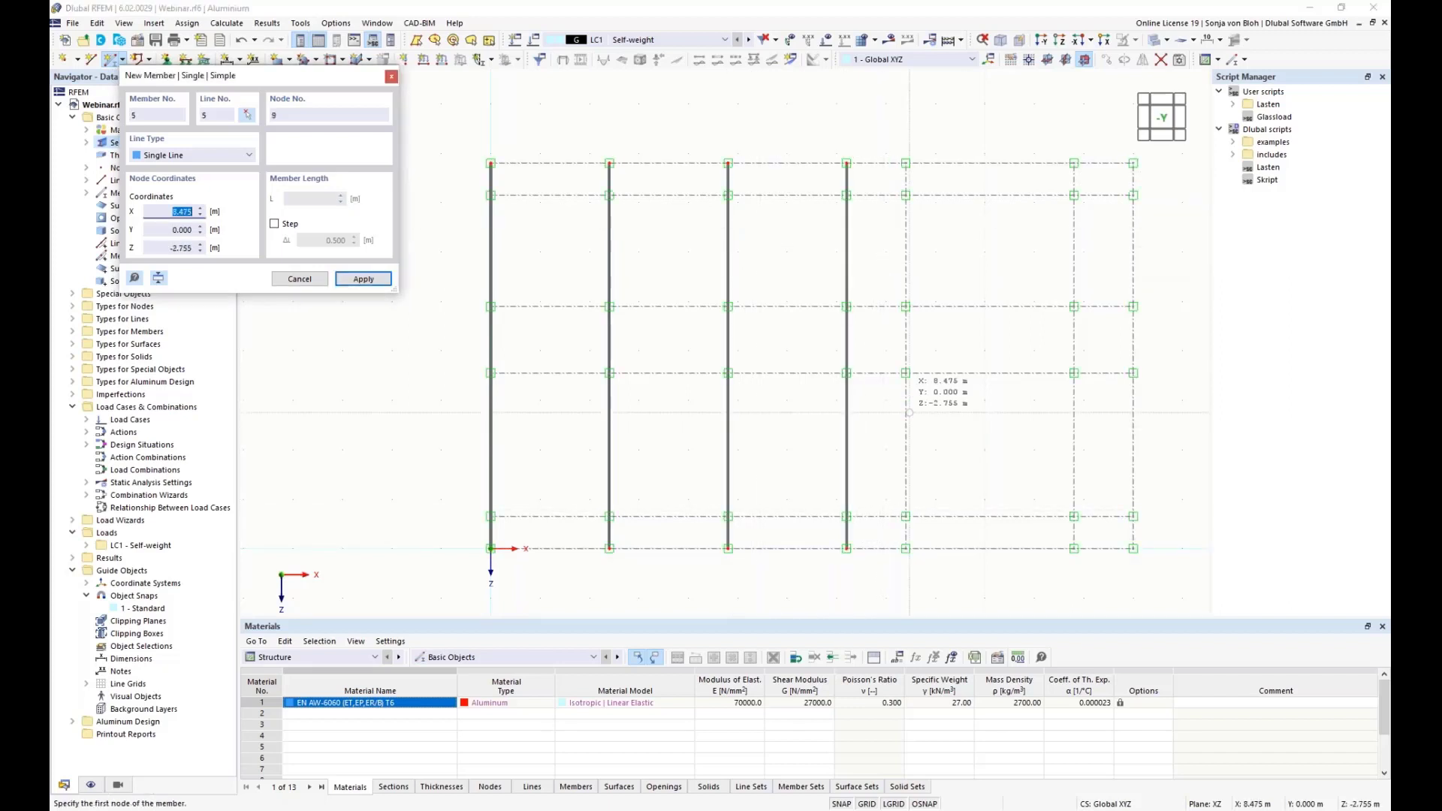
# Step: Place full-height vertical members on the remaining three vertical grid lines, up to X = 13 m, and end member placement
pyautogui.click(906, 547)
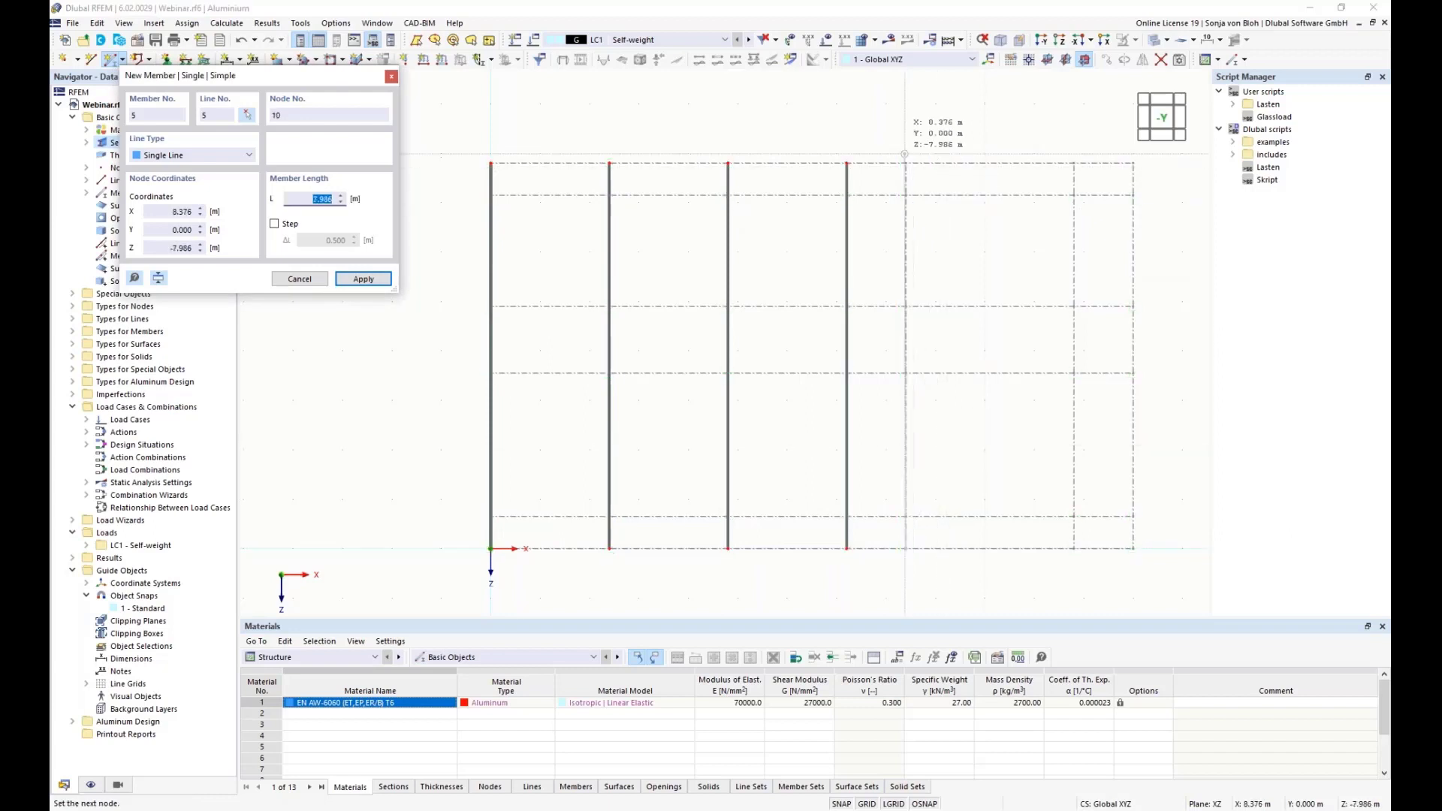
pyautogui.click(906, 163)
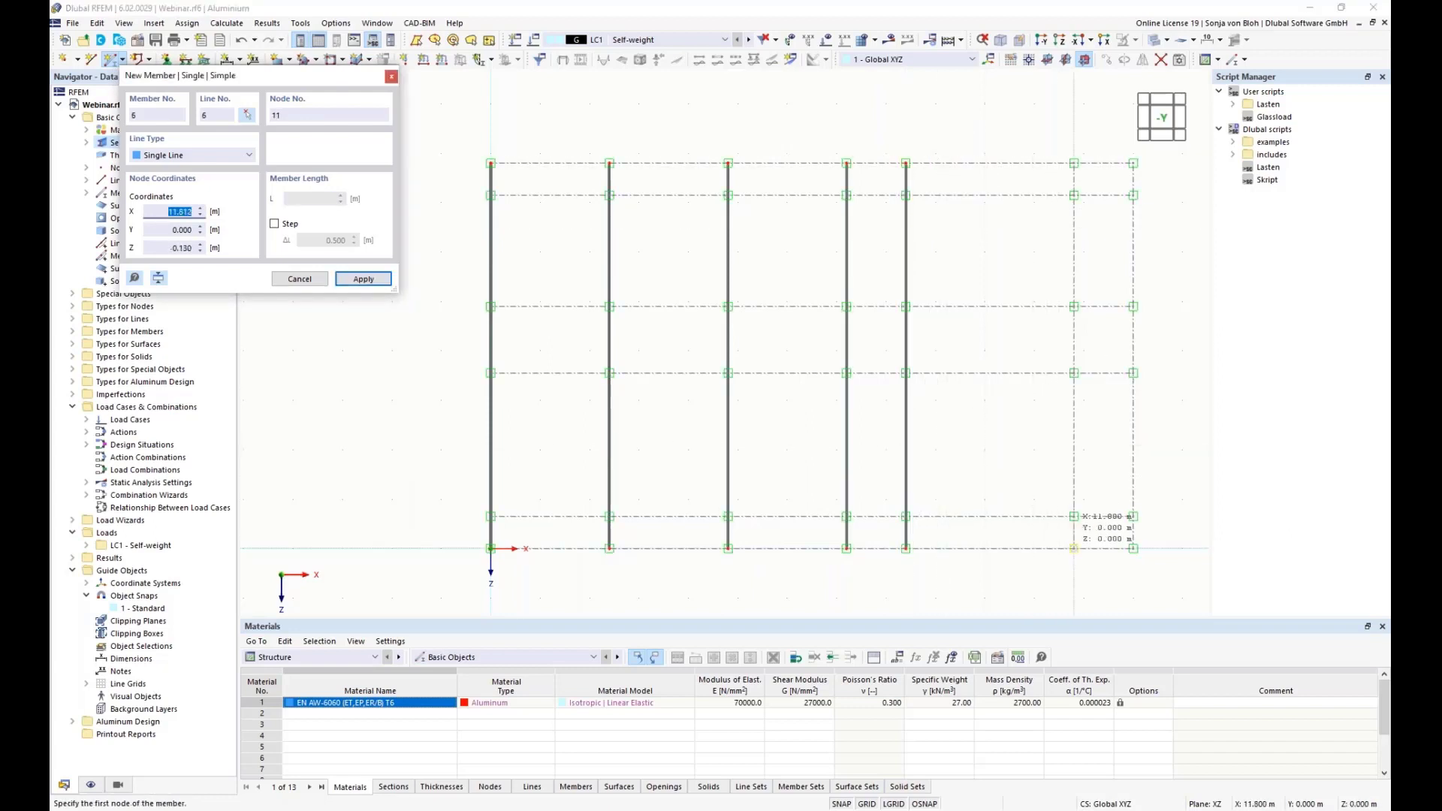
pyautogui.click(1075, 548)
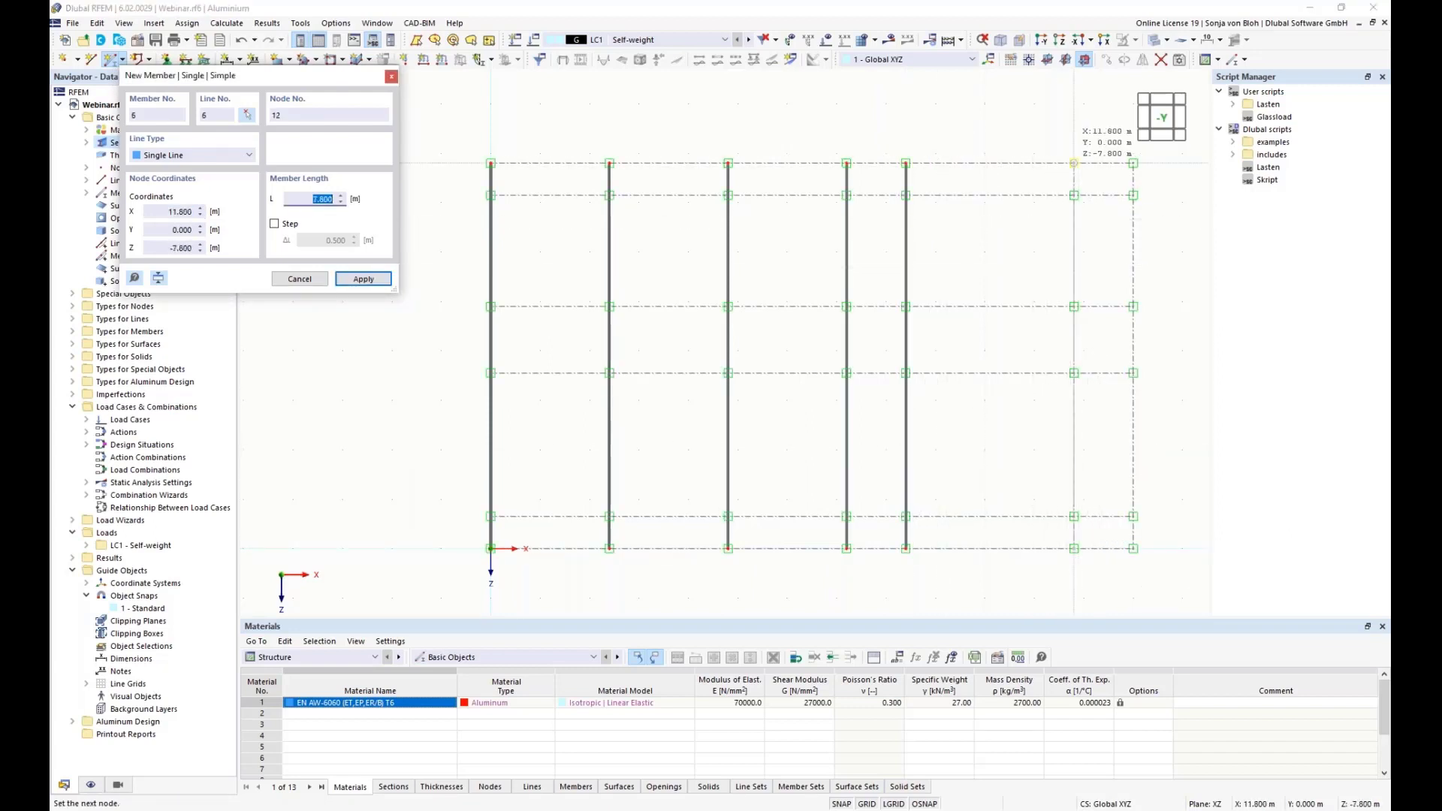
pyautogui.click(1074, 163)
pyautogui.click(1133, 548)
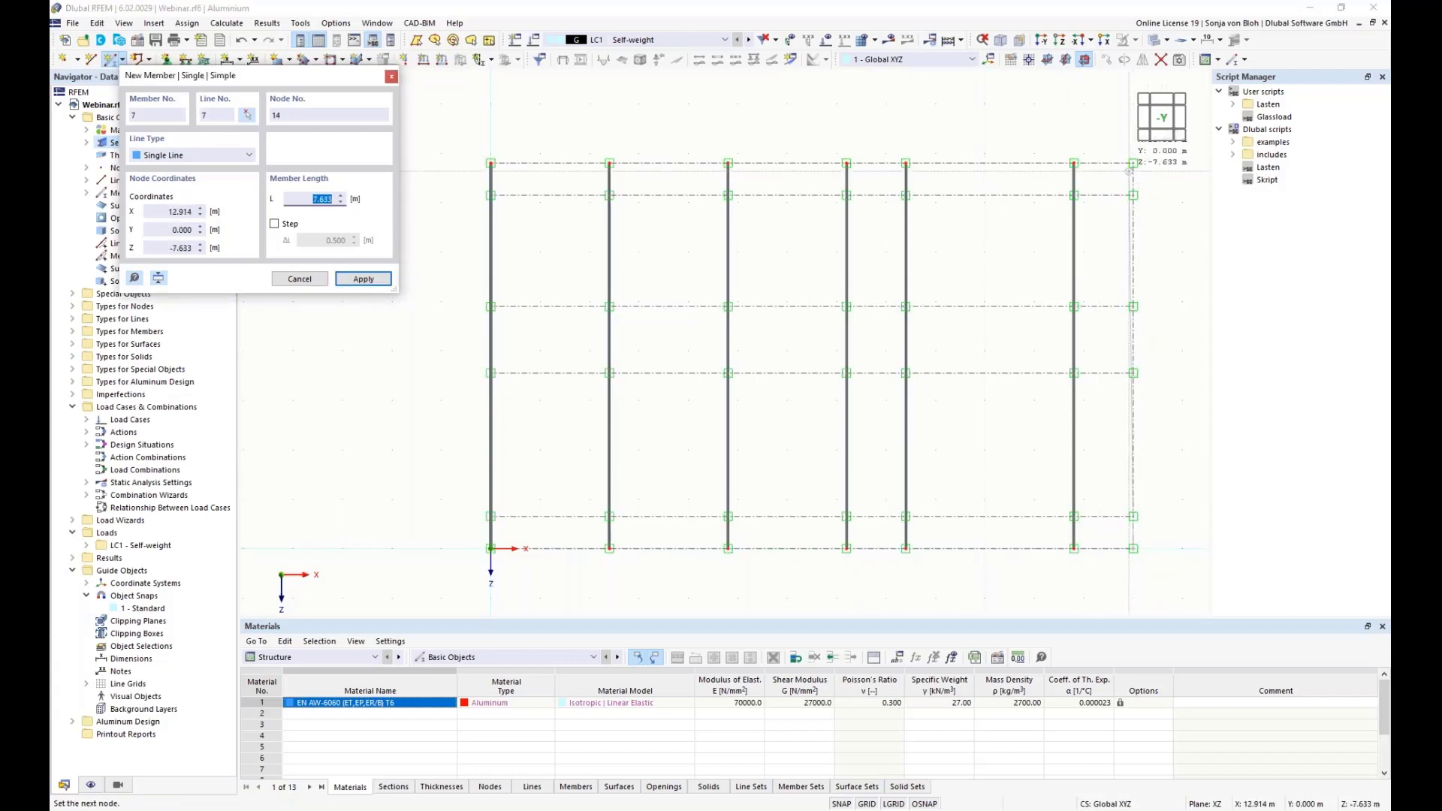
pyautogui.click(1134, 163)
pyautogui.press('Escape')
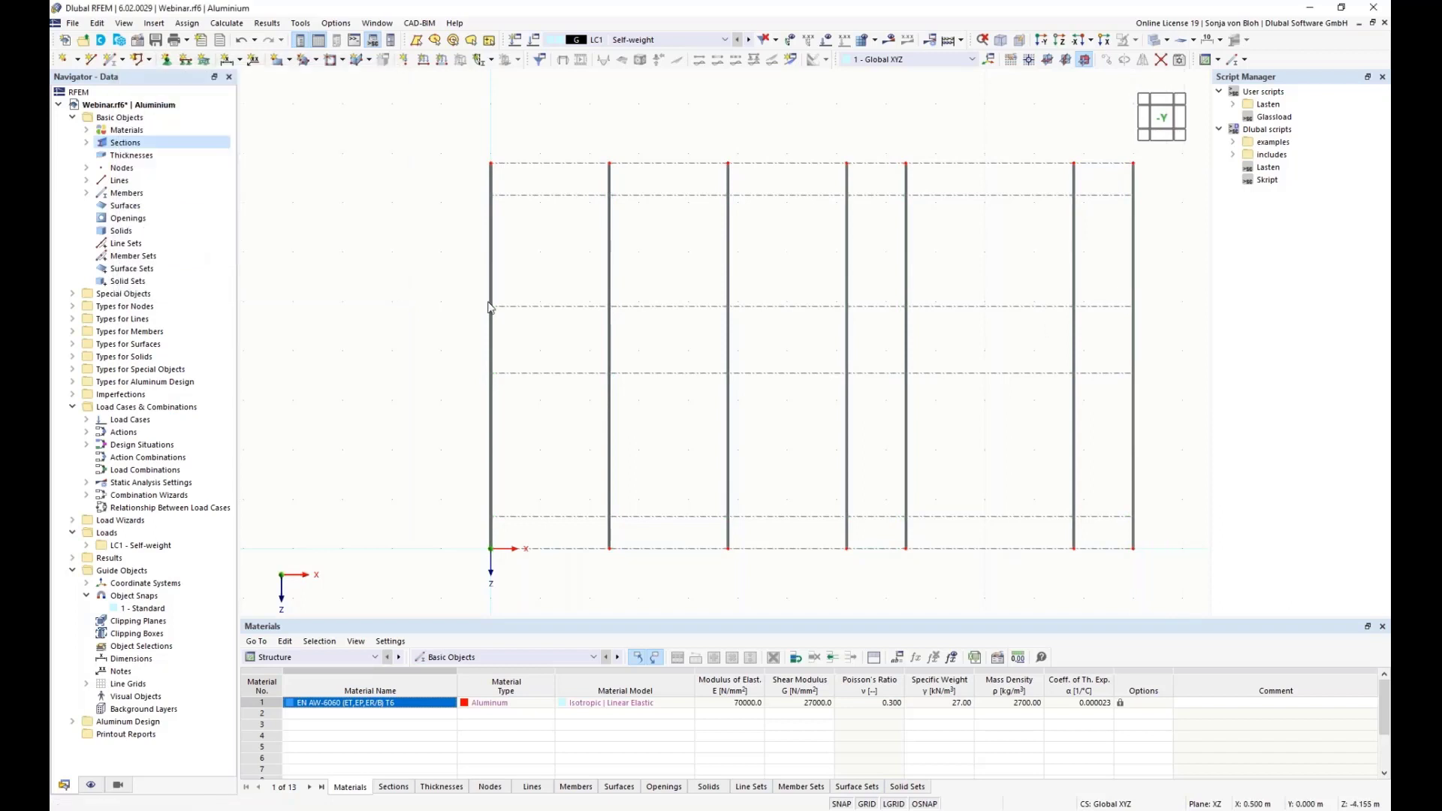
pyautogui.rightClick(304, 234)
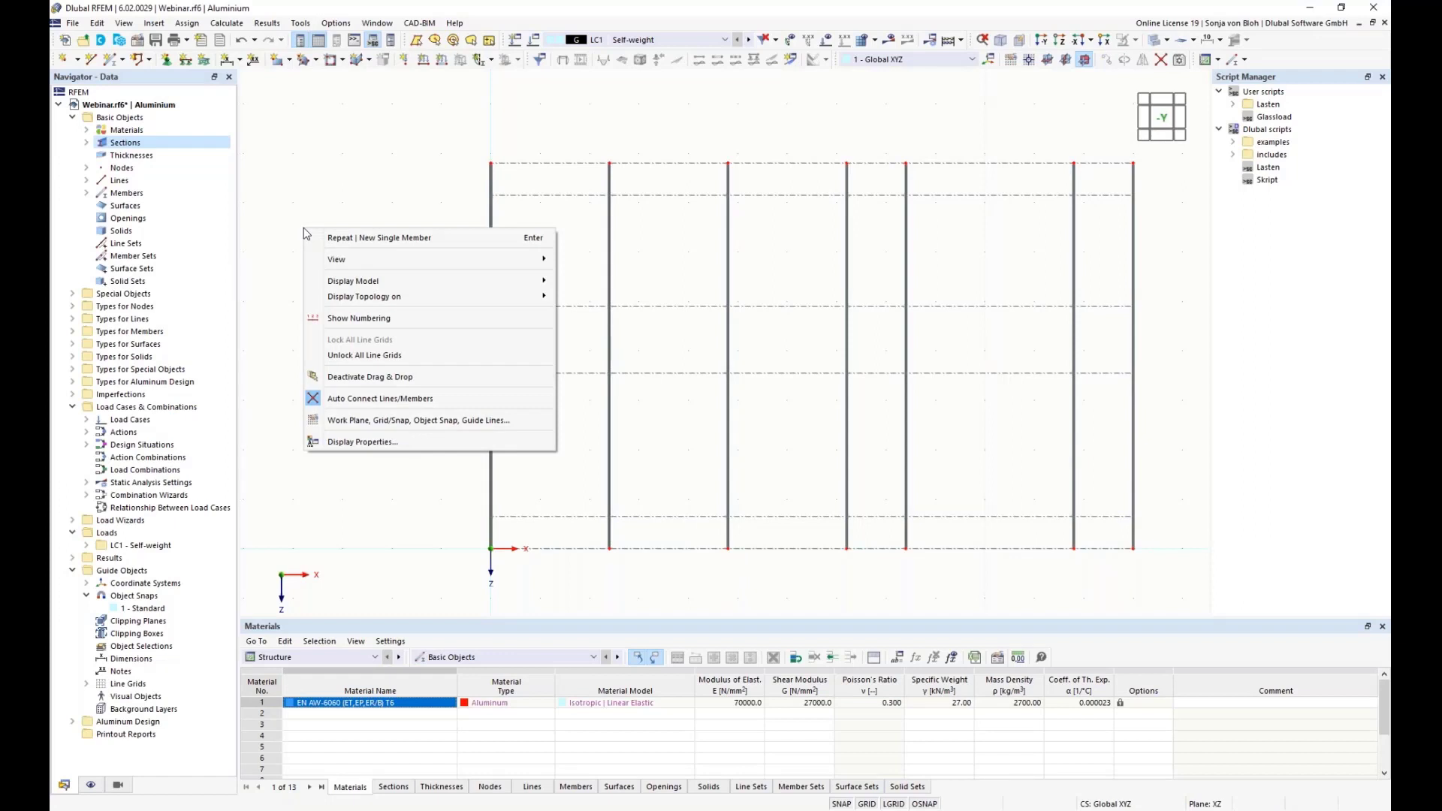
pyautogui.click(380, 502)
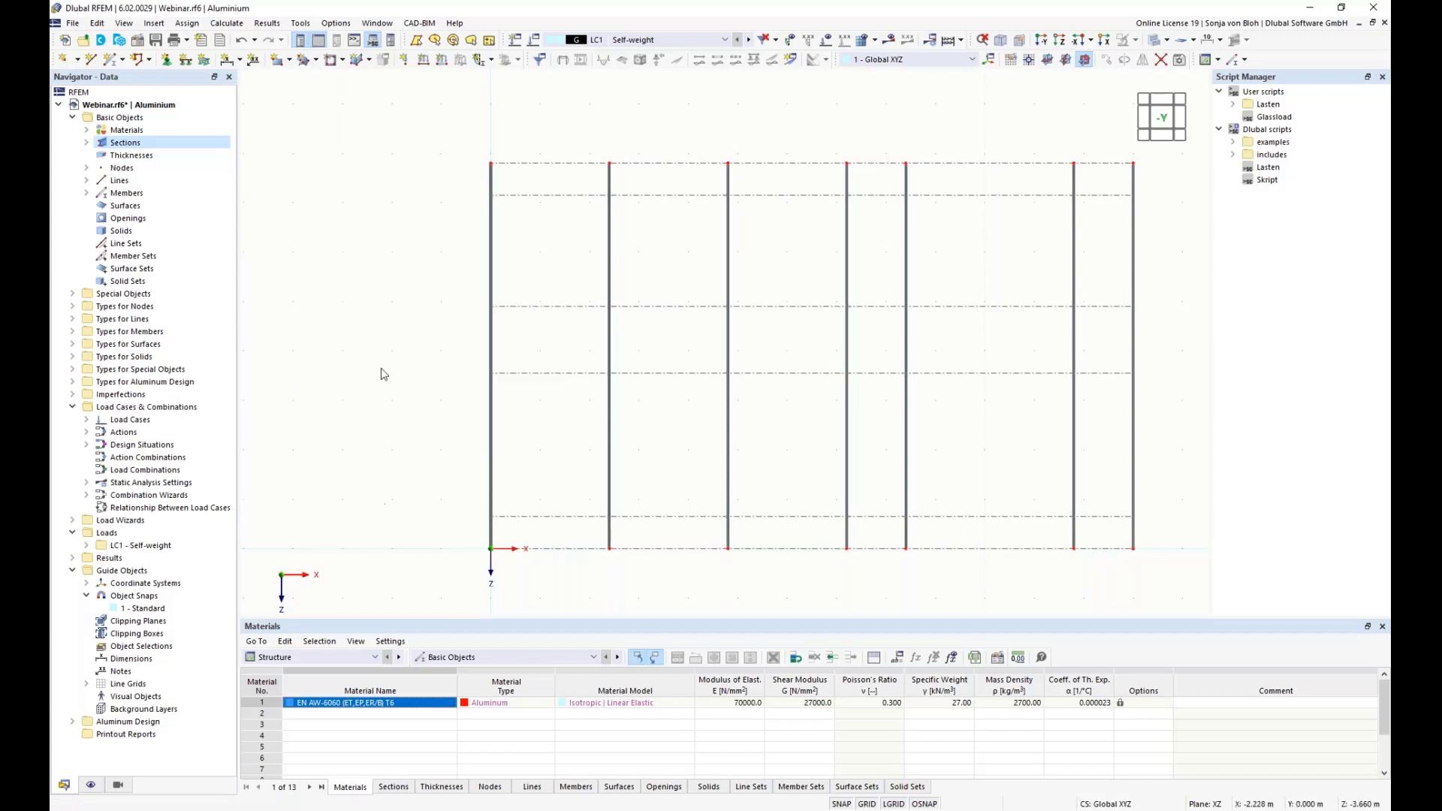
# Step: Start a new single beam member with section Beispiel 1 and set its rotation angle to 270 degrees
pyautogui.click(113, 62)
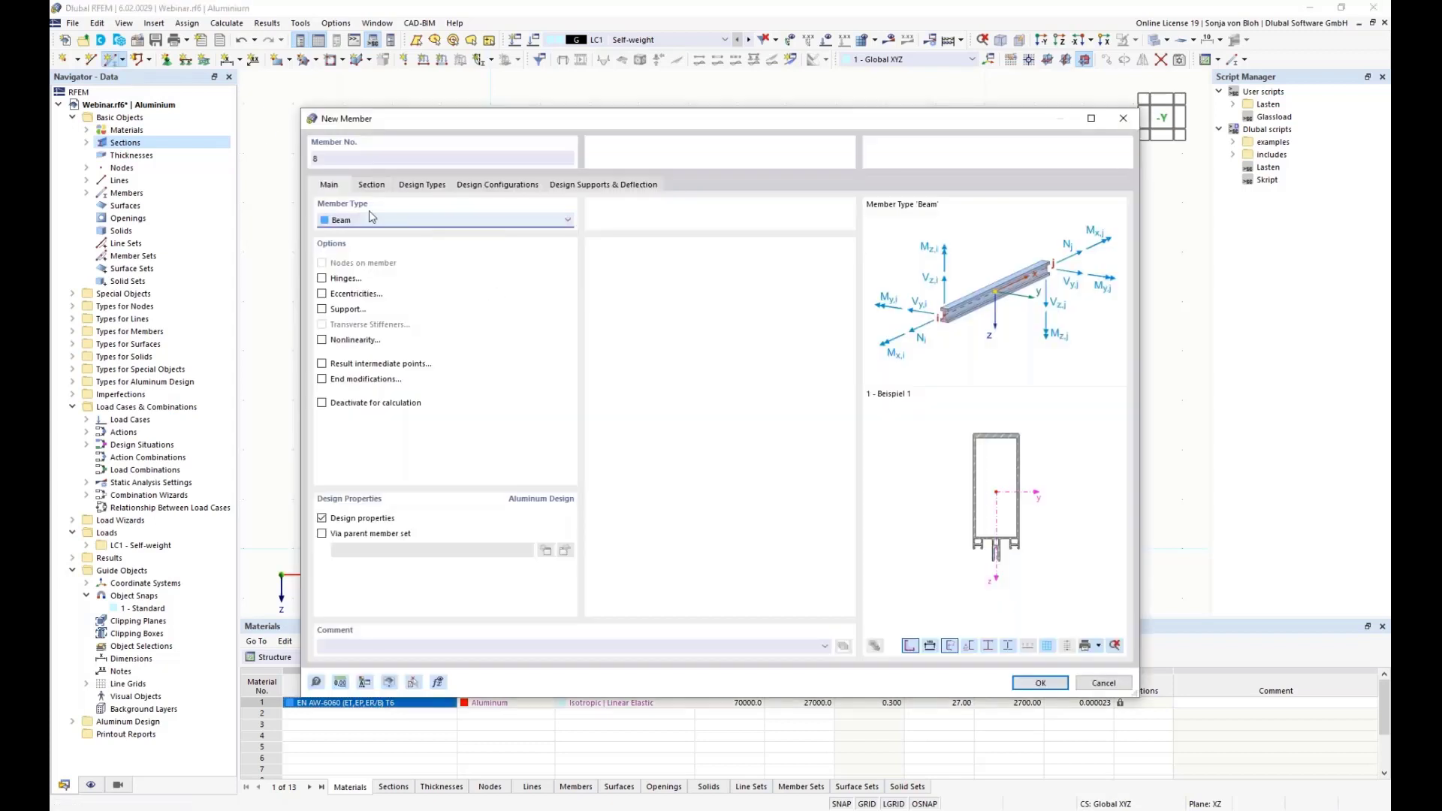
pyautogui.click(377, 186)
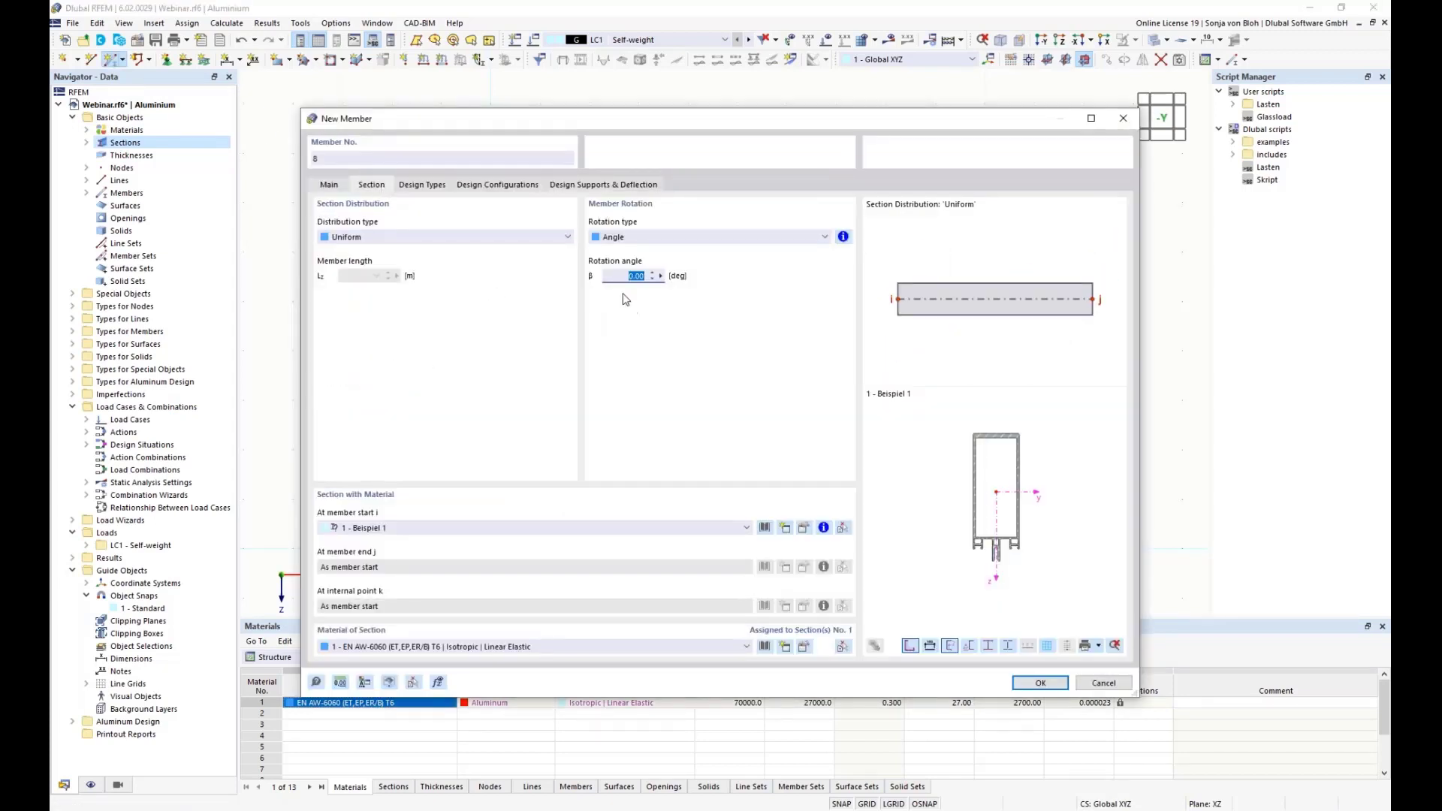
pyautogui.write('270')
# Step: Enable hinges for the new member, create a hinge releasing rotations φy and φz, assign it to both ends and accept
pyautogui.click(330, 186)
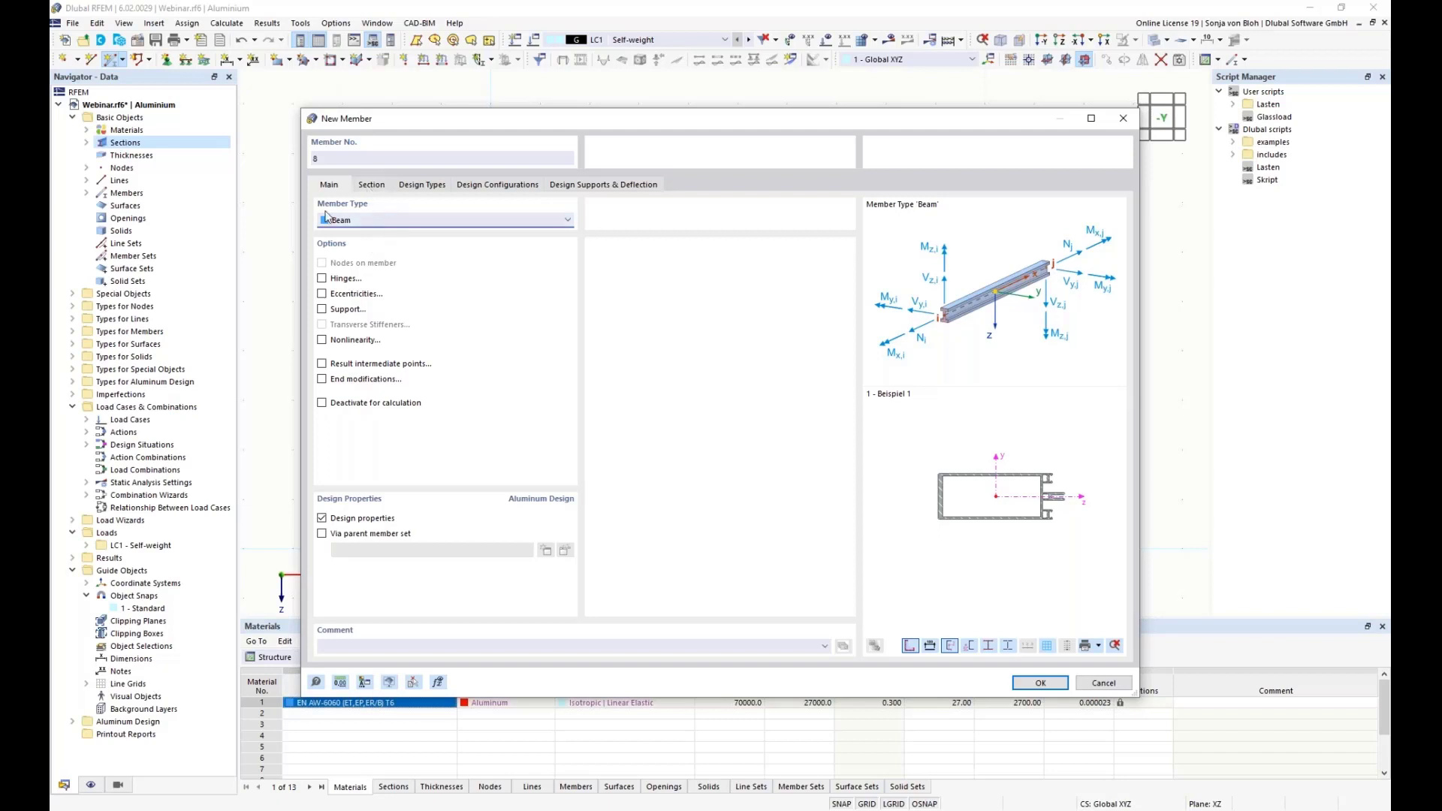
pyautogui.click(322, 279)
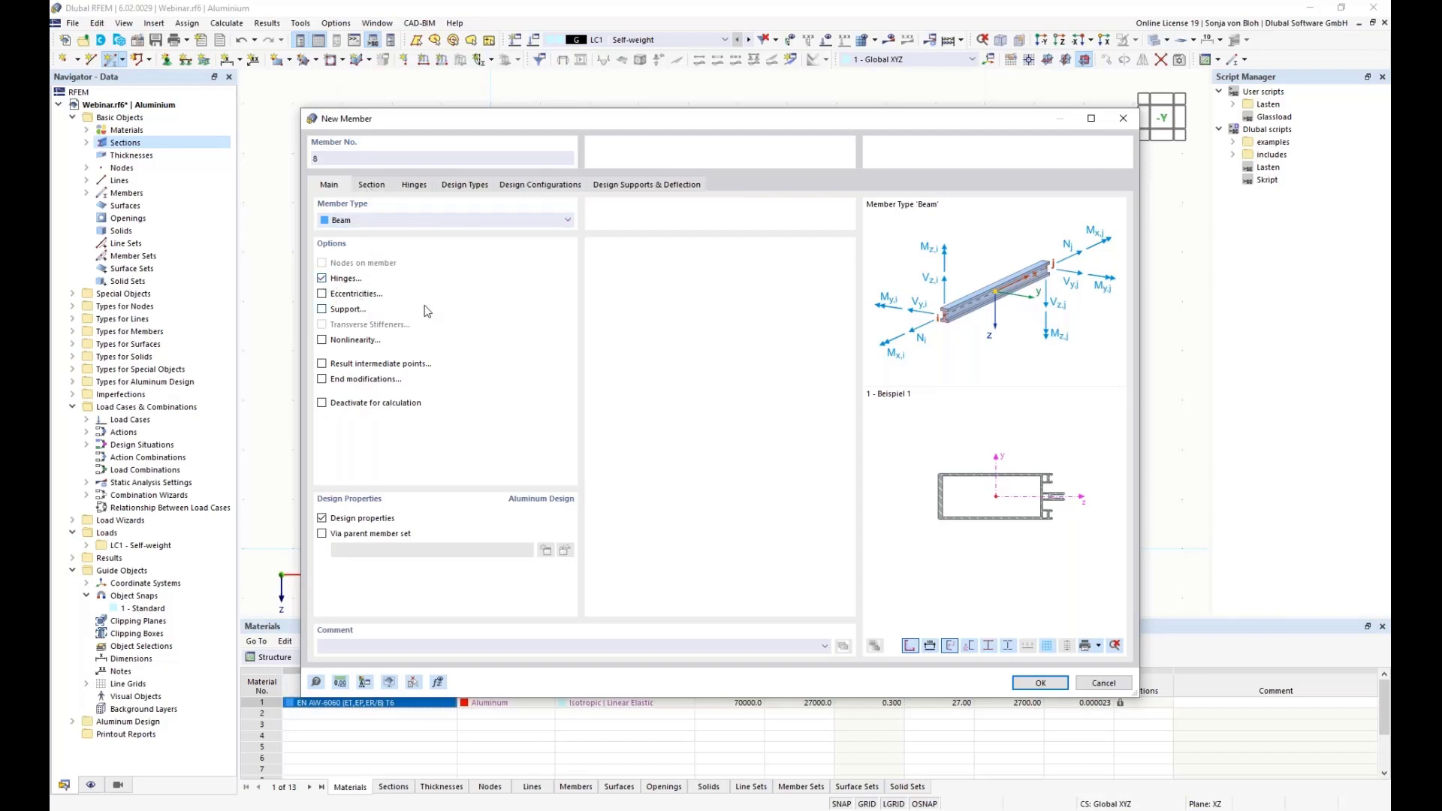
pyautogui.click(422, 190)
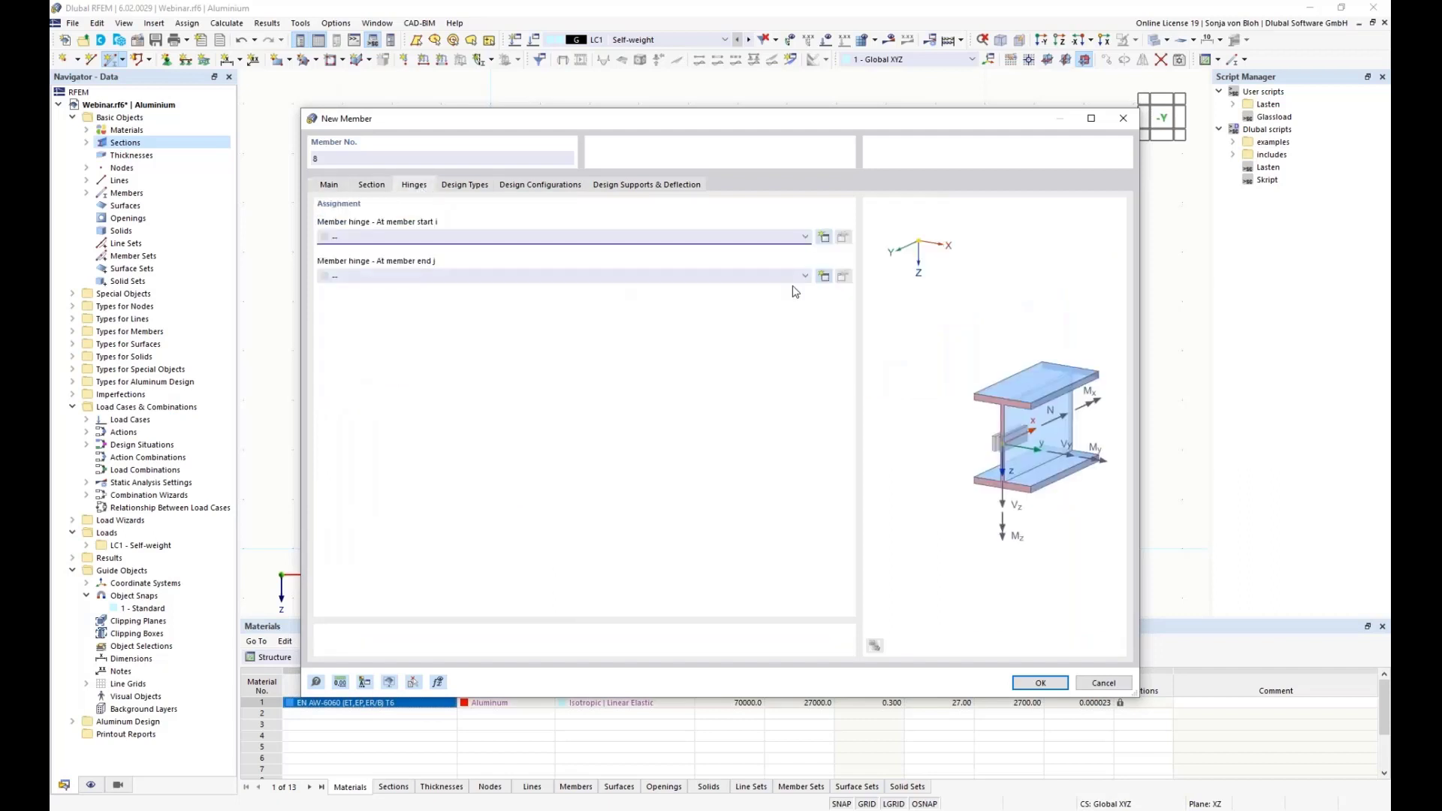
pyautogui.click(824, 237)
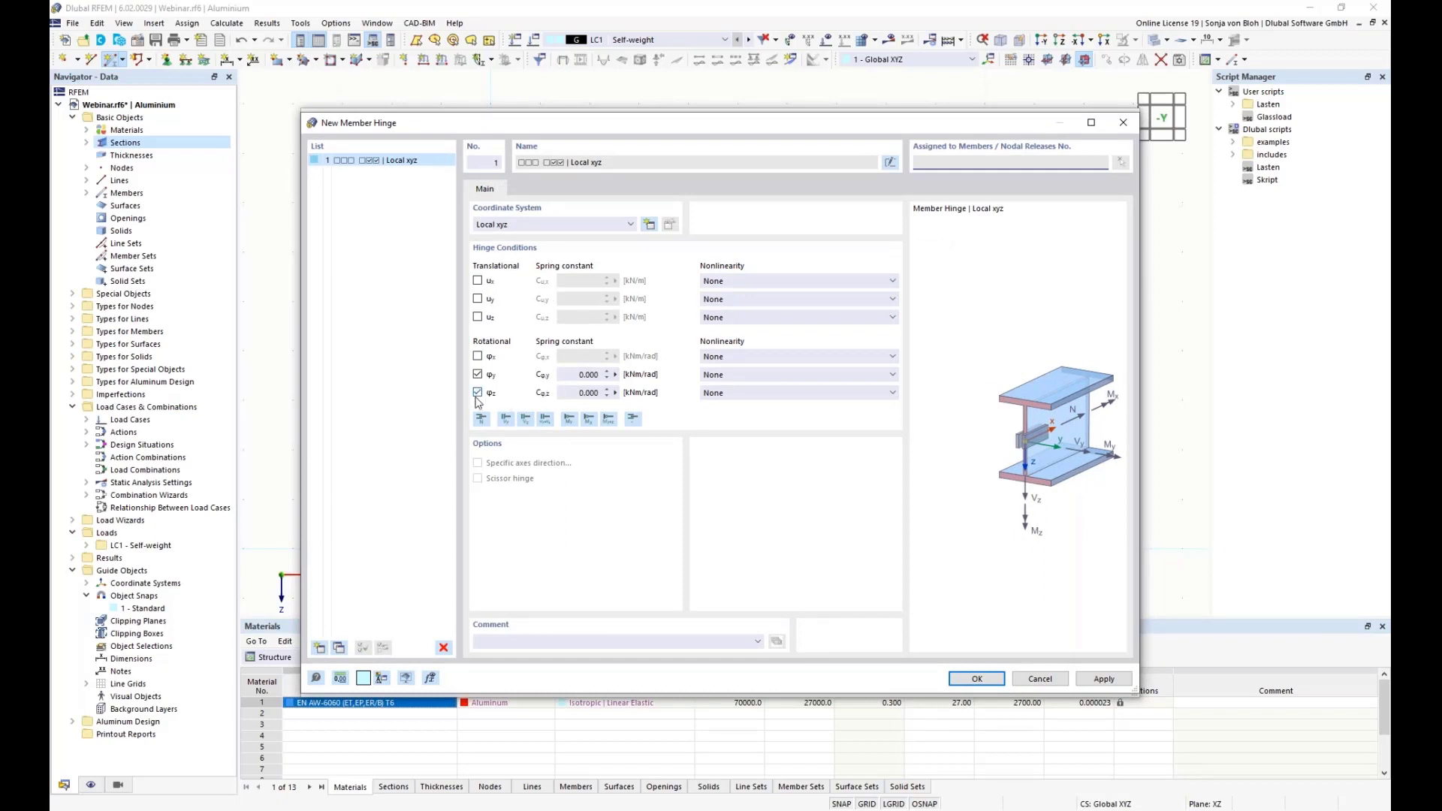
pyautogui.click(960, 678)
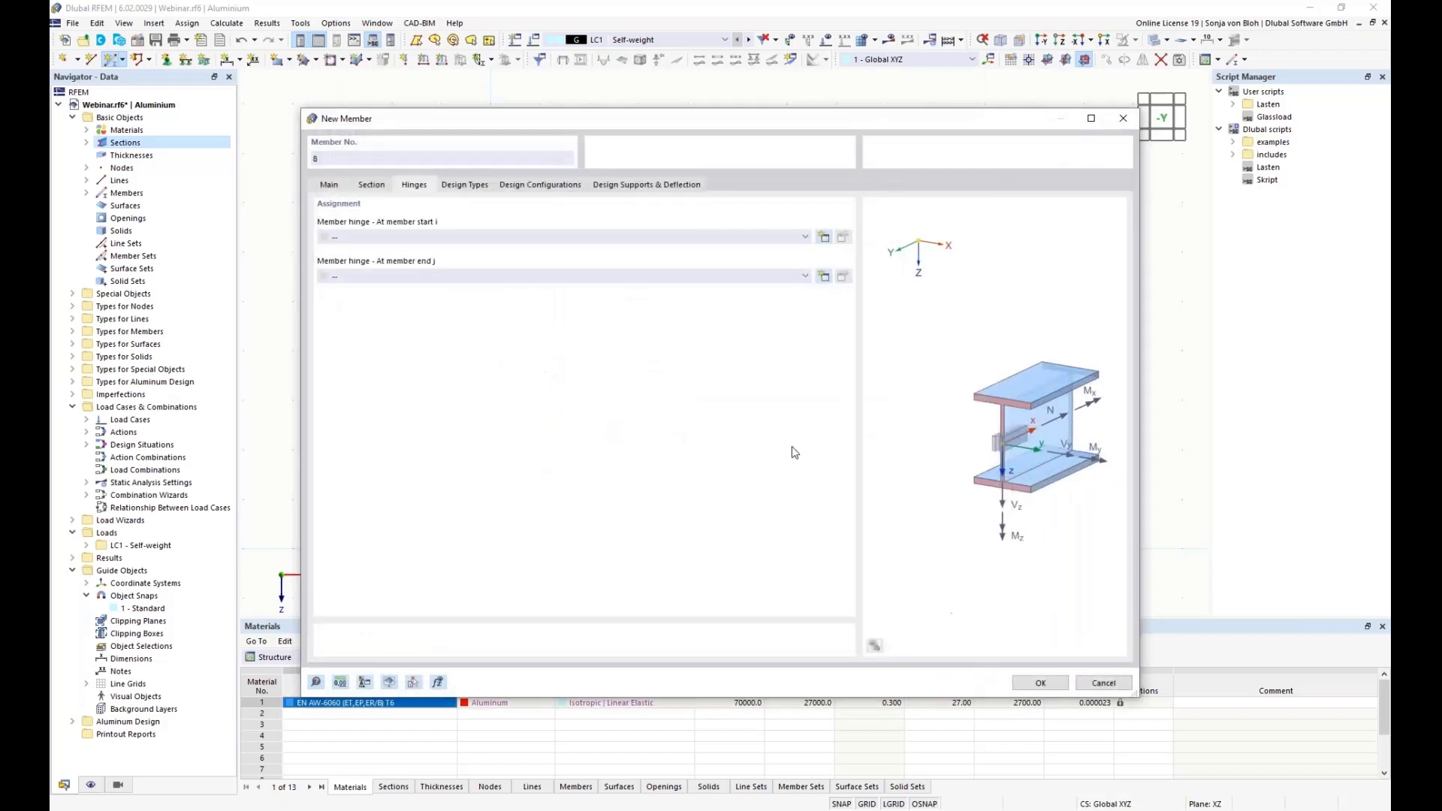
pyautogui.click(726, 277)
pyautogui.click(674, 301)
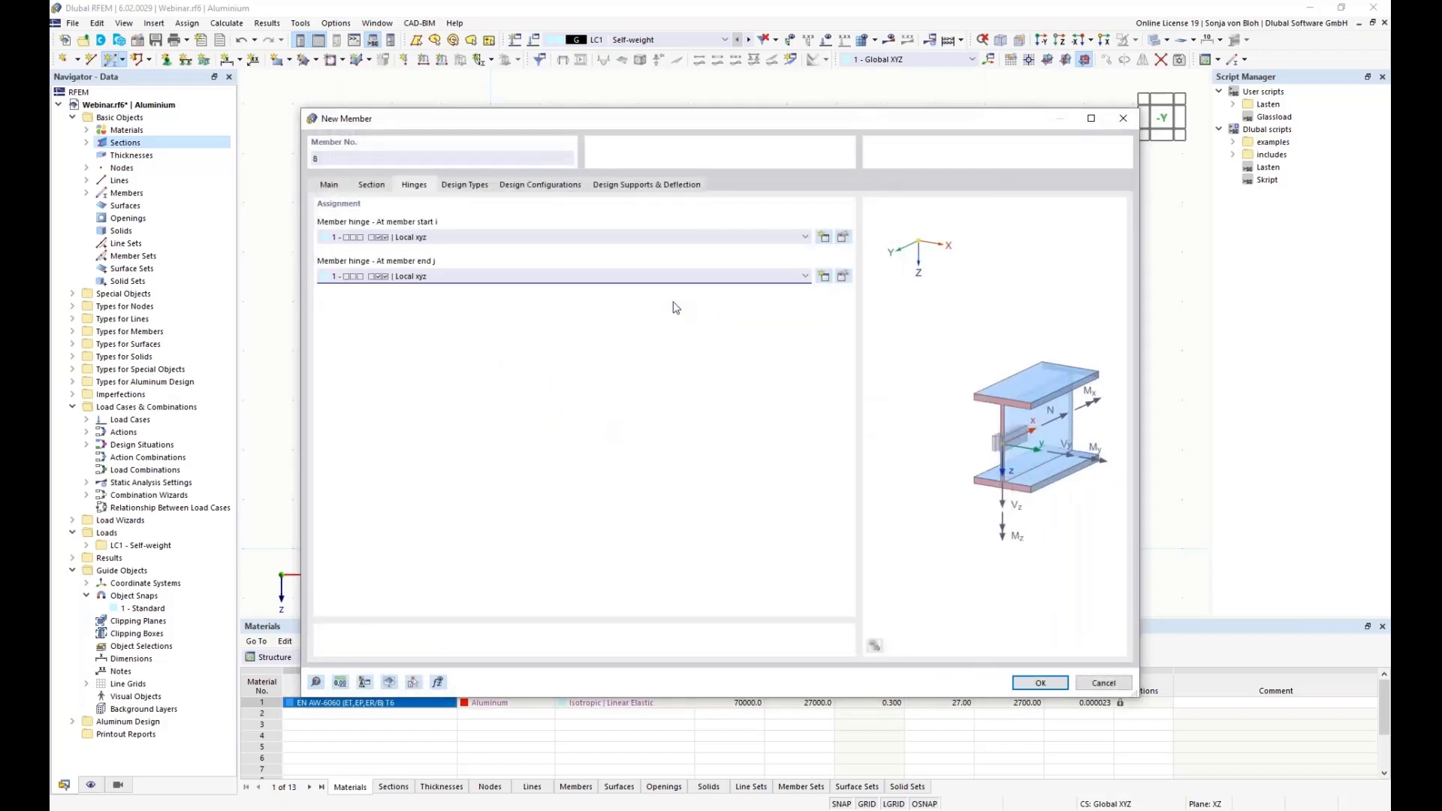
pyautogui.click(1041, 683)
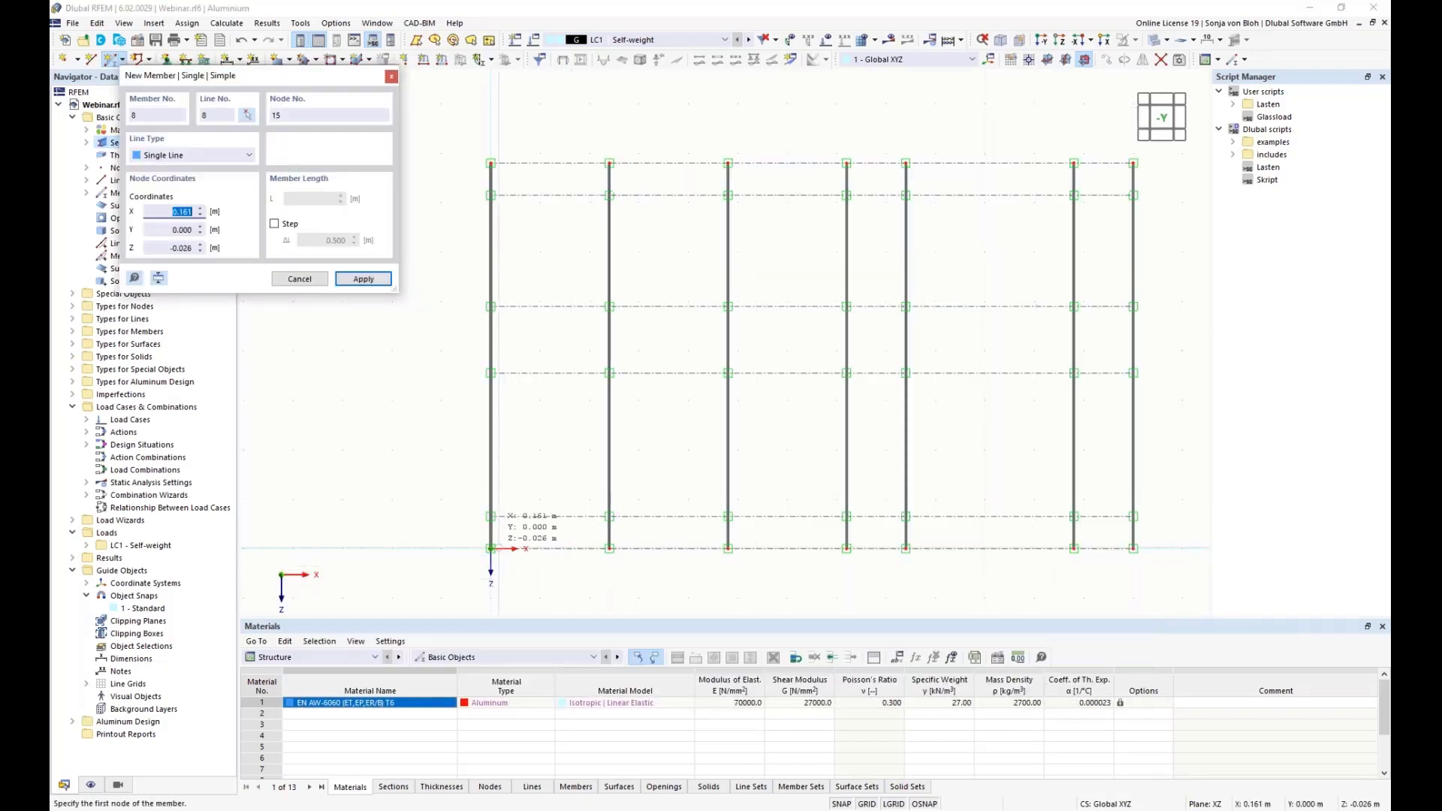
# Step: Place hinged horizontal members across the full grid width from X = 0 to 13 m at Z = 0, -0.65 and -3.55 m
pyautogui.click(491, 549)
pyautogui.click(1111, 559)
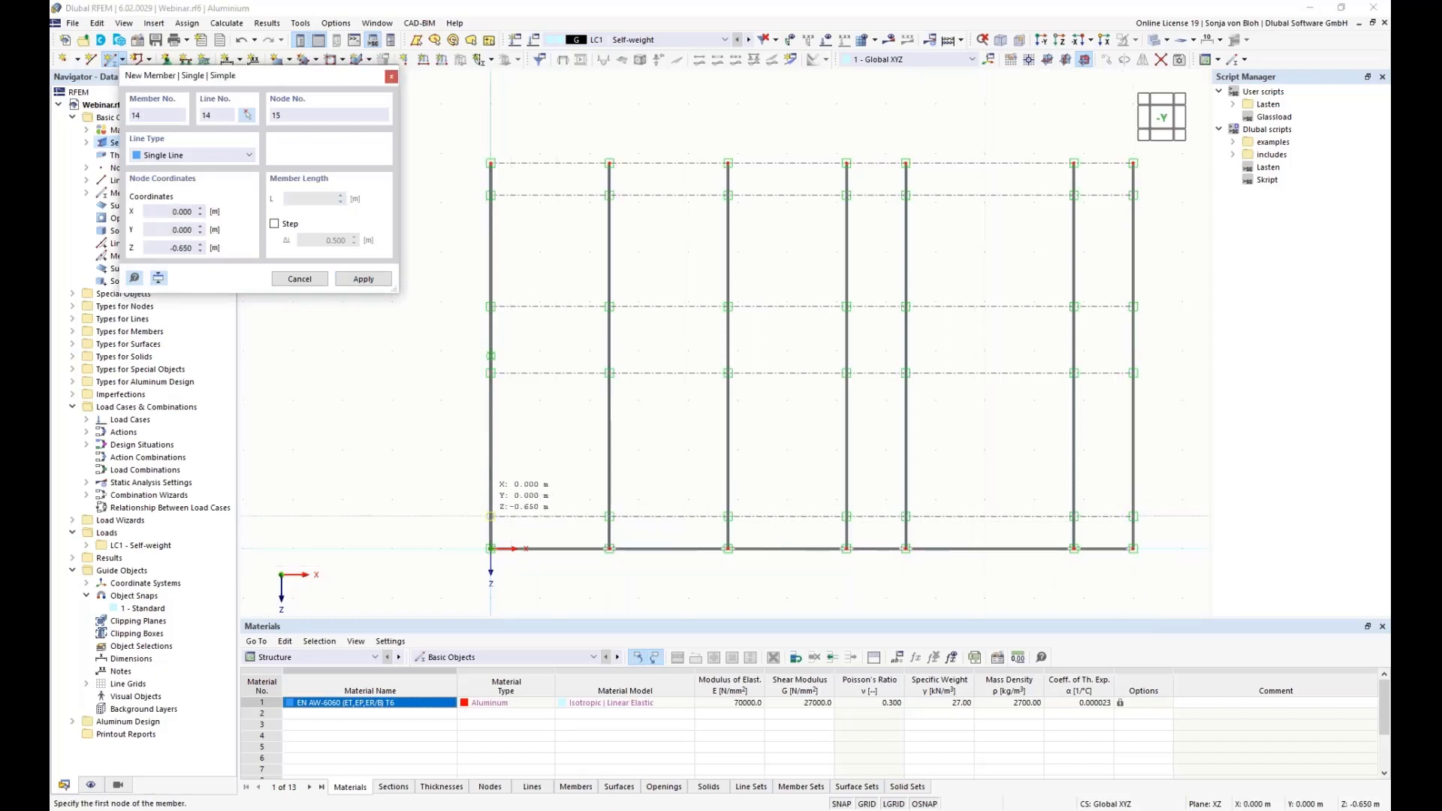
pyautogui.click(491, 517)
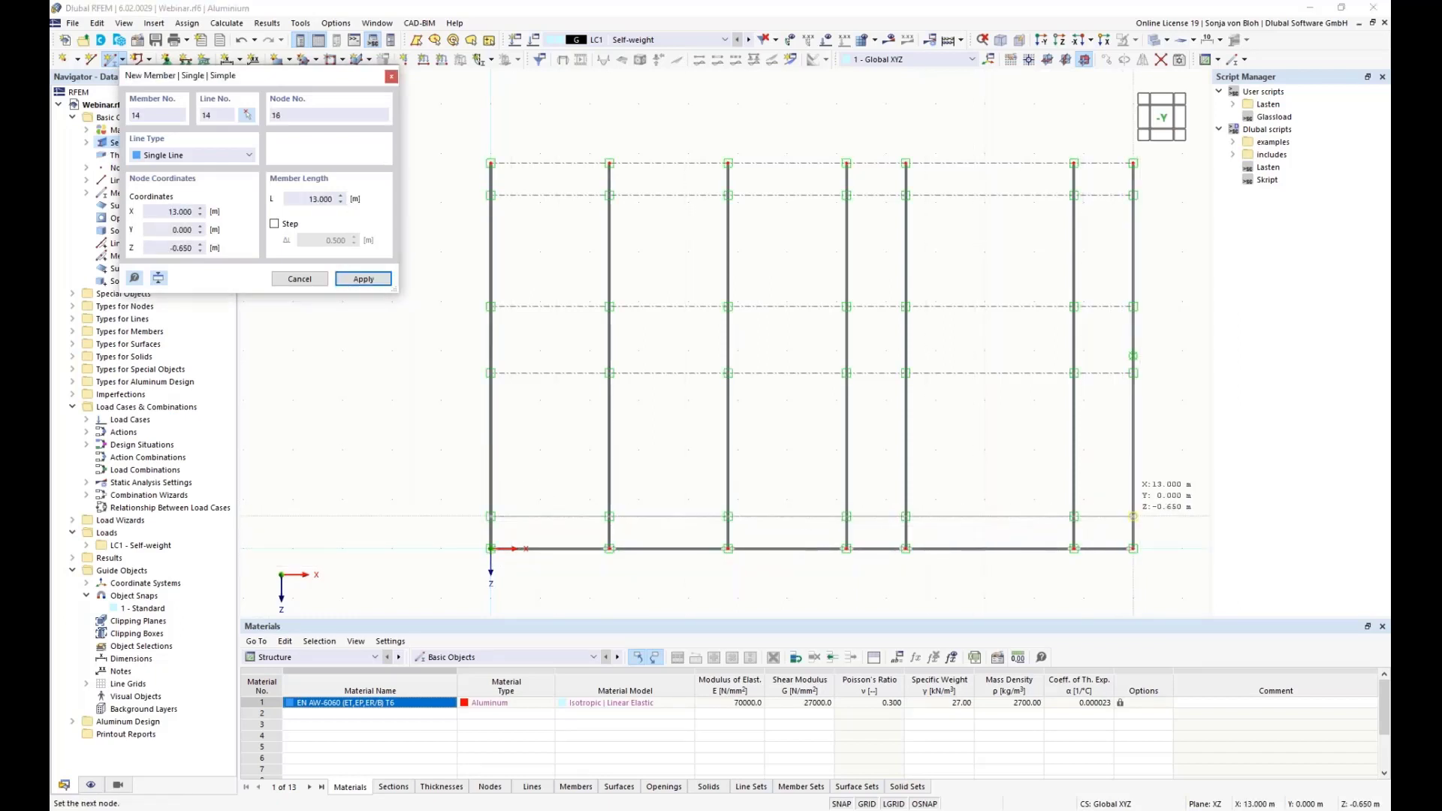
pyautogui.click(1134, 517)
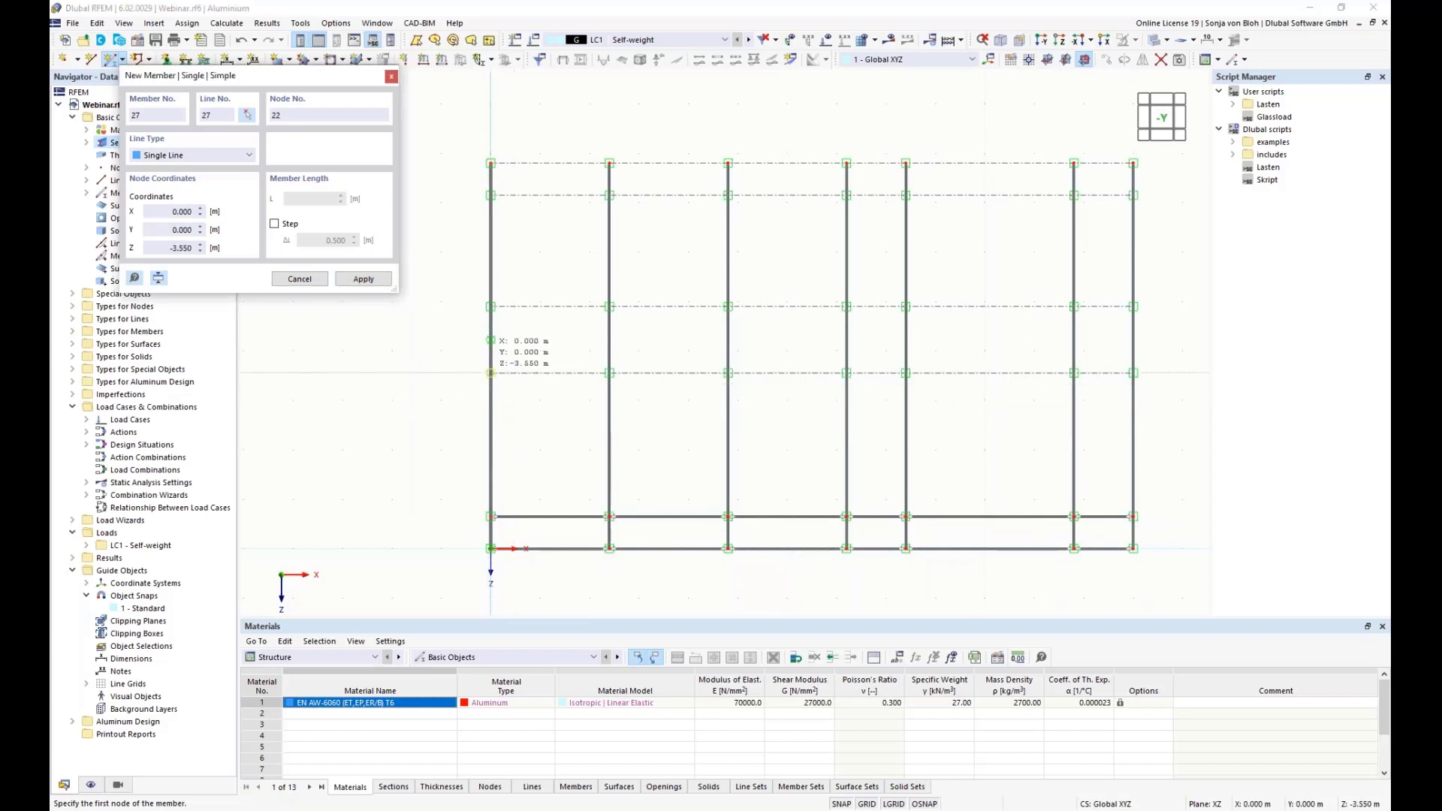
pyautogui.click(491, 373)
pyautogui.click(1133, 374)
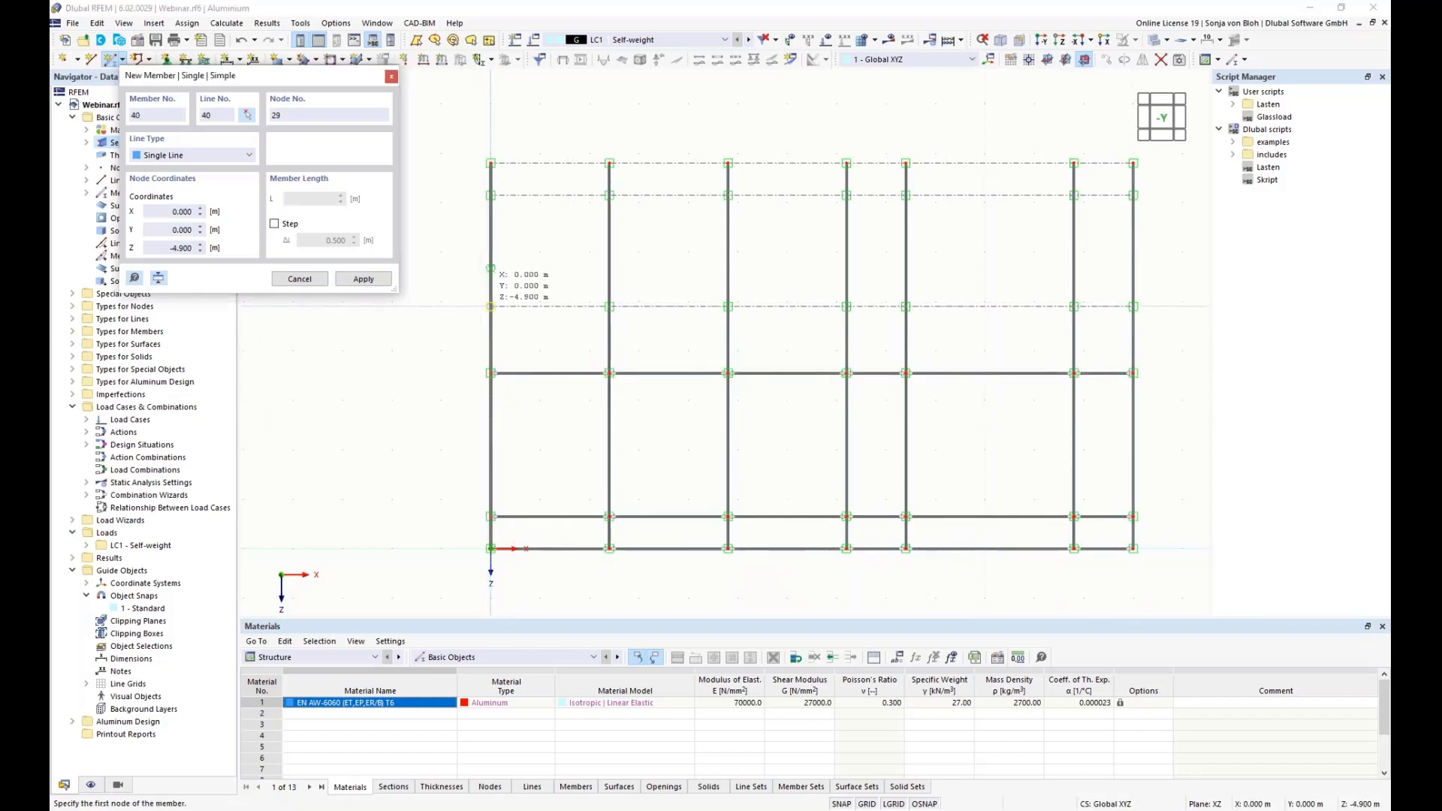
# Step: Place hinged horizontal members across the full grid width at Z = -4.9, -7.15 and -7.8 m, and end member placement
pyautogui.click(490, 307)
pyautogui.click(1133, 307)
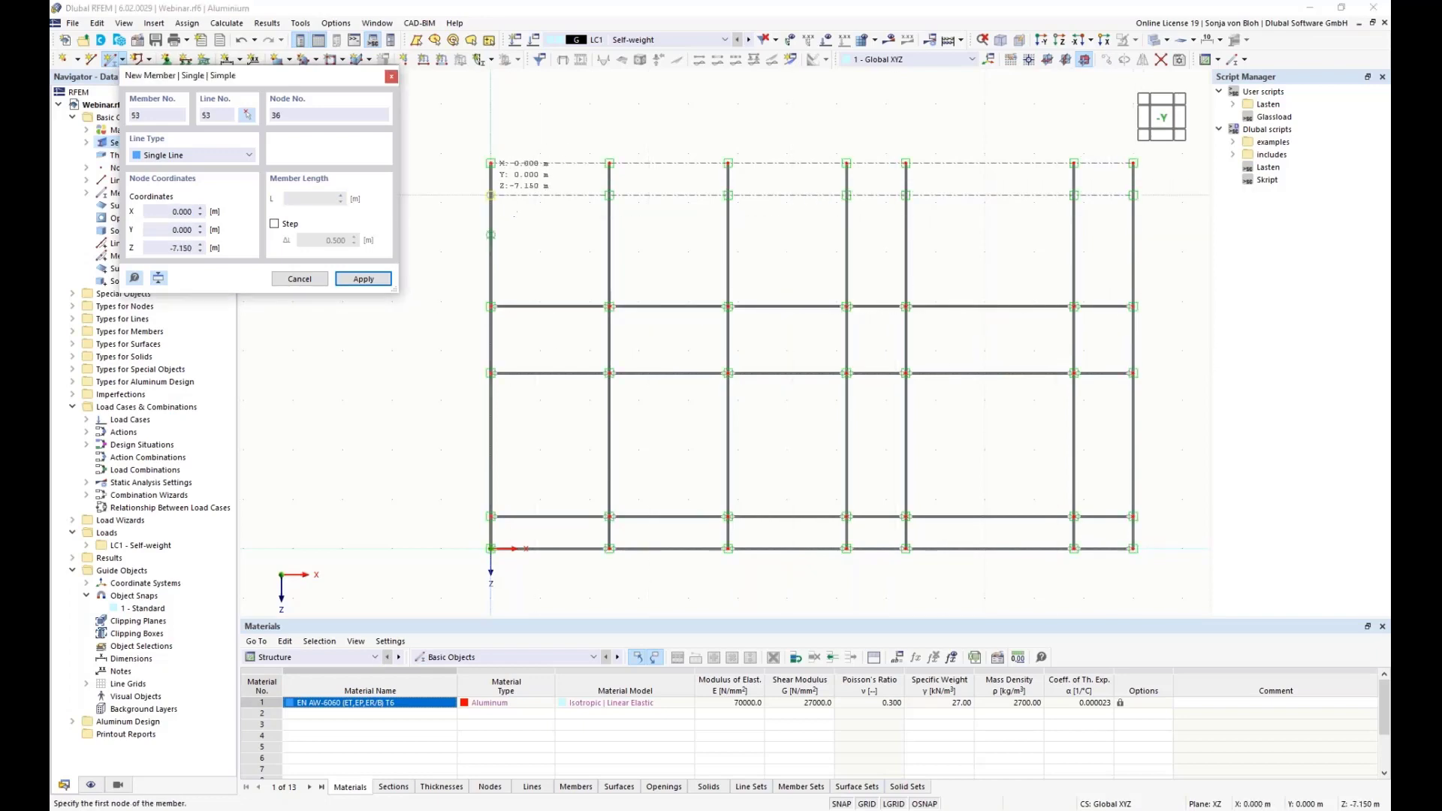
pyautogui.click(491, 196)
pyautogui.click(1134, 196)
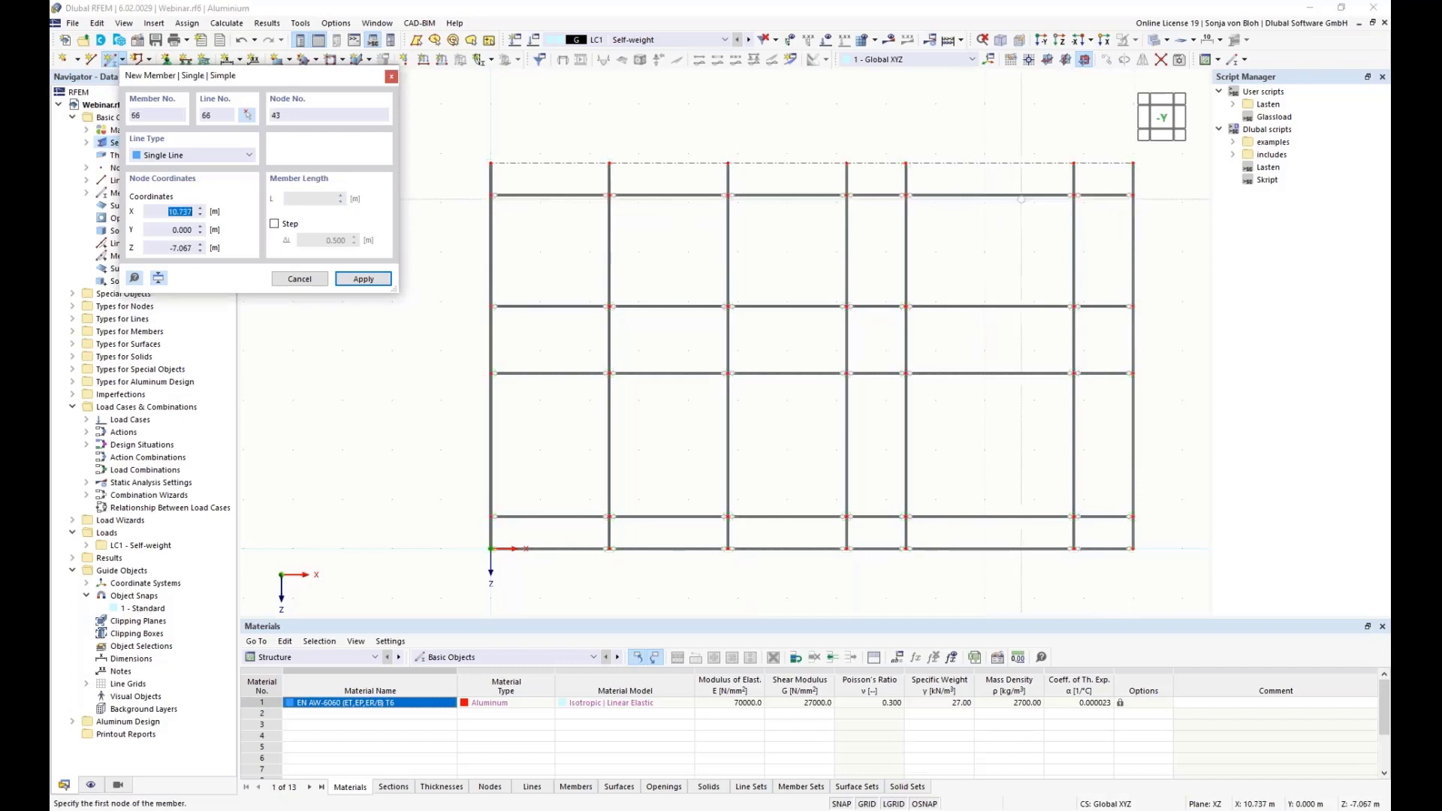
pyautogui.click(492, 166)
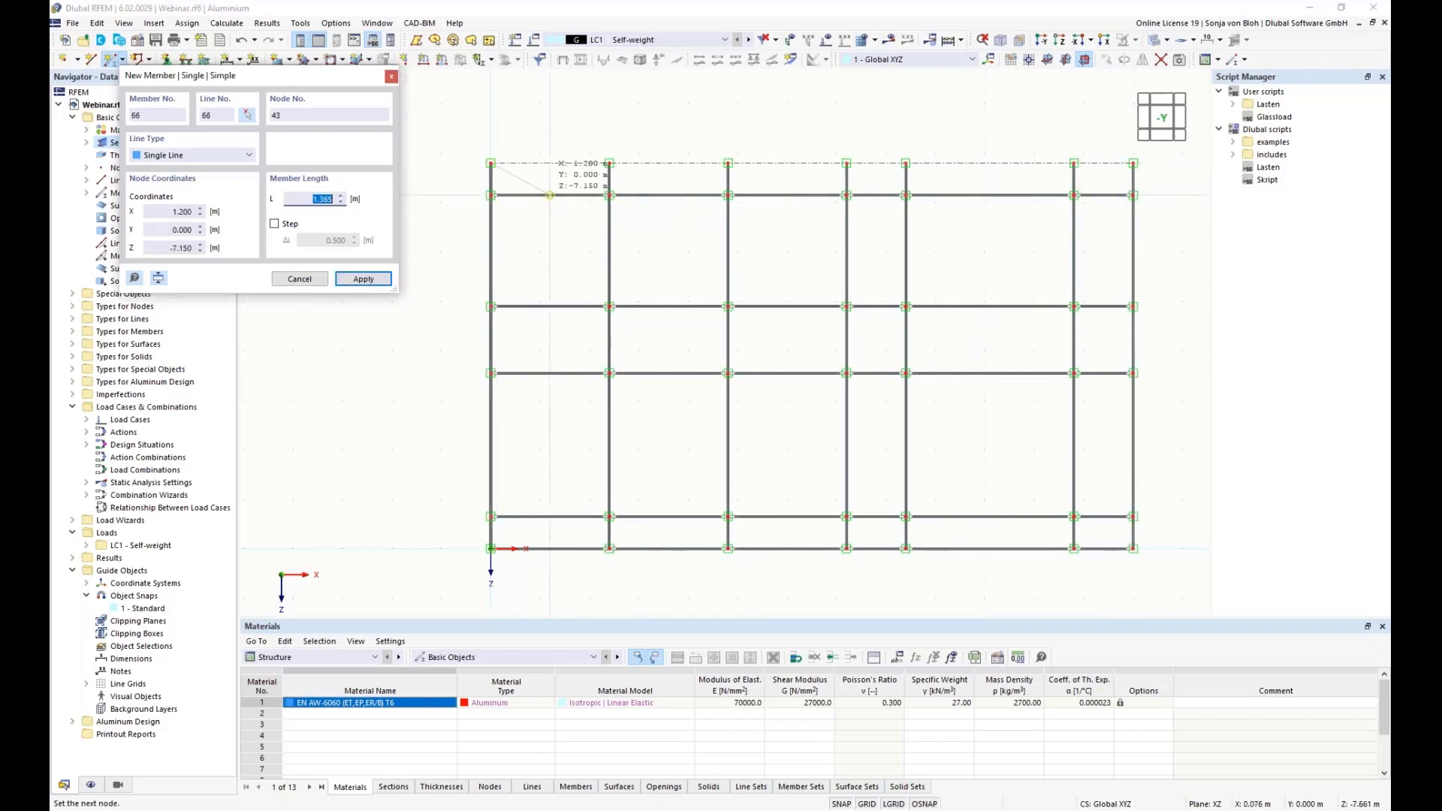
pyautogui.click(1134, 163)
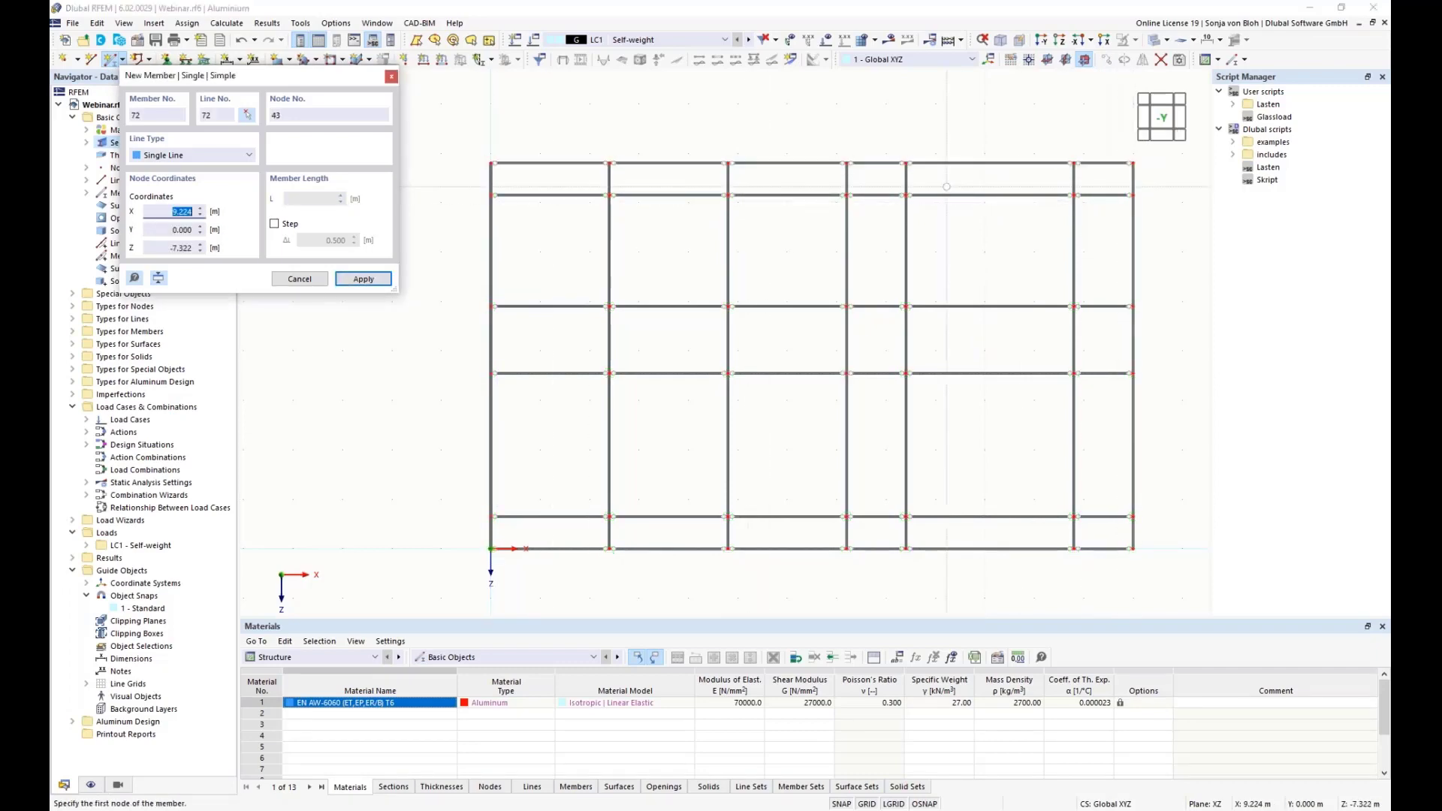
pyautogui.press('Escape')
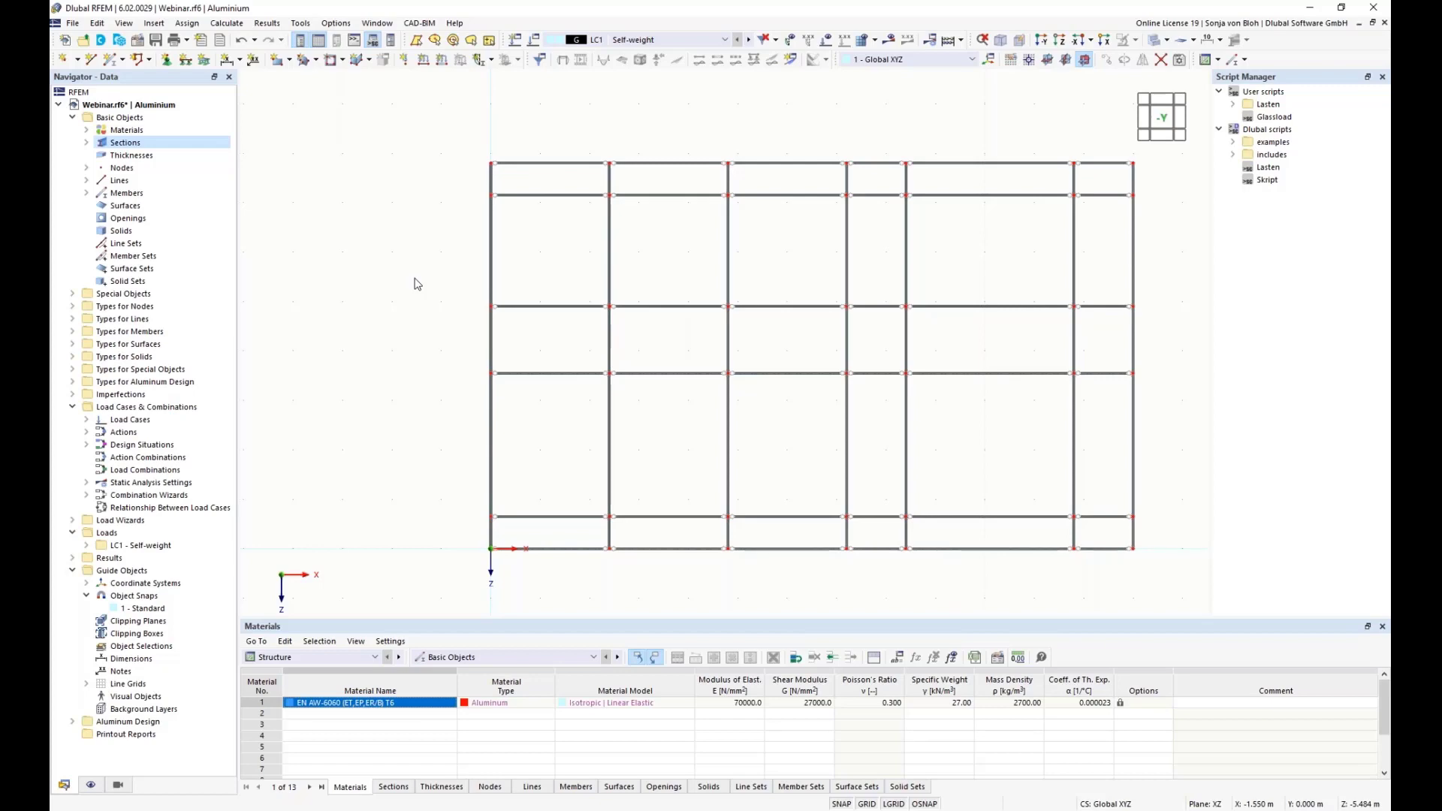
# Step: Divide the seven vertical members between Z = -3.55 and -4.9 m at a distance of 0.65 m from the member start
pyautogui.moveTo(1150, 346); pyautogui.dragTo(451, 340)
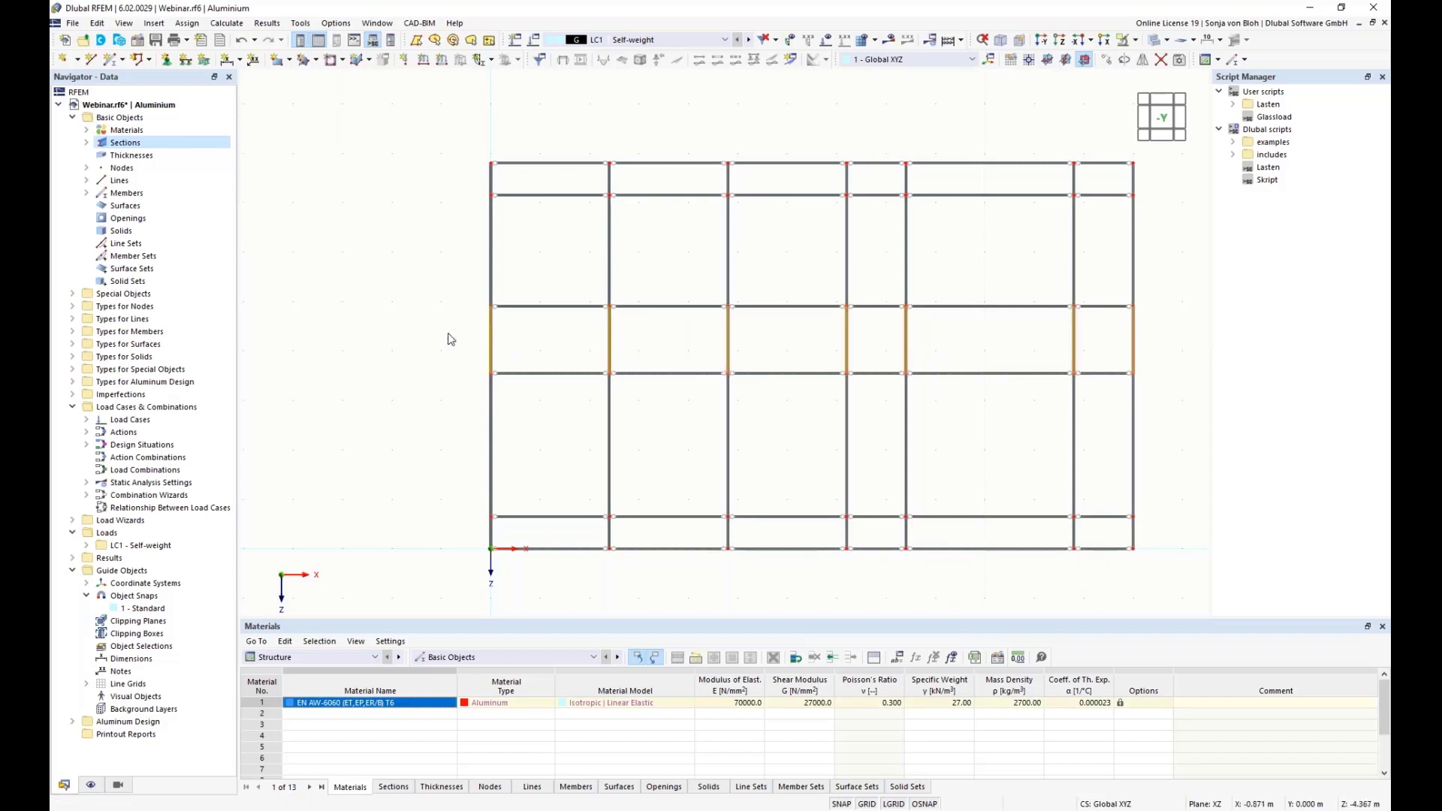
pyautogui.rightClick(490, 338)
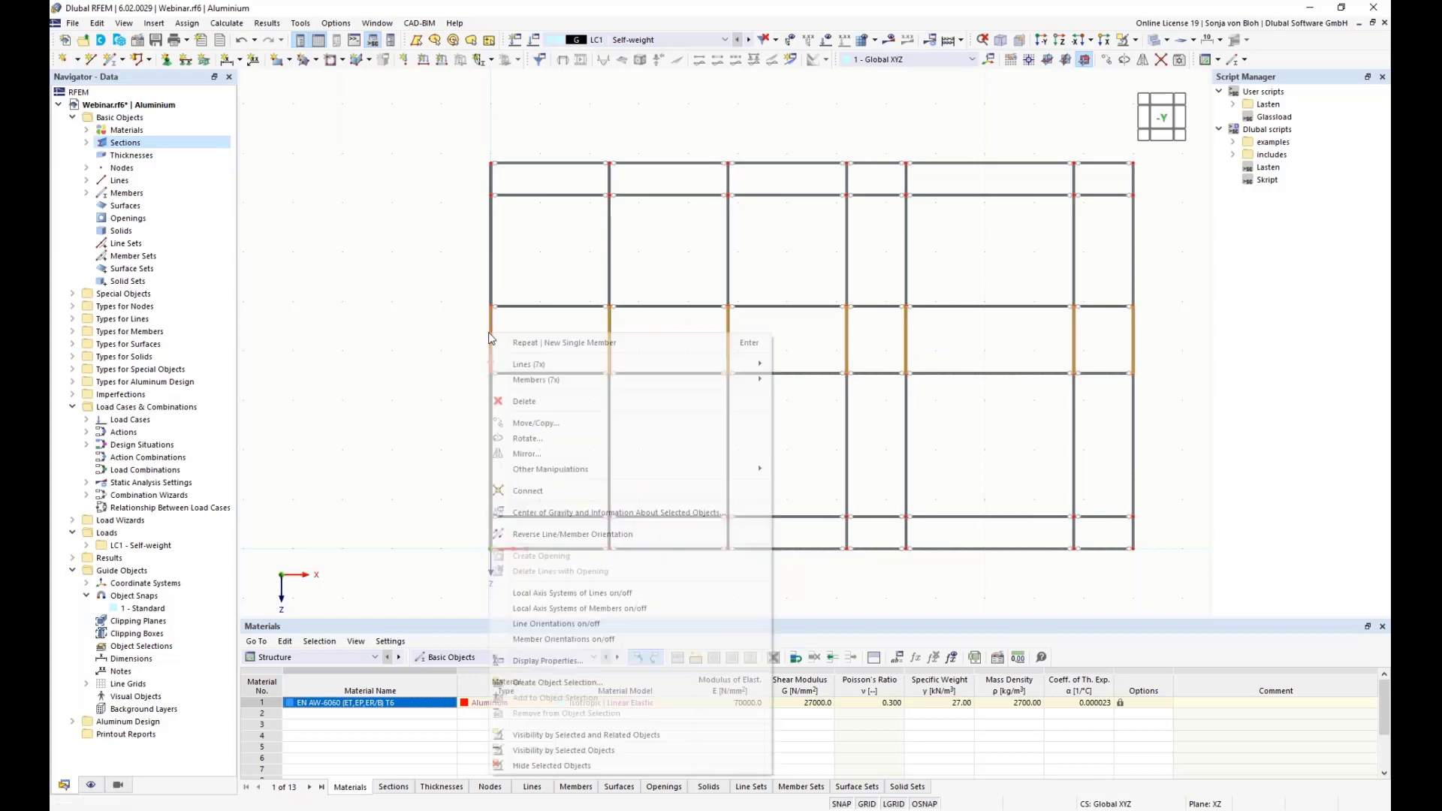
pyautogui.moveTo(619, 383)
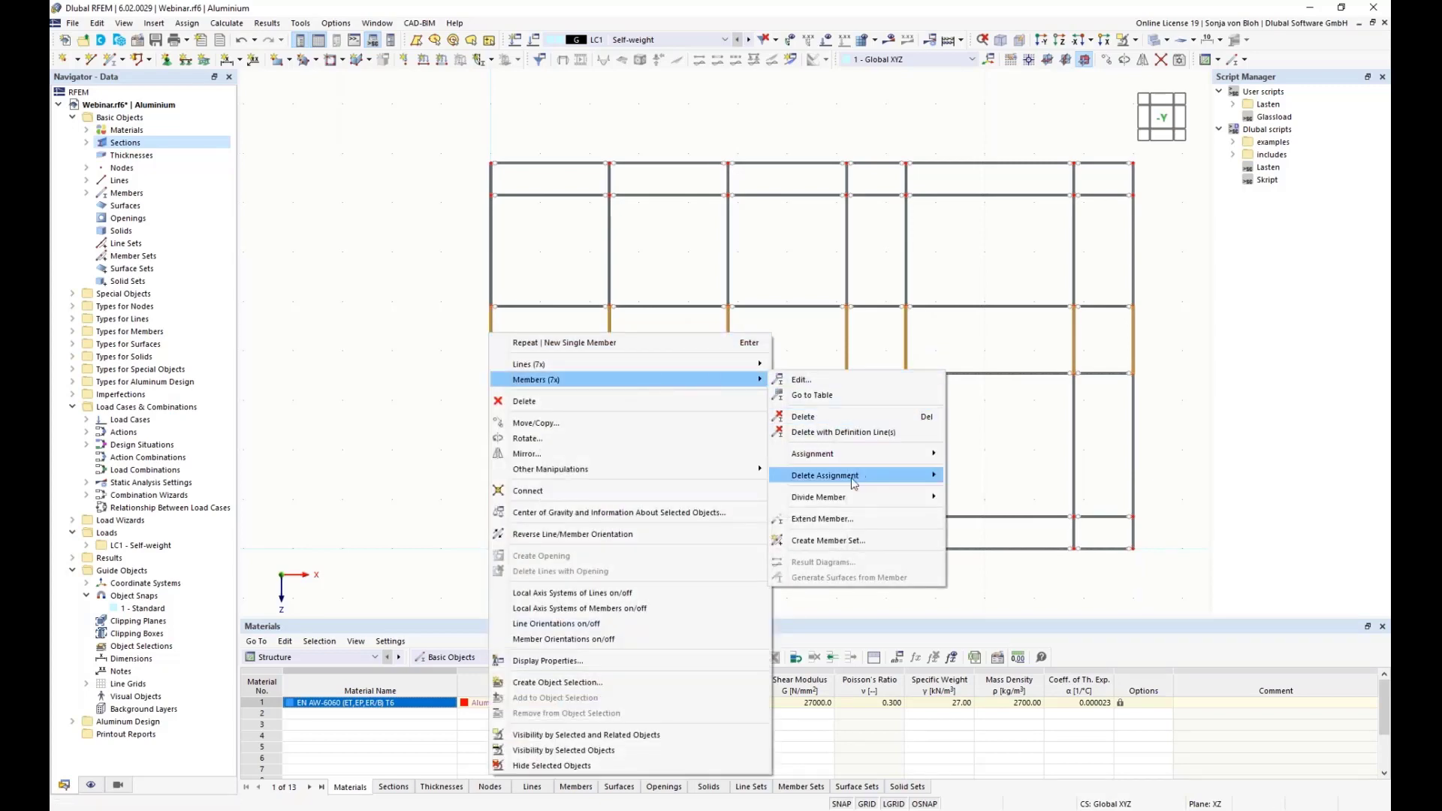
pyautogui.moveTo(851, 501)
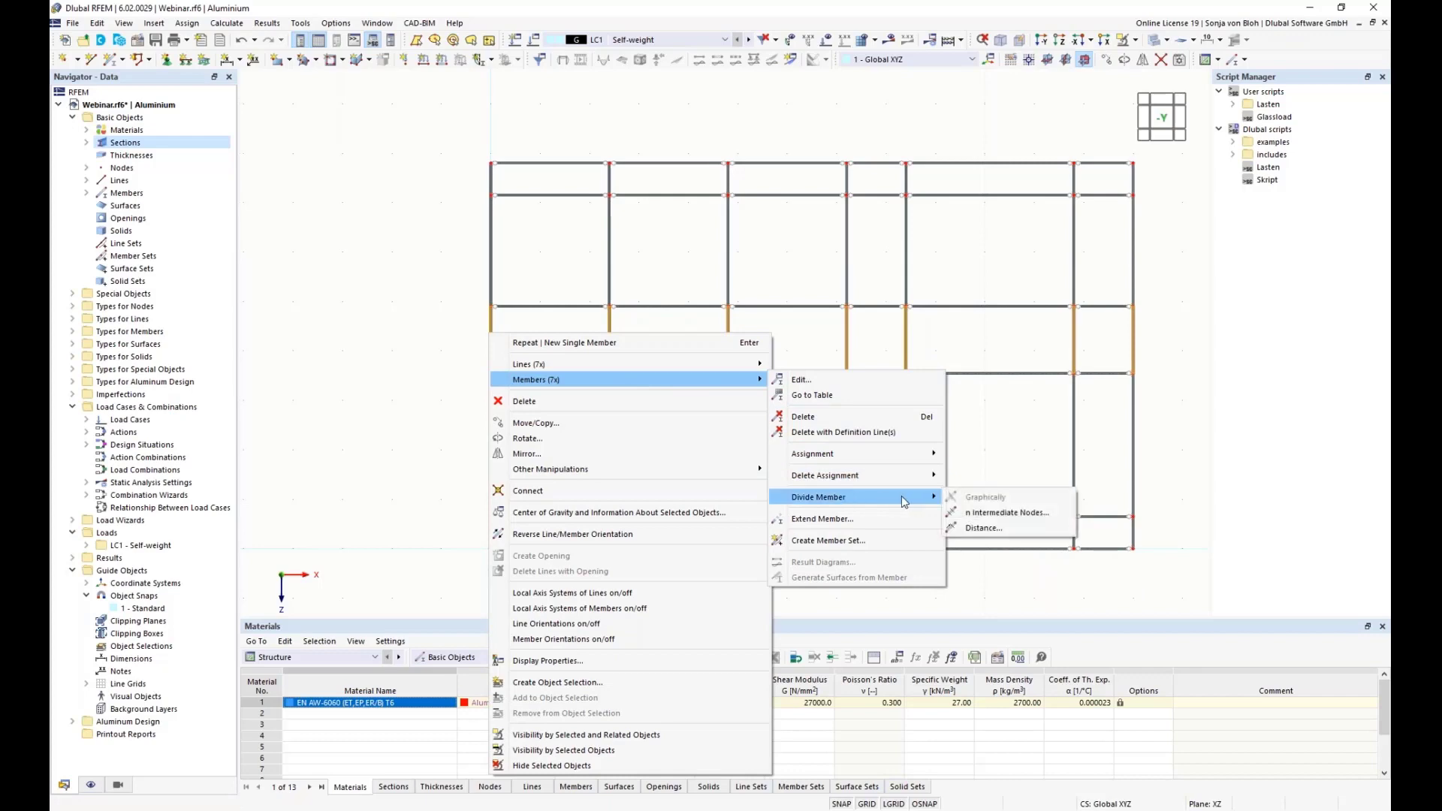
pyautogui.click(996, 529)
pyautogui.click(485, 289)
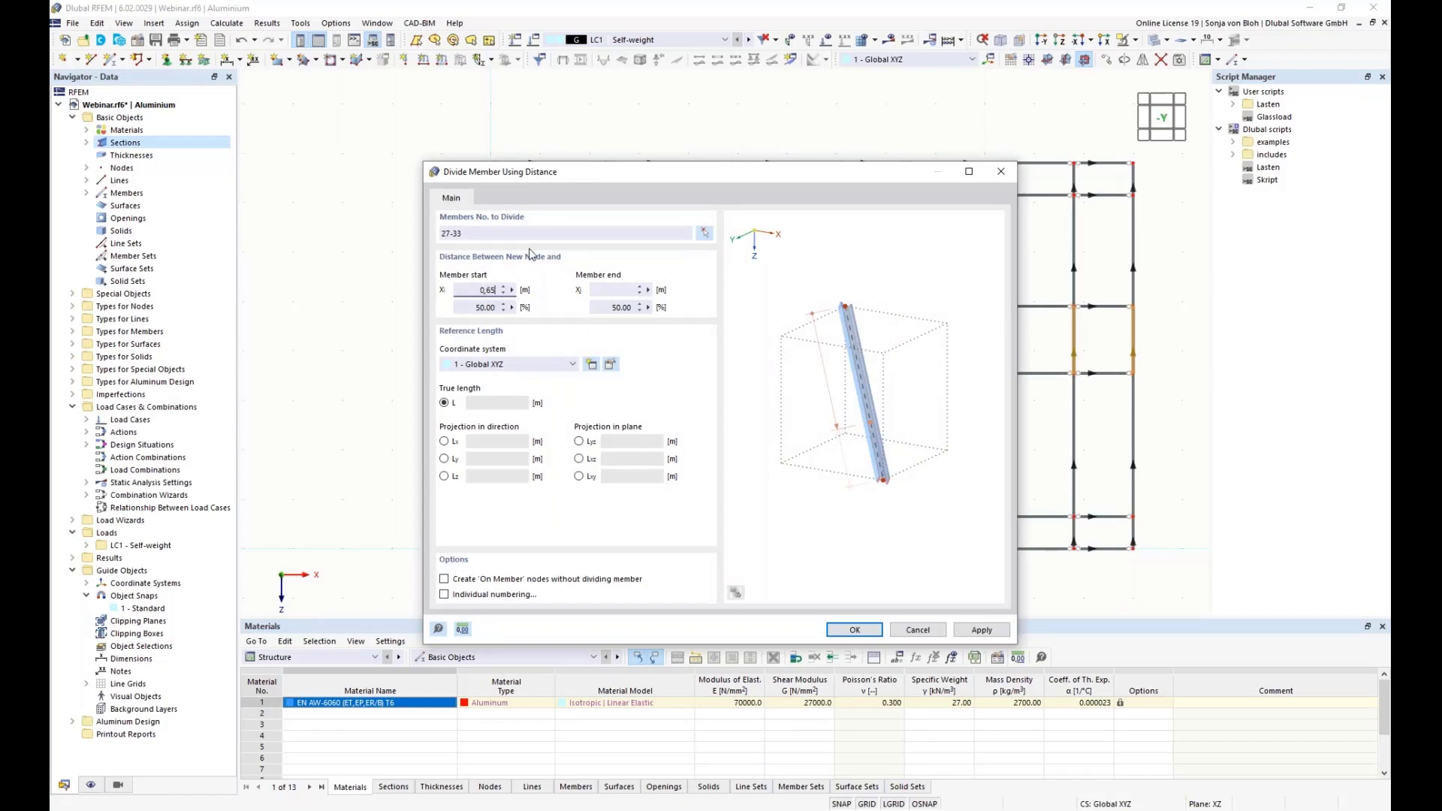
pyautogui.click(855, 630)
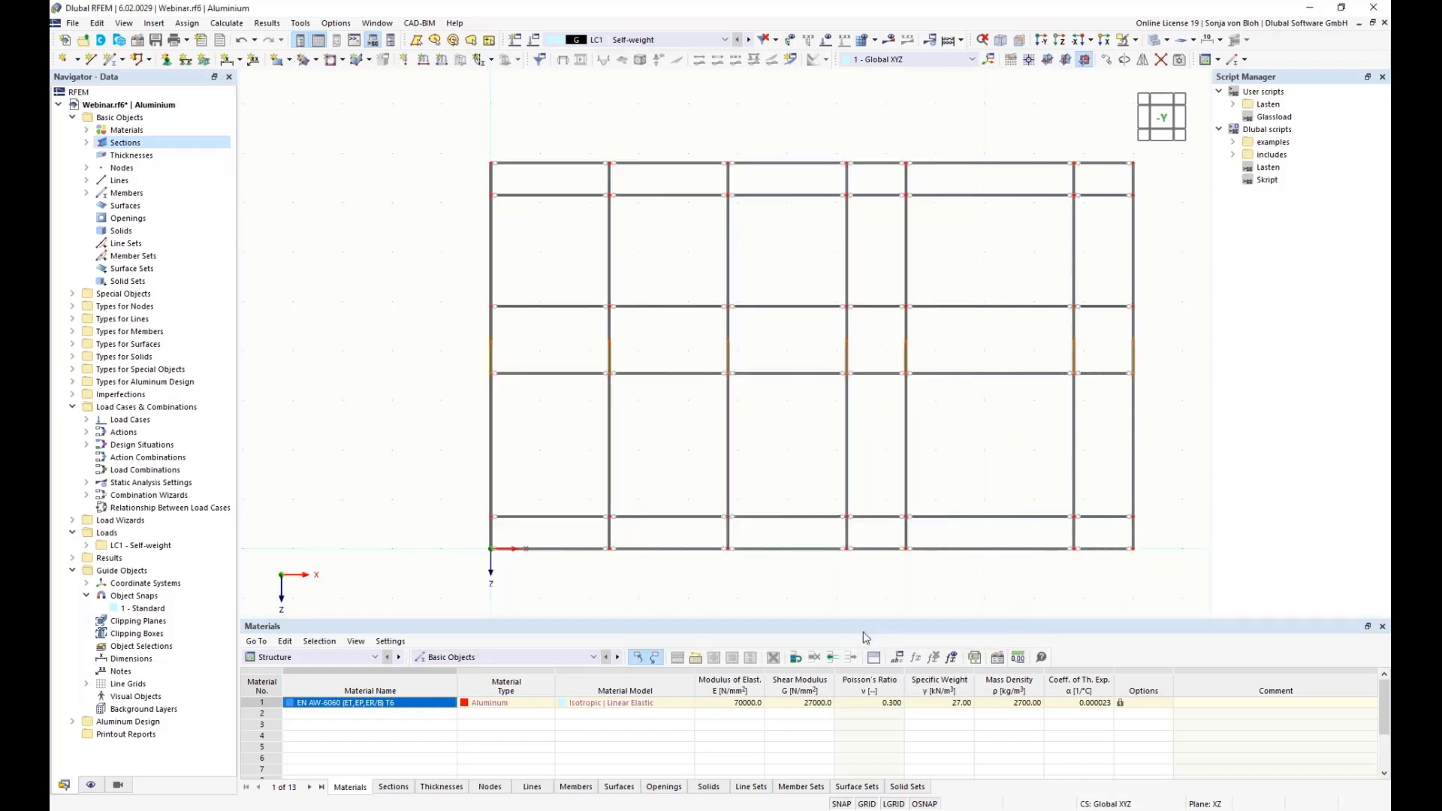
pyautogui.click(434, 428)
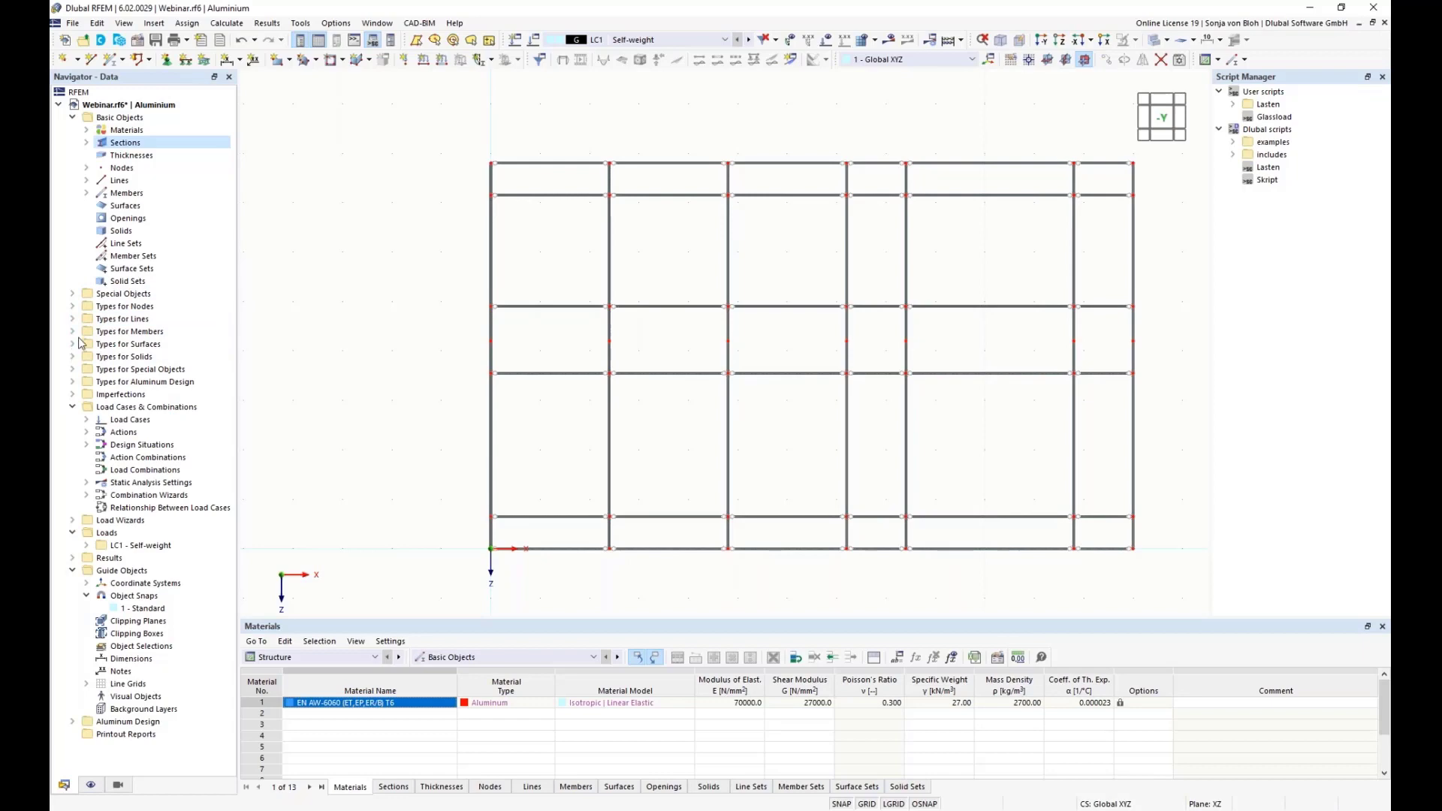
# Step: Assign the existing Hinged nodal support to the facade's base corner node at X = 0, Z = 0
pyautogui.click(72, 306)
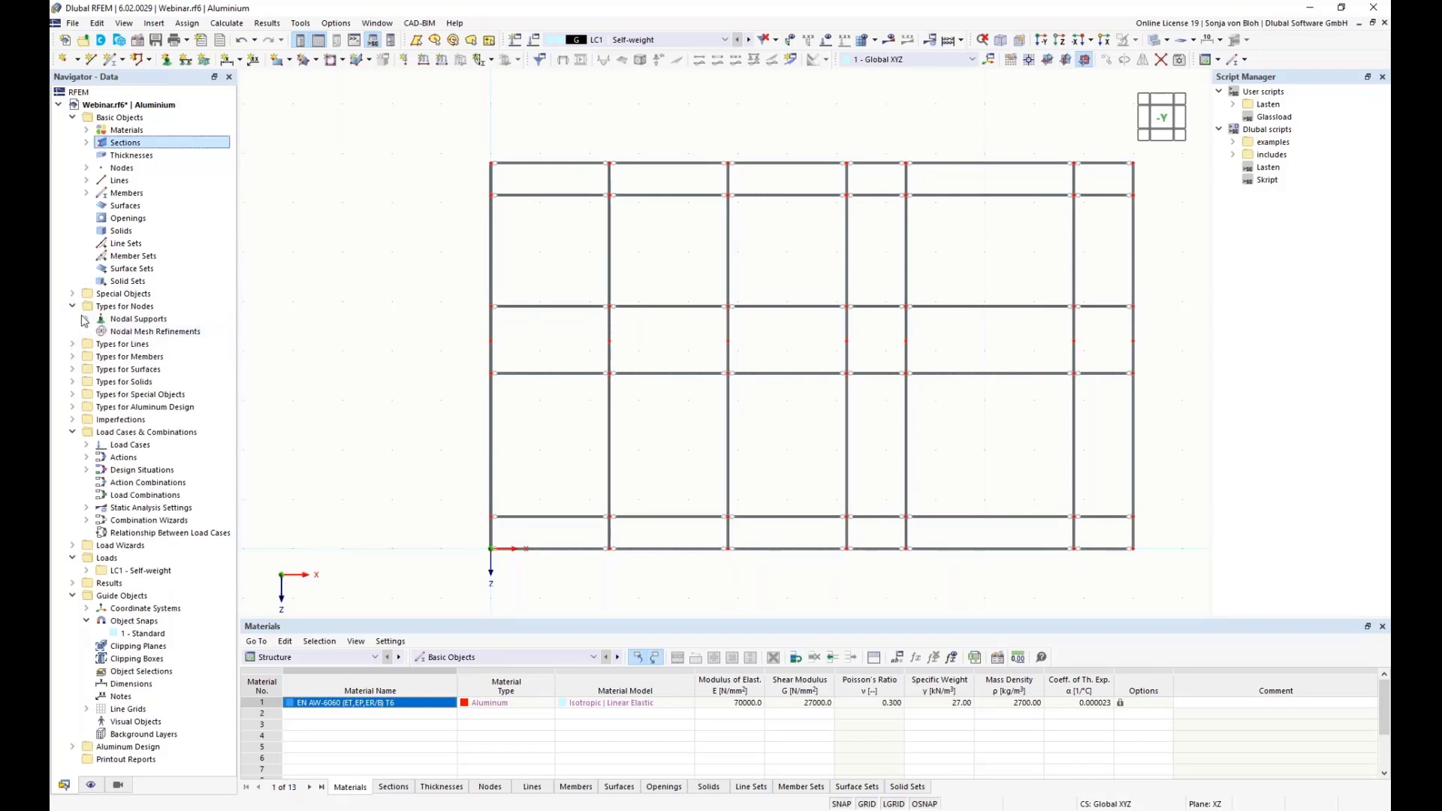
pyautogui.click(87, 318)
pyautogui.click(126, 332)
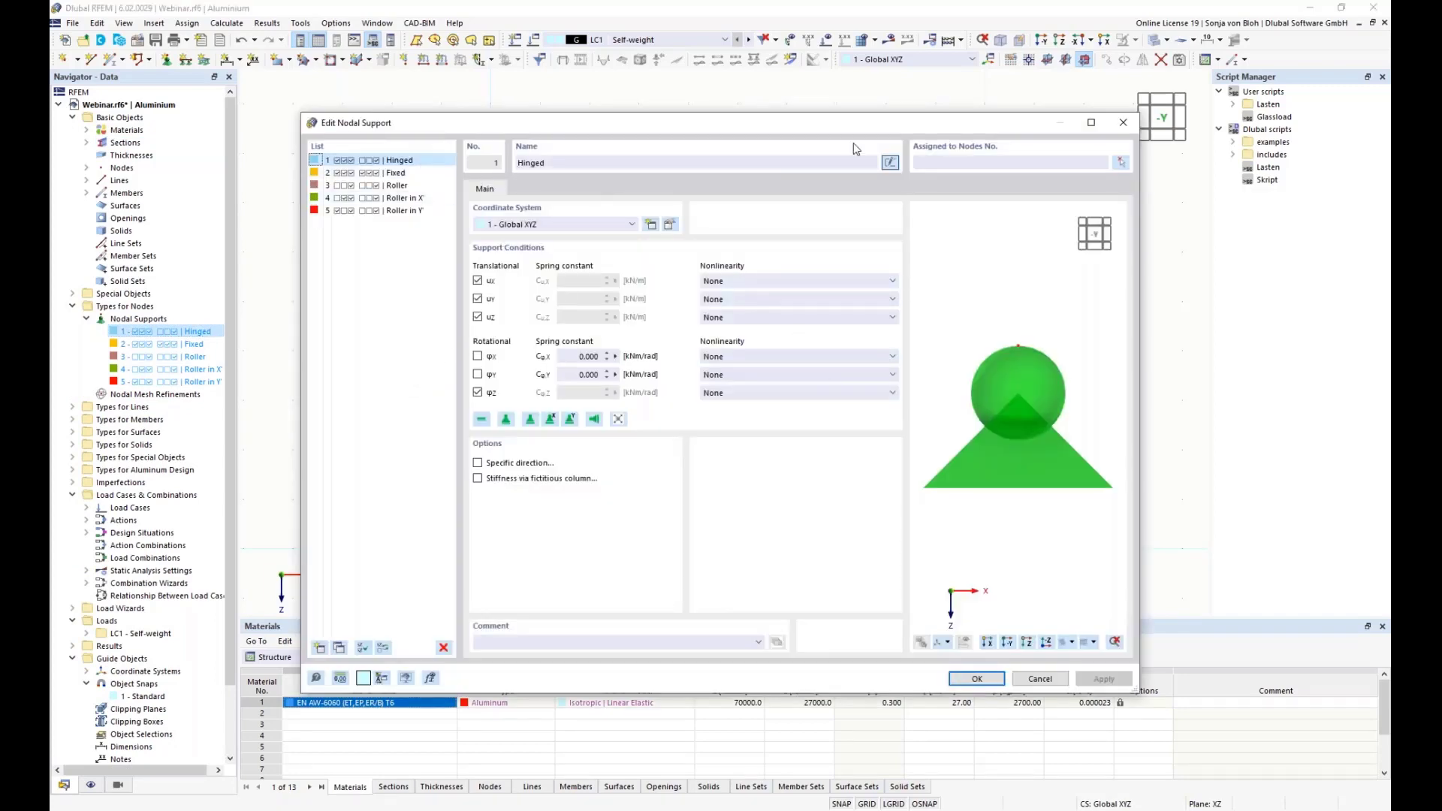
pyautogui.click(1122, 163)
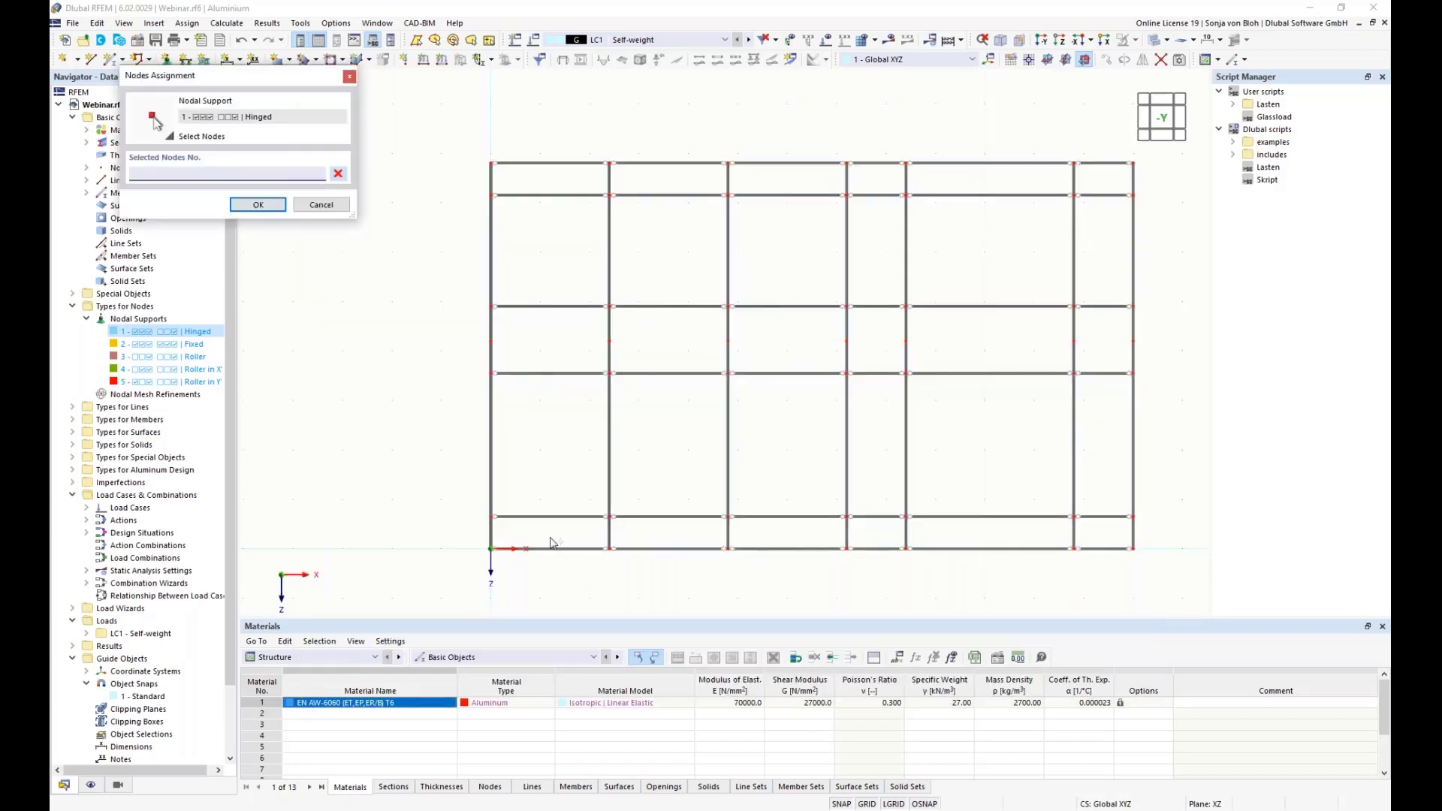
pyautogui.click(491, 550)
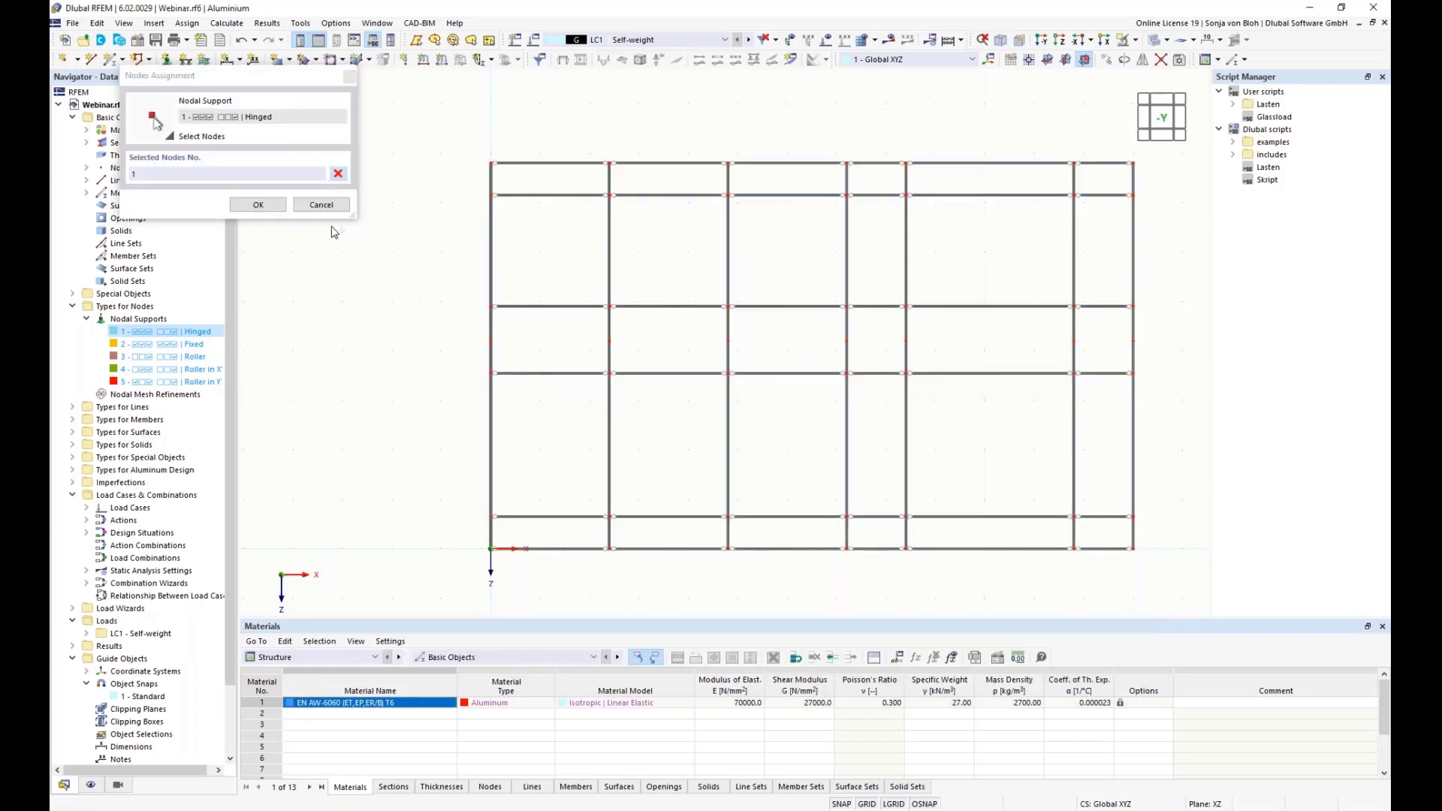
pyautogui.click(257, 205)
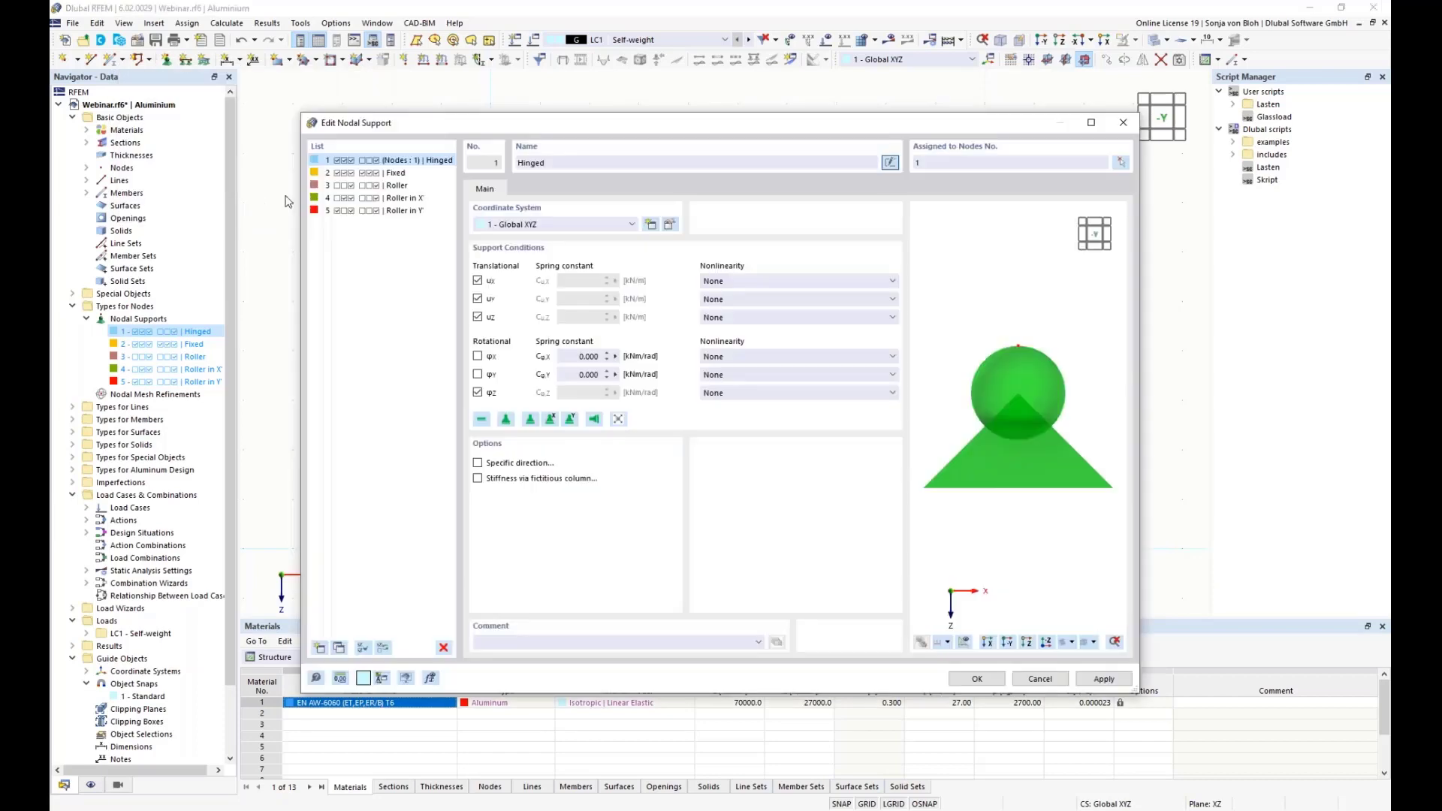
# Step: Create a nodal support with uX released and assign it to the six remaining base nodes
pyautogui.click(318, 649)
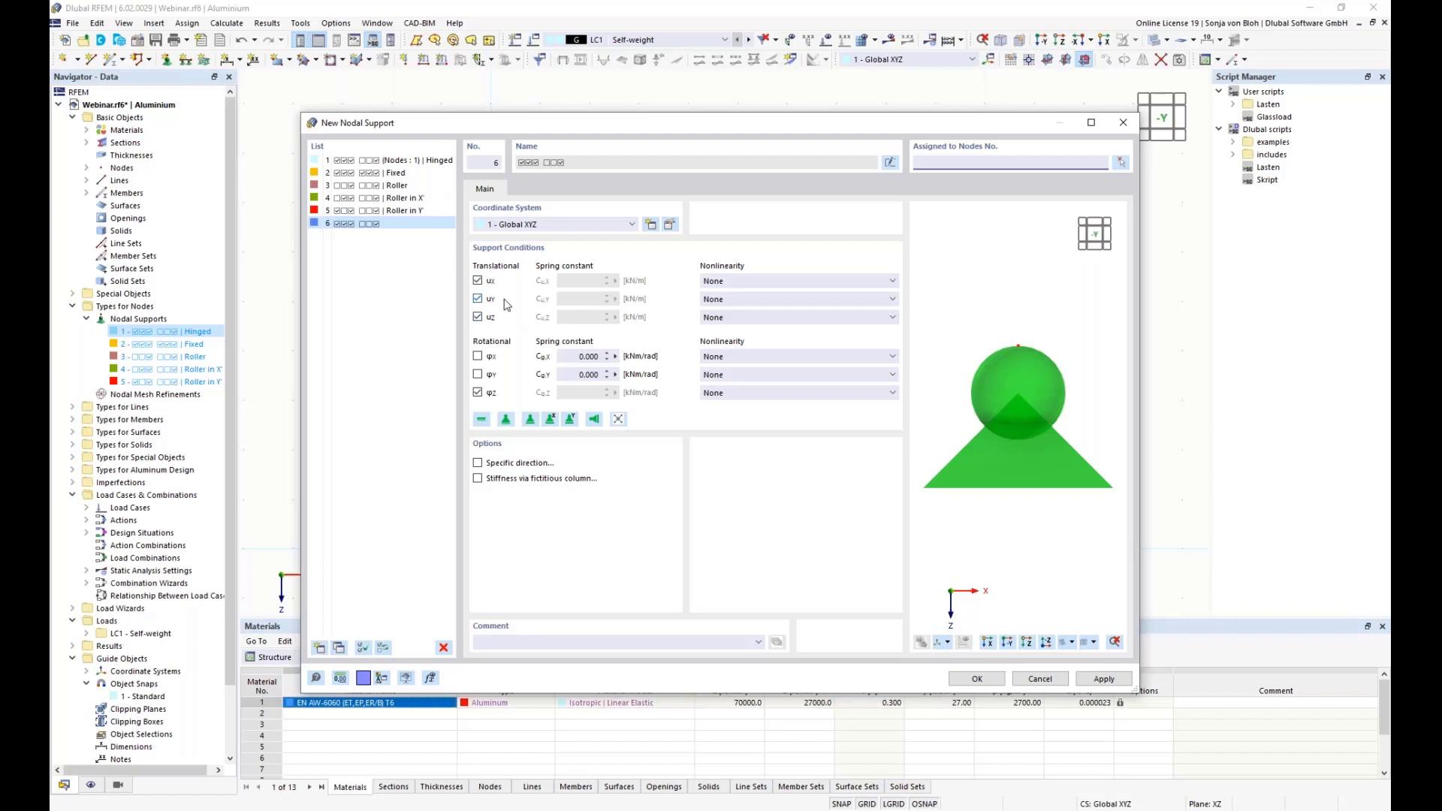
pyautogui.click(478, 281)
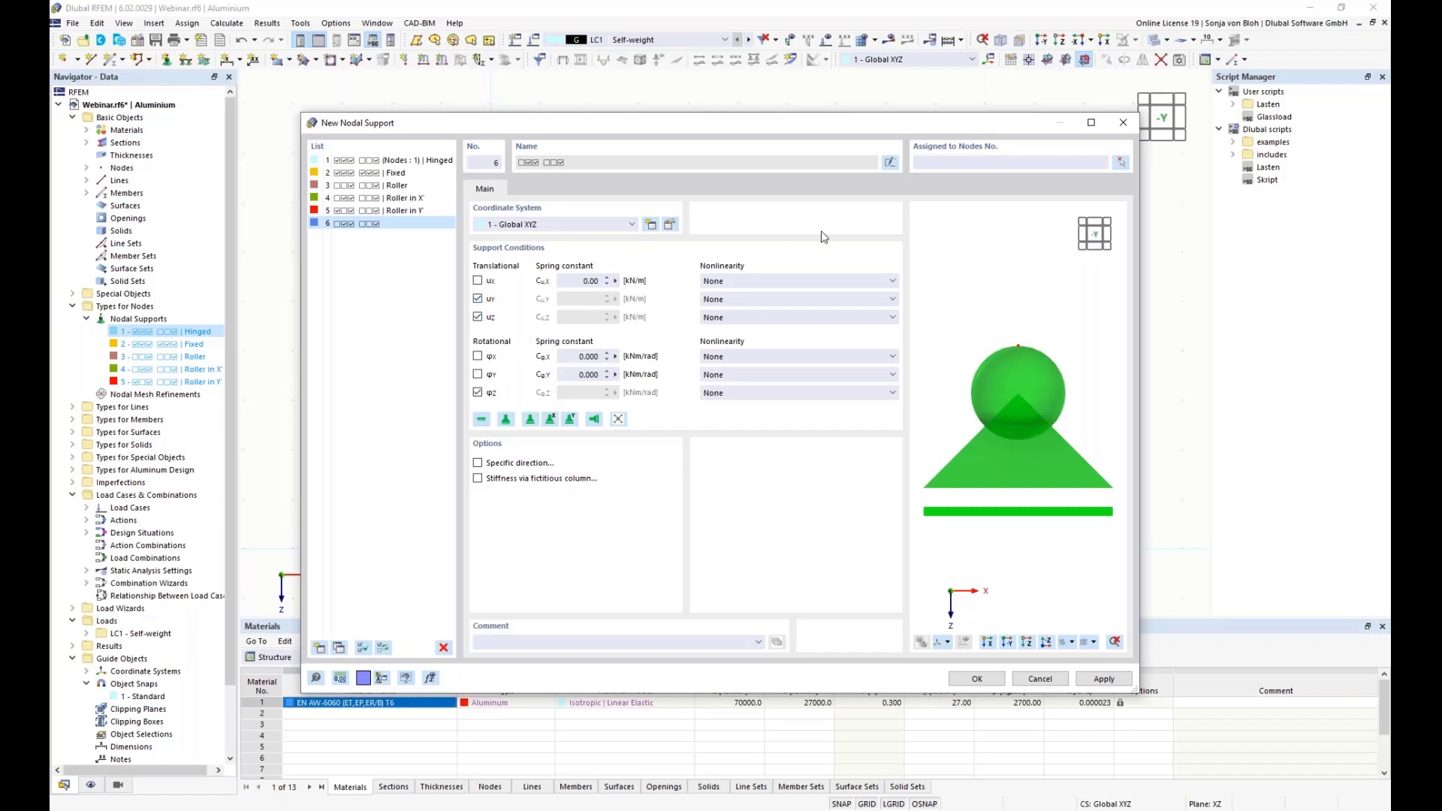
pyautogui.click(1121, 163)
pyautogui.moveTo(463, 330)
pyautogui.mouseDown()
pyautogui.moveTo(619, 379)
pyautogui.moveTo(926, 338)
pyautogui.moveTo(814, 351)
pyautogui.moveTo(445, 325)
pyautogui.mouseUp()
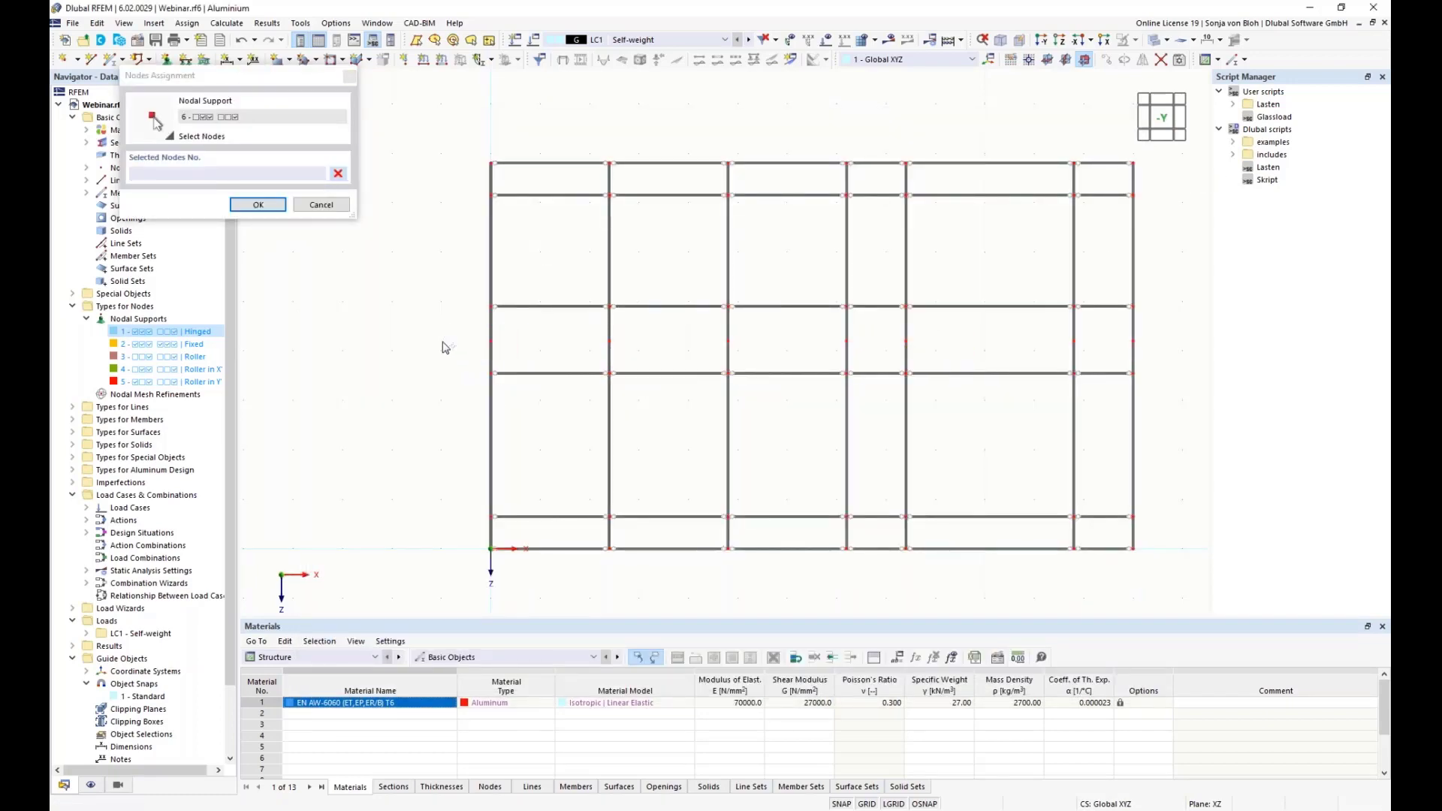
pyautogui.moveTo(584, 534); pyautogui.dragTo(1200, 568)
pyautogui.click(250, 204)
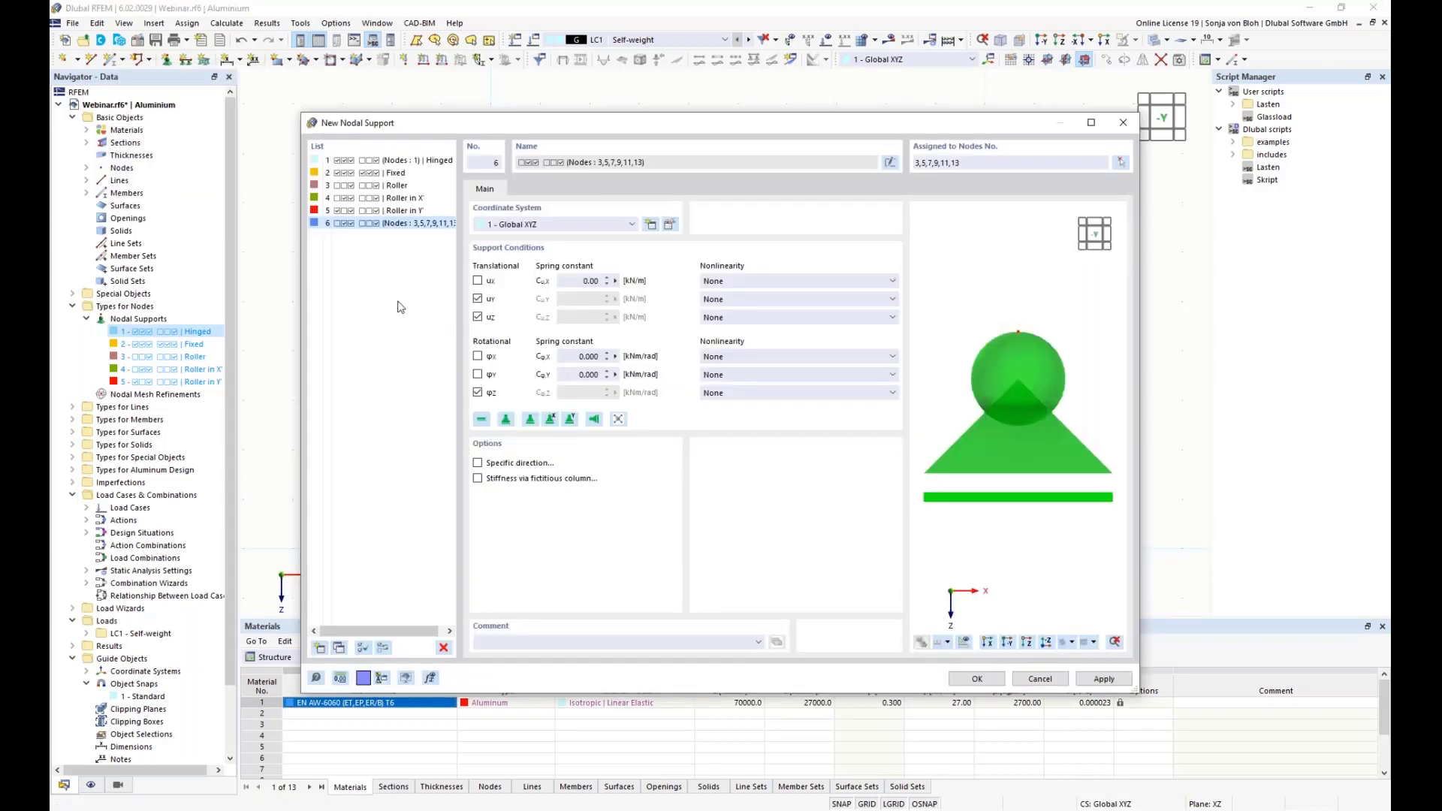
# Step: Create a nodal support restraining only uY and assign it to the seven division nodes and all top nodes except the one at X = 0
pyautogui.click(319, 648)
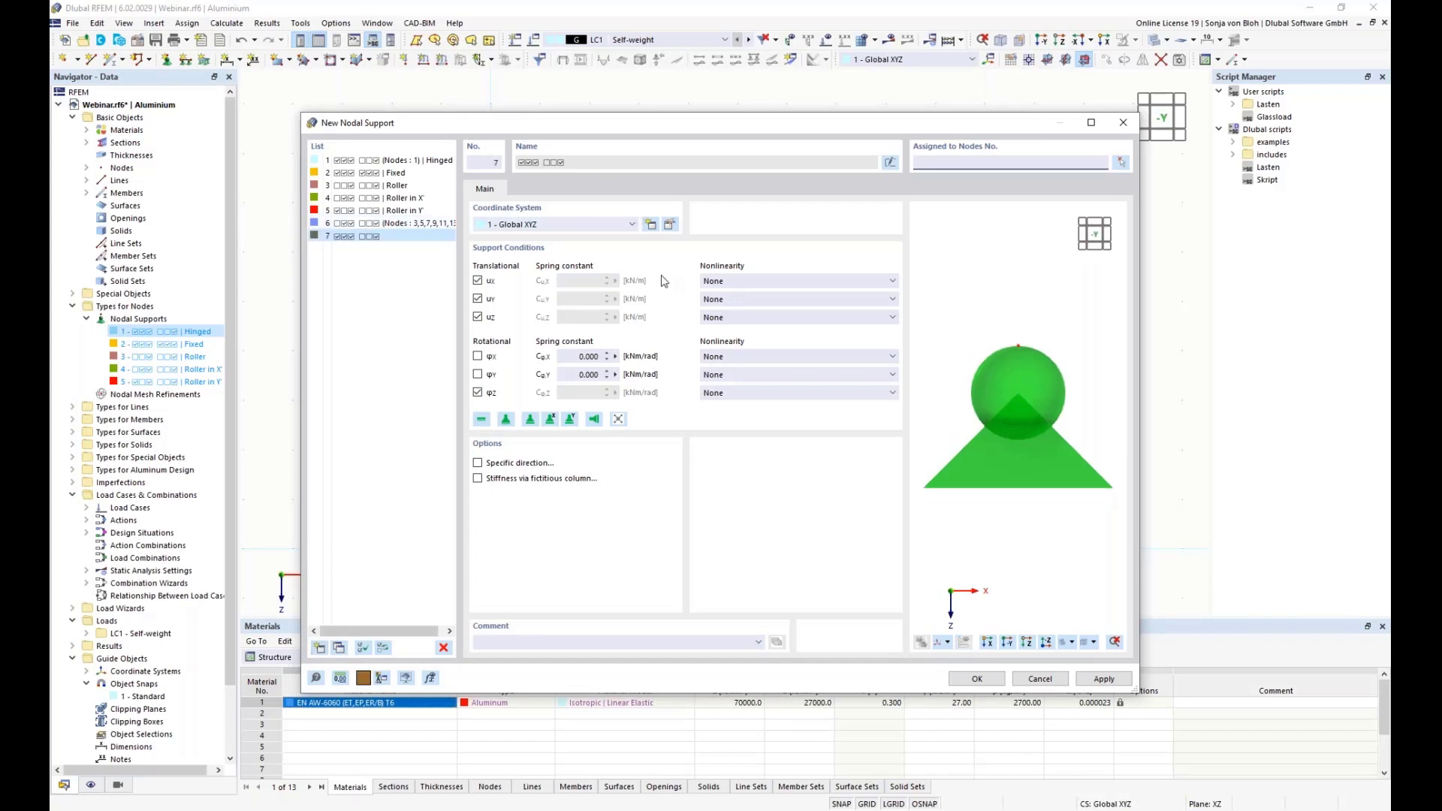
pyautogui.click(478, 283)
pyautogui.click(478, 318)
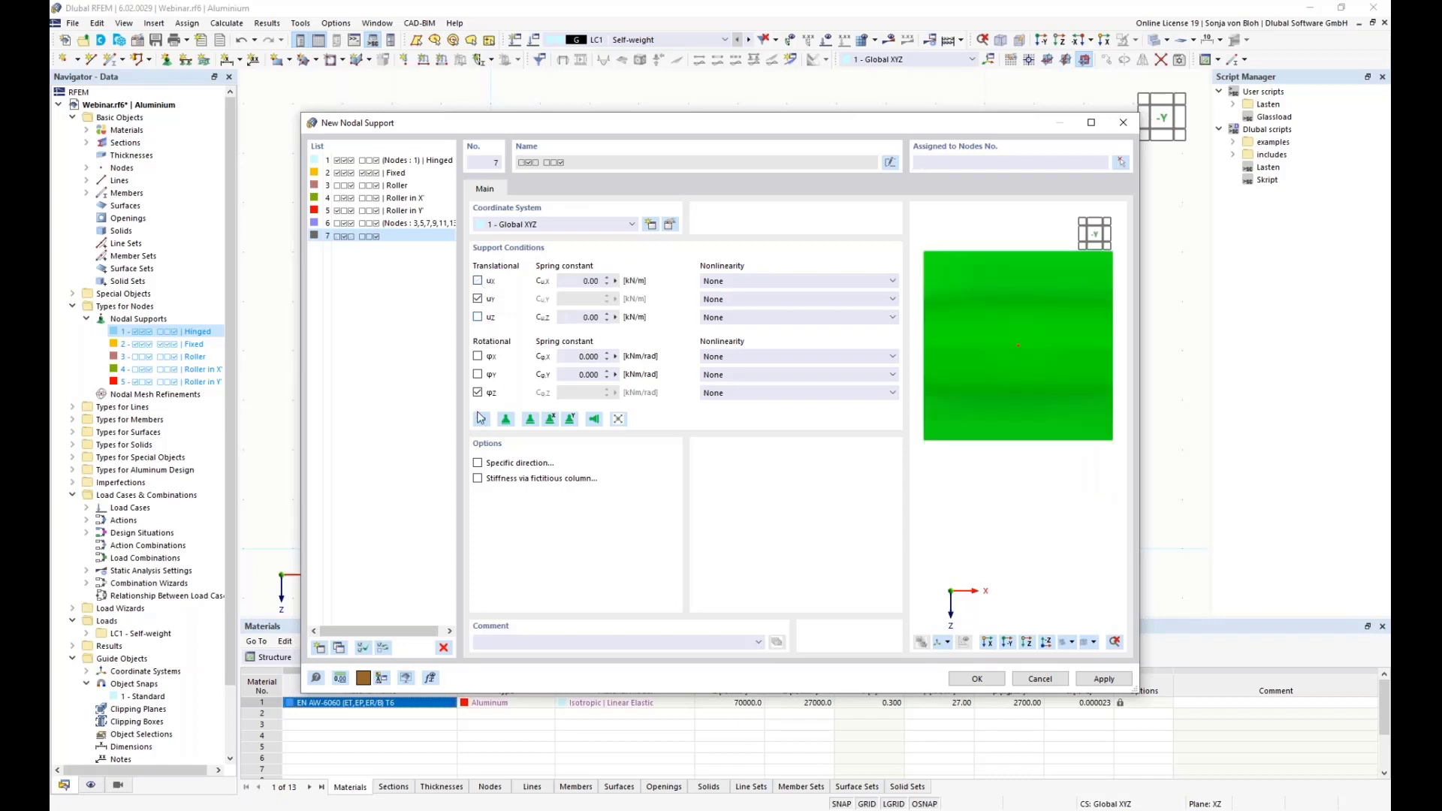
pyautogui.click(478, 393)
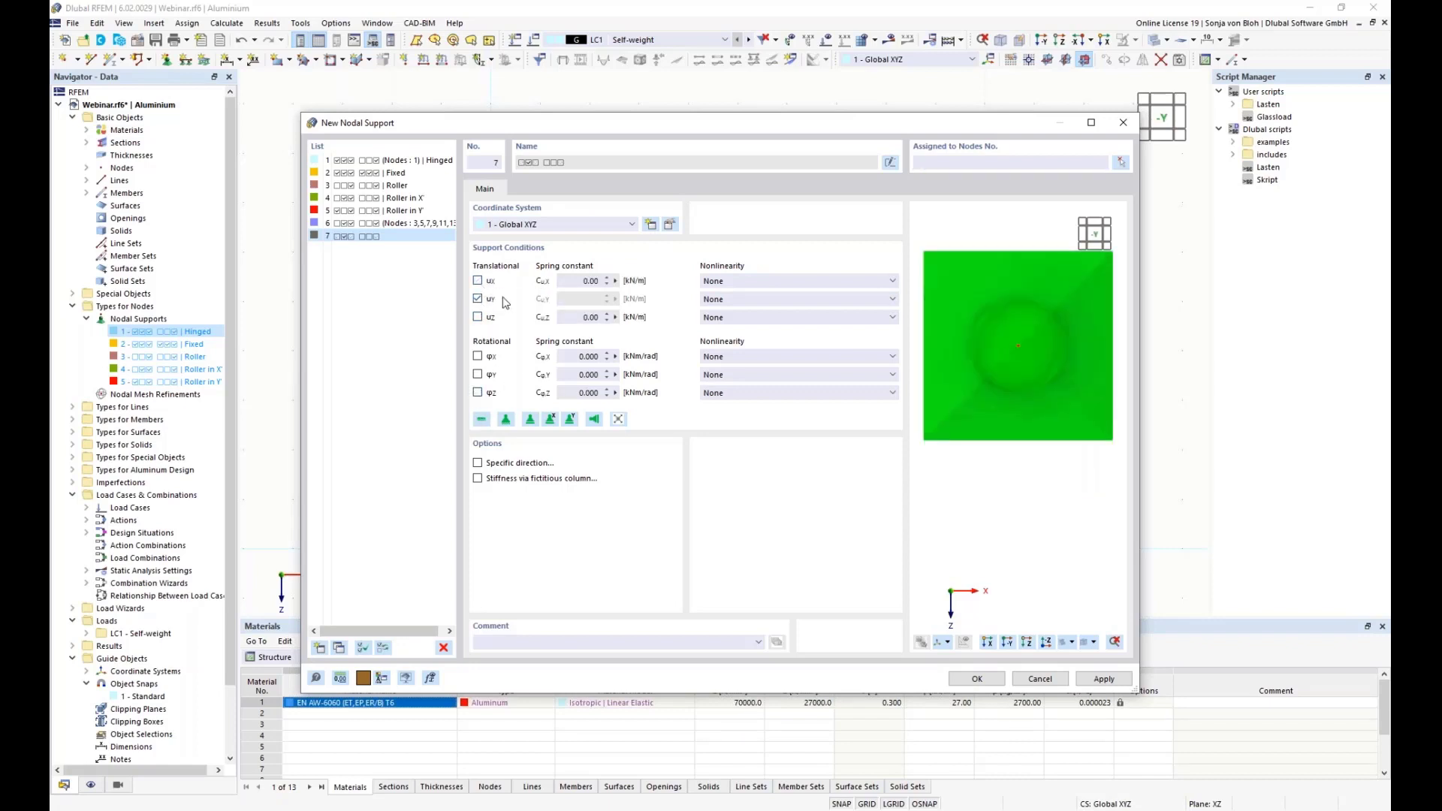
pyautogui.click(1123, 163)
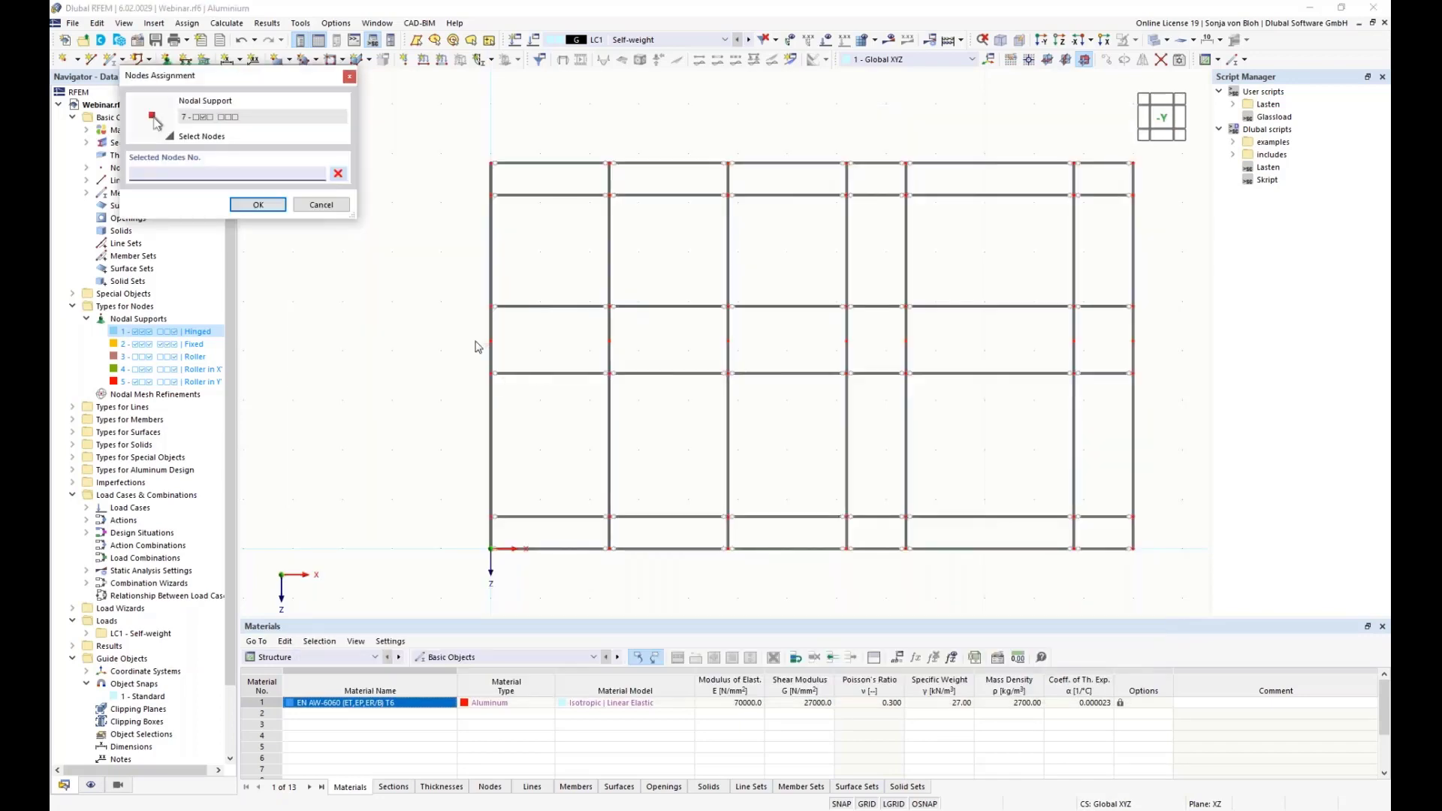
pyautogui.moveTo(469, 332); pyautogui.dragTo(1172, 359)
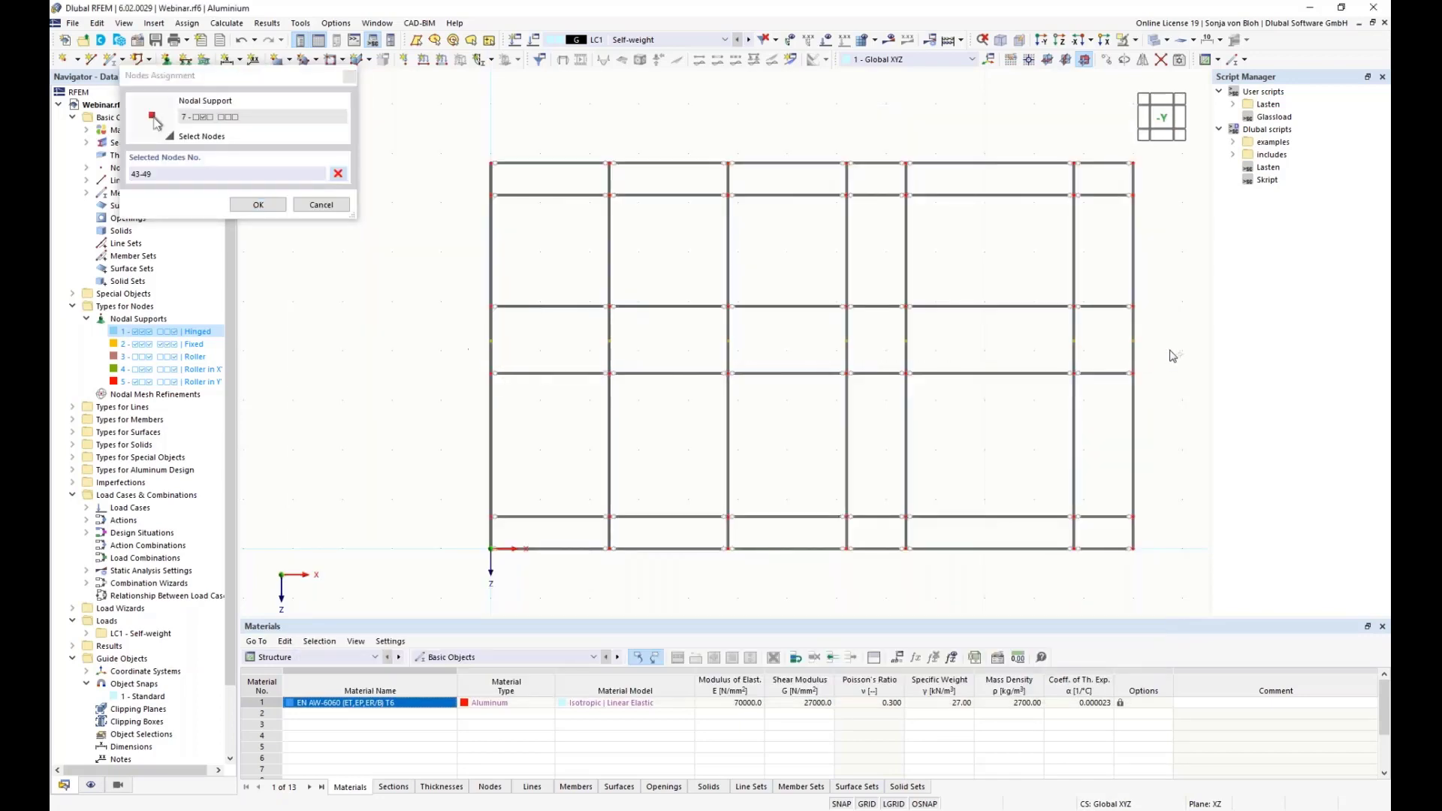
pyautogui.moveTo(578, 154); pyautogui.dragTo(1154, 177)
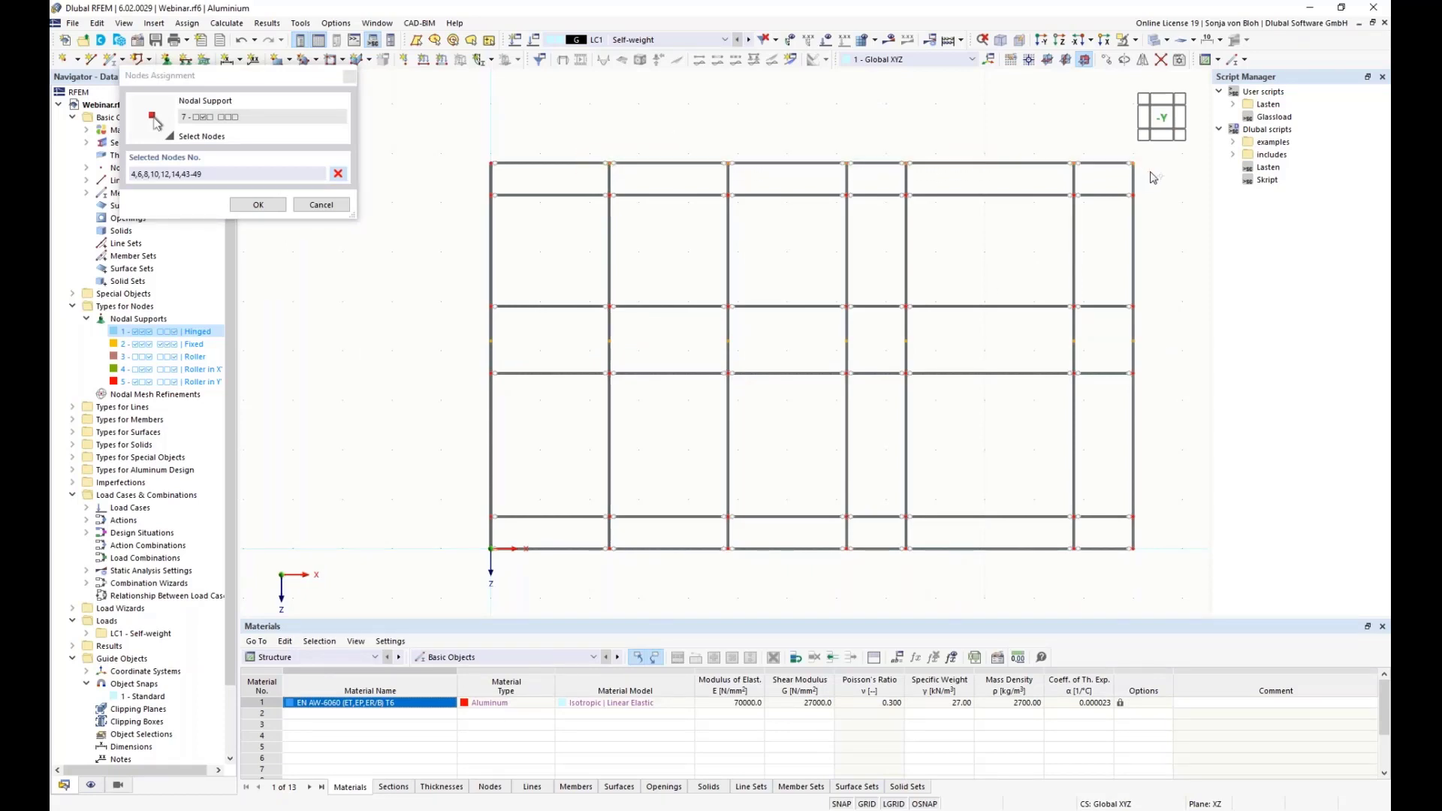
pyautogui.click(265, 207)
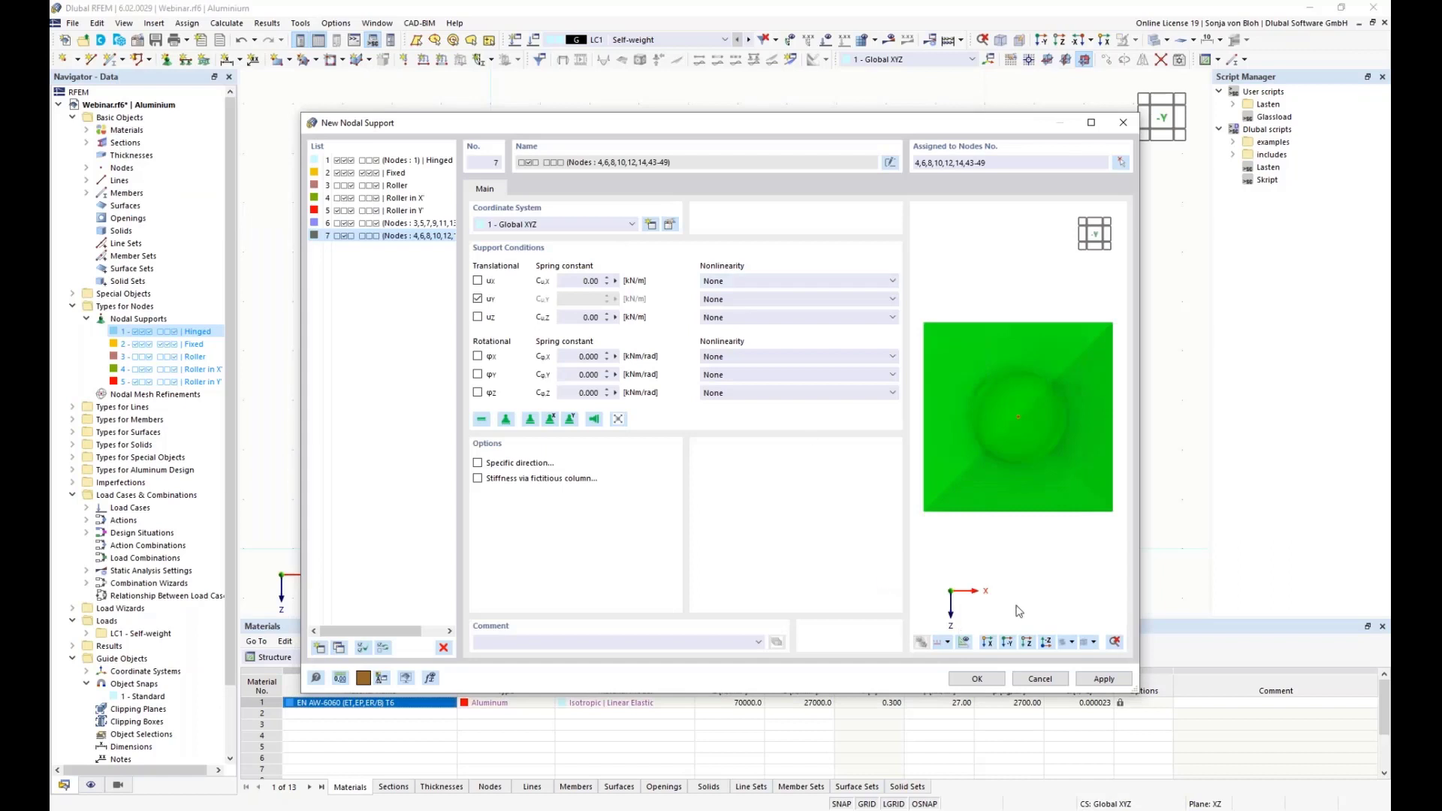
# Step: Check the support's assigned nodes in the preview by showing the whole structure with node numbering
pyautogui.click(965, 644)
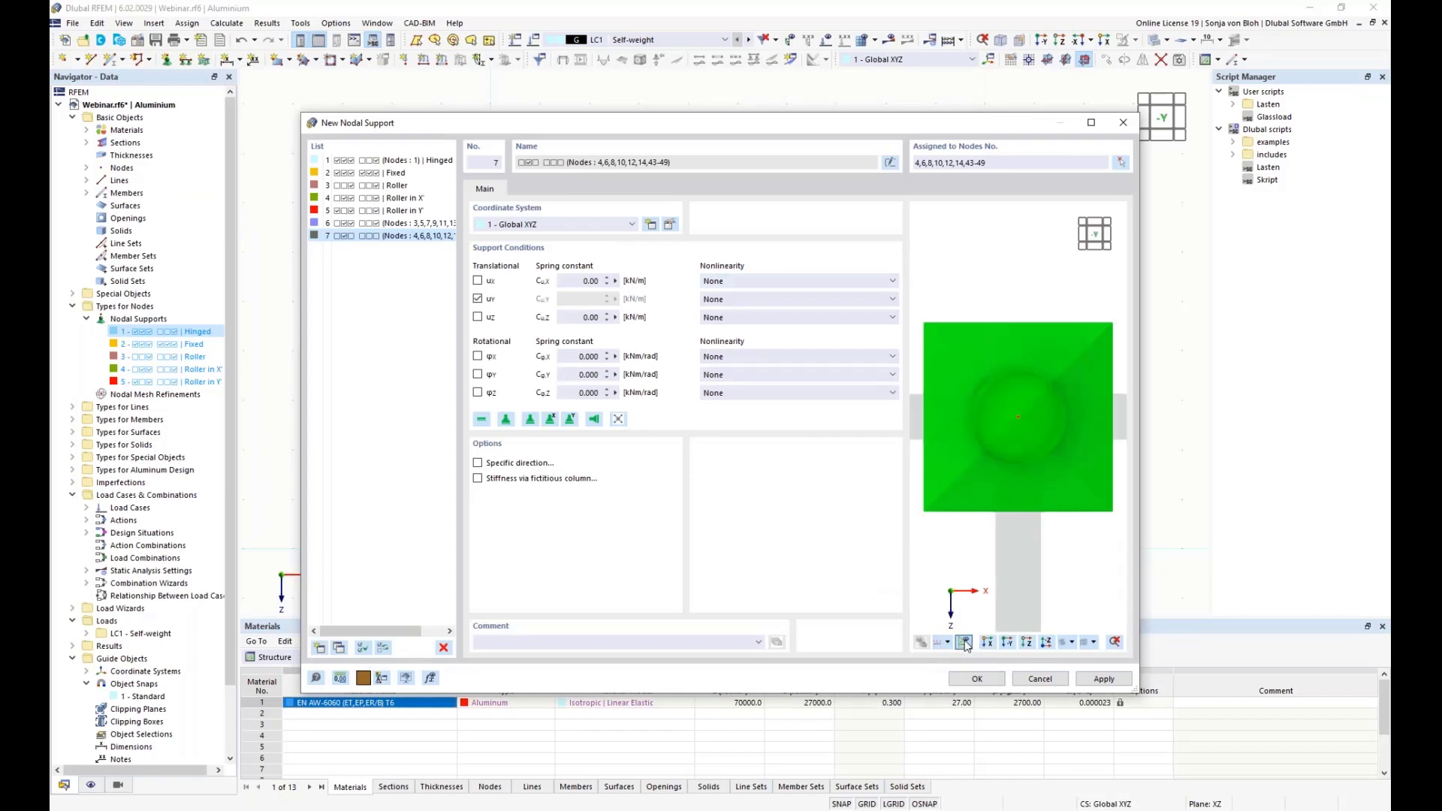
pyautogui.scroll(-5, 1007, 409)
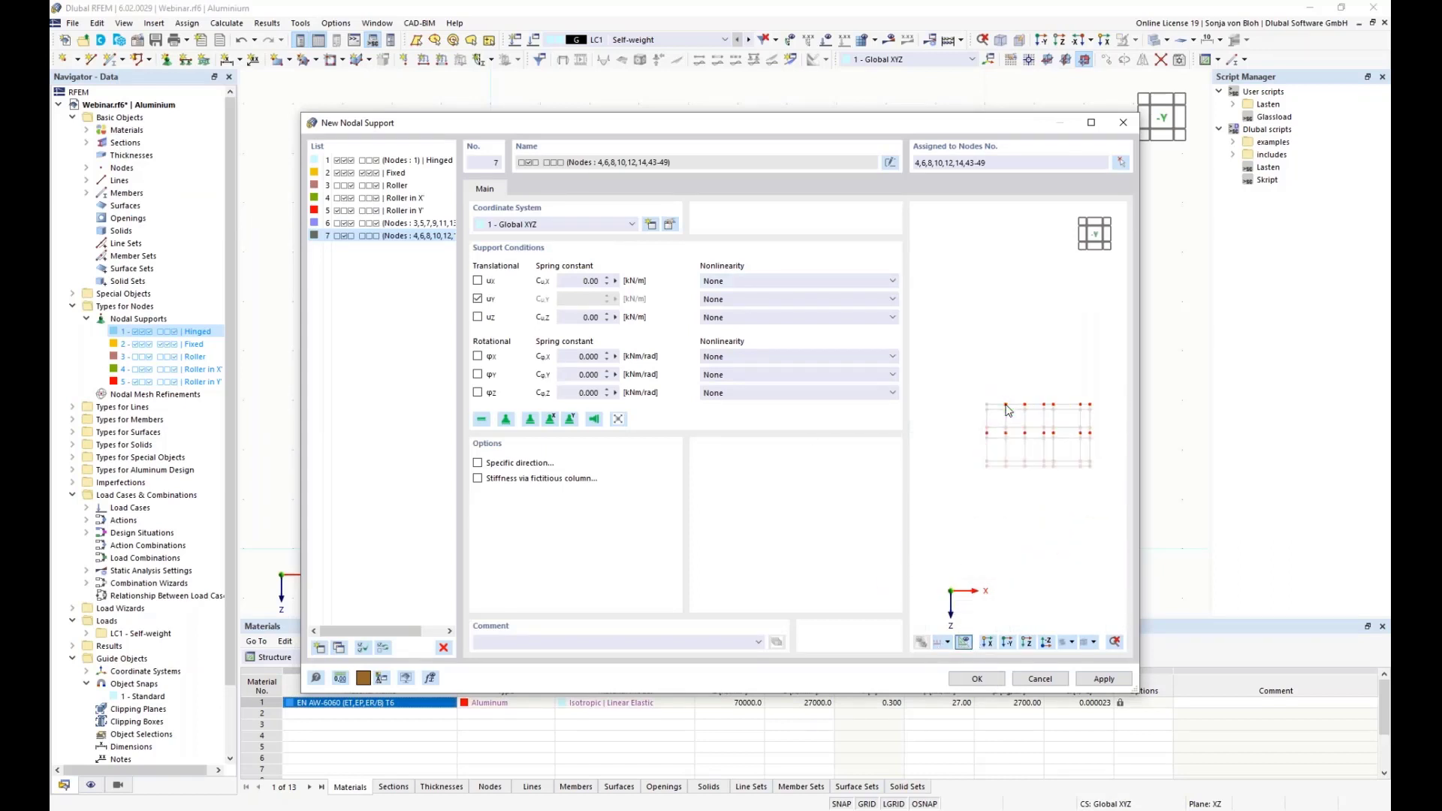
pyautogui.moveTo(1009, 461); pyautogui.dragTo(972, 354, button='middle')
pyautogui.scroll(3, 977, 338)
pyautogui.scroll(-2, 977, 350)
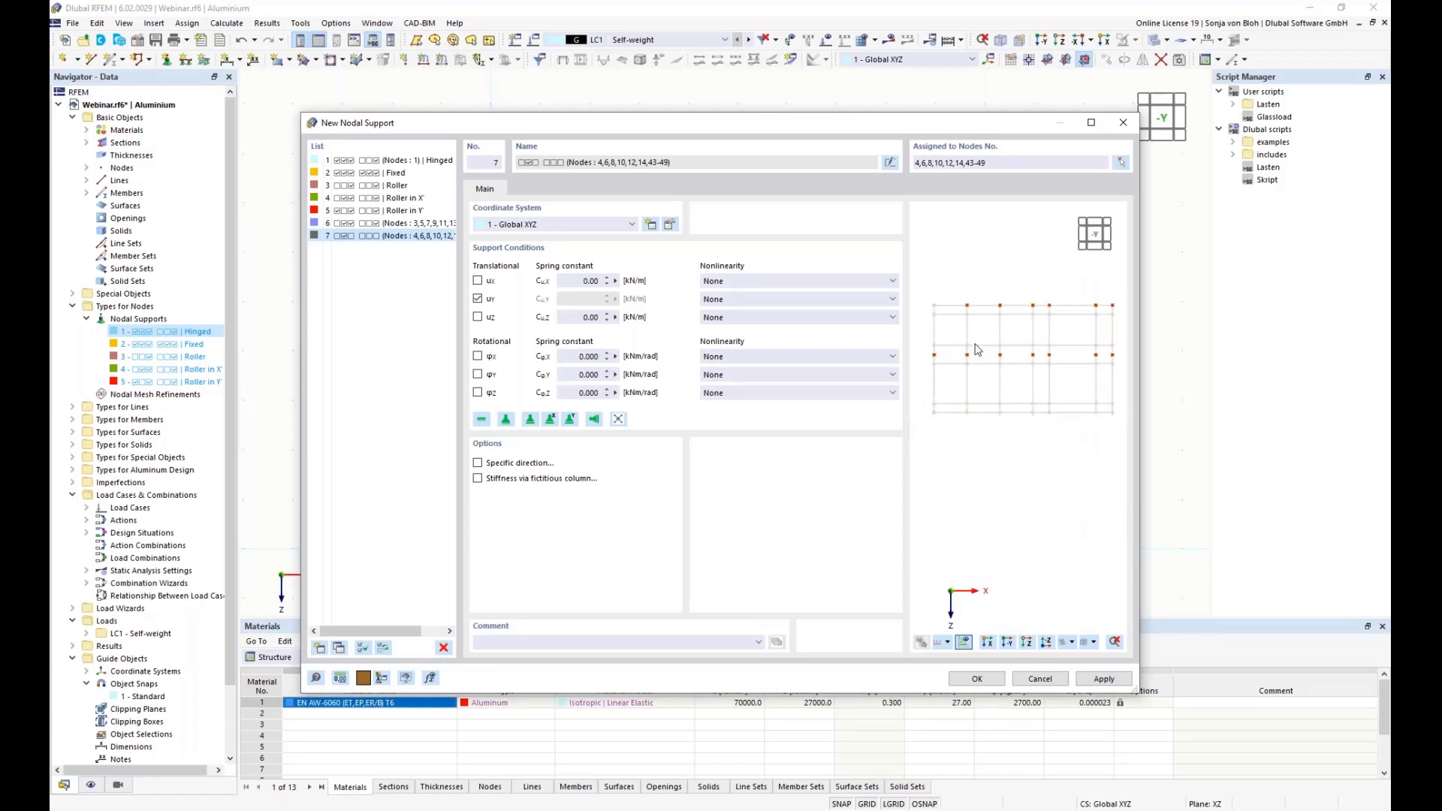
pyautogui.click(943, 644)
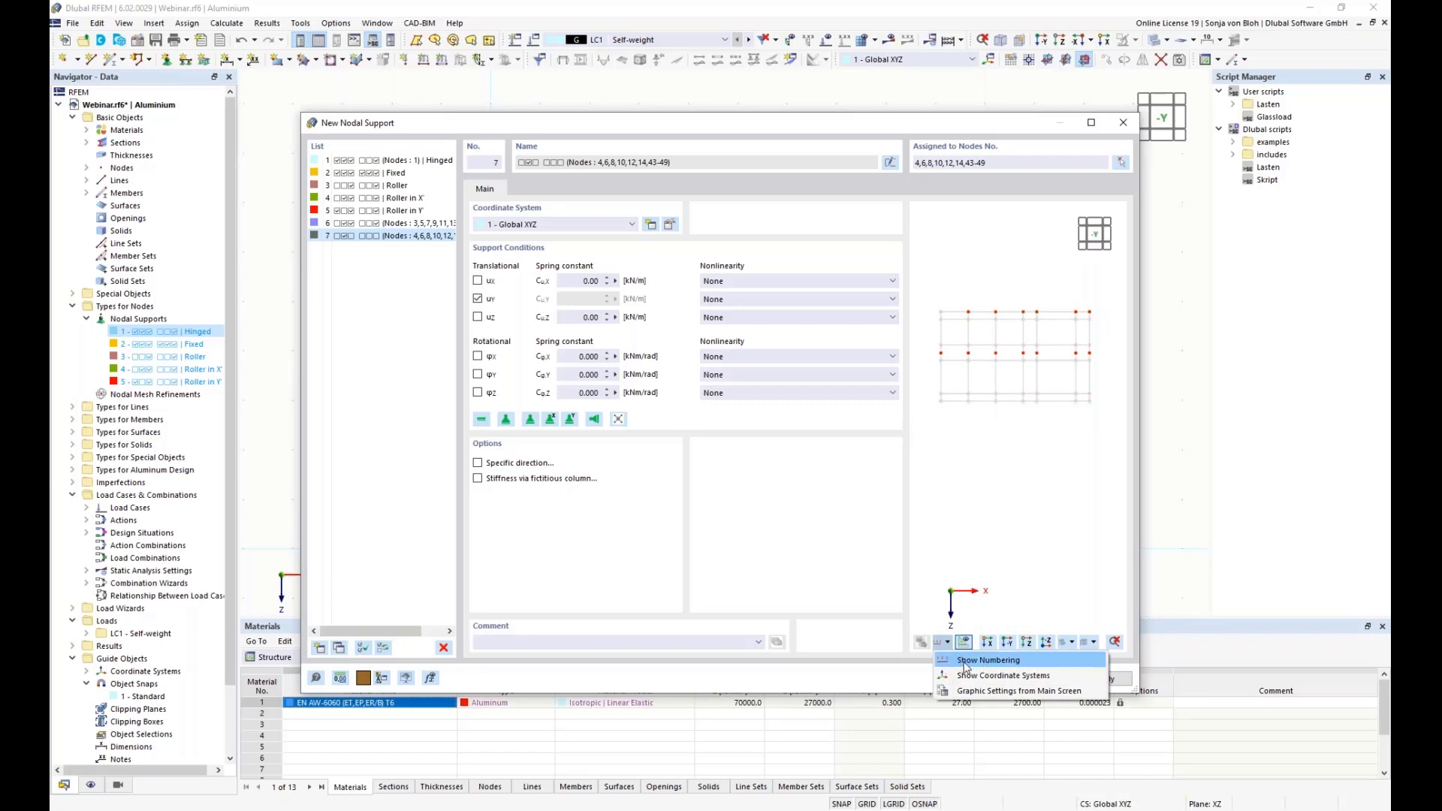
pyautogui.click(967, 661)
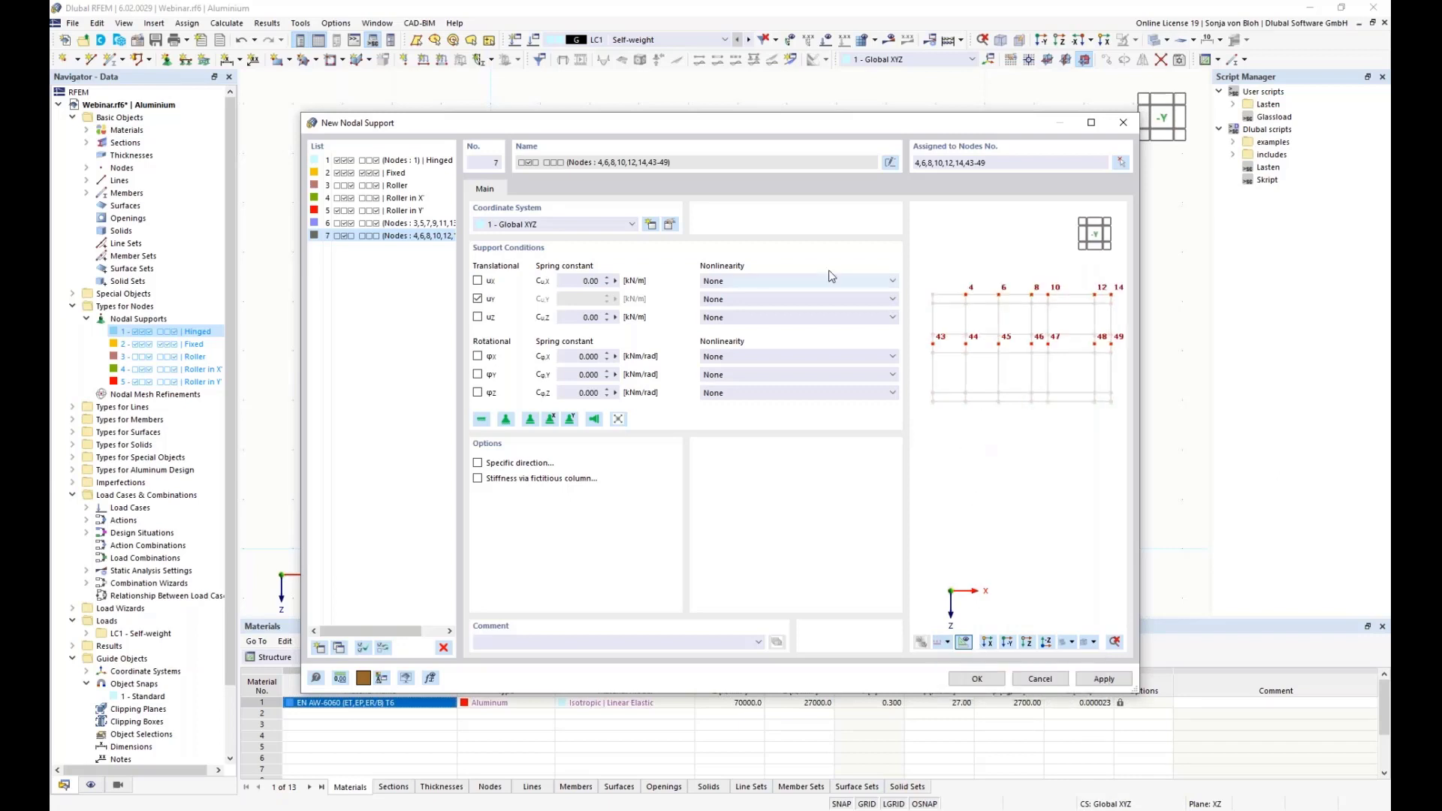
# Step: Create a nodal support restraining only uX and uY, assign it to the top node at X = 0, and accept the supports
pyautogui.click(320, 647)
pyautogui.click(478, 318)
pyautogui.click(478, 393)
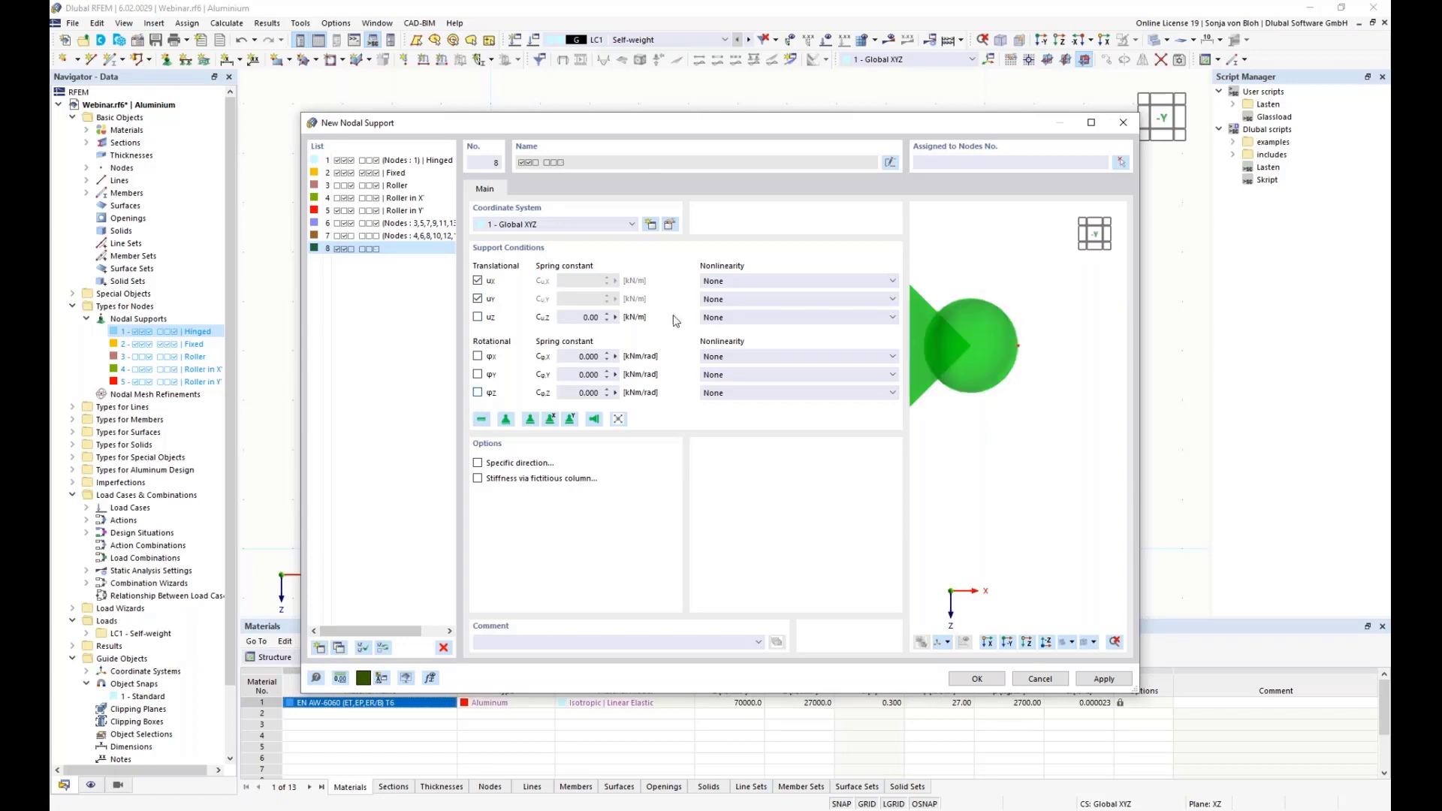
pyautogui.click(1123, 162)
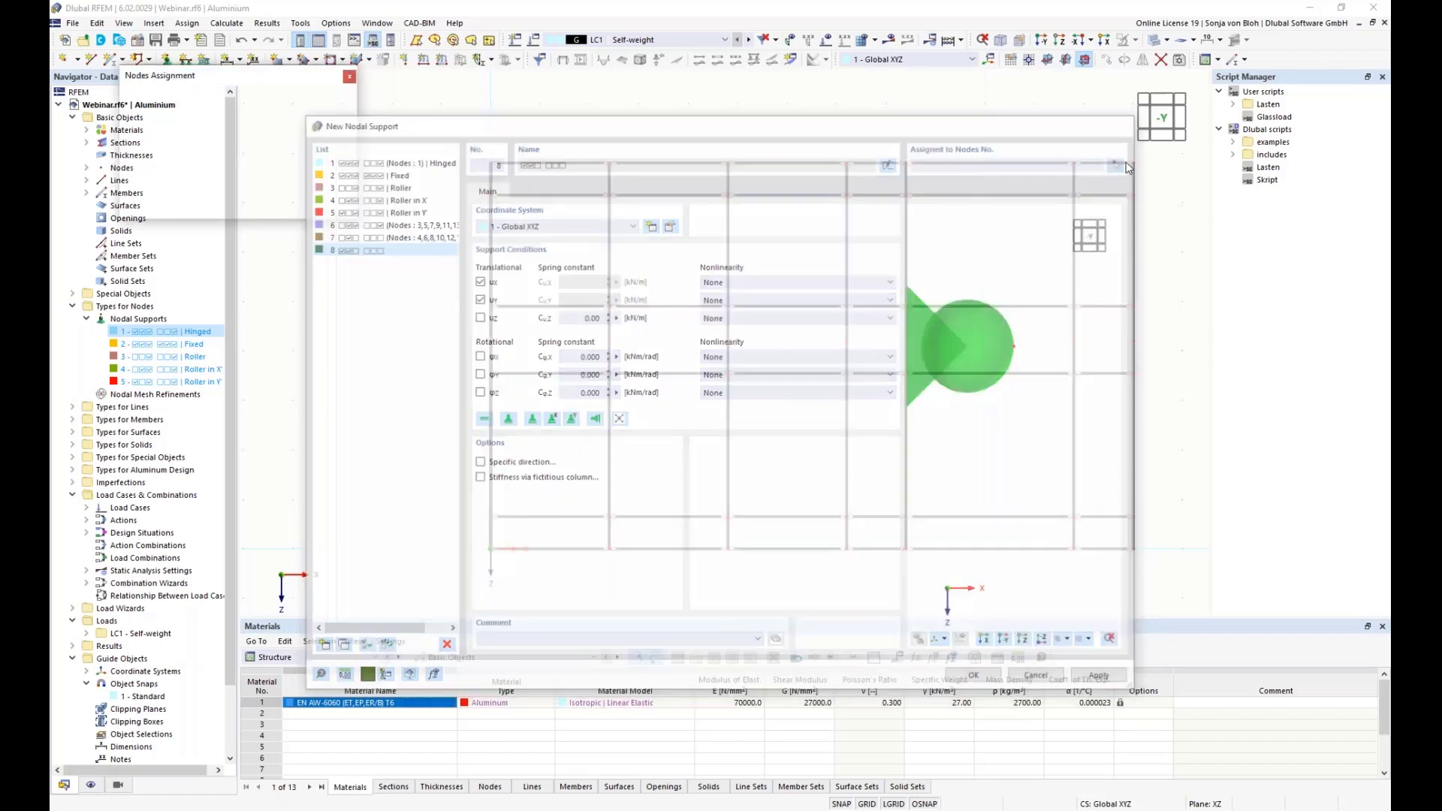
pyautogui.click(495, 165)
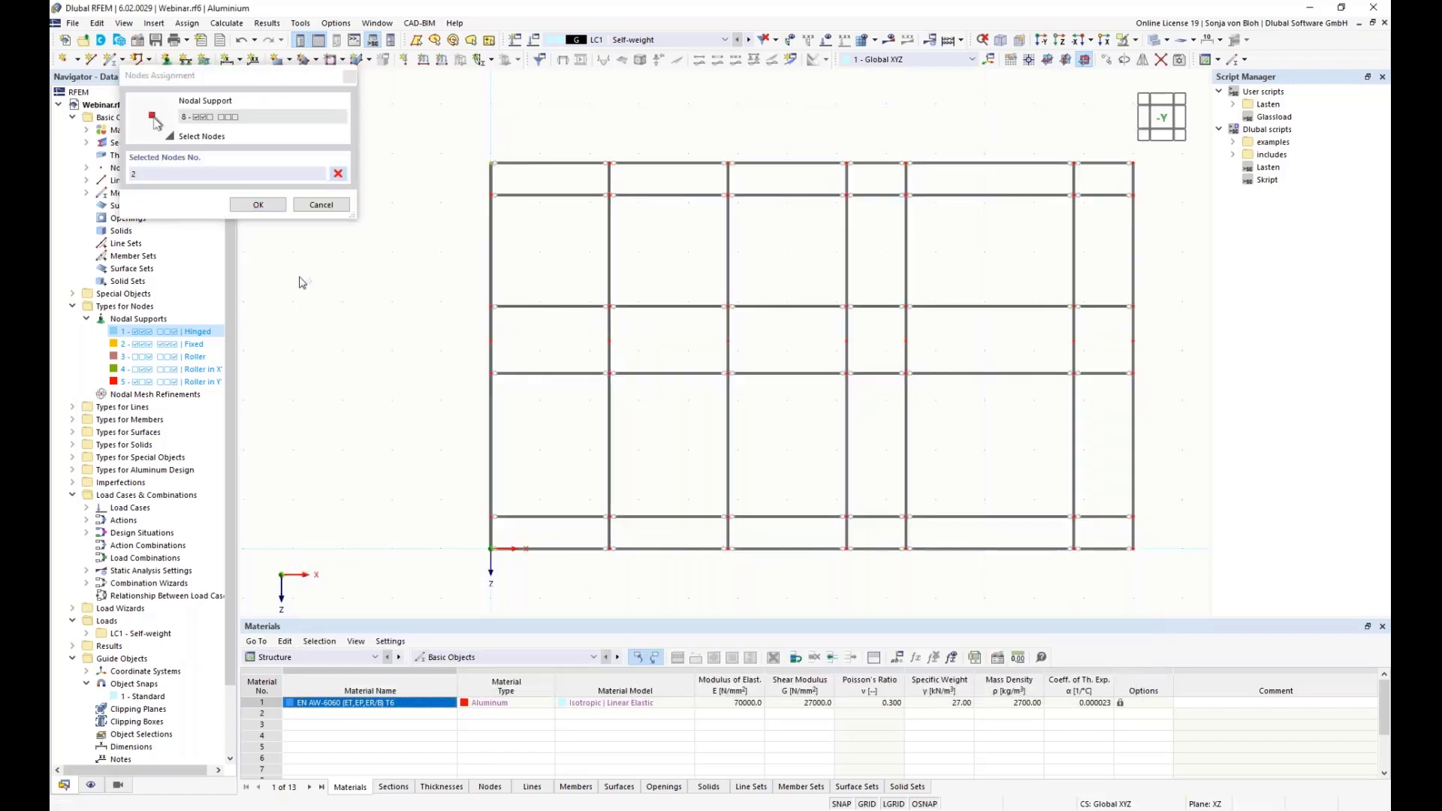
pyautogui.click(259, 206)
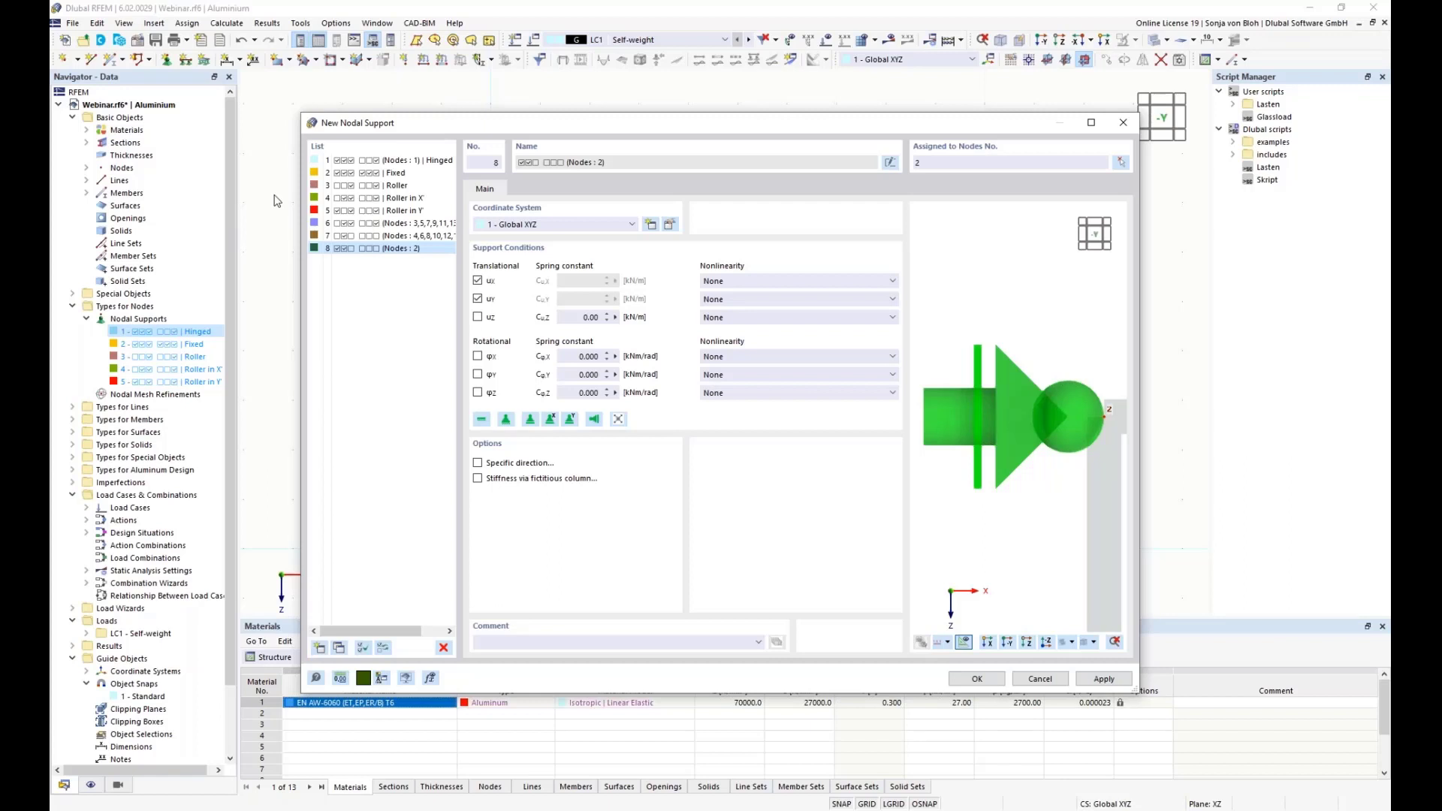
pyautogui.click(977, 680)
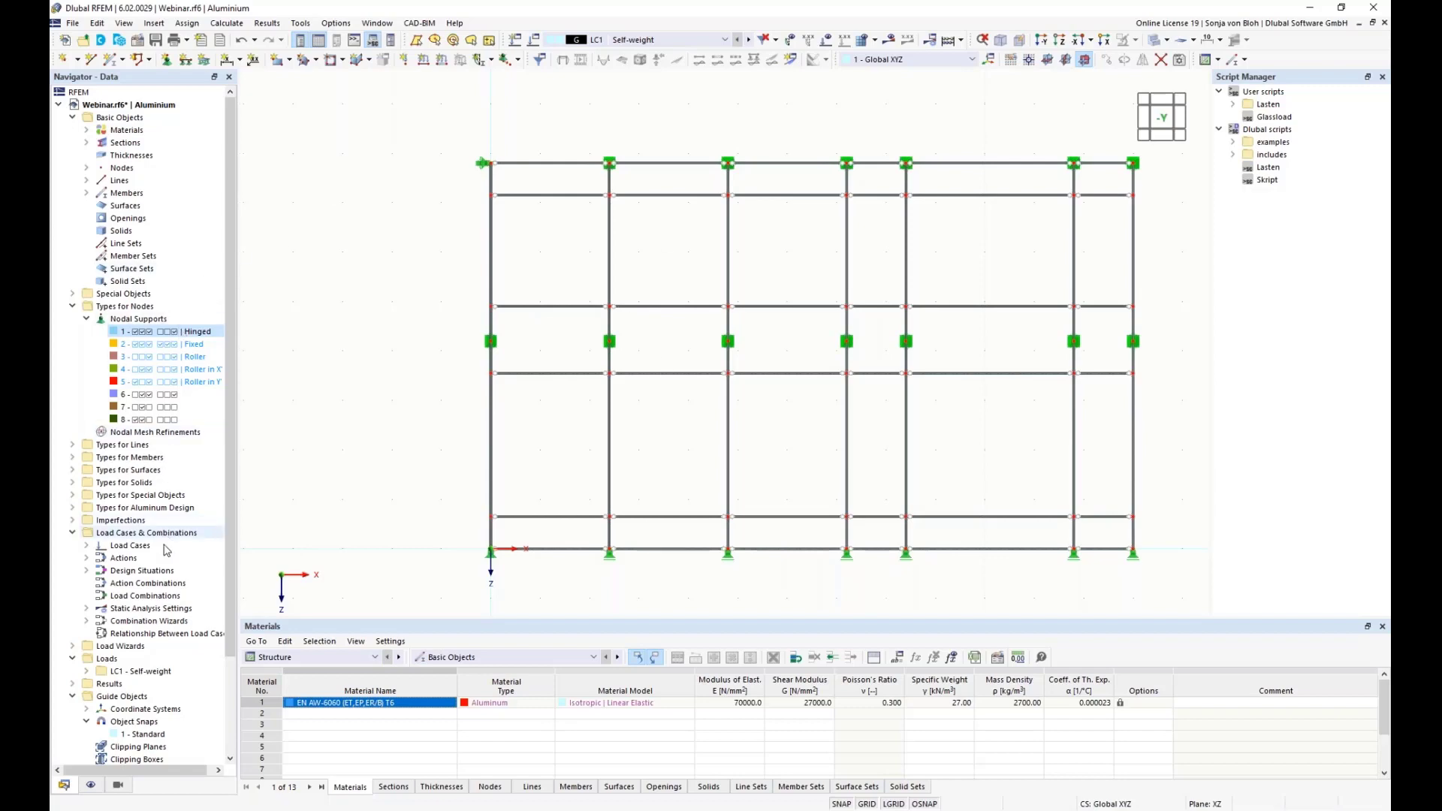
# Step: Review the self-weight load case's settings, keeping SA1 - Geometrically linear static analysis and the Permanent action category
pyautogui.click(86, 546)
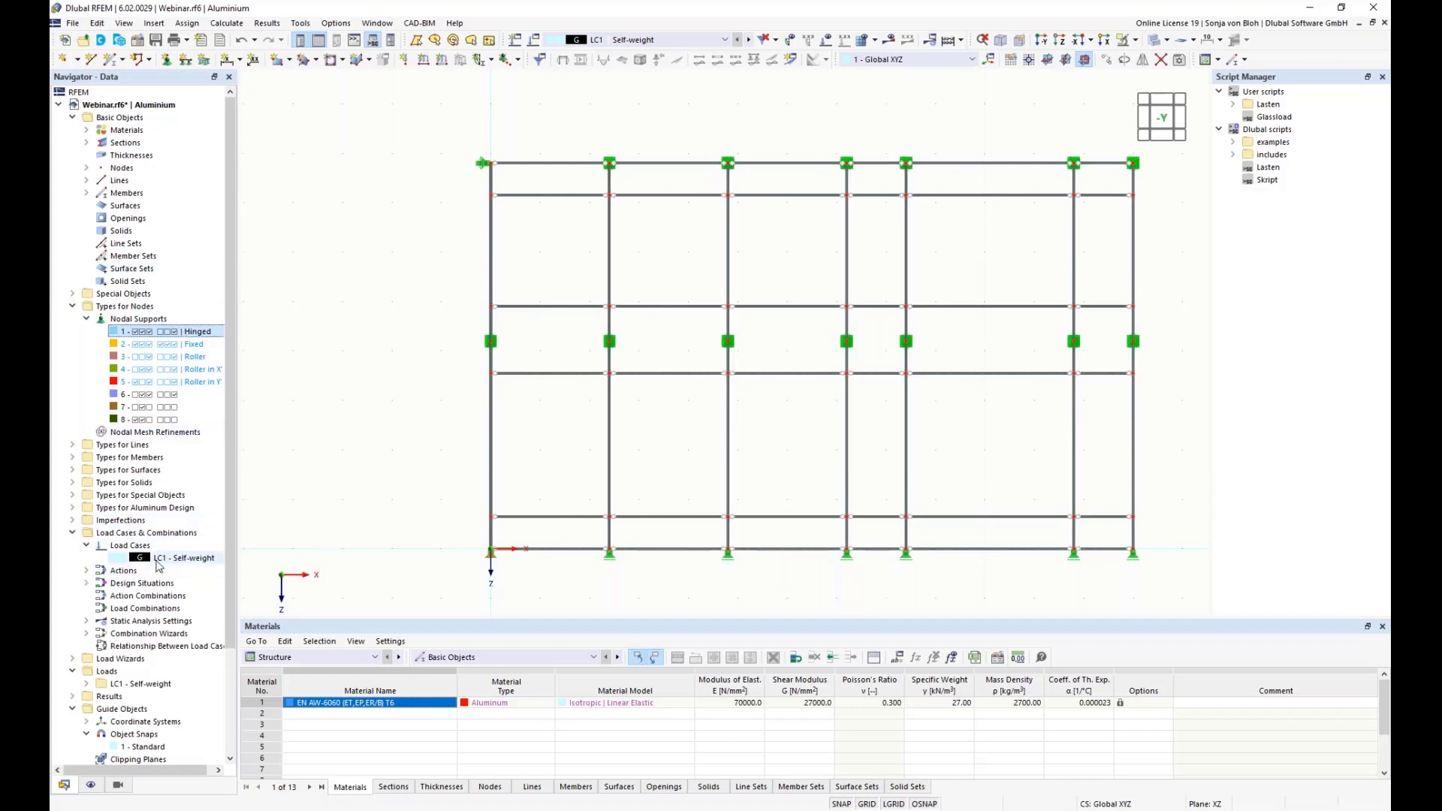
pyautogui.click(157, 559)
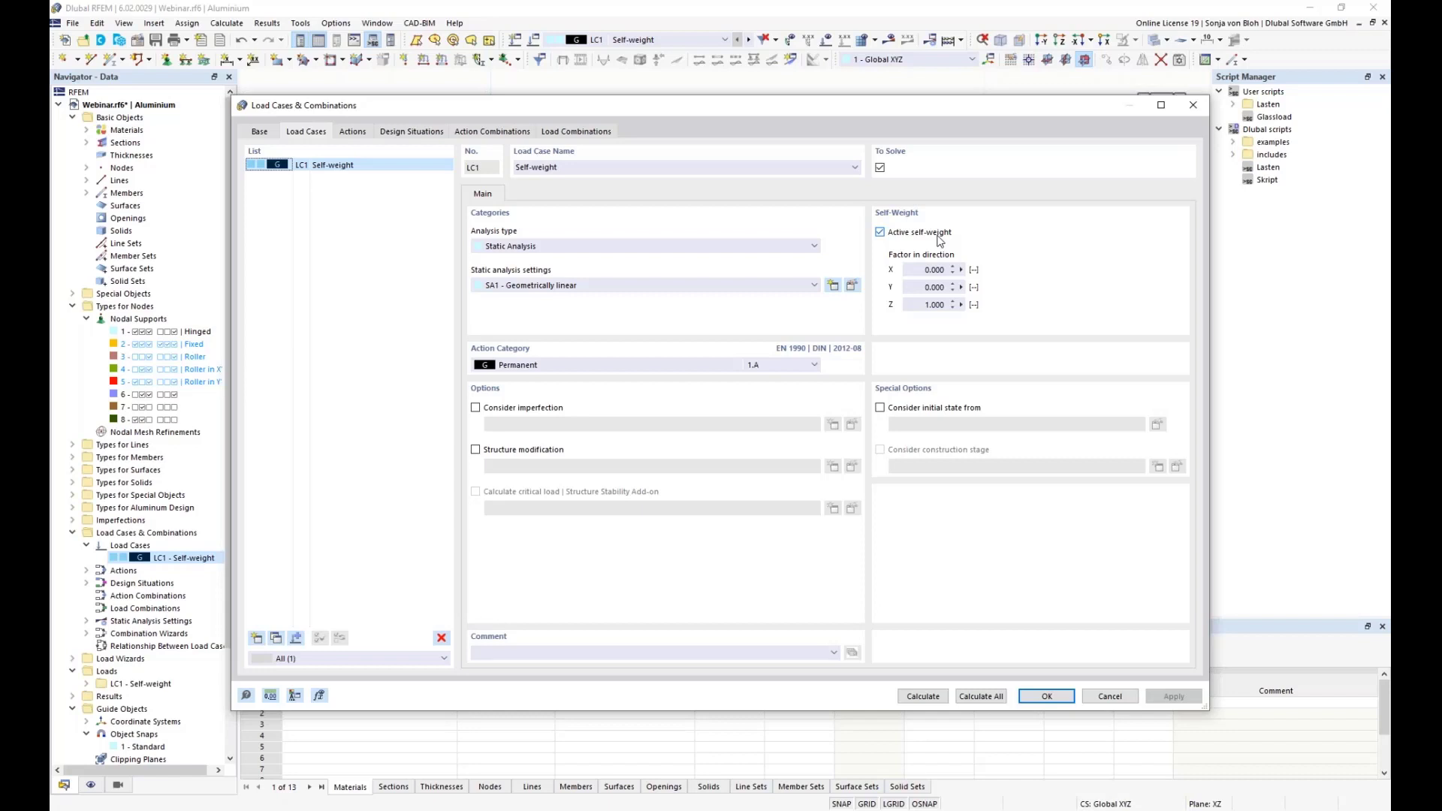
pyautogui.click(816, 287)
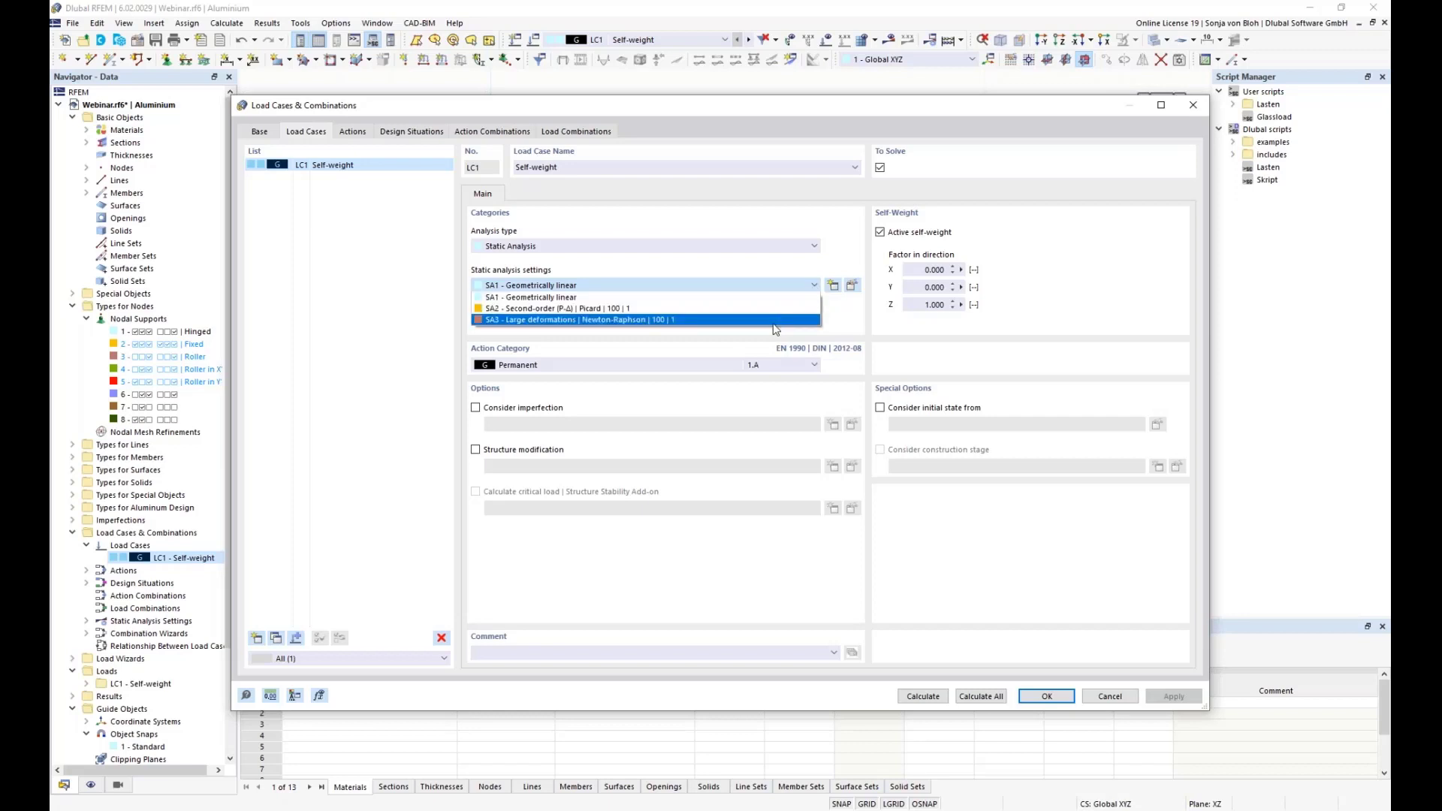
pyautogui.click(762, 298)
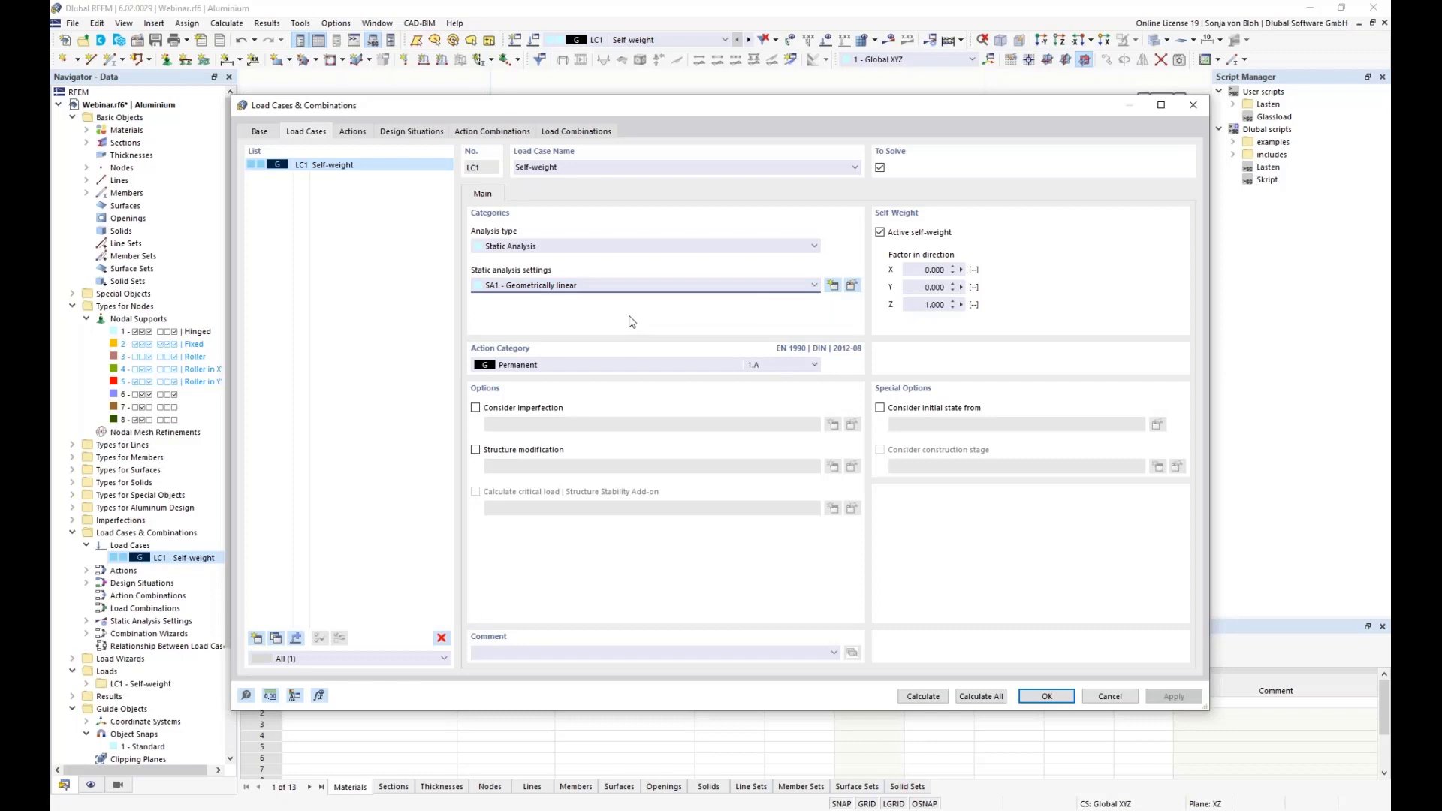
pyautogui.click(816, 366)
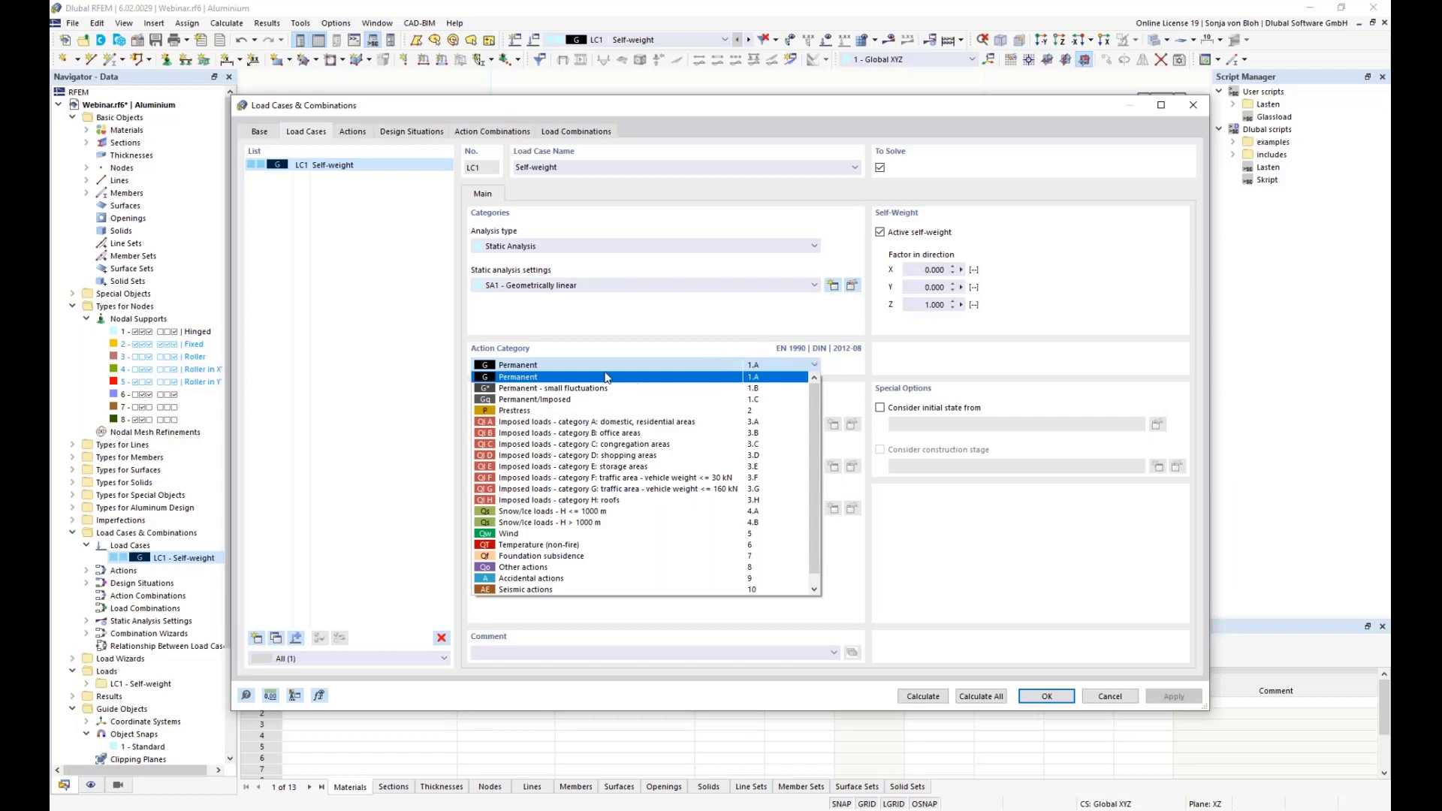
pyautogui.click(667, 355)
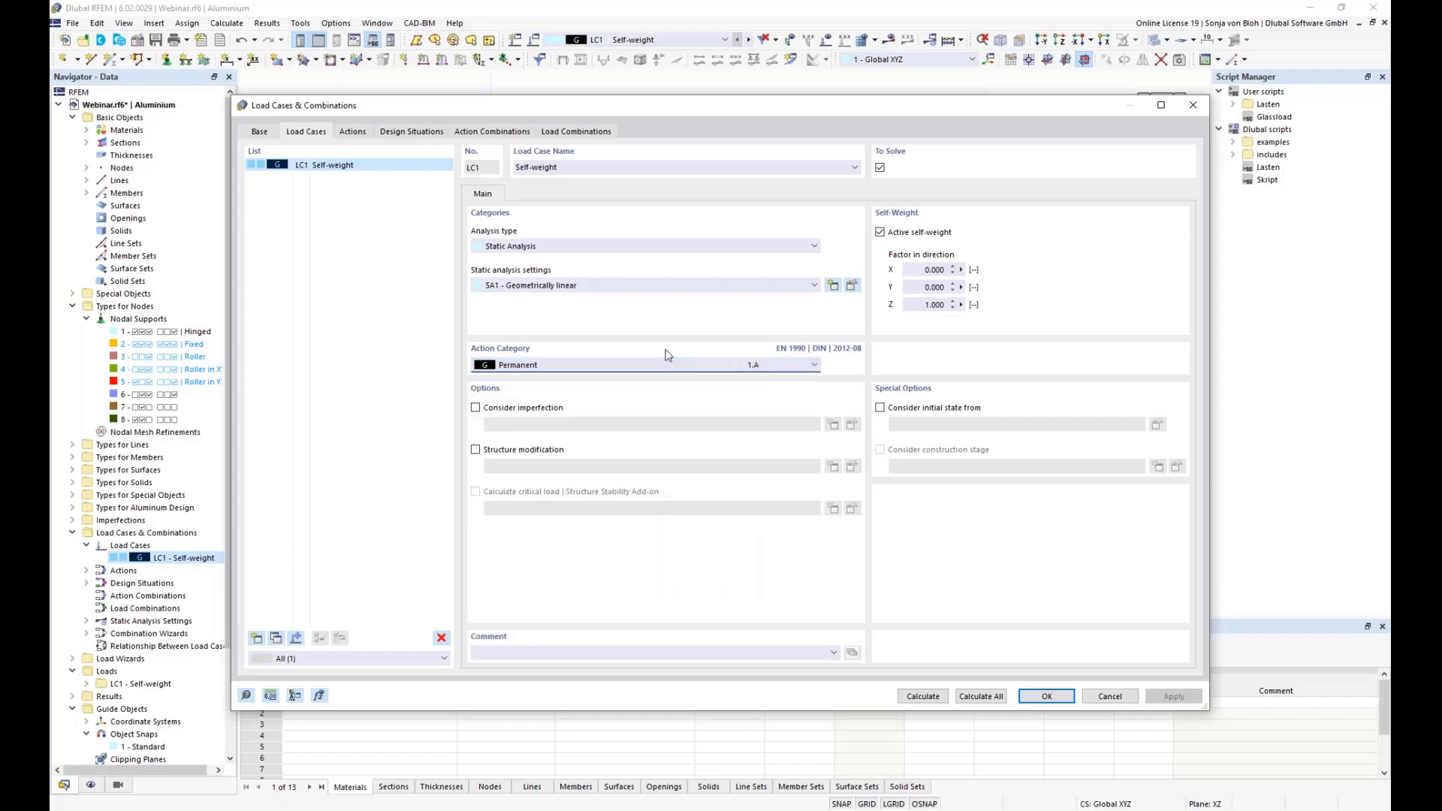
pyautogui.click(1046, 697)
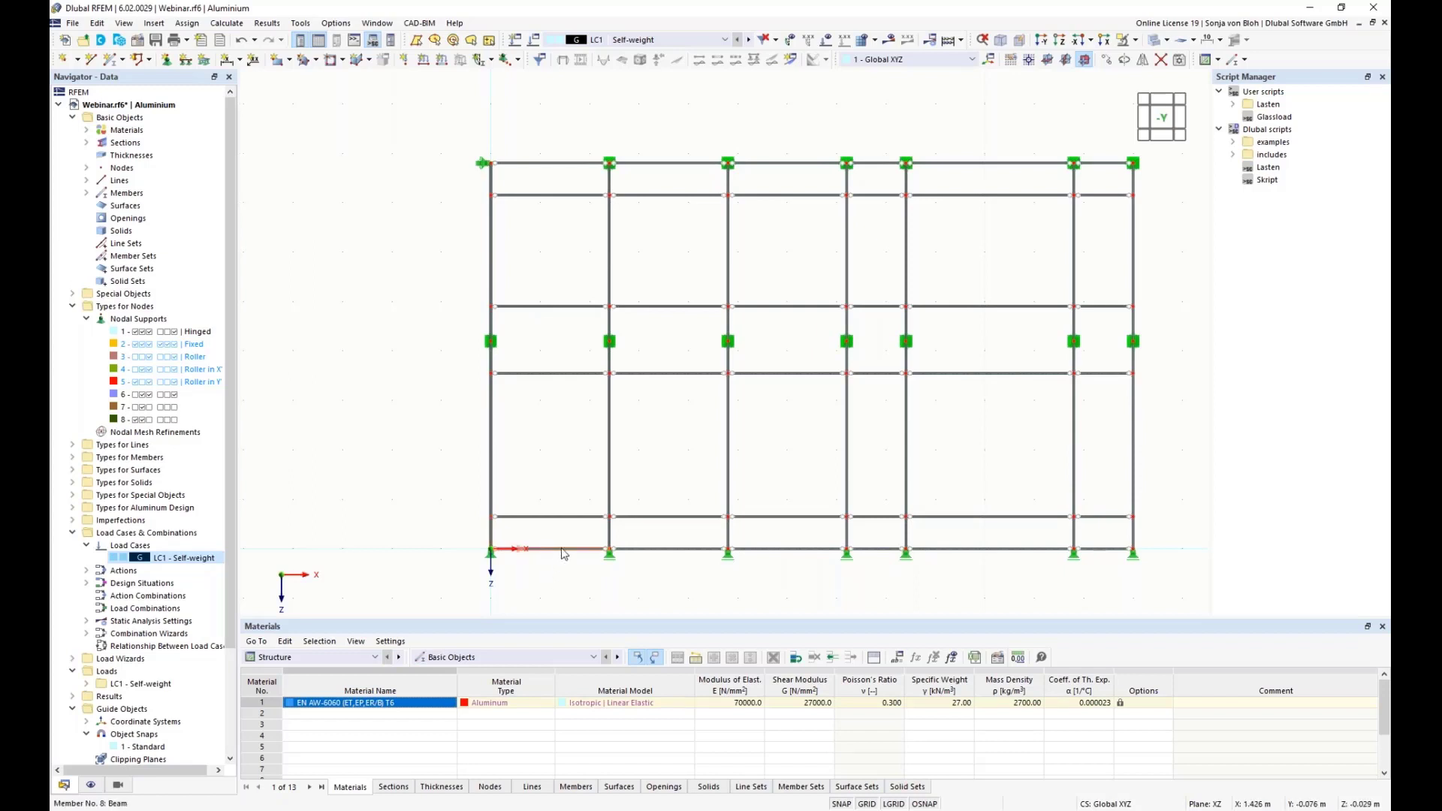
# Step: Check the lengths of the lowest members in the first bay and start a member force load with the Concentrated - 2 × distribution
pyautogui.moveTo(564, 554)
pyautogui.moveTo(490, 537)
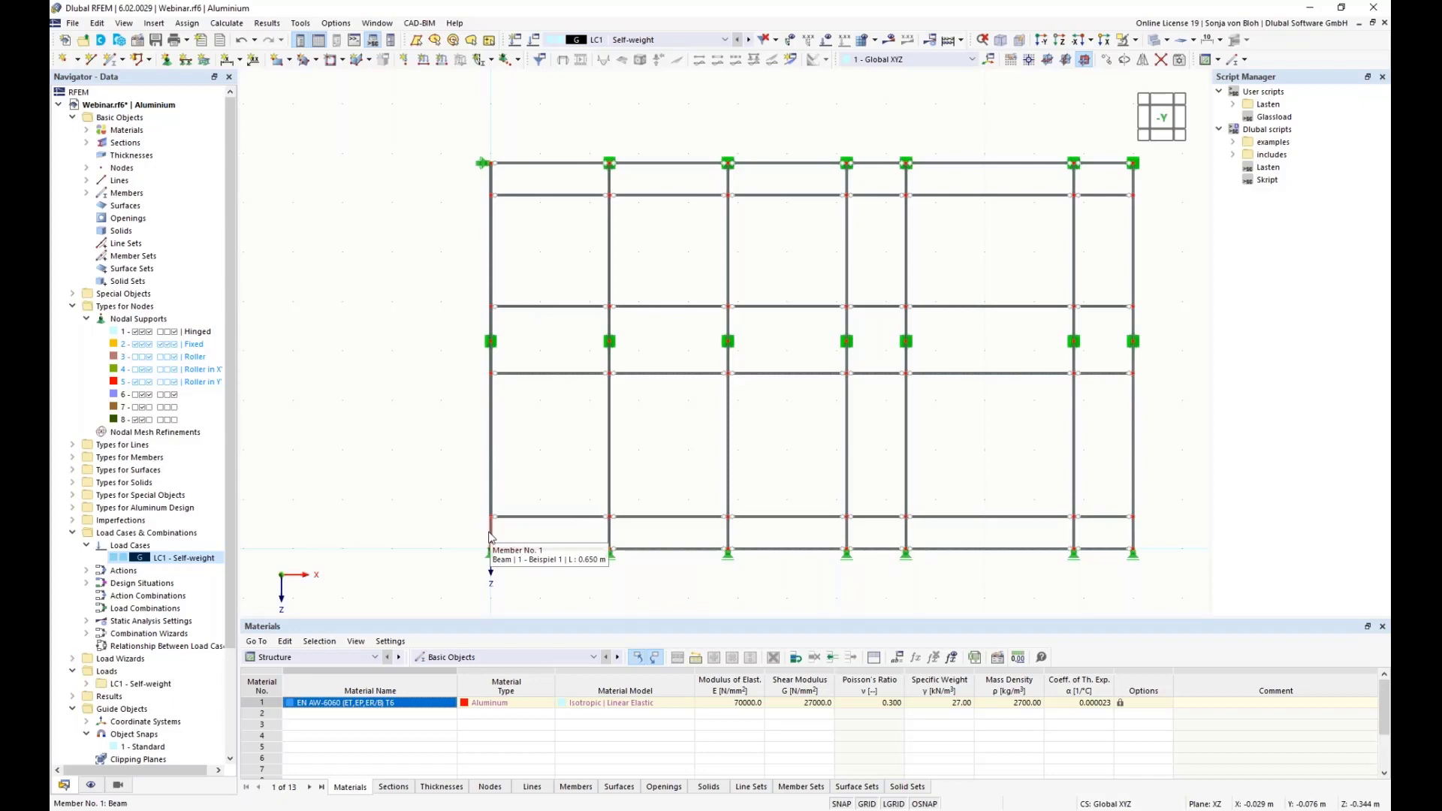
pyautogui.click(489, 537)
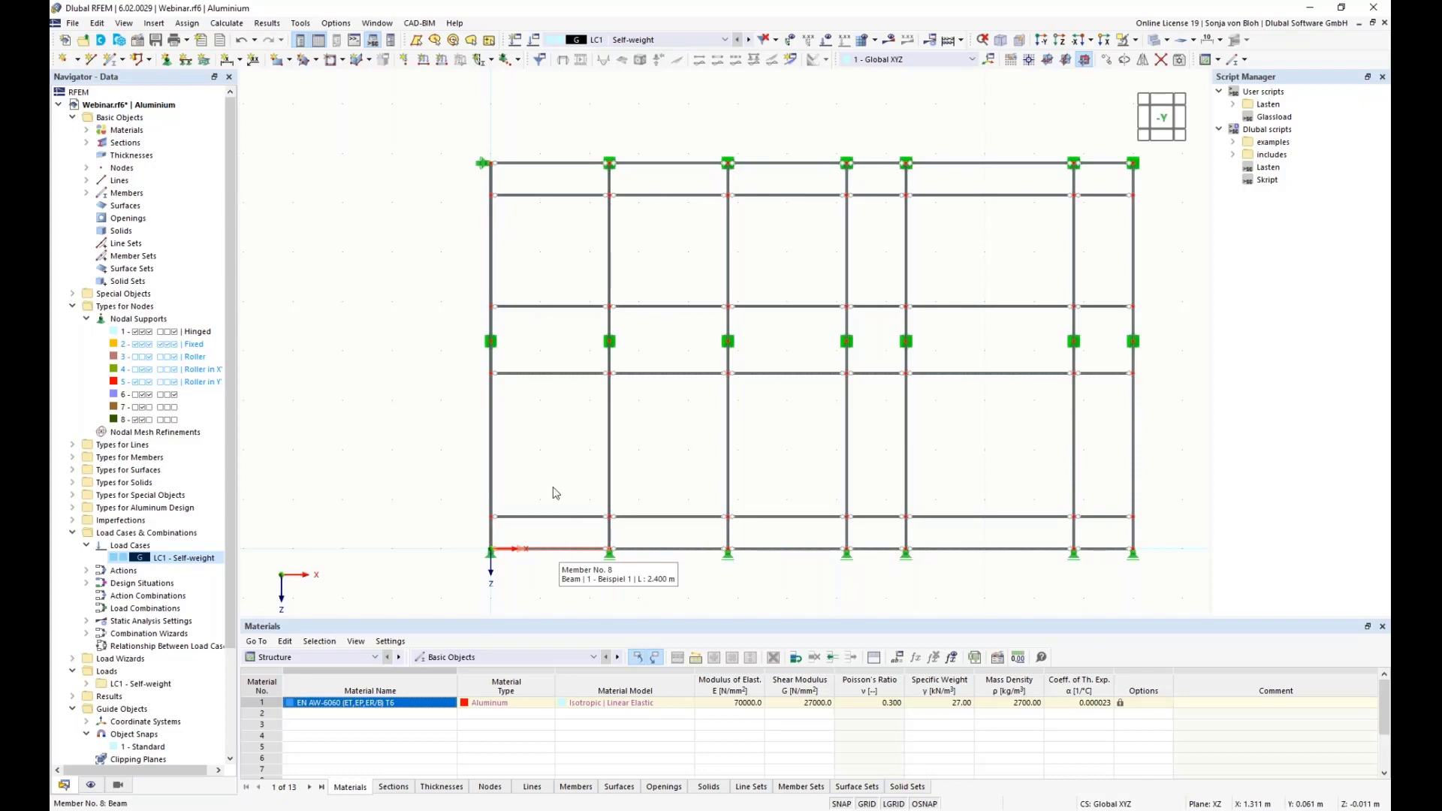
pyautogui.click(443, 66)
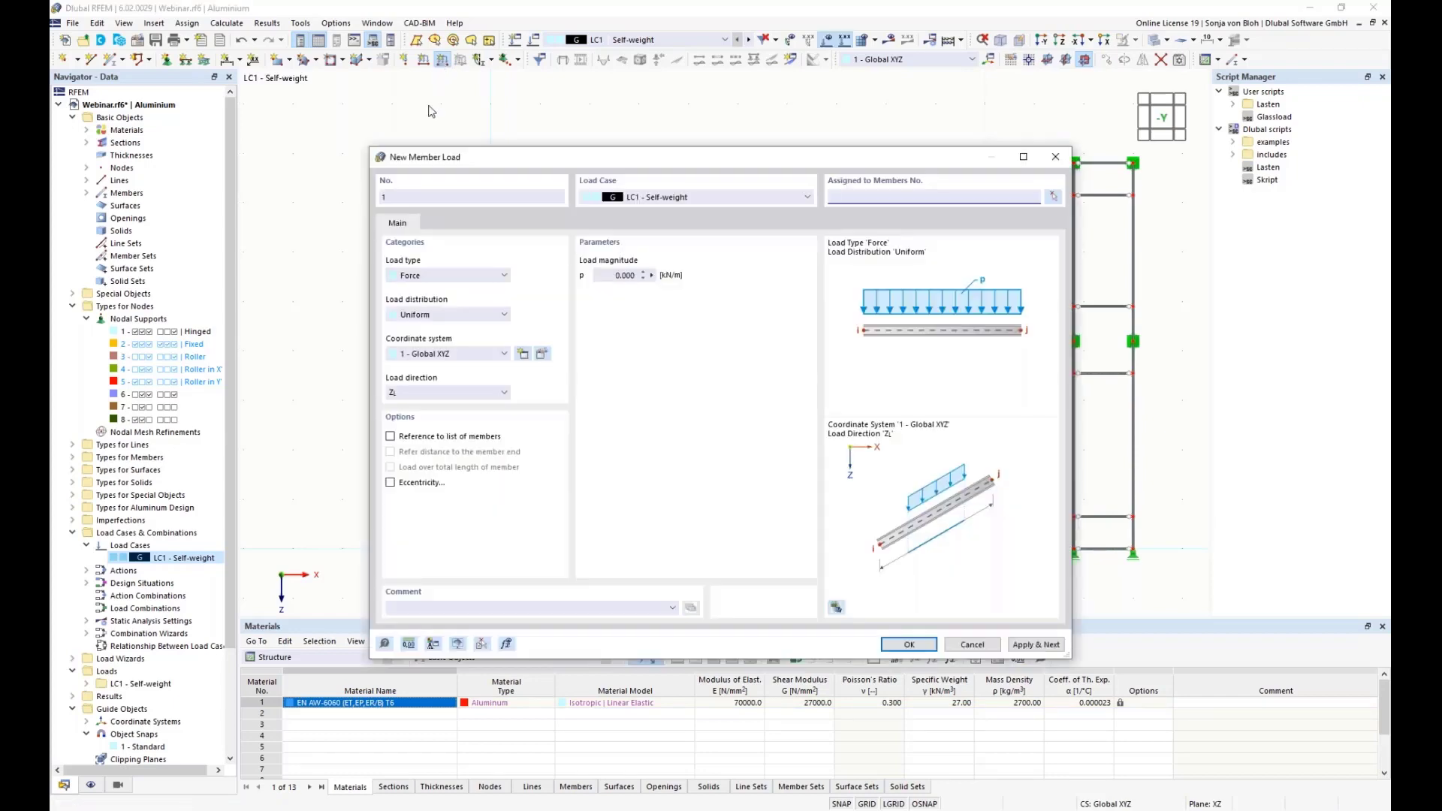
pyautogui.click(489, 315)
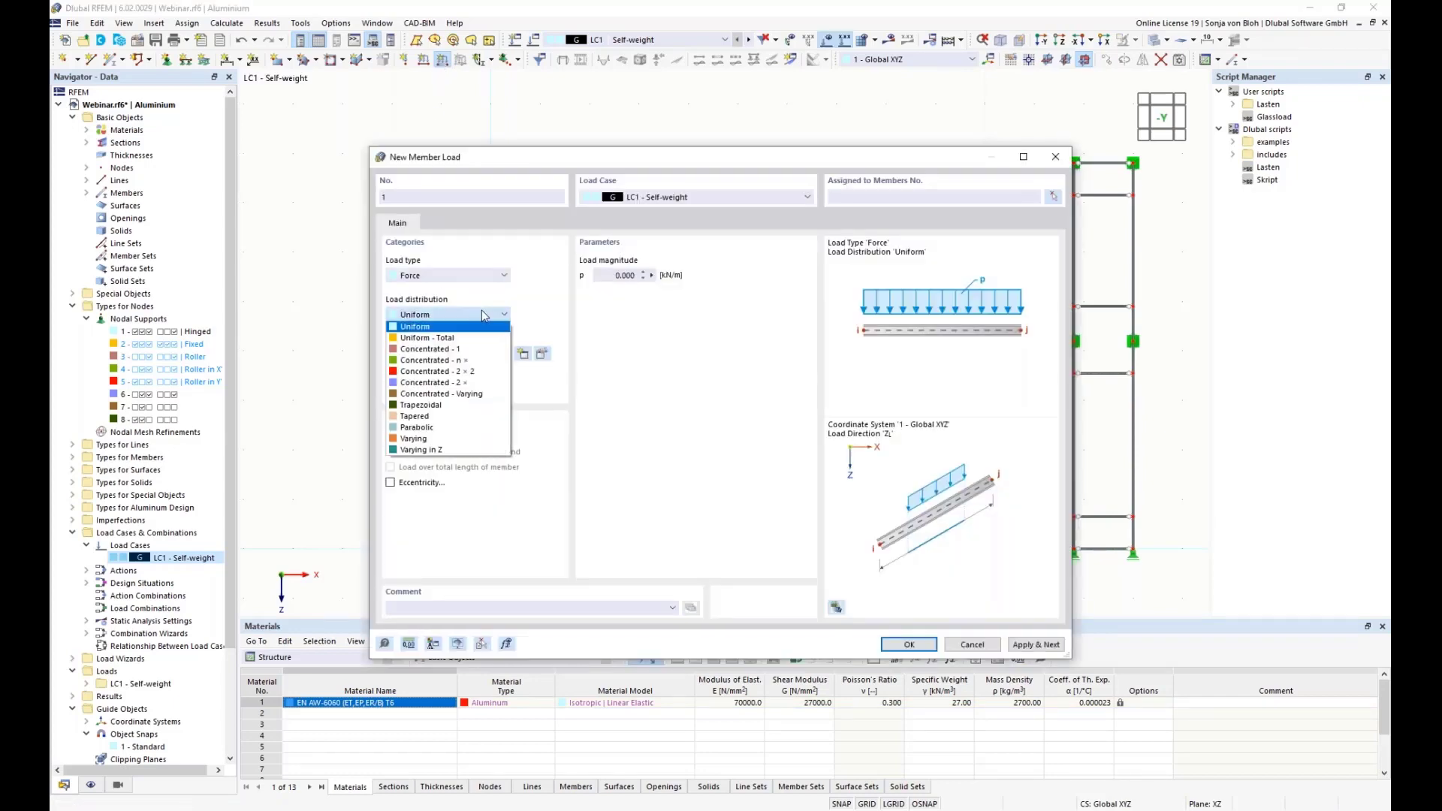
pyautogui.click(466, 384)
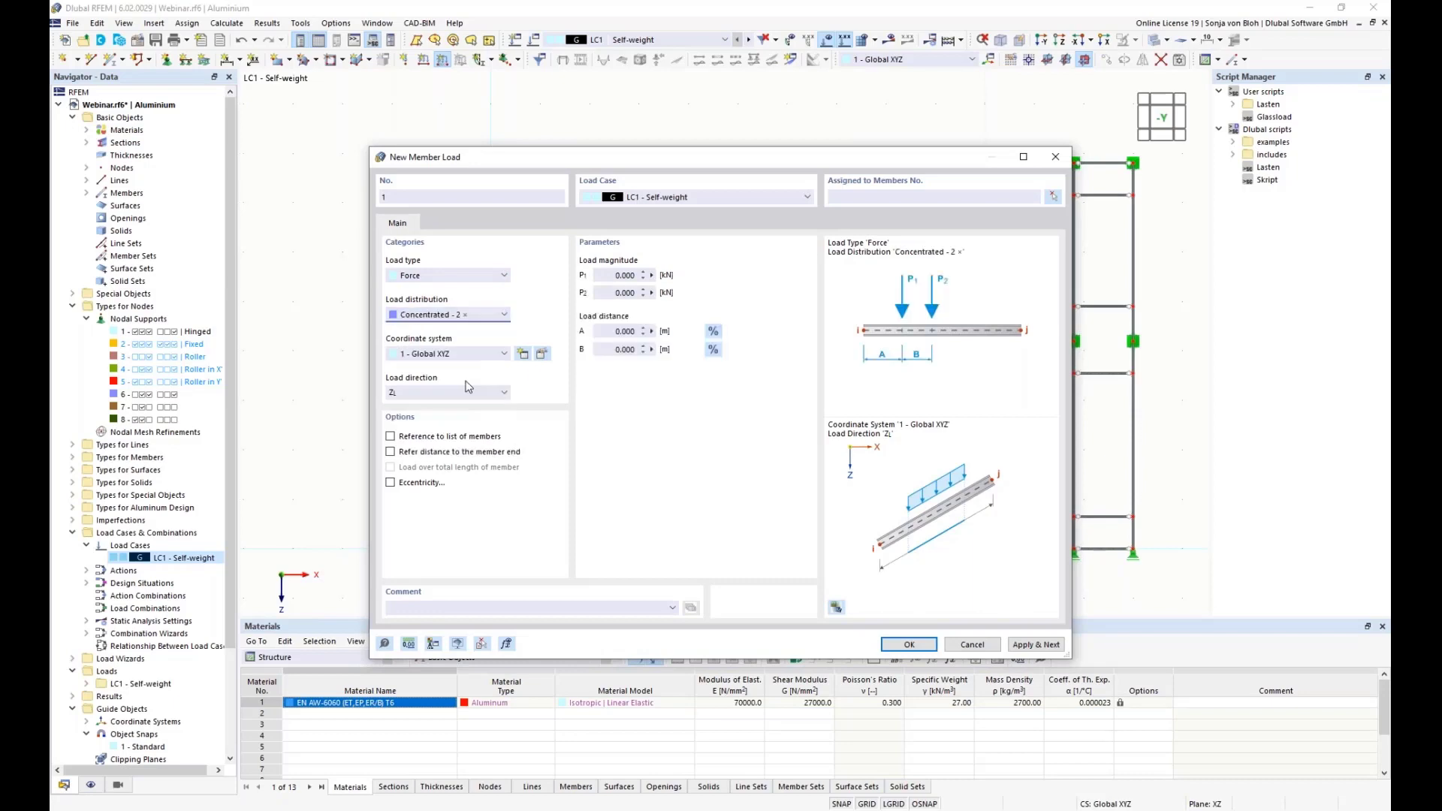
# Step: Set load magnitude P1 to 2,4*0,65*0,3/2 kN and P2 to 0.234 kN
pyautogui.click(600, 275)
pyautogui.write('2,4')
pyautogui.write('*')
pyautogui.write('0,65')
pyautogui.write('*')
pyautogui.write('0,3')
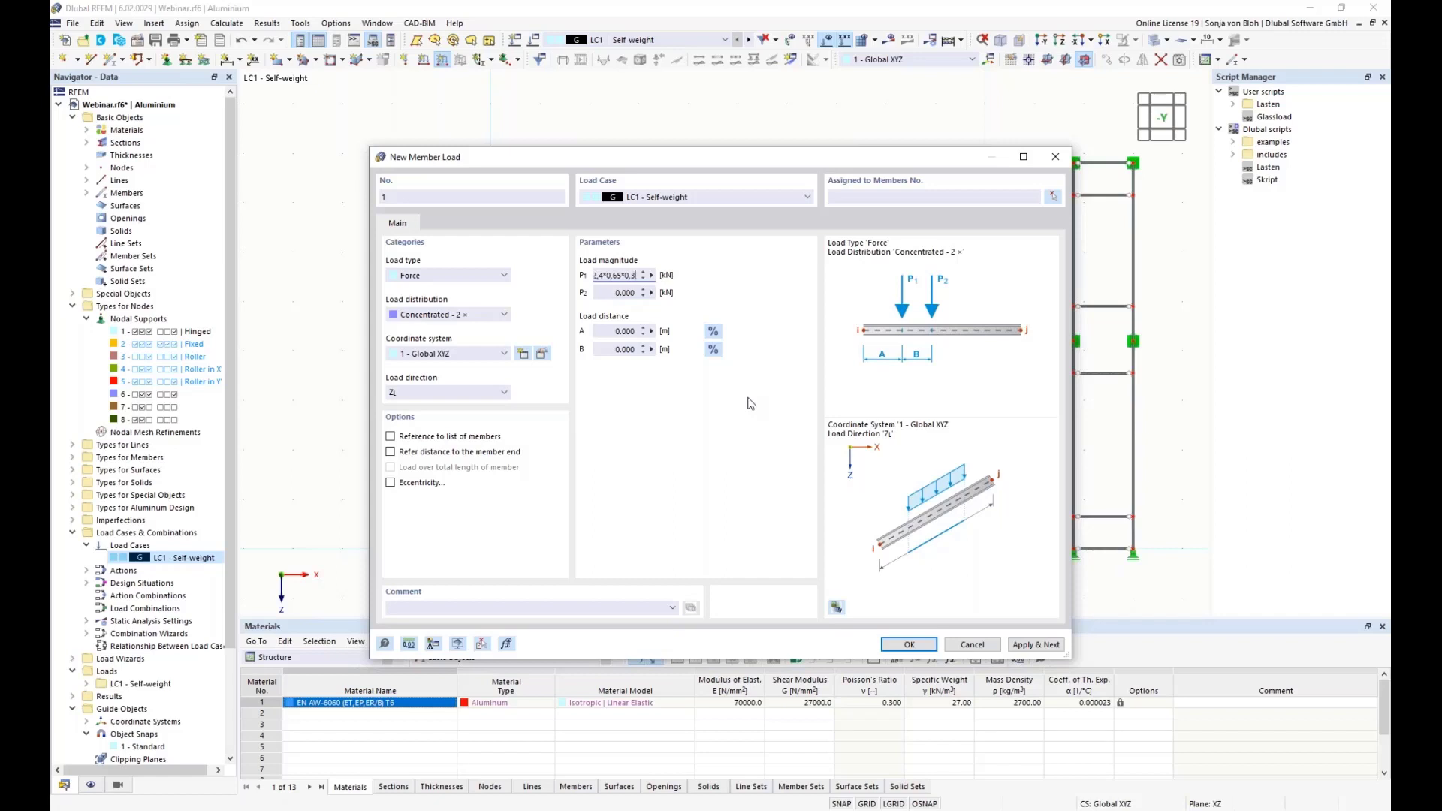
pyautogui.write('/')
pyautogui.write('2')
pyautogui.click(616, 293)
pyautogui.moveTo(605, 295); pyautogui.dragTo(670, 298)
pyautogui.write('0,234')
# Step: Set load distance A to 0.15 m and distance B to 2.1 m
pyautogui.click(606, 331)
pyautogui.write('0,15')
pyautogui.press('Tab')
pyautogui.write('2,4')
pyautogui.write('0,15')
pyautogui.click(622, 335)
# Step: Enable force eccentricity referenced to the shear center, with an ez offset of 120 mm at the member start
pyautogui.click(391, 482)
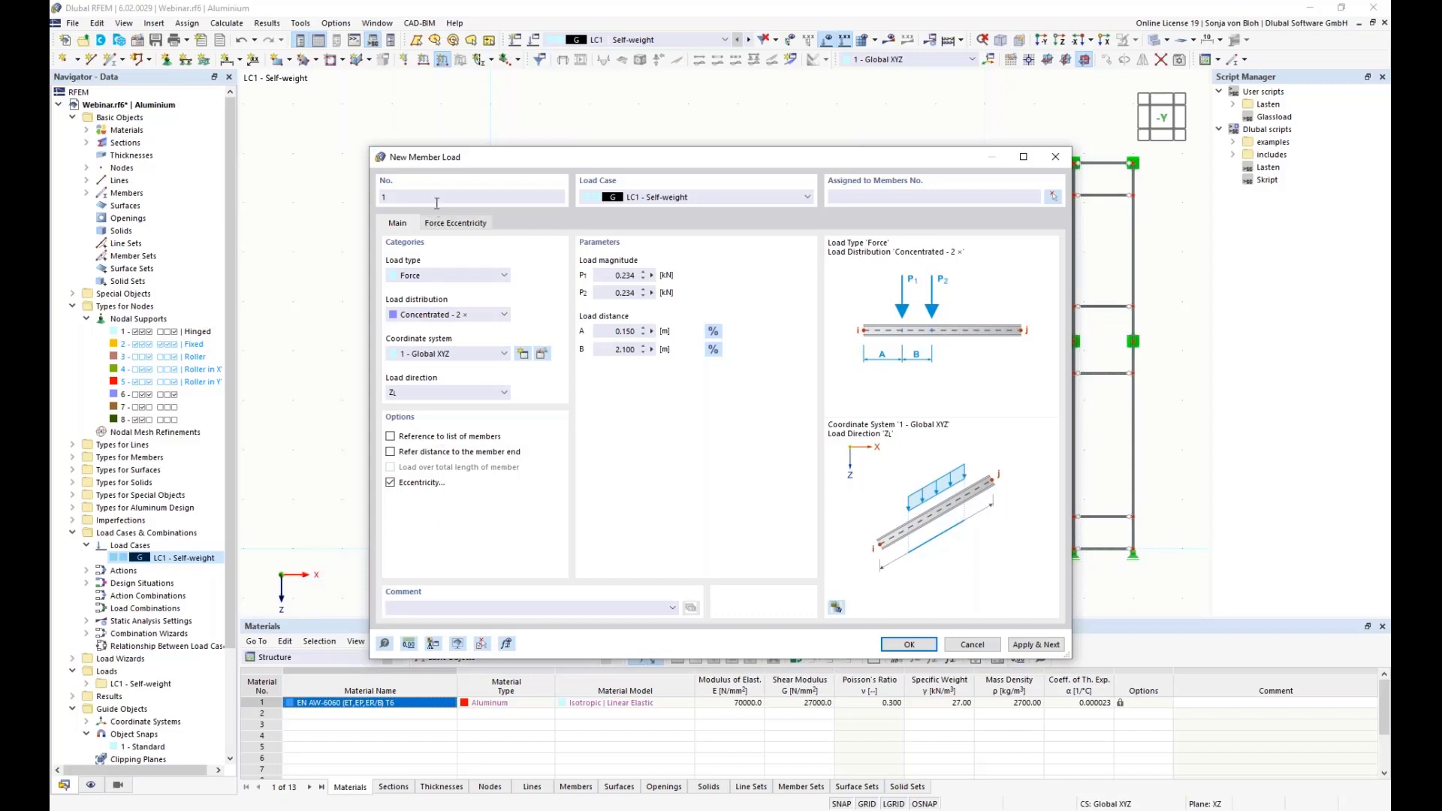
pyautogui.click(452, 224)
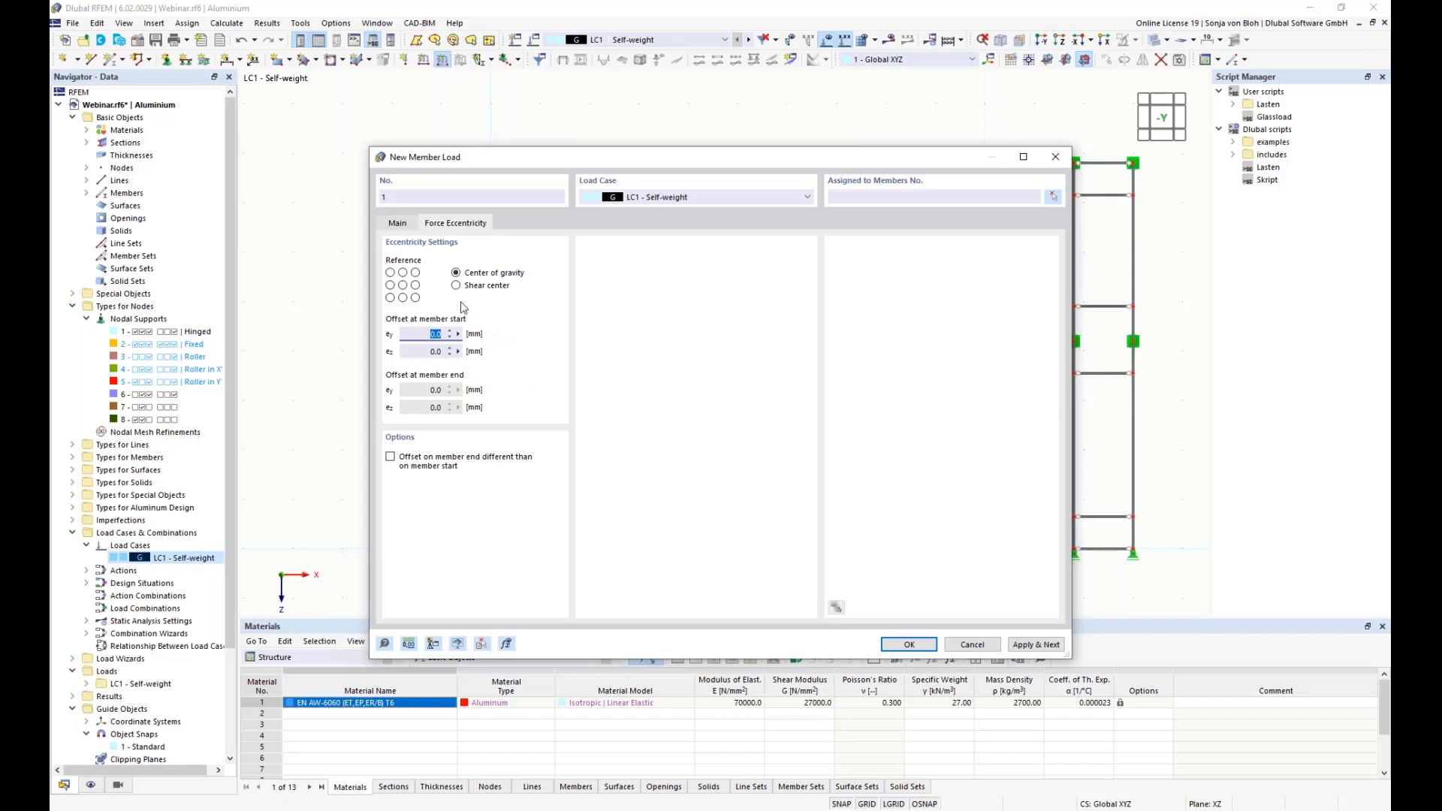
pyautogui.click(456, 286)
pyautogui.click(424, 351)
pyautogui.write('120')
# Step: Accept the member load and assign it to the lowest horizontal member of the first bay, starting at X = 0
pyautogui.click(910, 644)
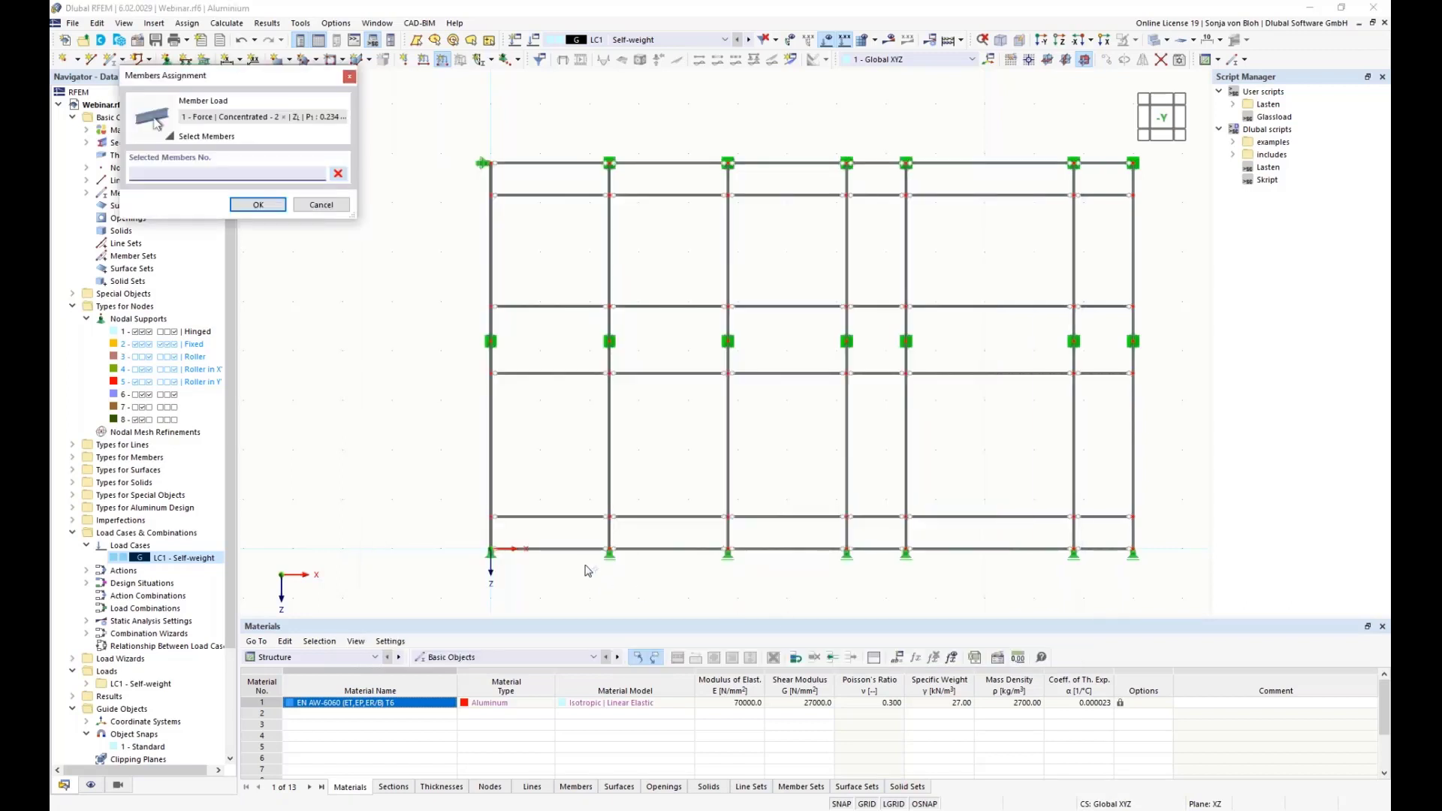
pyautogui.click(565, 555)
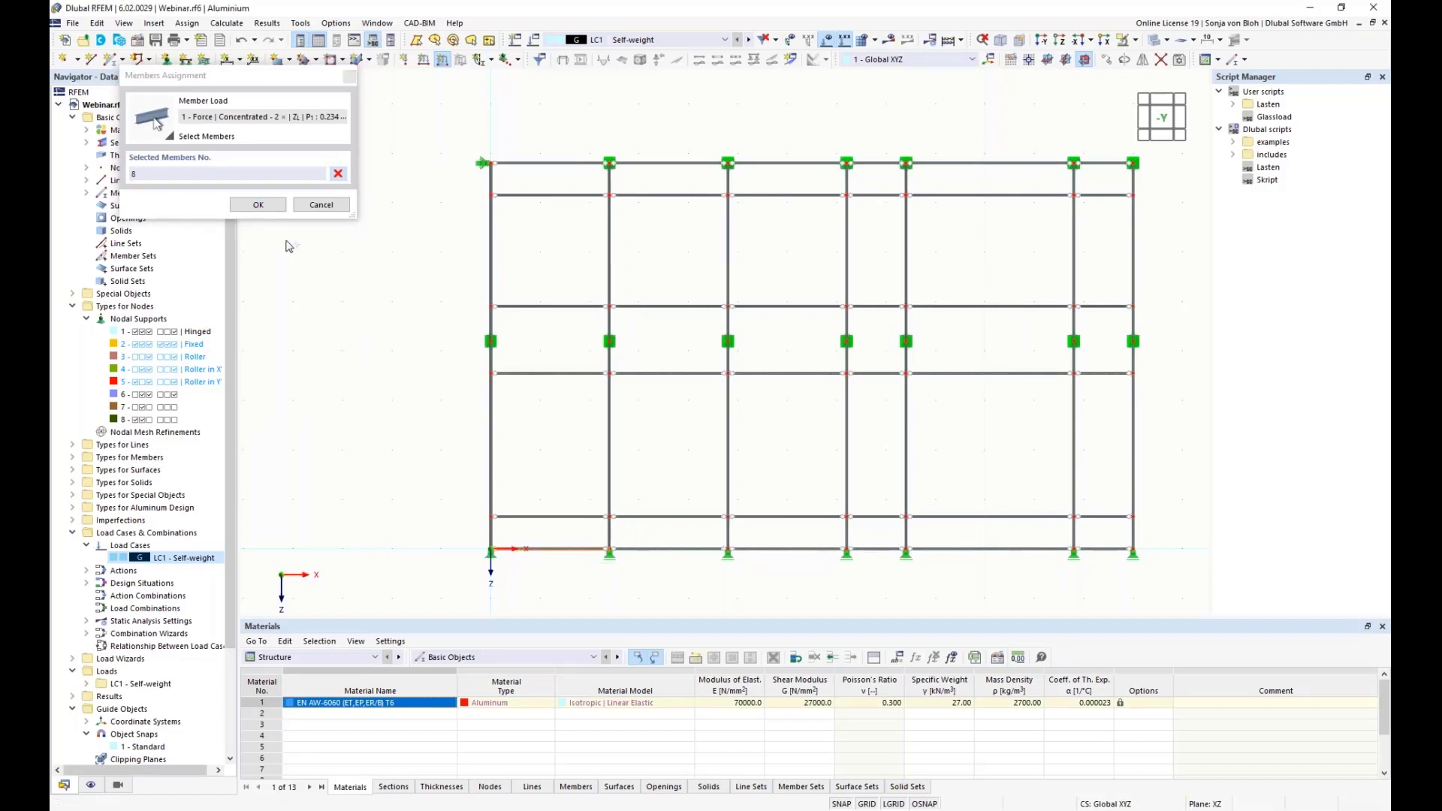
pyautogui.click(258, 205)
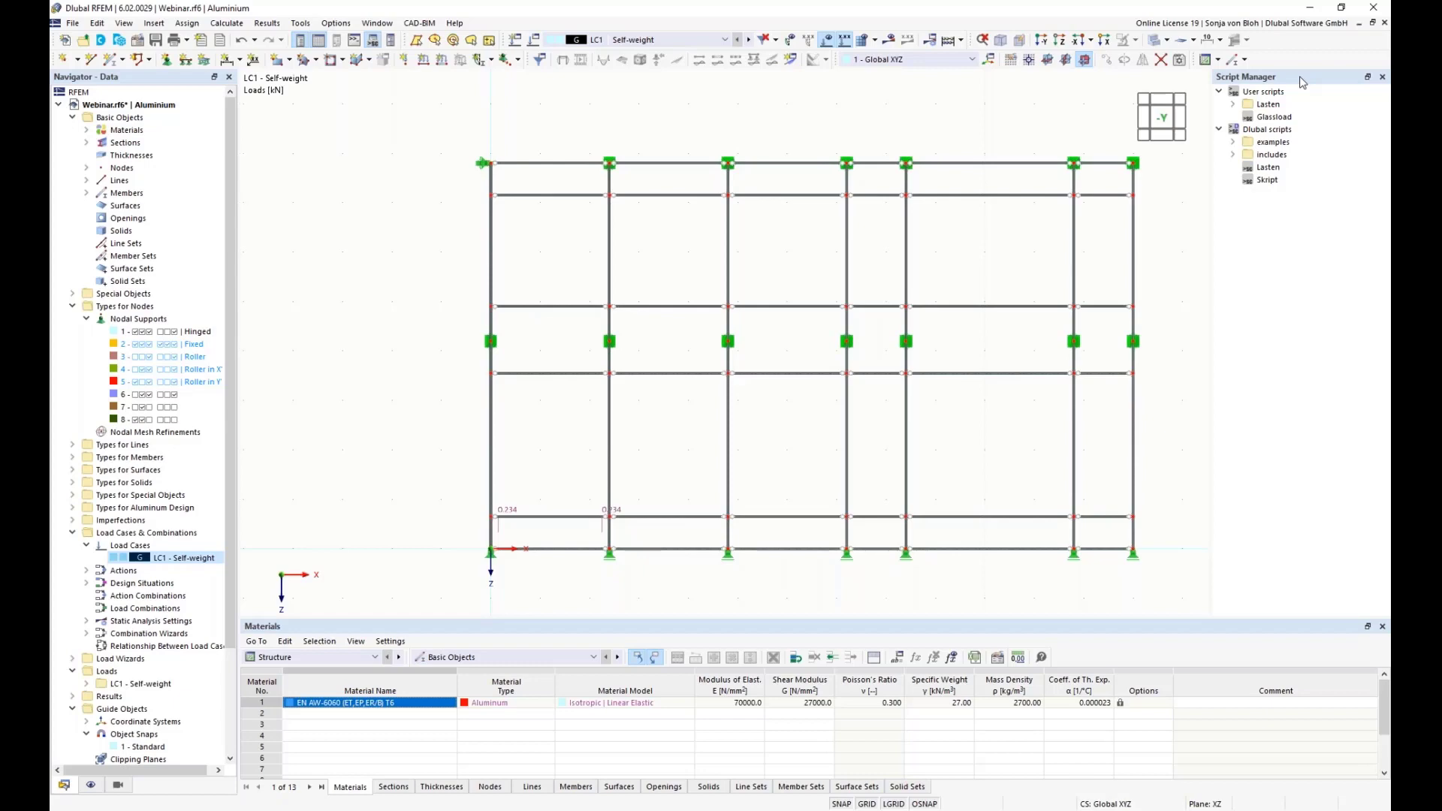
# Step: Open the Glassload script's properties in Notepad++ and examine the load case argument's name, default value and label beside the Glassload.png dialog image
pyautogui.rightClick(1277, 93)
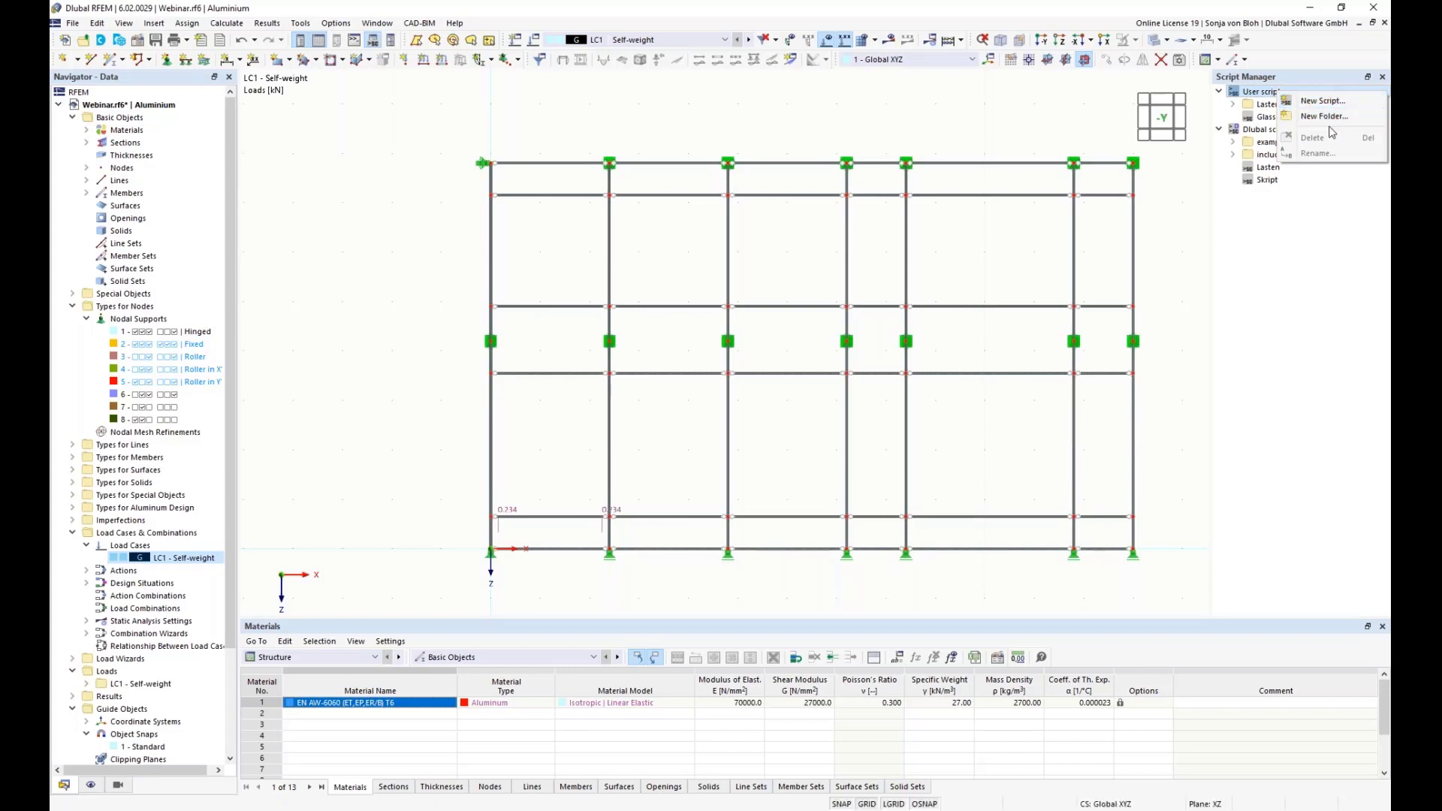
pyautogui.click(1311, 314)
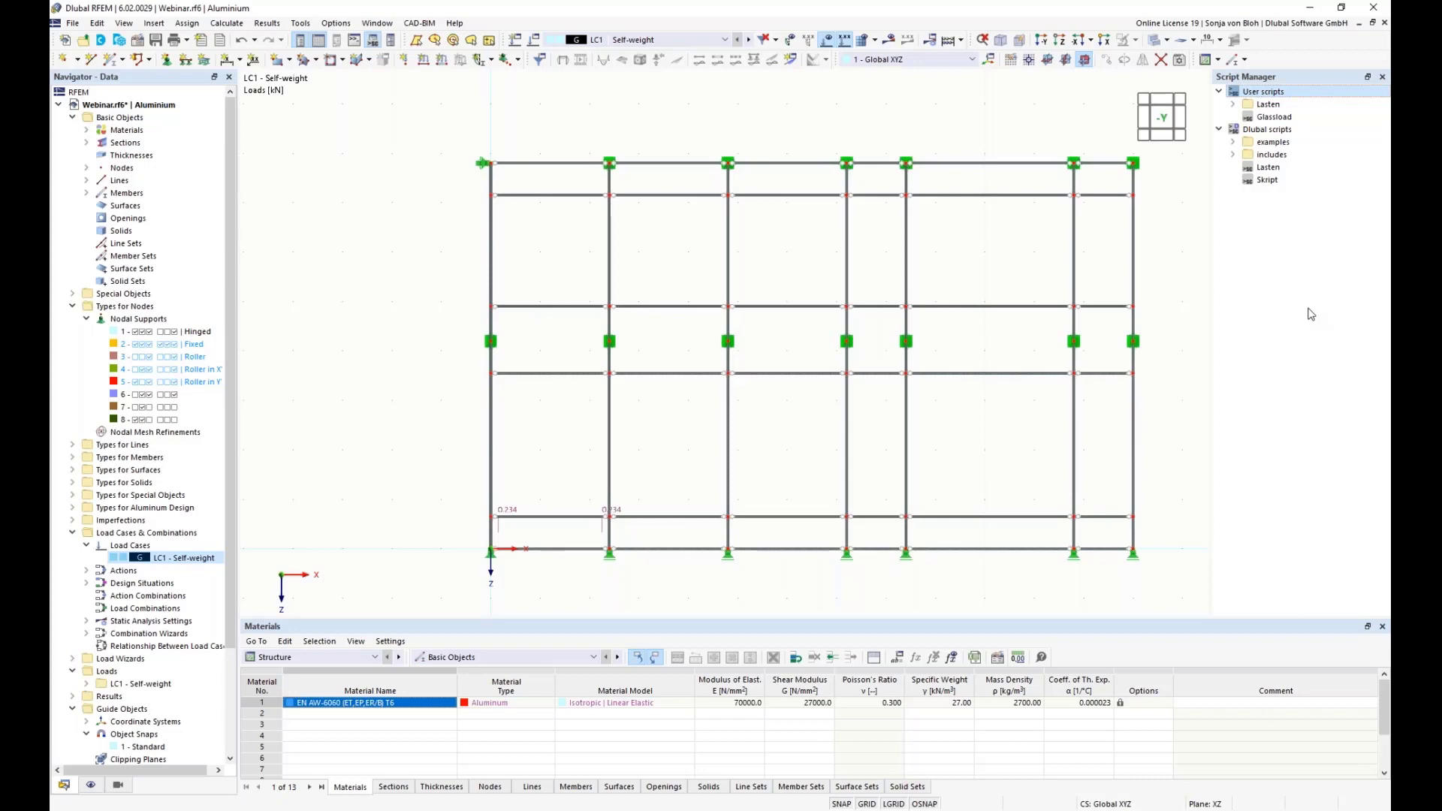
pyautogui.rightClick(1286, 119)
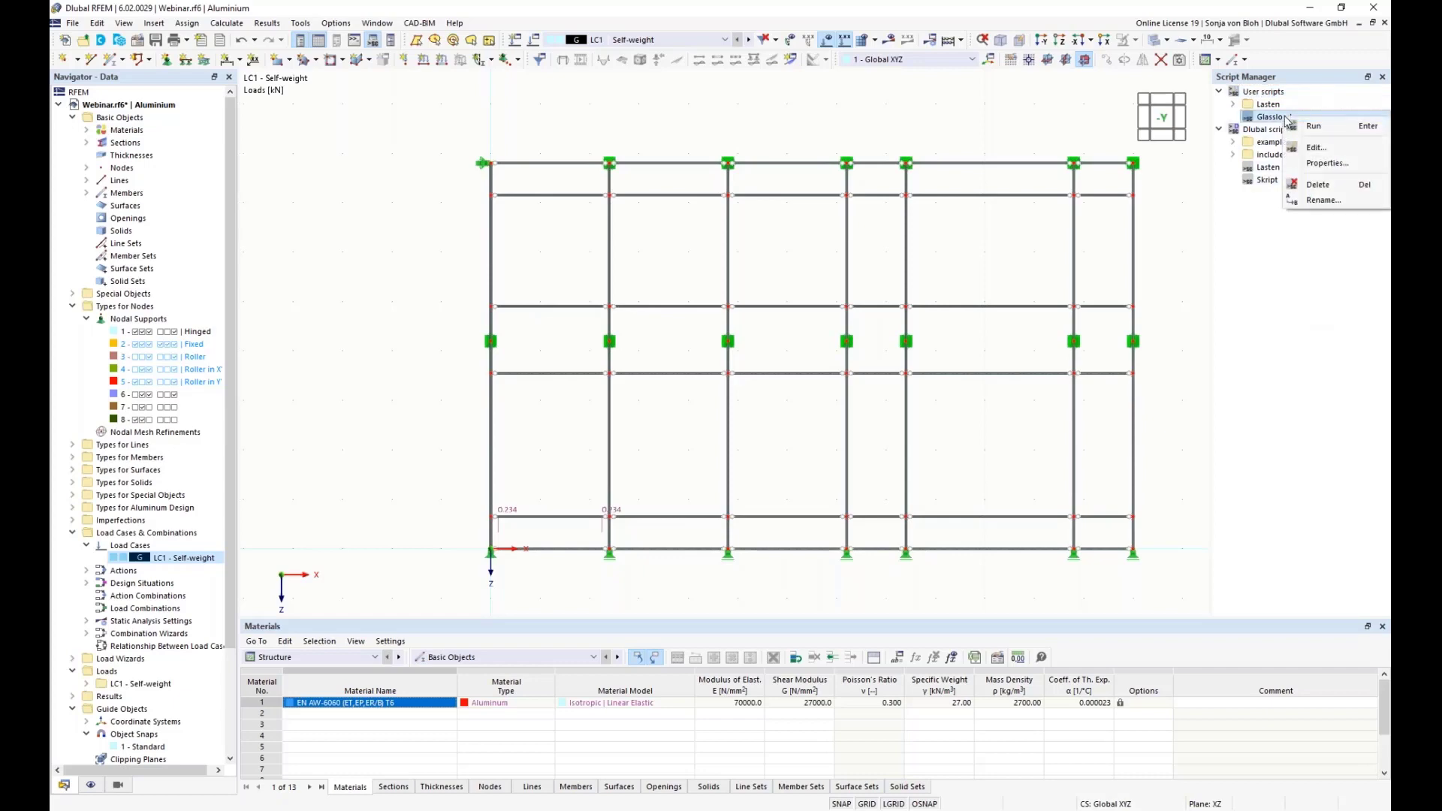
pyautogui.click(1315, 164)
pyautogui.moveTo(812, 212); pyautogui.dragTo(1140, 124)
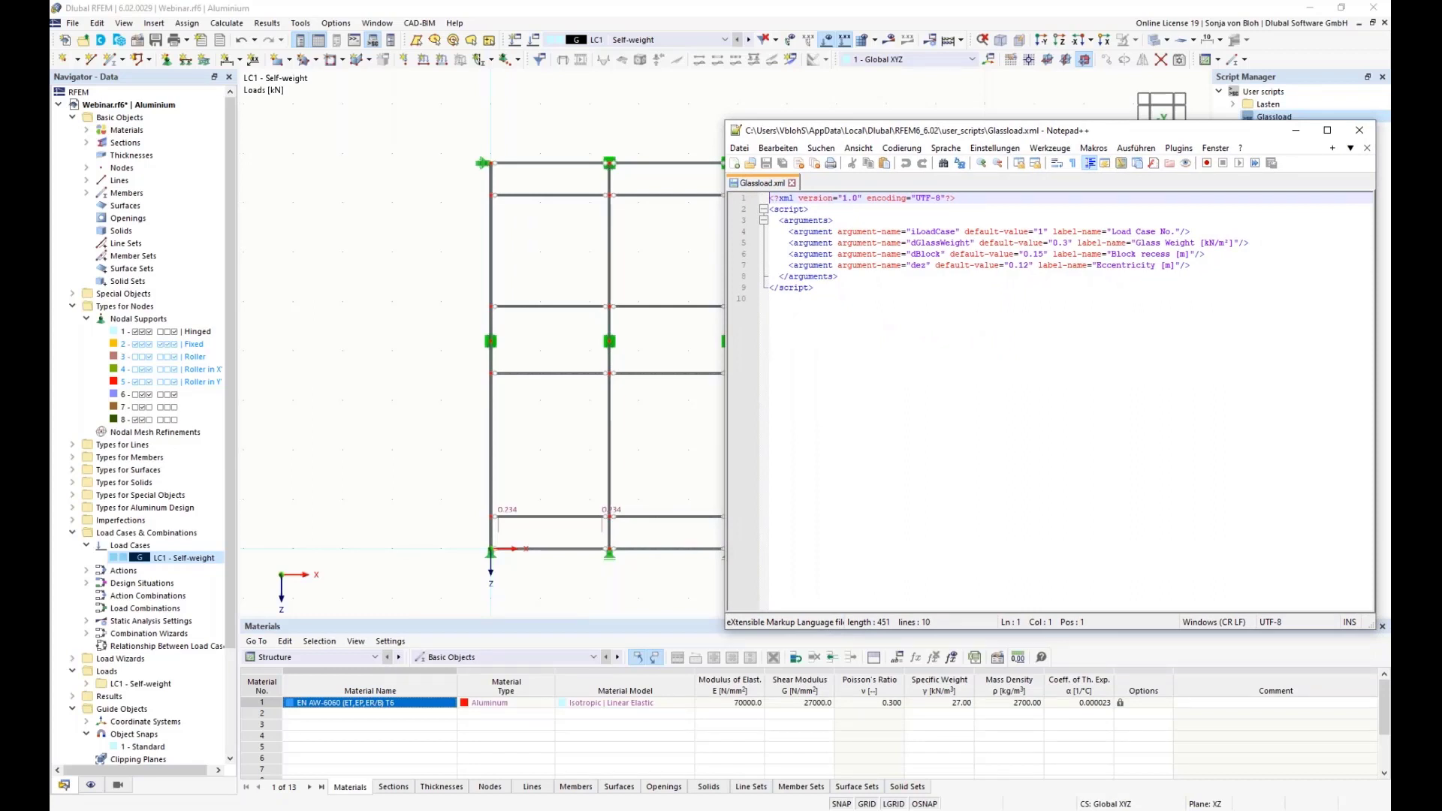
pyautogui.hotkey('alt', 'Tab')
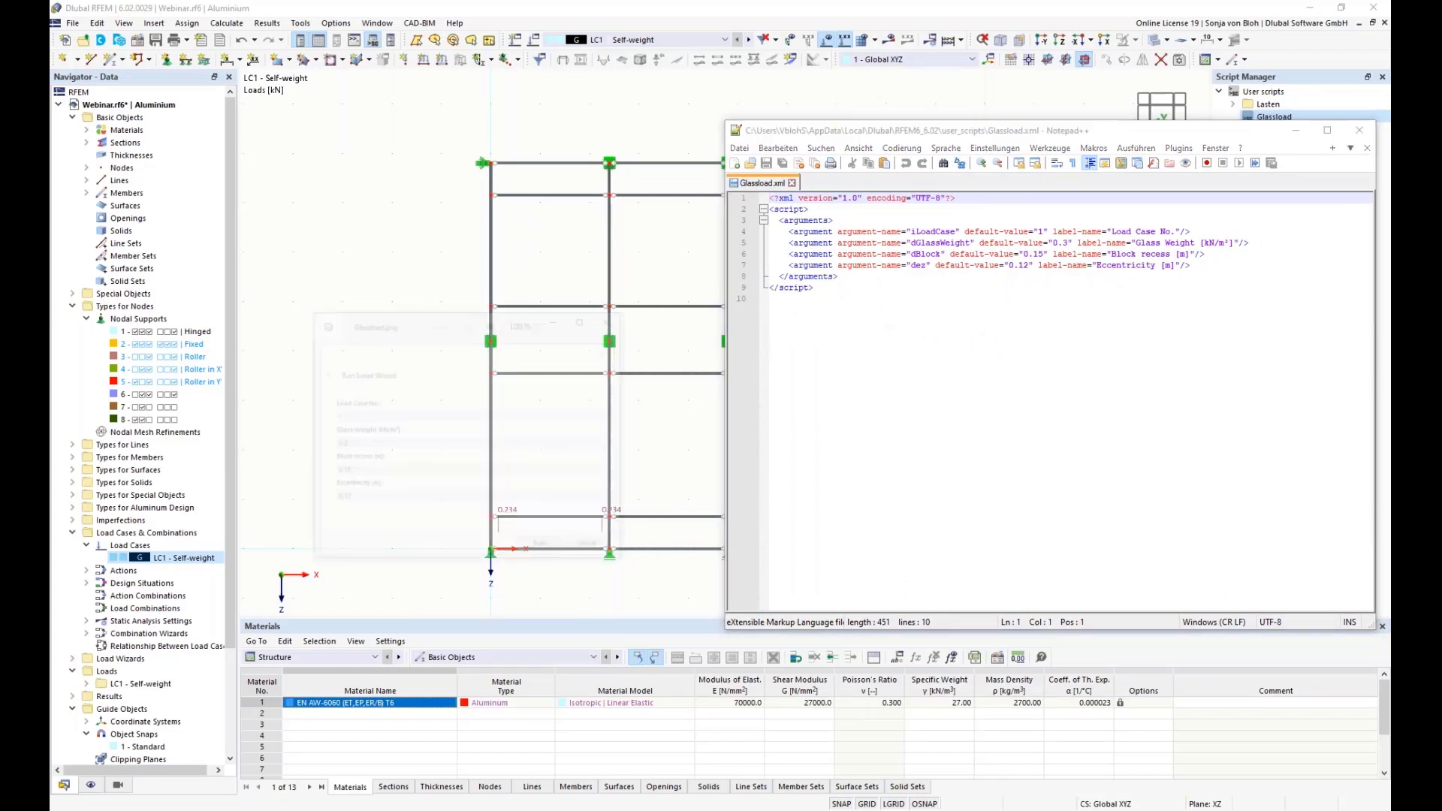
pyautogui.moveTo(443, 201); pyautogui.dragTo(469, 181)
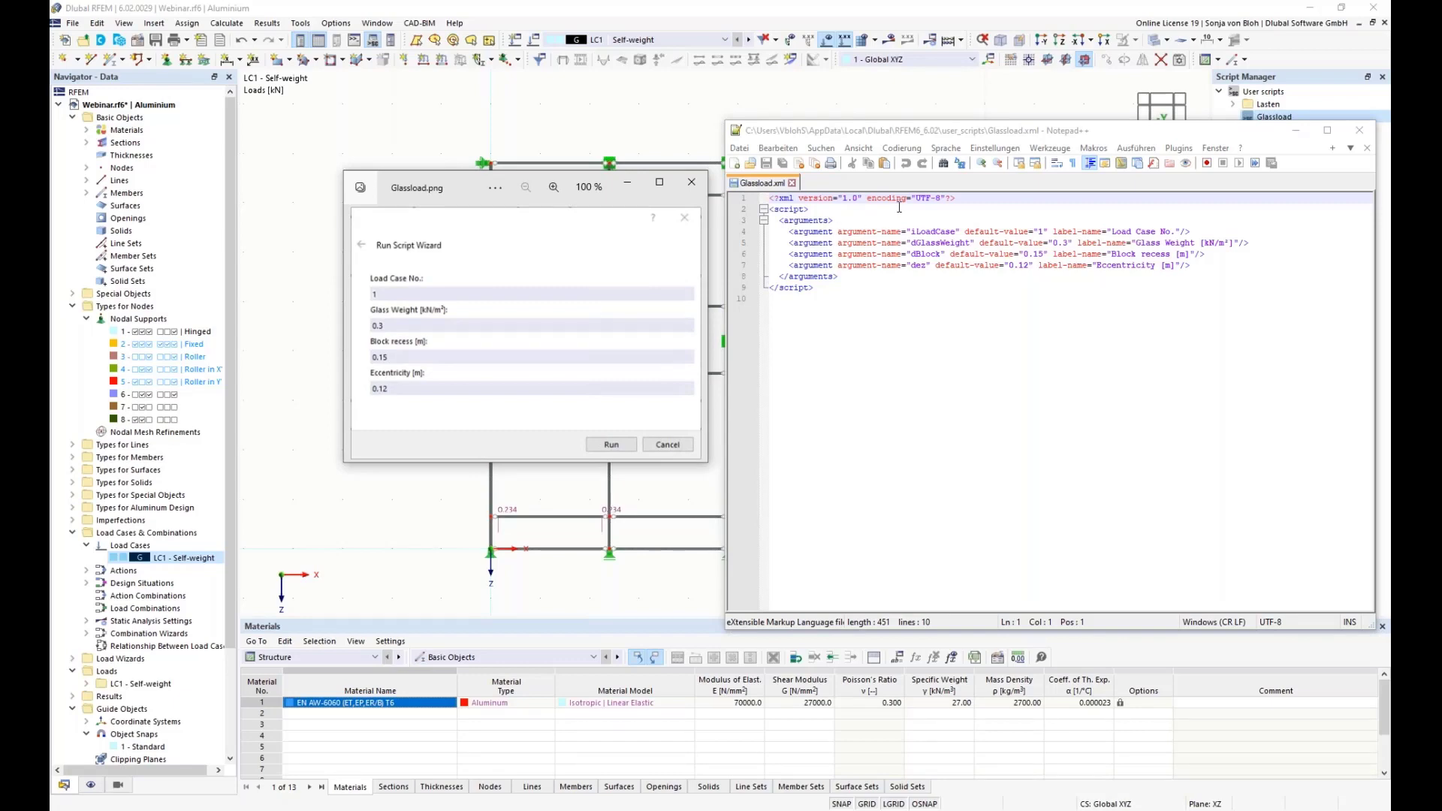
pyautogui.doubleClick(902, 232)
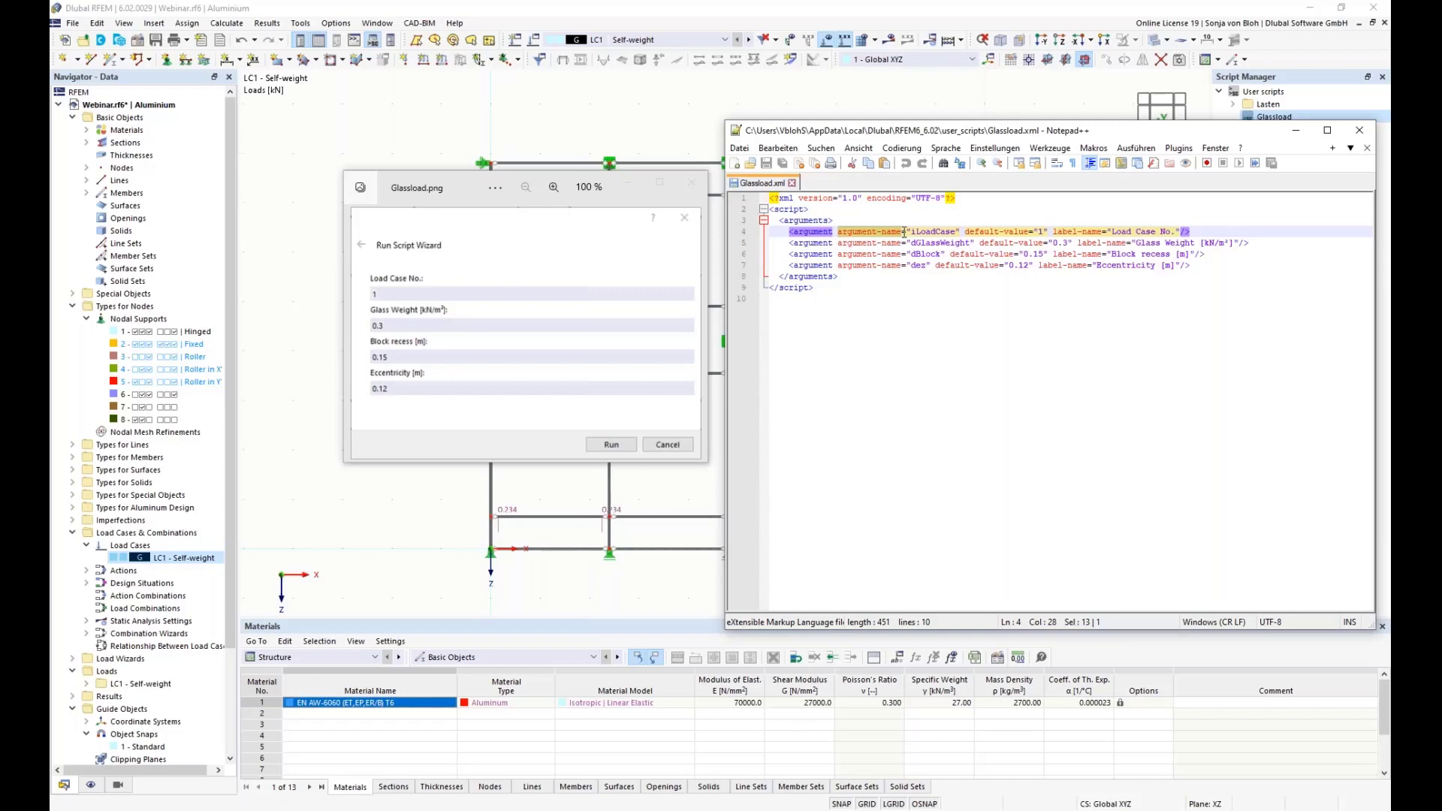
pyautogui.moveTo(966, 231); pyautogui.dragTo(1035, 231)
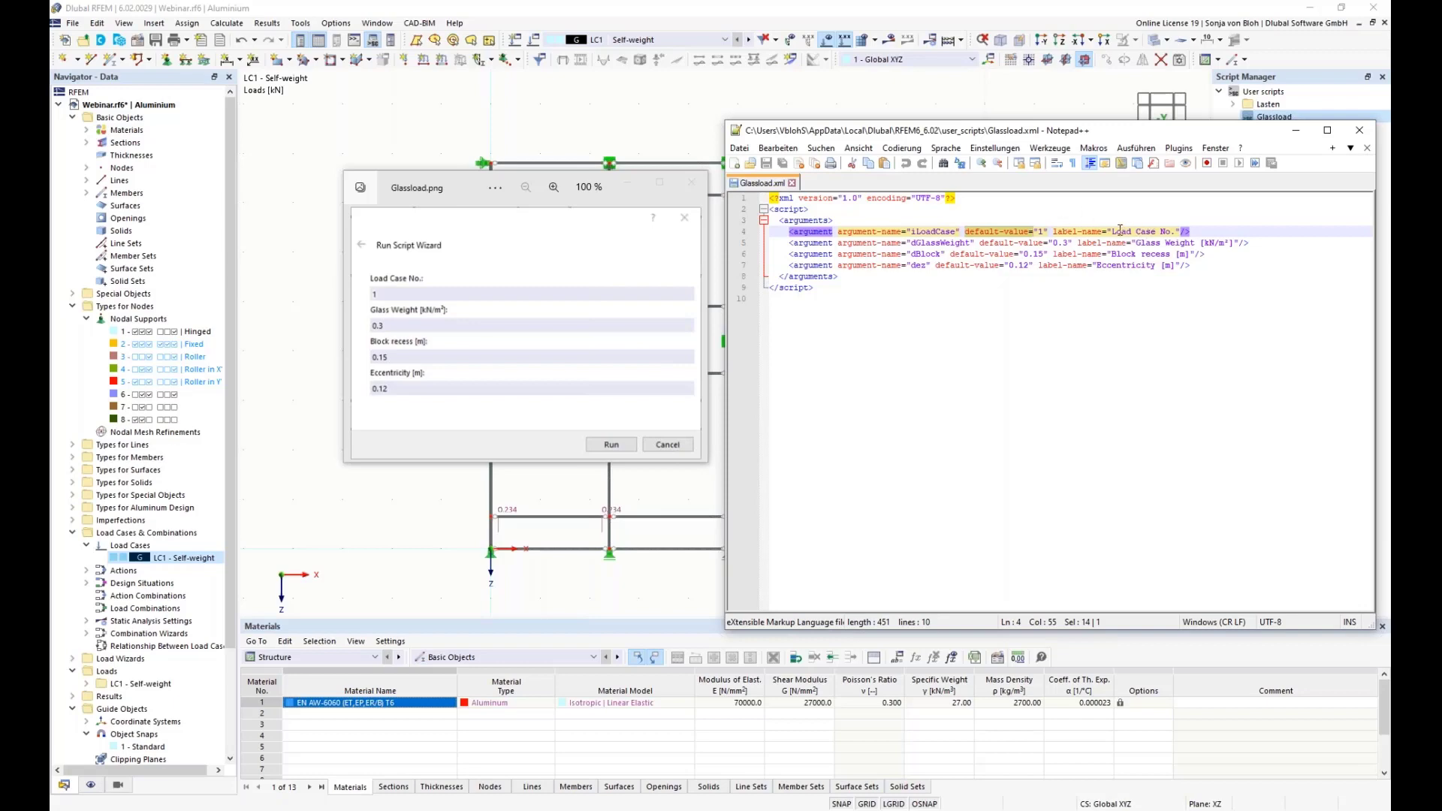
pyautogui.moveTo(1115, 232); pyautogui.dragTo(1177, 232)
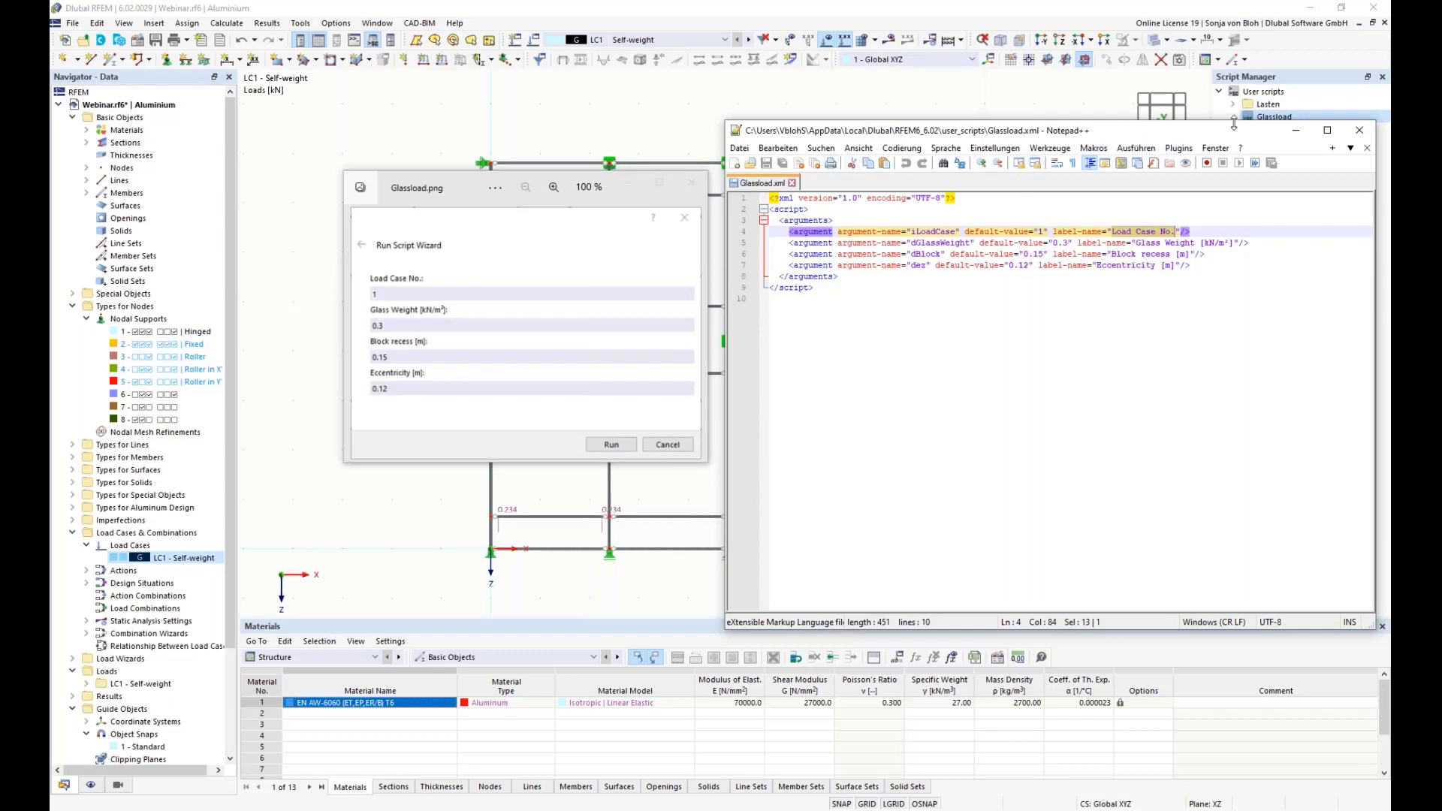
# Step: Open the Glassload script's code and examine the loop collecting horizontal members and the array sorting by Z and X coordinates
pyautogui.moveTo(1249, 135); pyautogui.dragTo(956, 121)
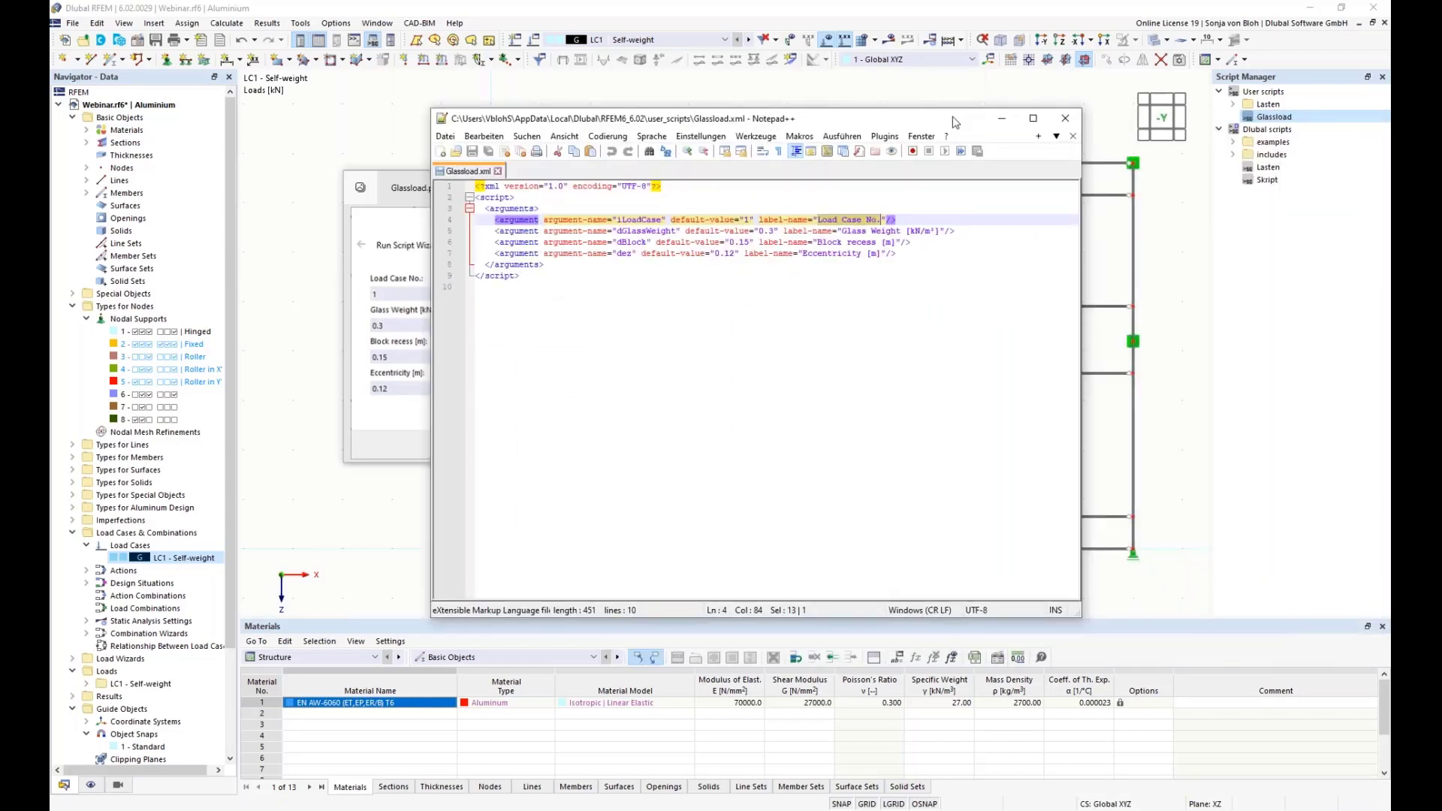
pyautogui.rightClick(1265, 119)
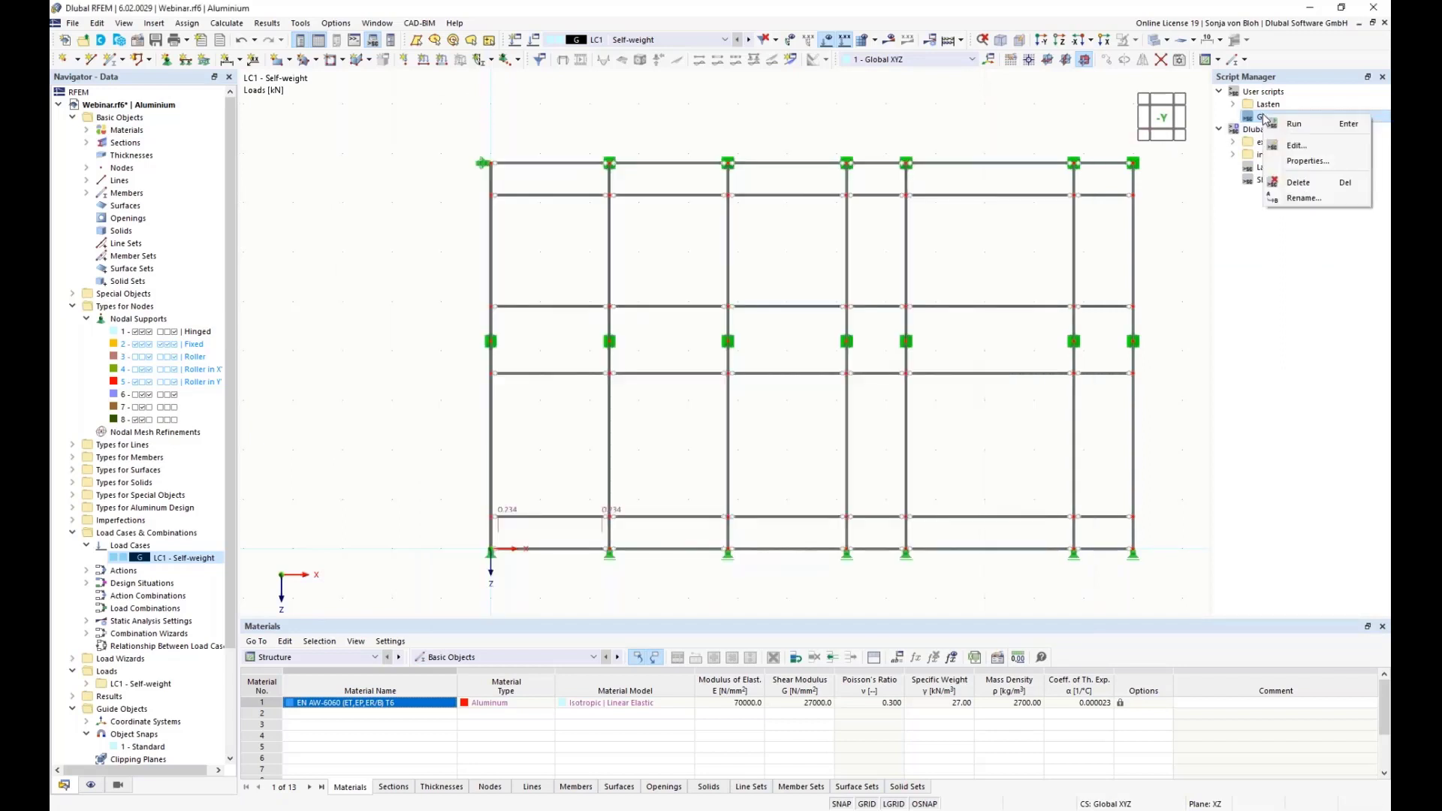
pyautogui.click(1297, 146)
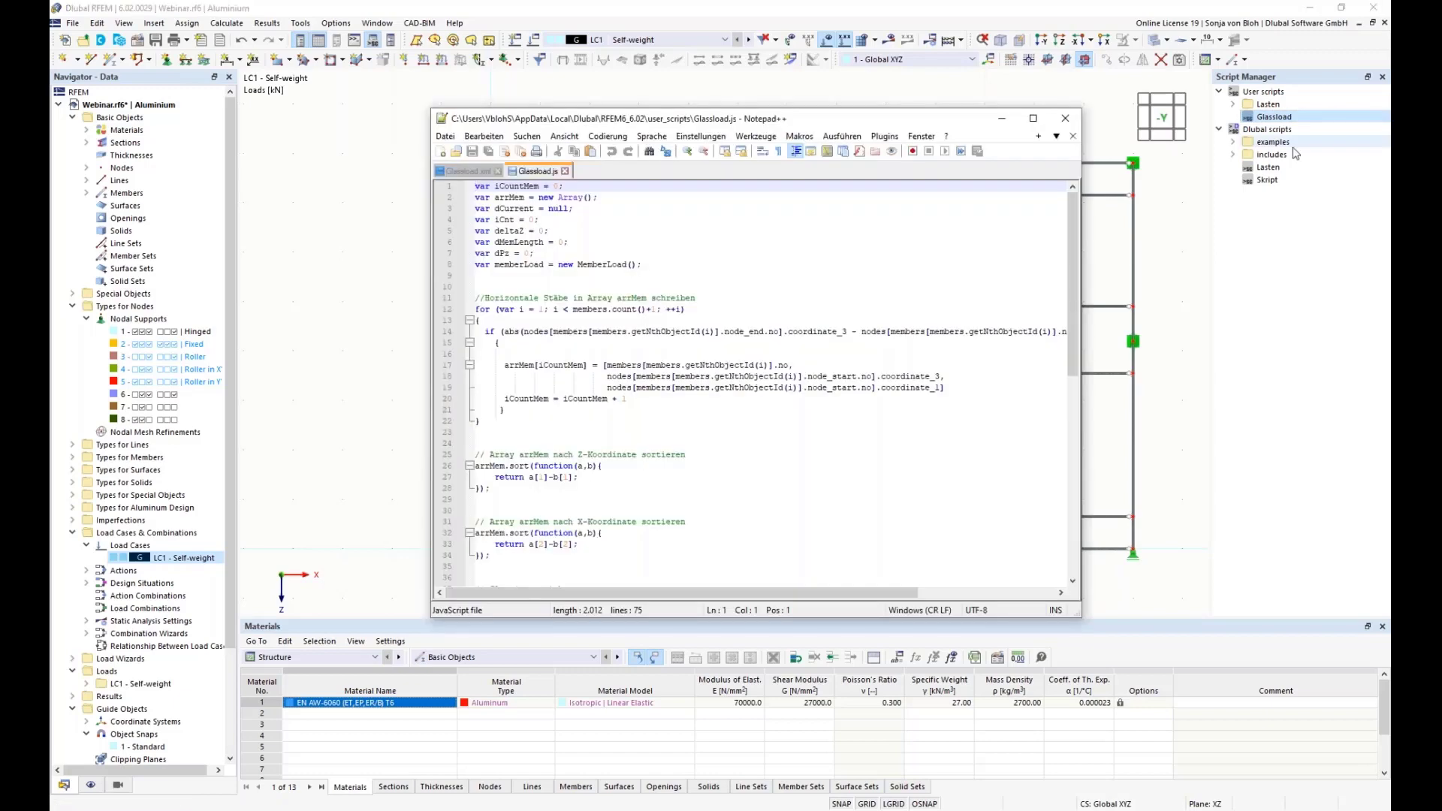
pyautogui.scroll(-1, 761, 347)
pyautogui.scroll(-2, 760, 347)
pyautogui.scroll(1, 760, 347)
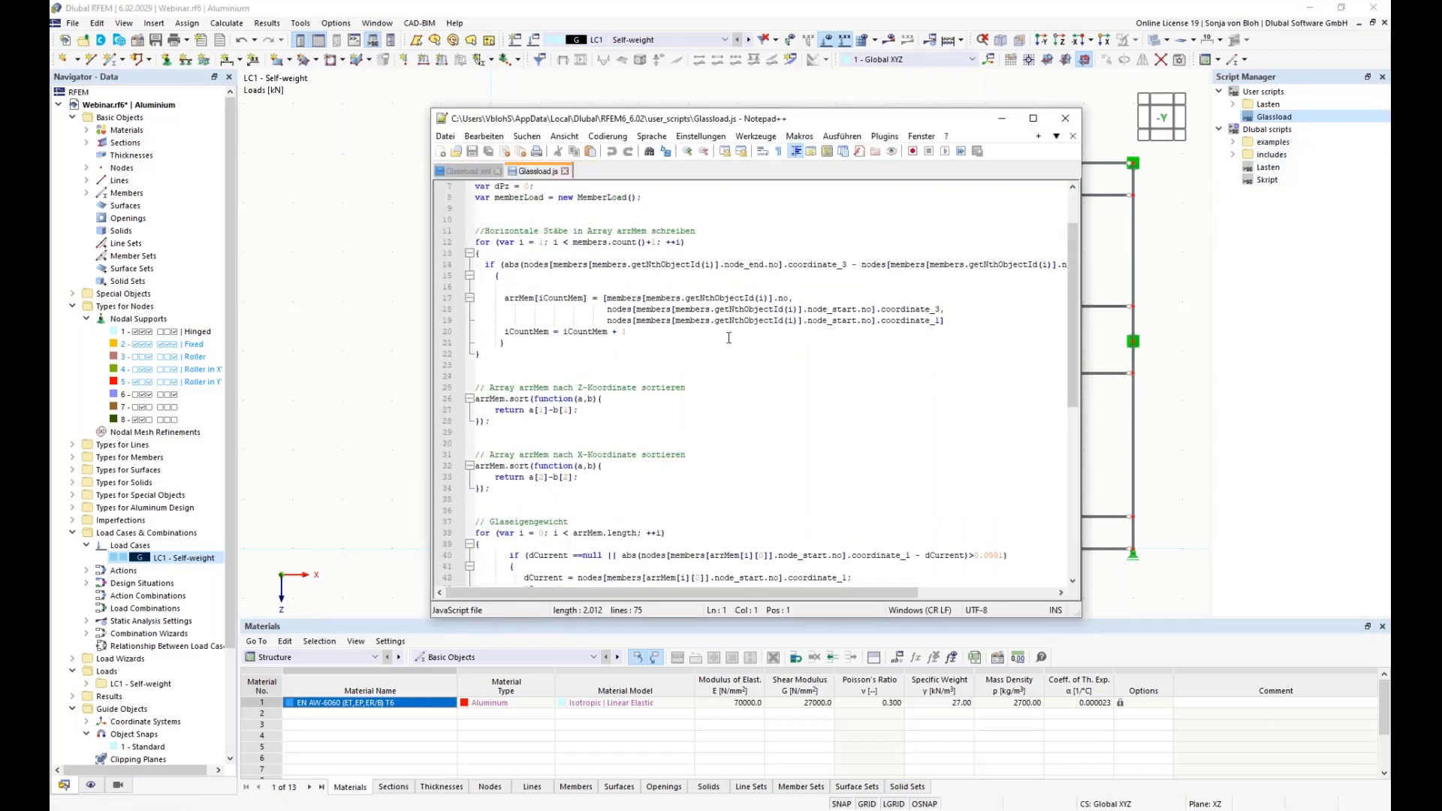
pyautogui.moveTo(679, 125); pyautogui.dragTo(952, 123)
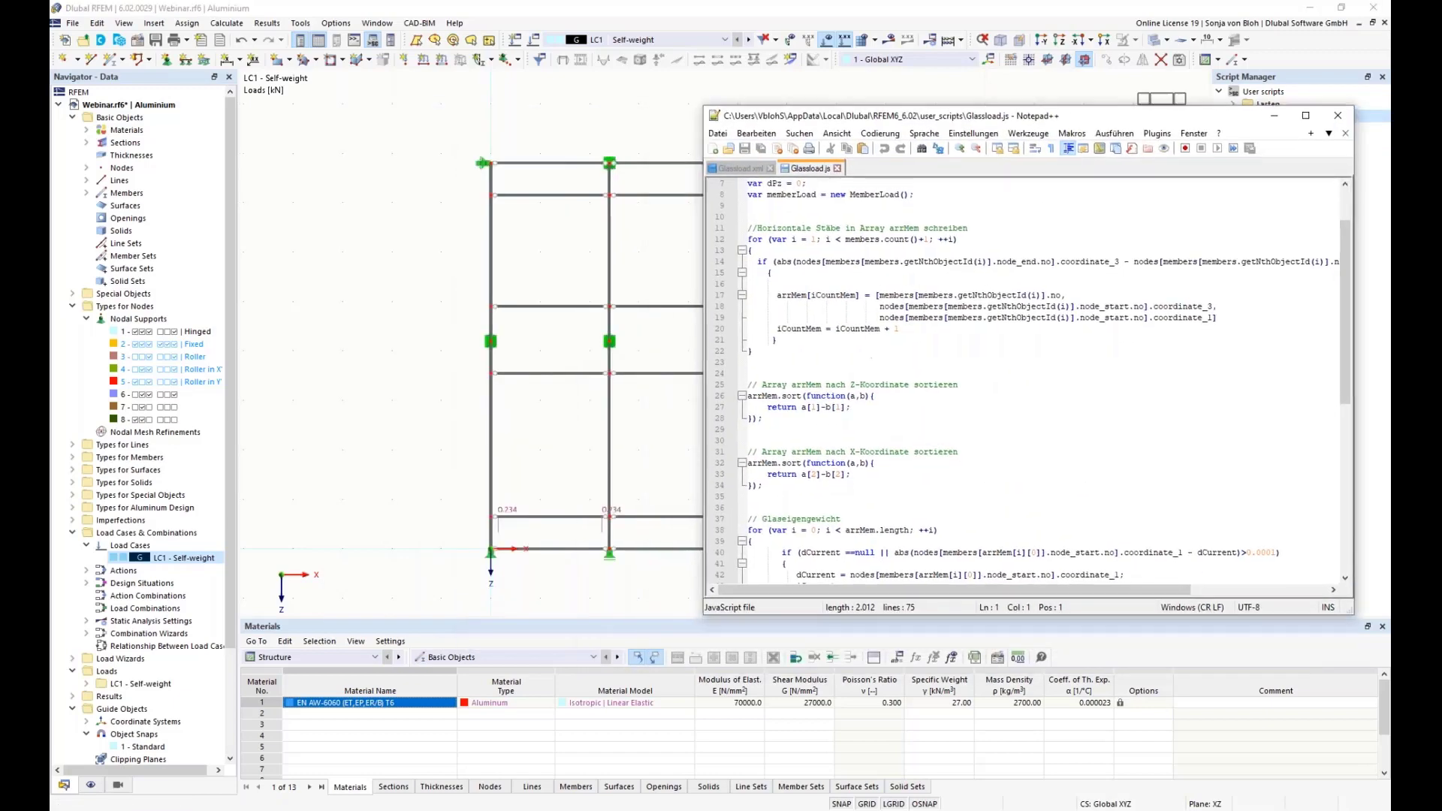
pyautogui.click(754, 242)
pyautogui.moveTo(755, 242); pyautogui.dragTo(804, 351)
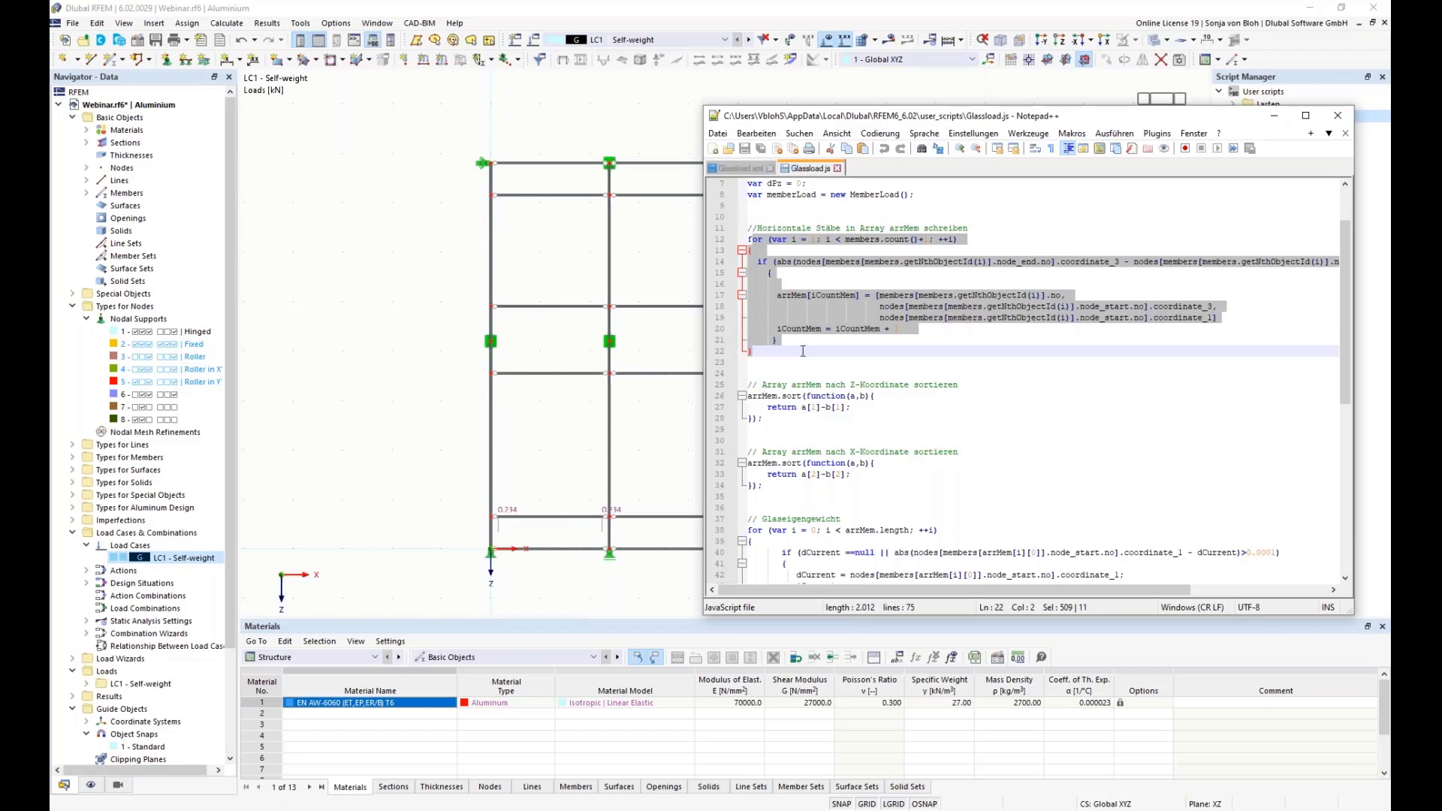
pyautogui.moveTo(748, 384); pyautogui.dragTo(761, 419)
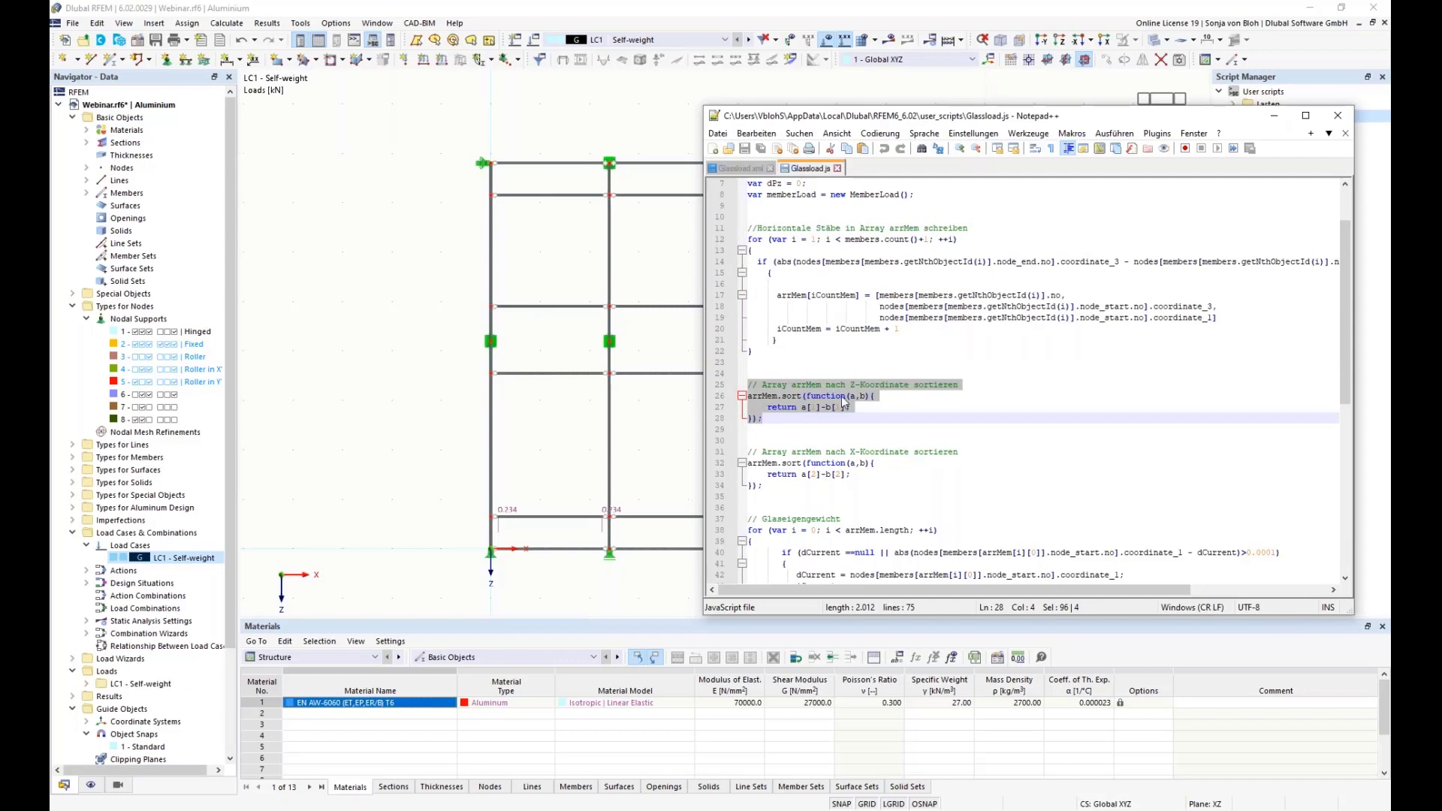
pyautogui.moveTo(752, 453); pyautogui.dragTo(783, 493)
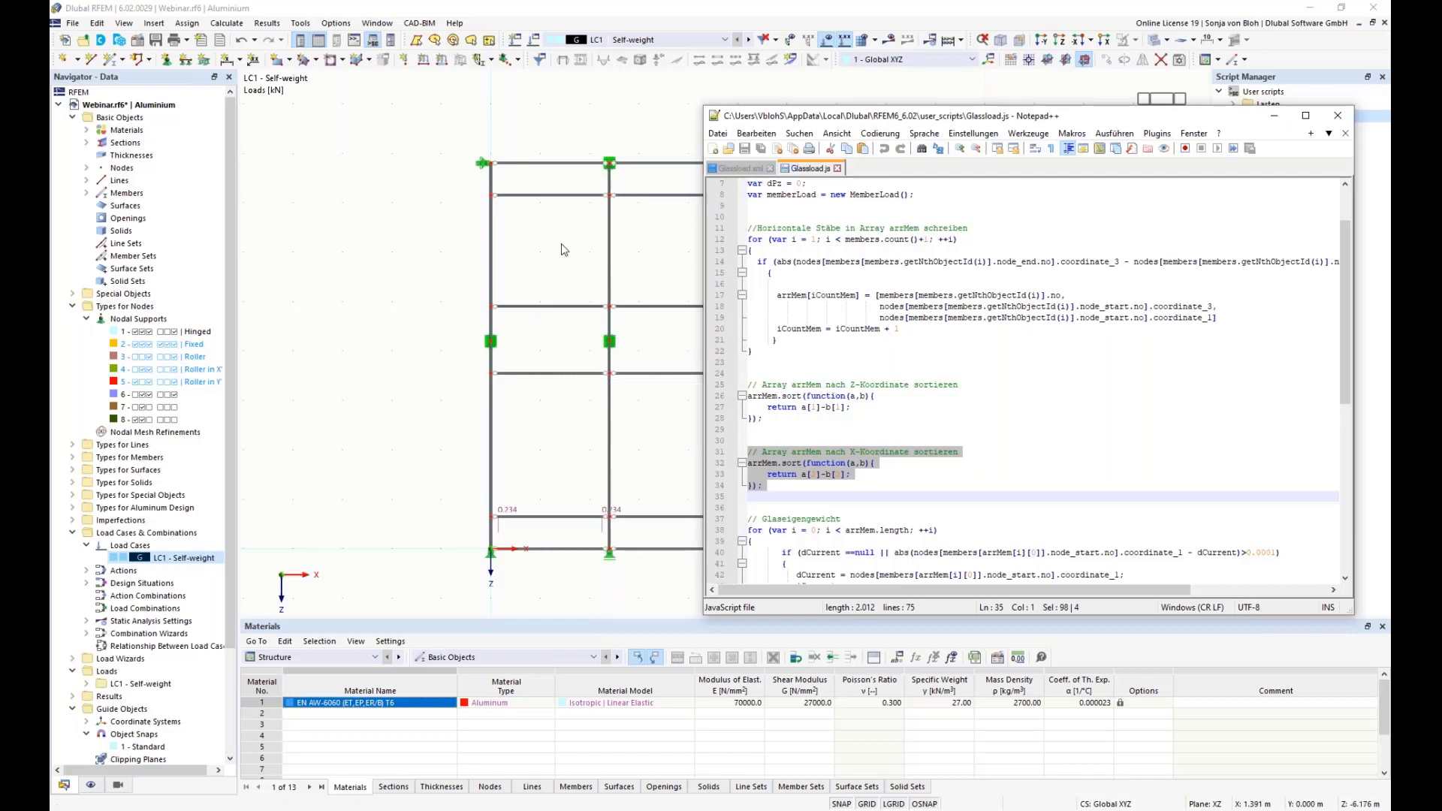
# Step: Examine the glass self-weight loop in the Glassload script's code, and close Notepad++ to return to RFEM
pyautogui.scroll(-1, 970, 495)
pyautogui.scroll(-6, 970, 494)
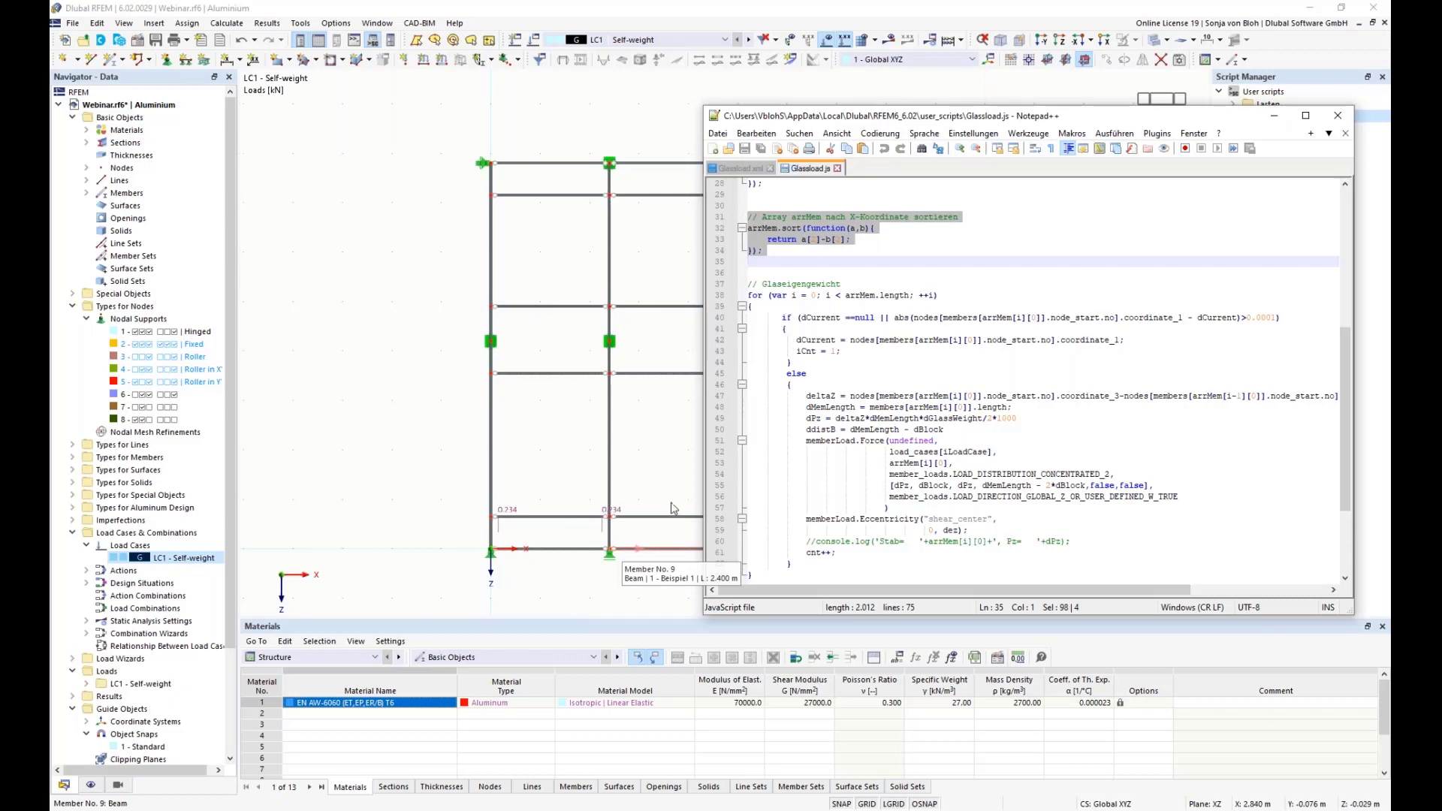
pyautogui.click(1338, 116)
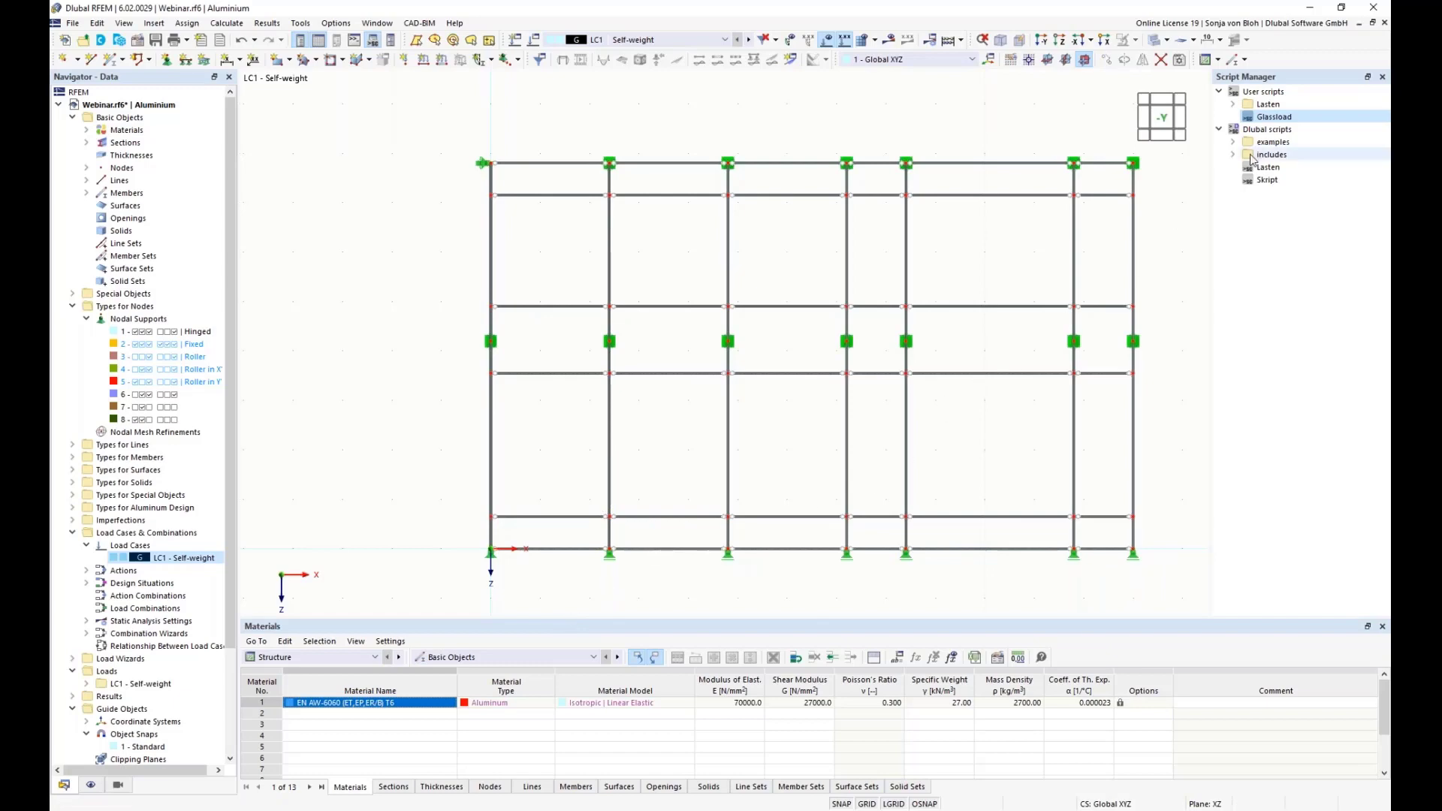
# Step: Run the Glassload script for load case 1 with glass weight 0.3 kN/m², block recess 0.15 m and eccentricity 0.12 m
pyautogui.doubleClick(1269, 119)
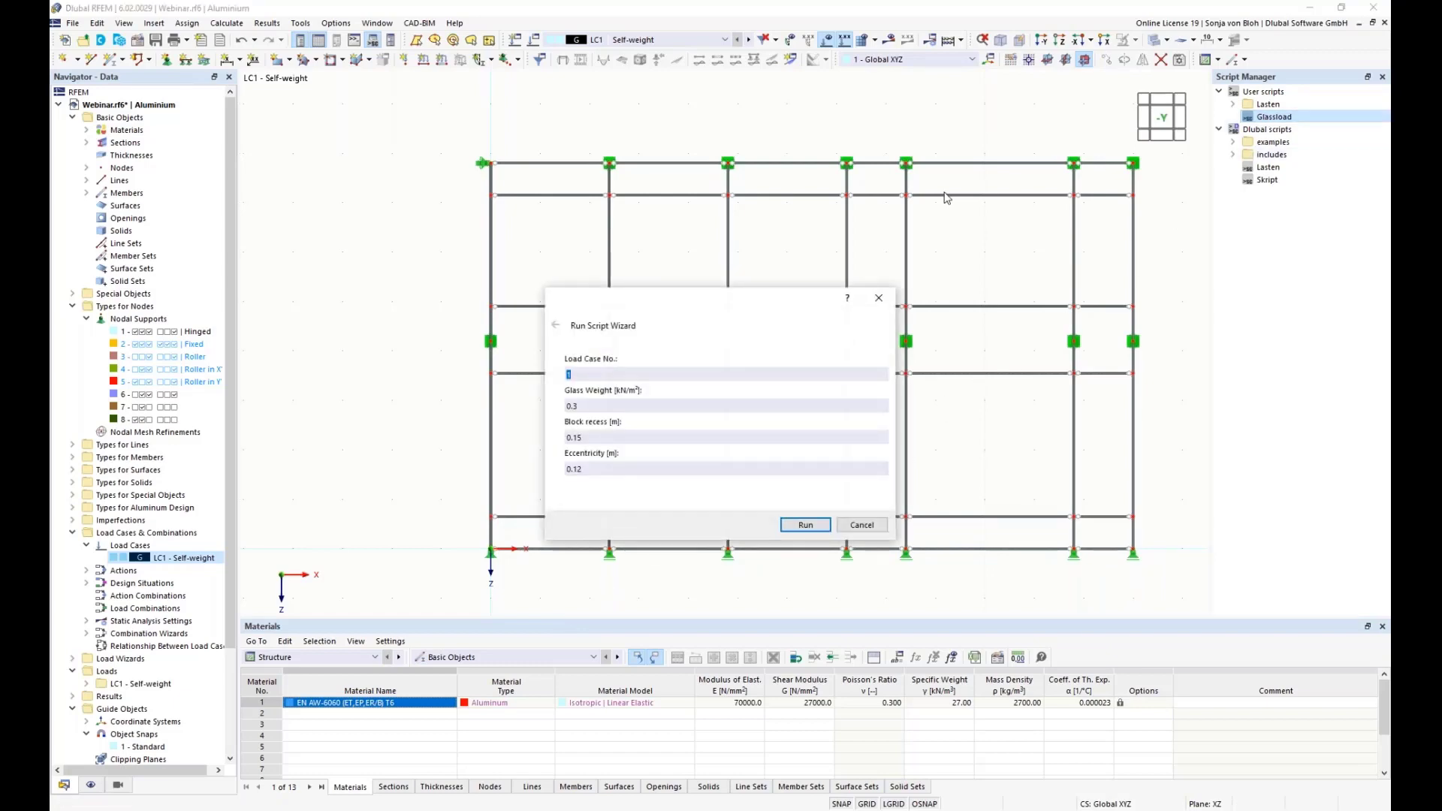
pyautogui.moveTo(651, 293); pyautogui.dragTo(819, 222)
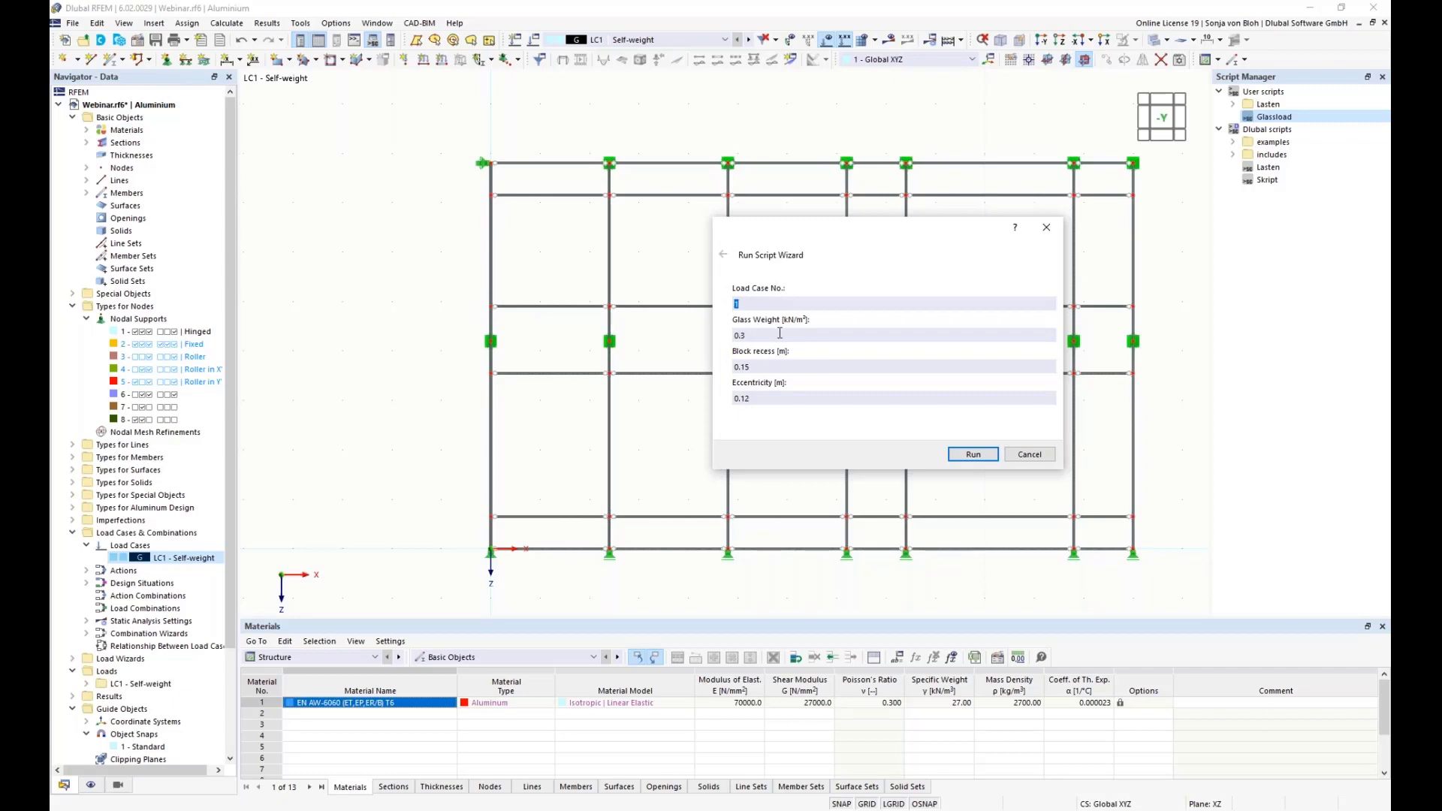
pyautogui.click(975, 460)
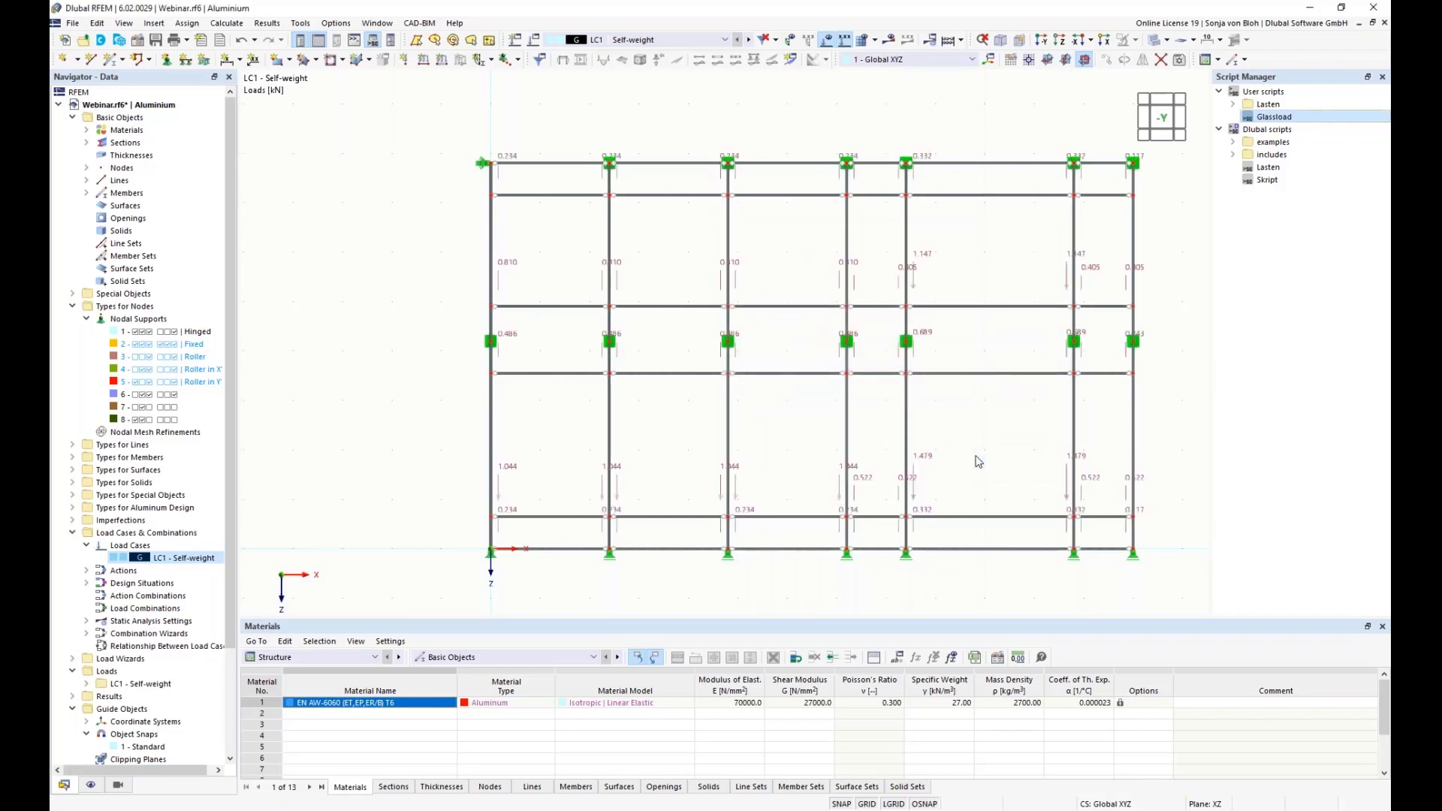
# Step: Examine the main parameters and force eccentricity of the generated load on the first bay's lower transom, and close it without changes
pyautogui.moveTo(852, 530); pyautogui.dragTo(773, 506, button='middle')
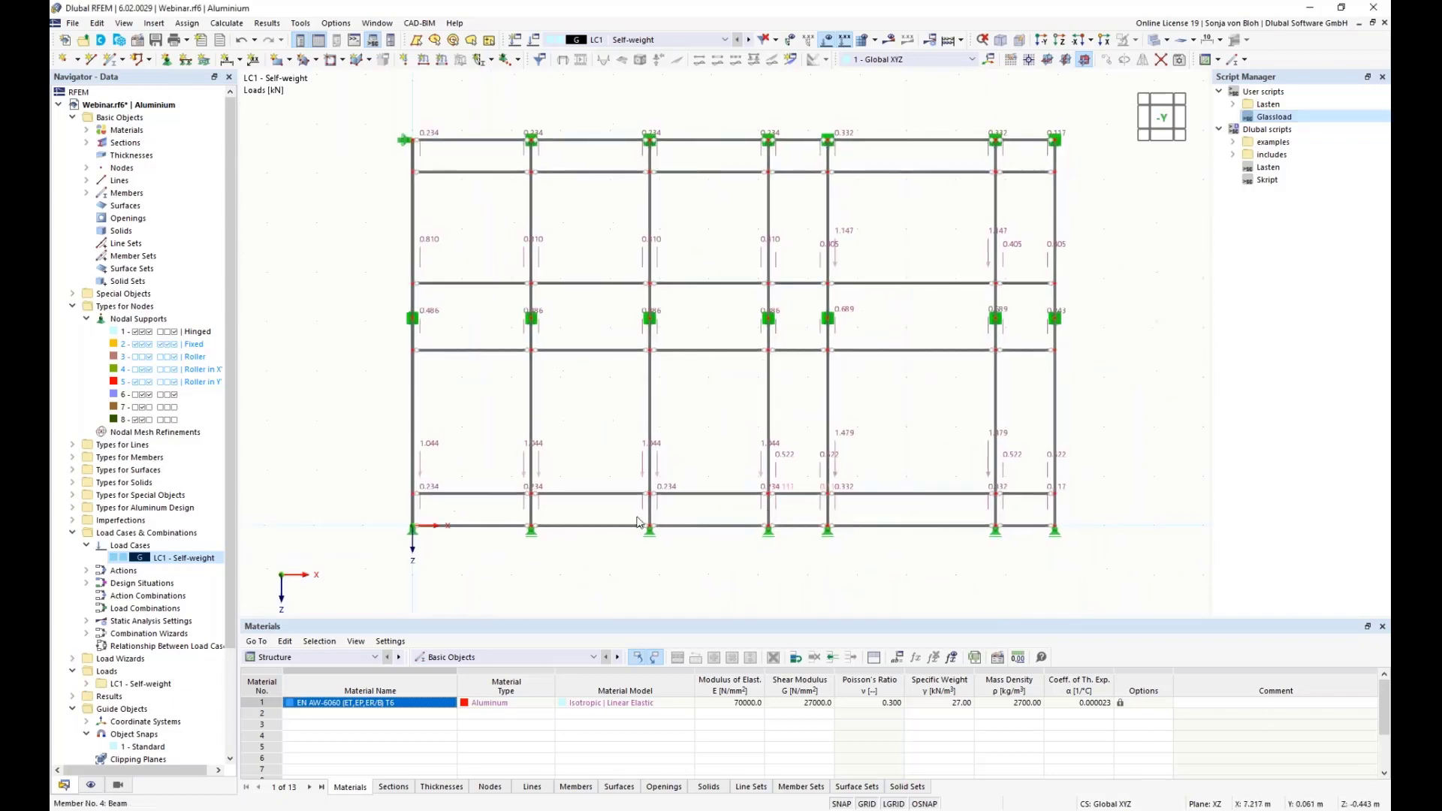
pyautogui.doubleClick(432, 490)
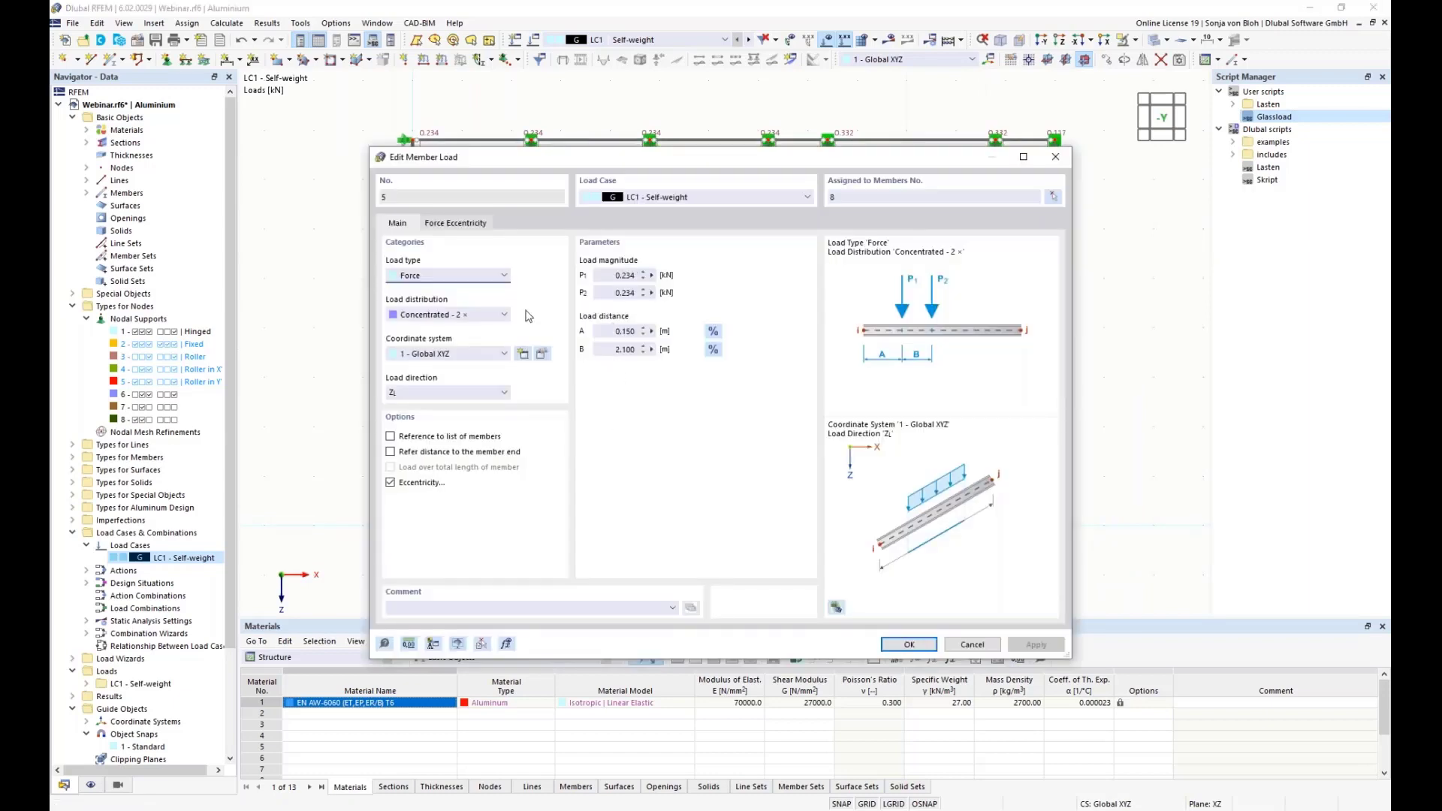
pyautogui.click(451, 224)
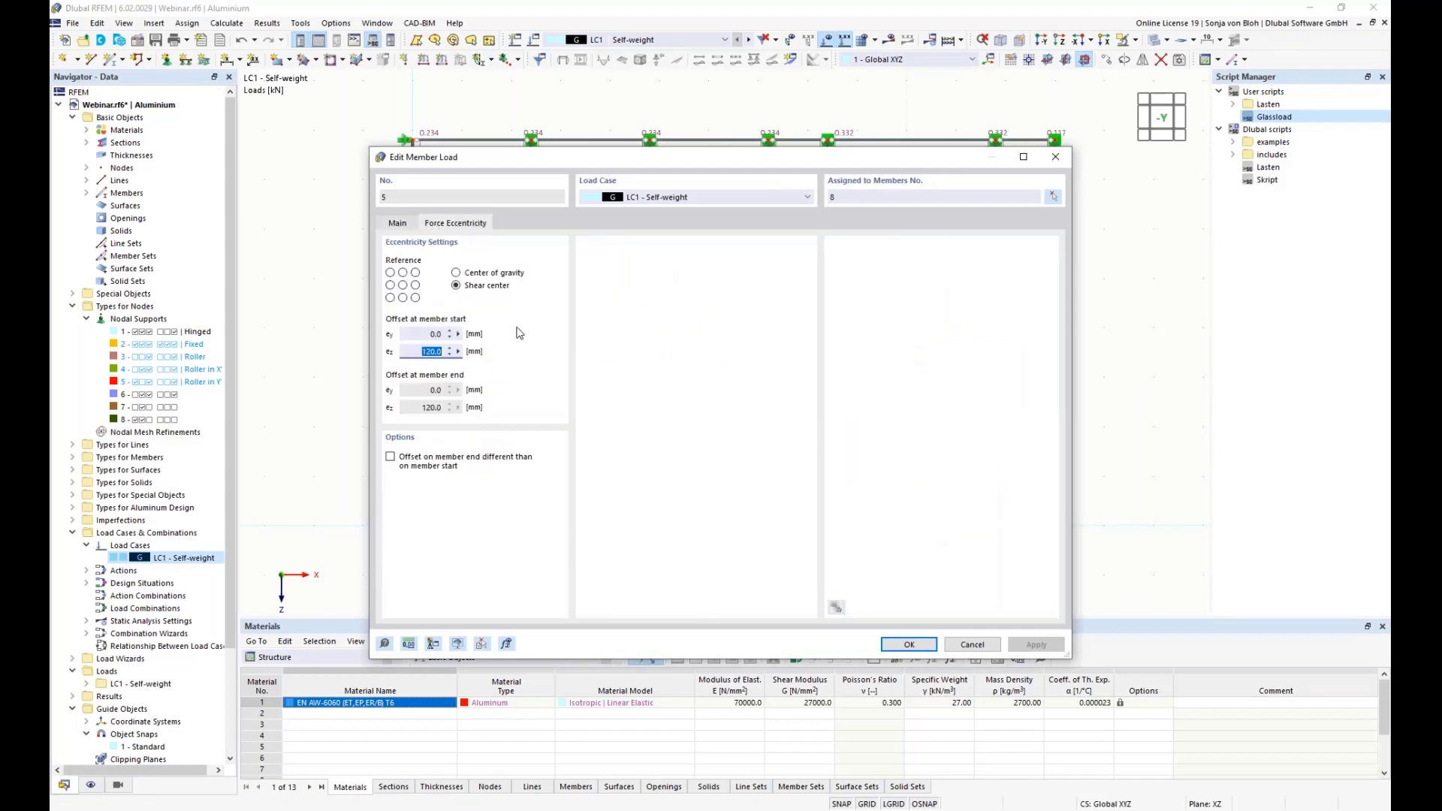
pyautogui.click(985, 648)
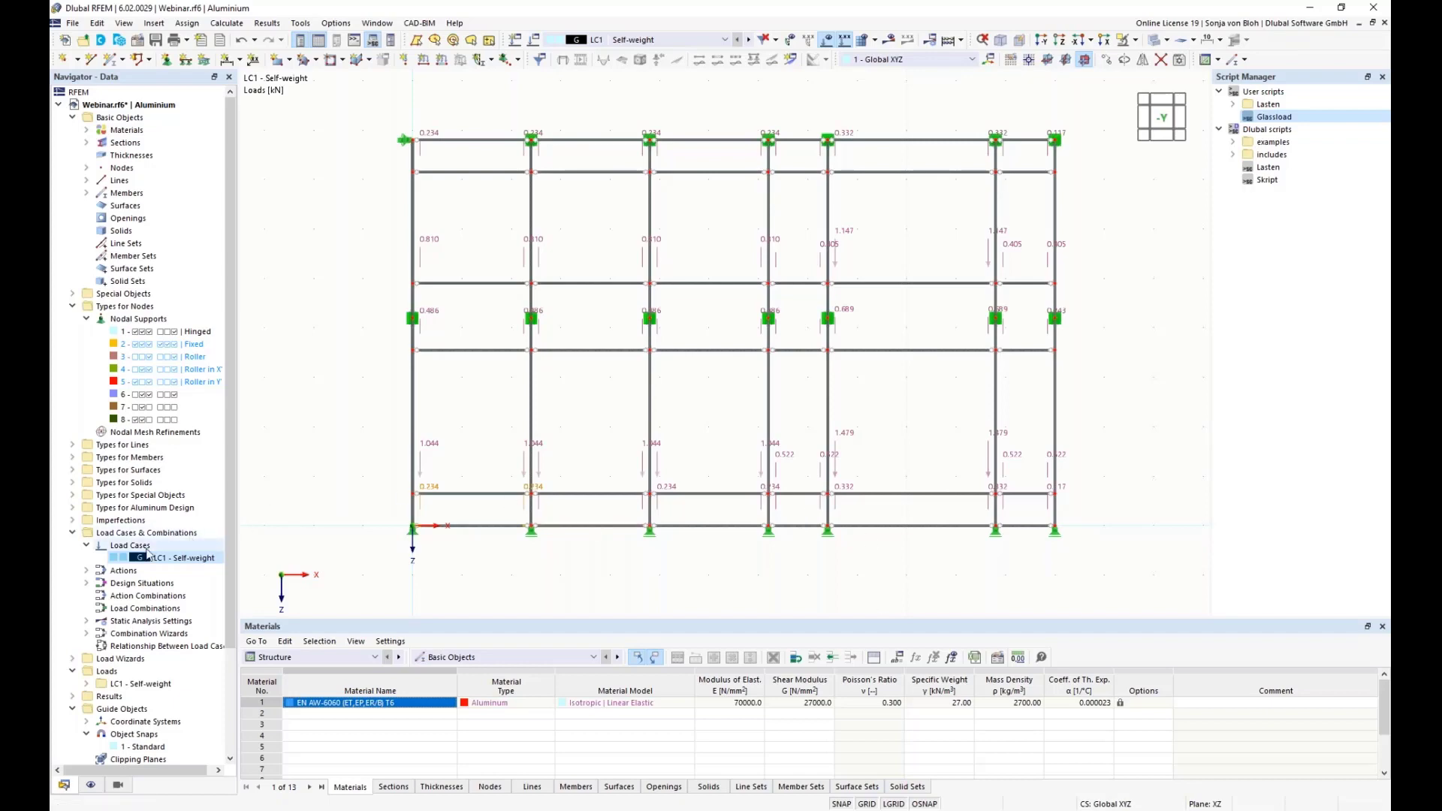
# Step: Create load case LC2 named "Transom loads in direction of fall" with action category Imposed loads - category B: office areas
pyautogui.rightClick(122, 545)
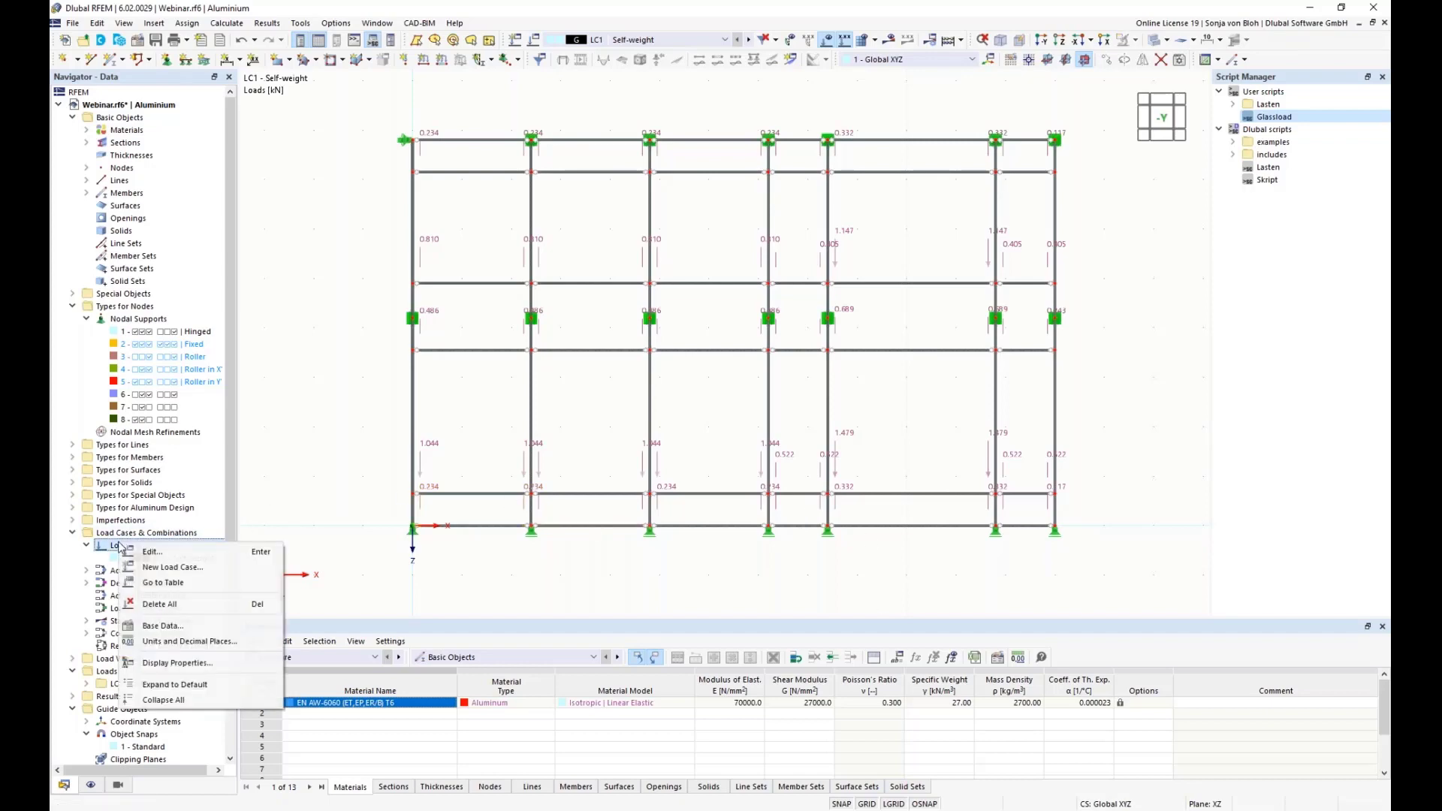
pyautogui.click(159, 568)
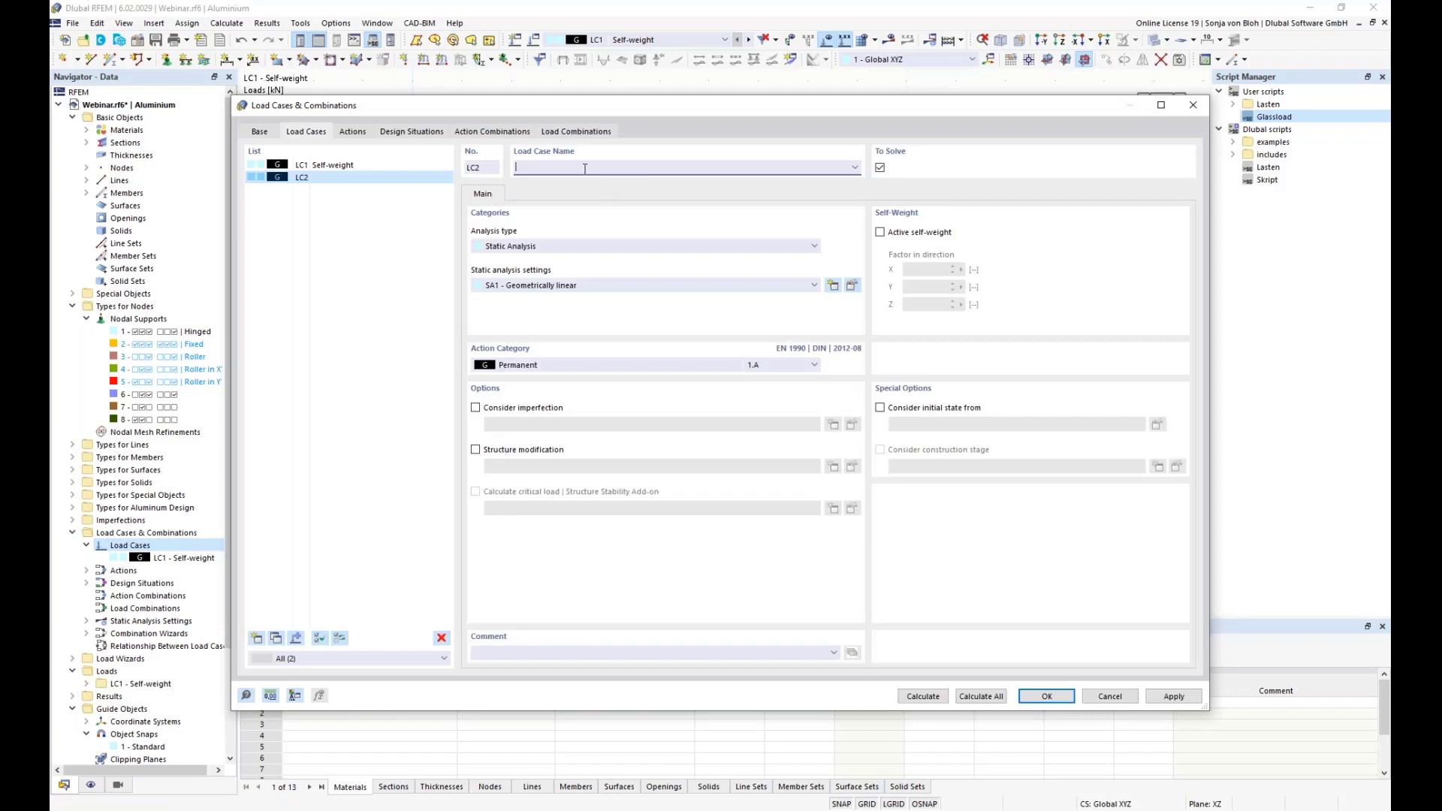
pyautogui.write('Transom loads in direction of fall')
pyautogui.click(693, 365)
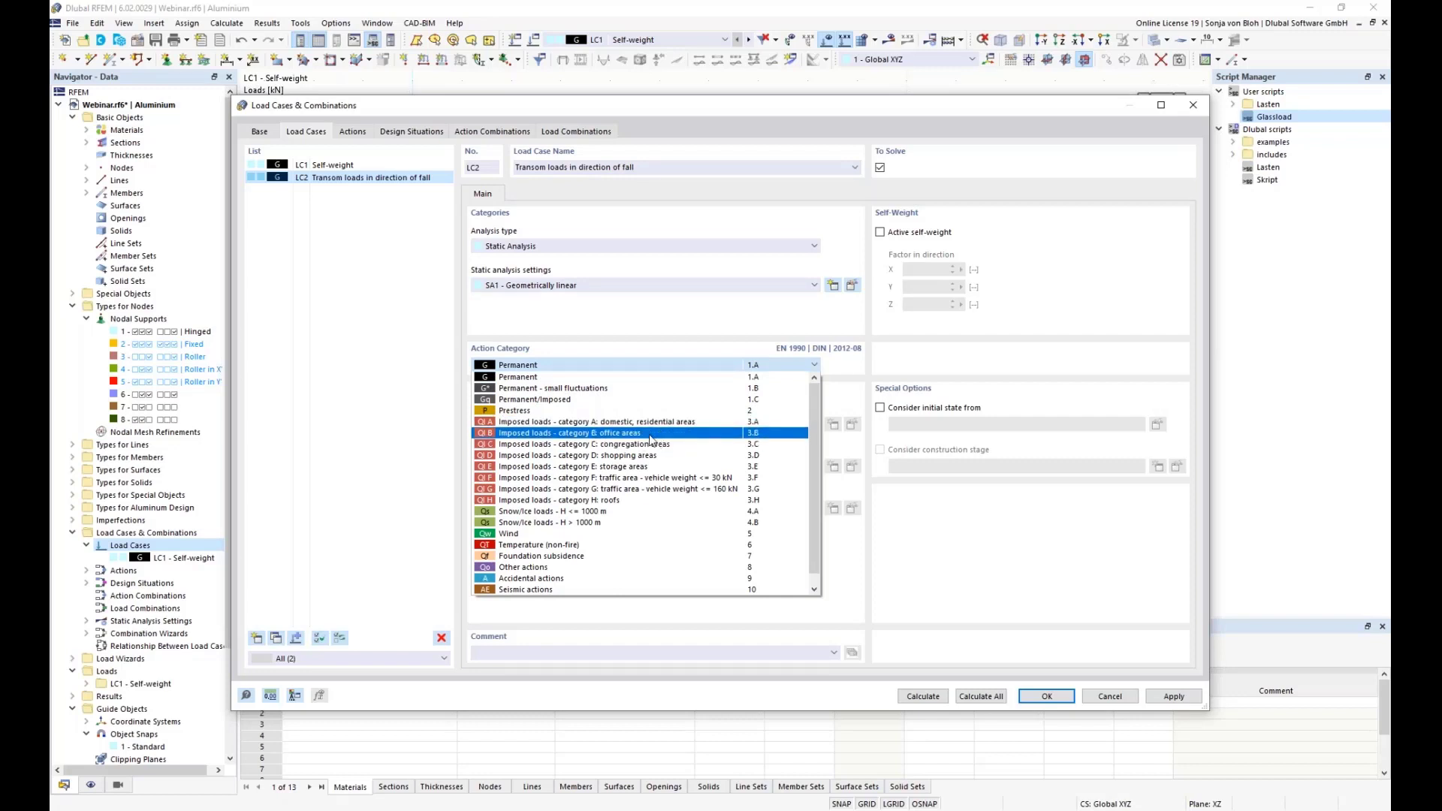
pyautogui.click(651, 436)
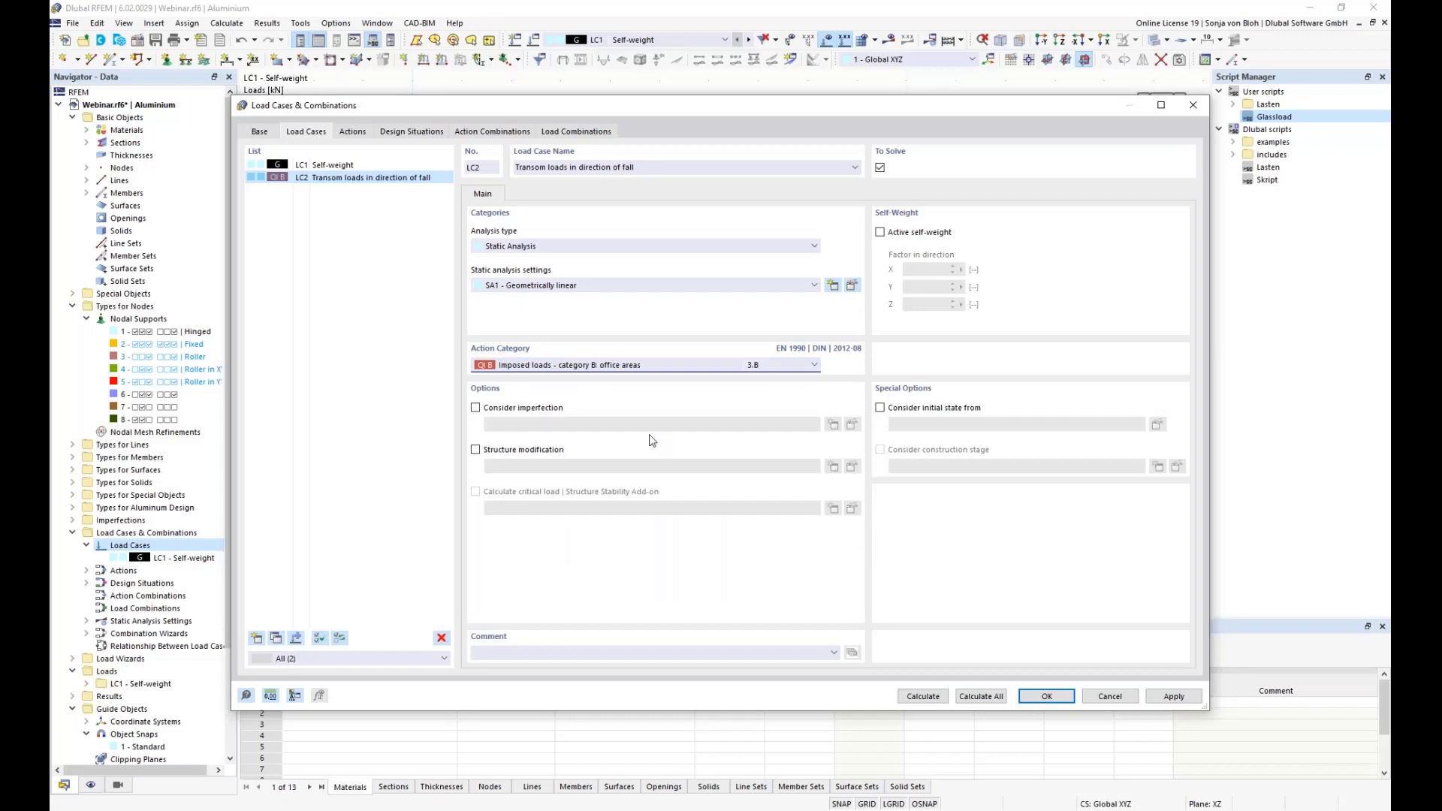
pyautogui.click(1040, 696)
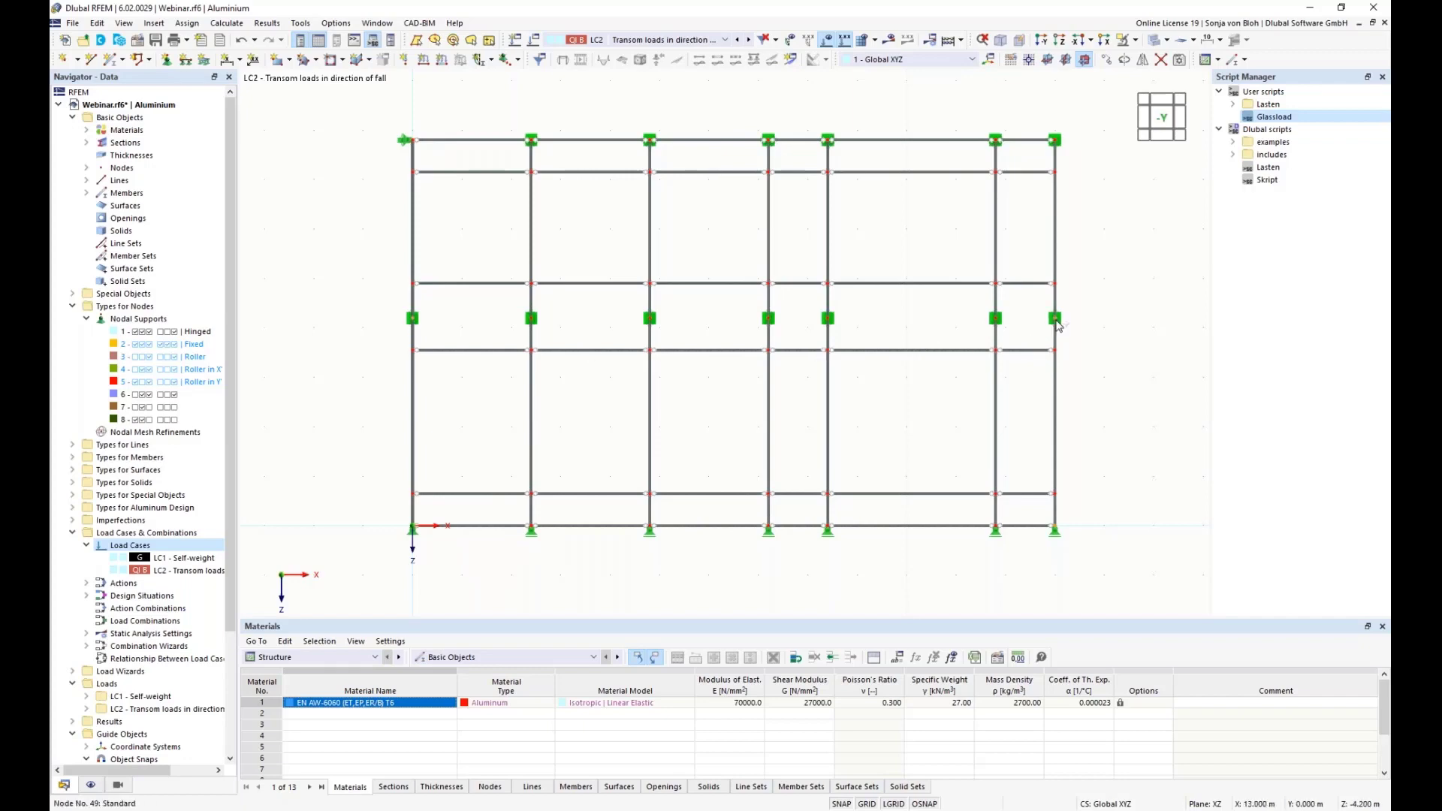
# Step: Copy the selected base and mid-height support nodes of the two outermost posts once, with a Z displacement of -1 m
pyautogui.click(1106, 59)
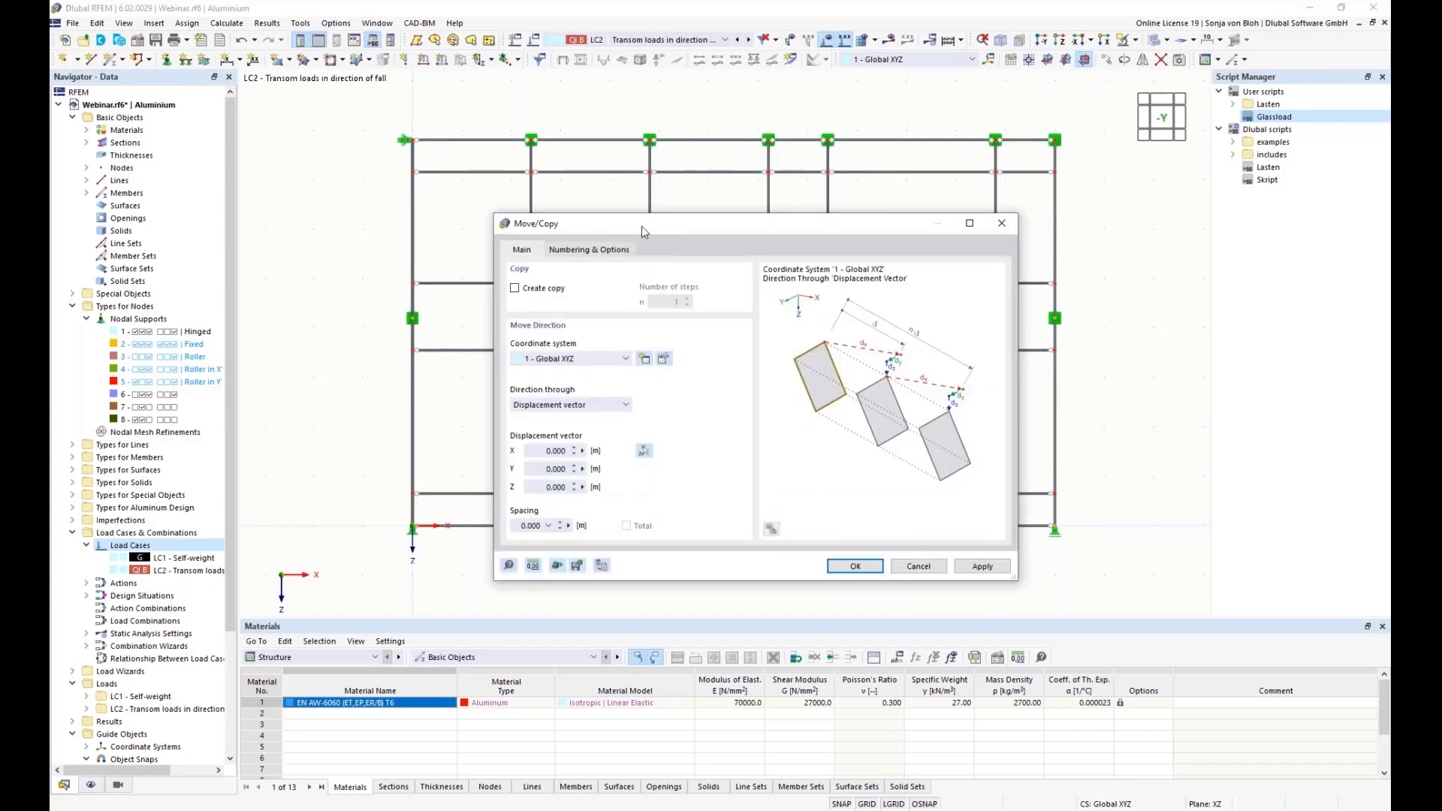
pyautogui.moveTo(641, 227); pyautogui.dragTo(826, 169)
pyautogui.click(715, 231)
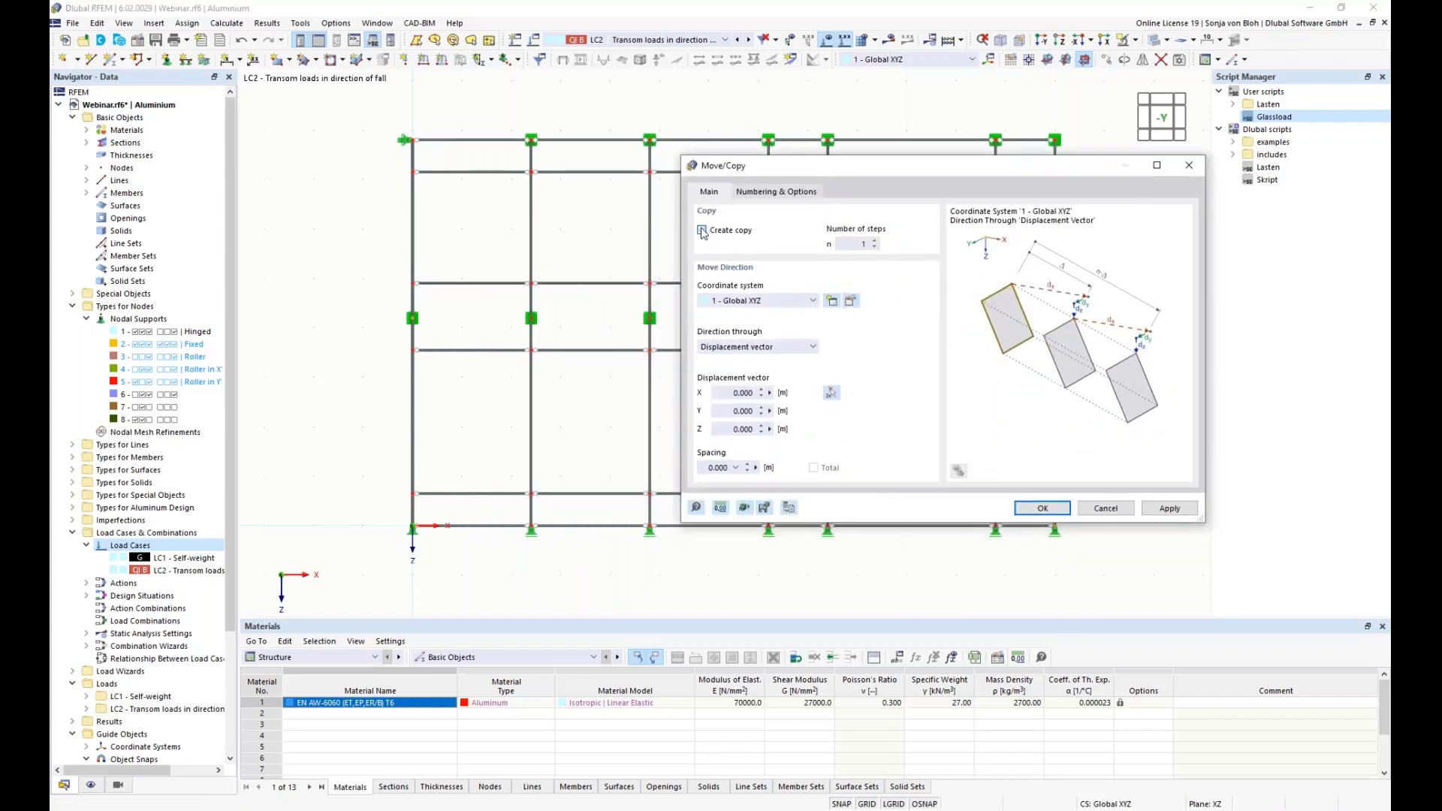
pyautogui.doubleClick(729, 429)
pyautogui.write('-1')
pyautogui.click(737, 411)
pyautogui.click(1042, 509)
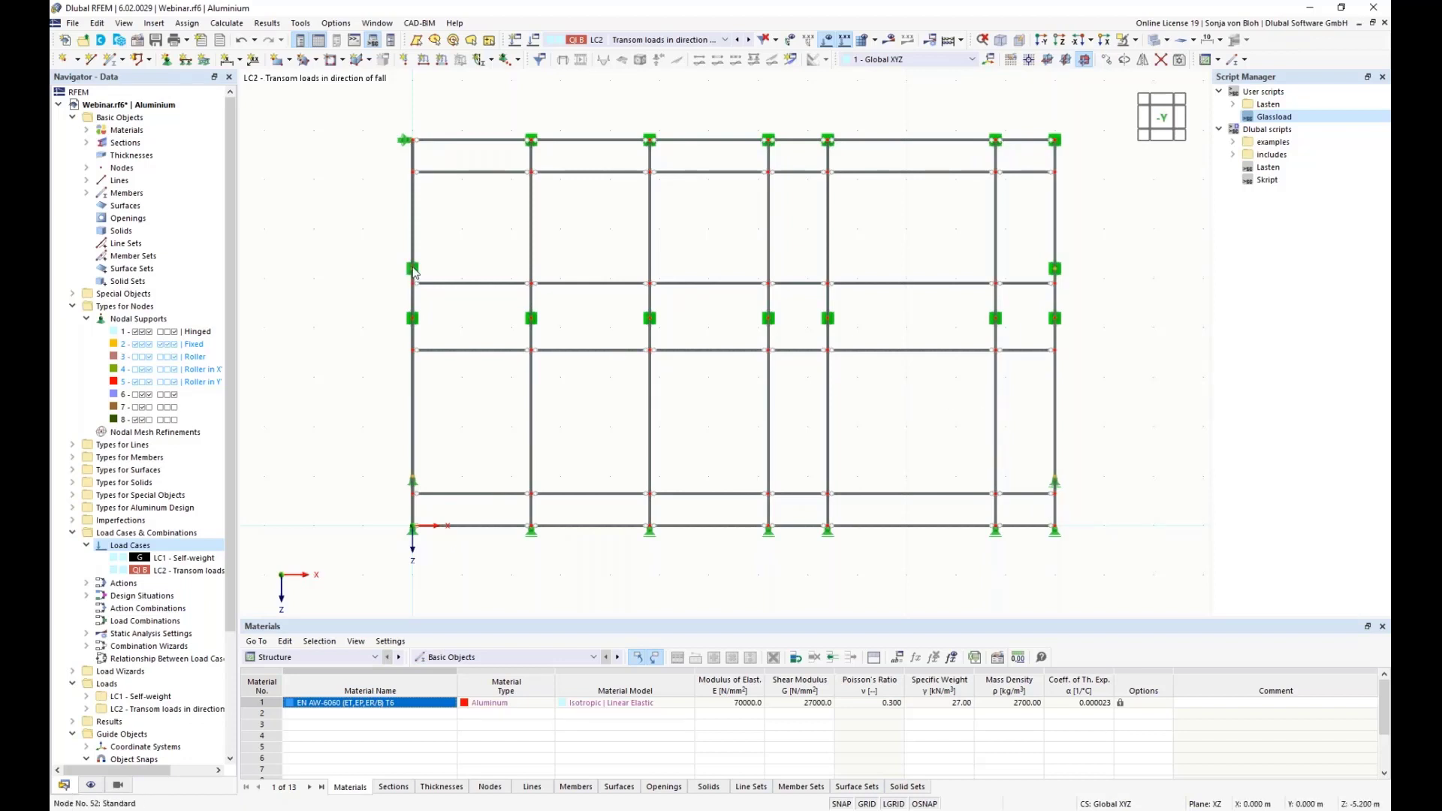
# Step: Remove the nodal support from the four copied nodes on the outermost posts
pyautogui.moveTo(413, 273)
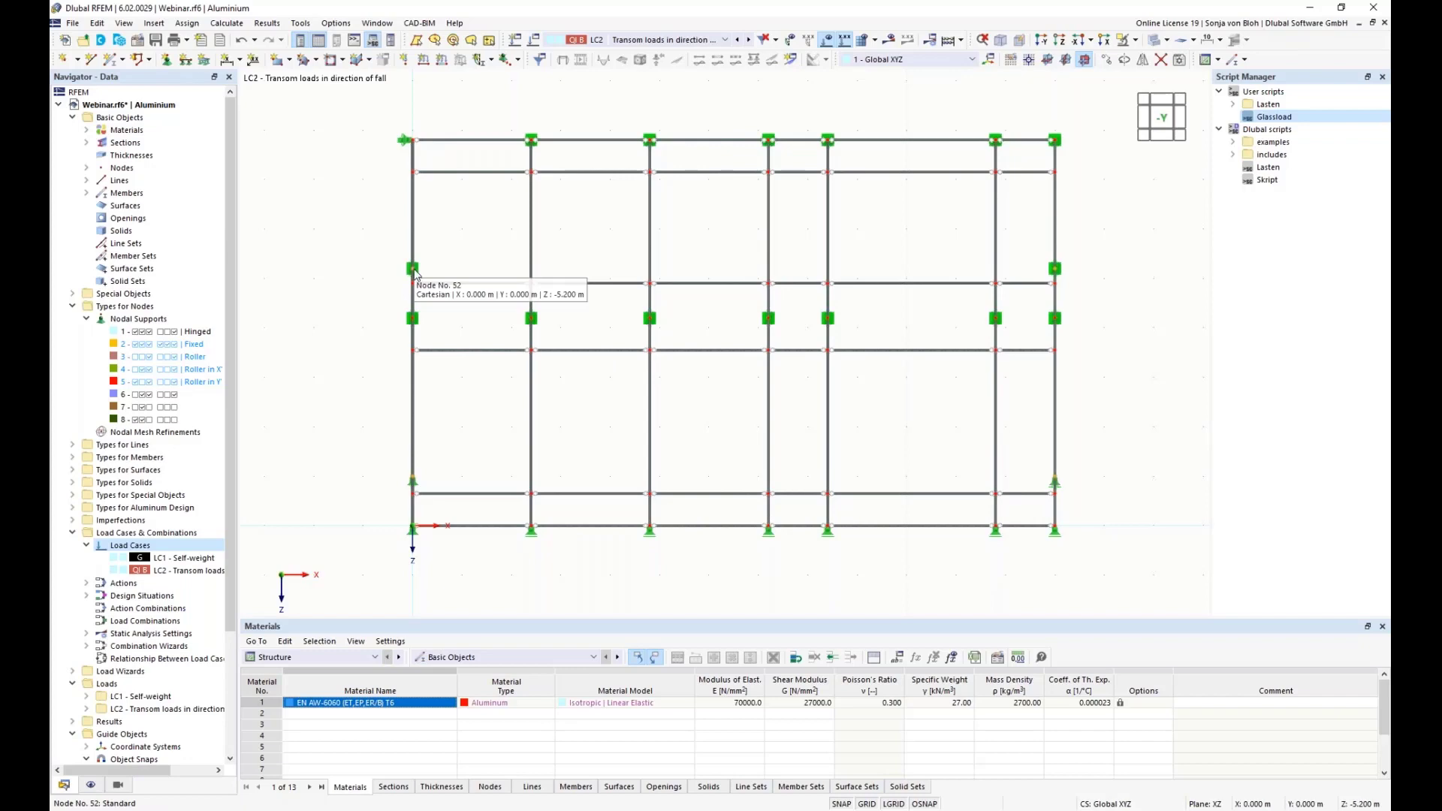
pyautogui.rightClick(414, 271)
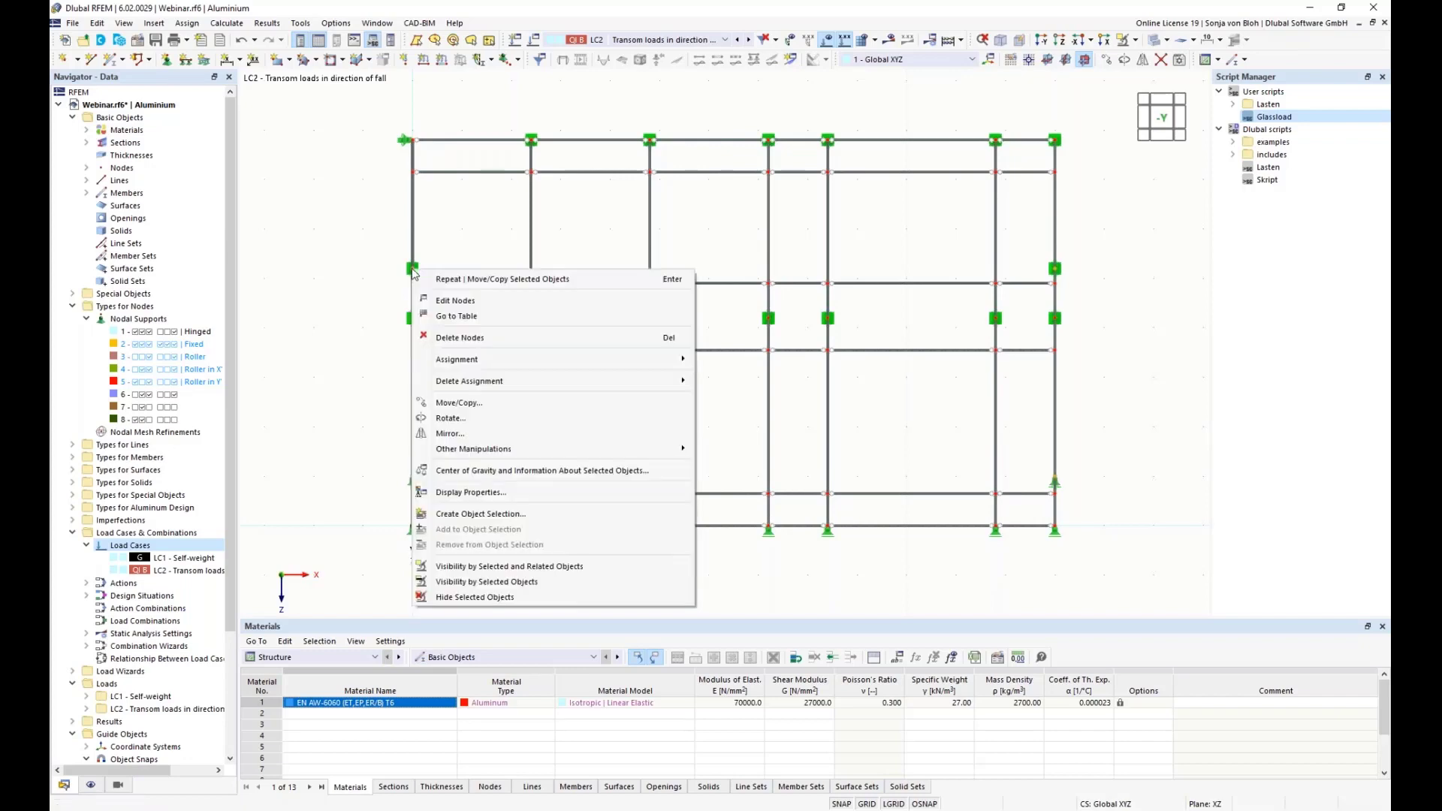
pyautogui.click(458, 300)
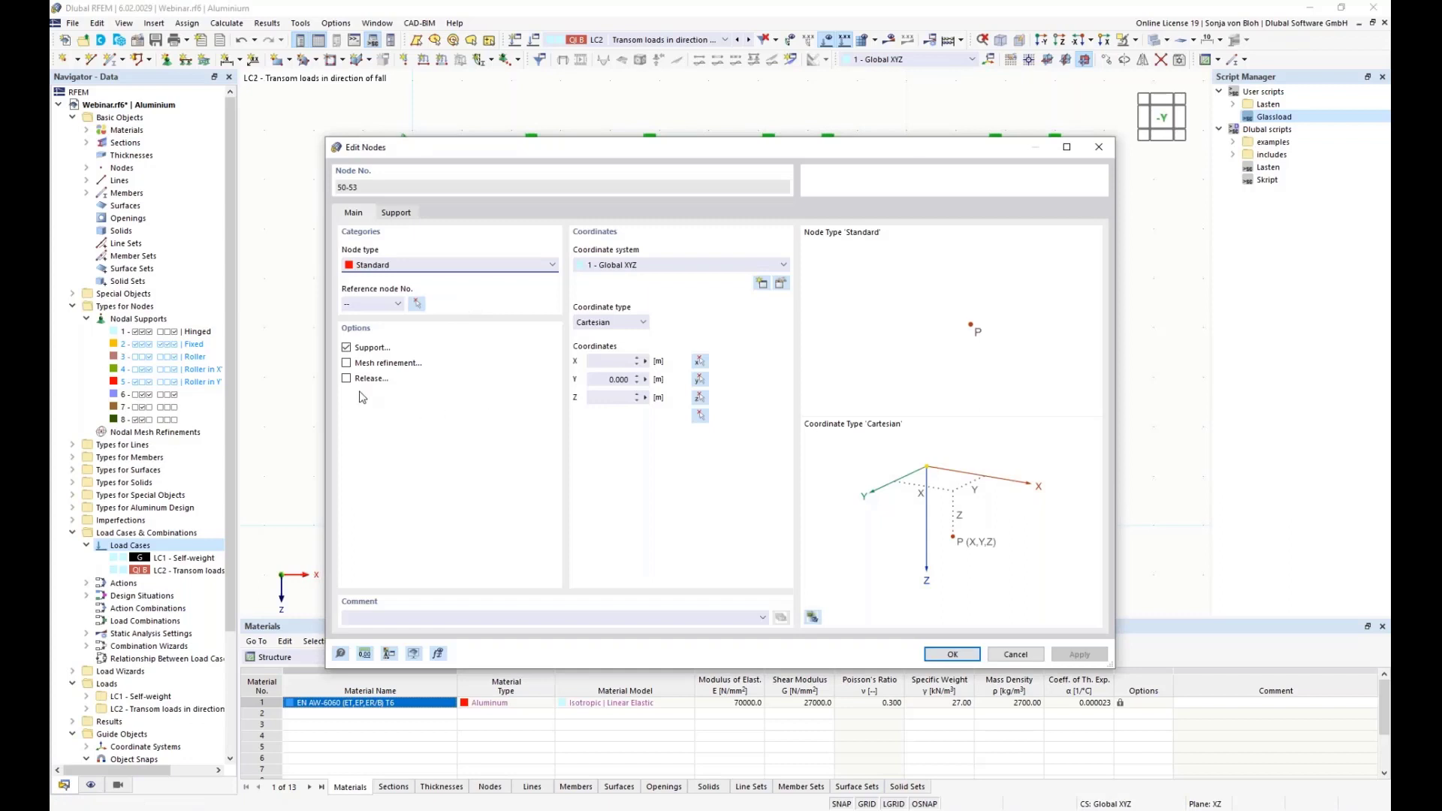
pyautogui.click(346, 348)
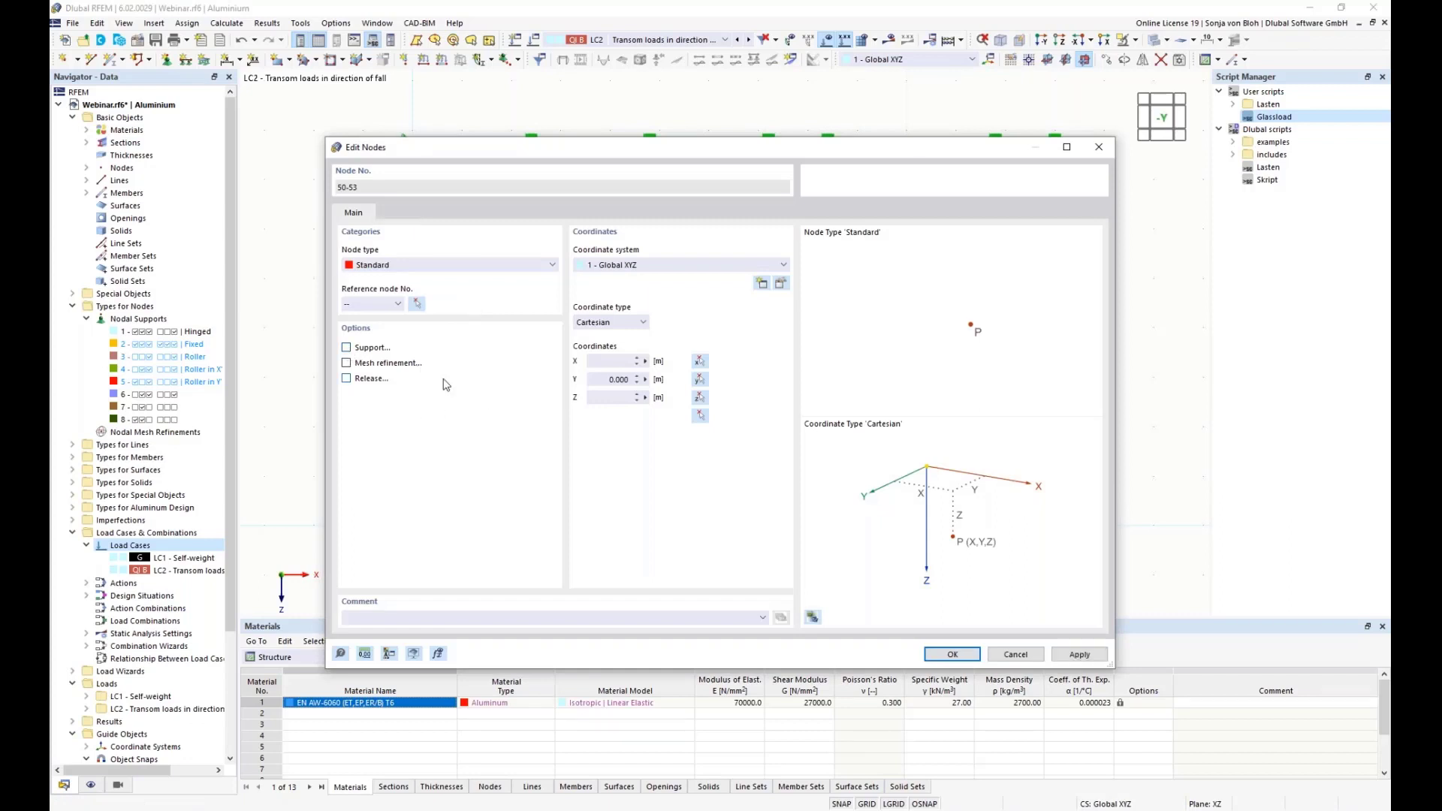
pyautogui.click(951, 655)
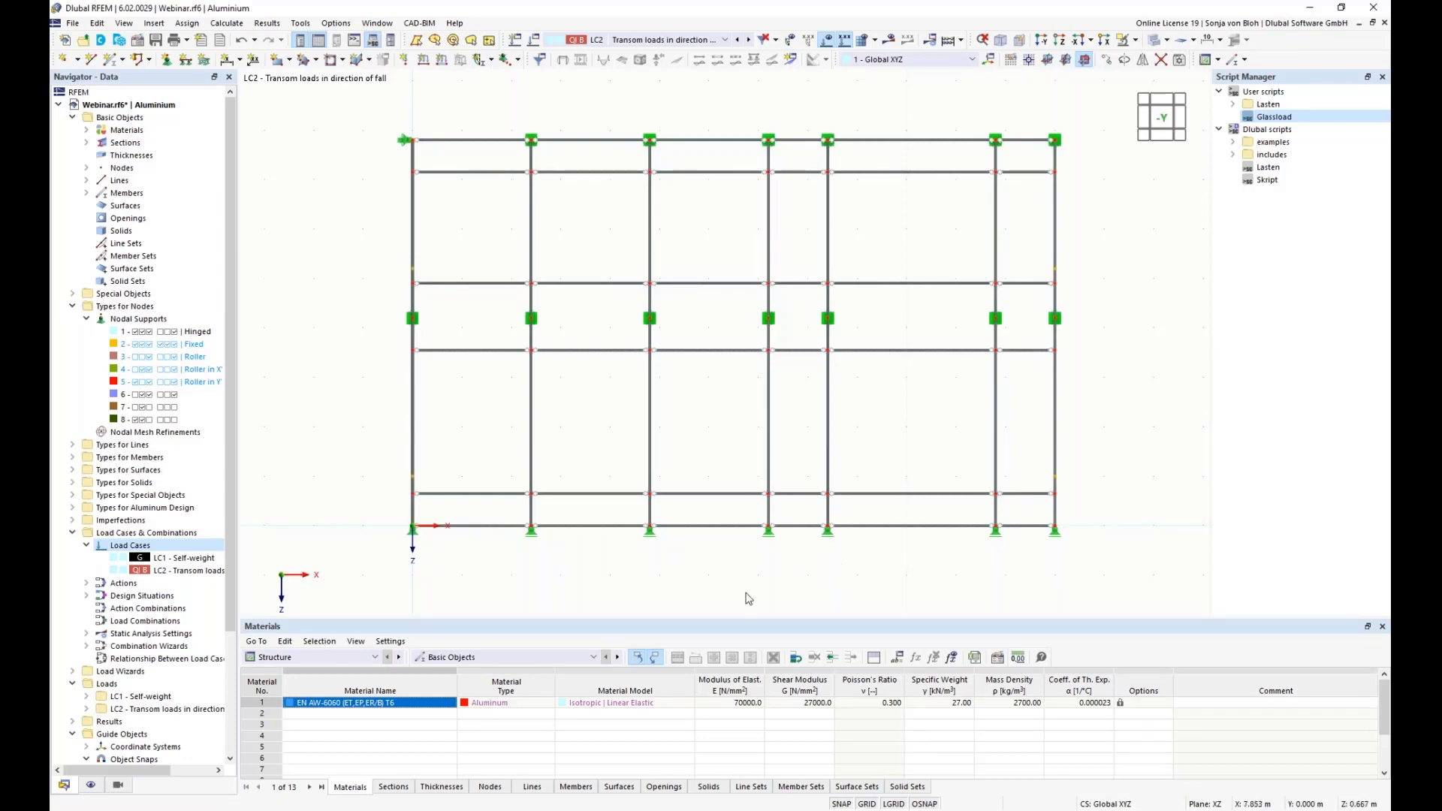
# Step: Create a Member Loads from Free Line Load wizard for LC2, global in Y on true length, with magnitude 1 kN/m
pyautogui.scroll(-4, 114, 577)
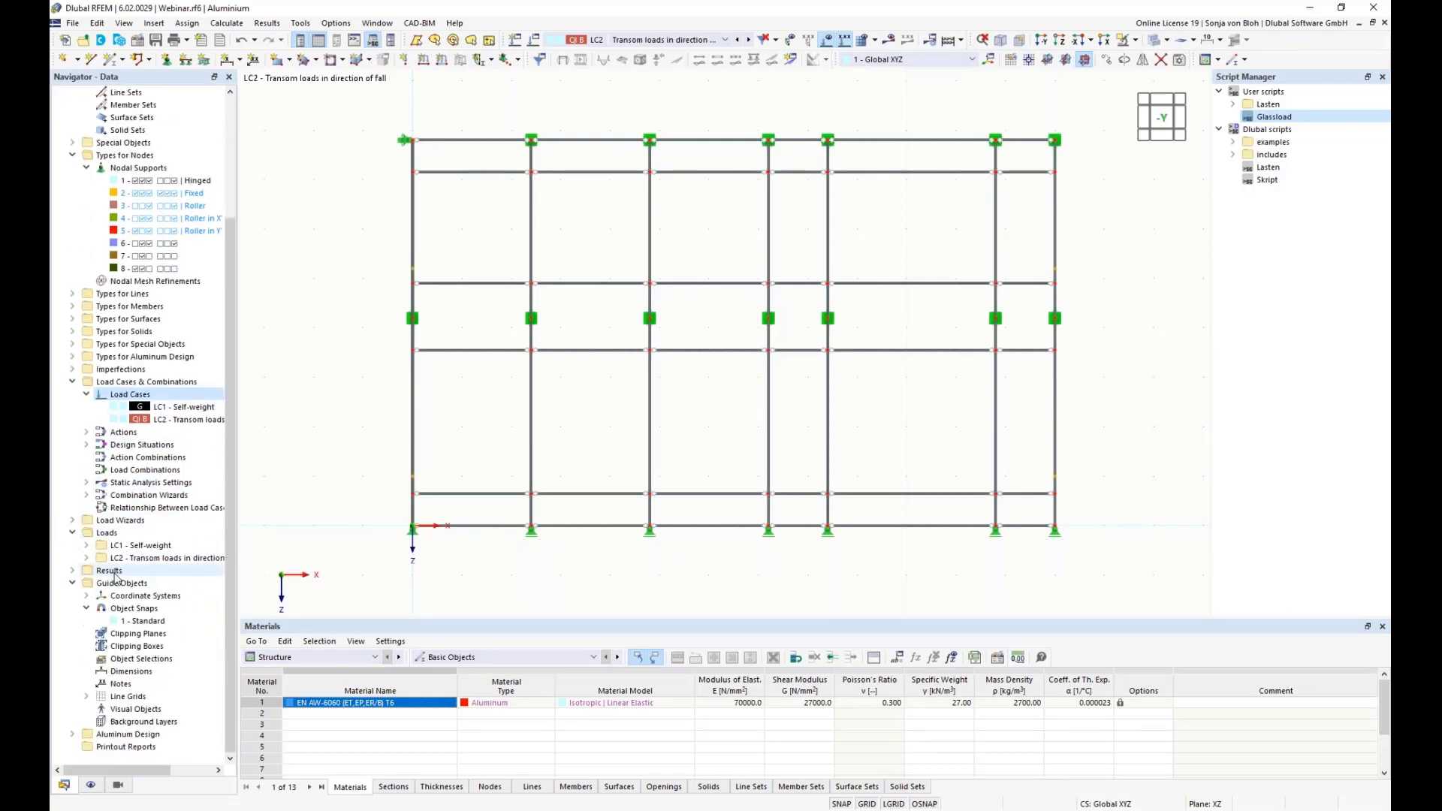
pyautogui.click(73, 523)
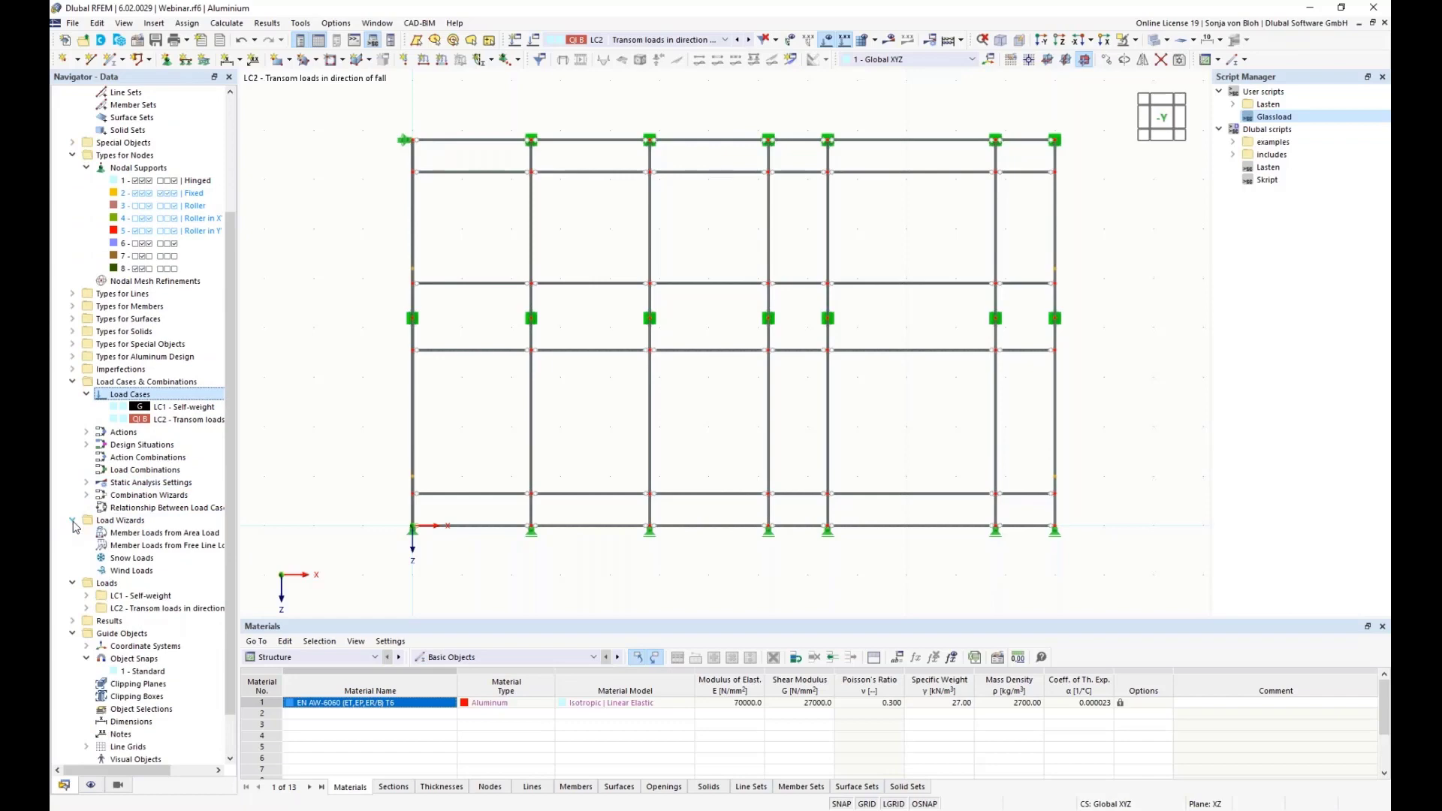
pyautogui.doubleClick(169, 554)
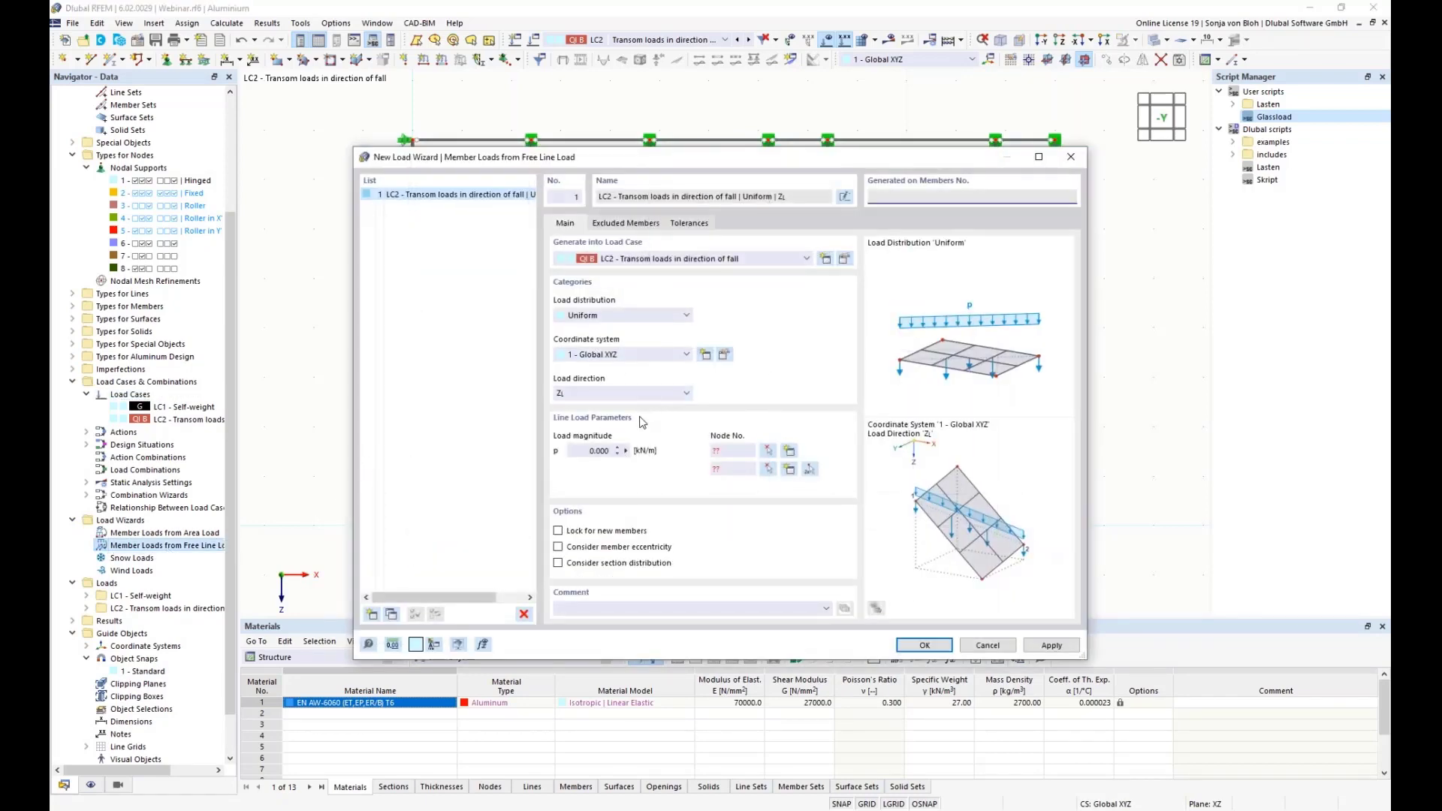
pyautogui.click(682, 394)
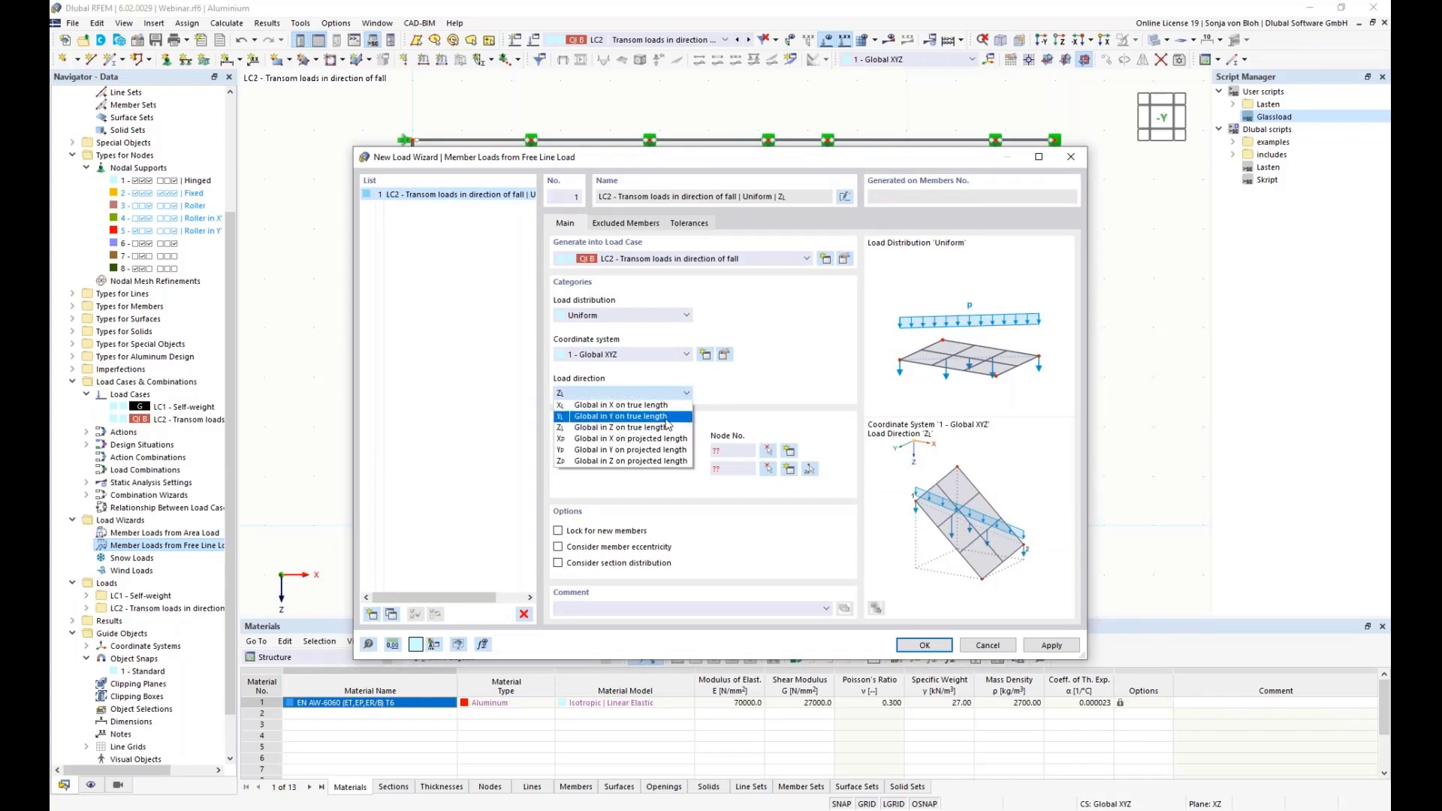
pyautogui.click(661, 417)
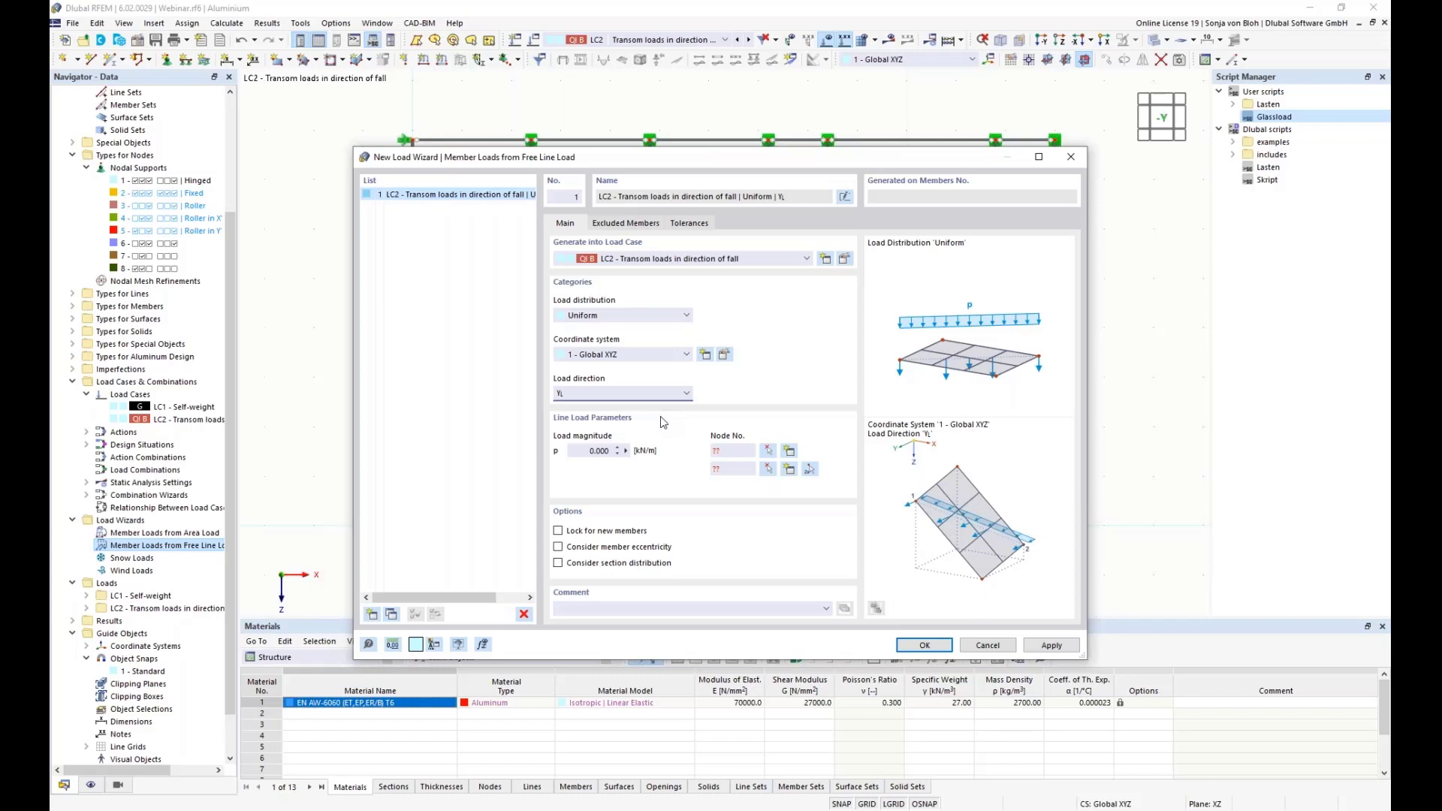
pyautogui.click(580, 451)
pyautogui.write('1')
# Step: Define the load line between the two lower copied nodes on the outermost posts and check the loaded members in the model
pyautogui.click(812, 470)
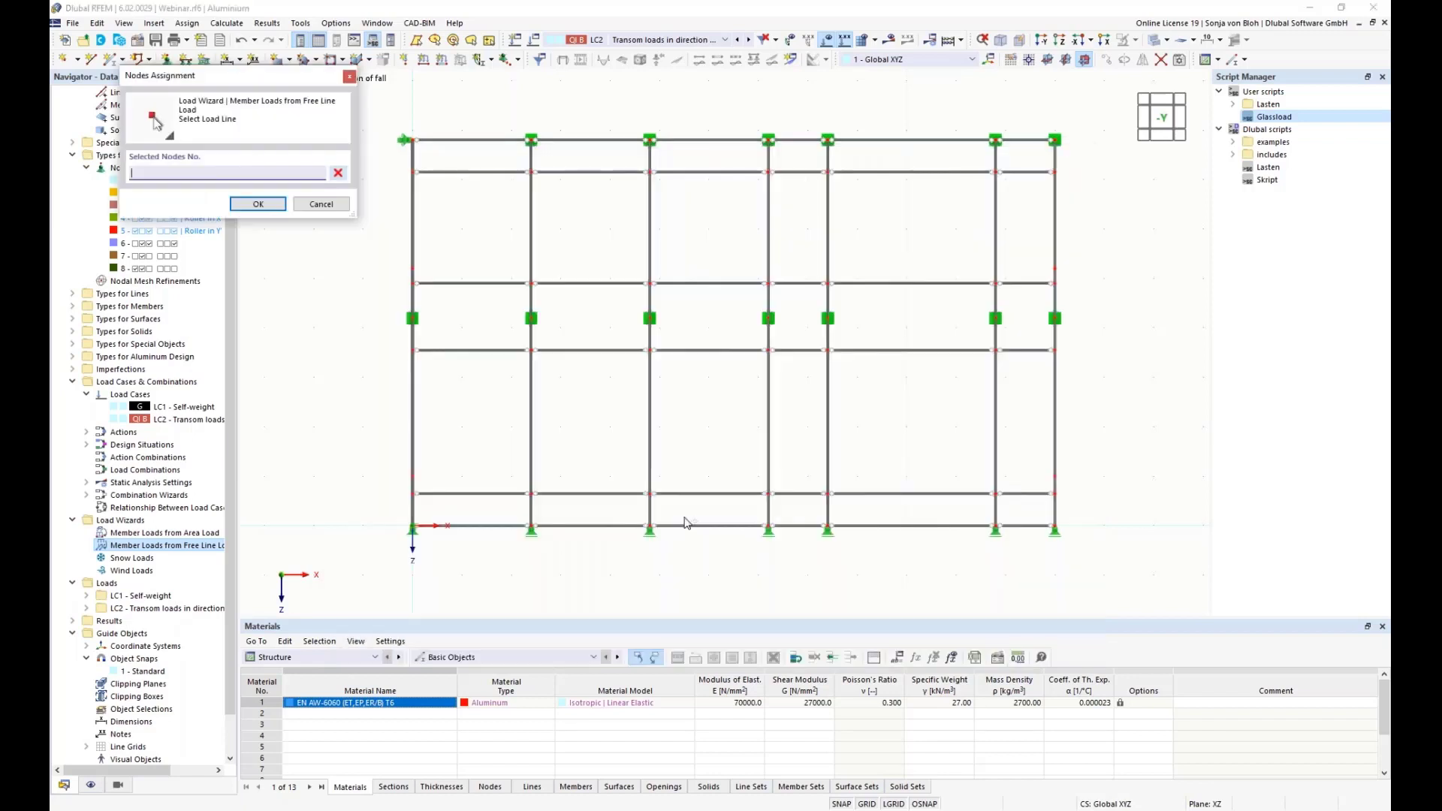
pyautogui.click(412, 476)
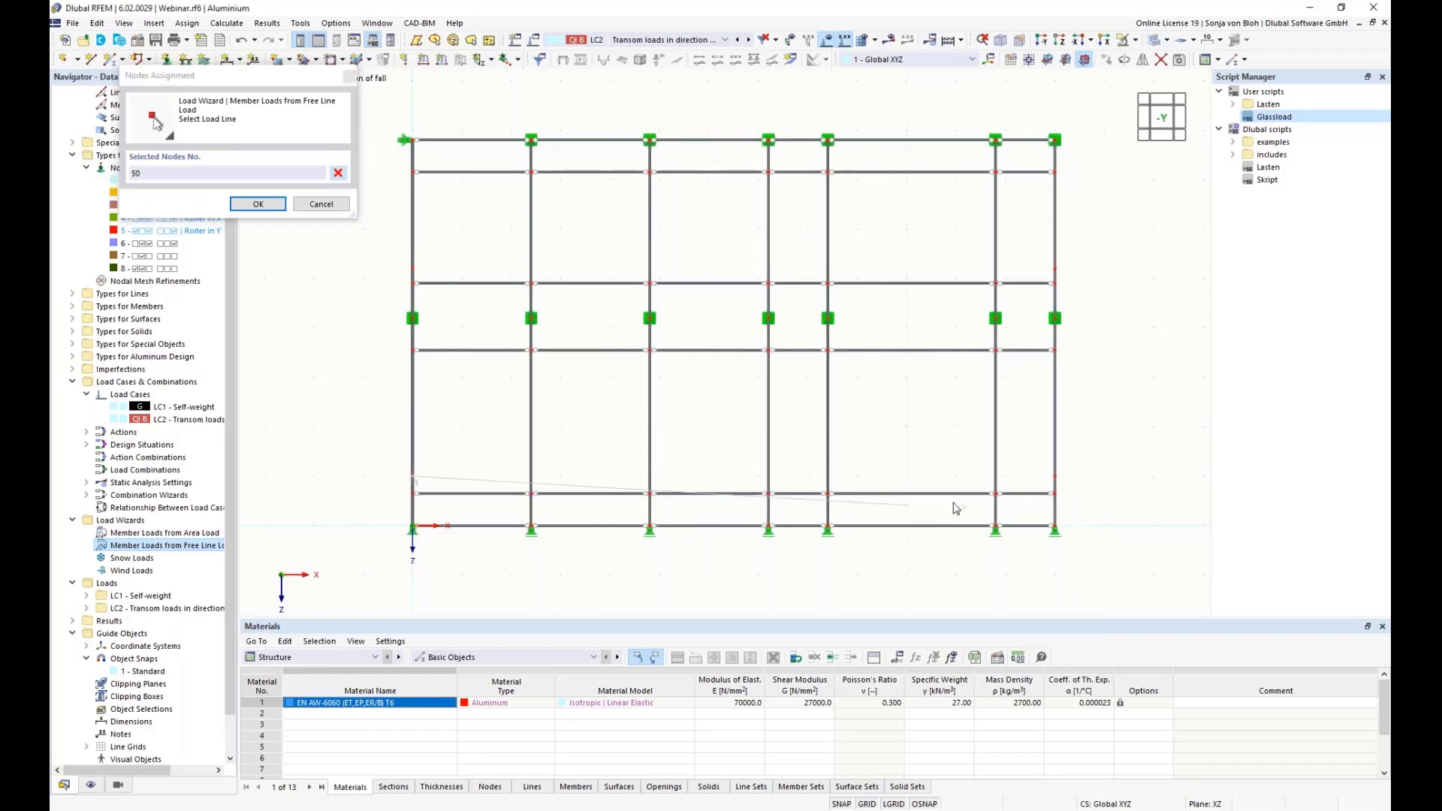
pyautogui.click(1055, 477)
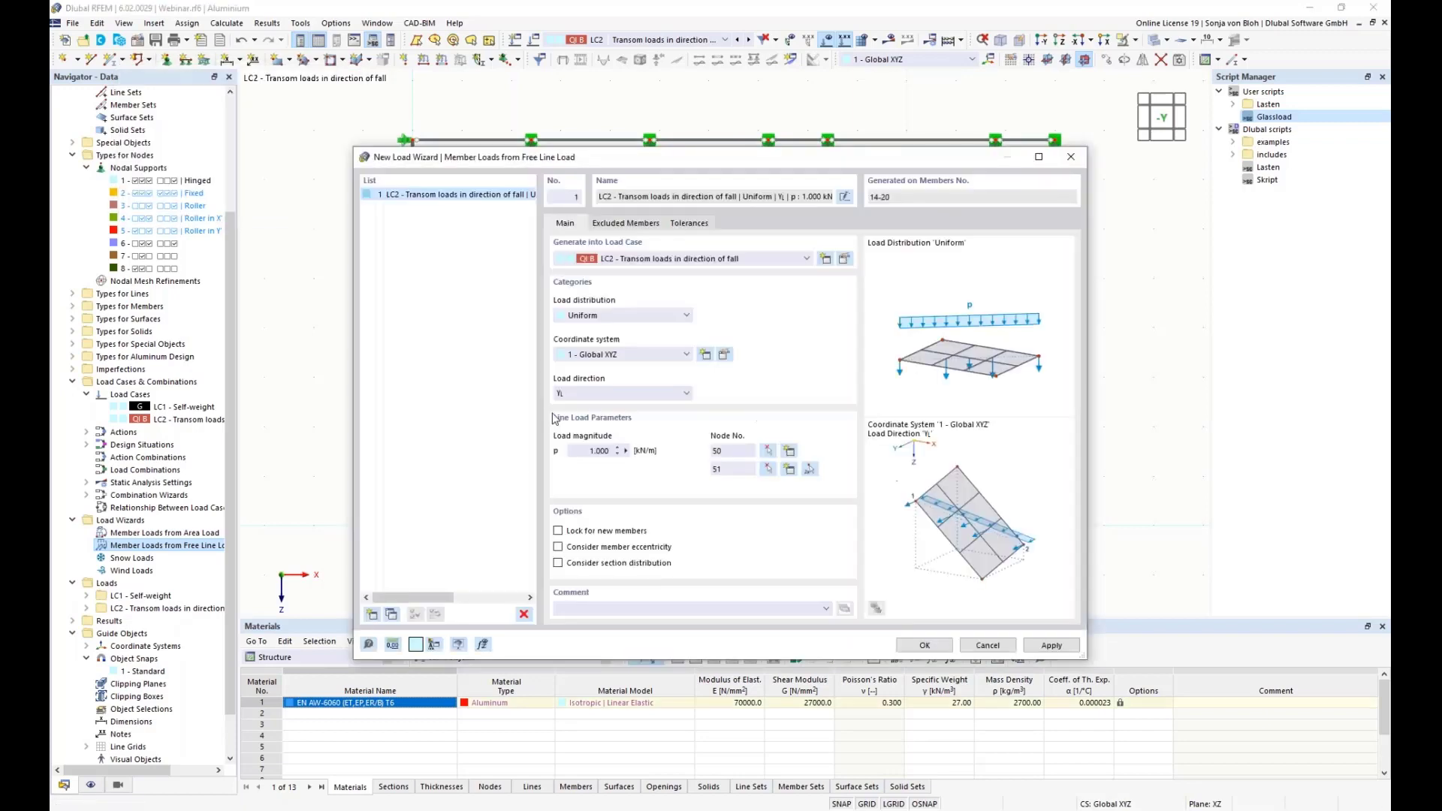
pyautogui.moveTo(580, 159); pyautogui.dragTo(962, 170)
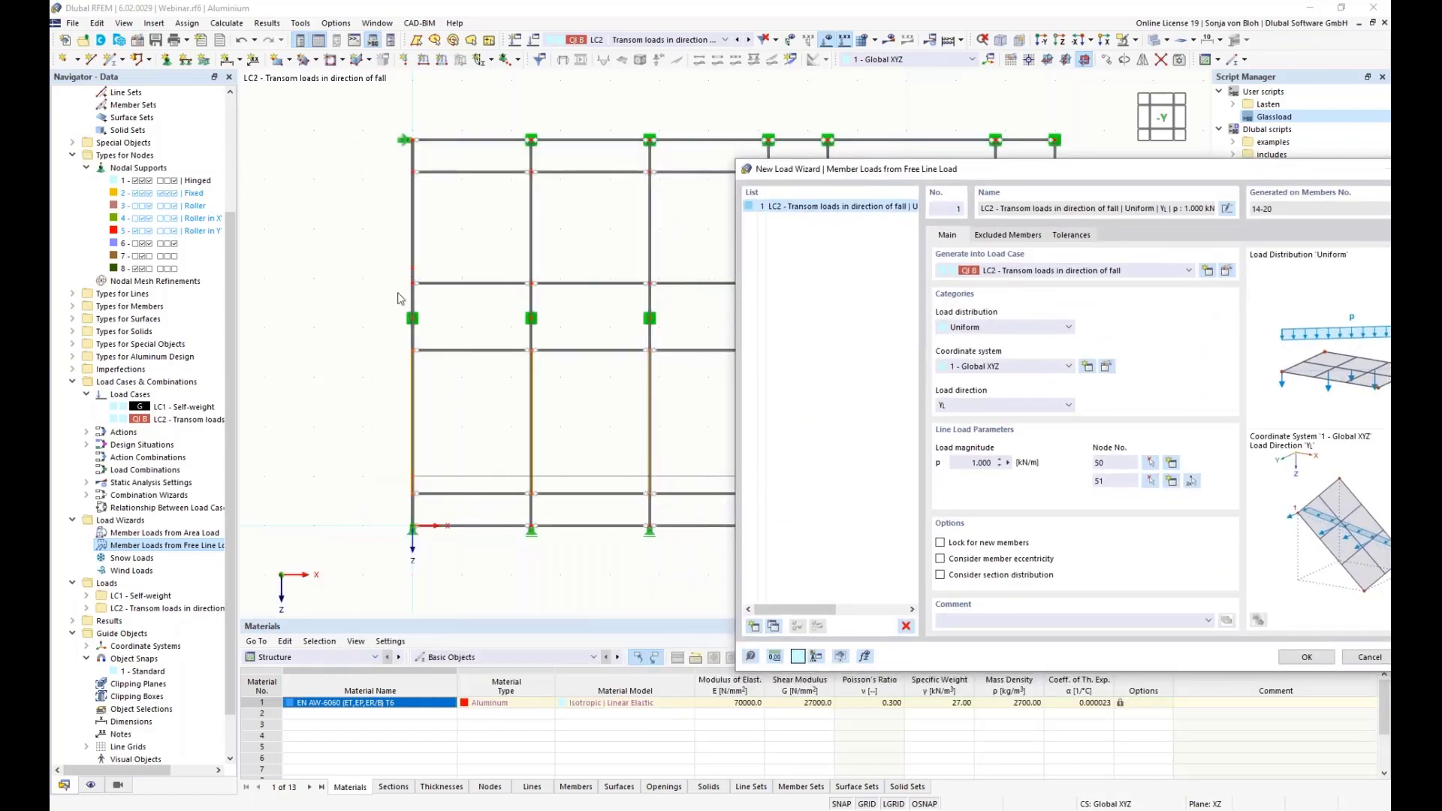
pyautogui.moveTo(846, 177); pyautogui.dragTo(669, 147)
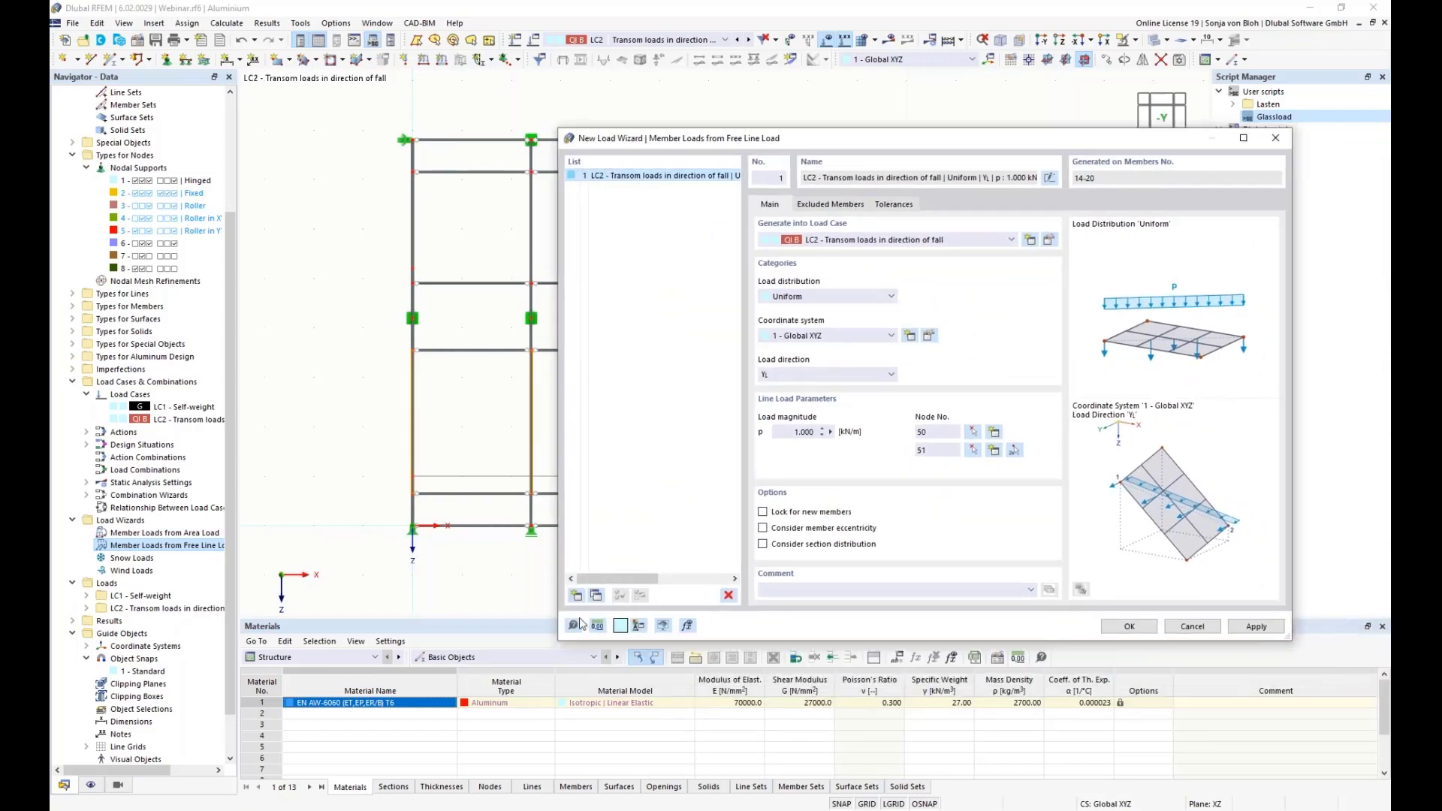
# Step: Copy the LC2 free line load wizard and assign its load line to the two upper copied nodes on the outermost posts
pyautogui.click(598, 598)
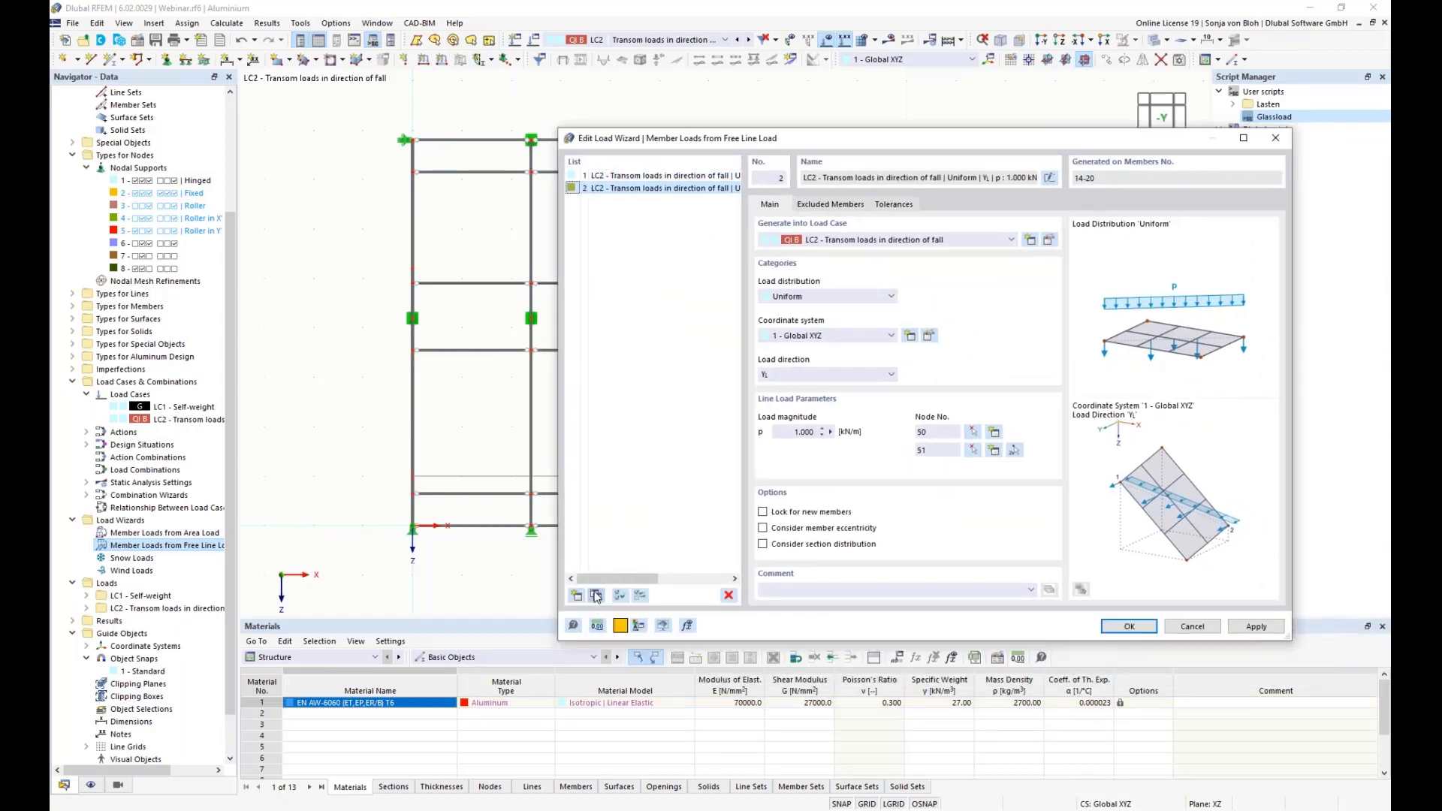
pyautogui.click(1015, 451)
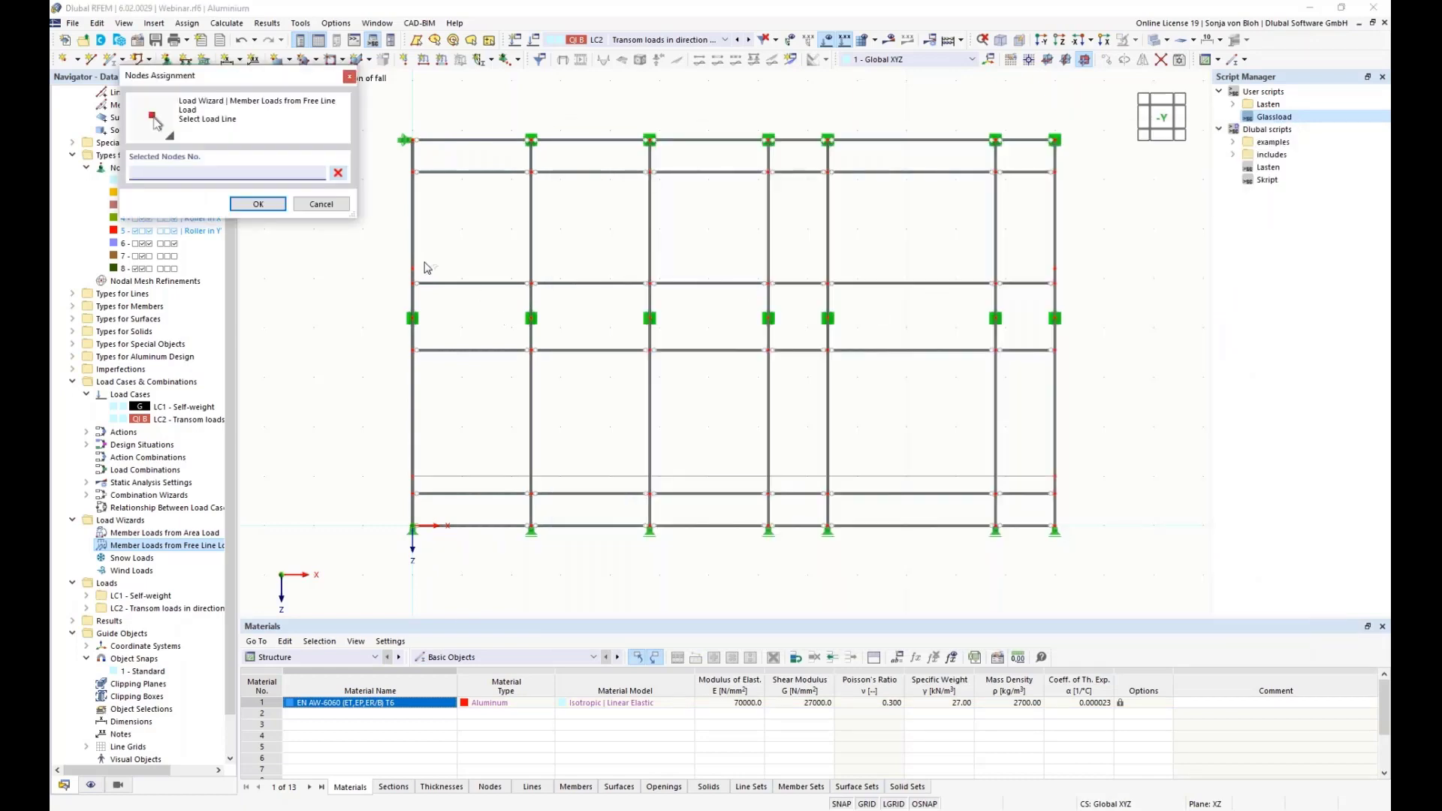
pyautogui.click(412, 268)
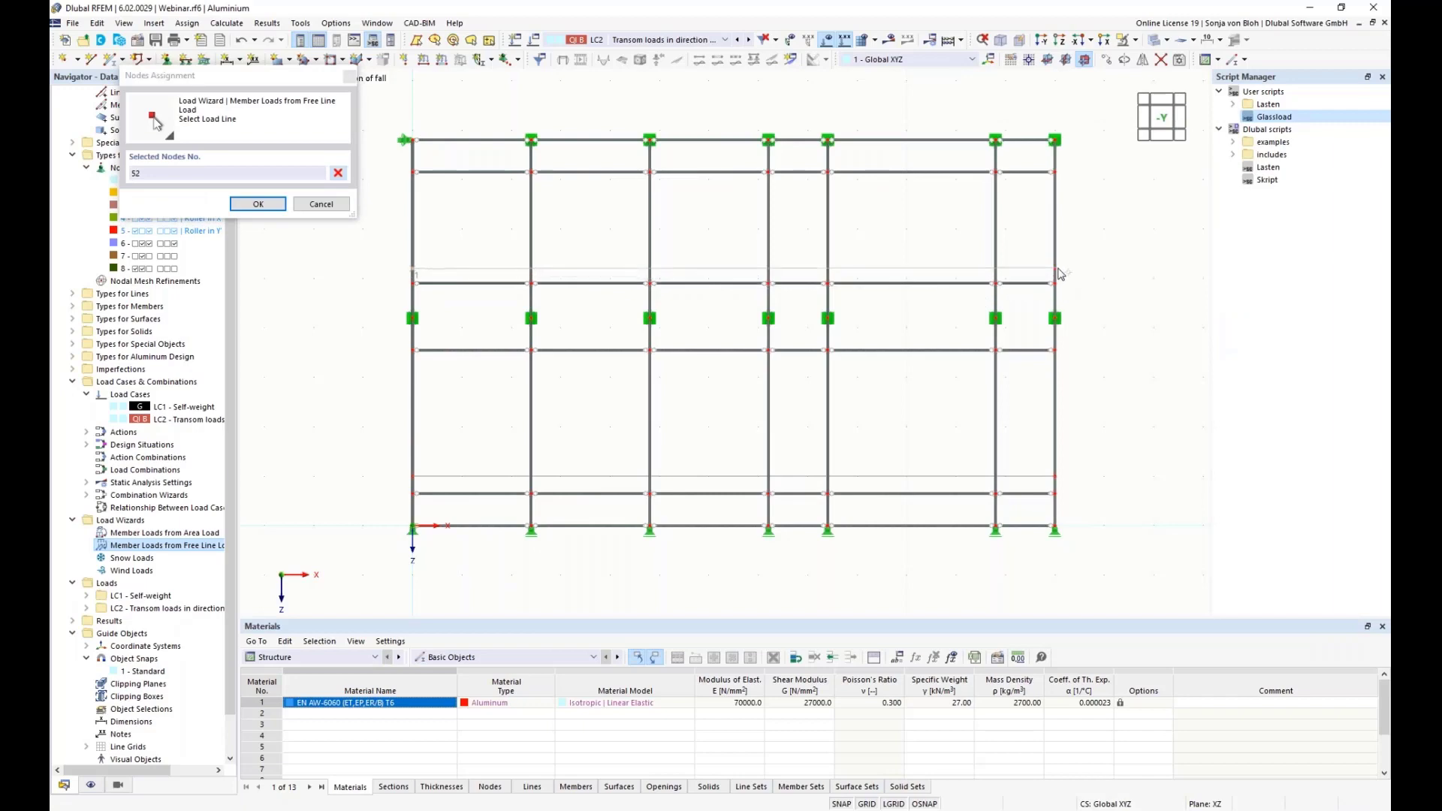
pyautogui.click(1055, 268)
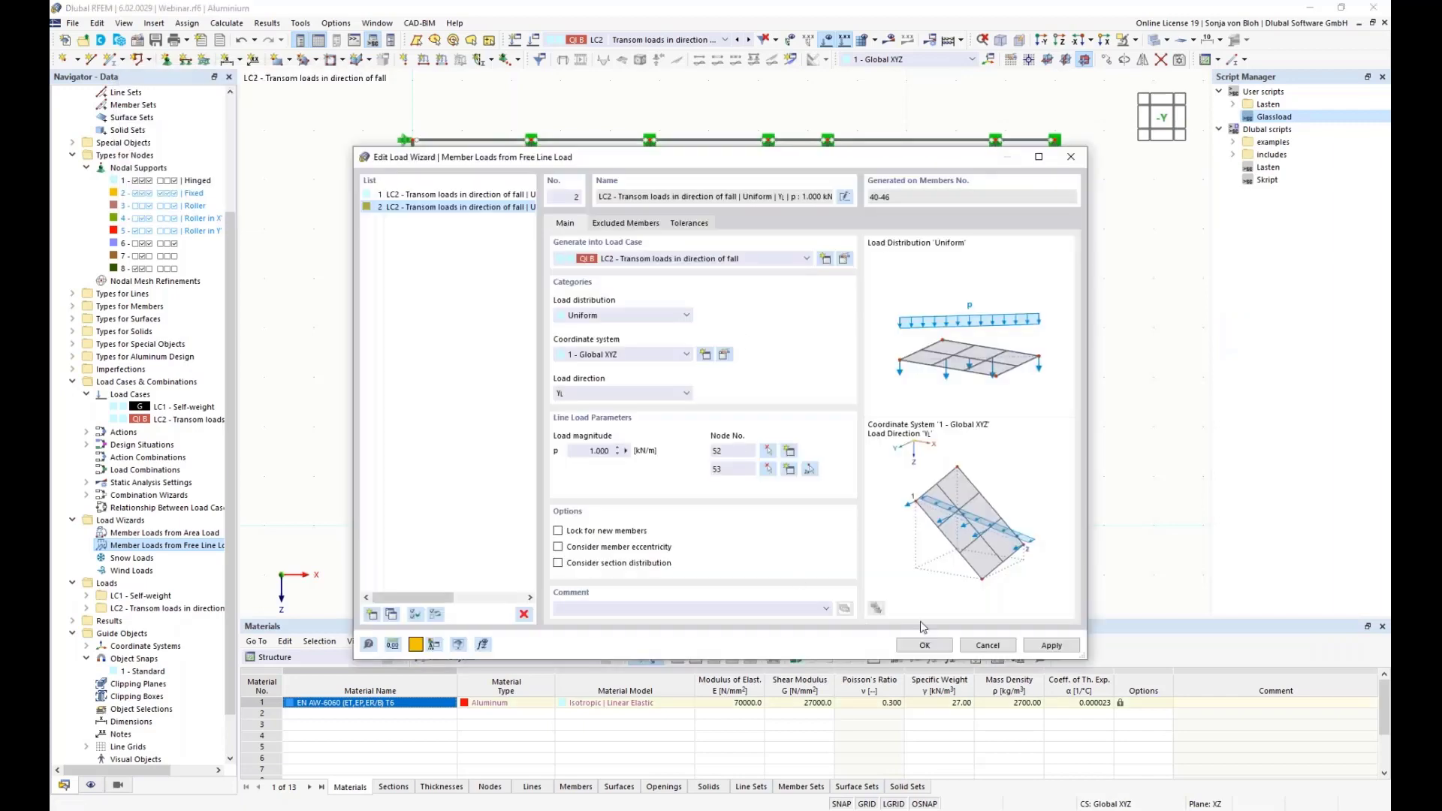
pyautogui.click(925, 646)
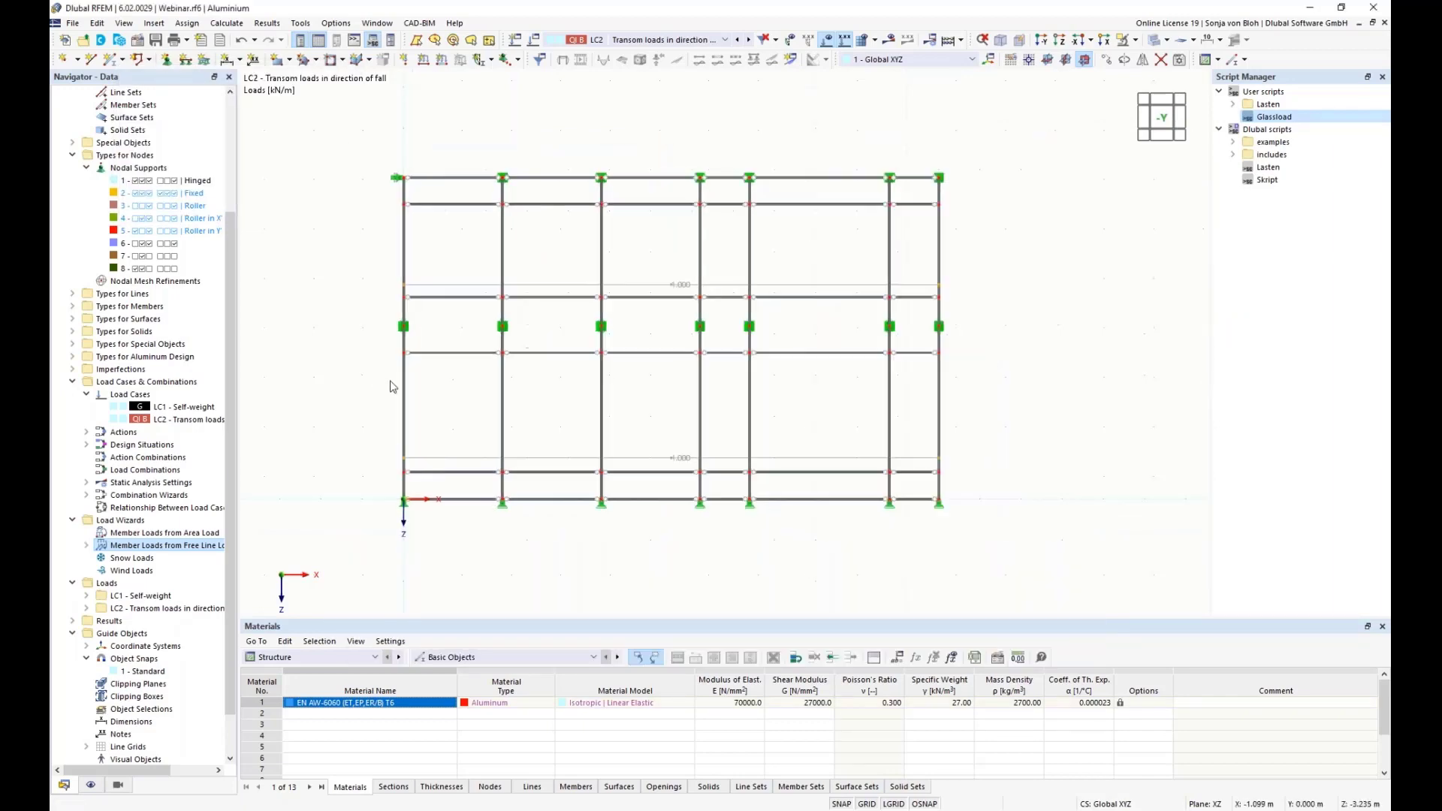
# Step: Display the loads generated from the LC2 free line loads separately and examine them on the posts
pyautogui.keyDown('ctrl'); pyautogui.moveTo(408, 396); pyautogui.dragTo(450, 454, button='middle'); pyautogui.keyUp('ctrl')
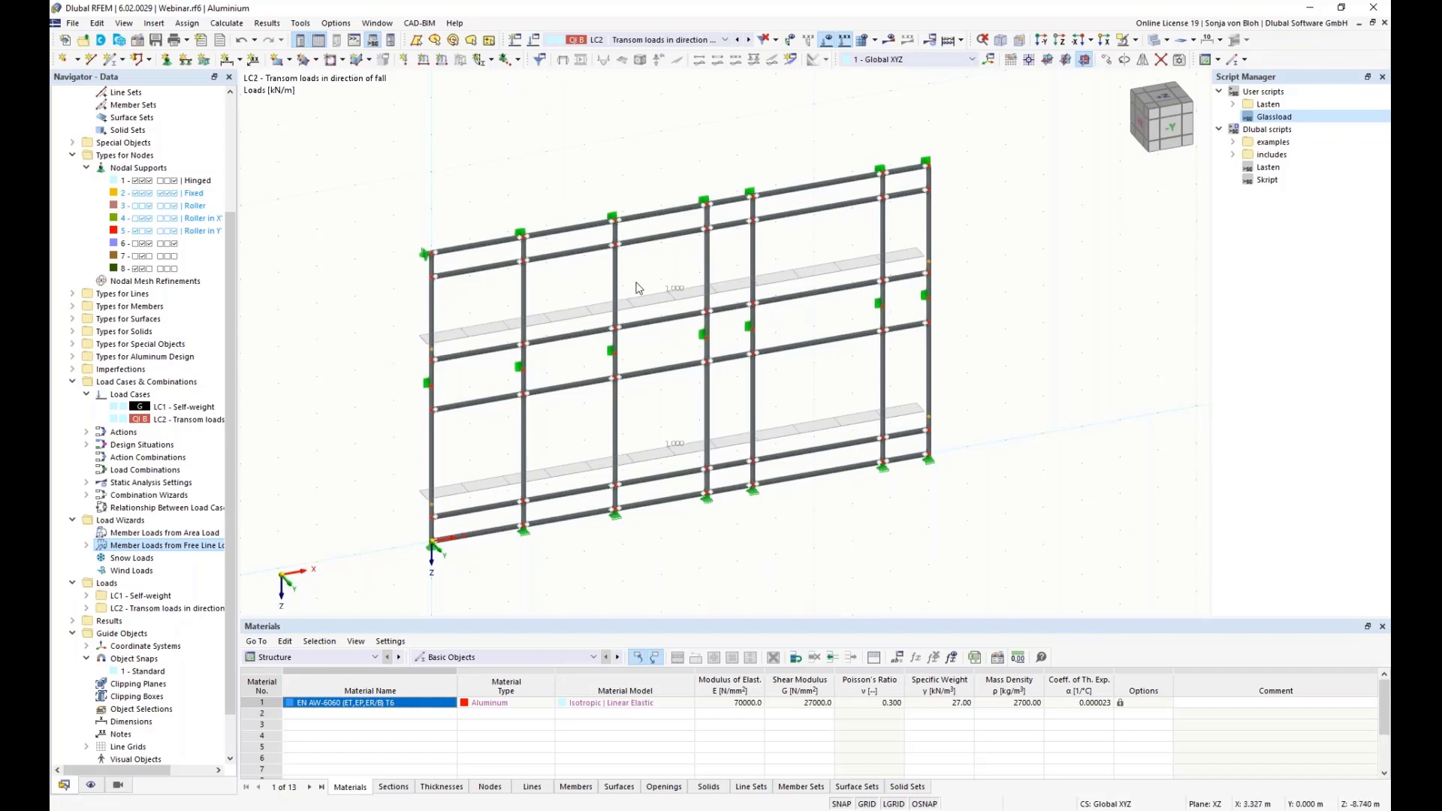
pyautogui.rightClick(489, 340)
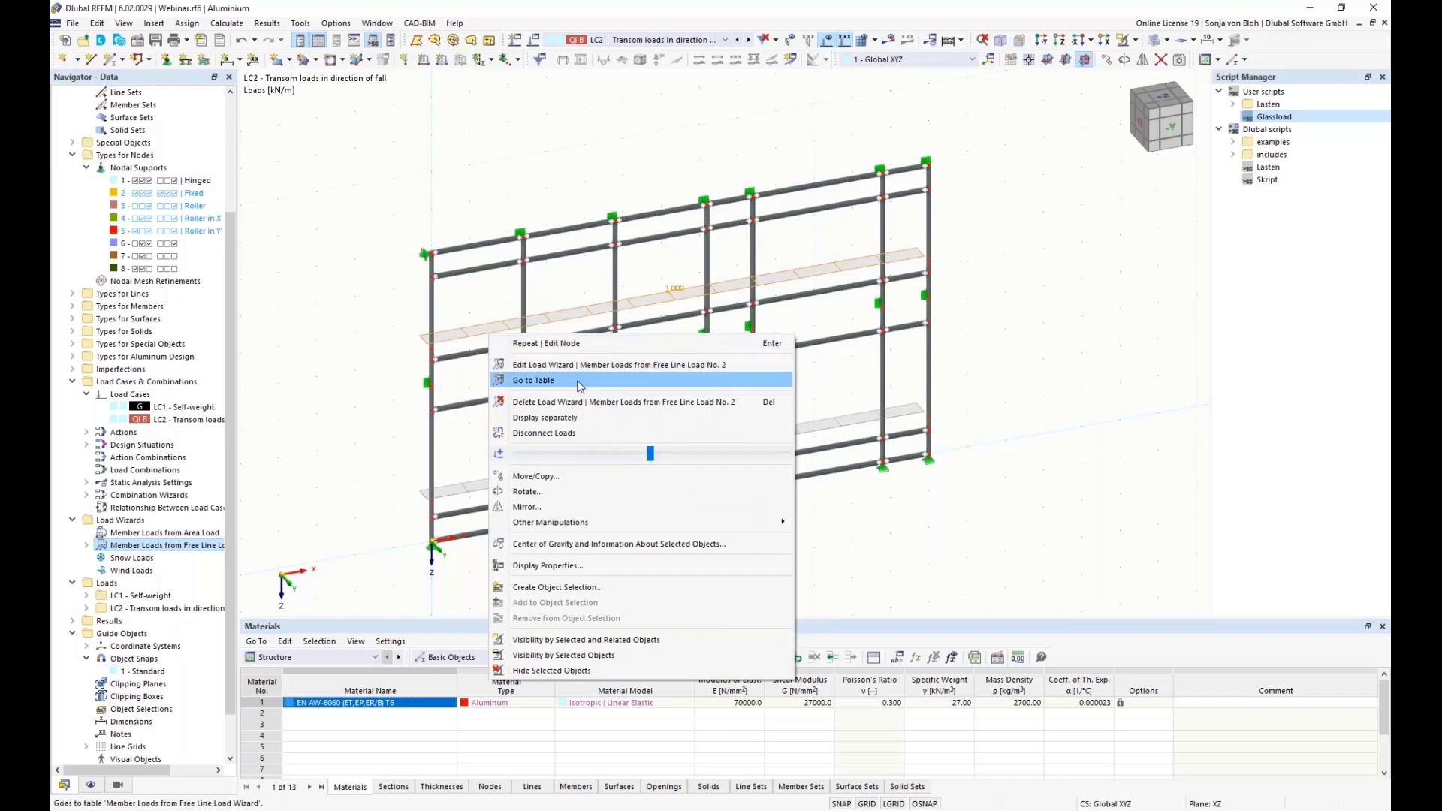
pyautogui.click(542, 419)
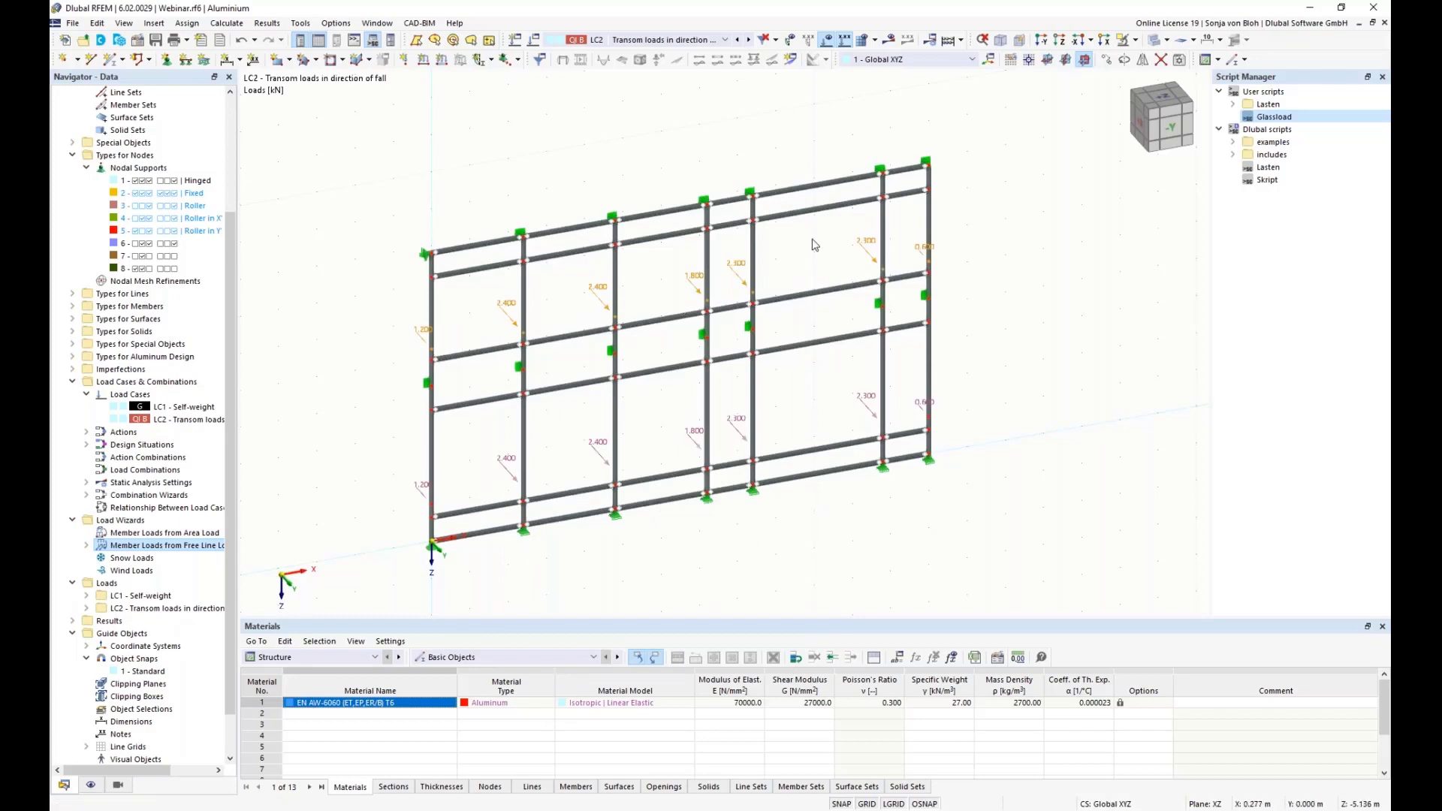
pyautogui.scroll(1, 907, 213)
pyautogui.scroll(-1, 939, 318)
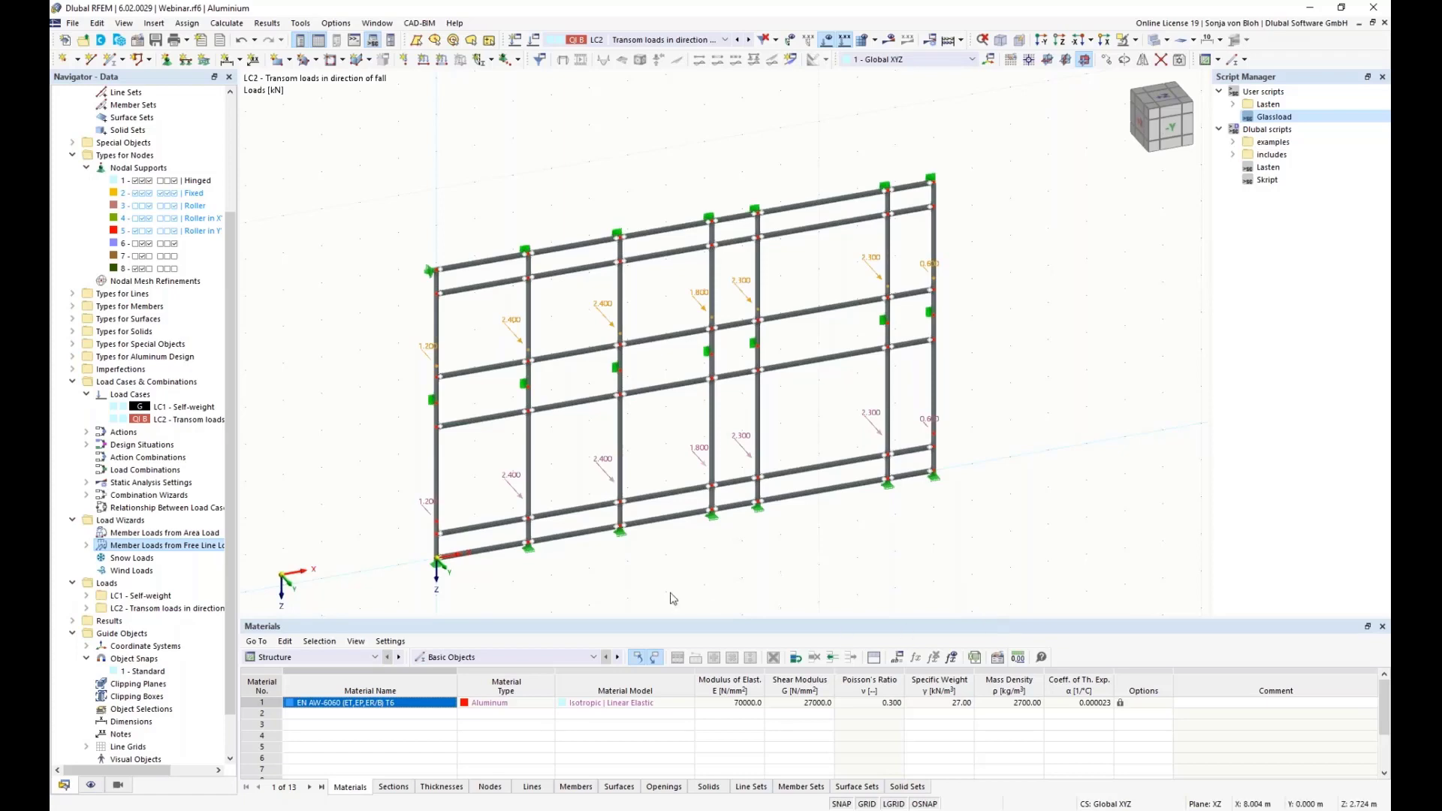
# Step: Copy load case LC2 and name the copy "Transom loads in opposite direction"
pyautogui.rightClick(169, 423)
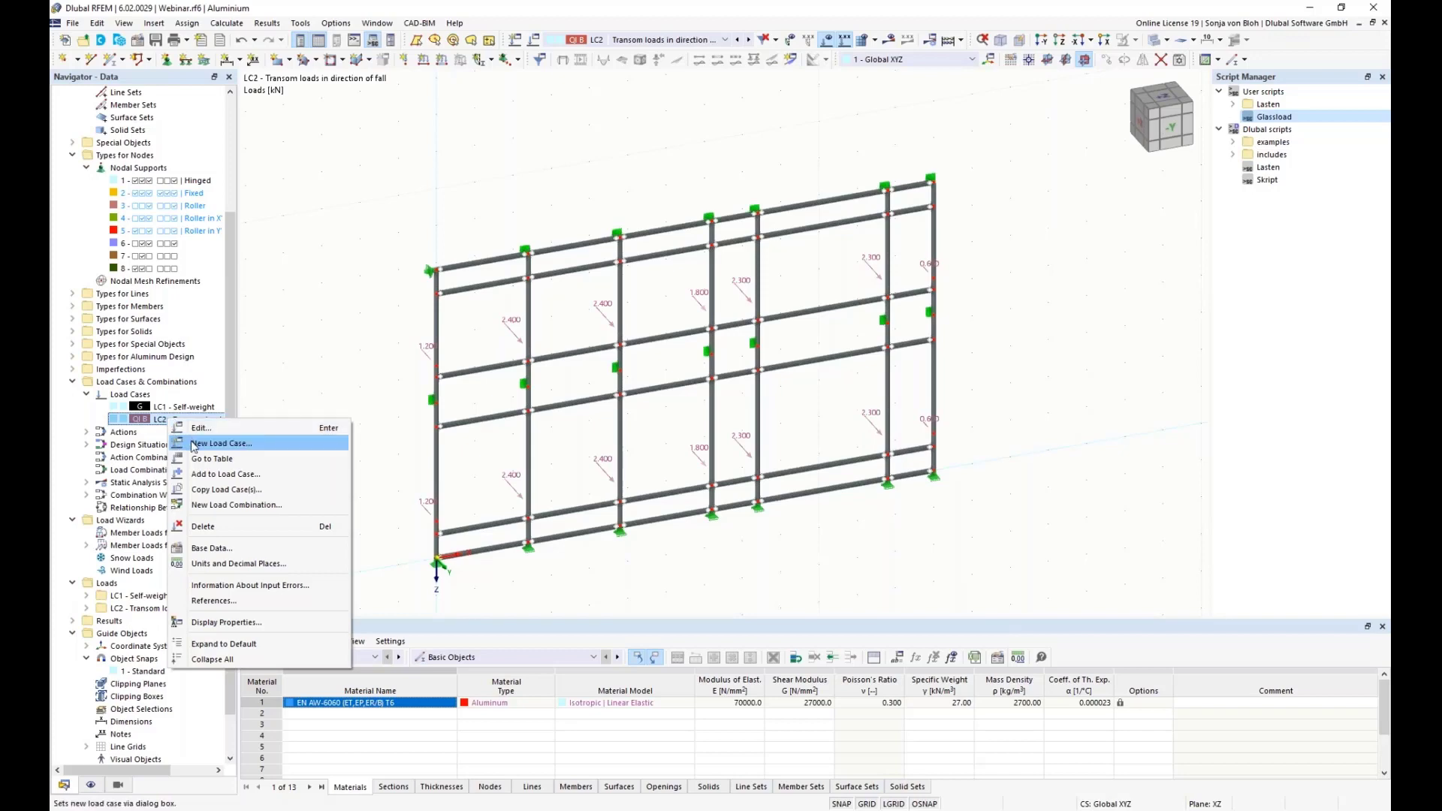
pyautogui.click(218, 490)
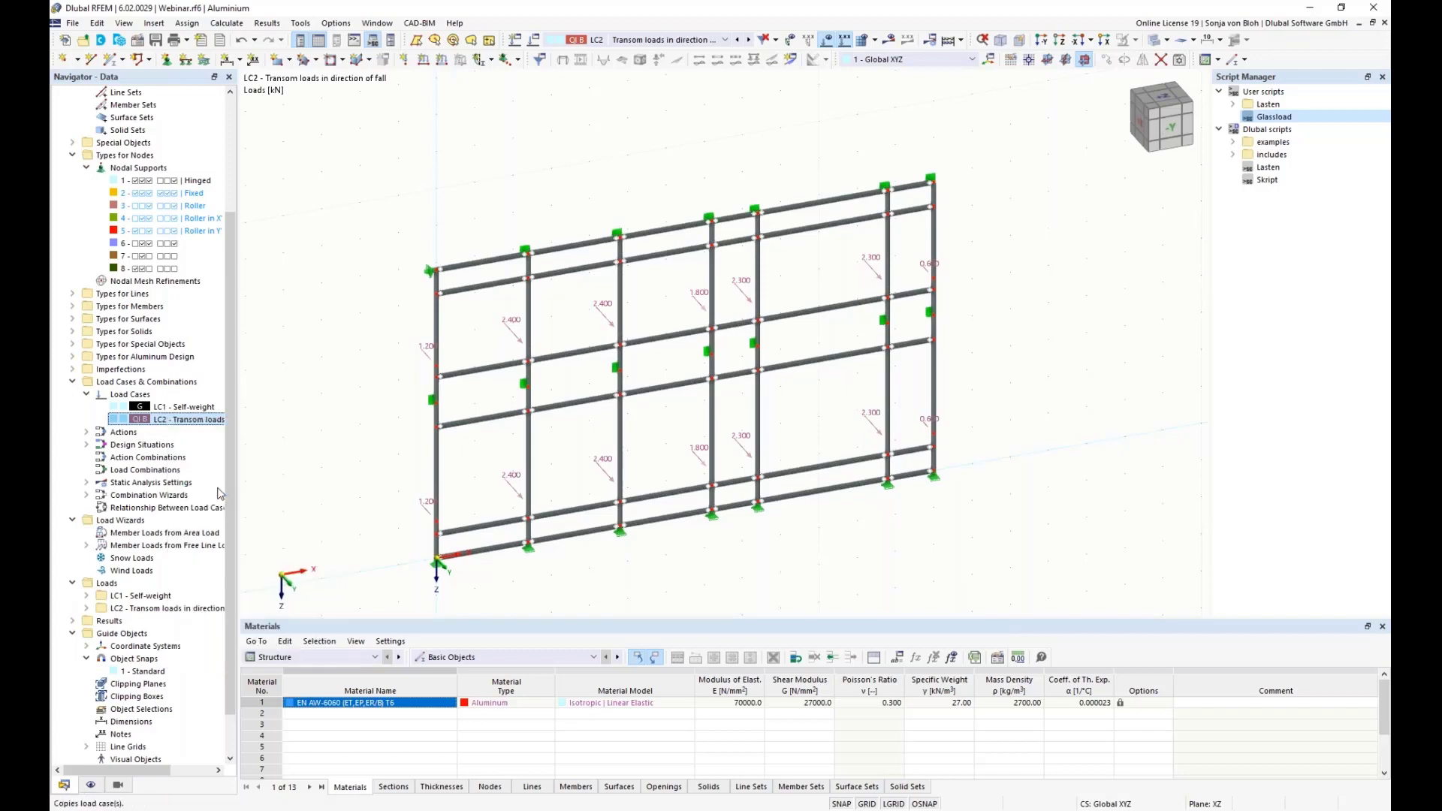
pyautogui.moveTo(644, 167); pyautogui.dragTo(578, 166)
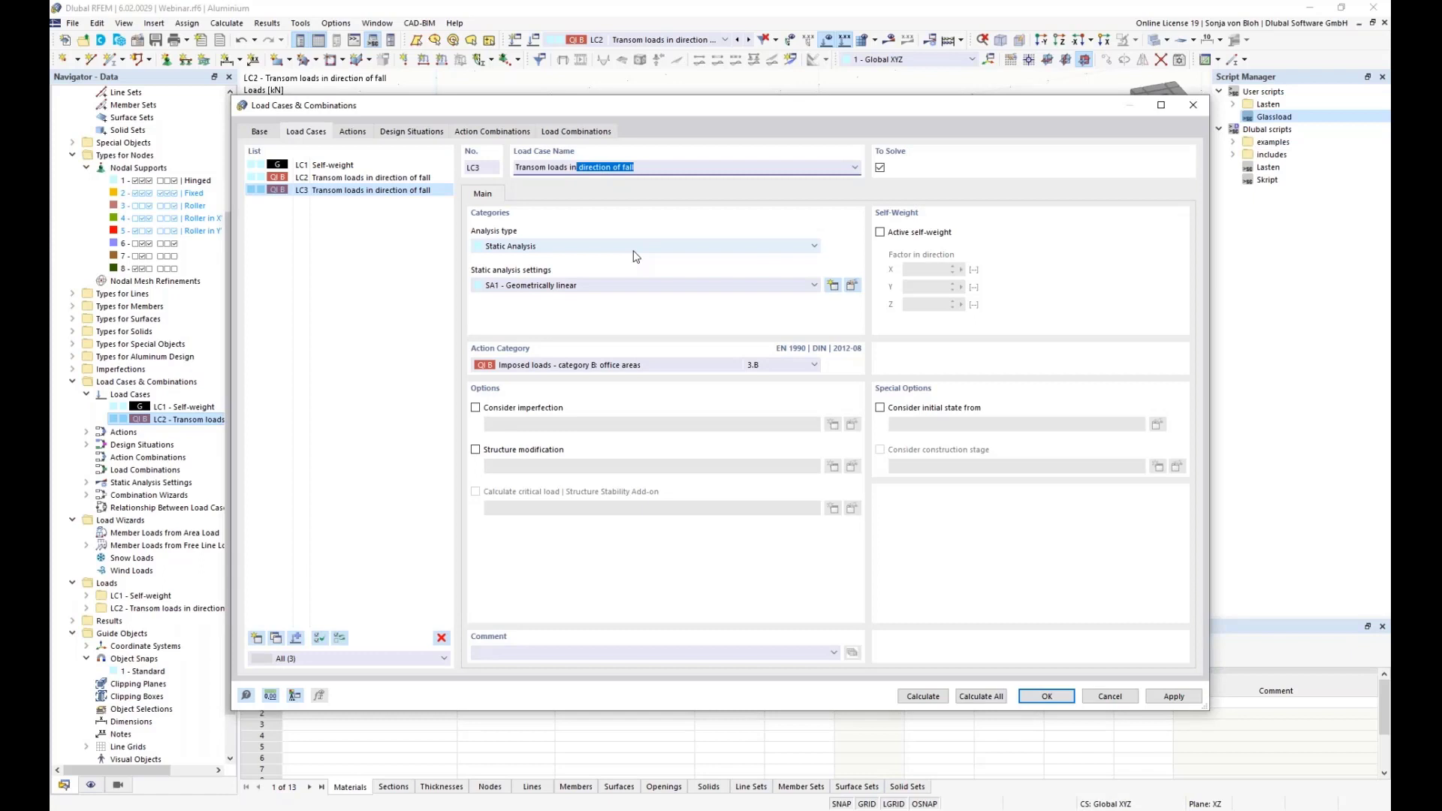
pyautogui.press('BackSpace')
pyautogui.write('opposite directio')
pyautogui.click(1047, 696)
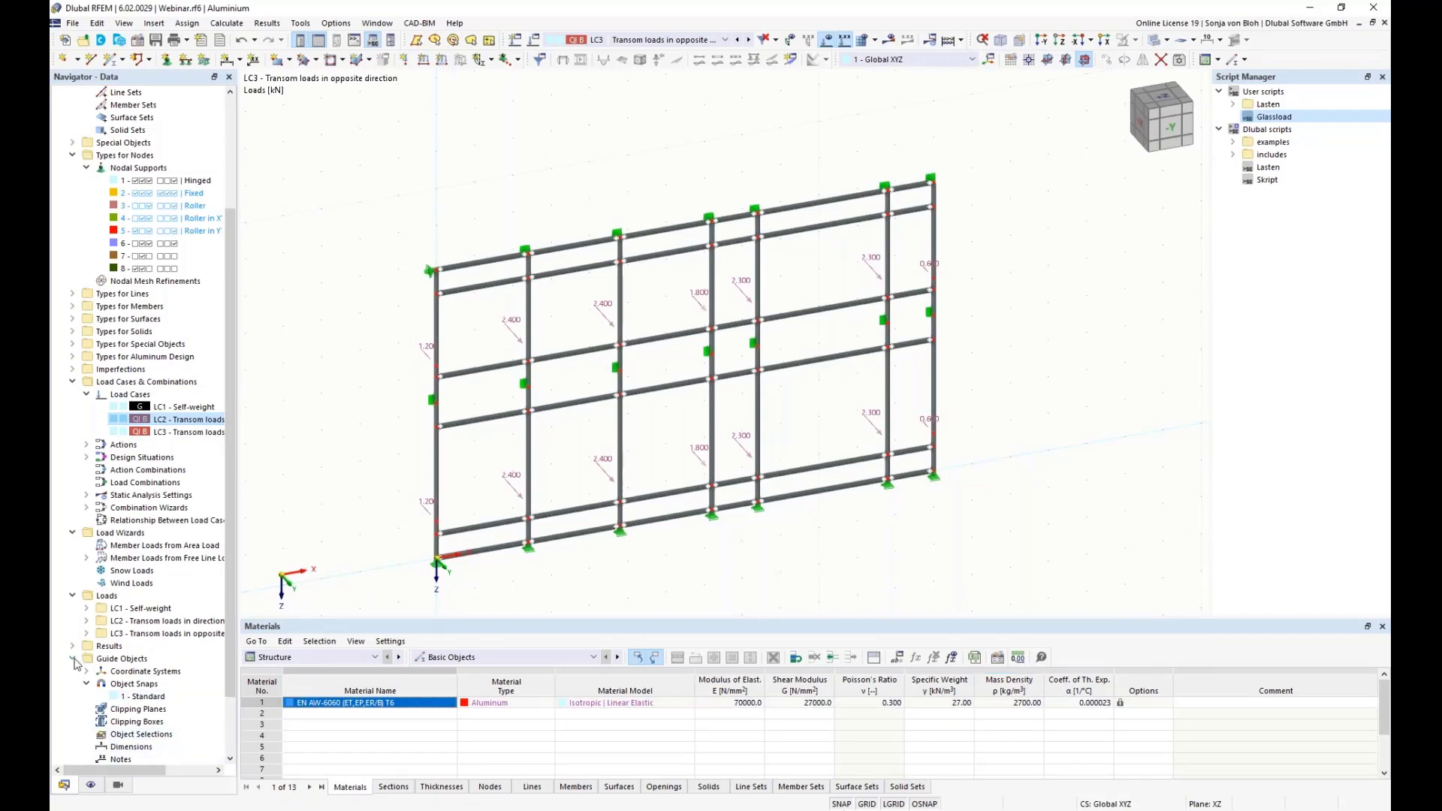
# Step: Set the load magnitude of both LC3 free line load wizards to -0.5 kN/m and check the generated loads in the model
pyautogui.click(86, 559)
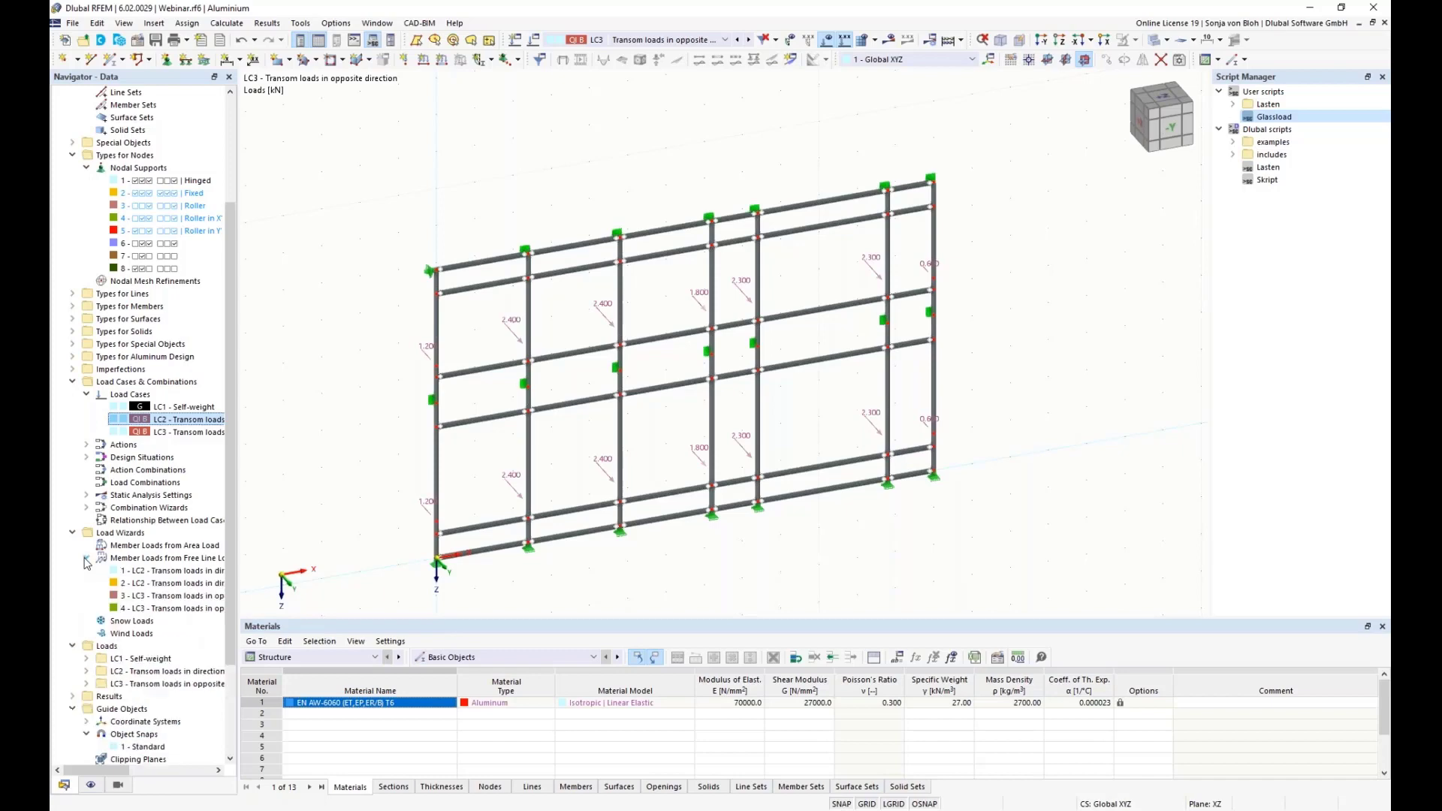
pyautogui.doubleClick(158, 599)
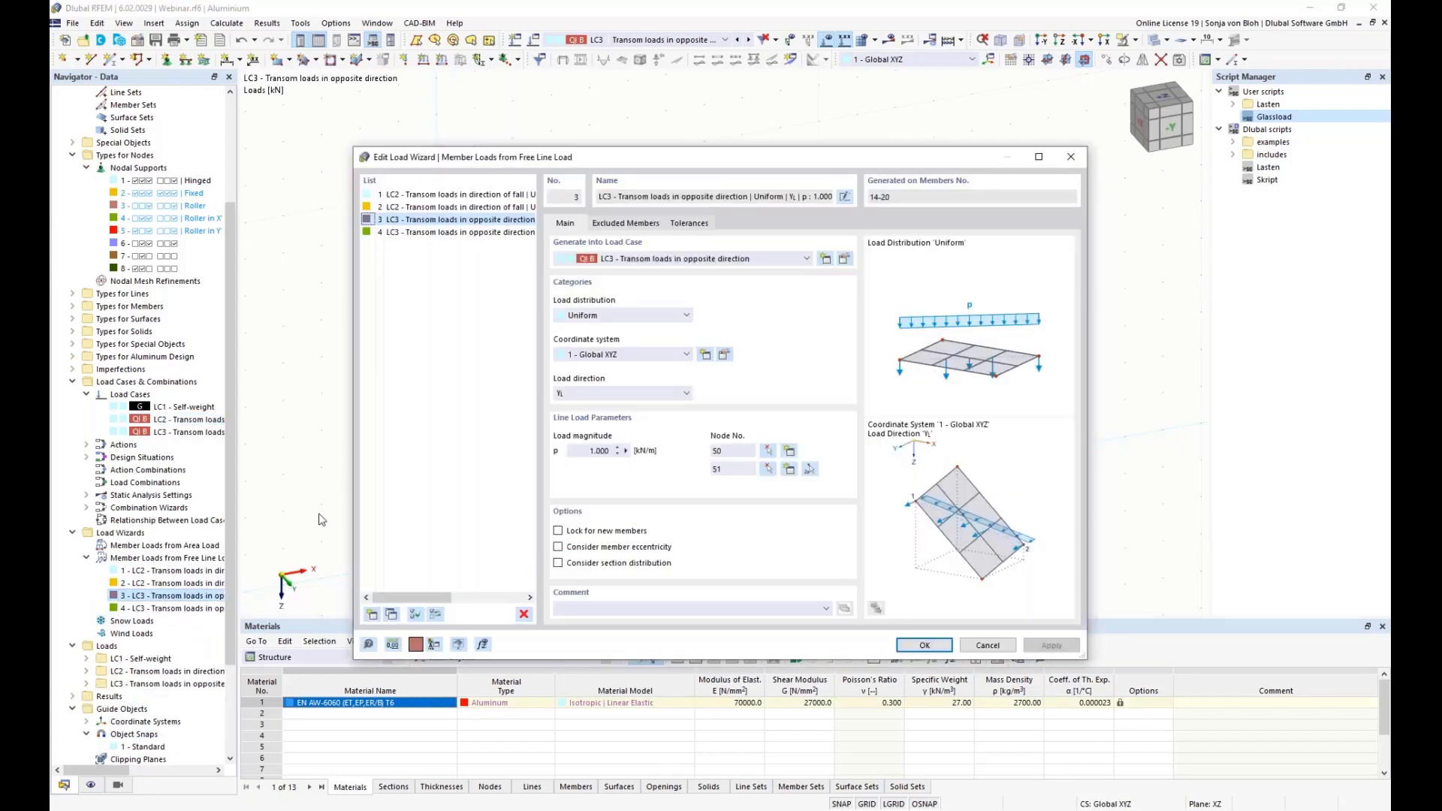
pyautogui.doubleClick(595, 451)
pyautogui.write('-0,5')
pyautogui.click(439, 232)
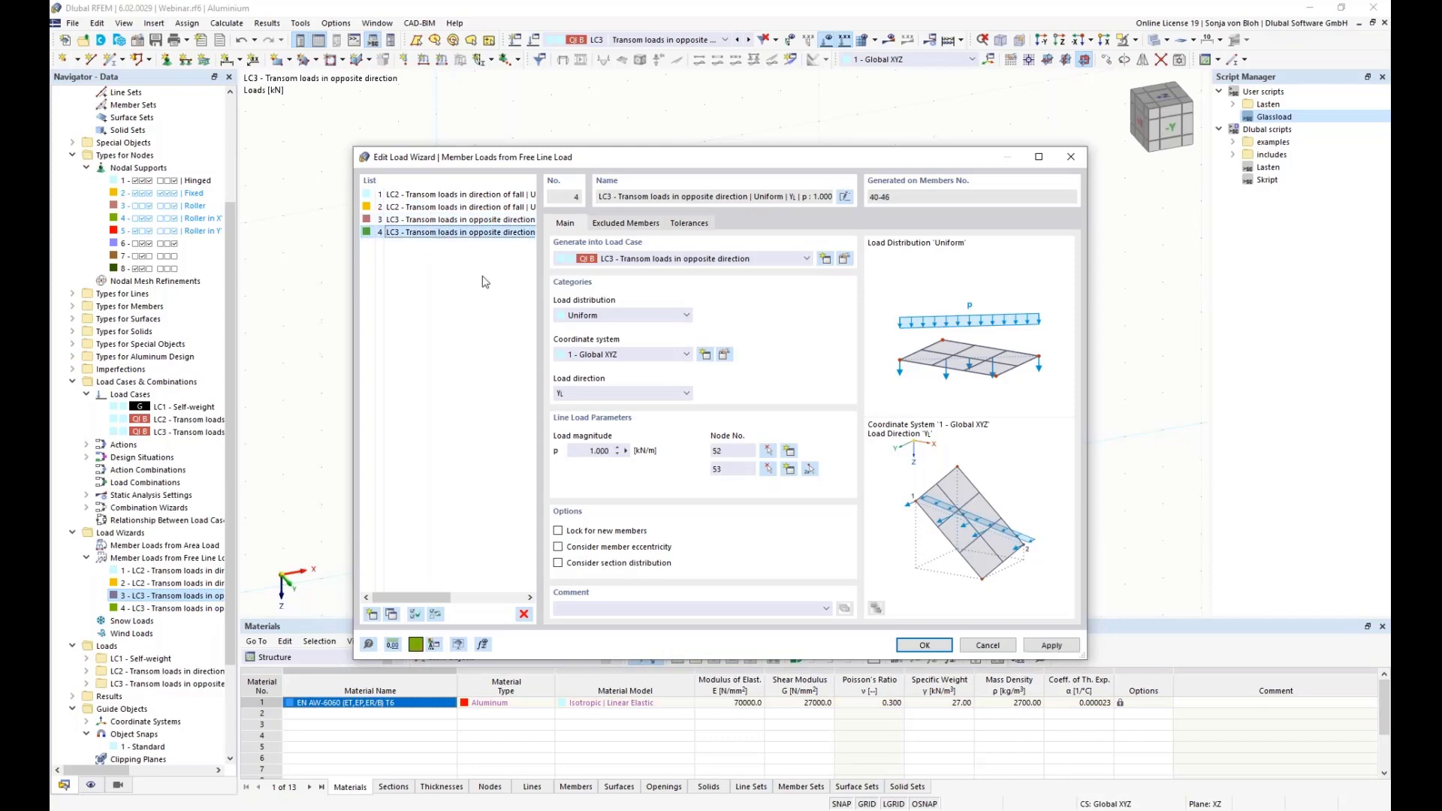
pyautogui.doubleClick(608, 451)
pyautogui.press('BackSpace')
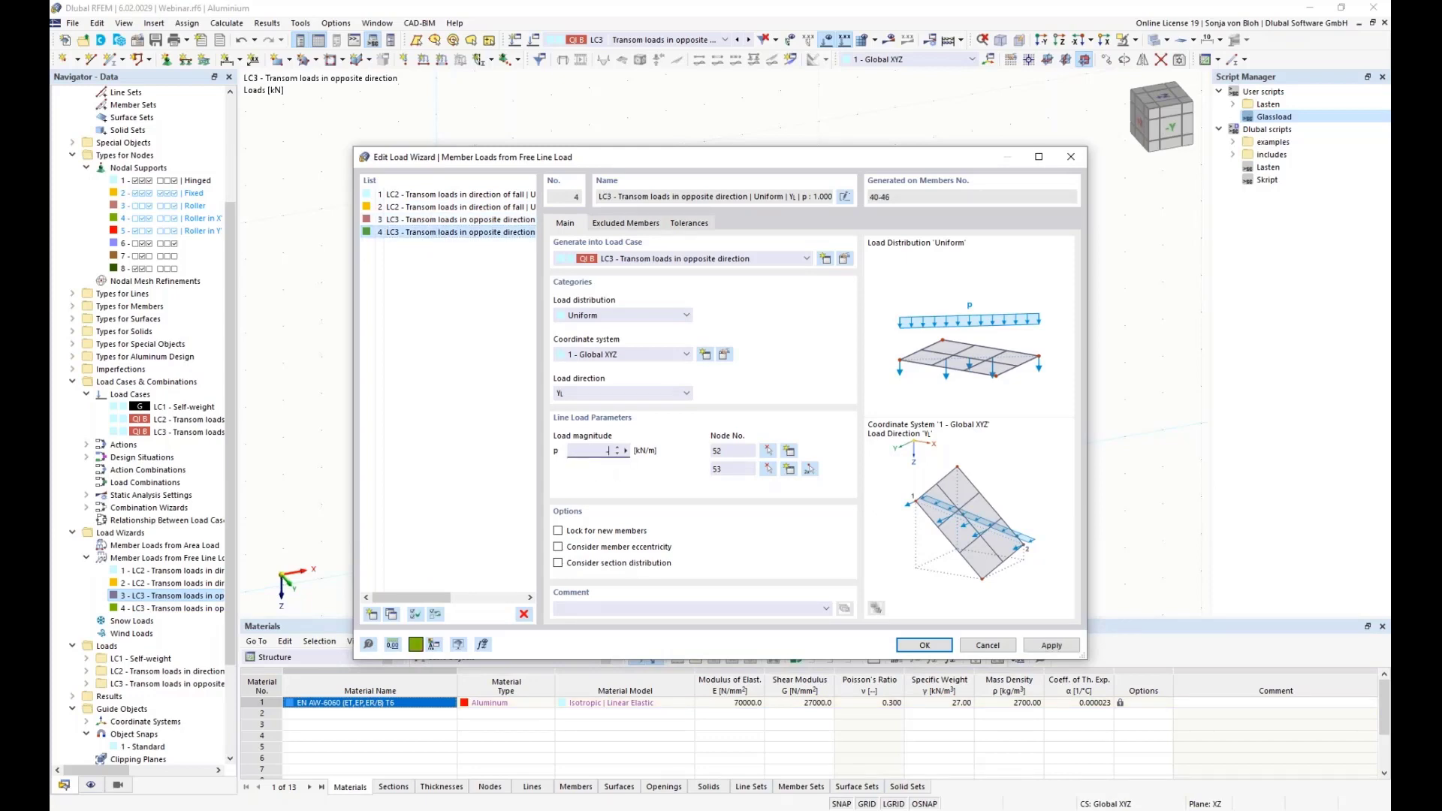
pyautogui.write('-0,5')
pyautogui.click(926, 646)
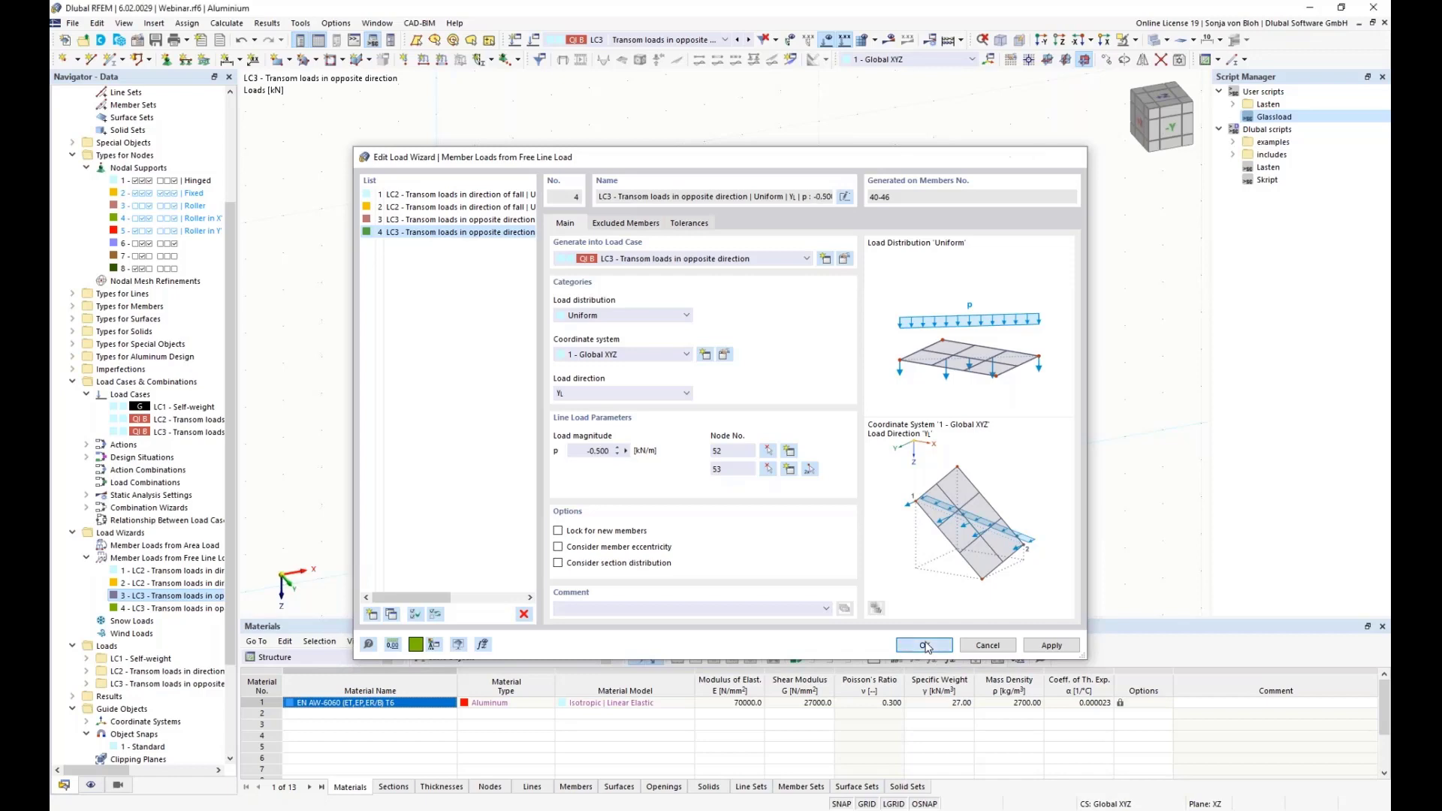
pyautogui.keyDown('ctrl'); pyautogui.moveTo(479, 530); pyautogui.dragTo(514, 530, button='middle'); pyautogui.keyUp('ctrl')
pyautogui.scroll(4, 543, 410)
pyautogui.scroll(-5, 562, 369)
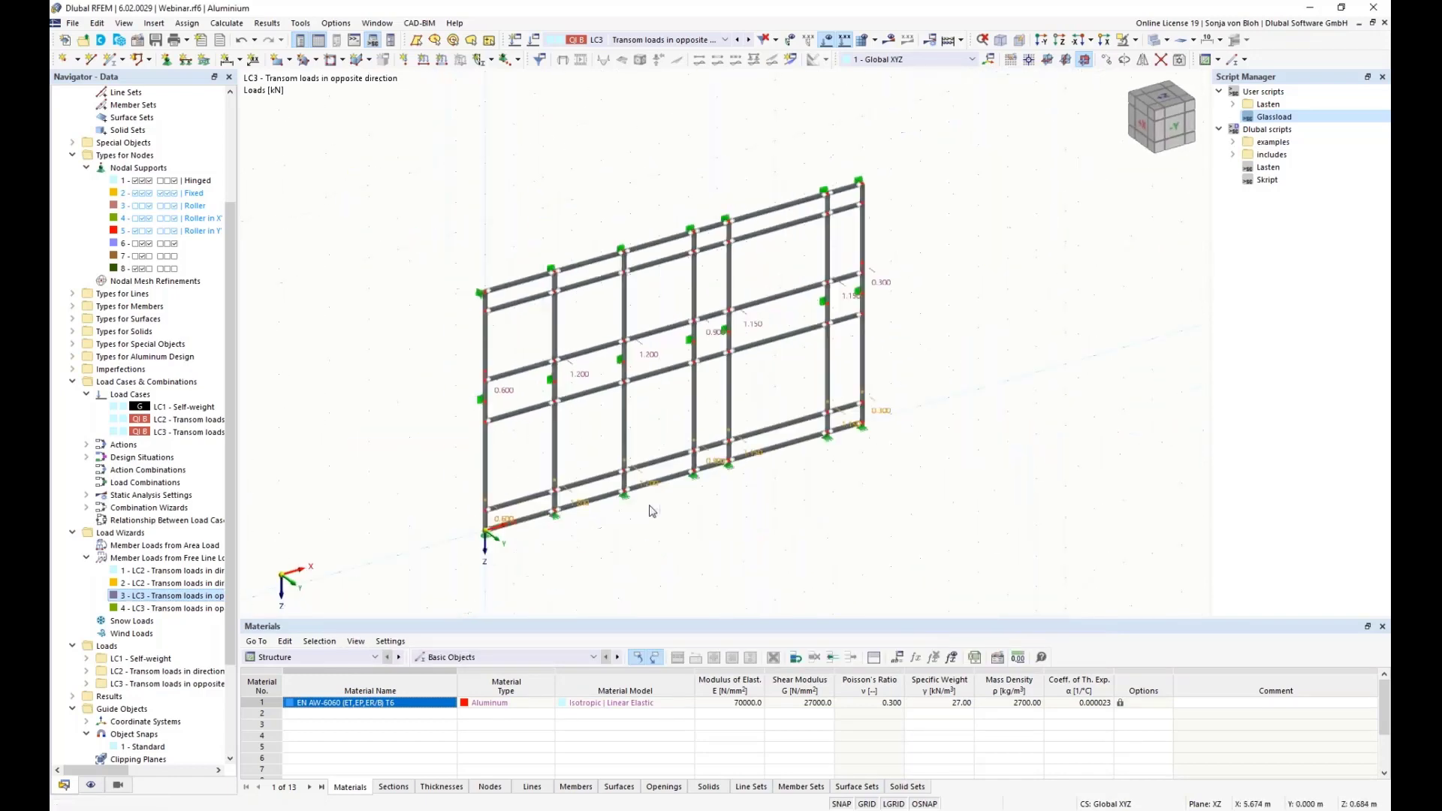
pyautogui.keyDown('ctrl'); pyautogui.moveTo(637, 528); pyautogui.dragTo(589, 502, button='middle'); pyautogui.keyUp('ctrl')
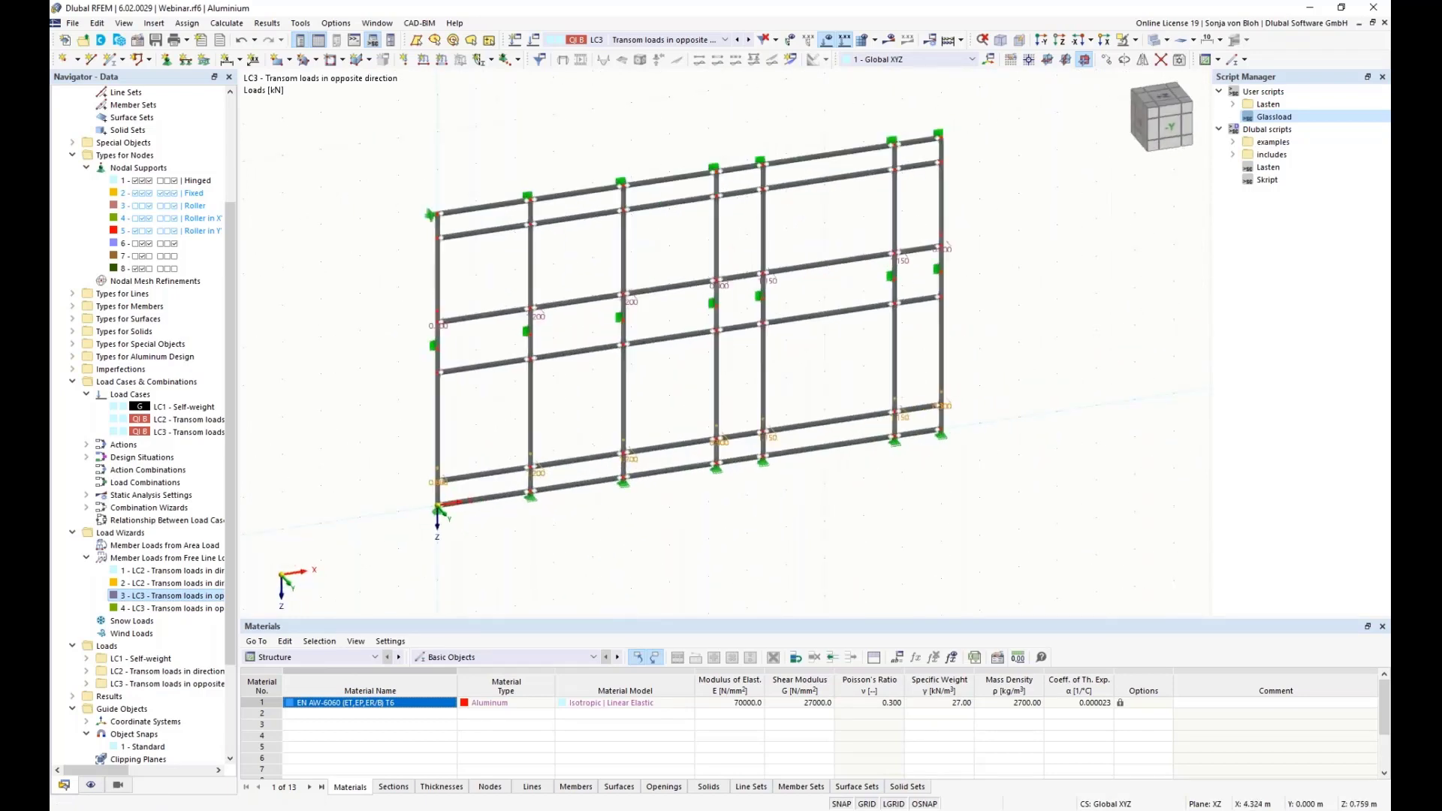
# Step: Create a new load case named "Wind pressure" with the action category Wind
pyautogui.rightClick(143, 395)
pyautogui.click(223, 424)
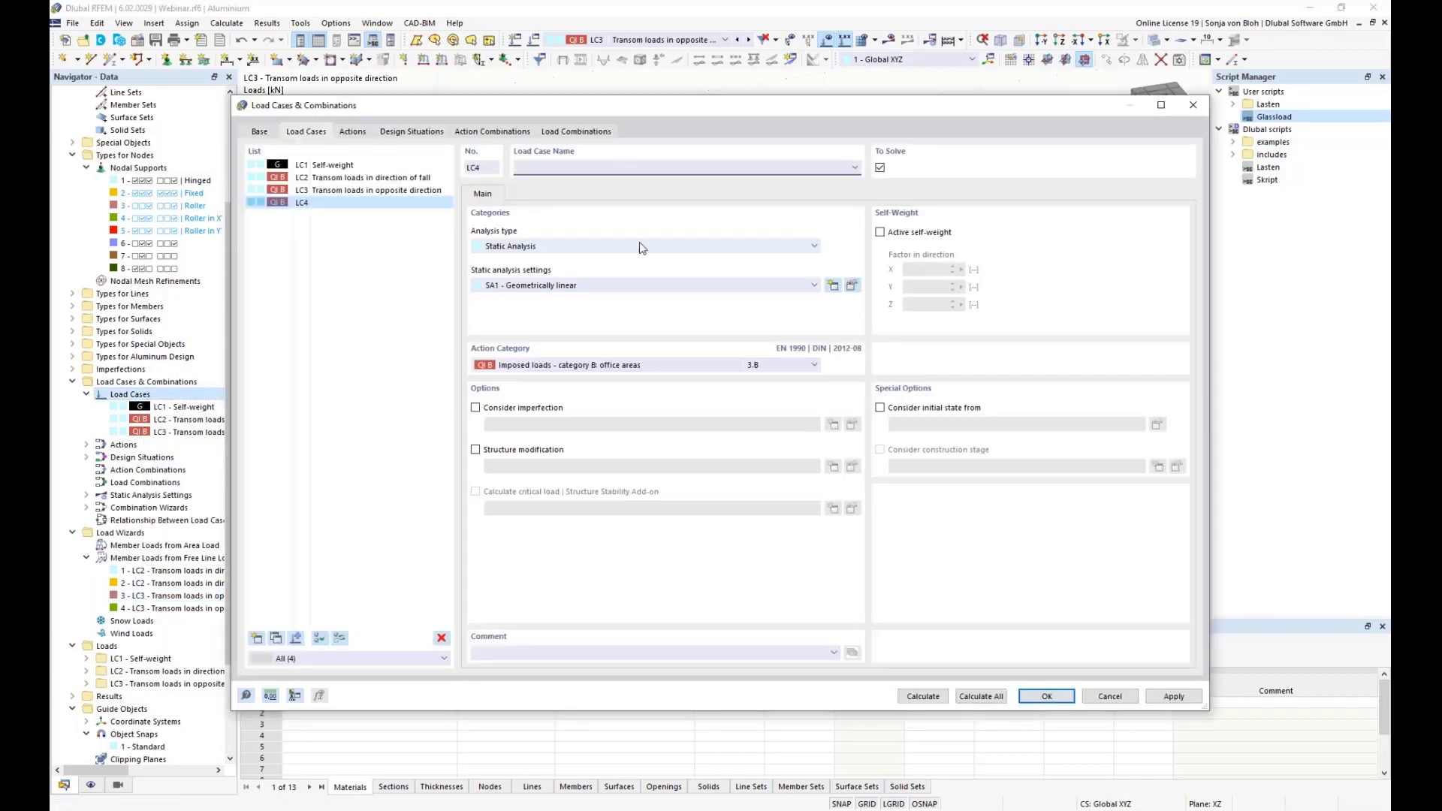
pyautogui.write('Wind pressure')
pyautogui.click(562, 365)
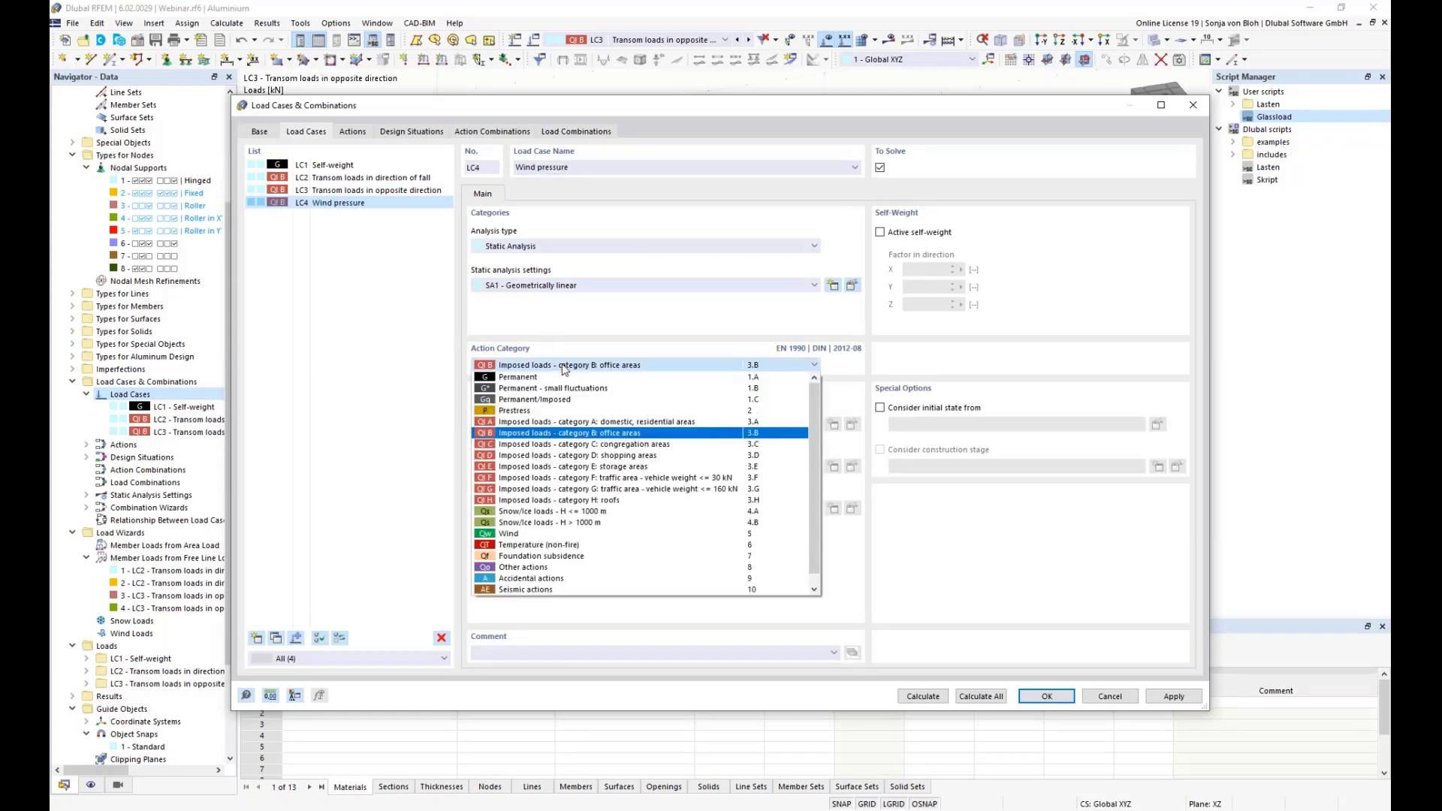
pyautogui.click(541, 535)
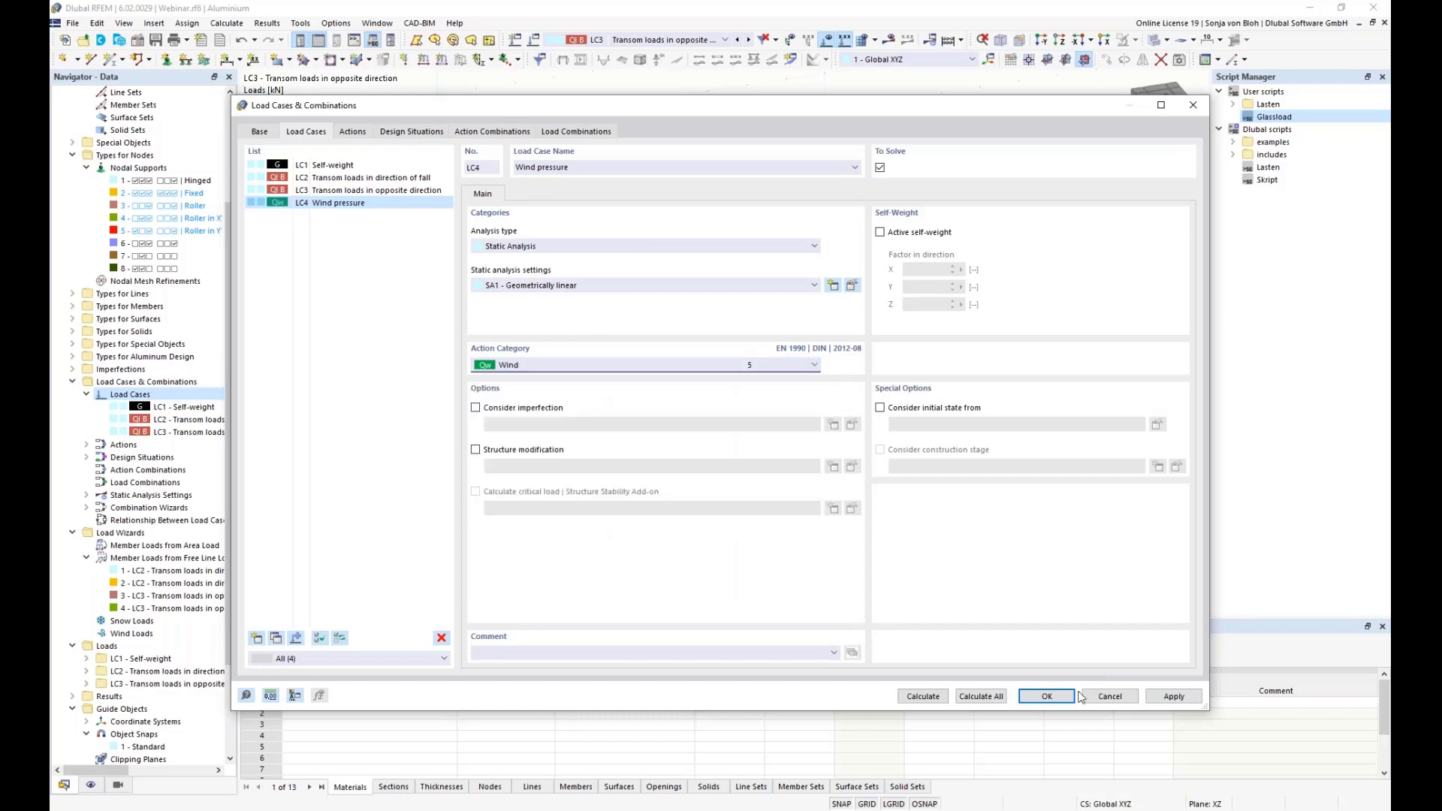
pyautogui.click(1047, 696)
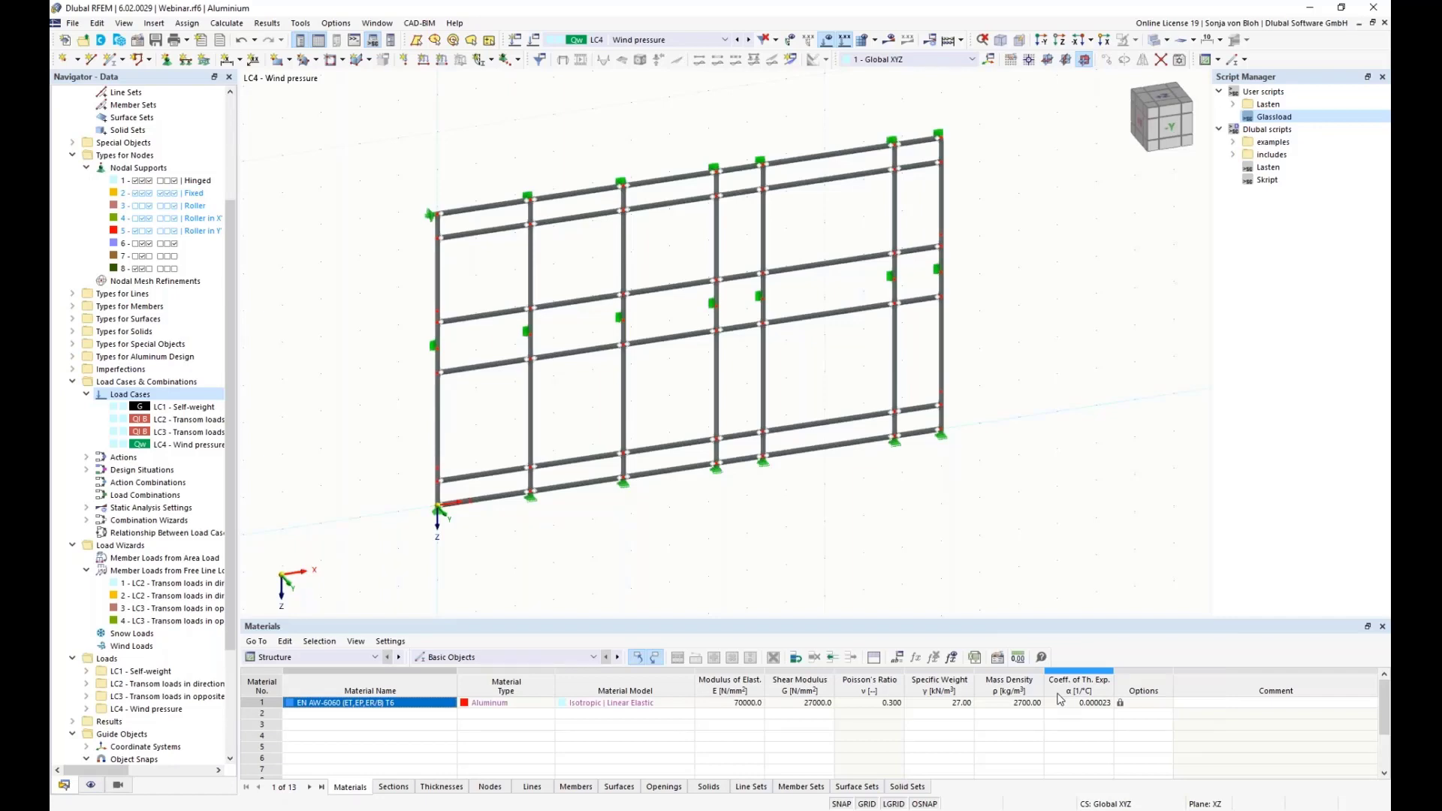
# Step: Create a Member Loads from Area Load wizard for LC4 in the local z coordinate system with a magnitude of 0.7 kN/m²
pyautogui.rightClick(165, 564)
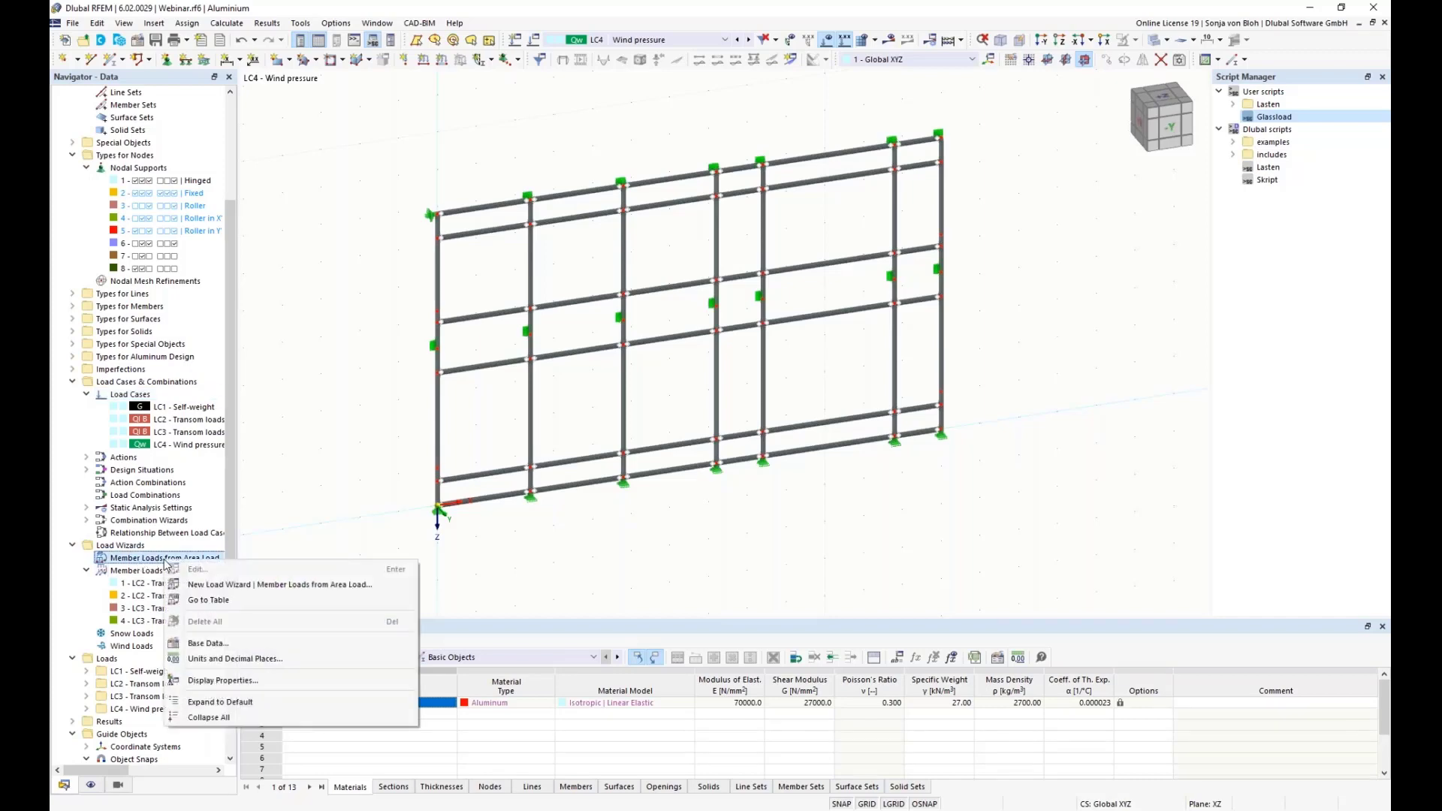
pyautogui.click(229, 589)
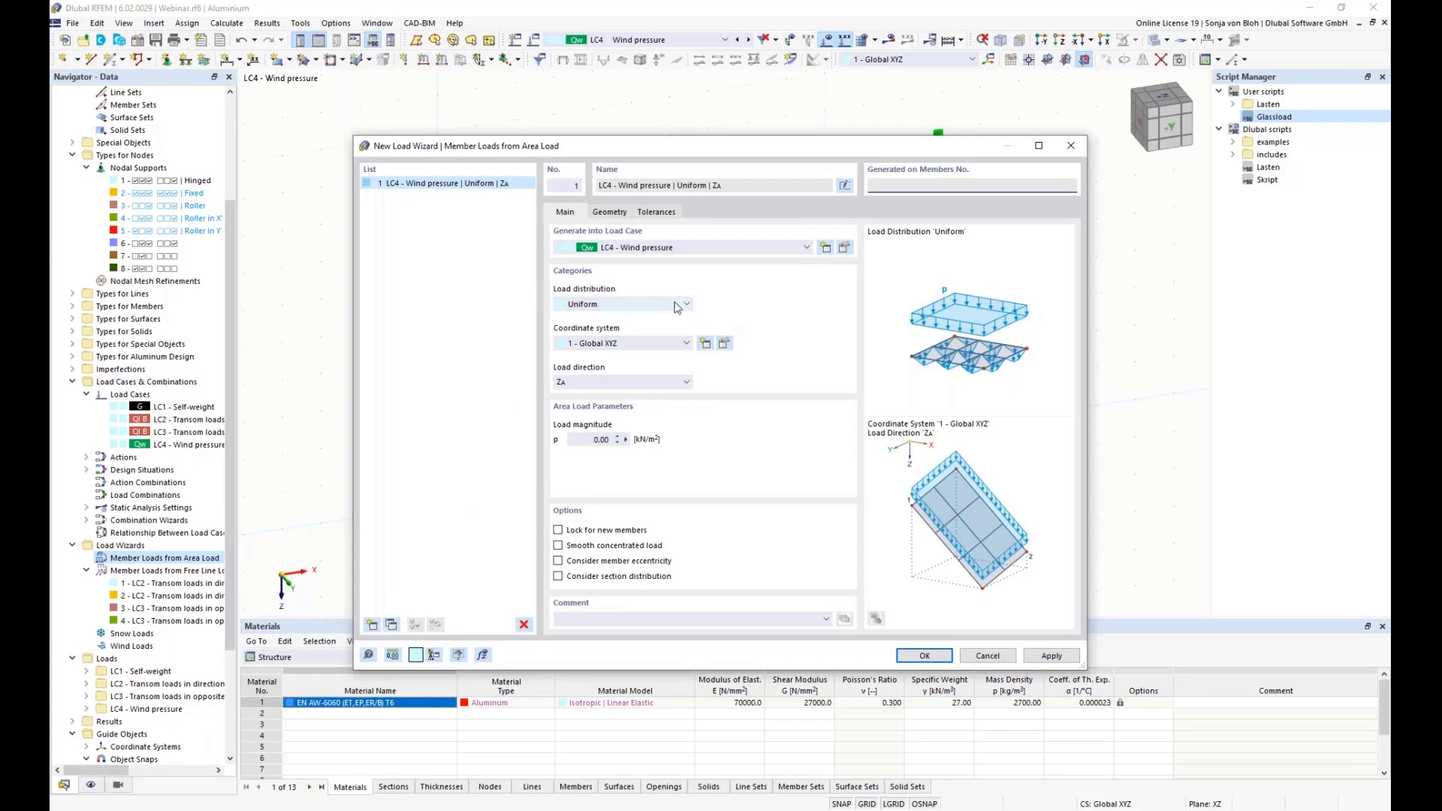
pyautogui.click(685, 345)
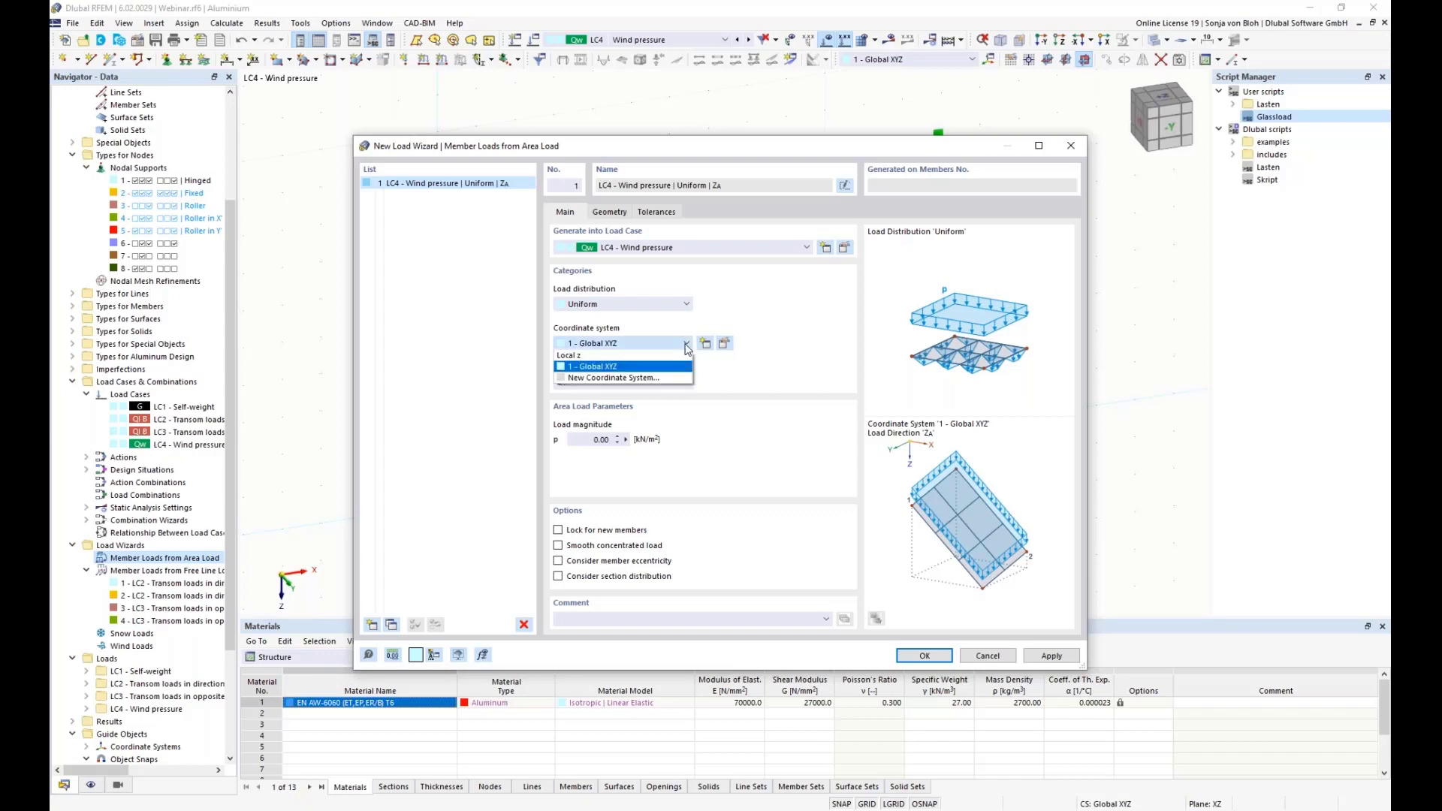
pyautogui.click(675, 355)
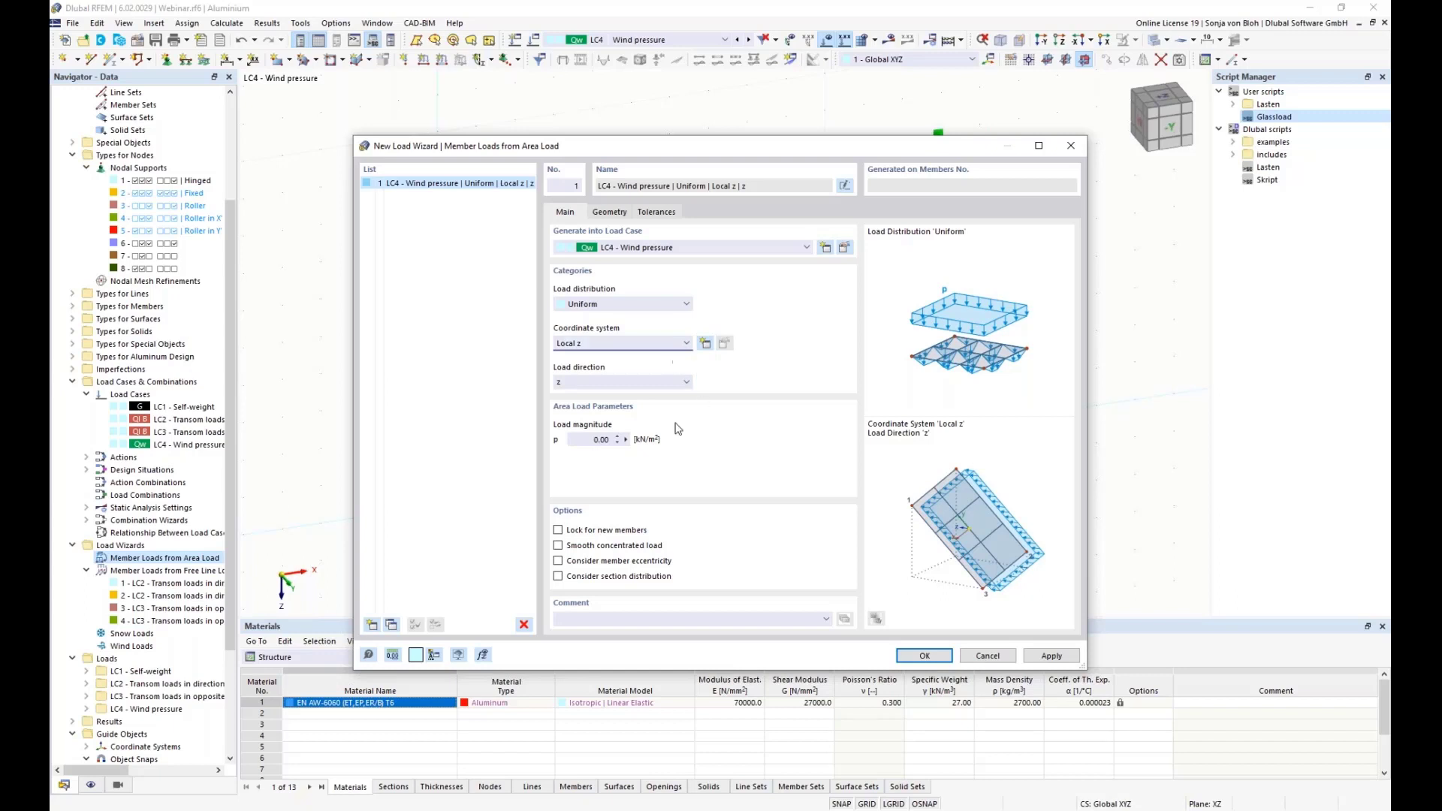
pyautogui.moveTo(584, 442); pyautogui.dragTo(644, 442)
pyautogui.write('0.')
pyautogui.write('7')
# Step: Define the area load plane's corner nodes, picking the base and top nodes of the outermost post at the origin
pyautogui.click(612, 213)
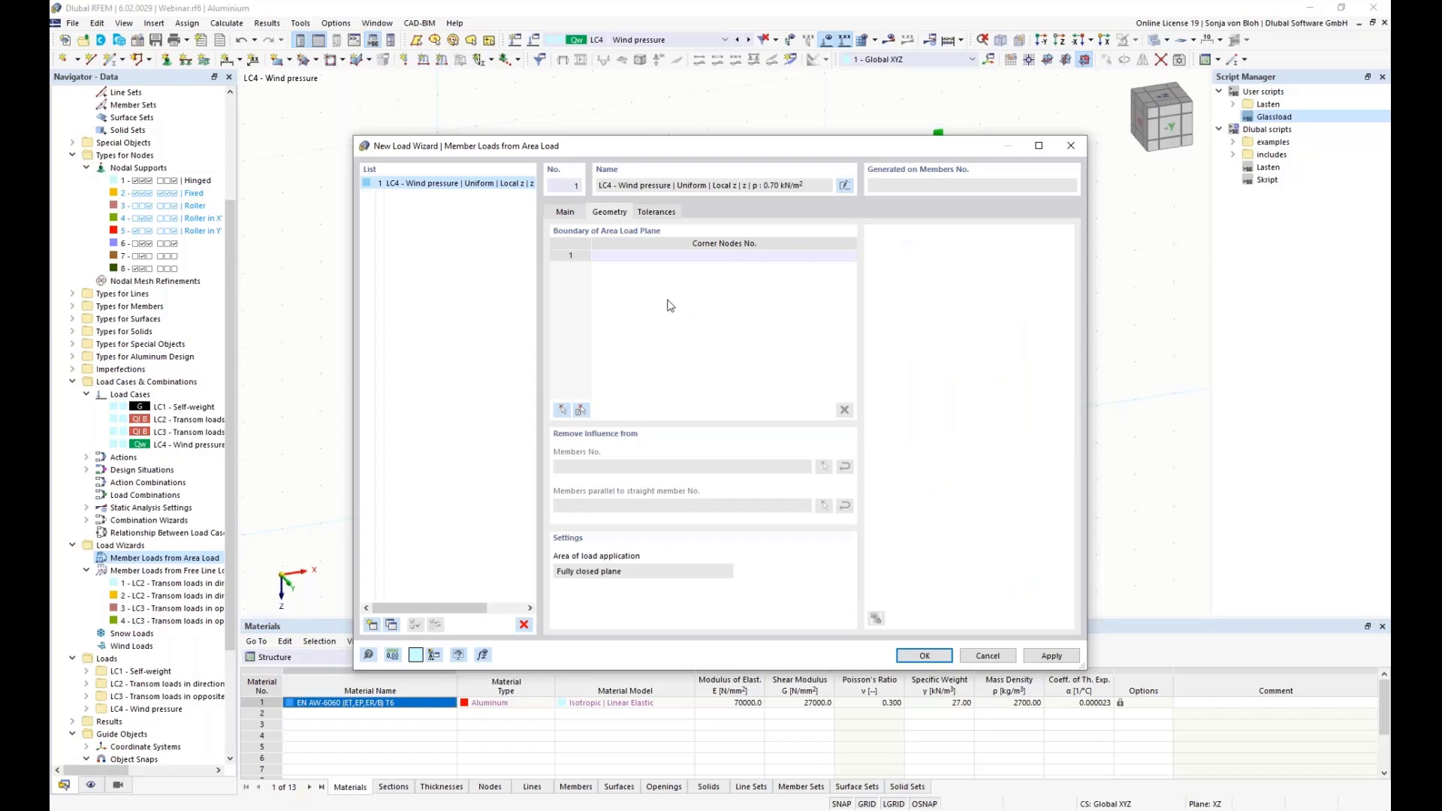
pyautogui.click(564, 411)
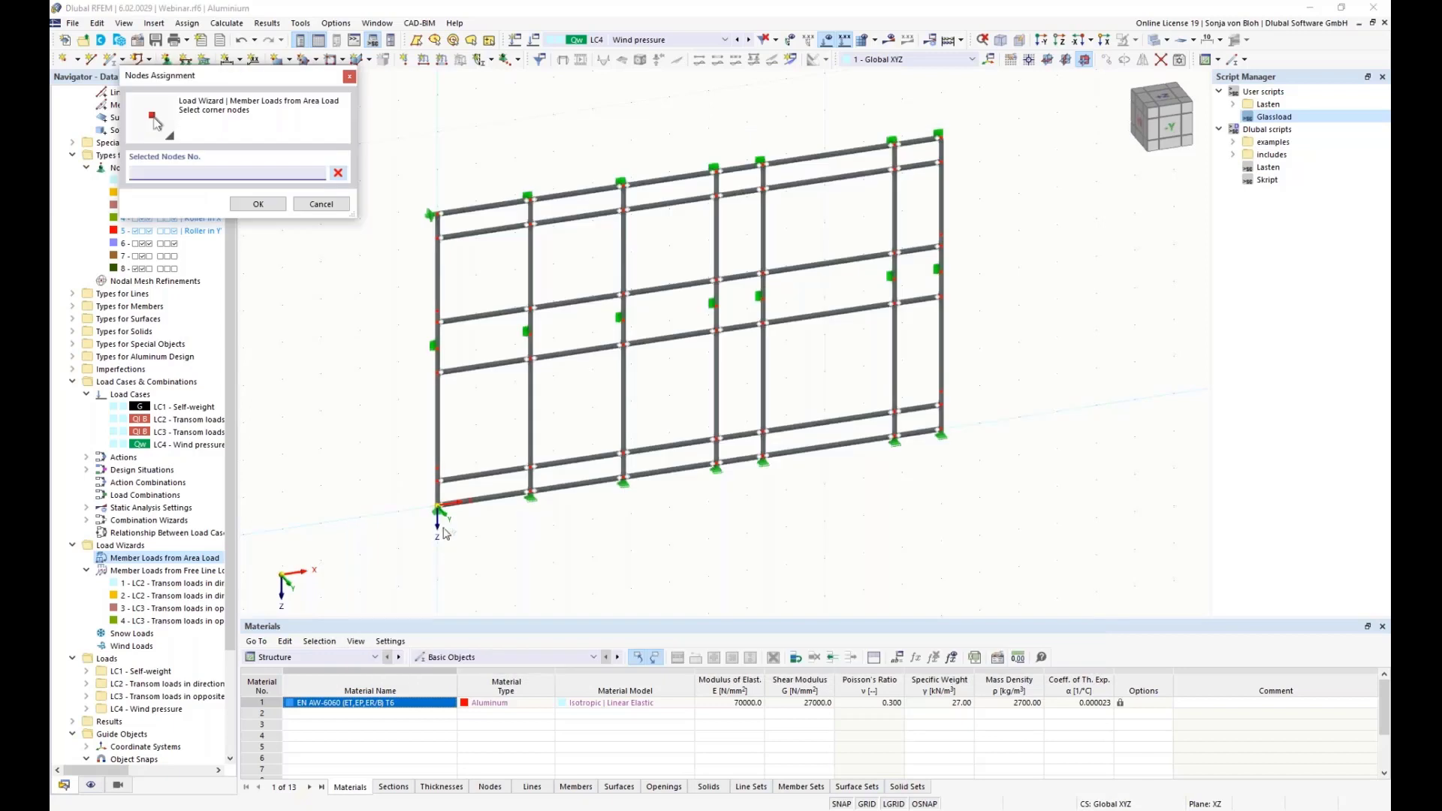
pyautogui.click(437, 509)
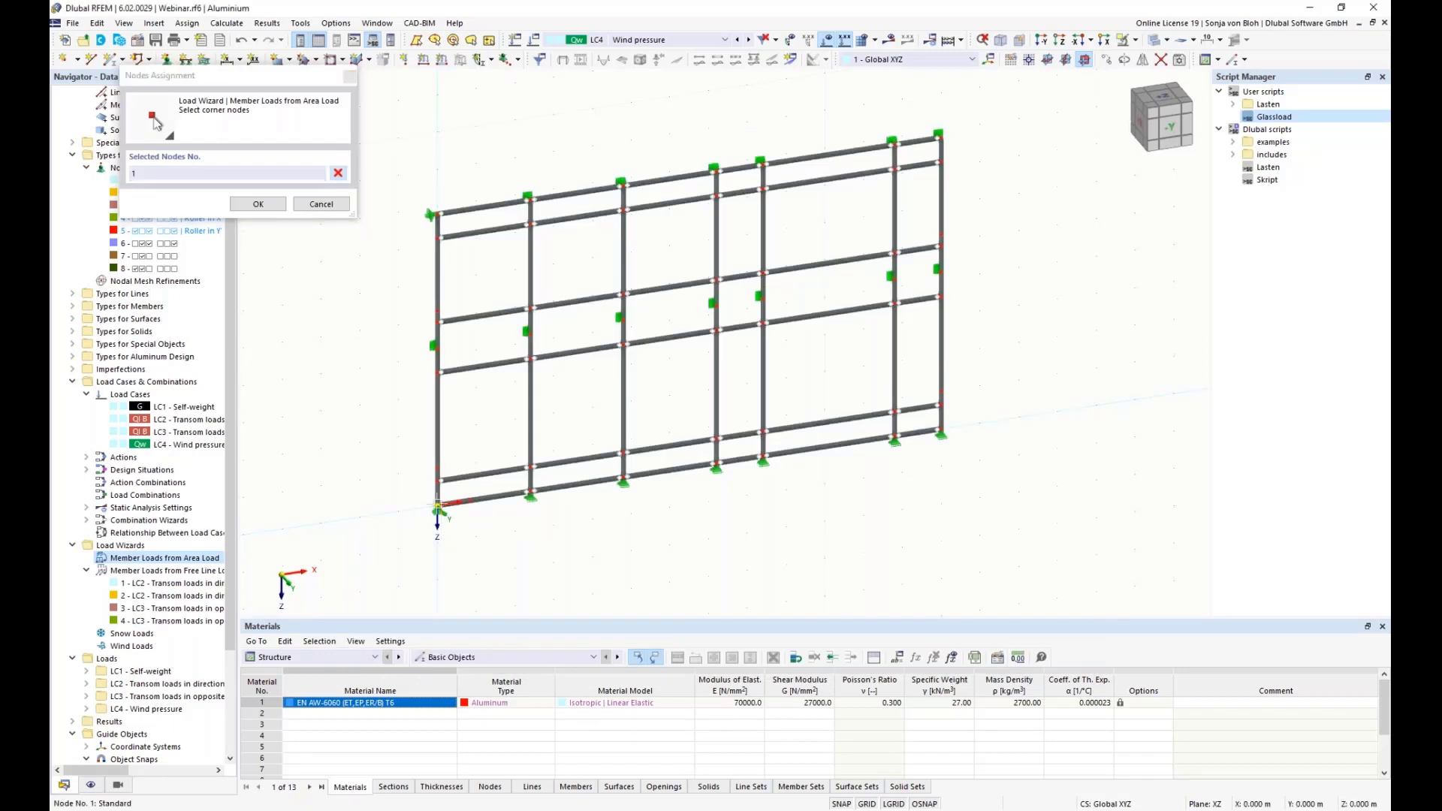
pyautogui.click(434, 215)
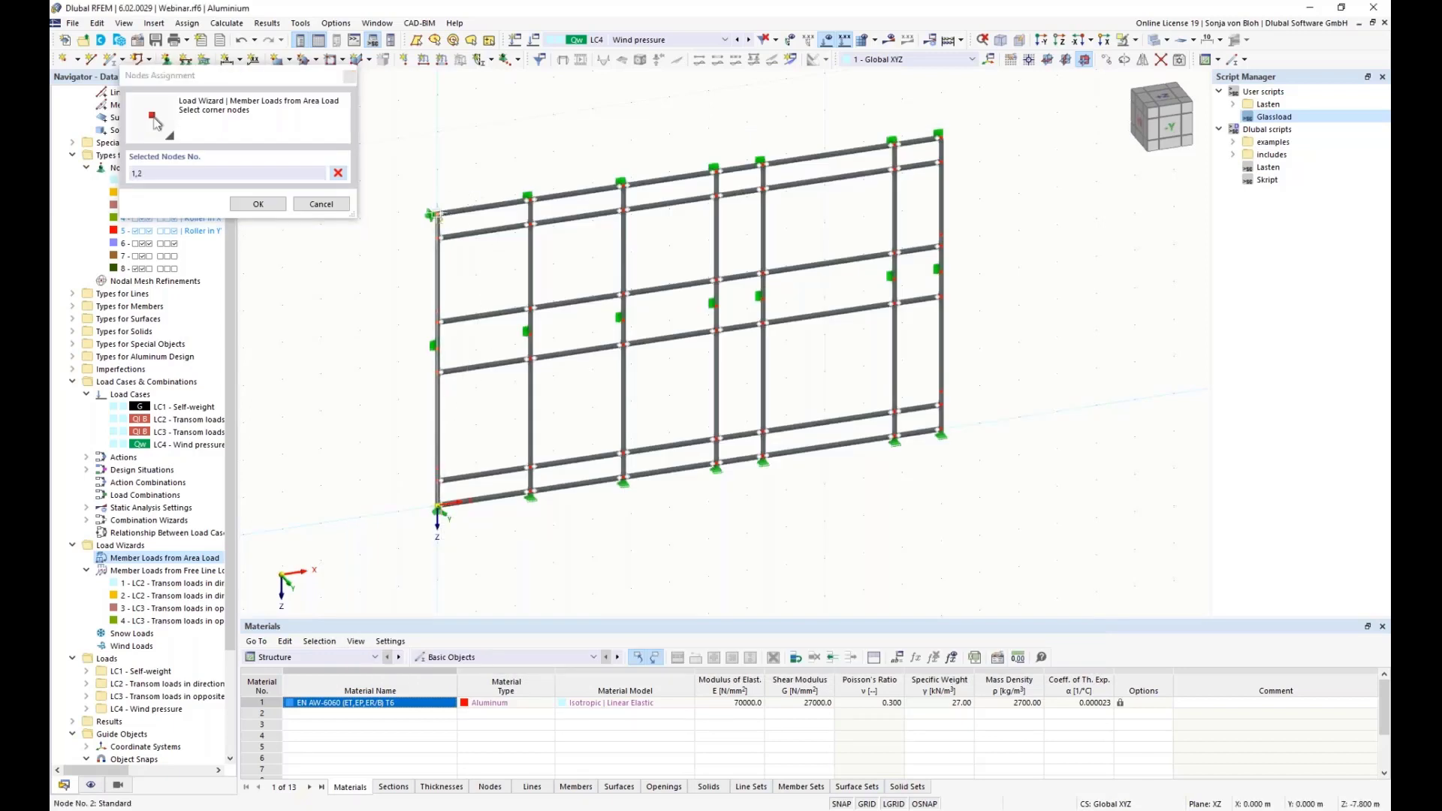
# Step: Complete the wind pressure area load boundary with the facade's two corner nodes 14 and 13 and create the load wizard
pyautogui.click(940, 137)
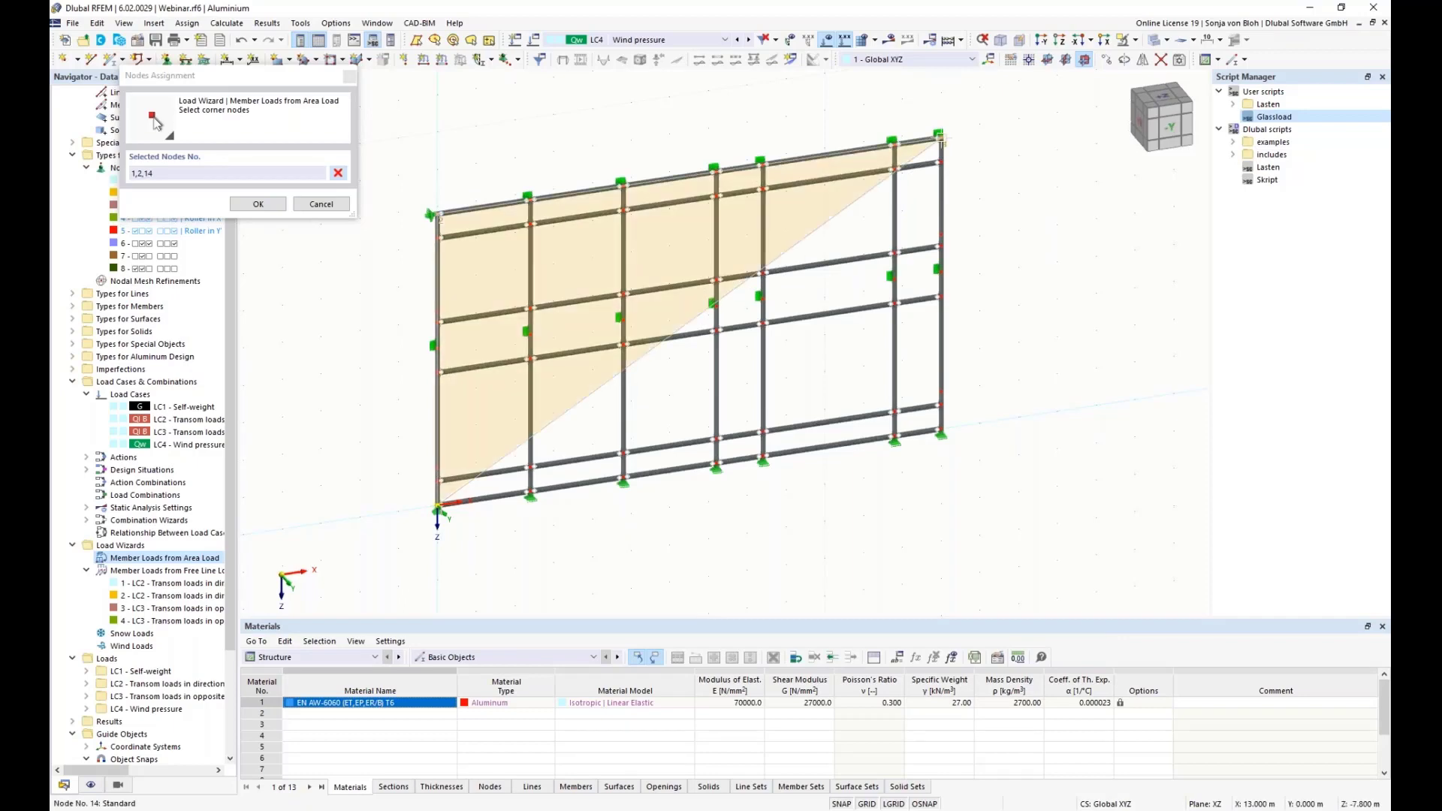
pyautogui.click(941, 433)
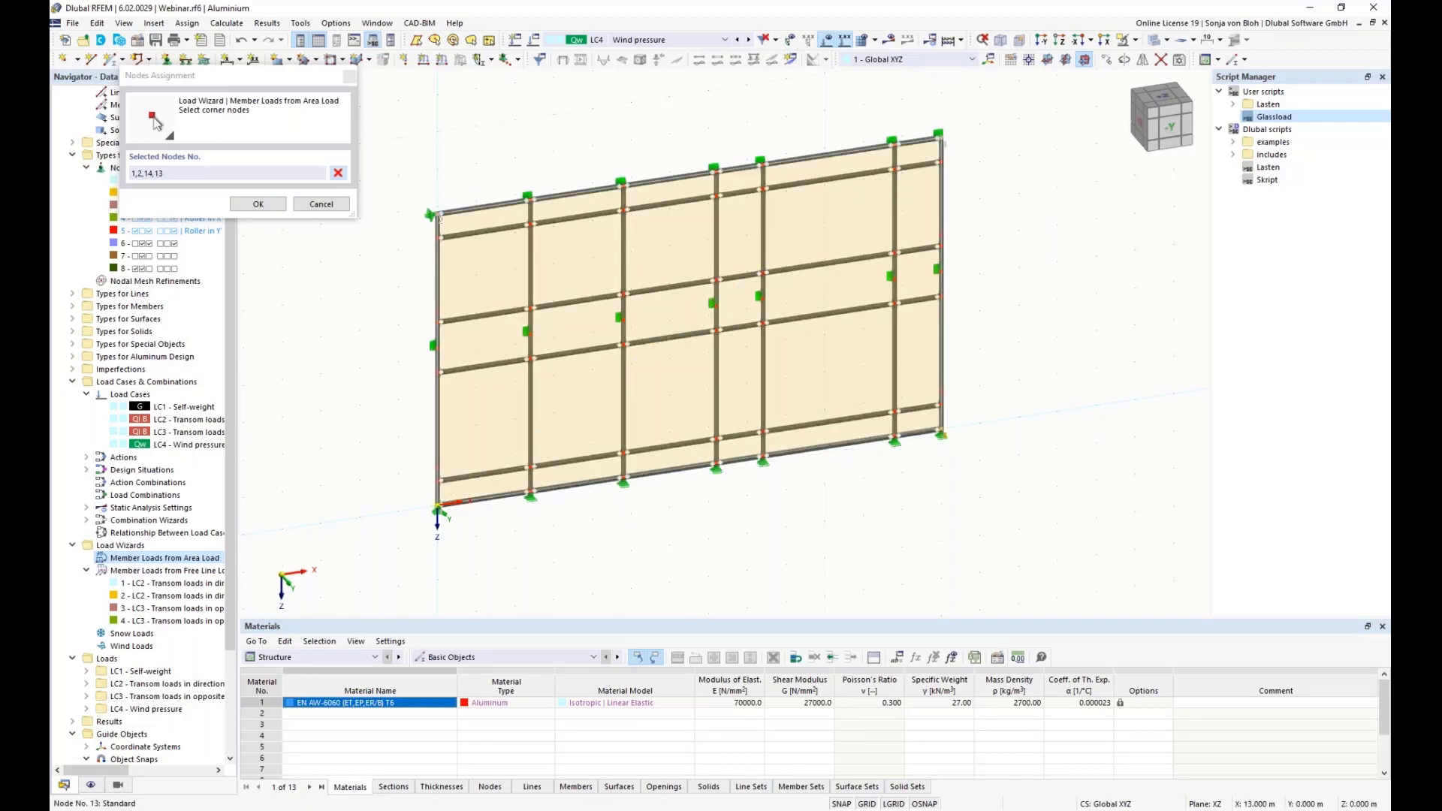
pyautogui.click(257, 204)
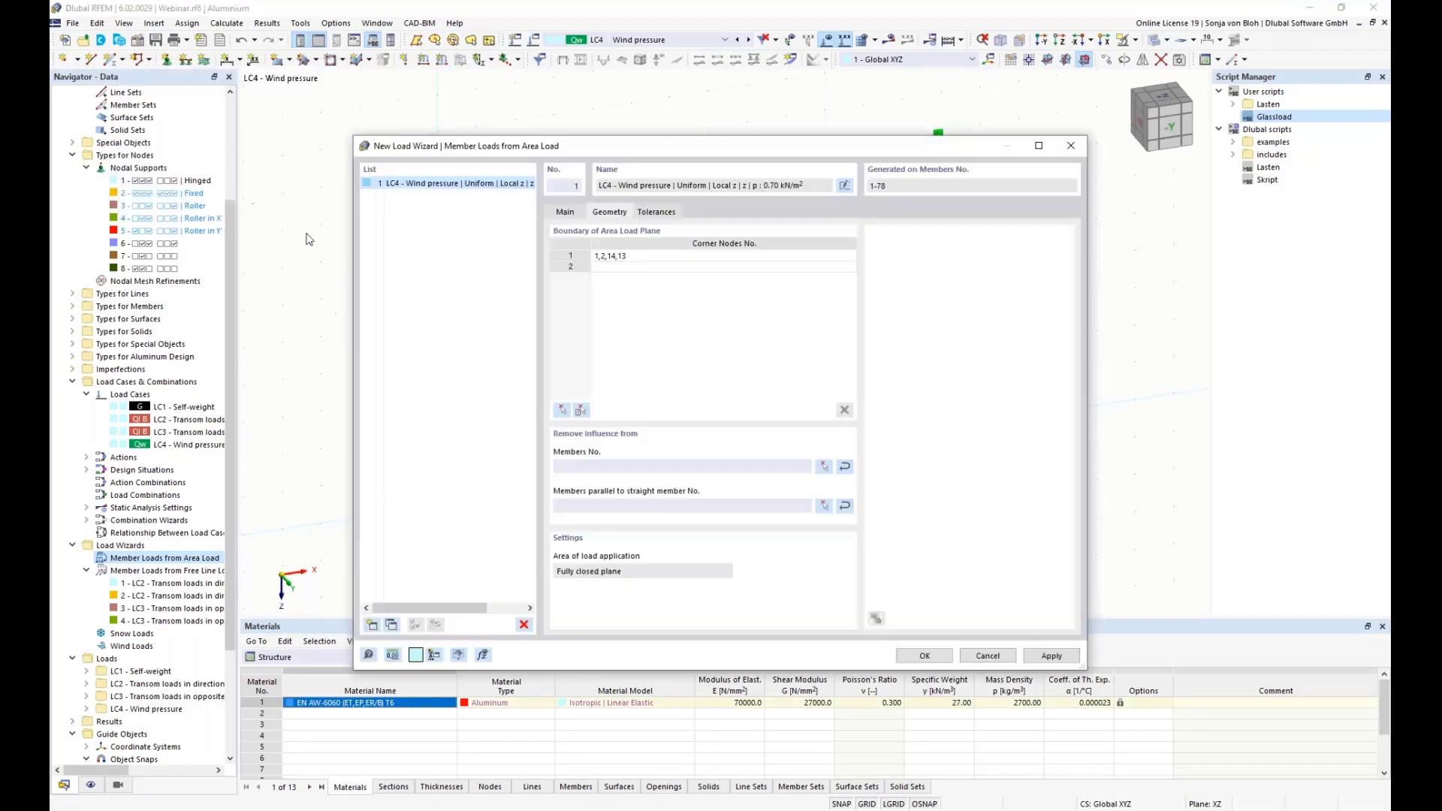
pyautogui.click(923, 656)
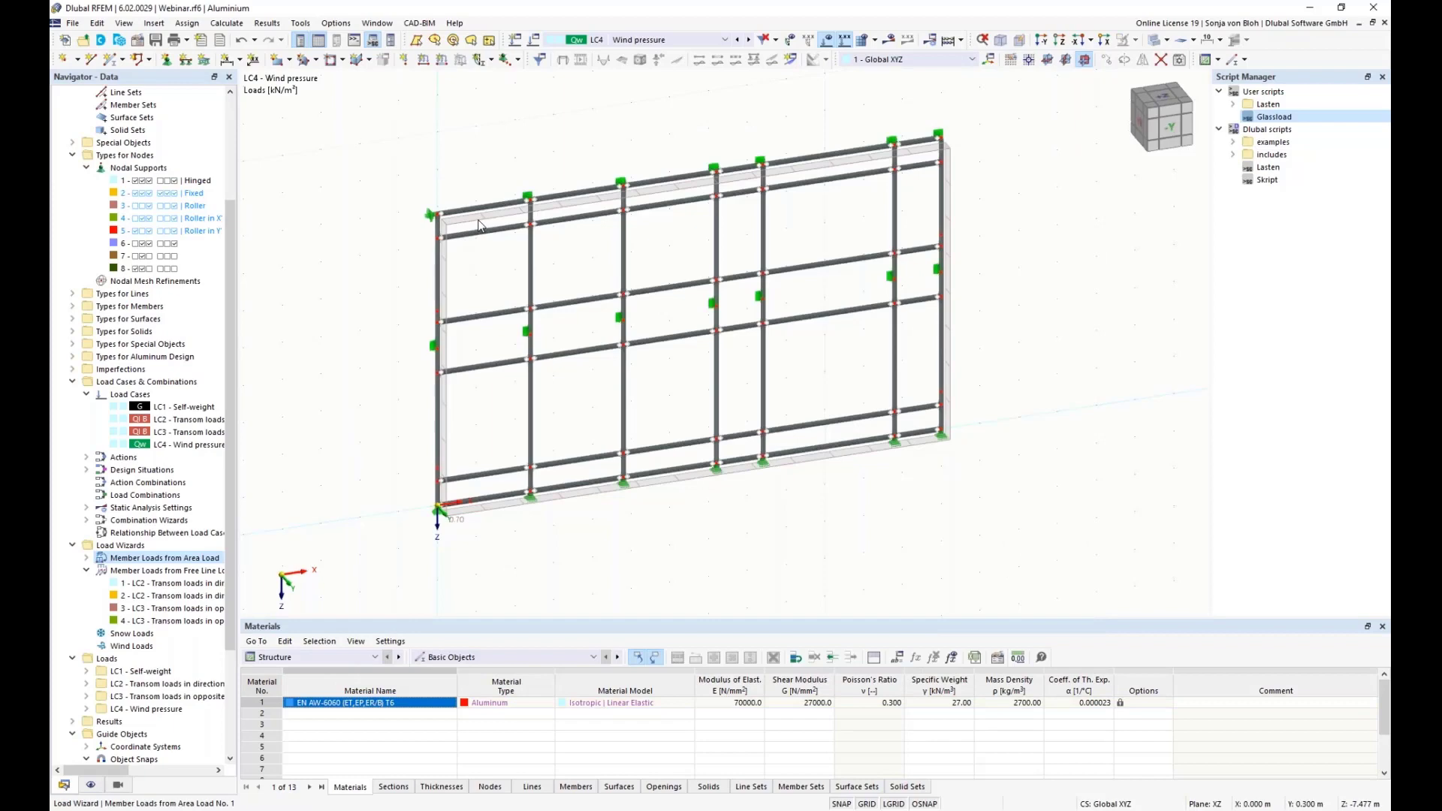
# Step: Display the wind pressure wizard's generated member loads separately on the facade members
pyautogui.scroll(1, 478, 226)
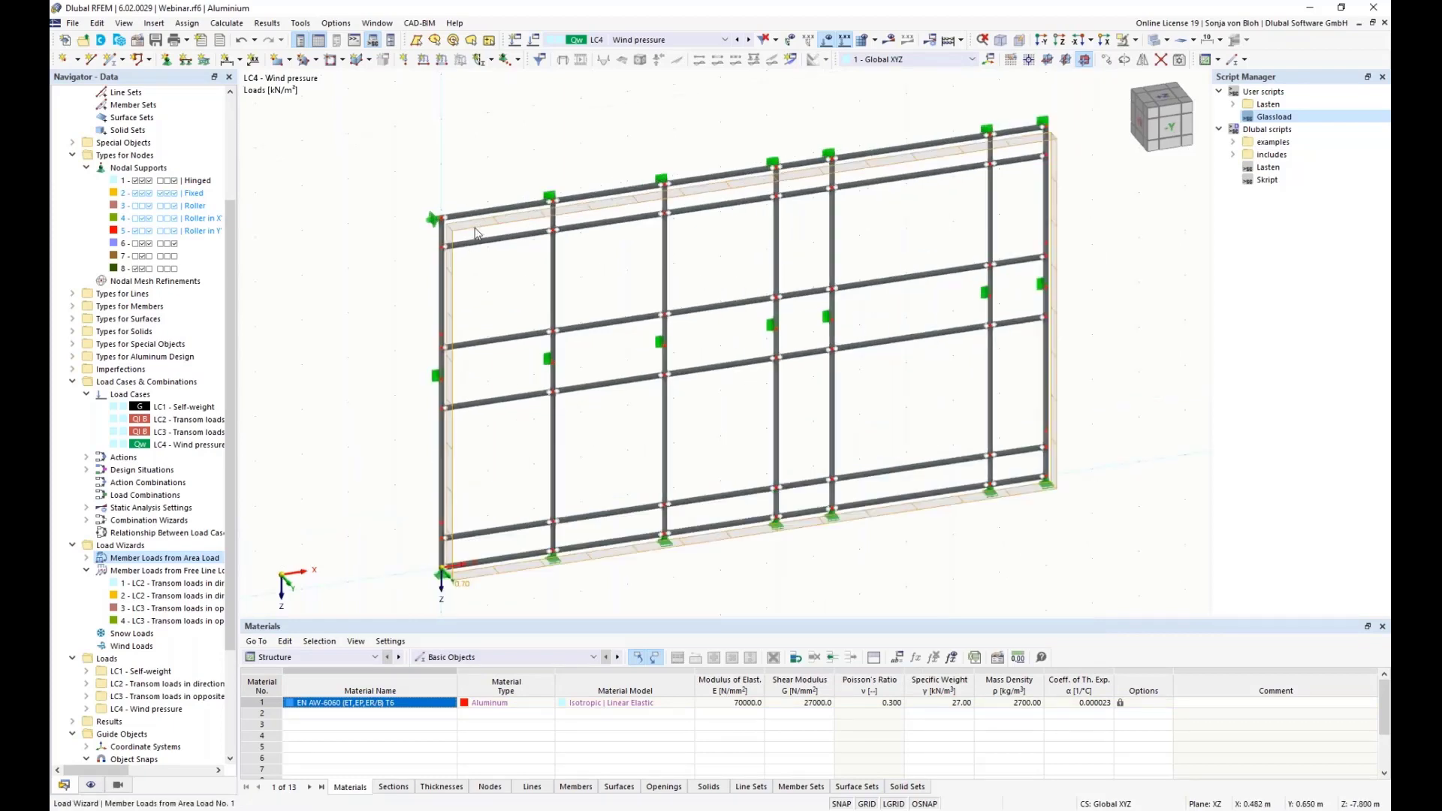
pyautogui.rightClick(475, 232)
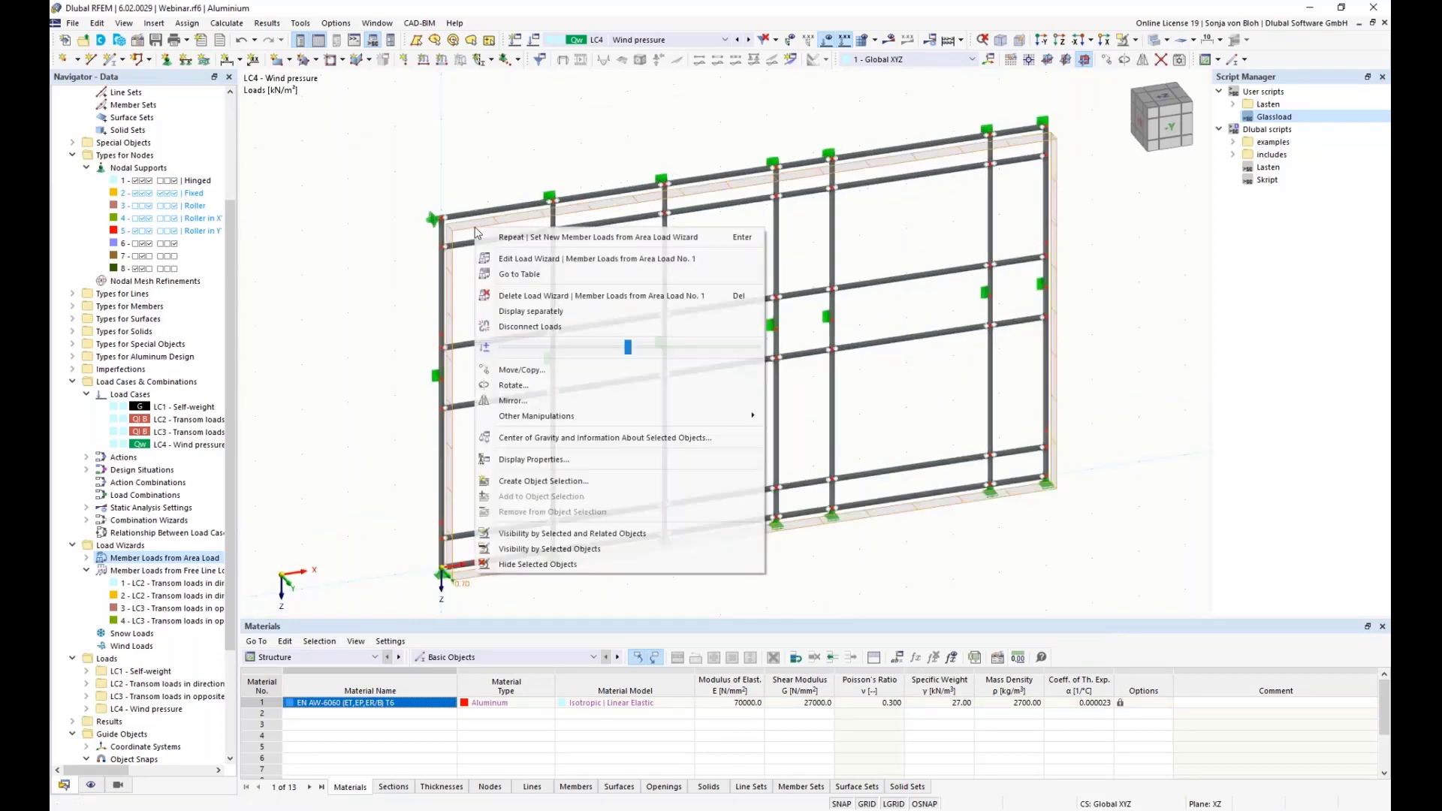
pyautogui.click(539, 312)
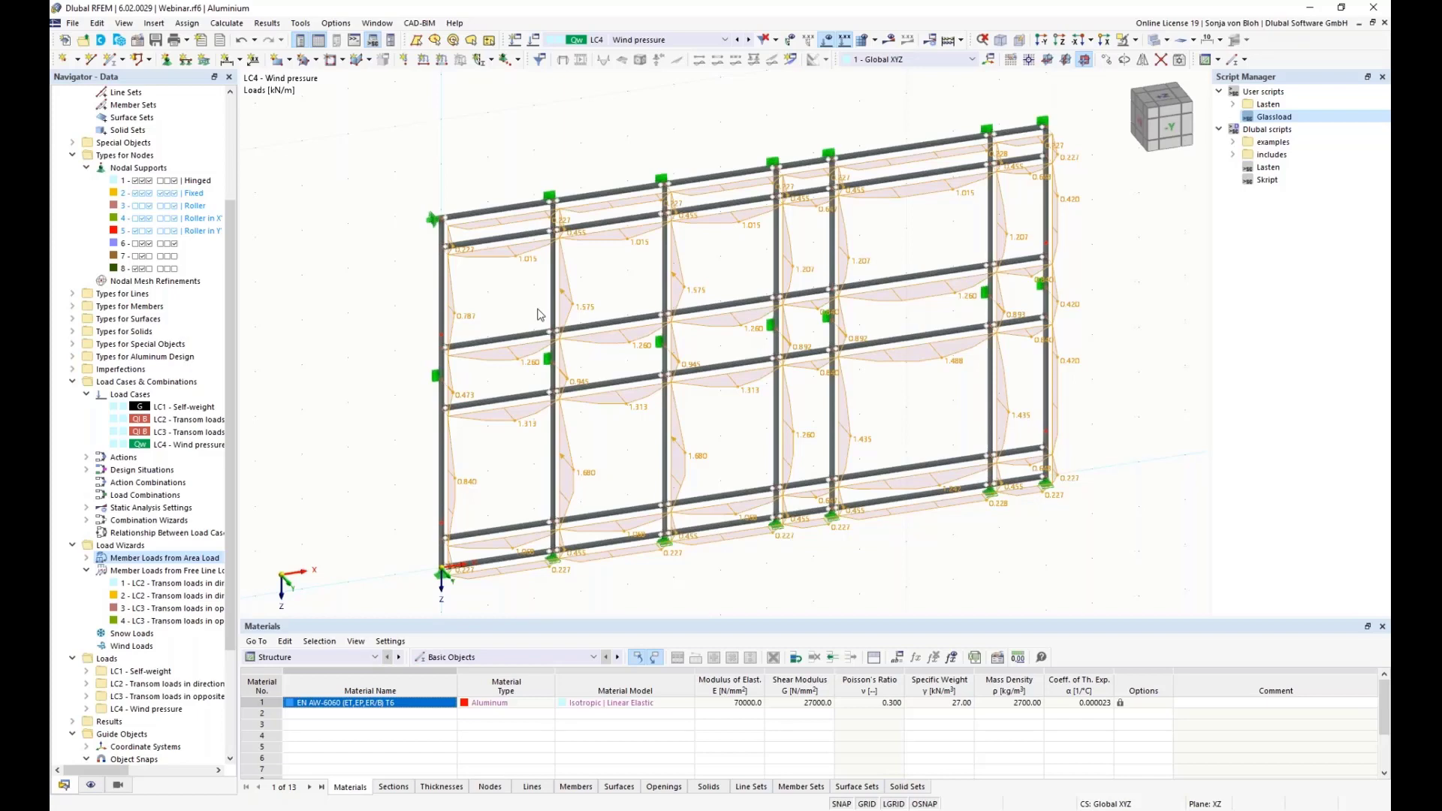
# Step: Copy load case LC4 Wind pressure and name the copy Wind suction
pyautogui.click(172, 447)
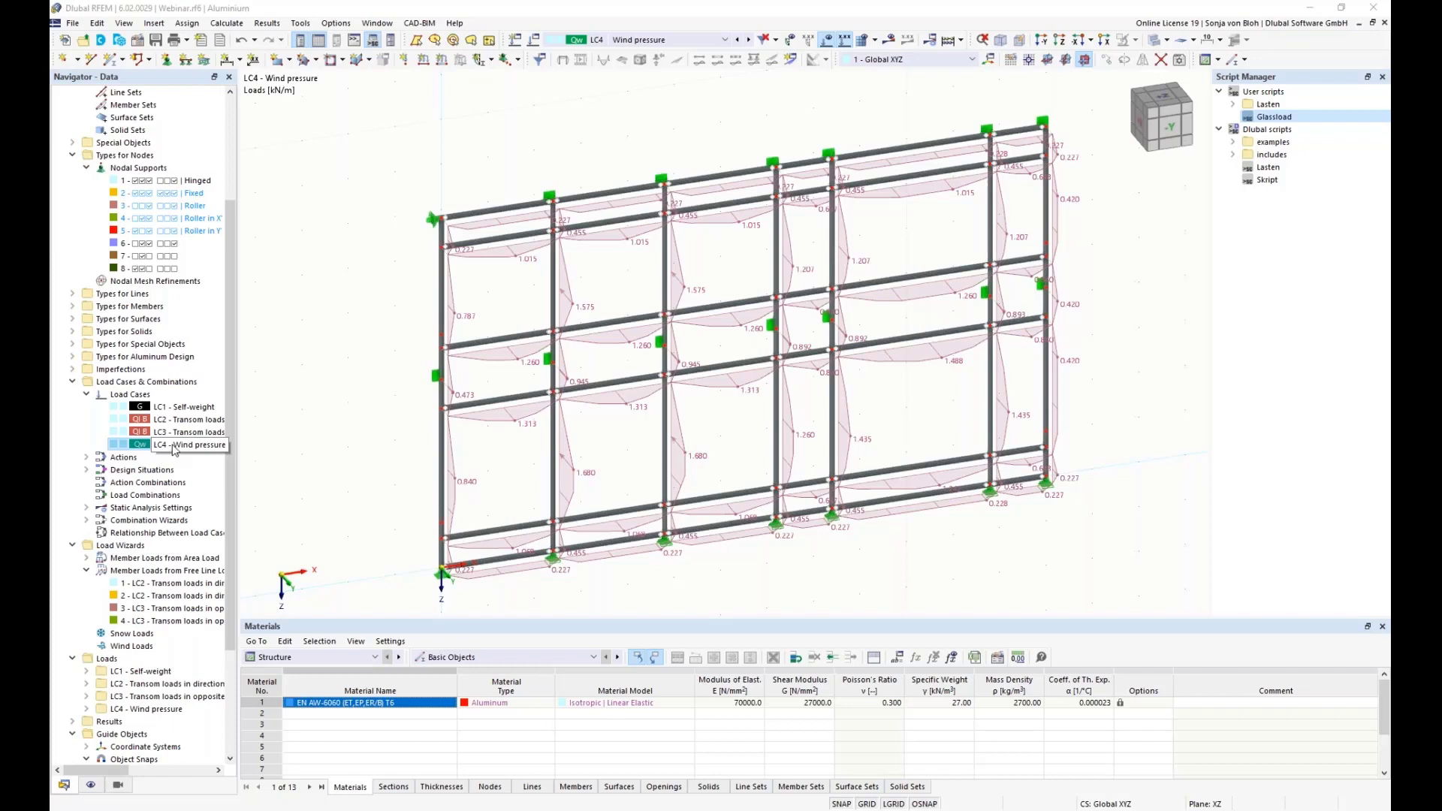
pyautogui.rightClick(174, 448)
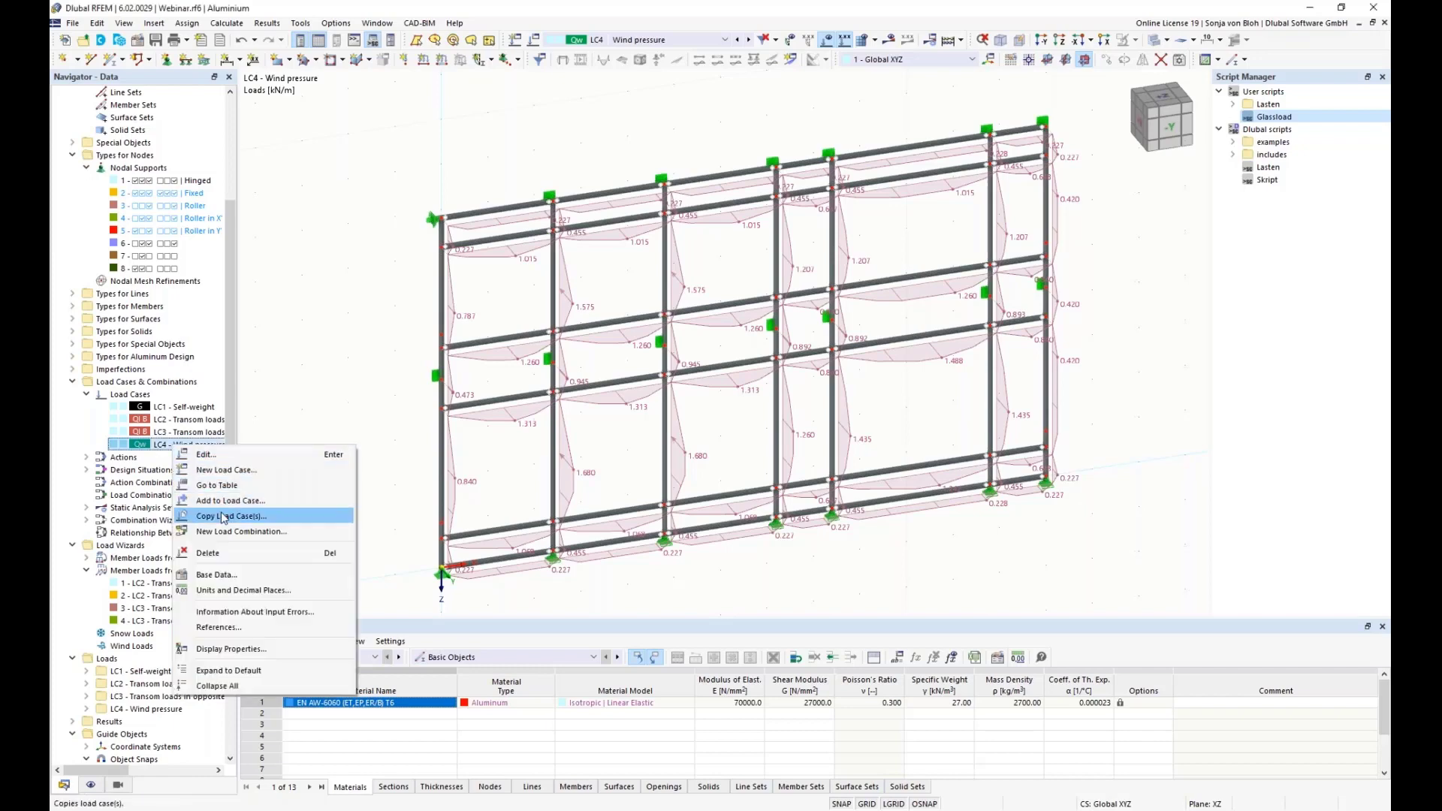
pyautogui.click(223, 517)
pyautogui.click(565, 168)
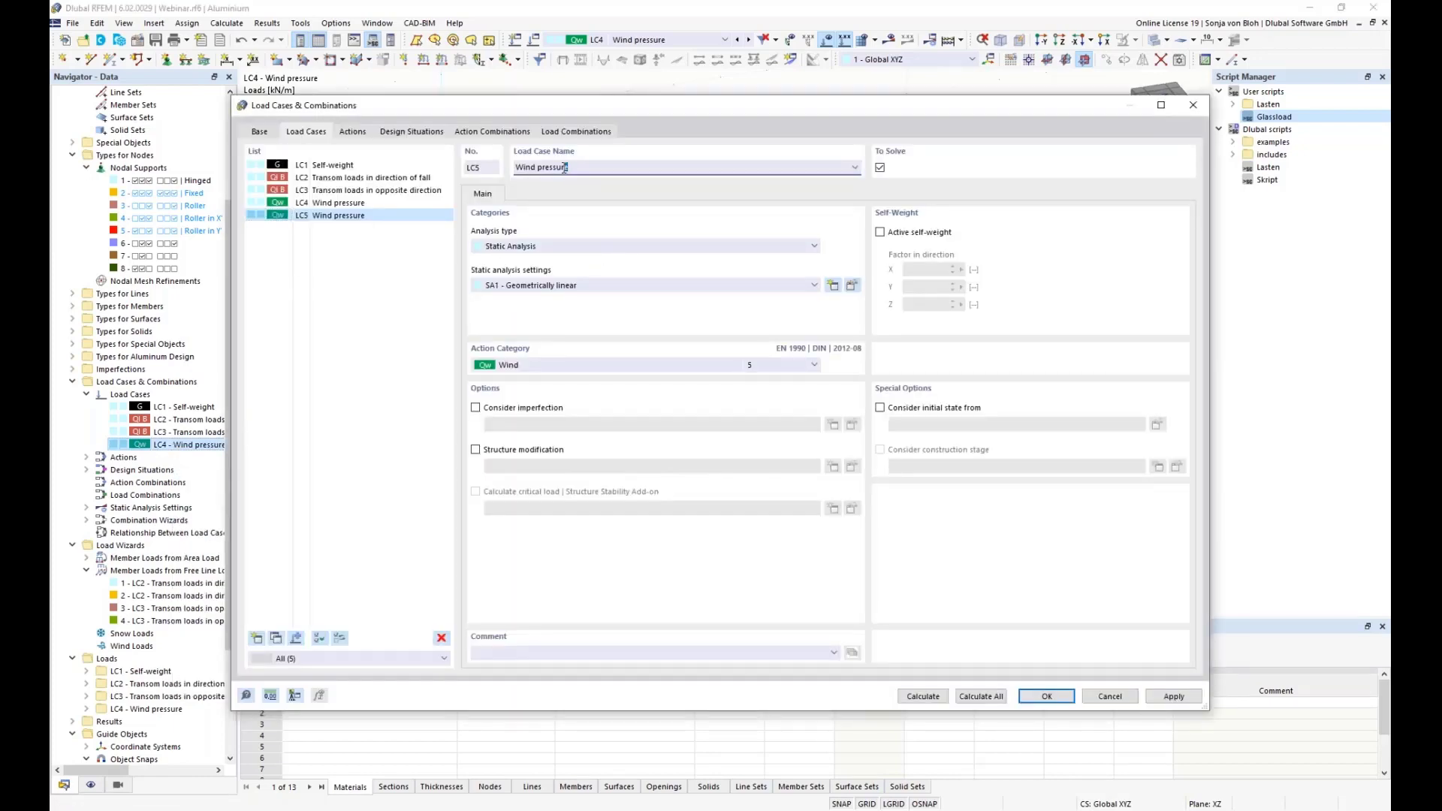
pyautogui.moveTo(565, 169); pyautogui.dragTo(540, 172)
pyautogui.write('suction')
pyautogui.click(1038, 697)
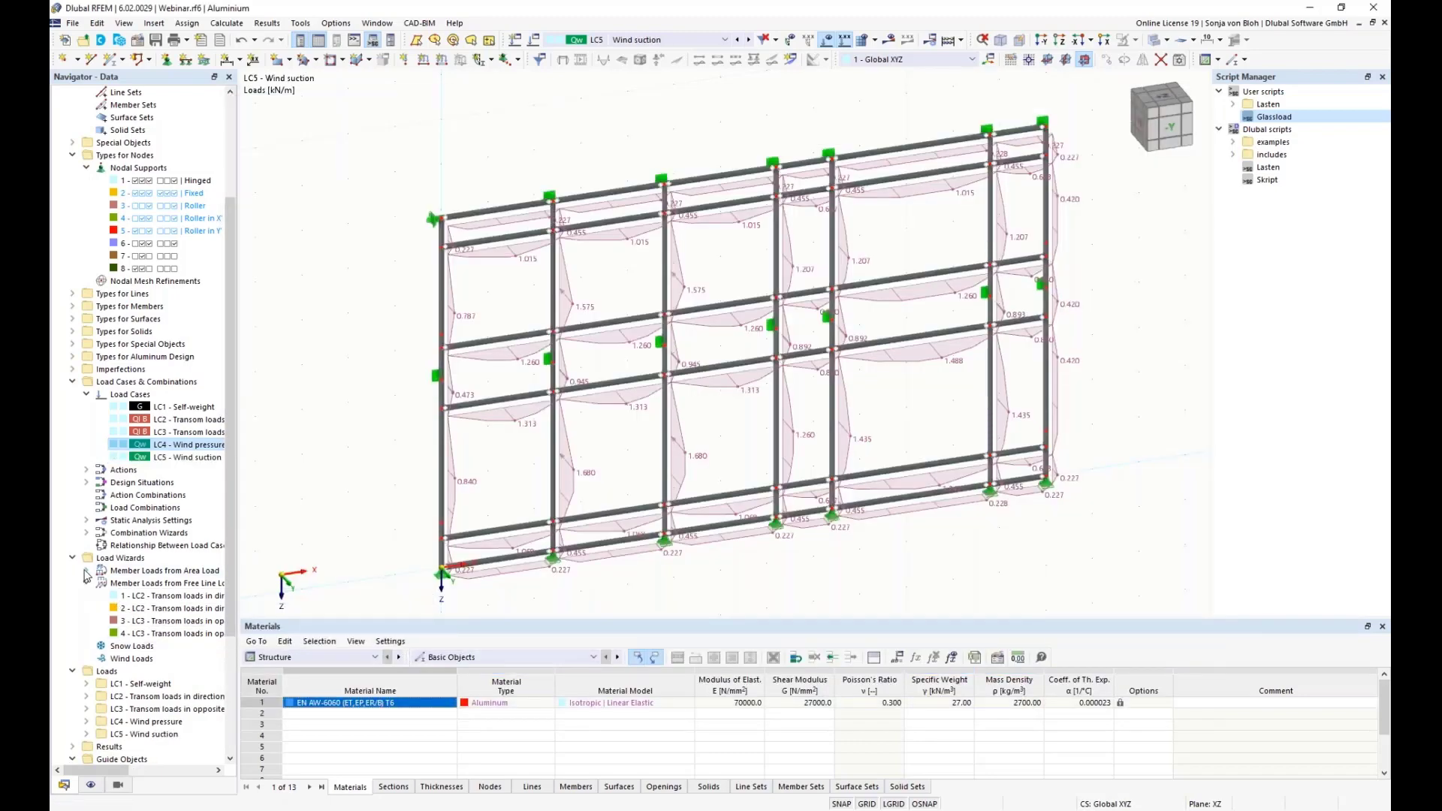
# Step: Set the load magnitude of the LC5 Wind suction area load wizard to -0.75 kN/m²
pyautogui.click(86, 571)
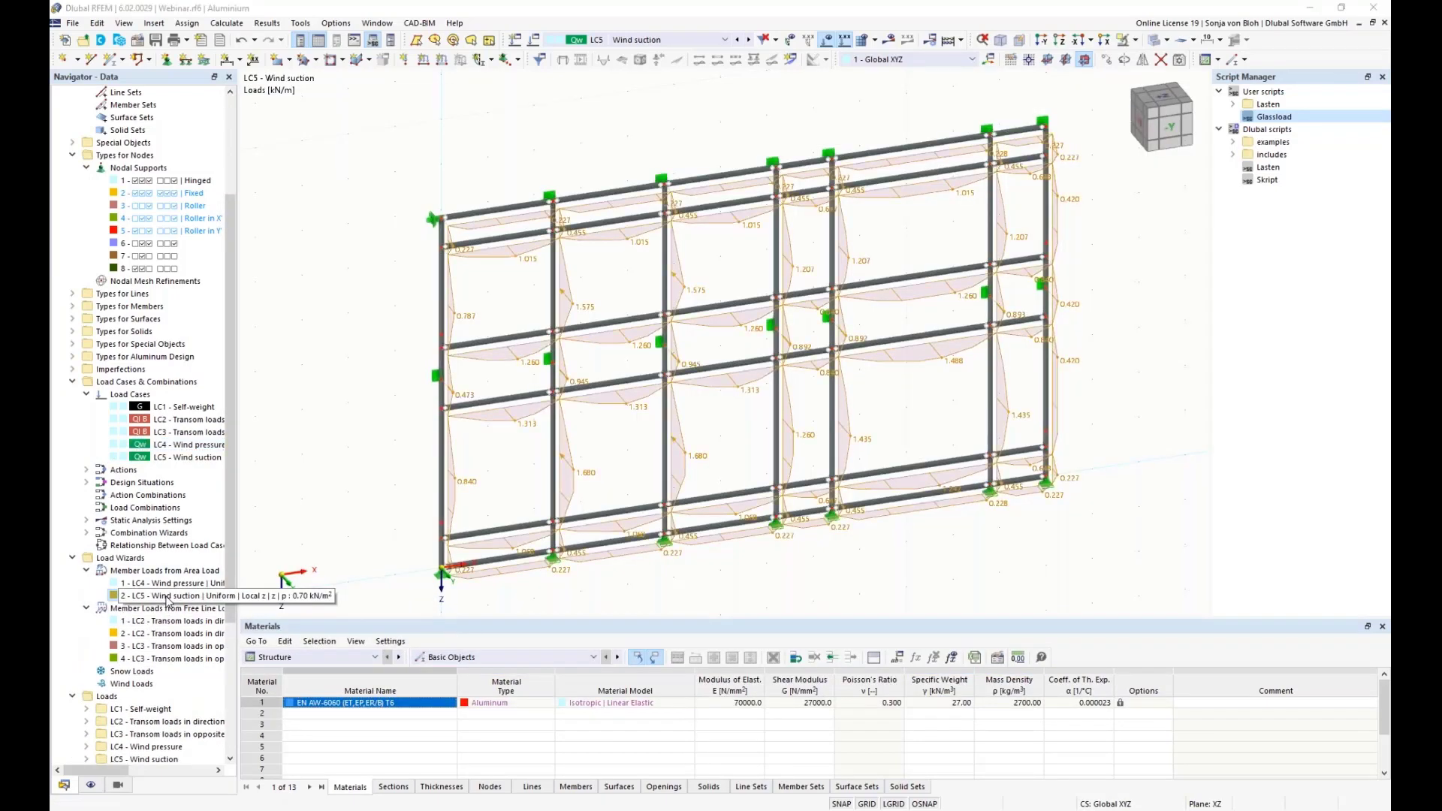
pyautogui.doubleClick(167, 597)
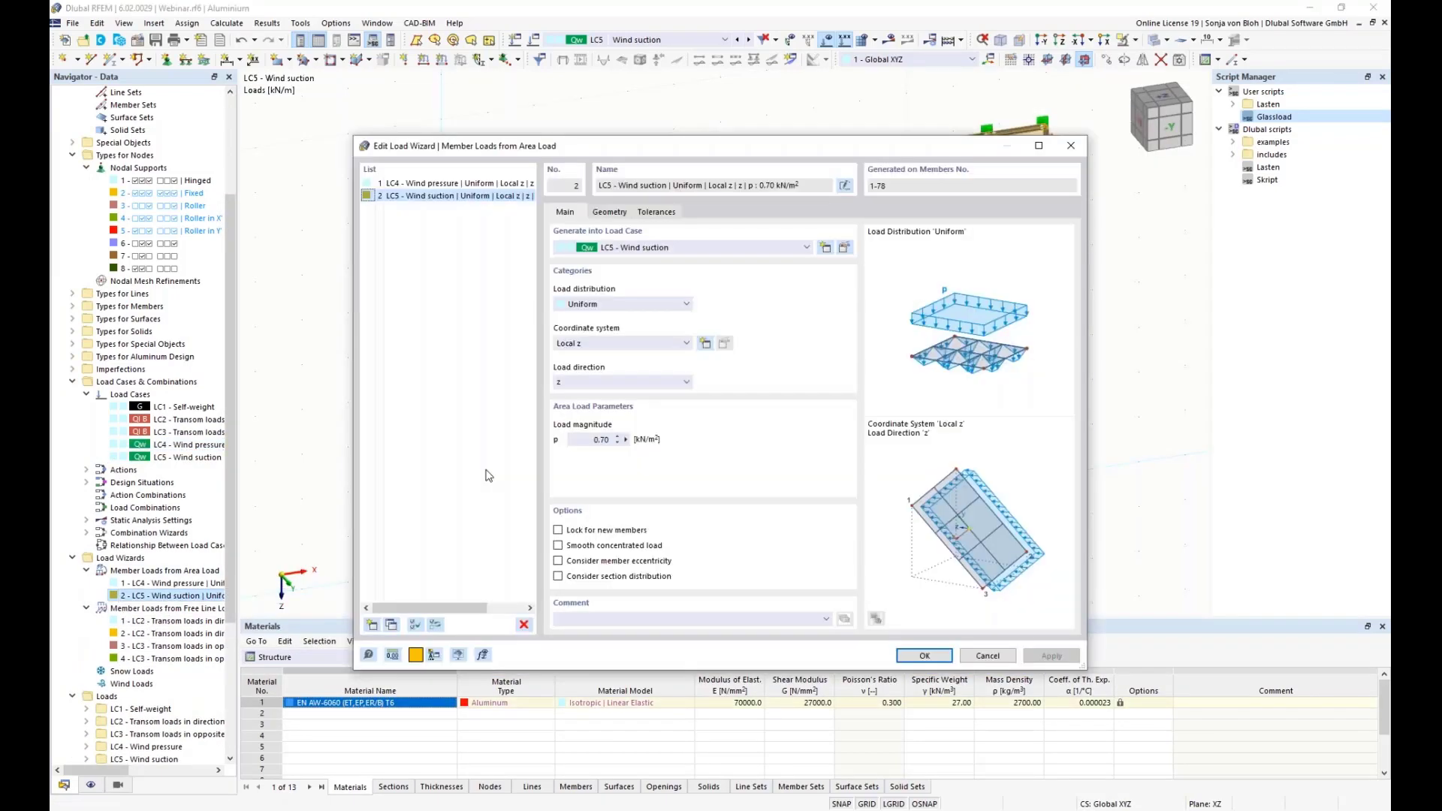
pyautogui.doubleClick(597, 440)
pyautogui.press('BackSpace')
pyautogui.write('-0,75')
pyautogui.click(936, 661)
pyautogui.click(936, 661)
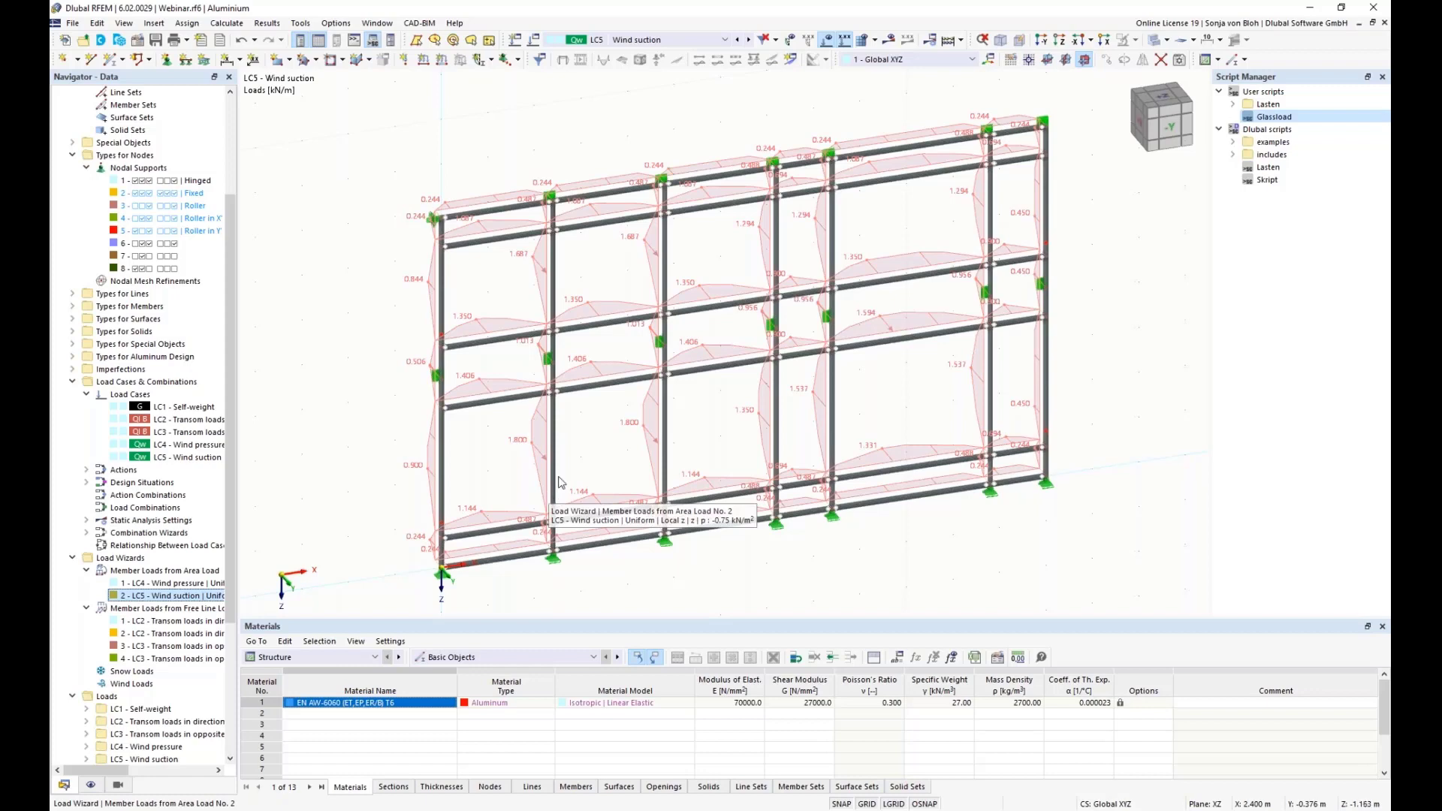
# Step: Set the action type of A2 Imposed loads - category B to Alternatively and check the setting of the Wind action
pyautogui.scroll(3, 197, 409)
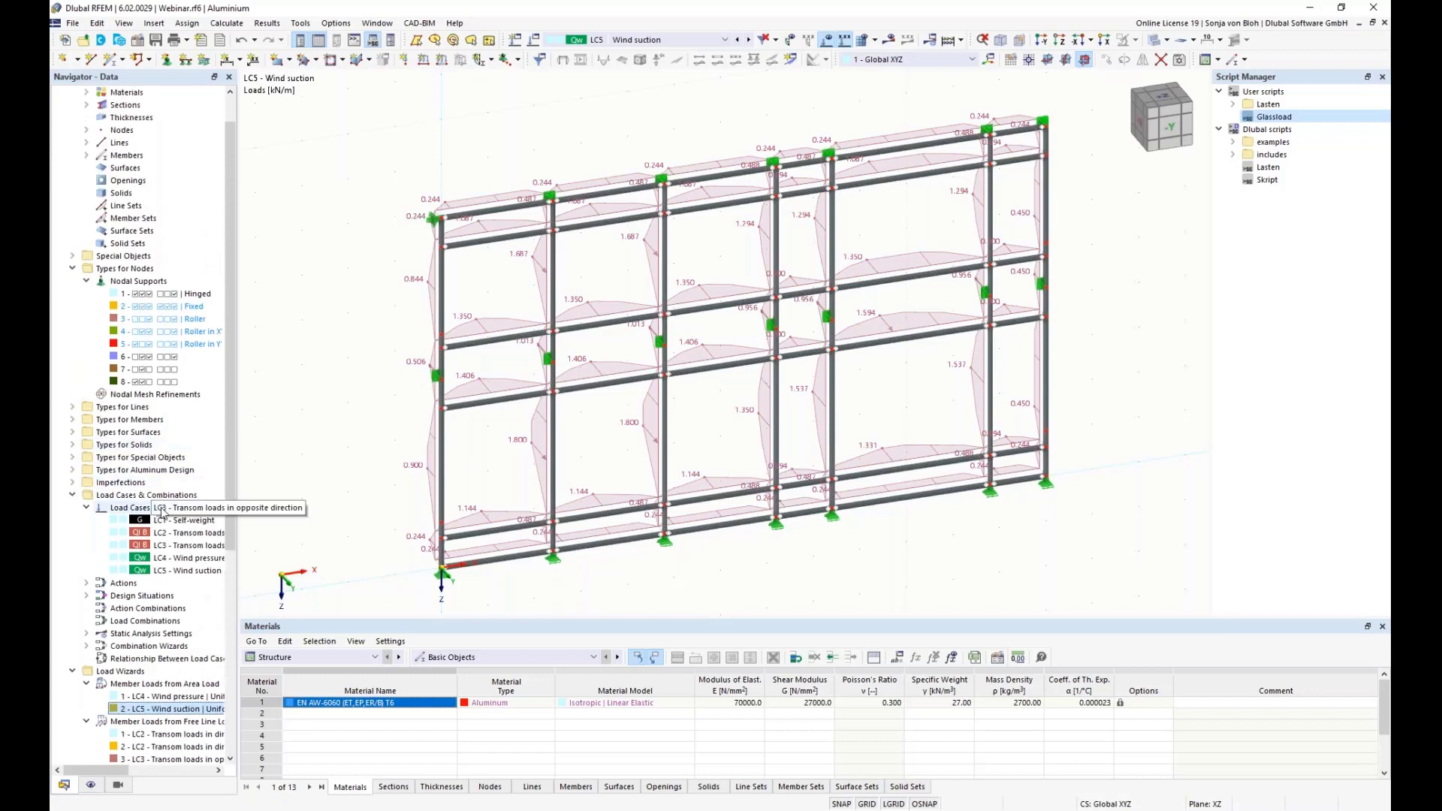
pyautogui.scroll(-5, 150, 481)
pyautogui.rightClick(124, 395)
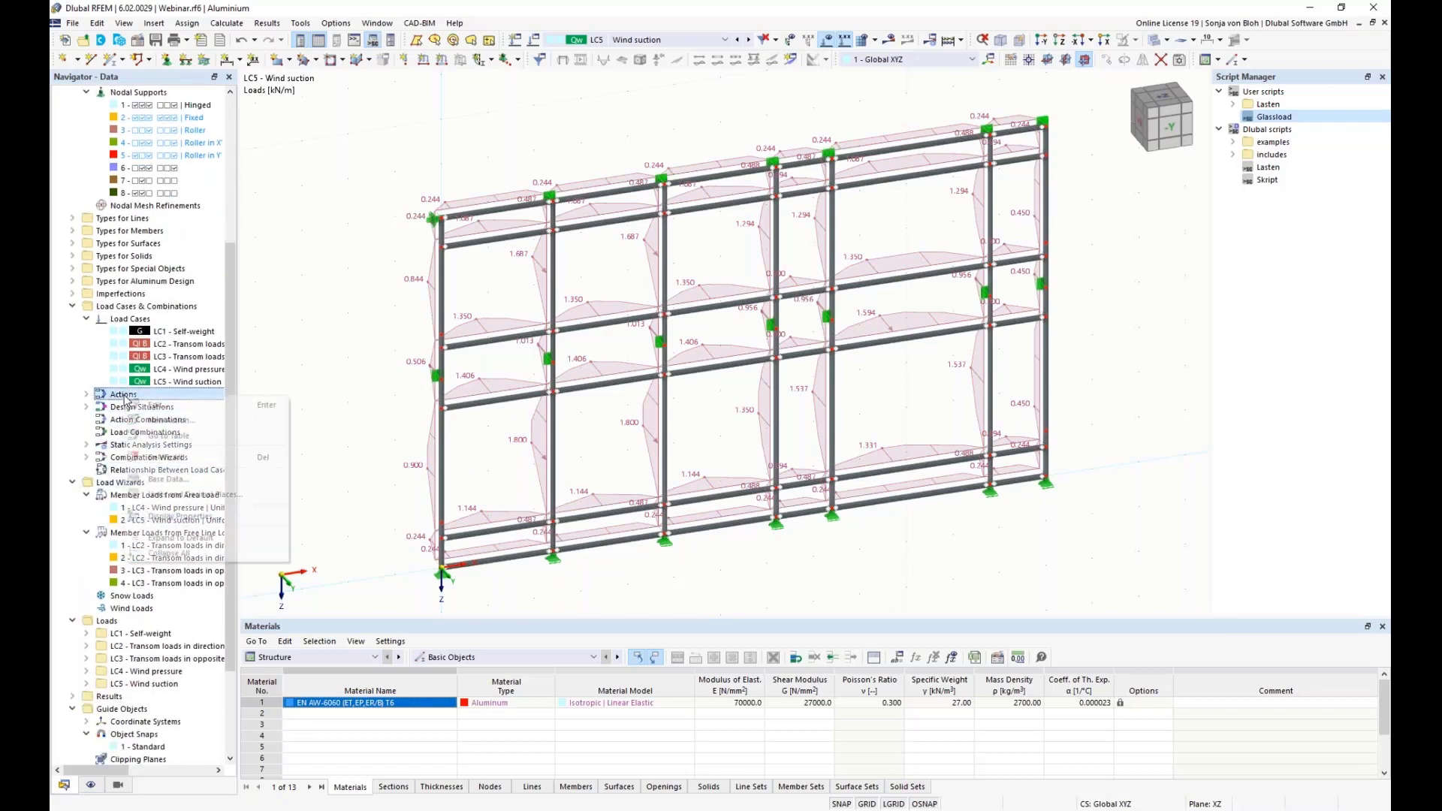
pyautogui.click(181, 406)
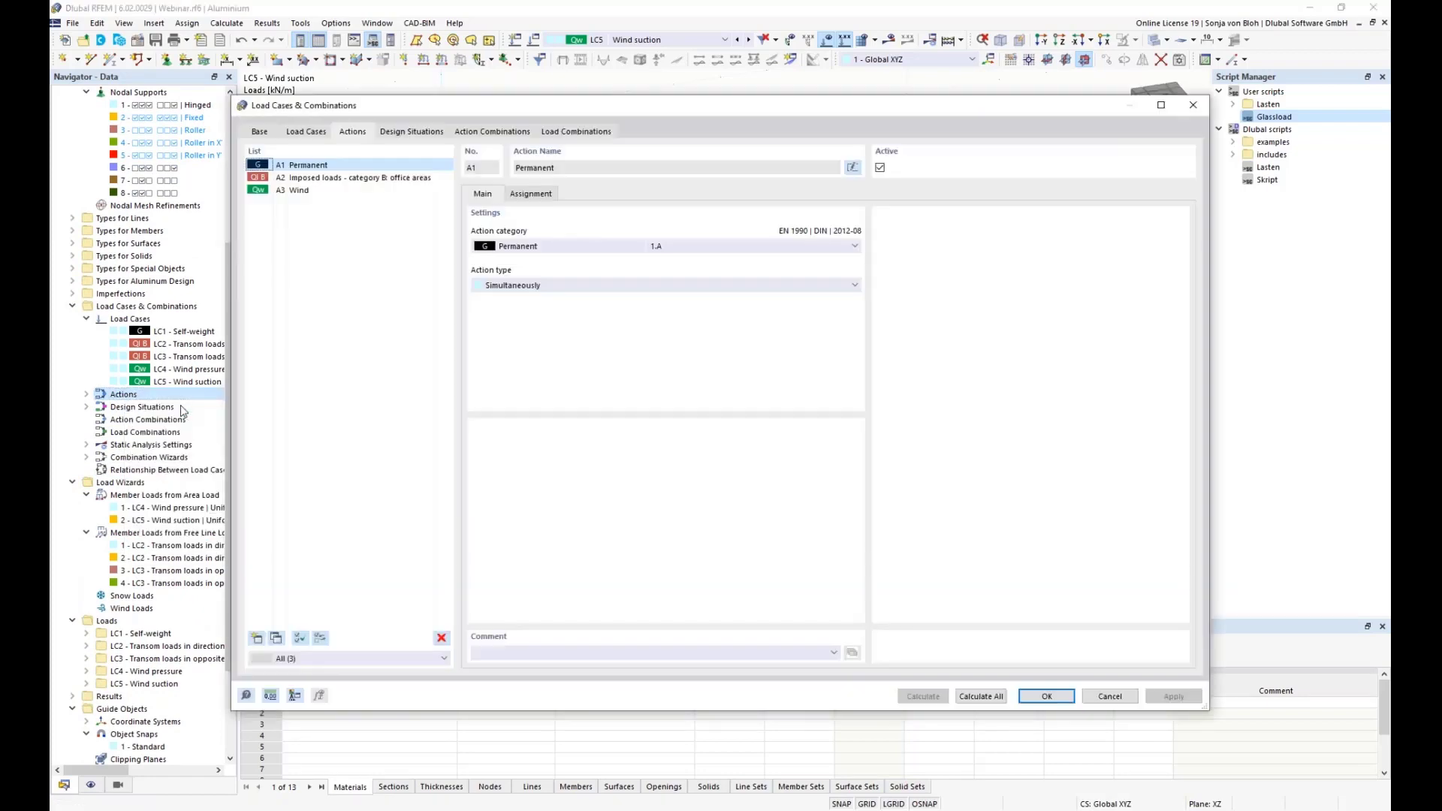
pyautogui.click(330, 179)
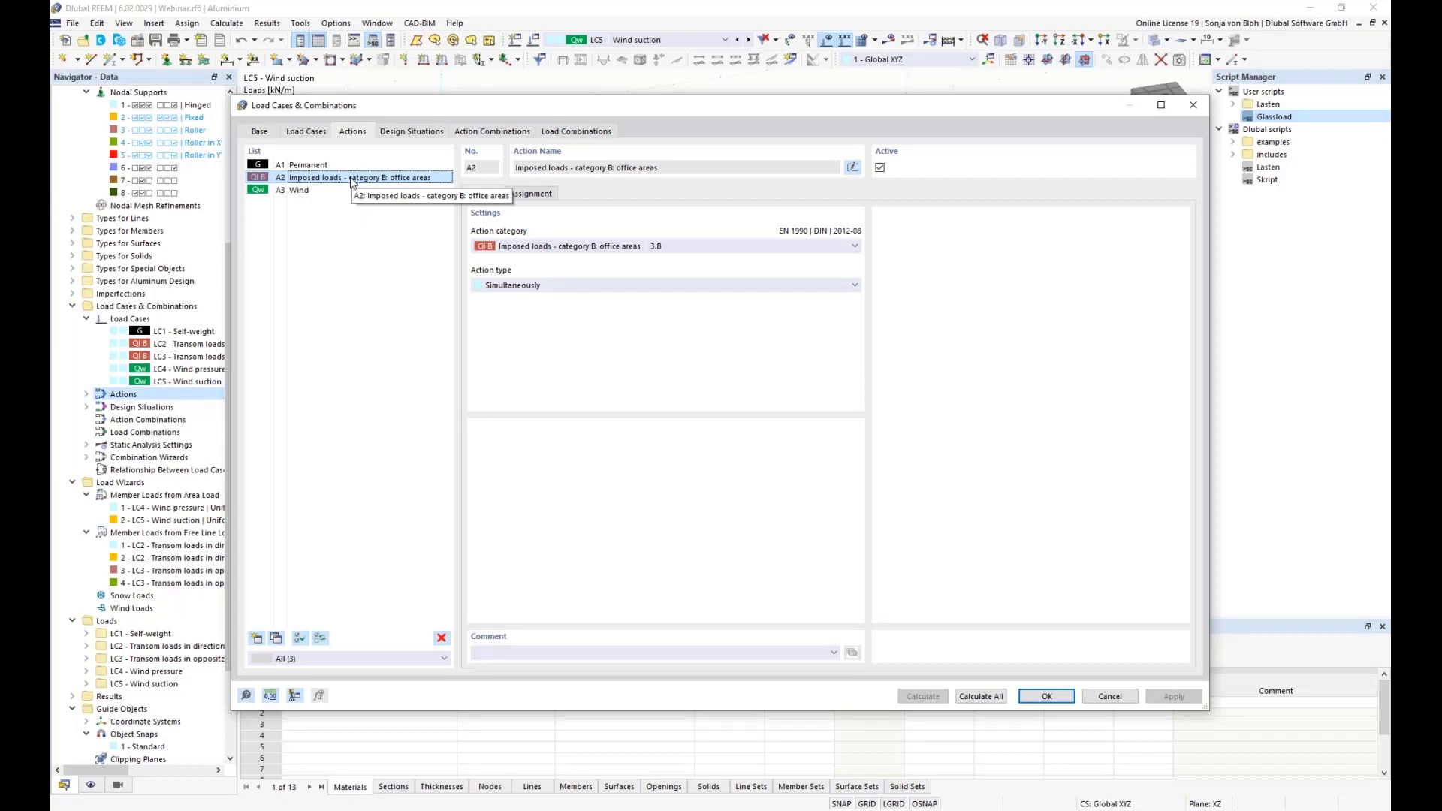
pyautogui.click(628, 288)
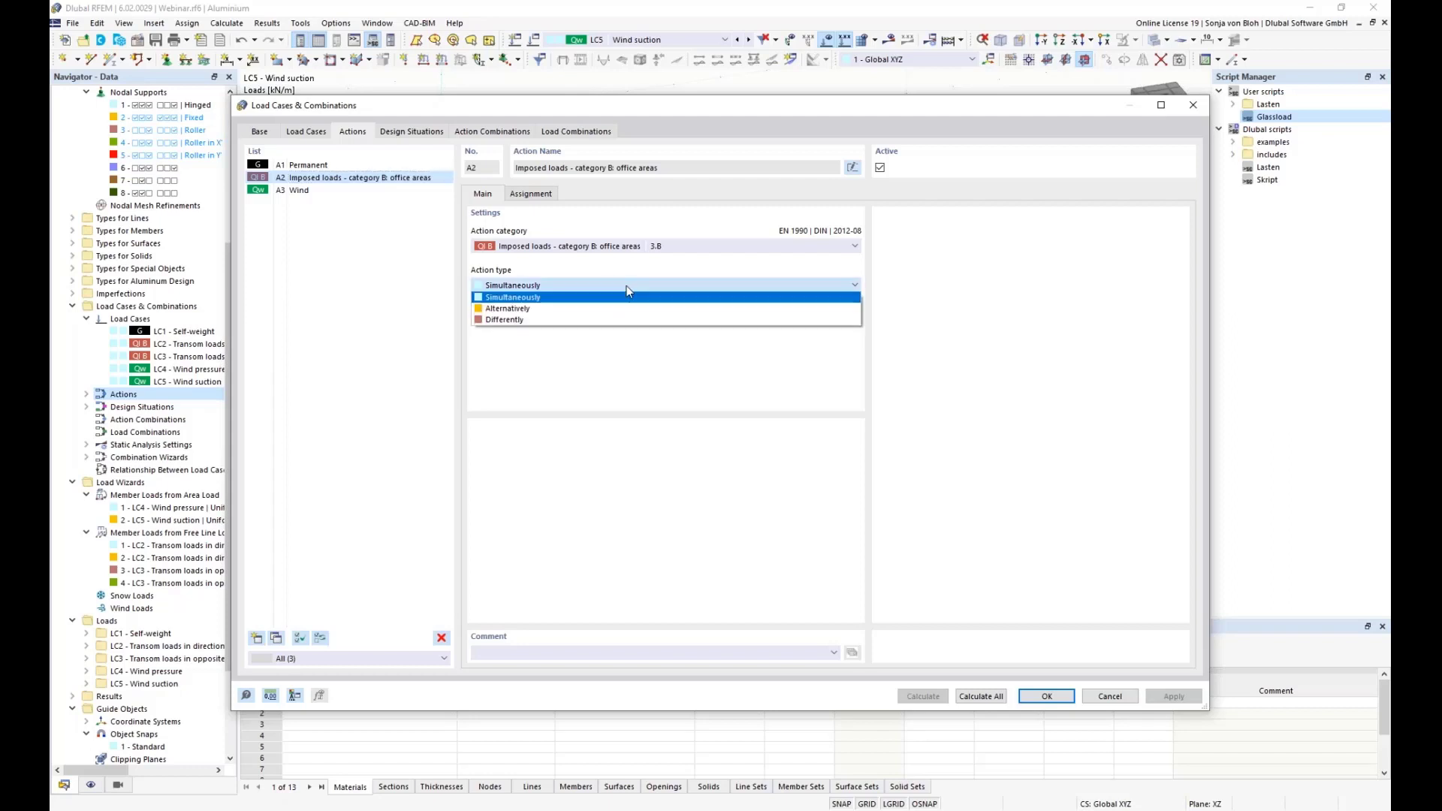
pyautogui.click(575, 309)
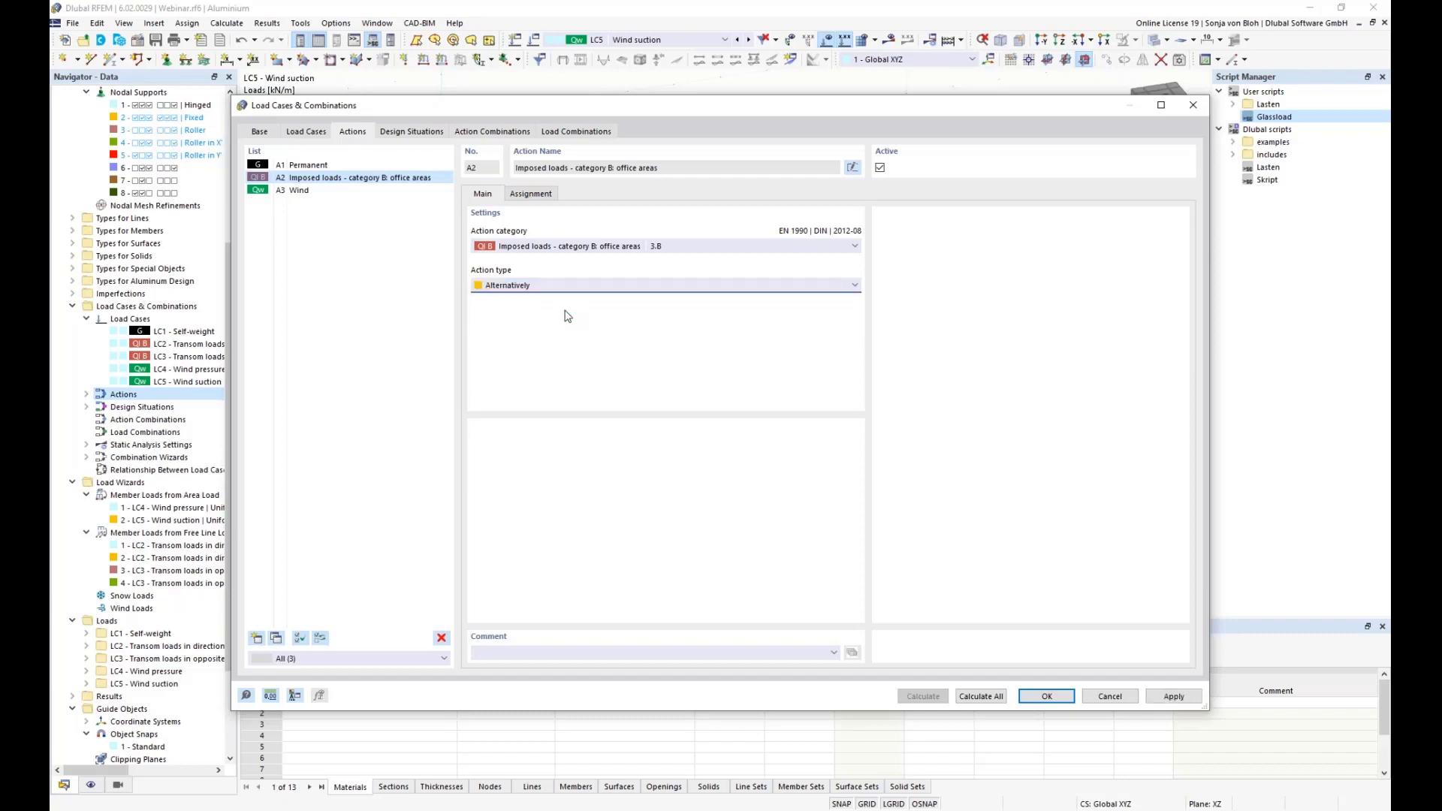
pyautogui.click(299, 193)
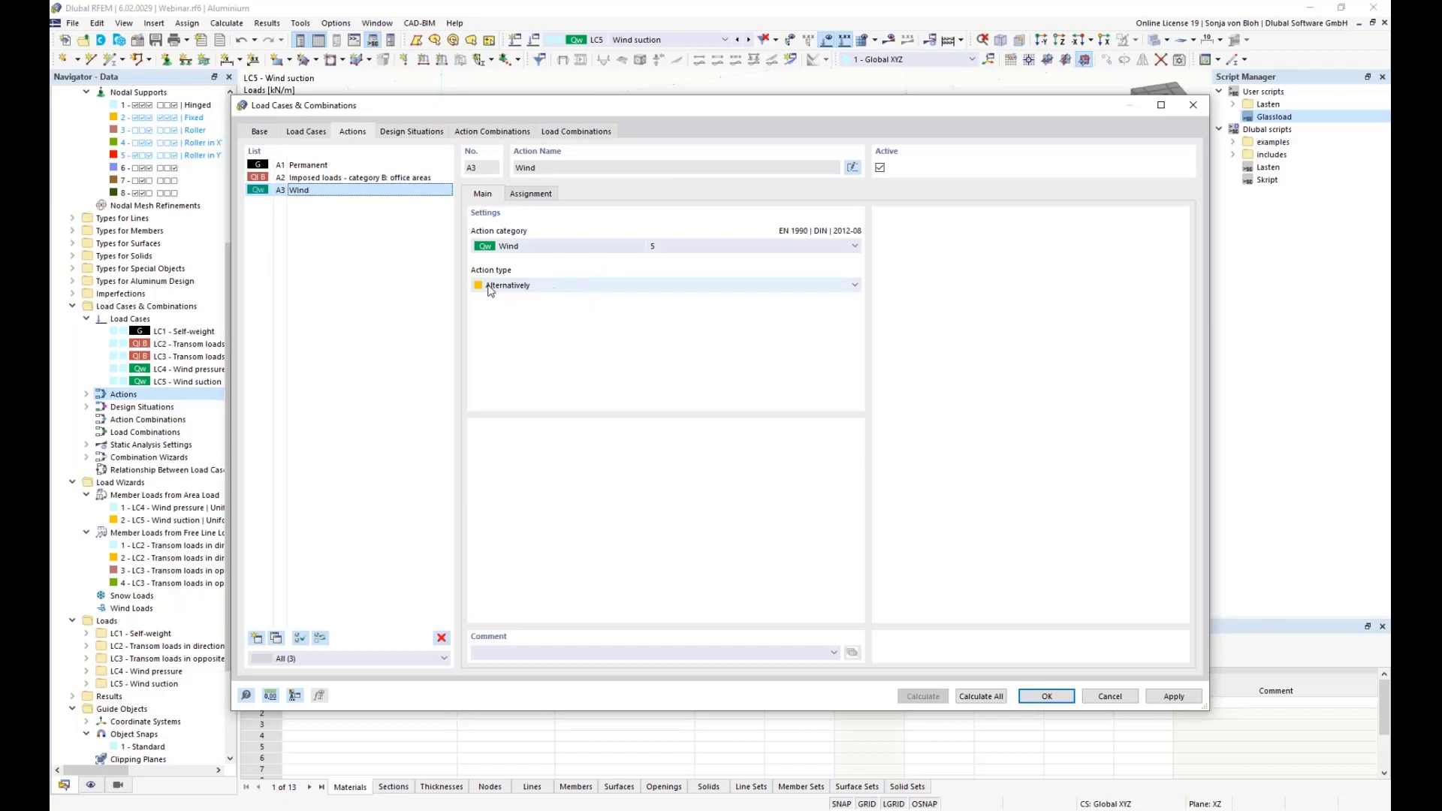
# Step: Deactivate the SLS - Frequent and SLS - Quasi-permanent design situations (DS3 and DS4)
pyautogui.click(423, 134)
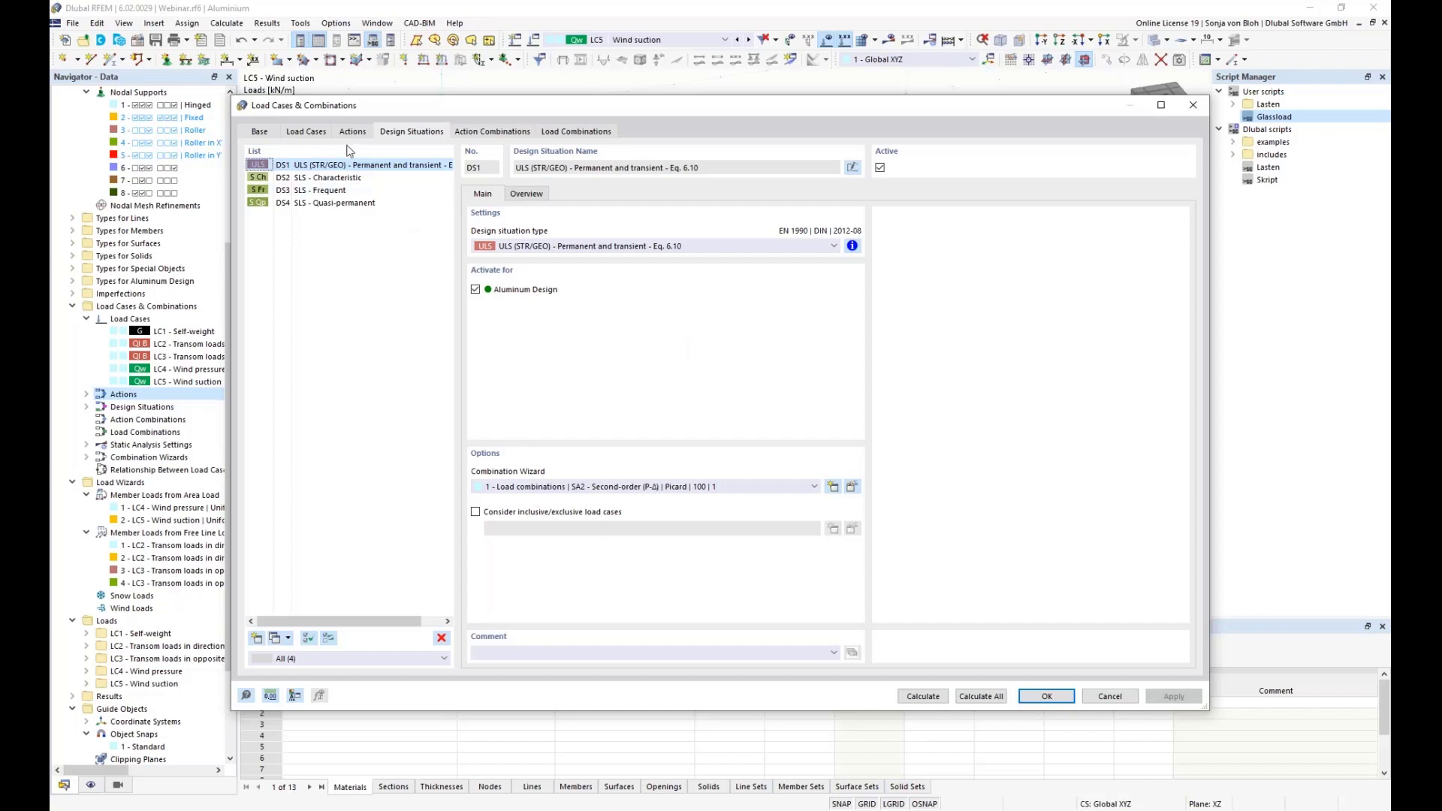
pyautogui.click(325, 179)
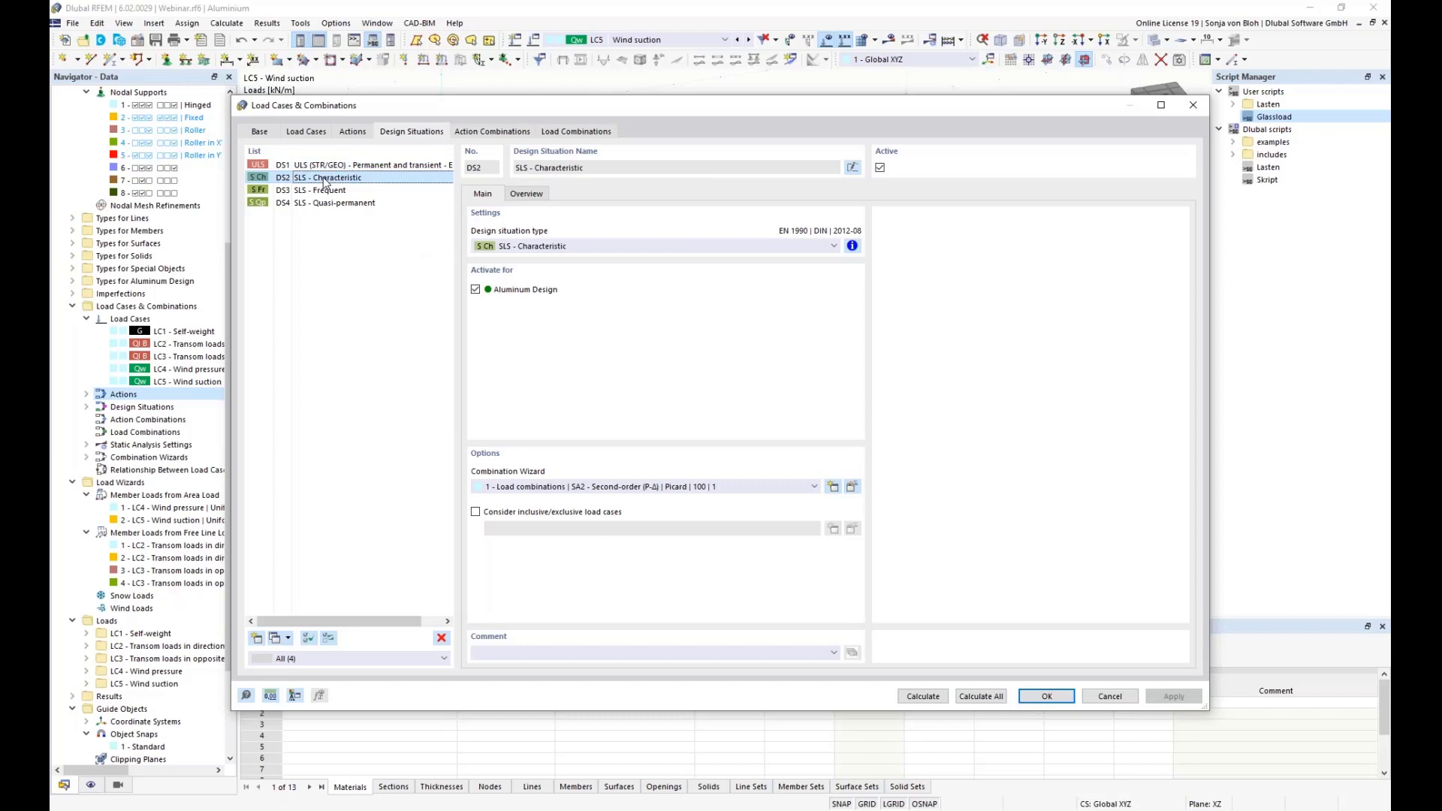
pyautogui.click(319, 191)
pyautogui.click(314, 204)
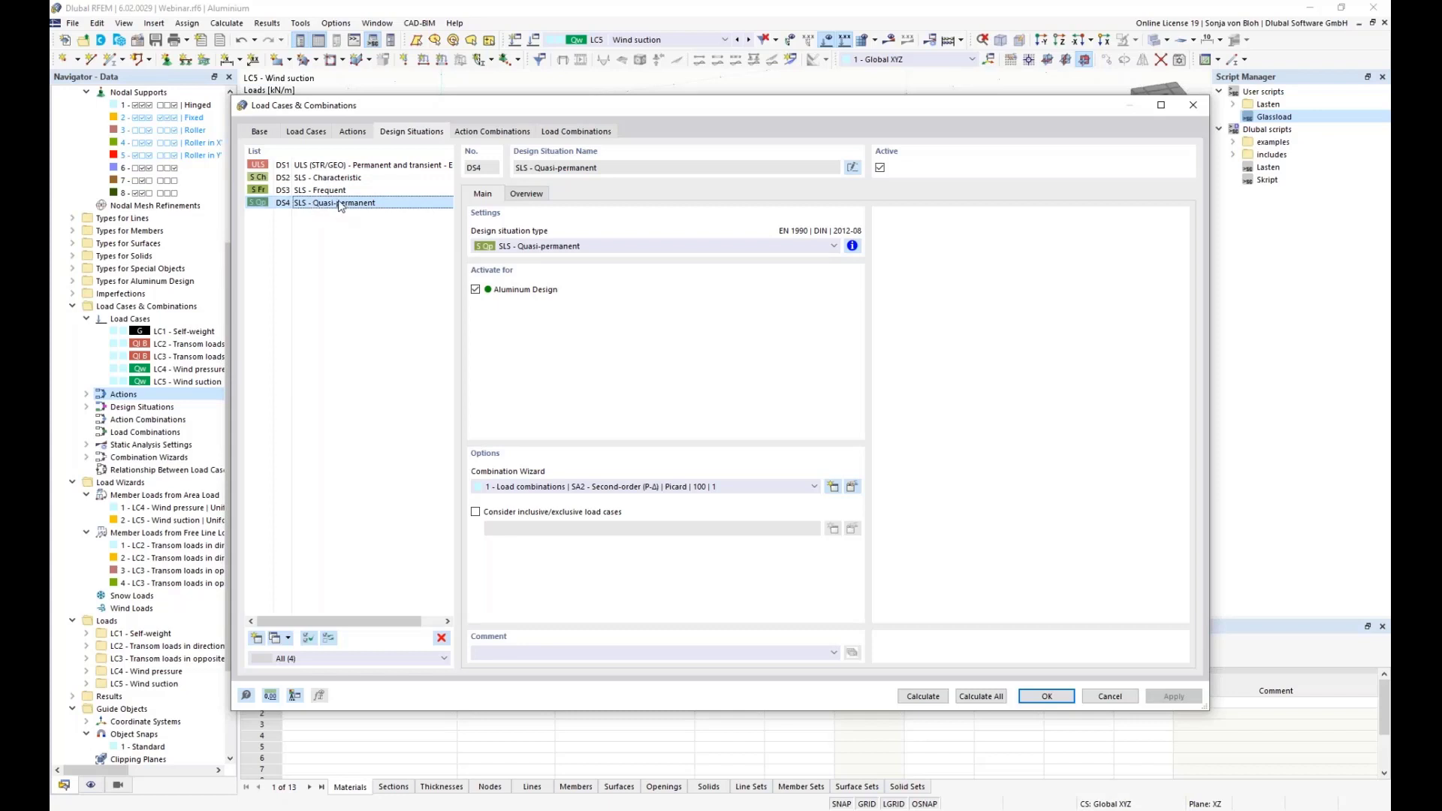
pyautogui.keyDown('shift'); pyautogui.click(317, 191); pyautogui.keyUp('shift')
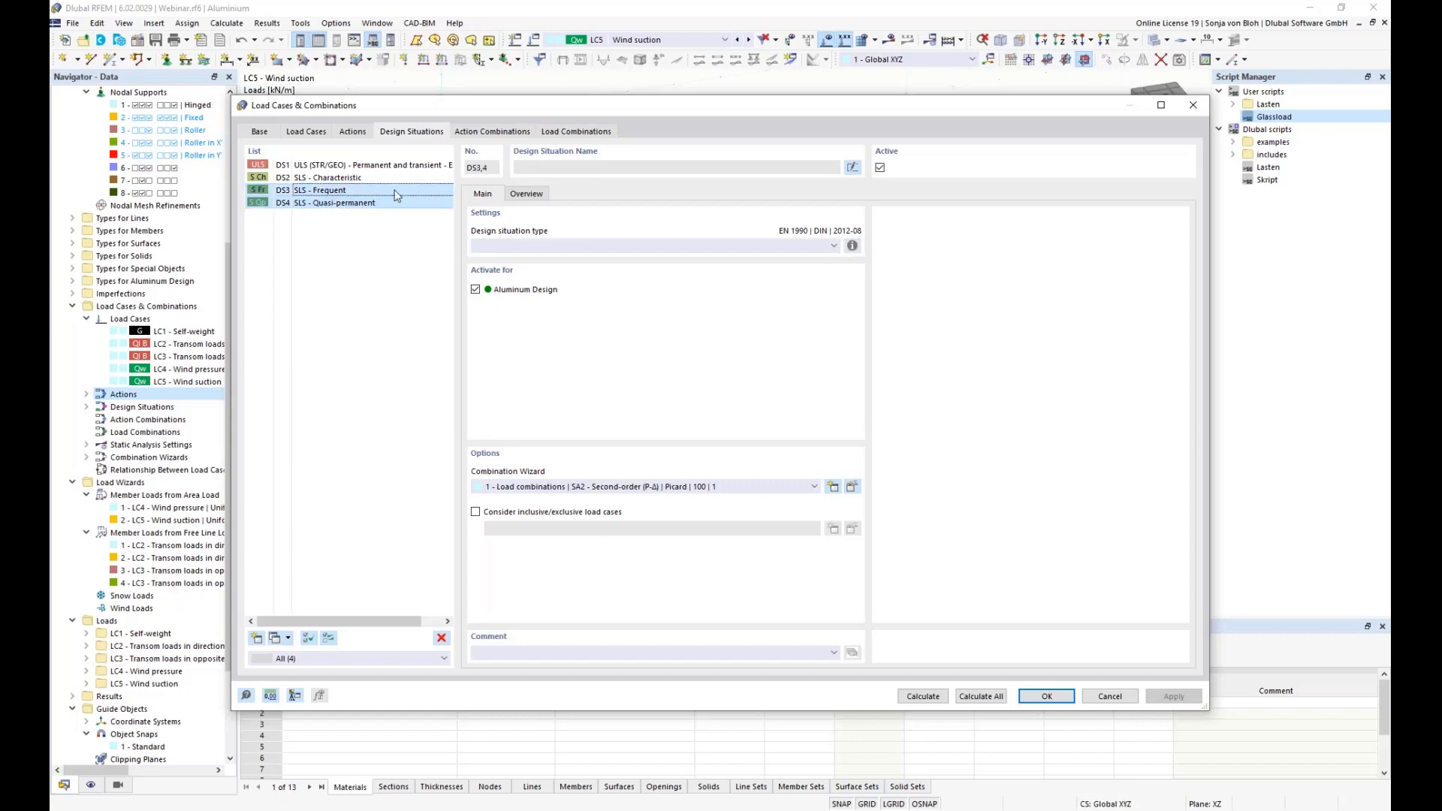
pyautogui.click(881, 168)
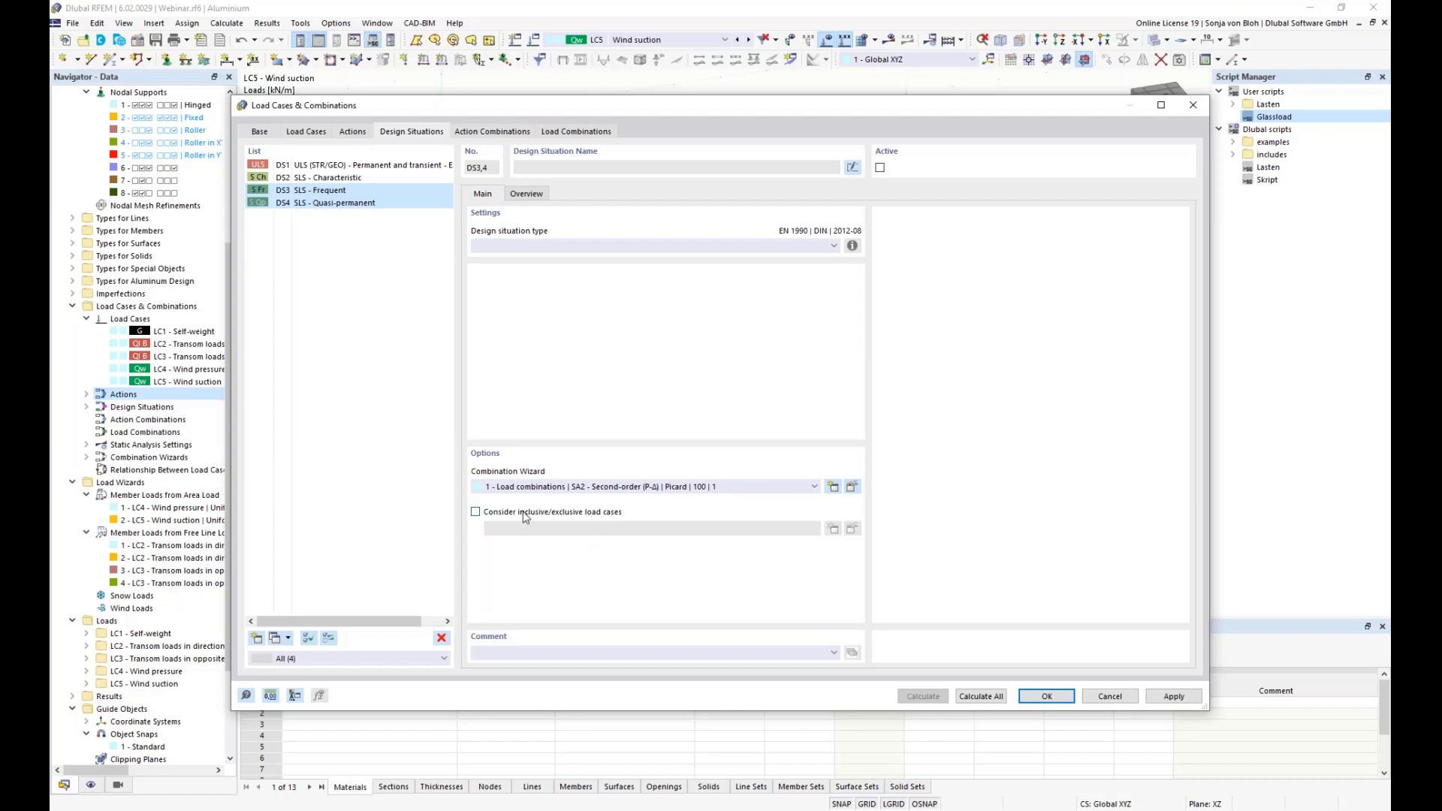
# Step: Enable inclusive/exclusive load cases for design situations DS1 and DS2 and start a new relationship between load cases
pyautogui.click(348, 167)
pyautogui.keyDown('shift'); pyautogui.click(343, 179); pyautogui.keyUp('shift')
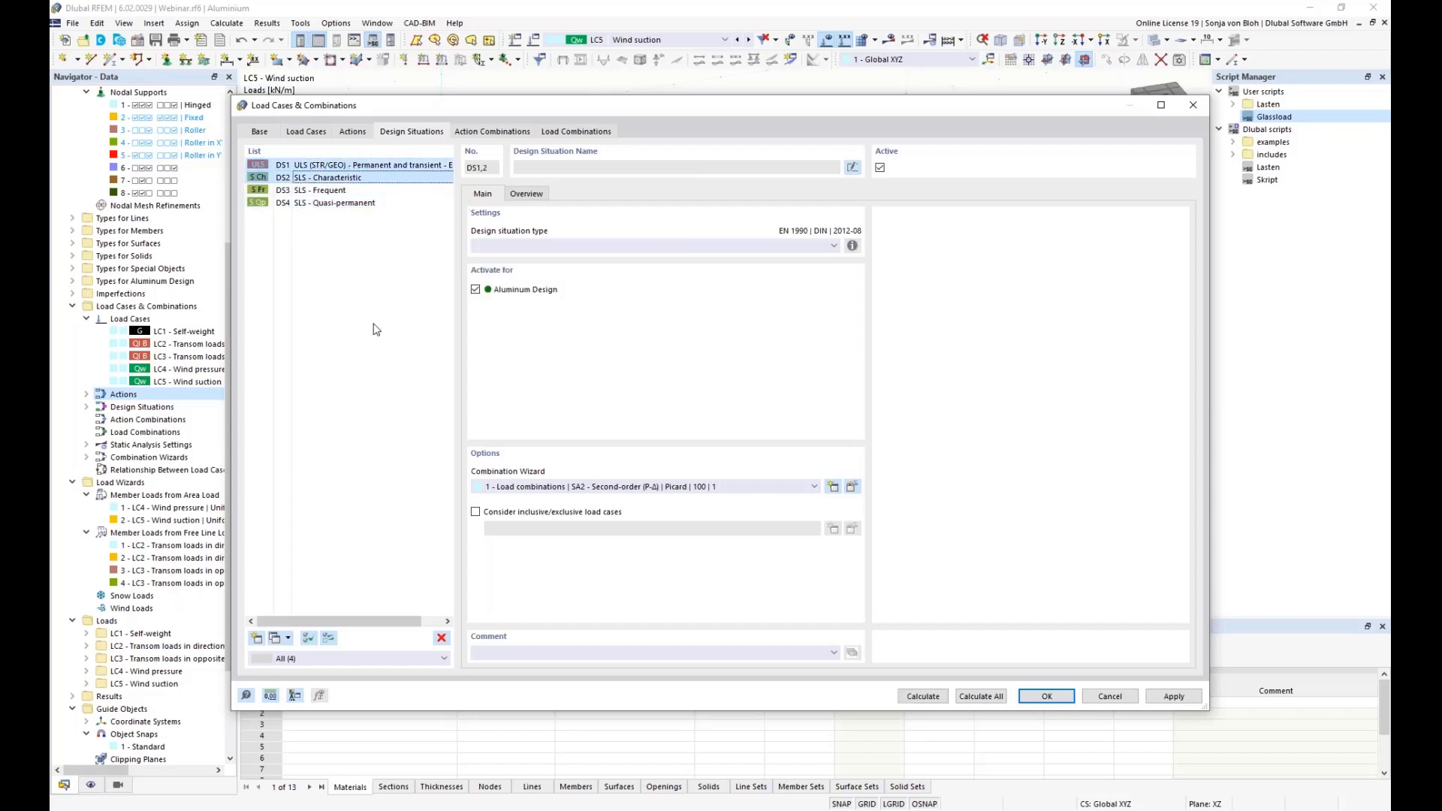
pyautogui.click(475, 512)
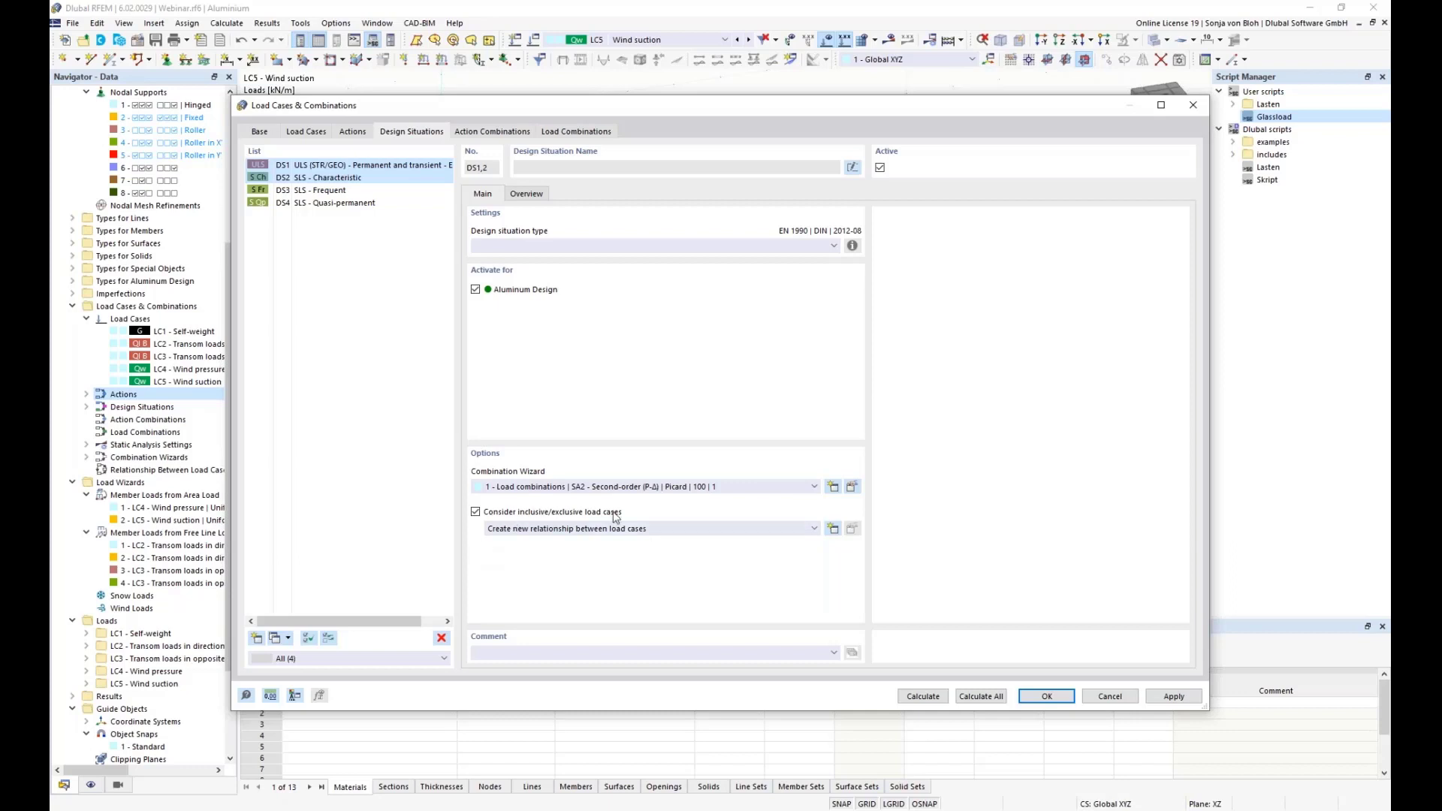
pyautogui.click(833, 530)
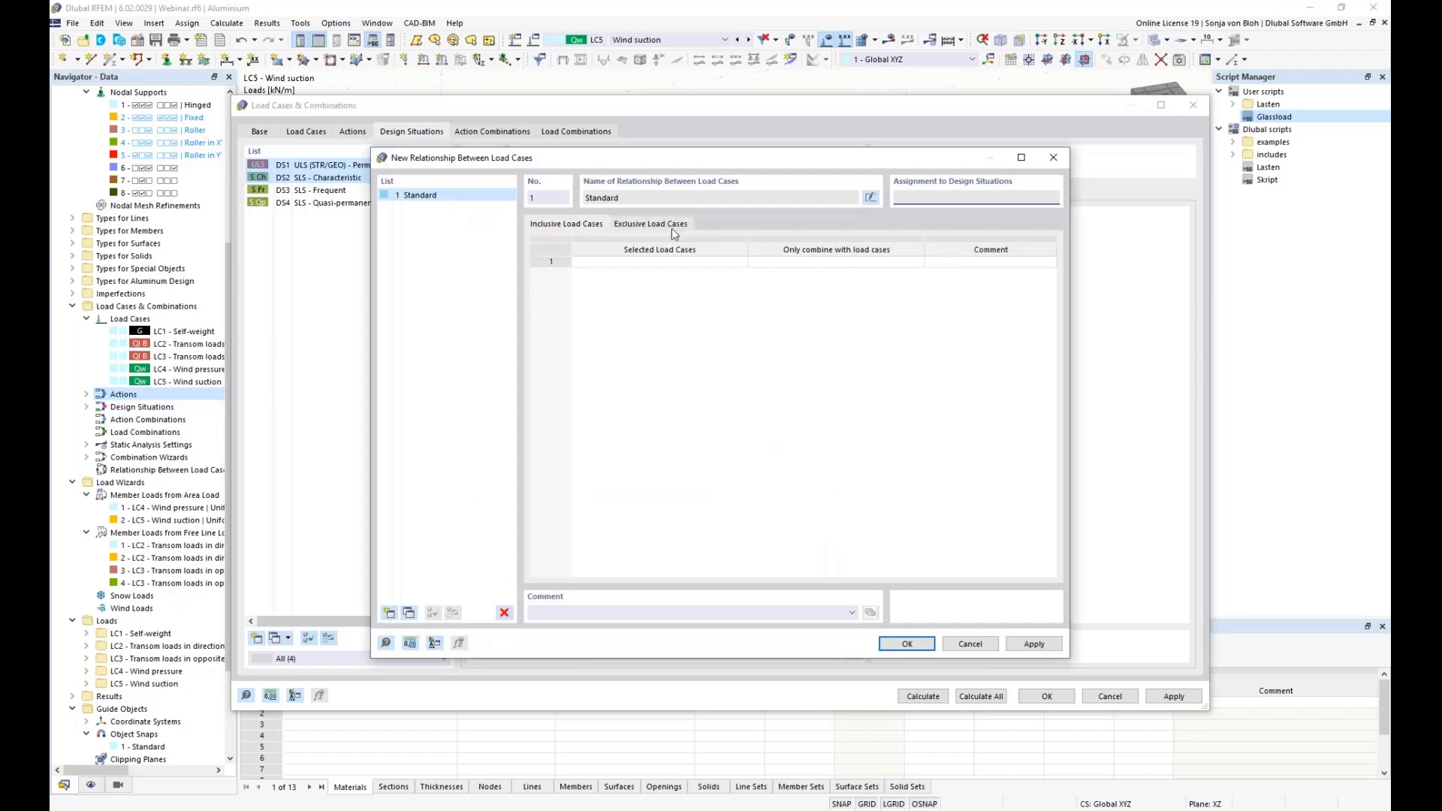
# Step: Define LC4 Wind pressure as exclusive in the new relationship so that it does not combine with LC2
pyautogui.click(671, 225)
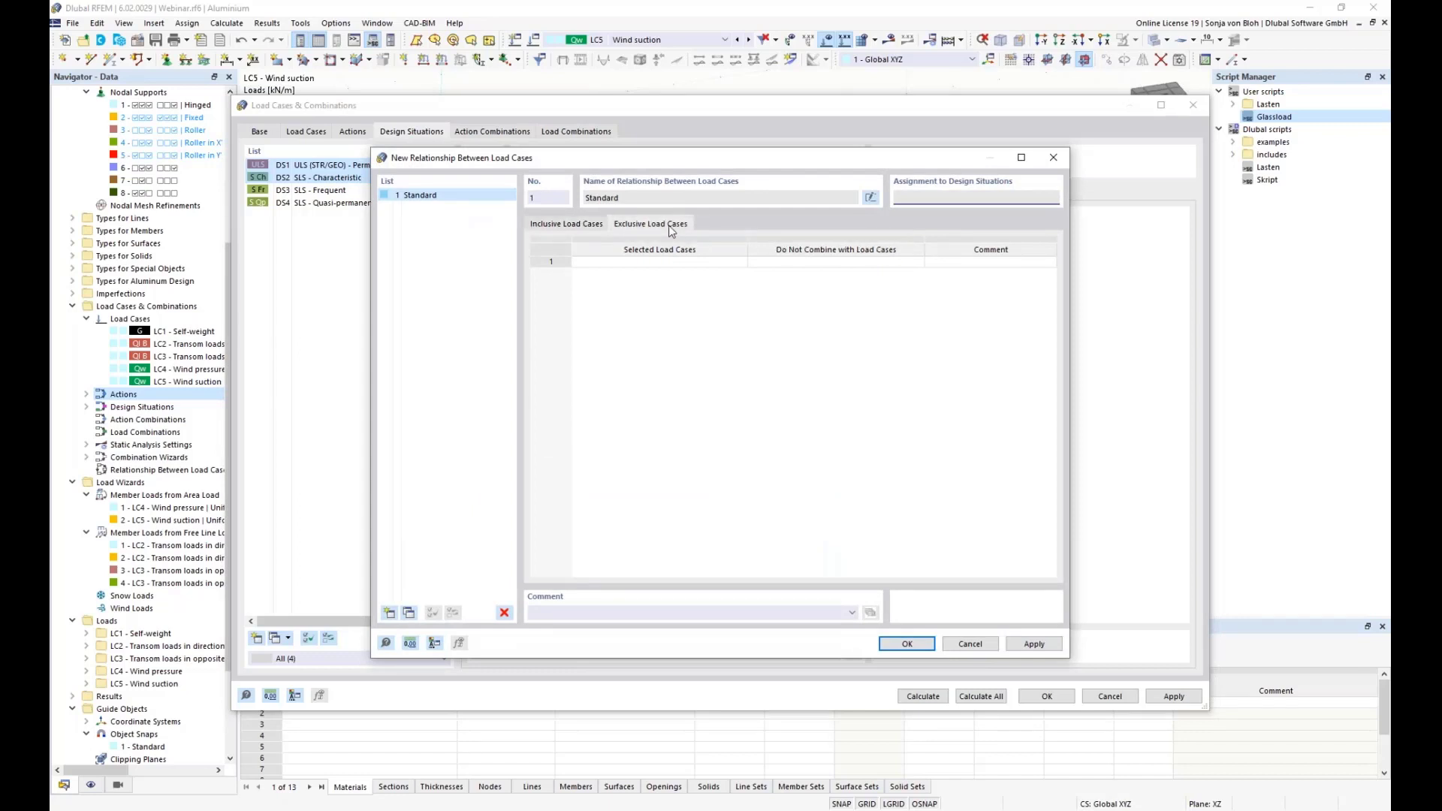
pyautogui.click(691, 263)
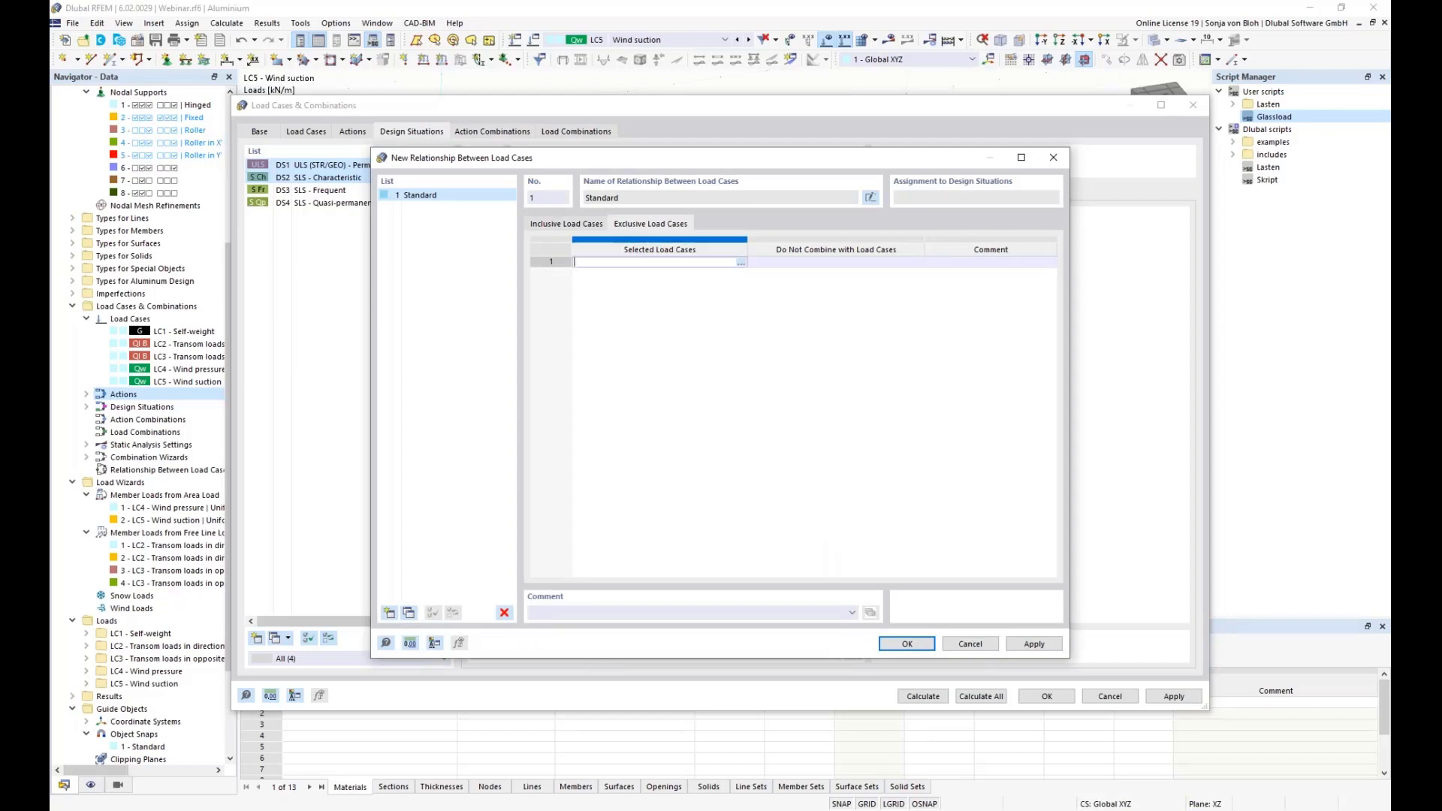
pyautogui.click(741, 263)
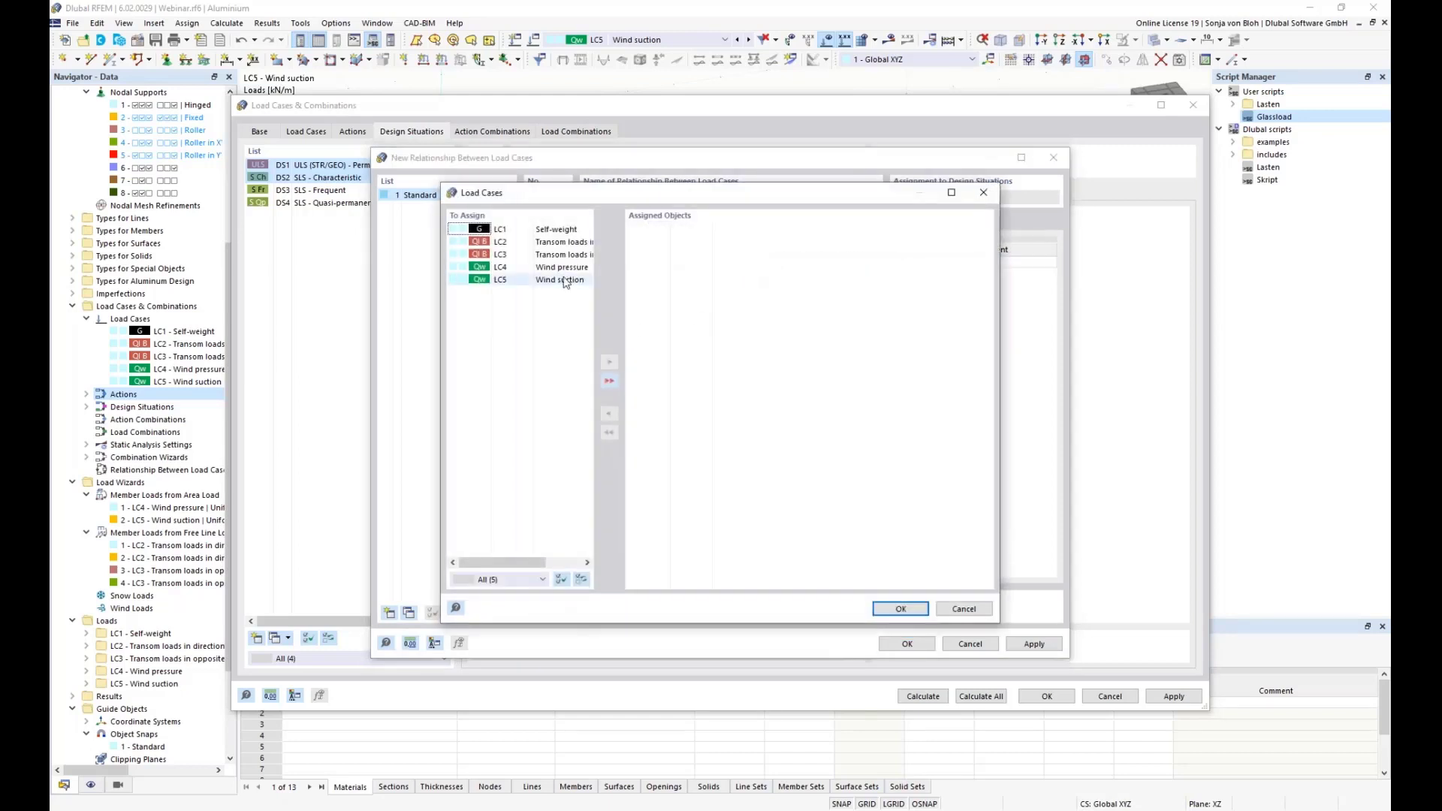
pyautogui.doubleClick(556, 269)
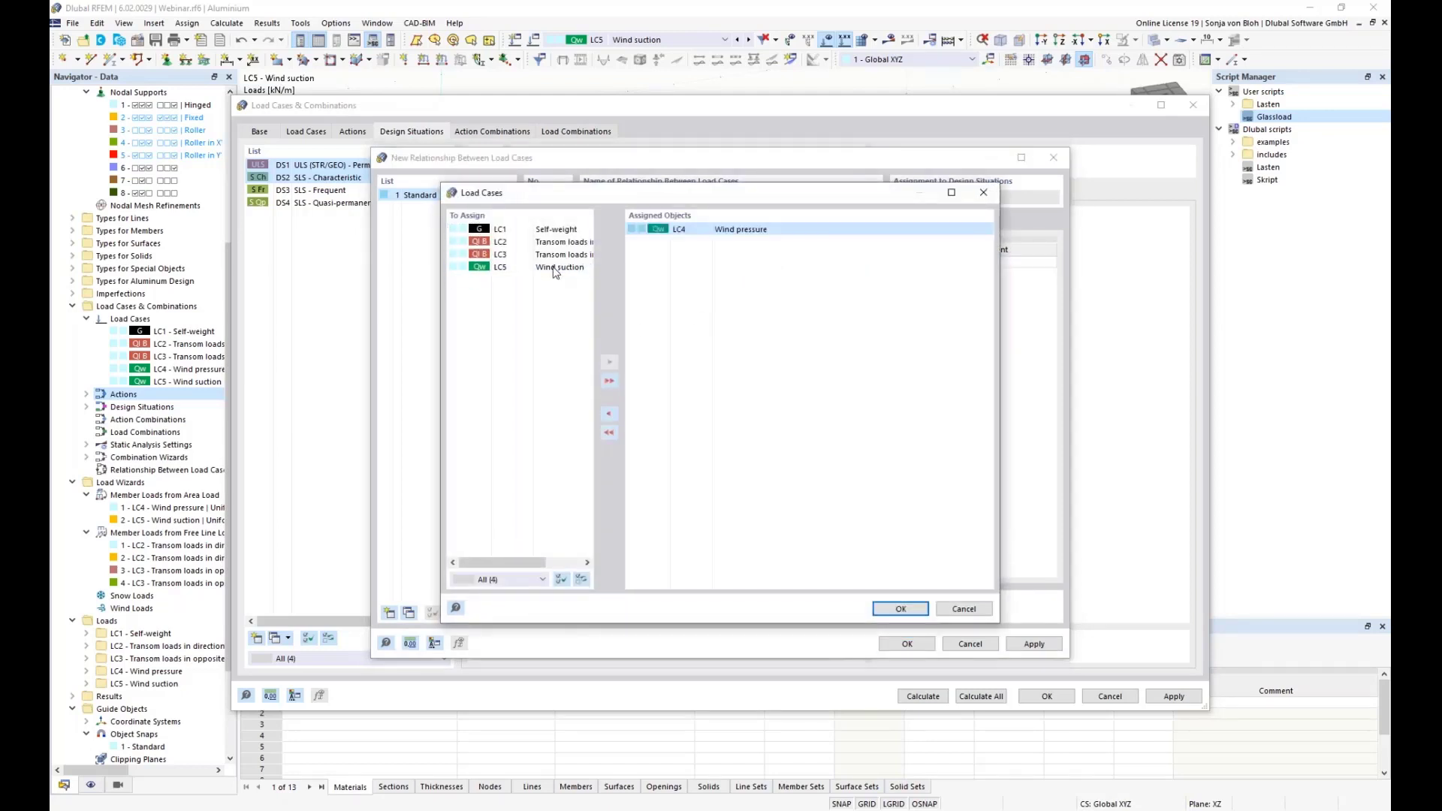
pyautogui.click(899, 607)
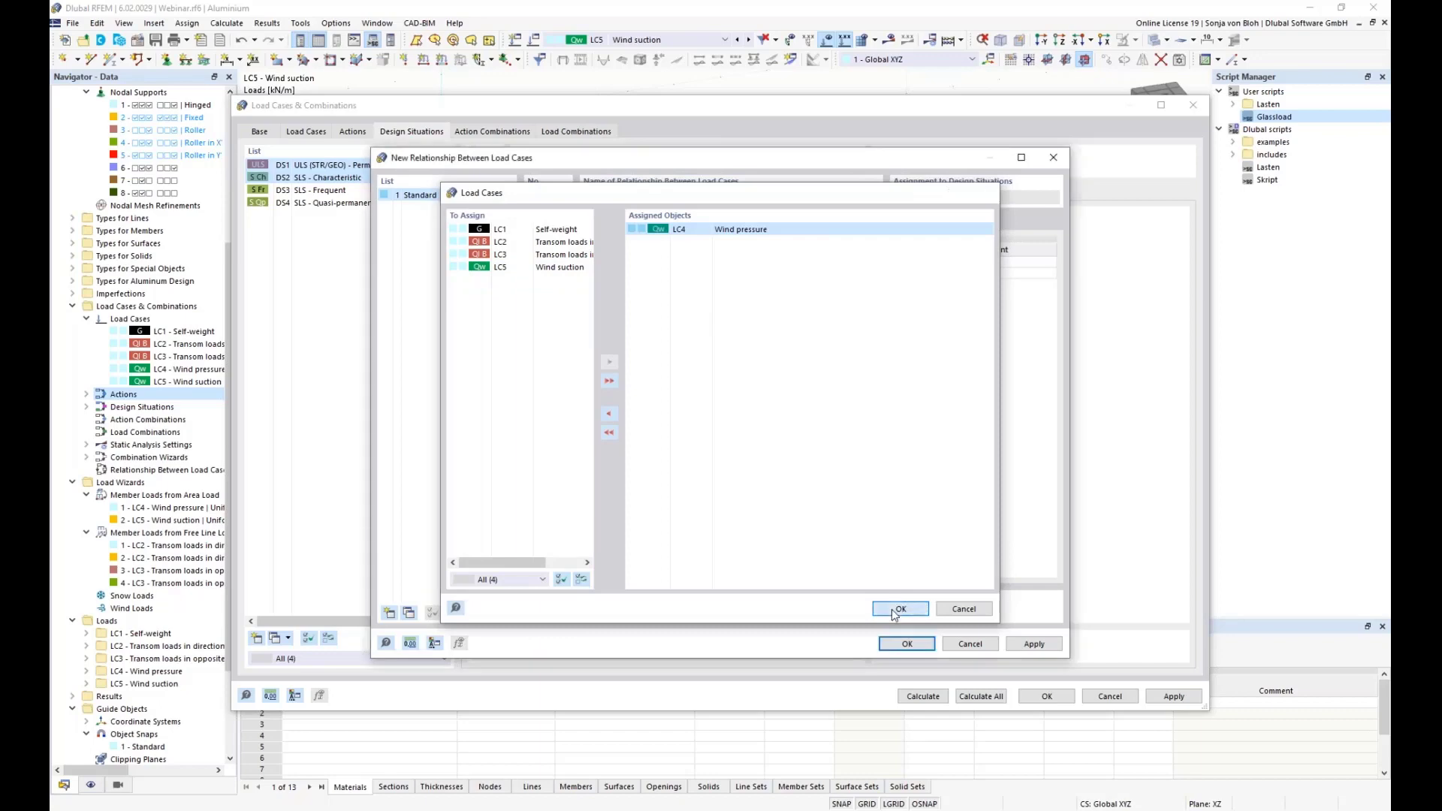
pyautogui.click(832, 263)
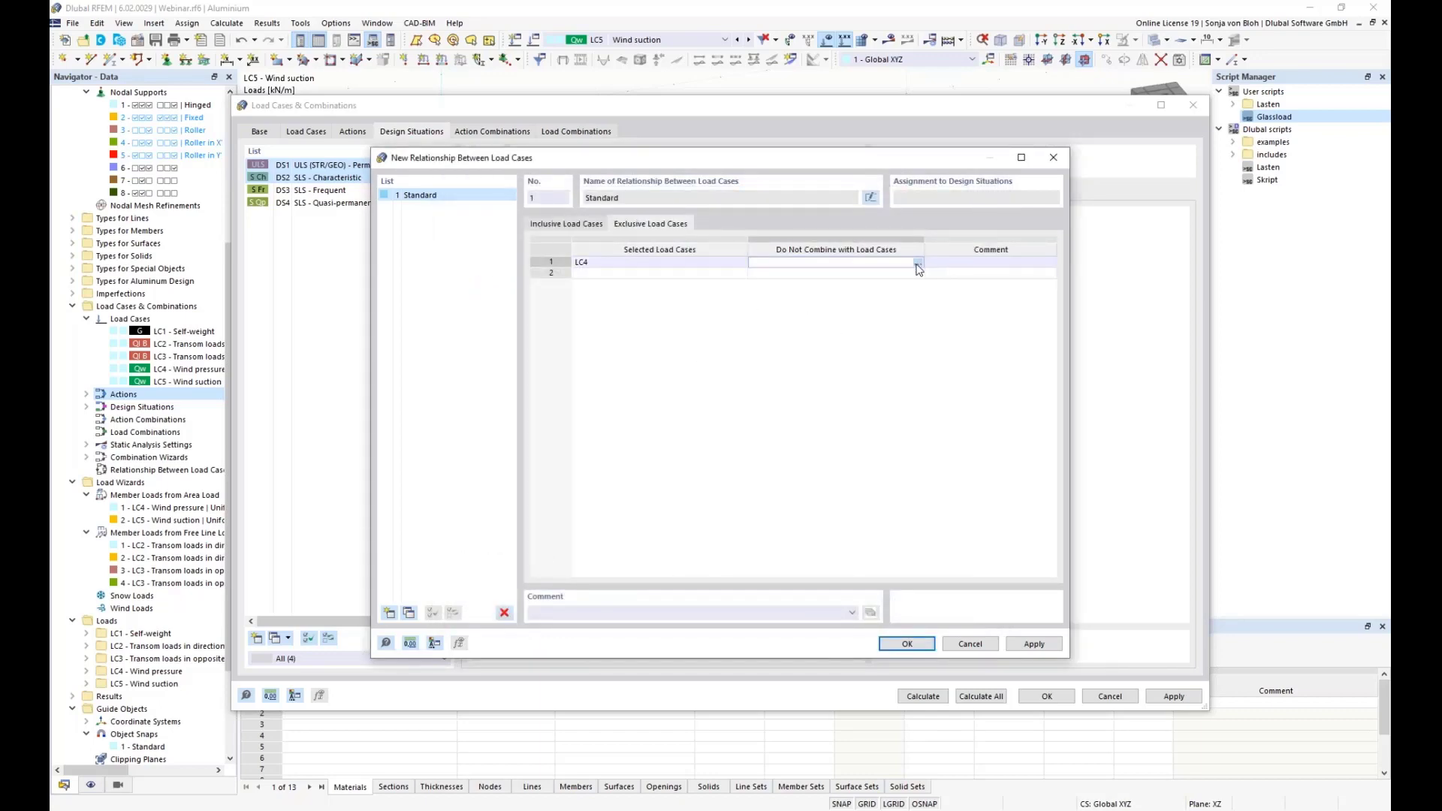
pyautogui.click(919, 263)
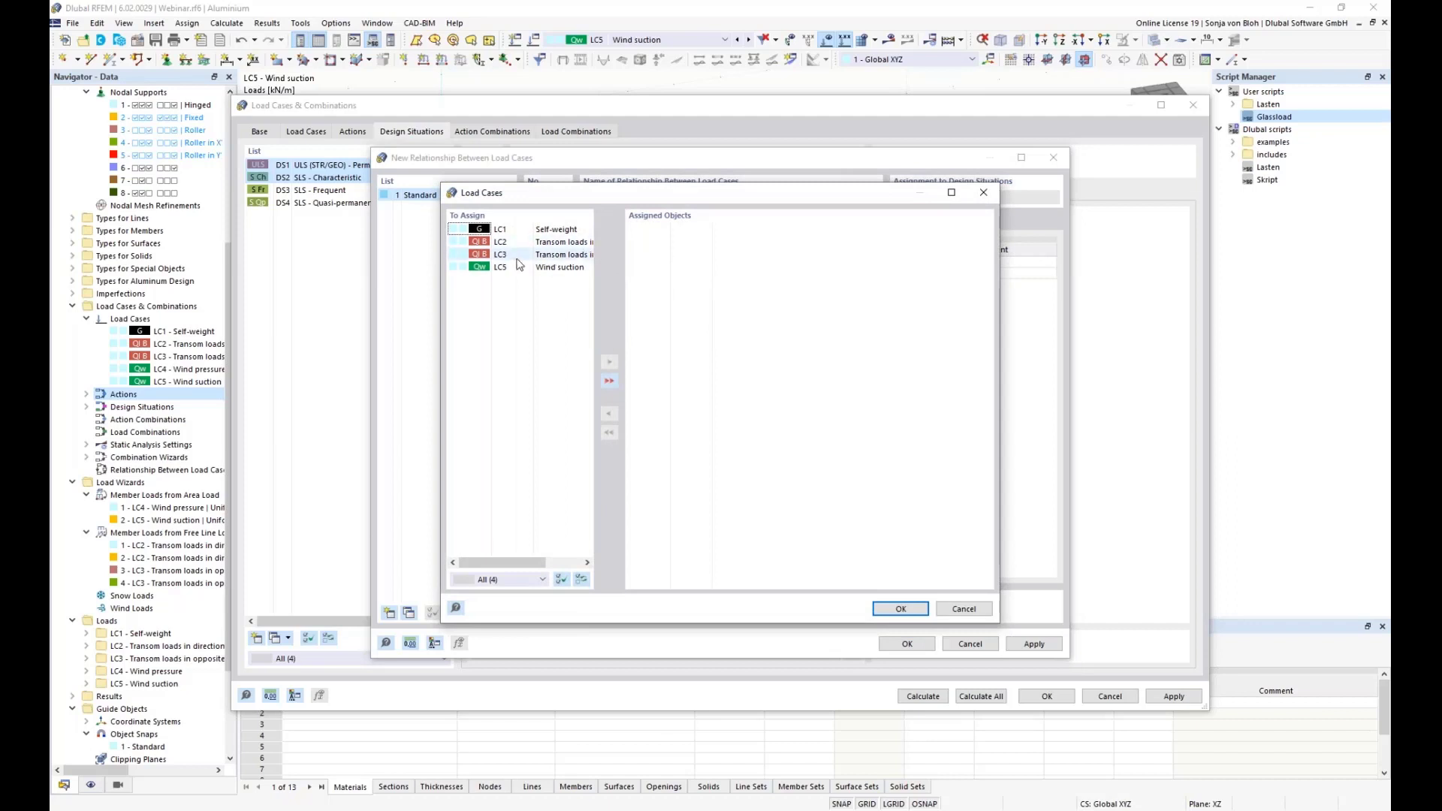
pyautogui.doubleClick(546, 242)
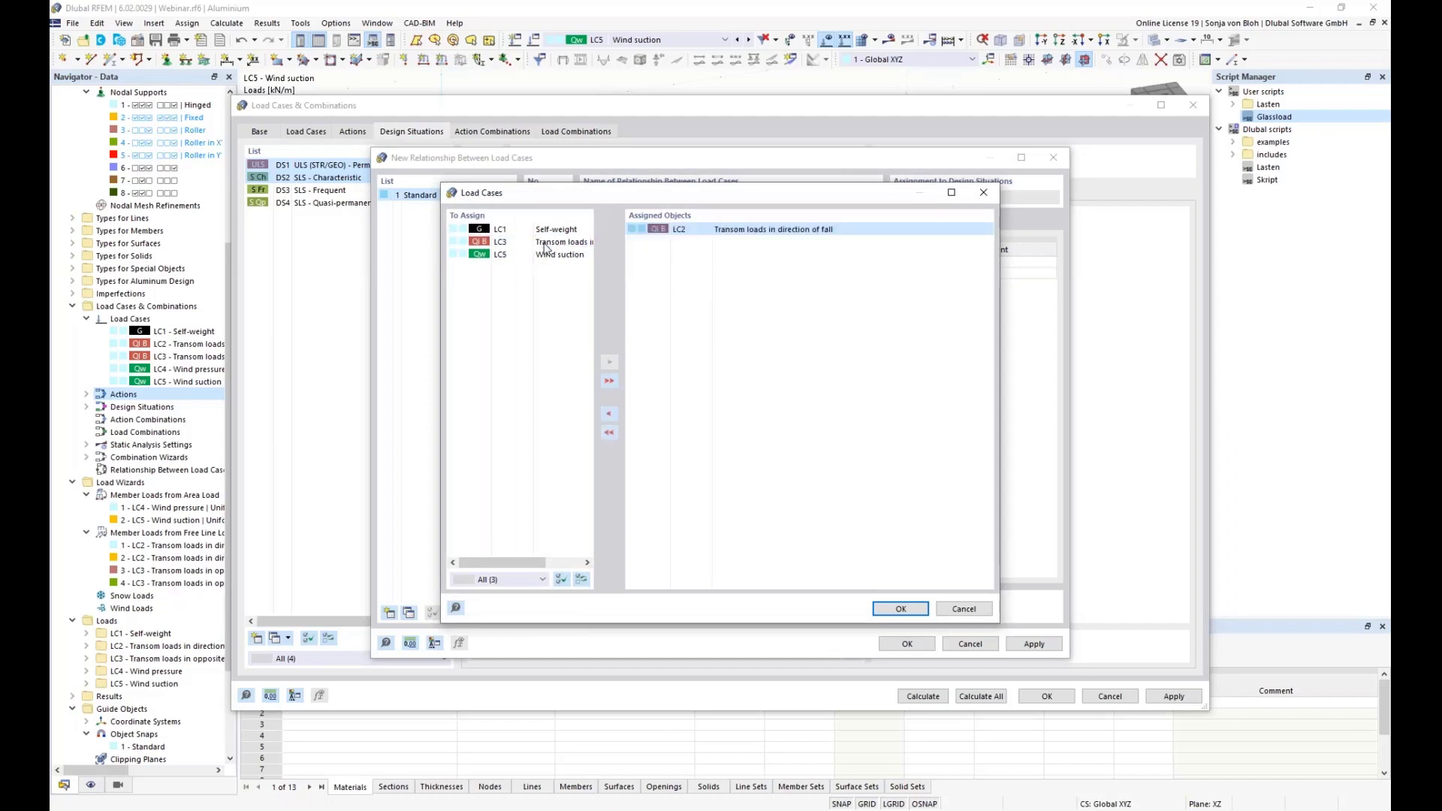
pyautogui.click(901, 609)
# Step: Add a second exclusive entry preventing LC5 Wind suction from combining with LC3 and accept the relationship
pyautogui.click(647, 276)
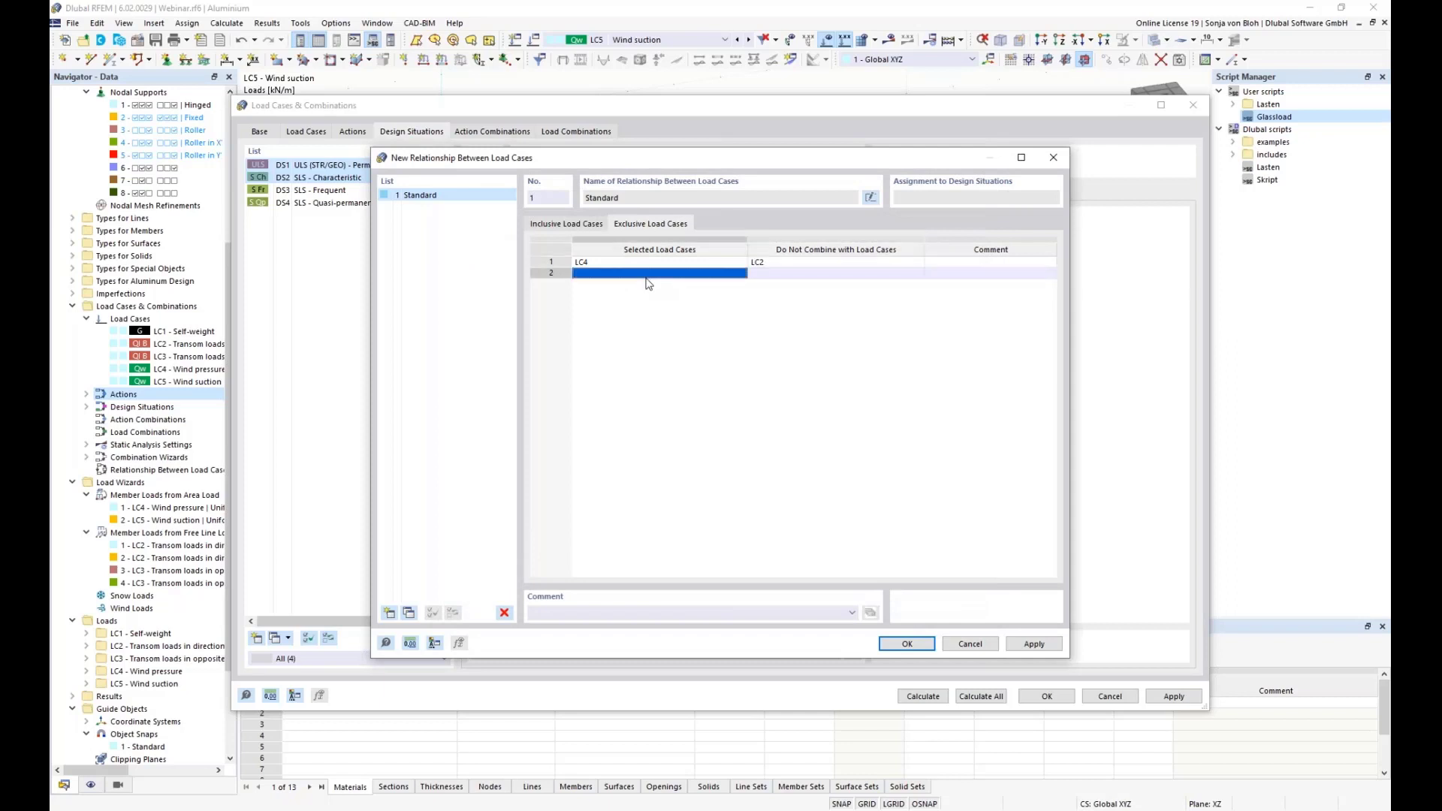
pyautogui.click(741, 273)
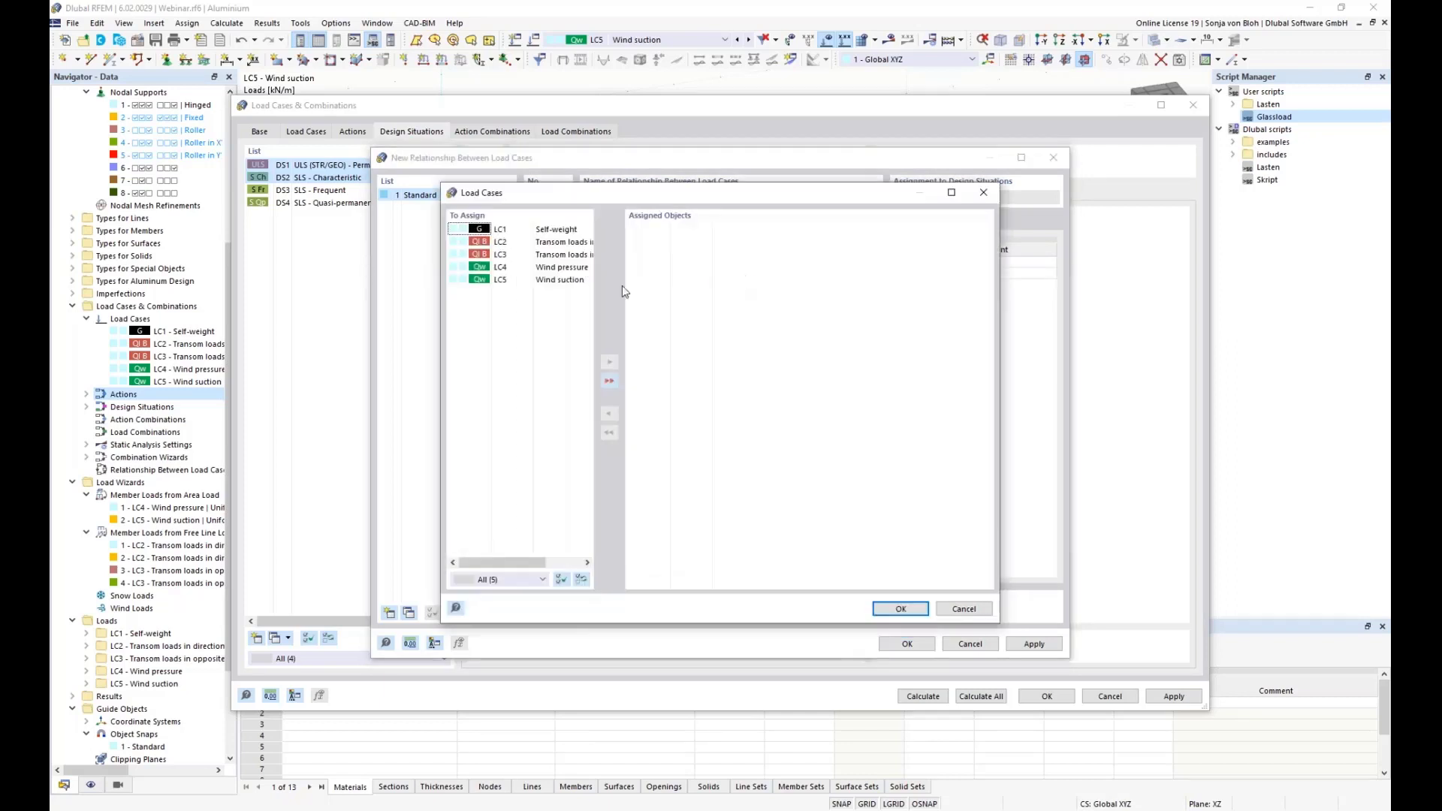
pyautogui.doubleClick(571, 280)
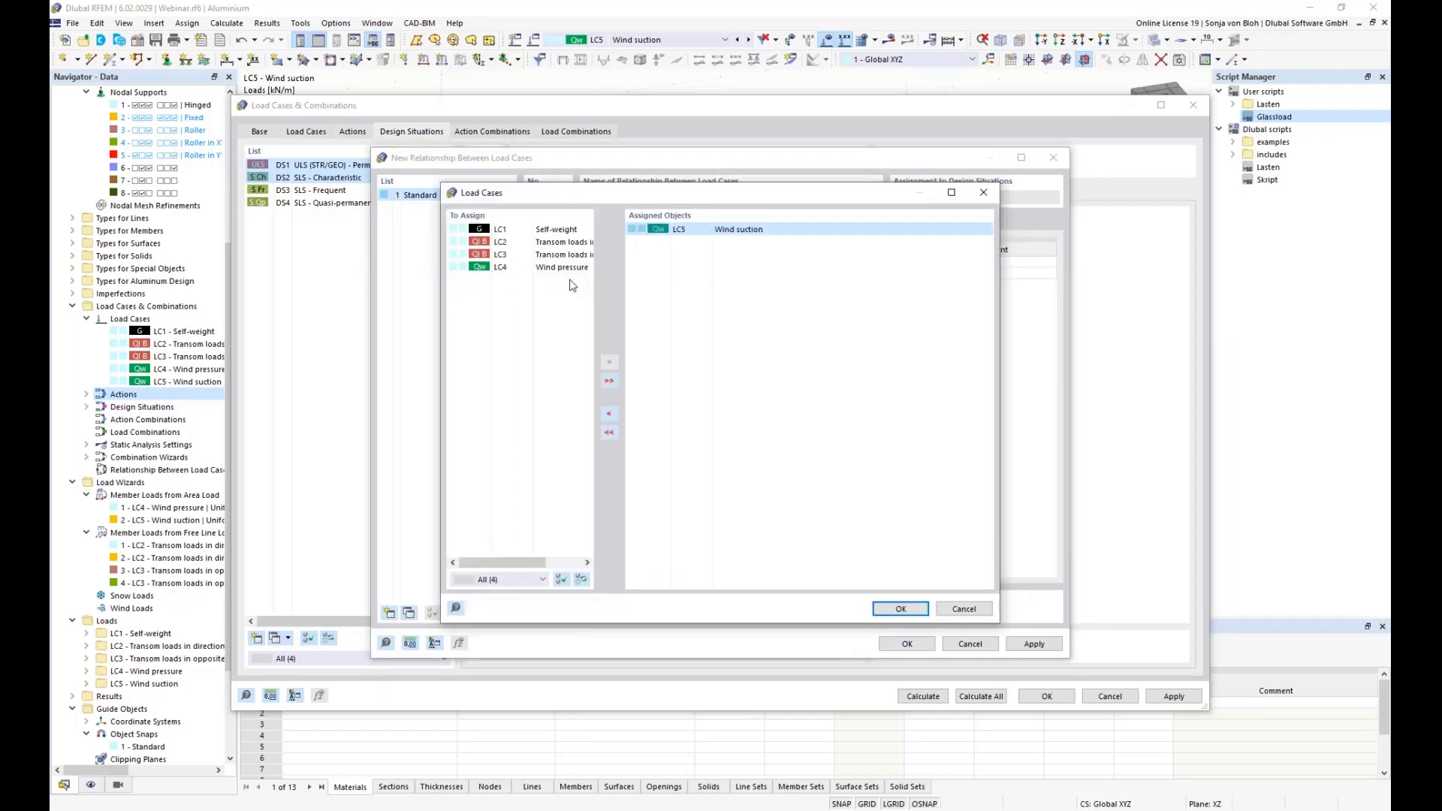
pyautogui.click(887, 608)
pyautogui.click(773, 273)
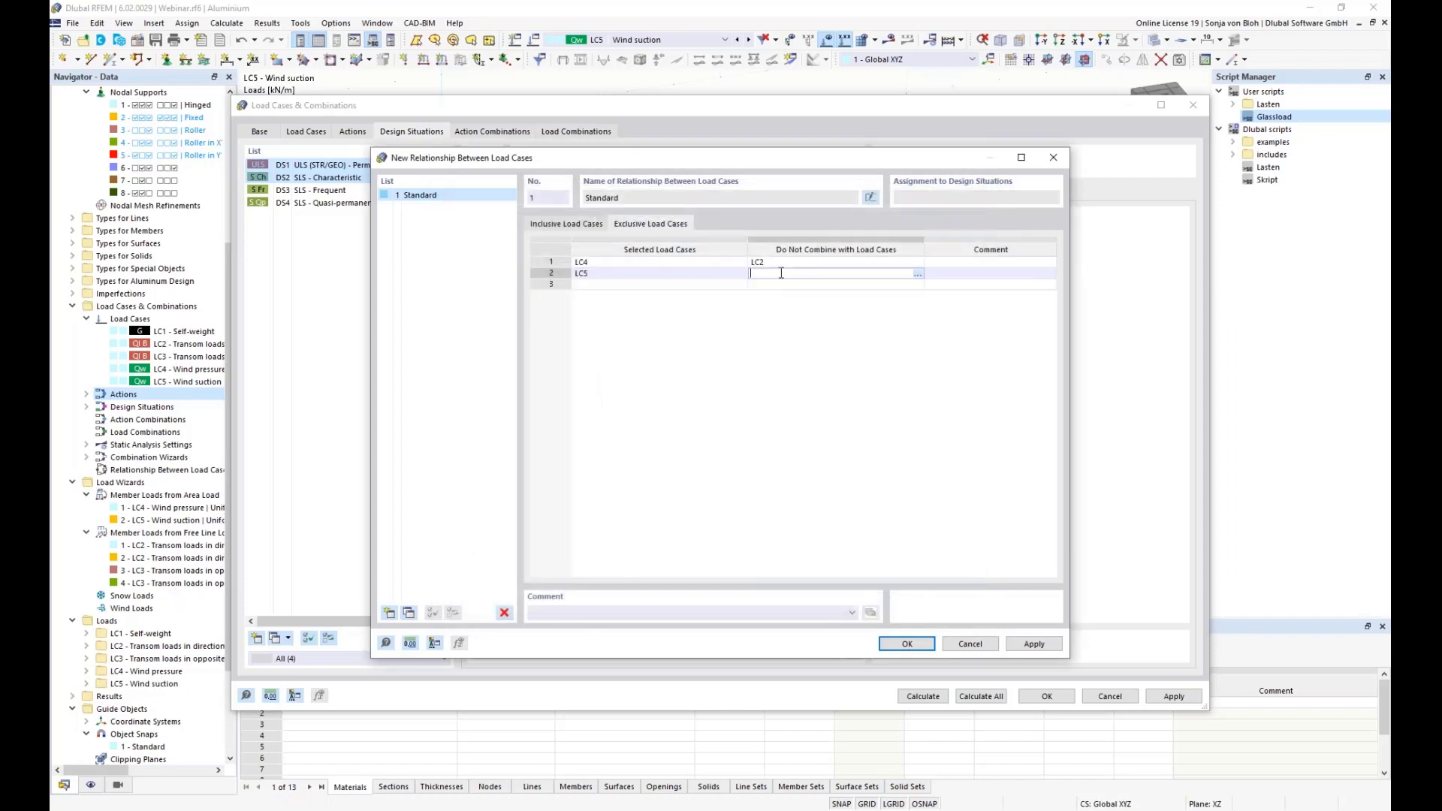
pyautogui.click(918, 273)
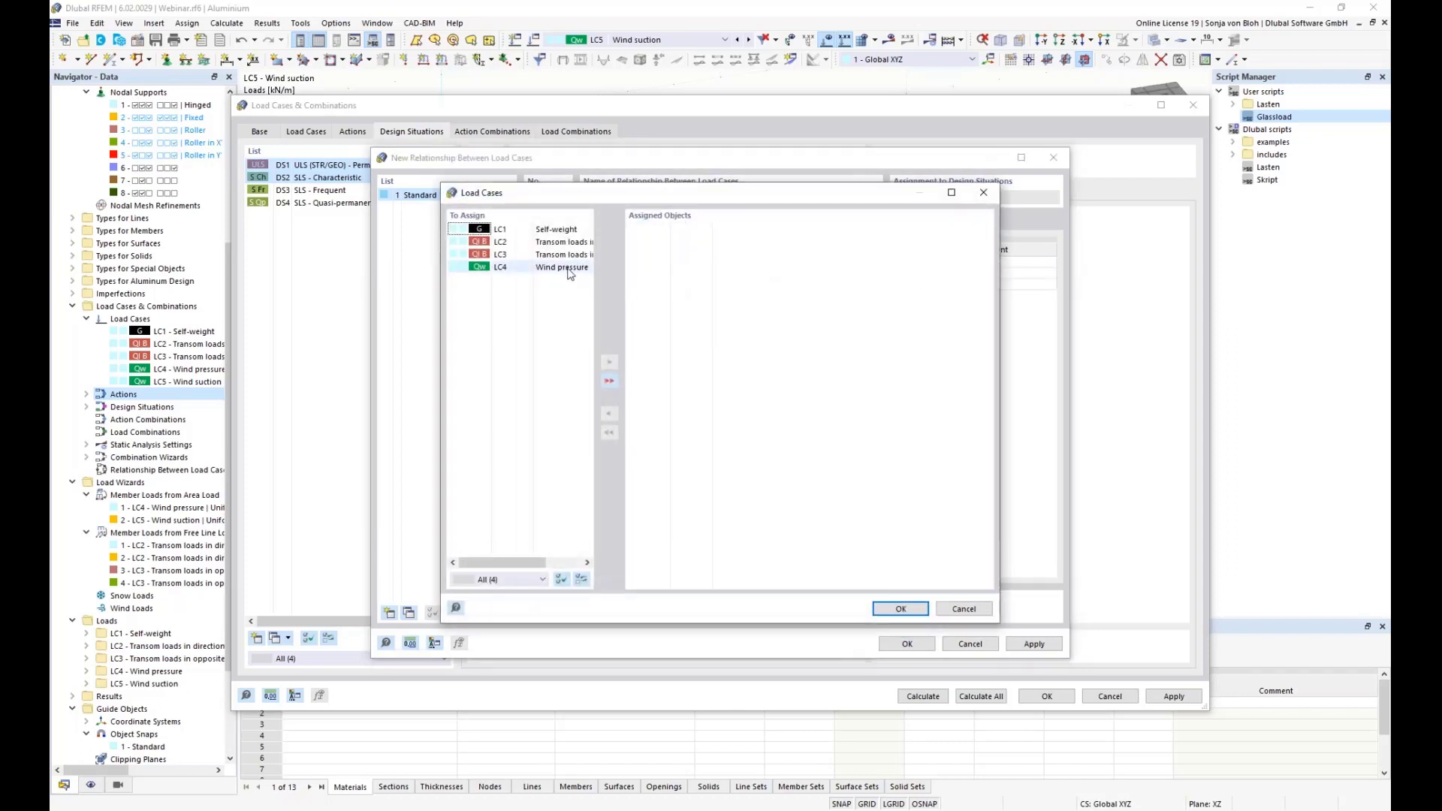
pyautogui.doubleClick(560, 255)
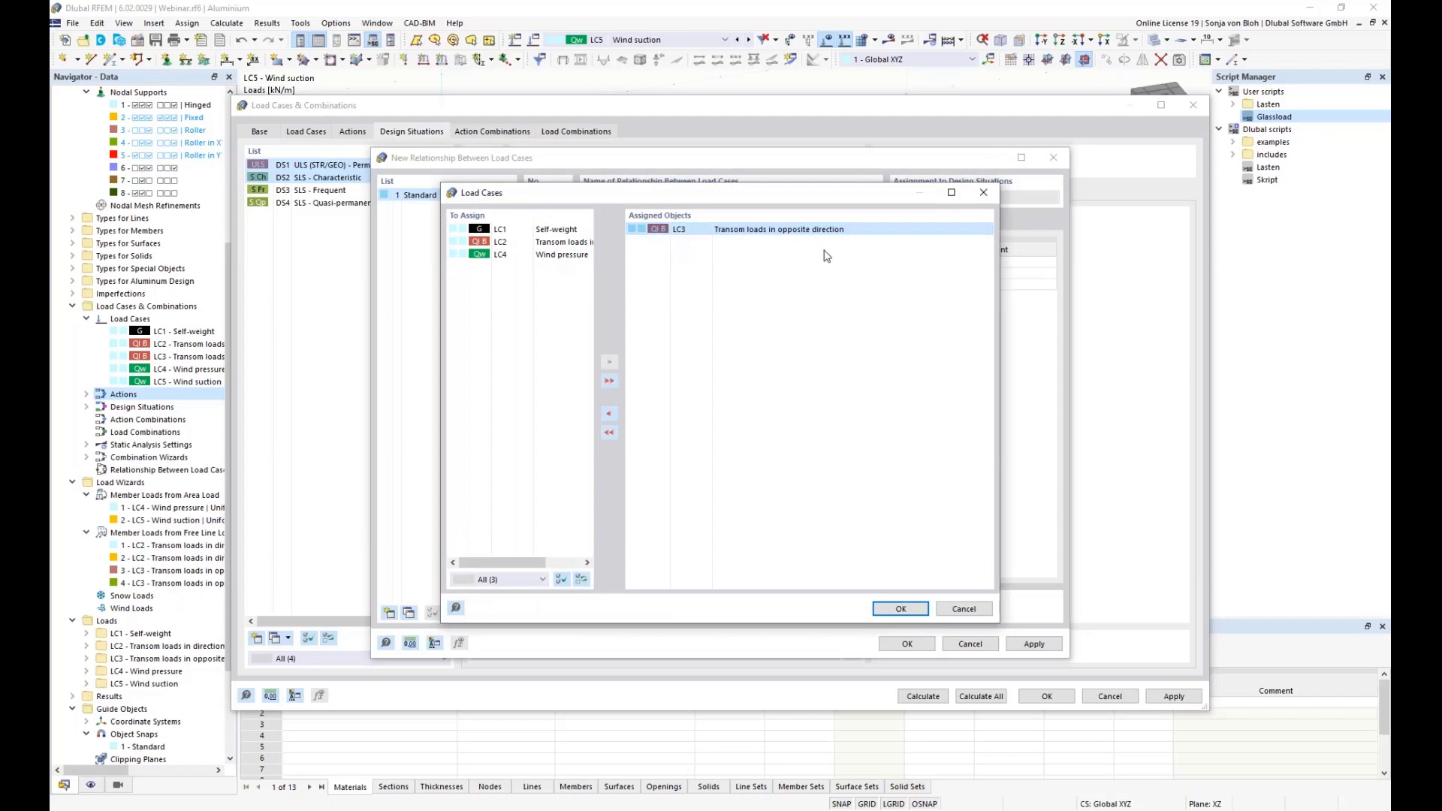
pyautogui.click(901, 610)
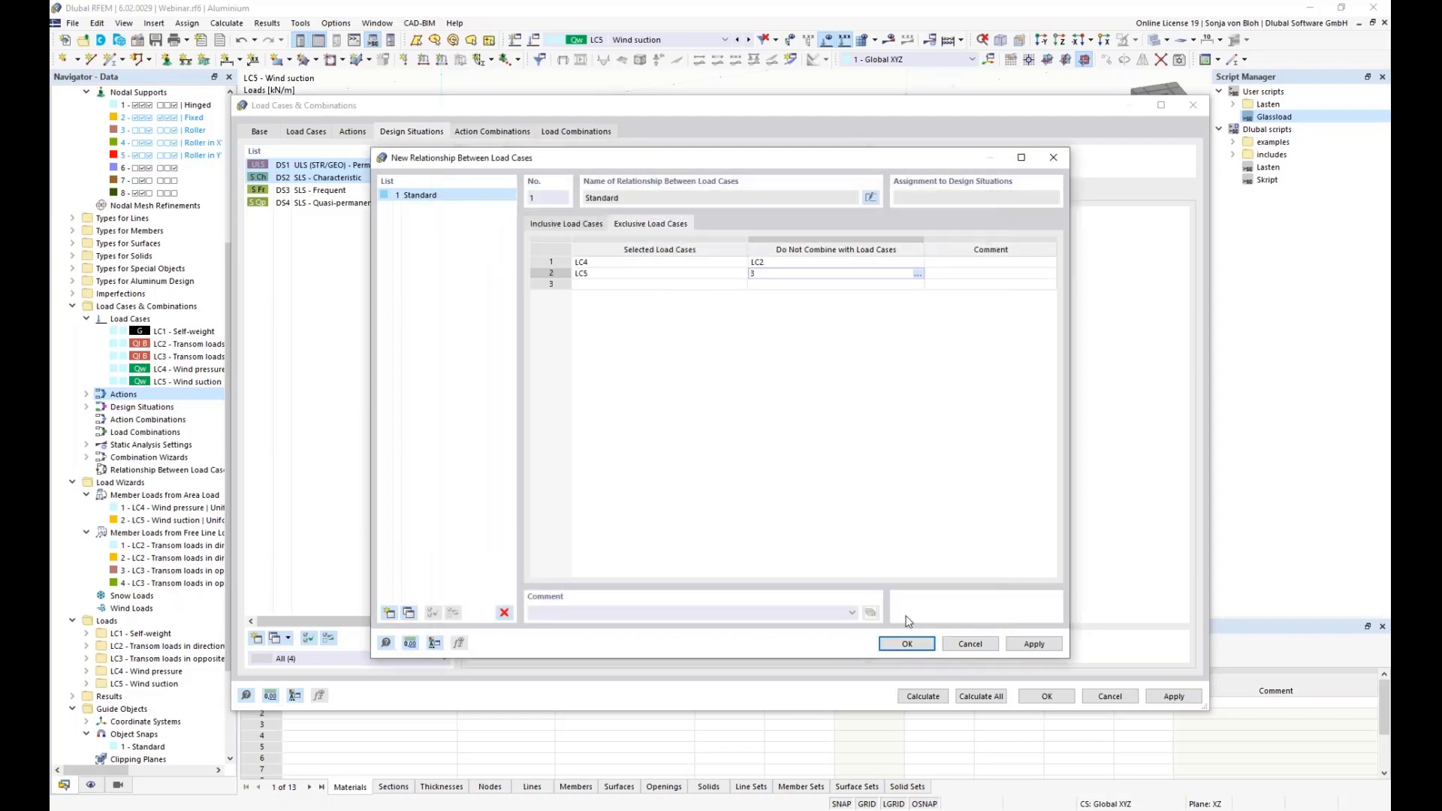
pyautogui.click(905, 643)
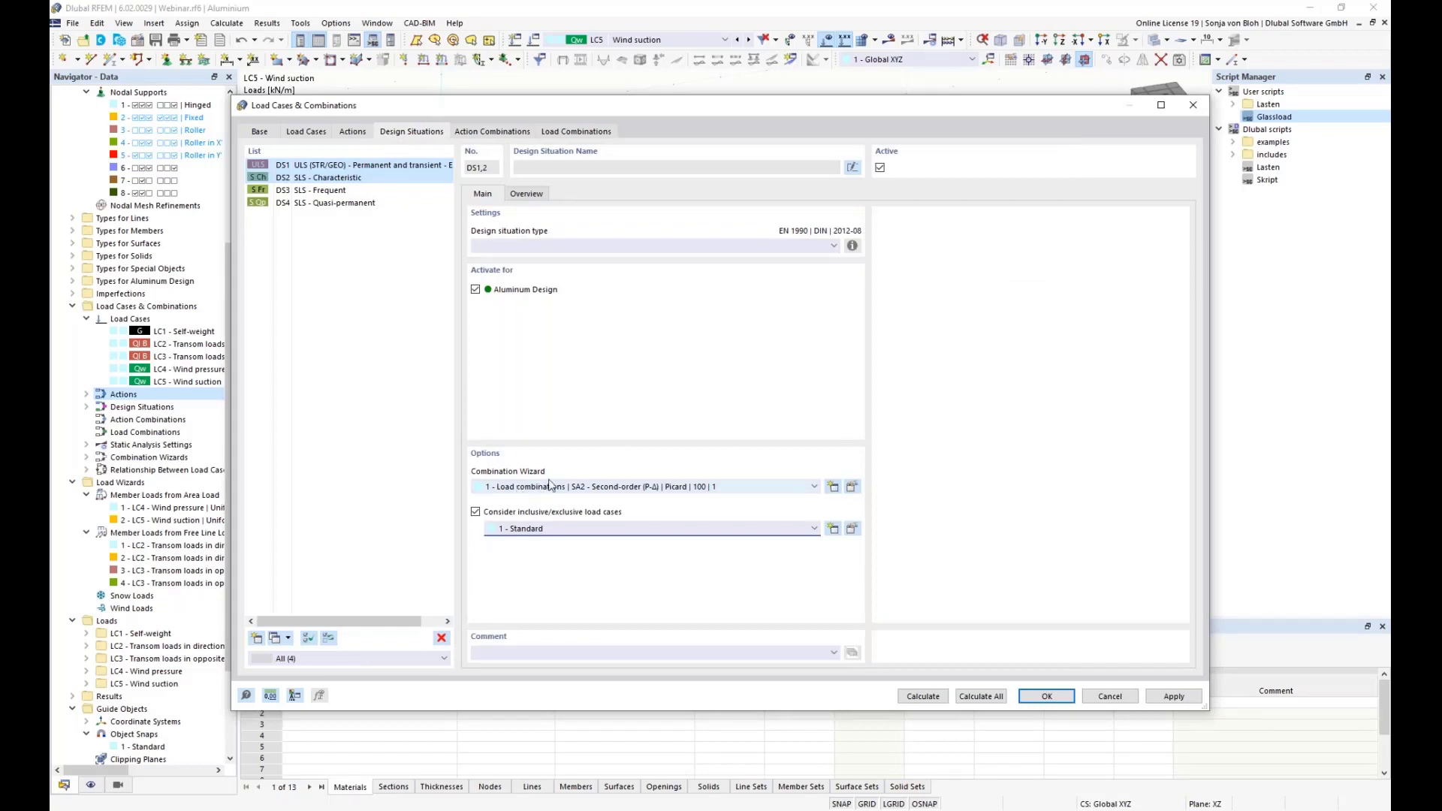
# Step: Keep combination wizard 1 with SA2 second-order analysis for DS1 and DS2 and generate the load combinations
pyautogui.click(607, 487)
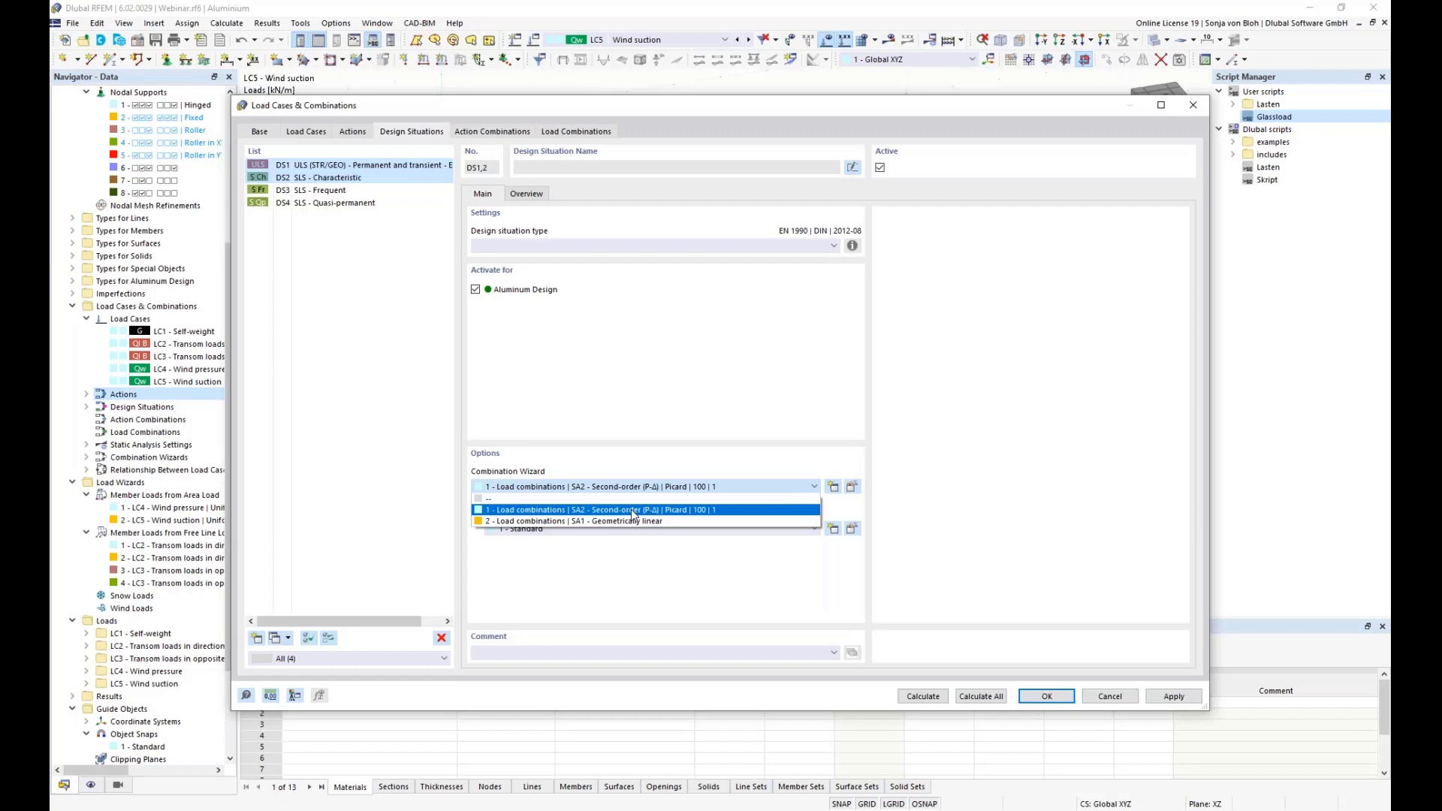
pyautogui.click(631, 510)
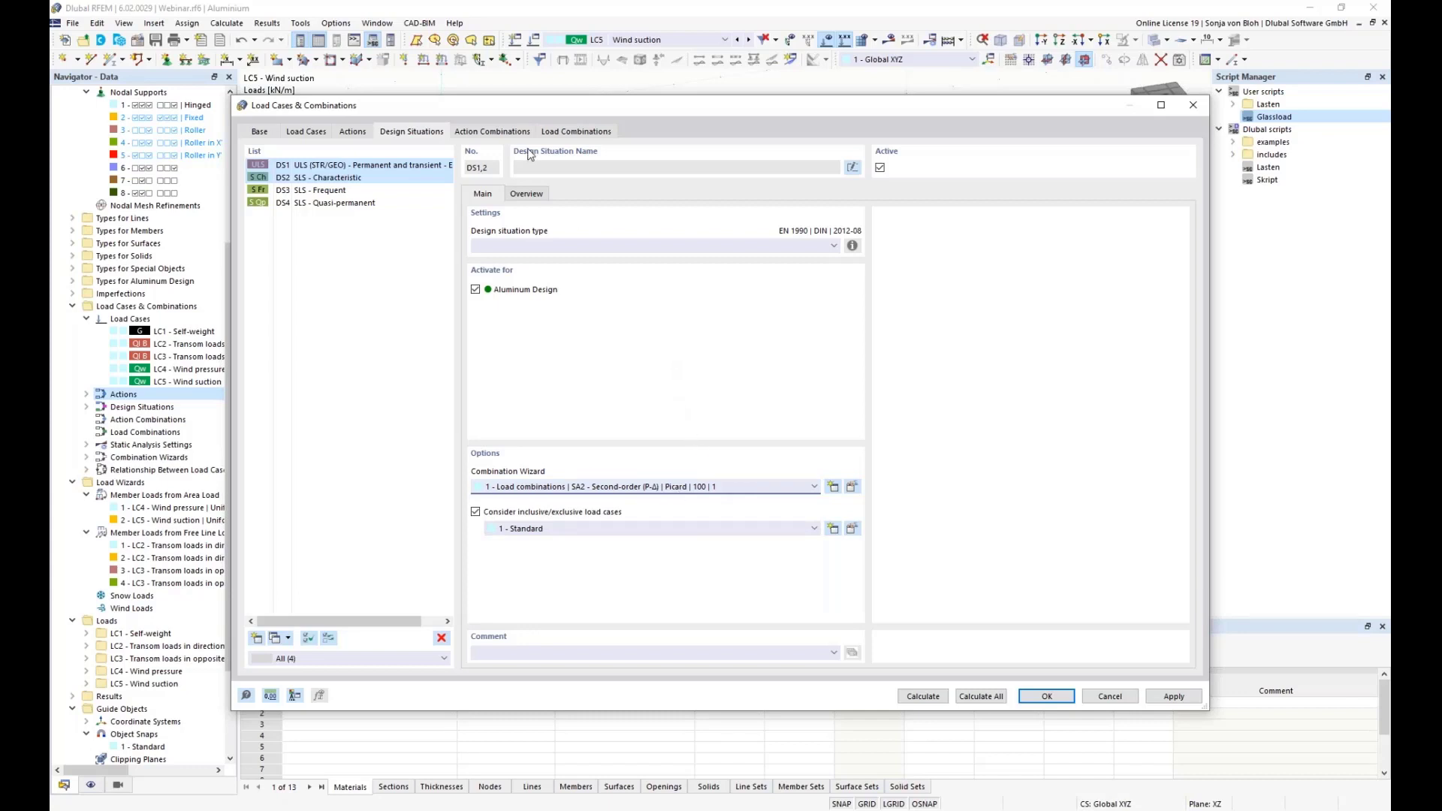
pyautogui.click(589, 131)
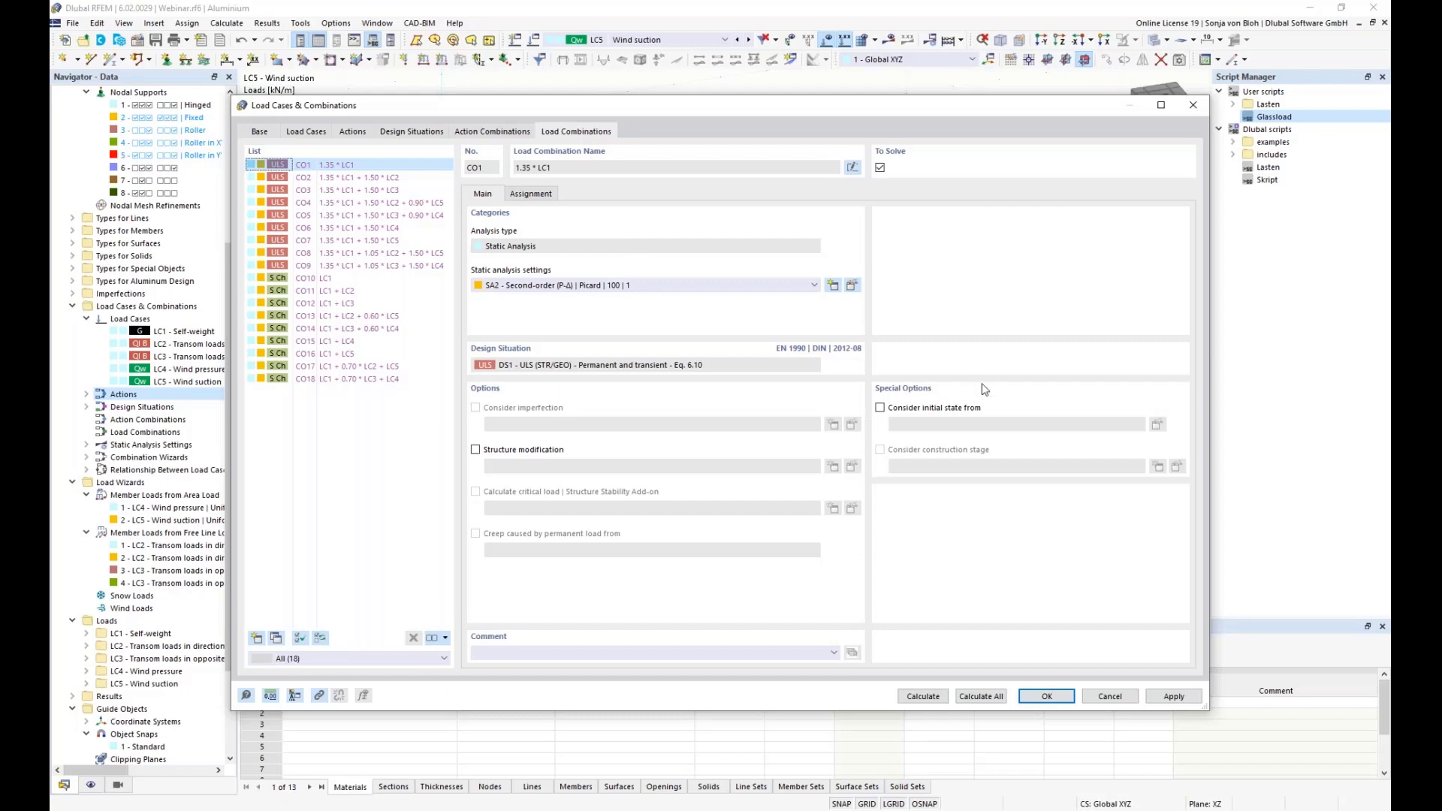
pyautogui.click(1046, 698)
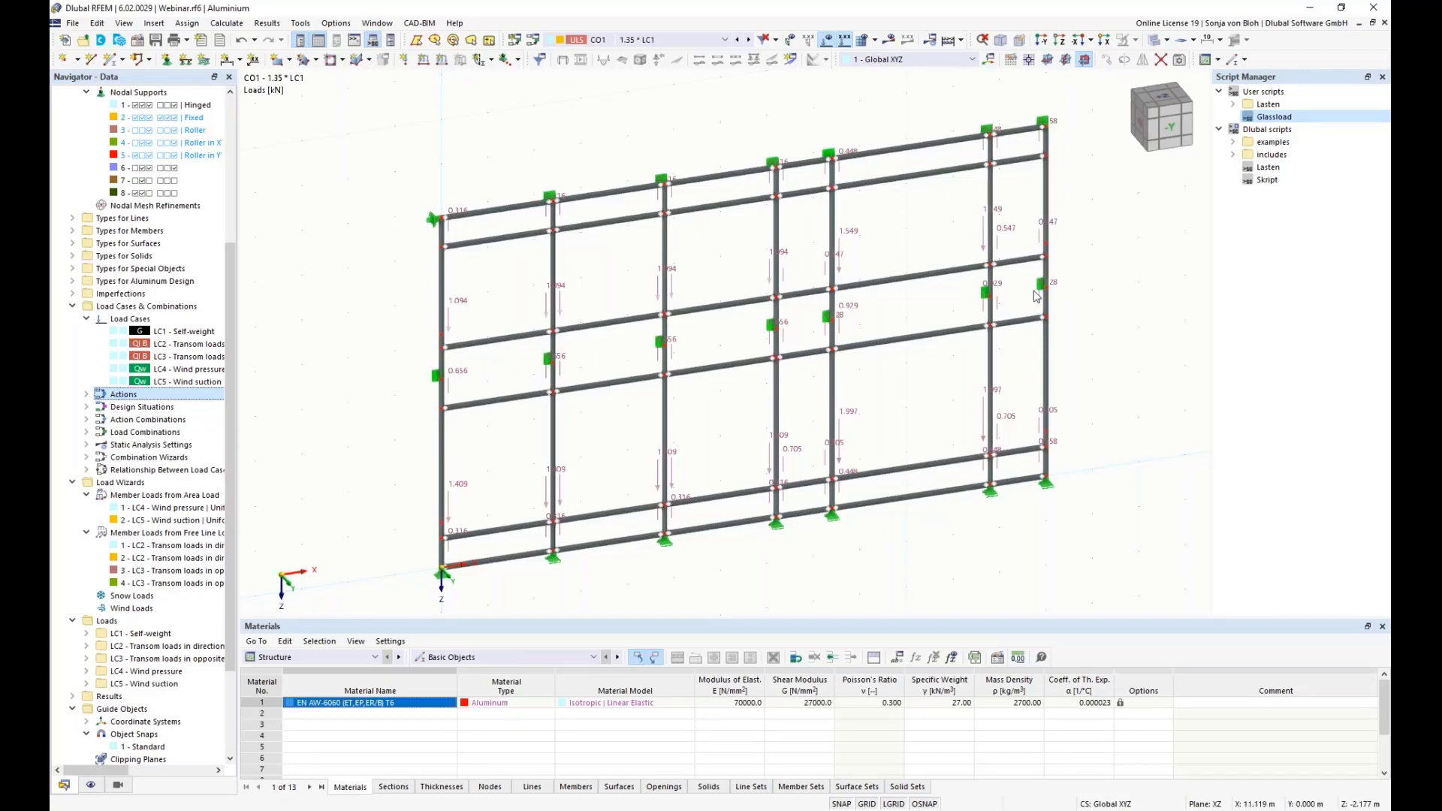
# Step: Start a new object selection for members with the basic criterion Parallel to member
pyautogui.click(1045, 44)
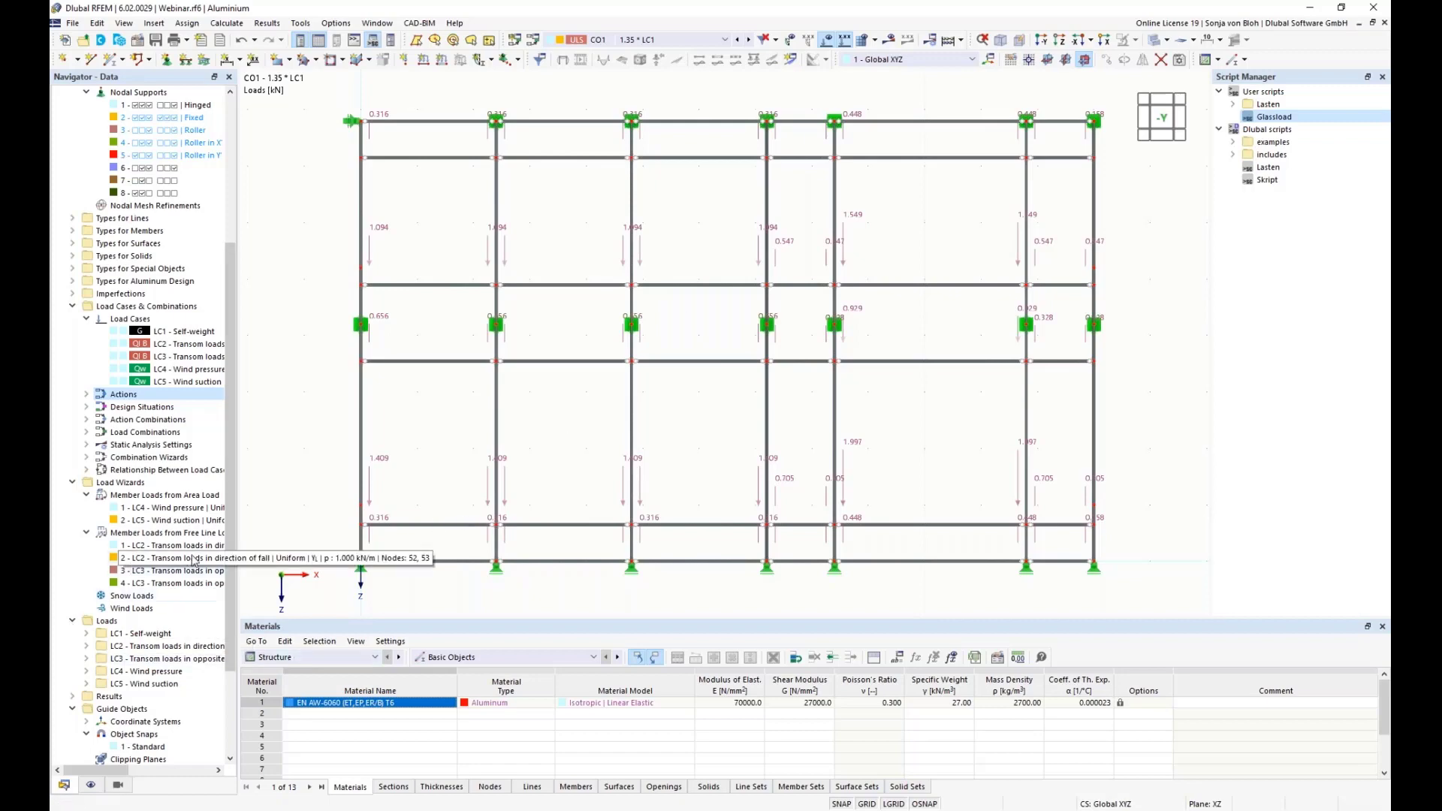
pyautogui.scroll(-3, 194, 560)
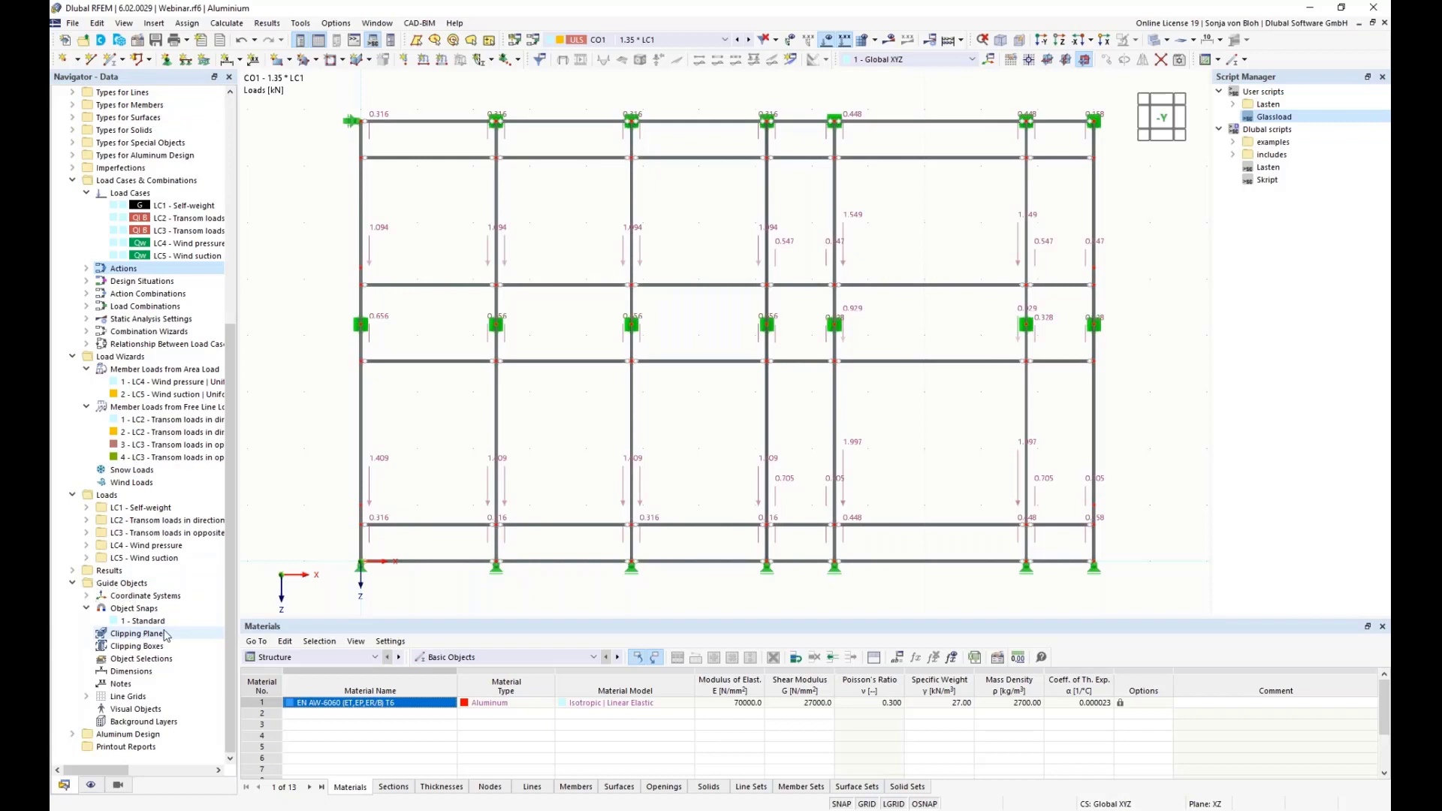
pyautogui.rightClick(148, 658)
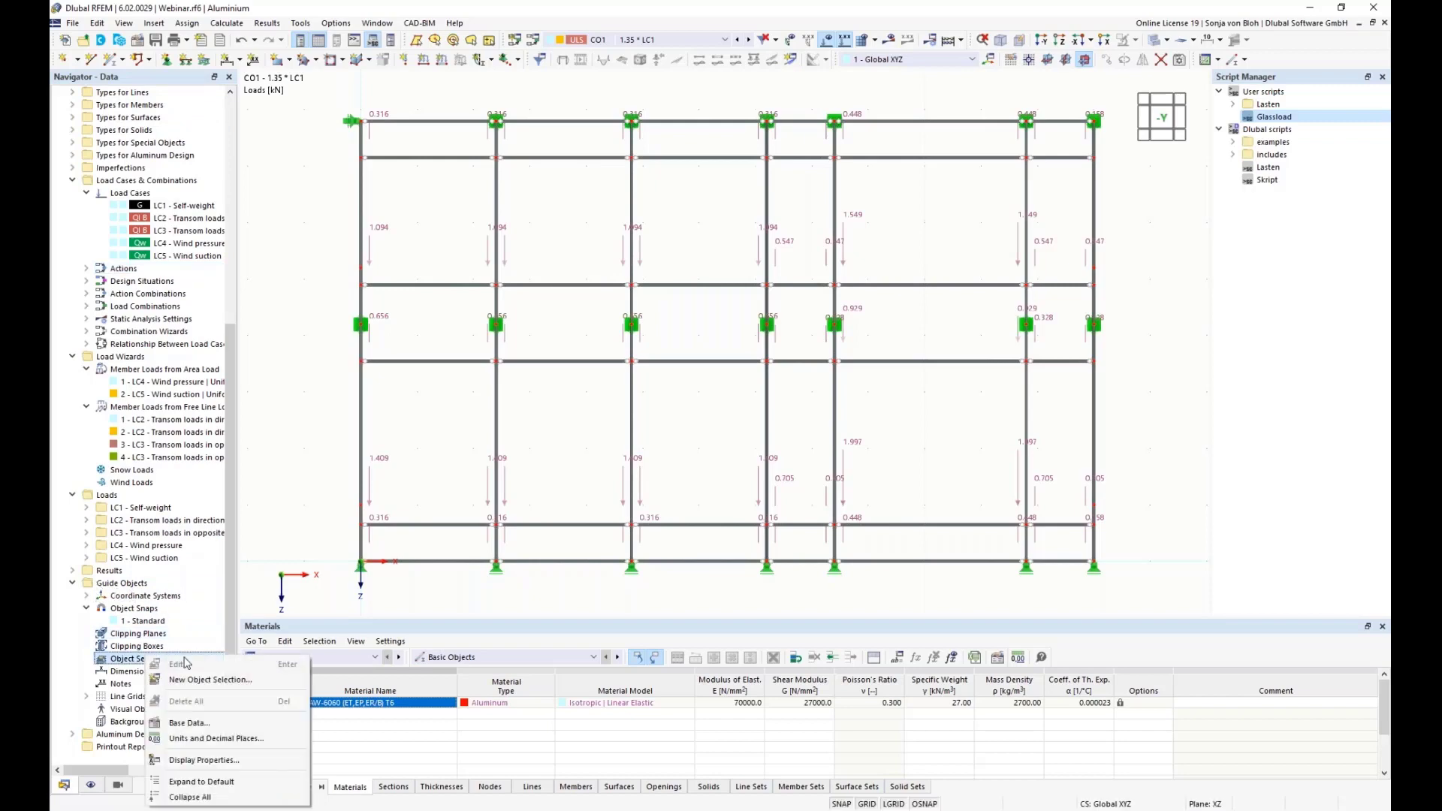
pyautogui.click(216, 680)
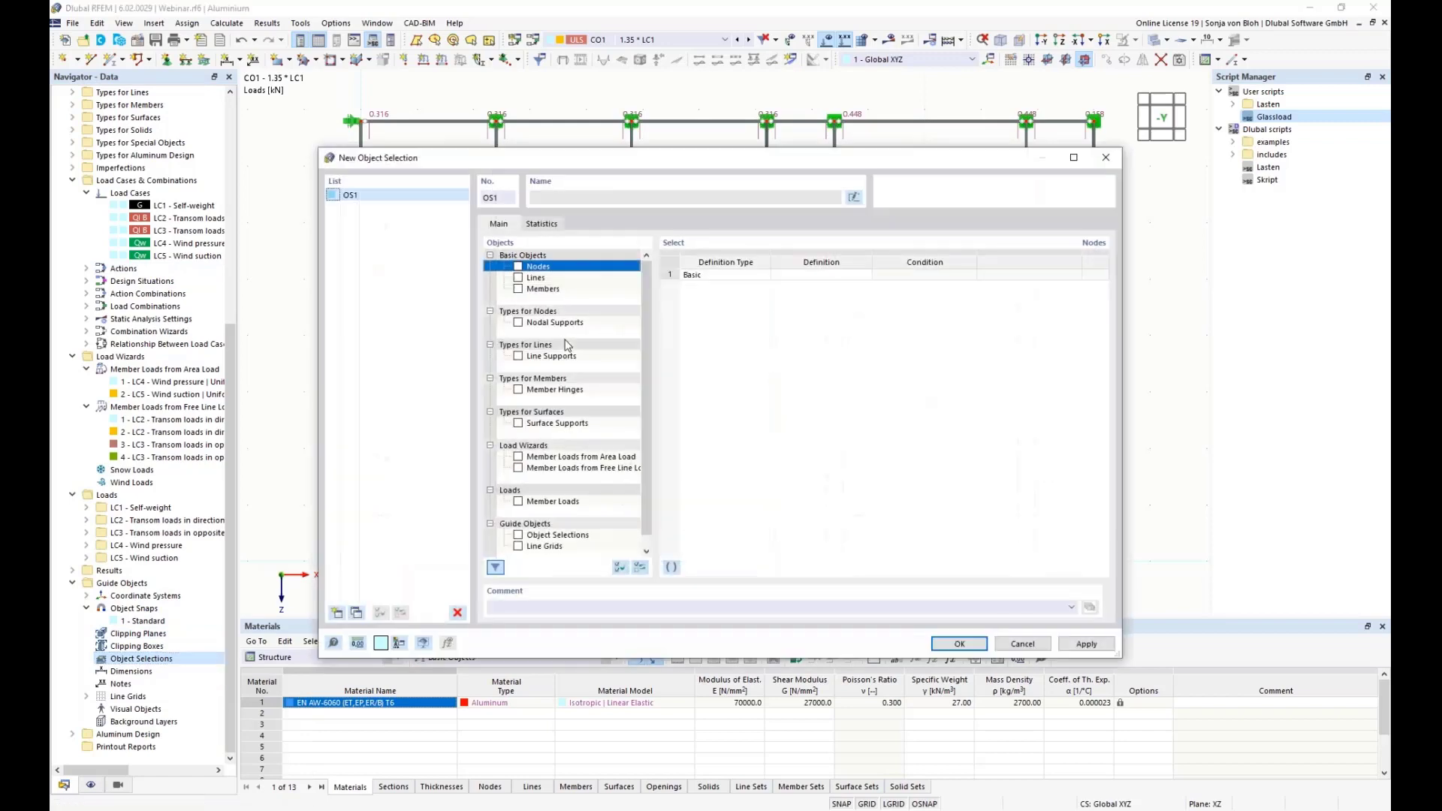
pyautogui.click(520, 290)
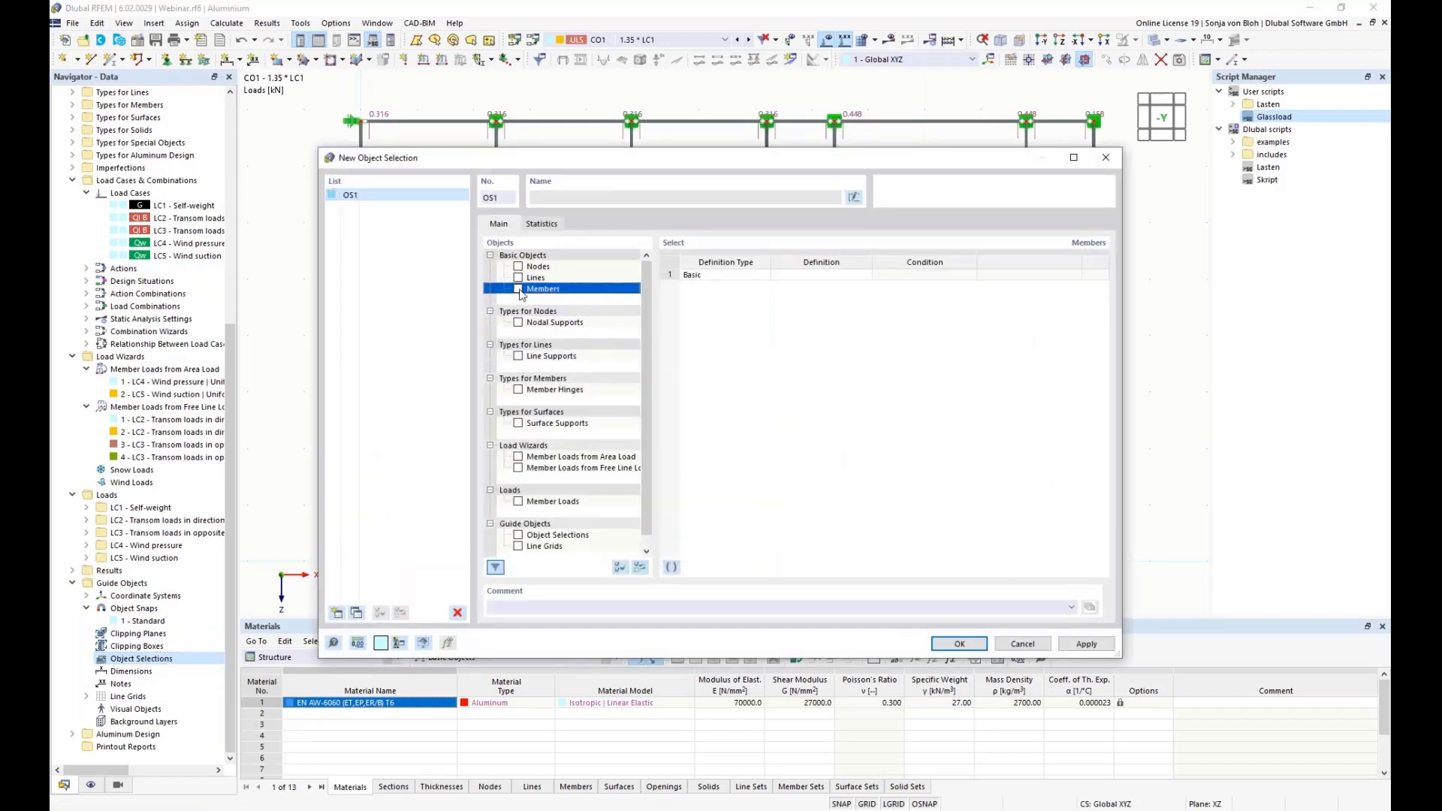
pyautogui.click(519, 290)
pyautogui.click(848, 276)
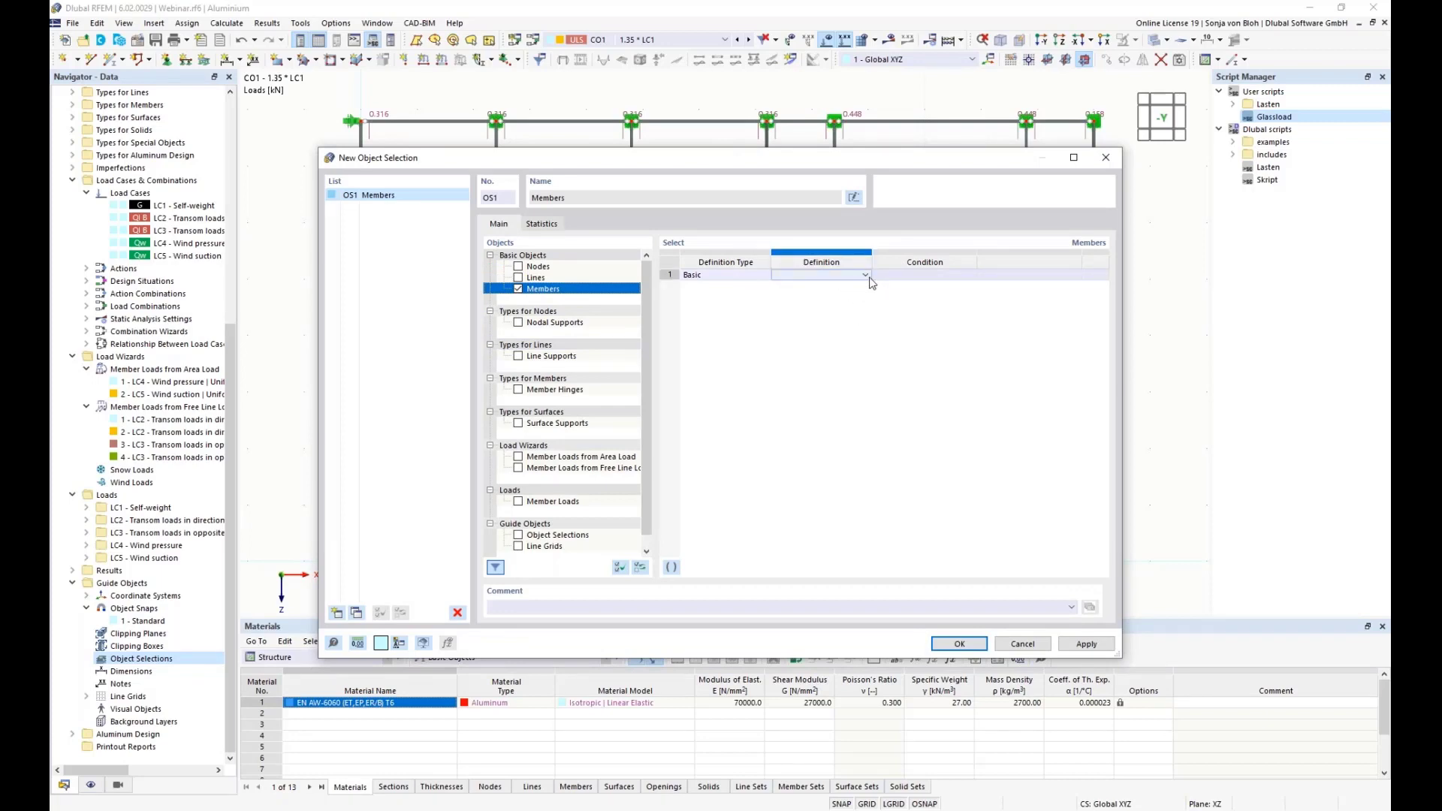
pyautogui.click(866, 276)
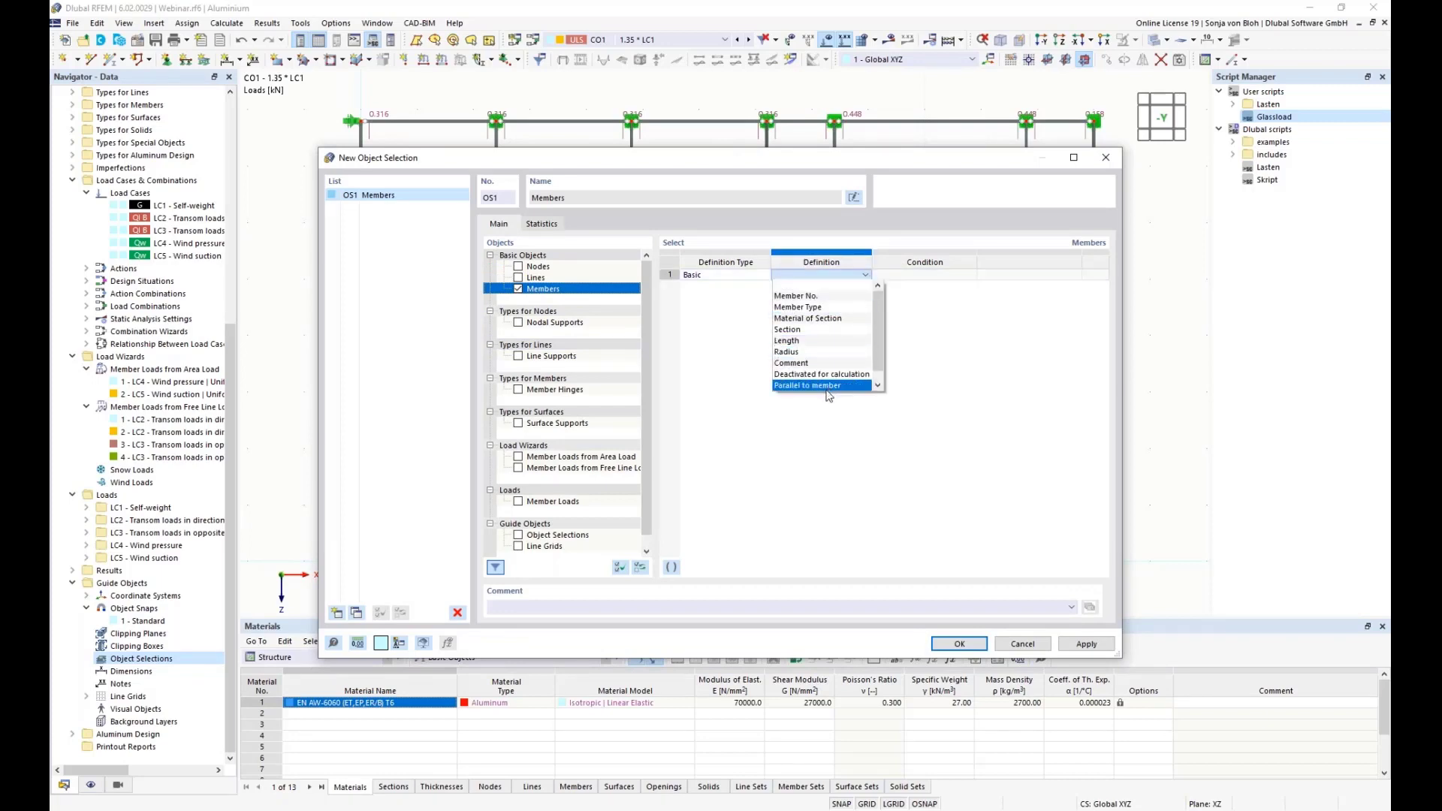
pyautogui.click(829, 386)
# Step: Use vertical member 14 on the facade's outer edge as the parallel reference and name the object selection Mullions
pyautogui.click(1020, 277)
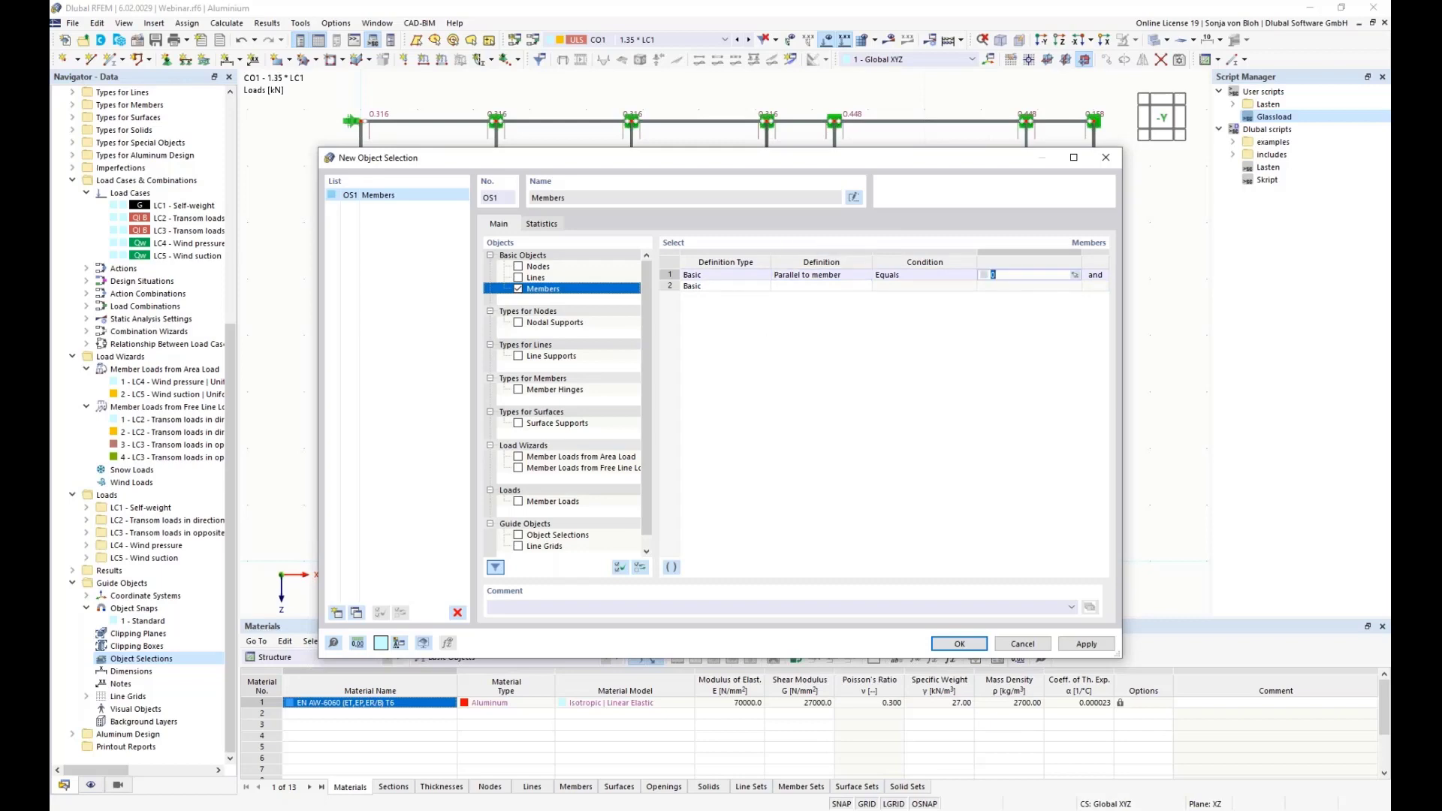
pyautogui.click(1078, 276)
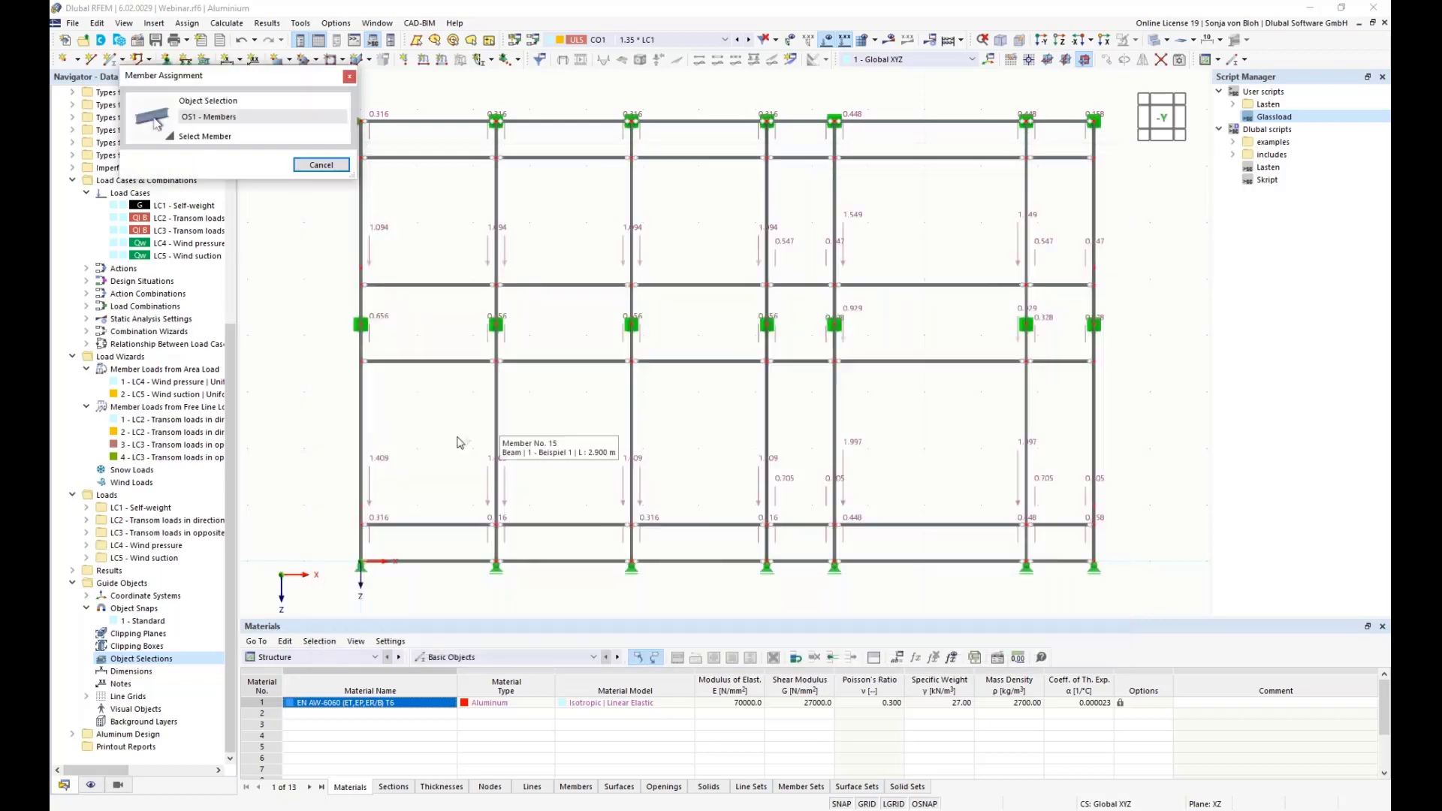
pyautogui.click(362, 394)
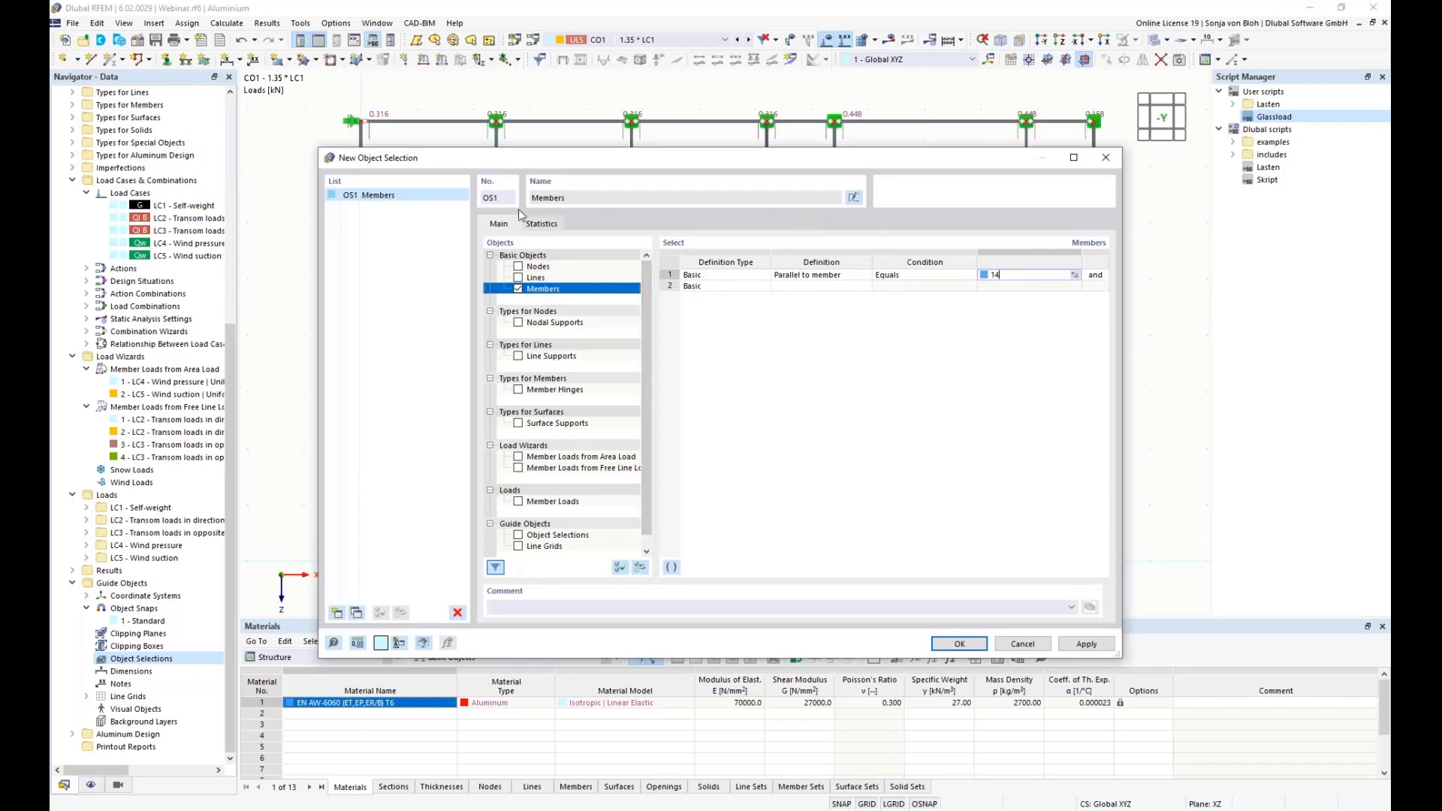
pyautogui.click(855, 197)
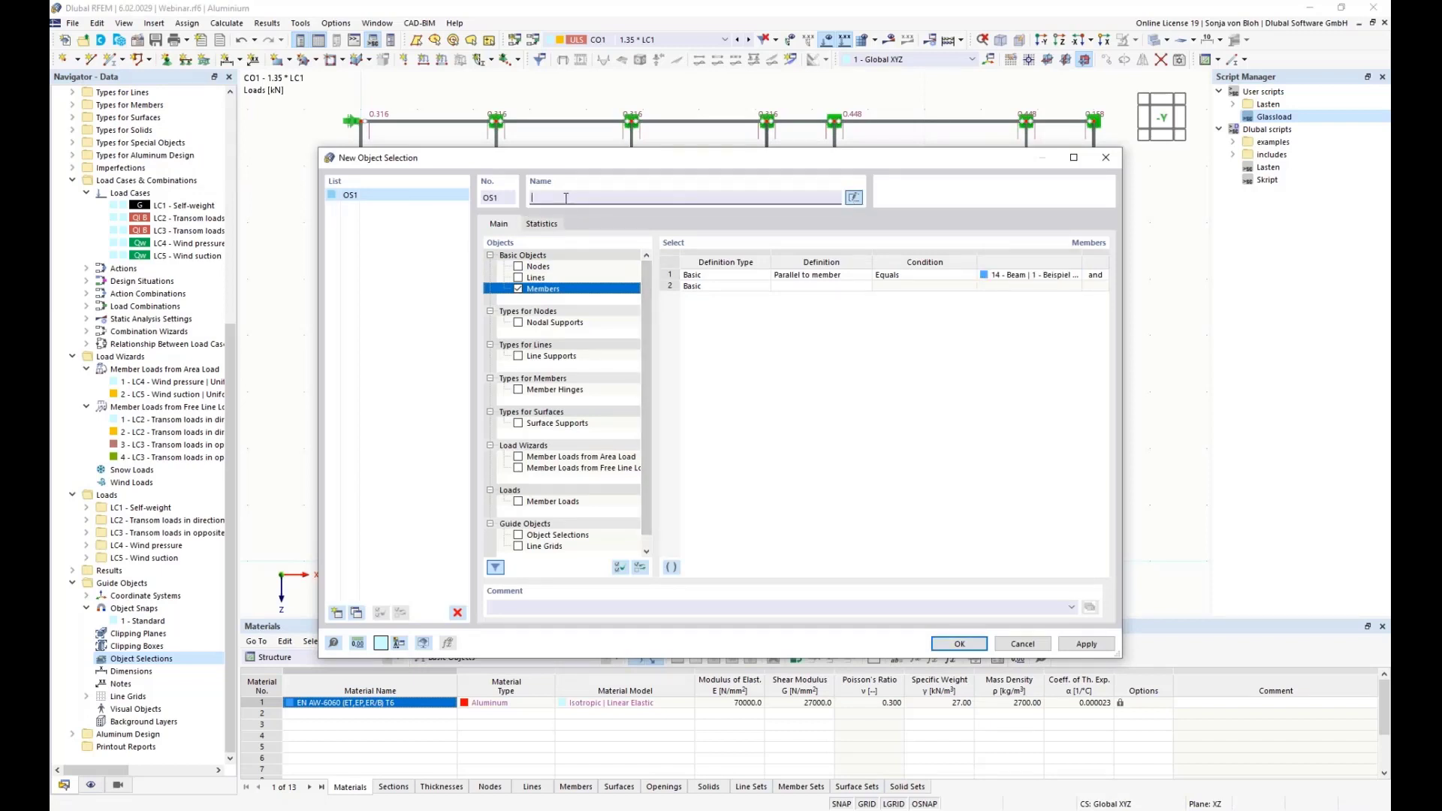
pyautogui.write('Mullions')
pyautogui.click(961, 646)
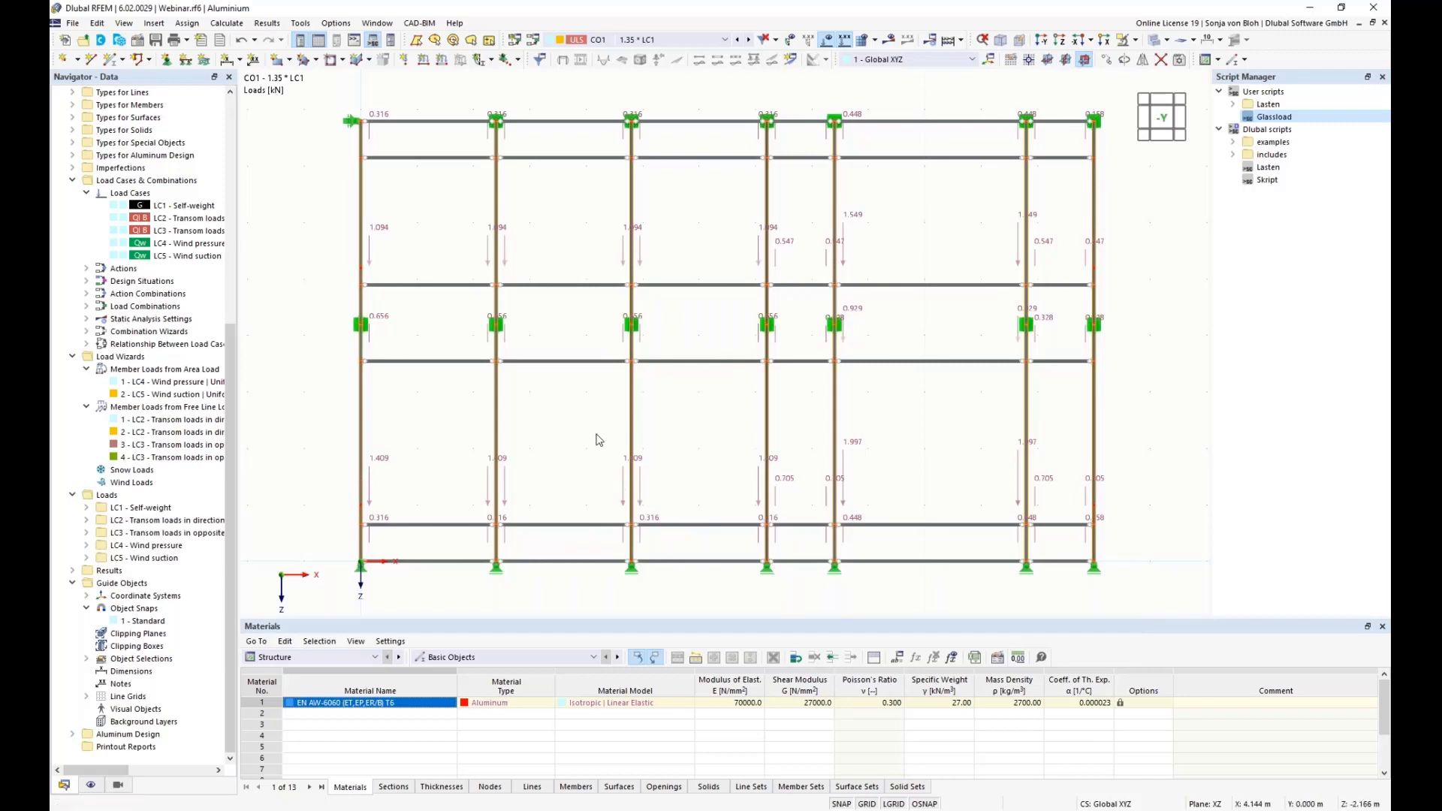
# Step: Create continuous member sets from the selected vertical mullion members, accepting all detected sets
pyautogui.rightClick(362, 190)
pyautogui.moveTo(401, 234)
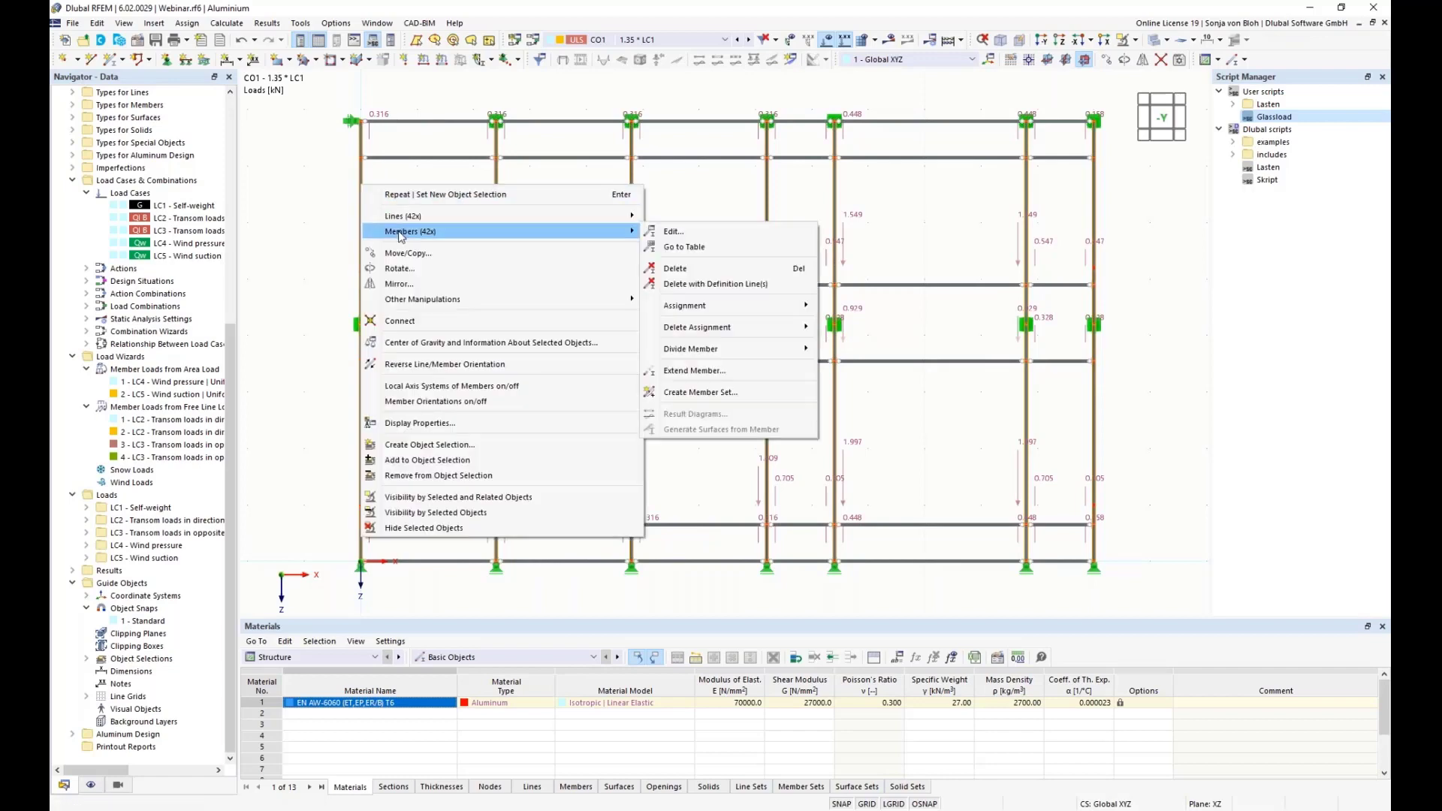
pyautogui.click(727, 393)
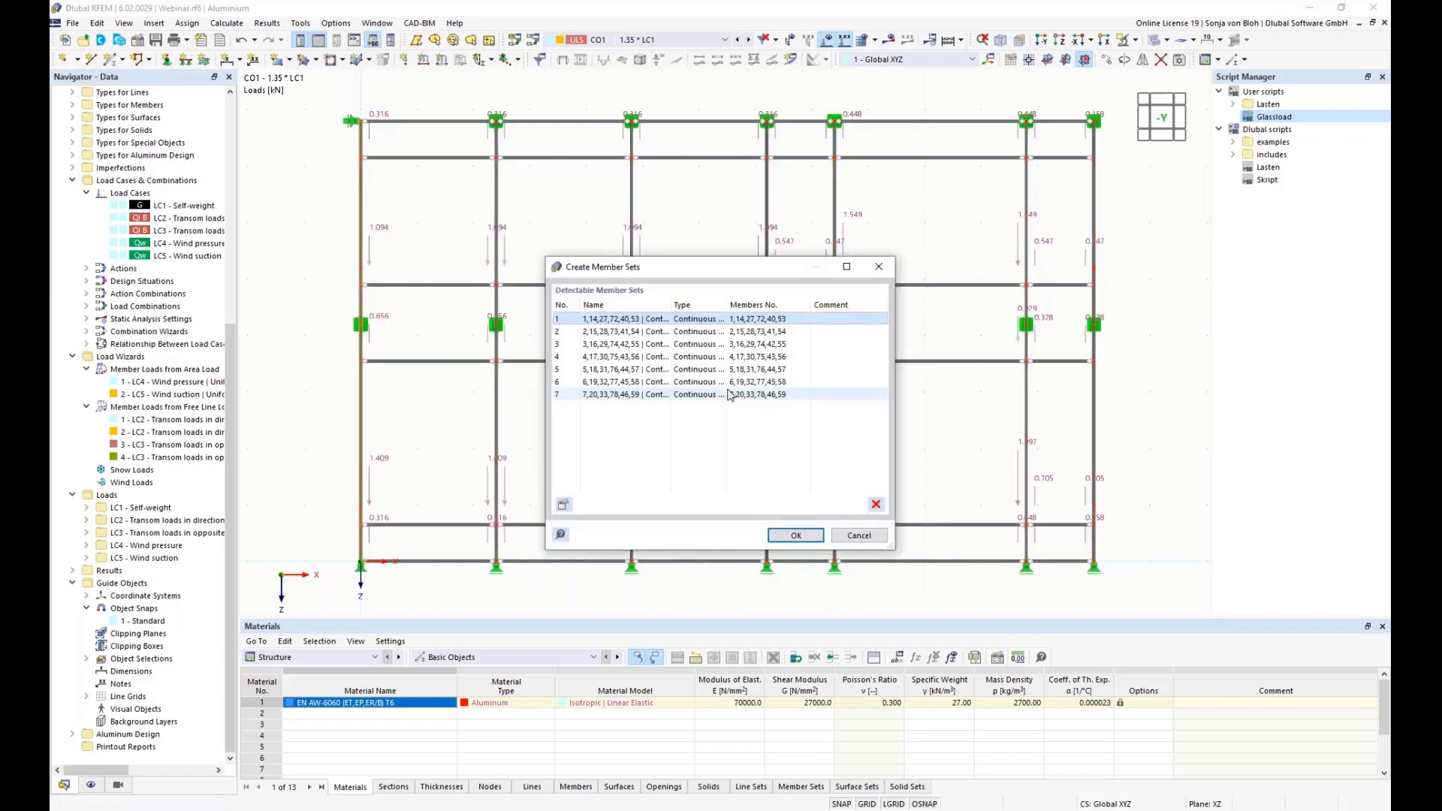
pyautogui.click(794, 535)
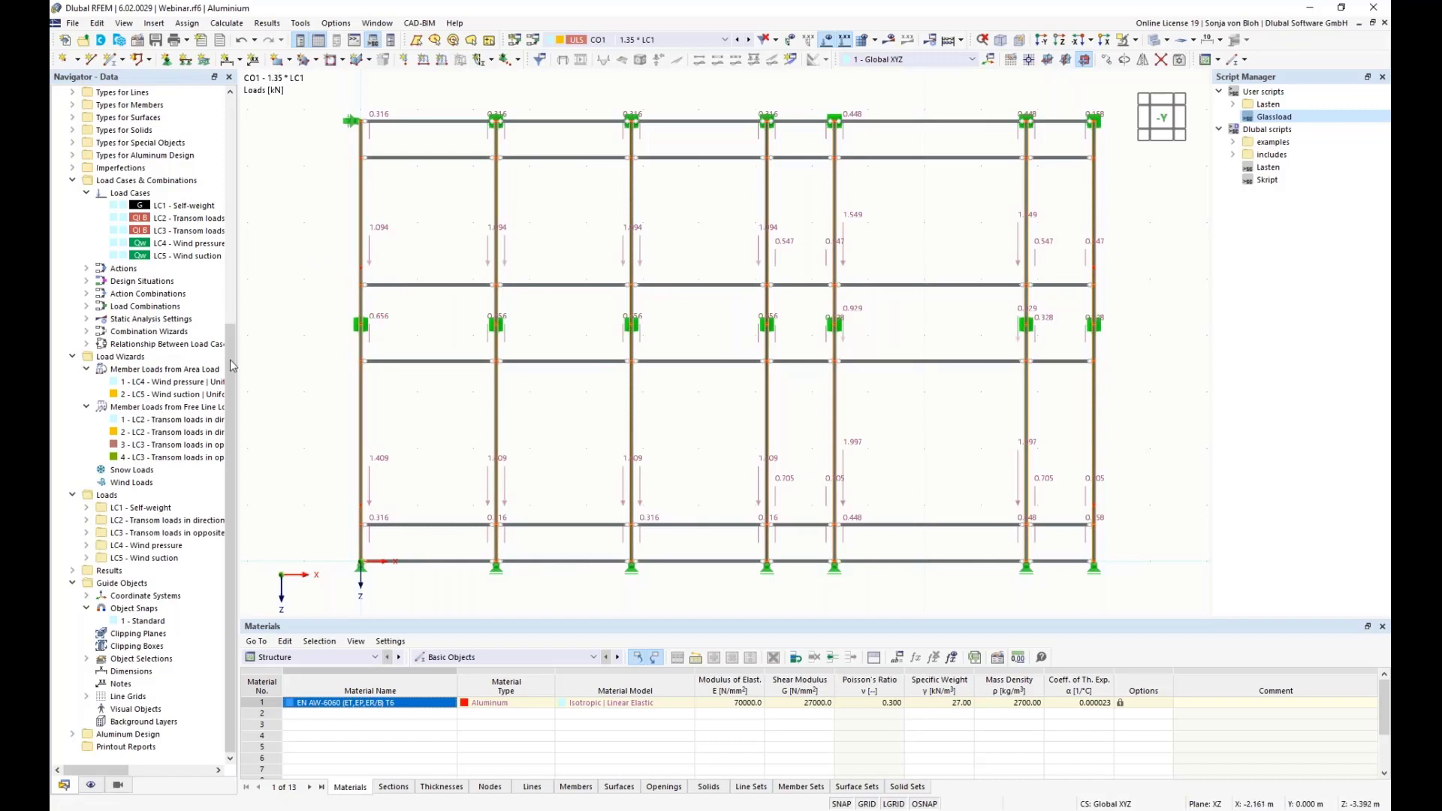
# Step: Edit all seven continuous member sets together and activate their design properties for aluminum design
pyautogui.moveTo(230, 359); pyautogui.dragTo(270, 180)
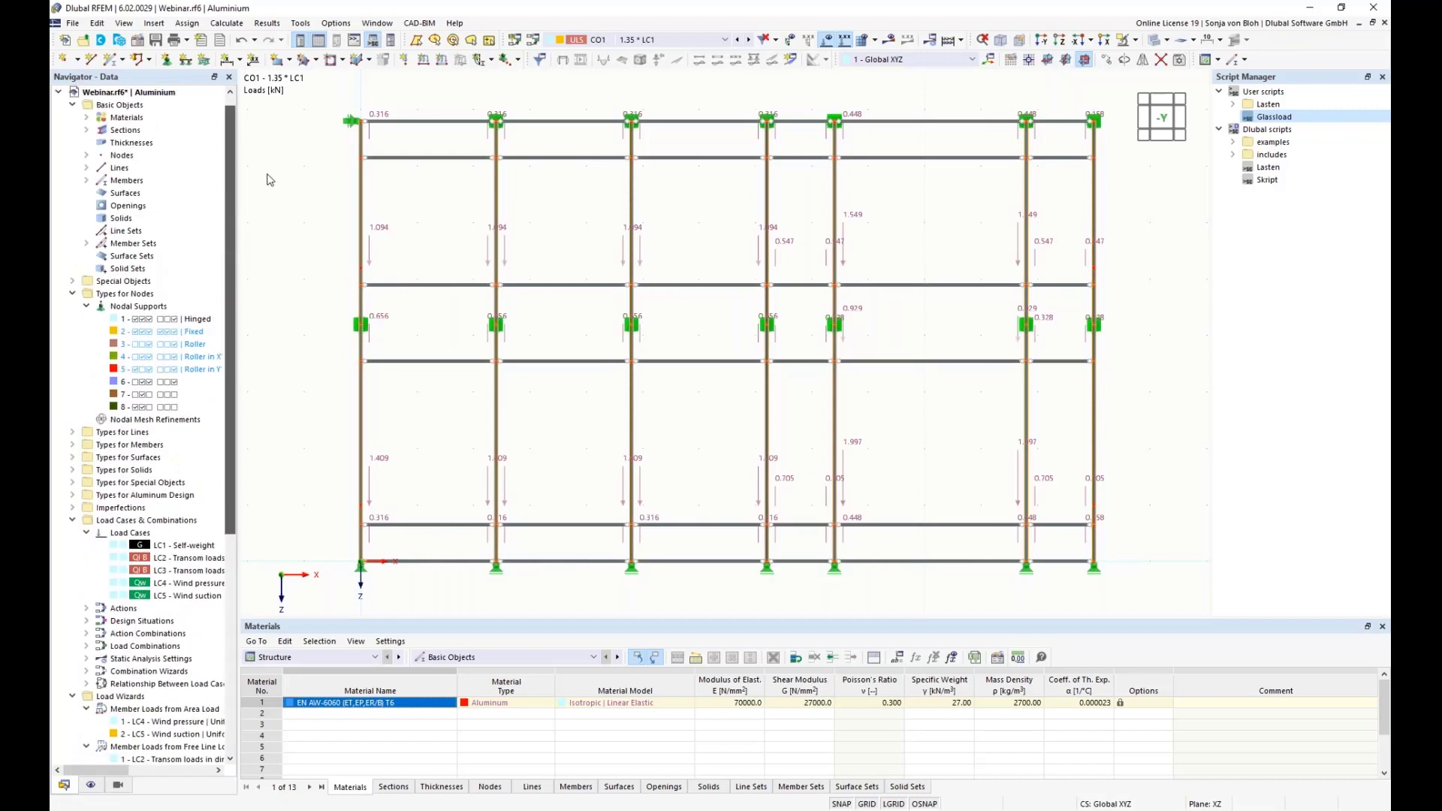
pyautogui.click(86, 245)
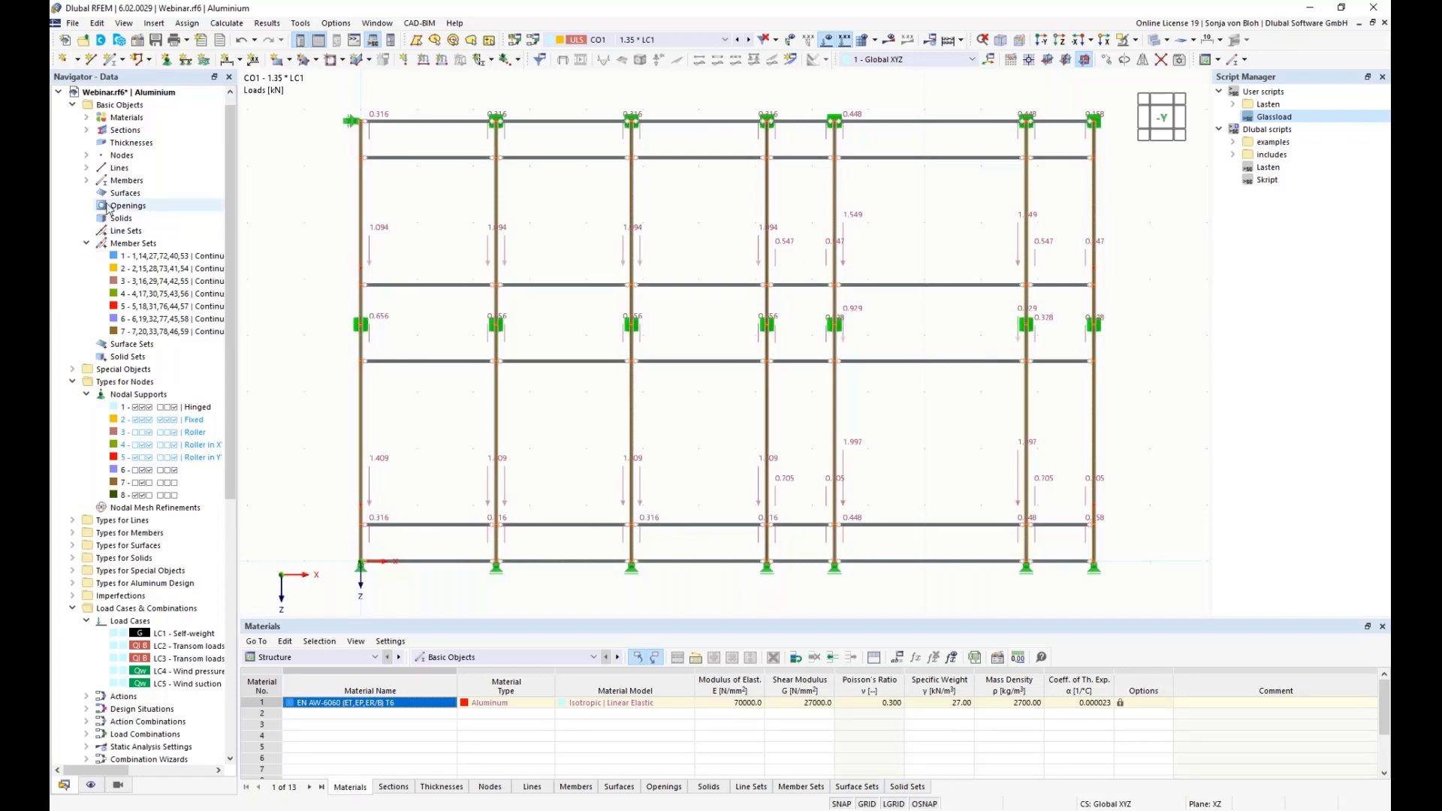
pyautogui.click(158, 256)
pyautogui.keyDown('shift'); pyautogui.click(171, 332); pyautogui.keyUp('shift')
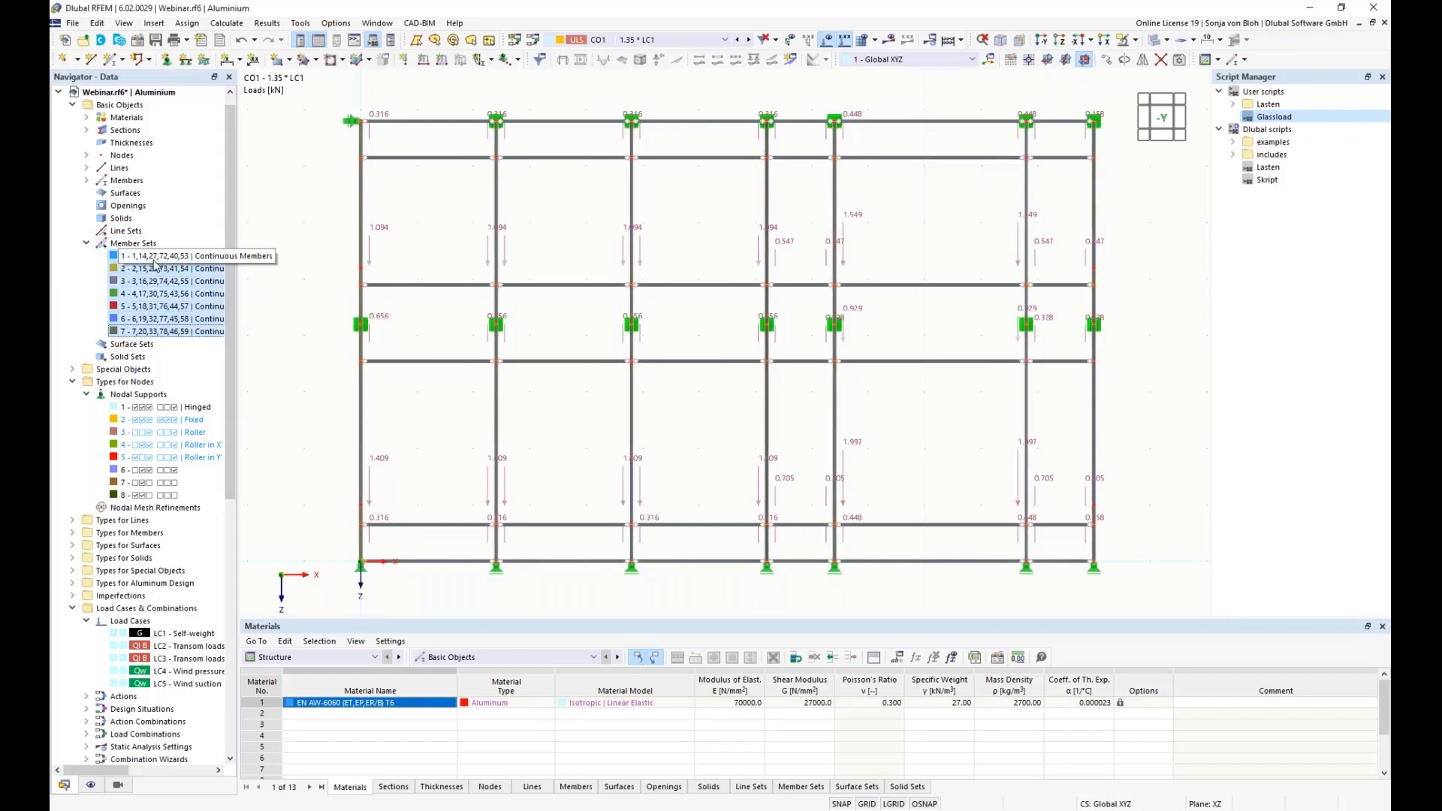
pyautogui.rightClick(157, 258)
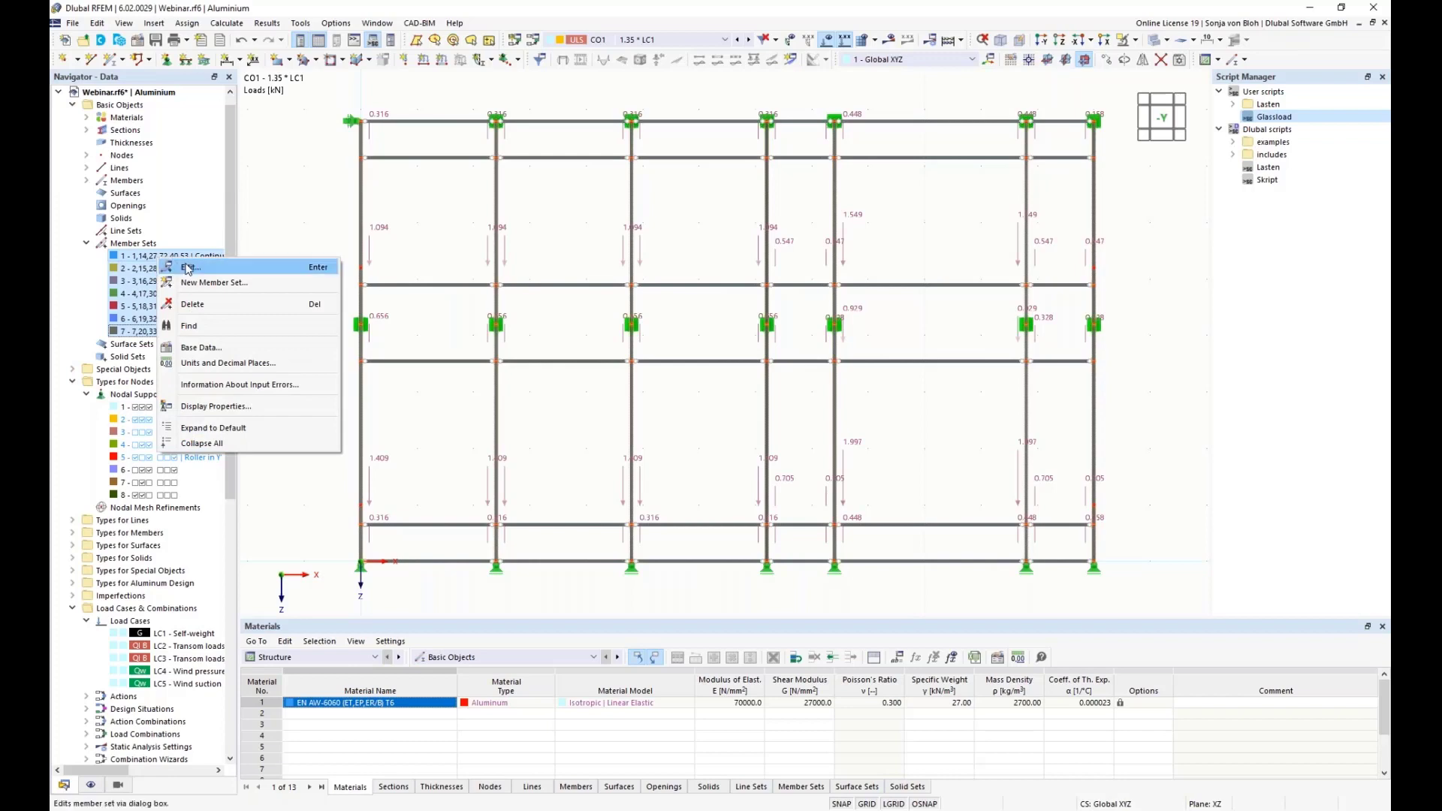
pyautogui.click(186, 267)
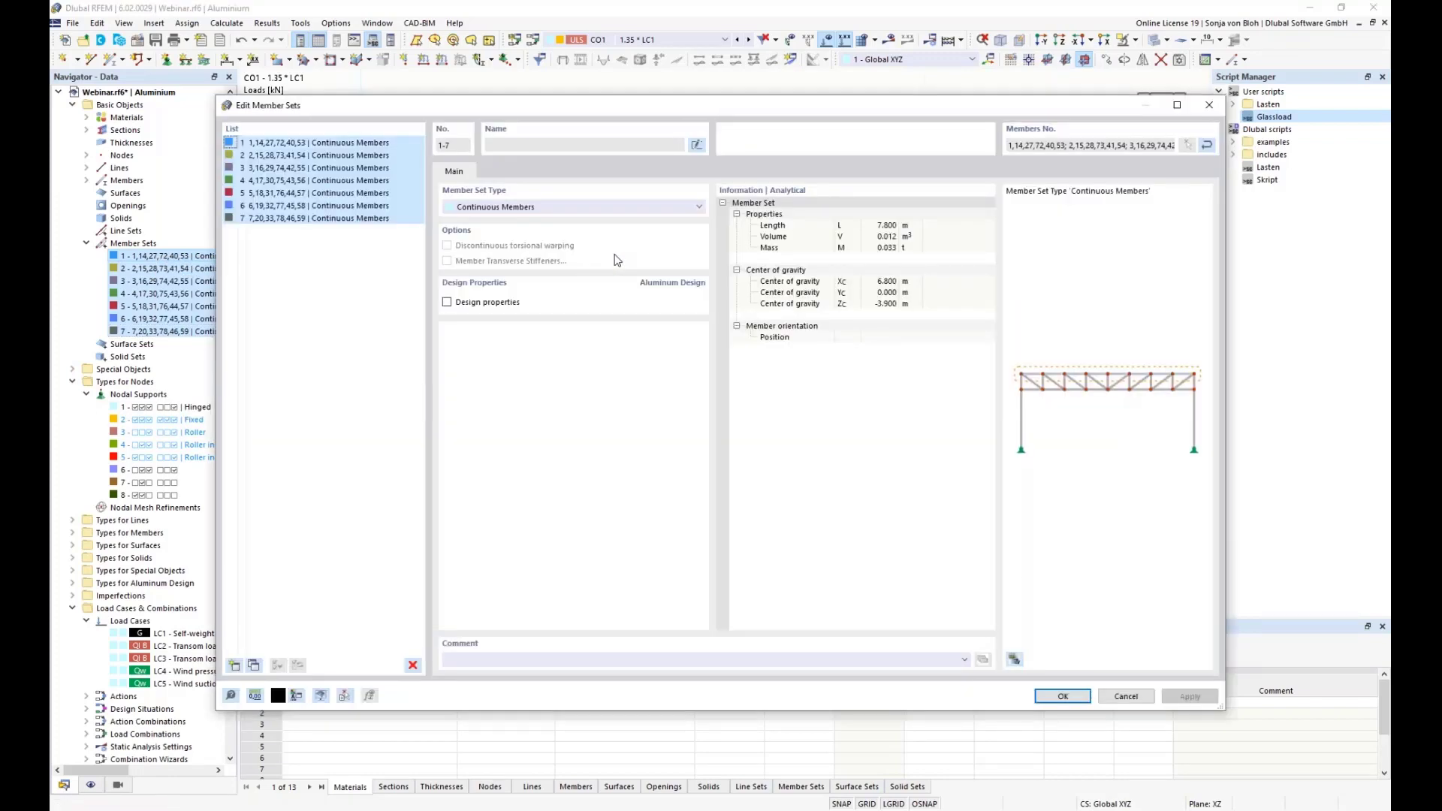
pyautogui.click(448, 302)
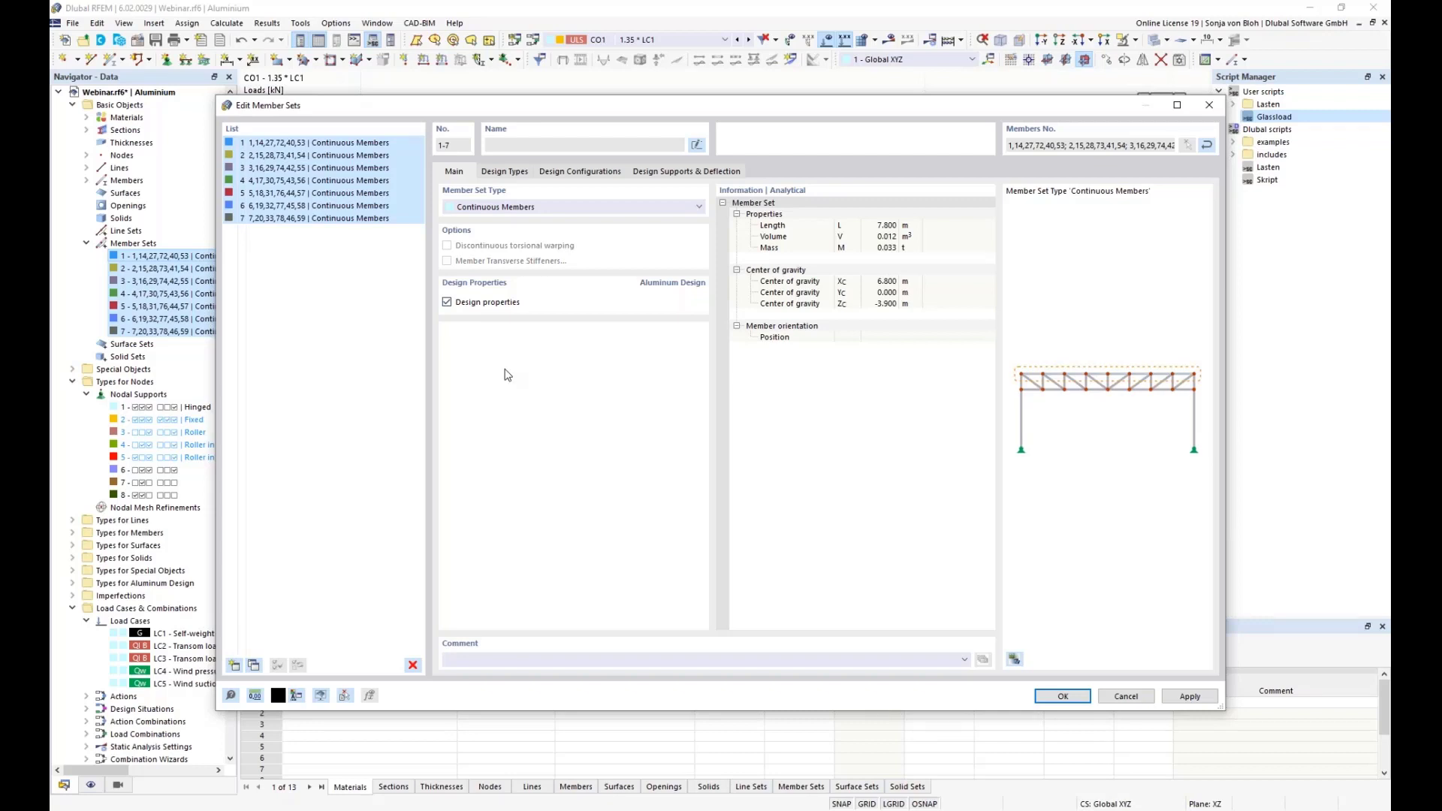
# Step: Turn off stability design in the Default ultimate configuration assigned to the member sets
pyautogui.click(590, 174)
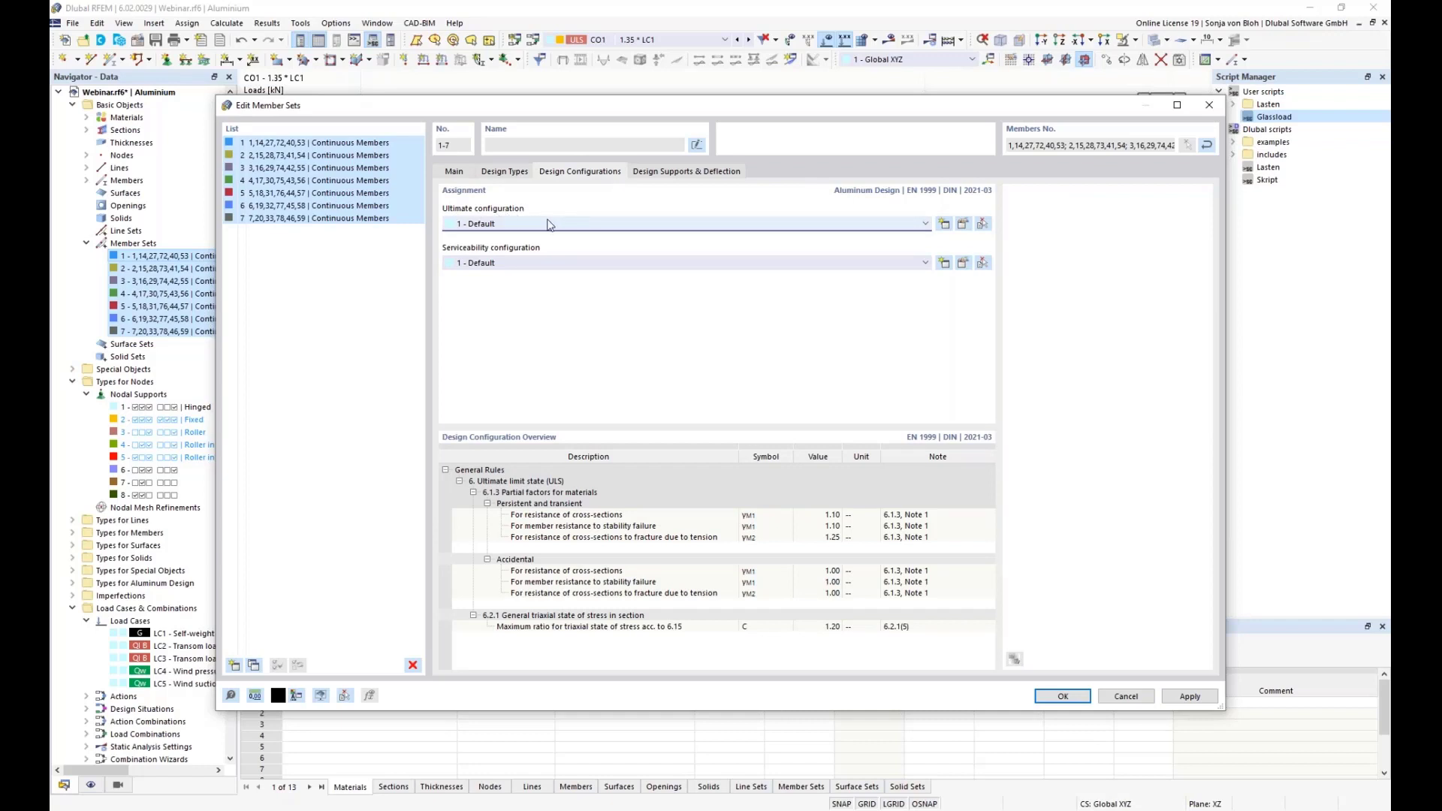
pyautogui.click(963, 224)
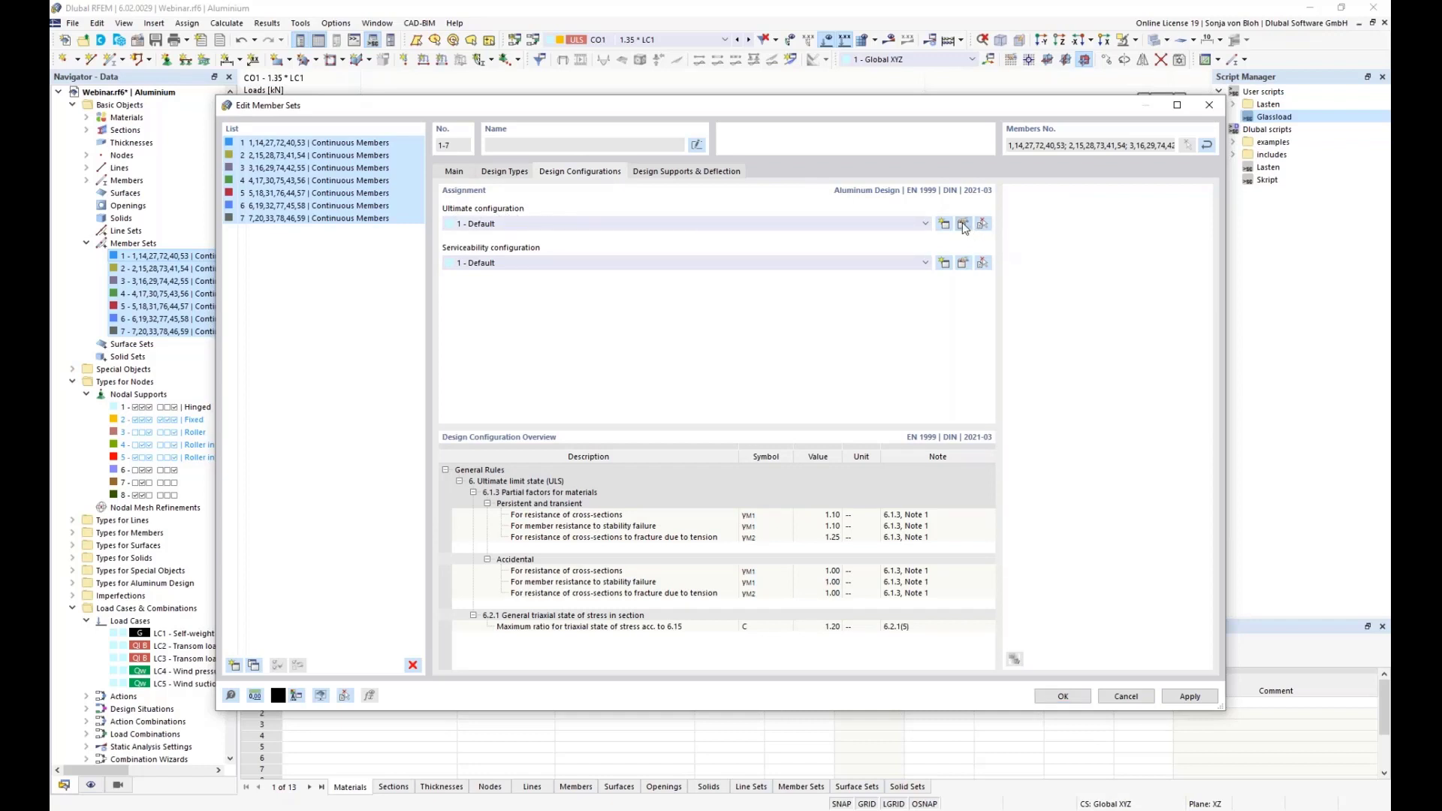
pyautogui.click(769, 471)
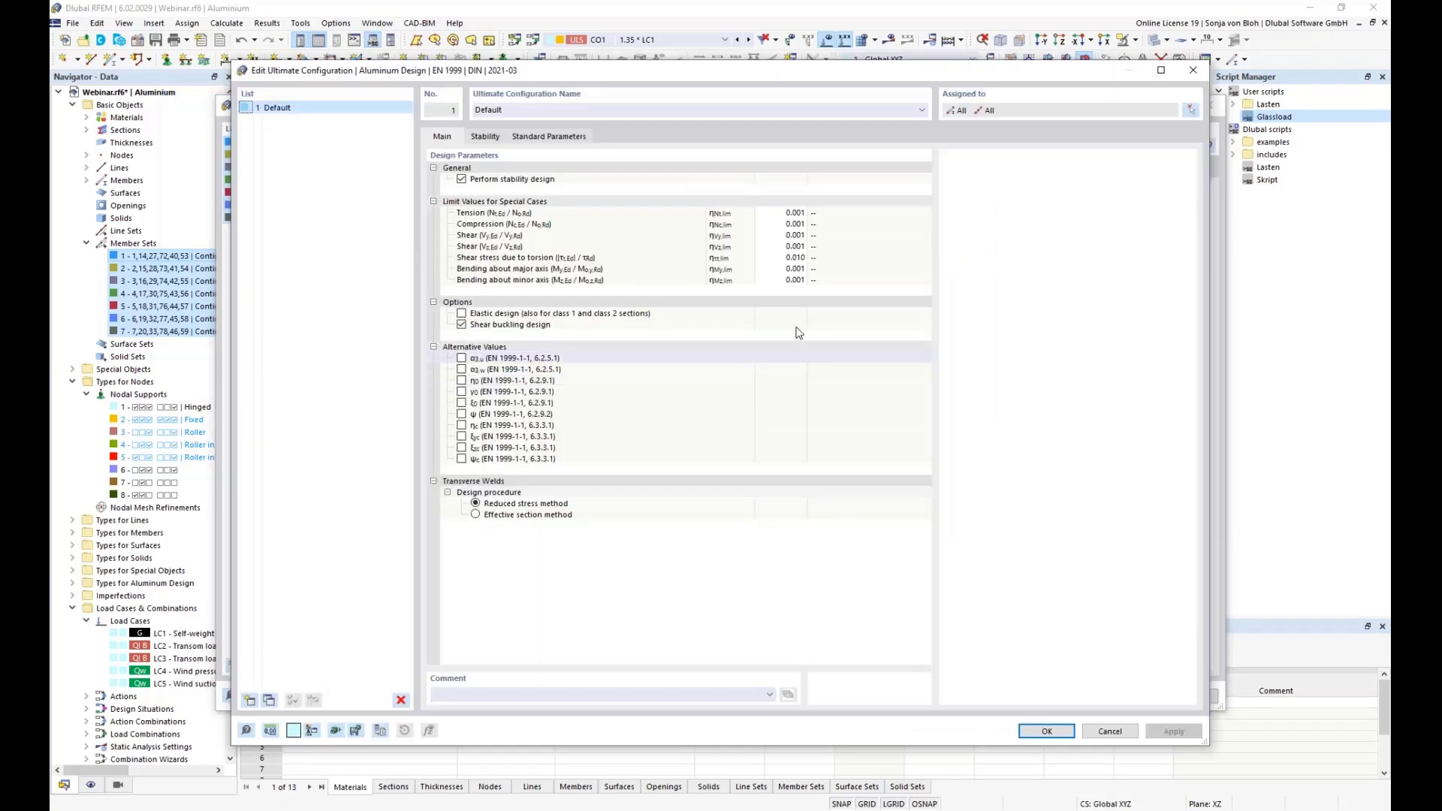
pyautogui.moveTo(572, 70); pyautogui.dragTo(675, 143)
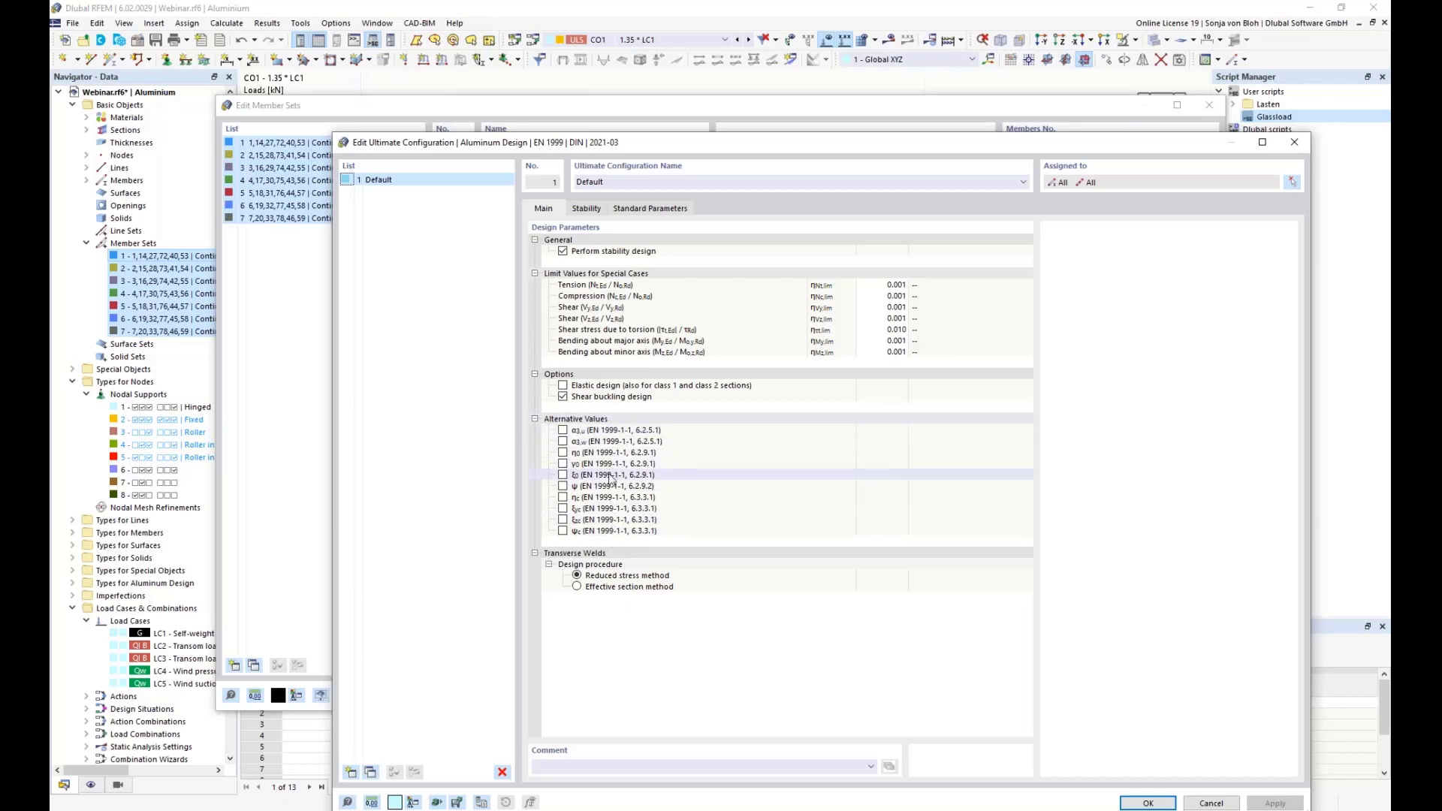
pyautogui.click(563, 251)
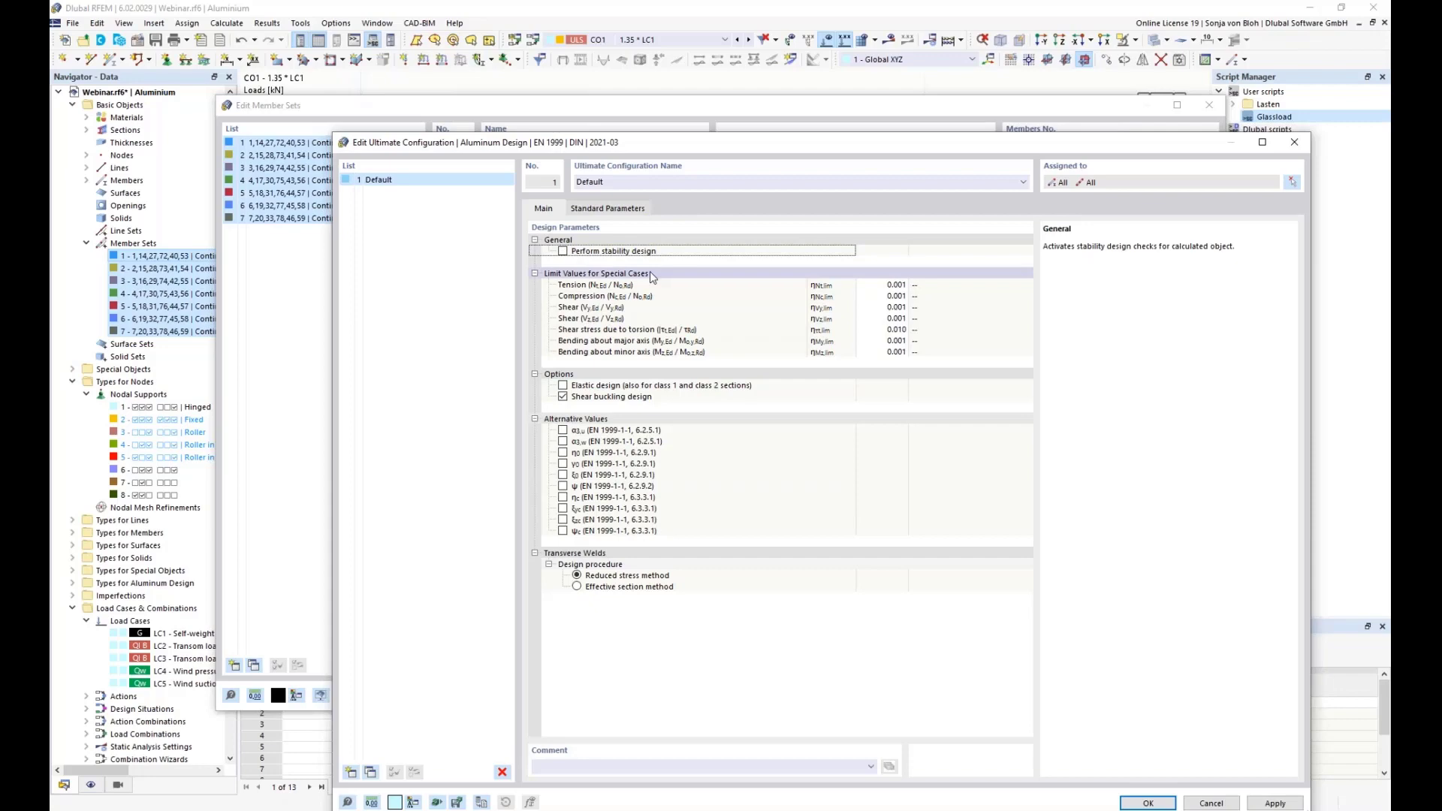
pyautogui.moveTo(640, 144); pyautogui.dragTo(599, 87)
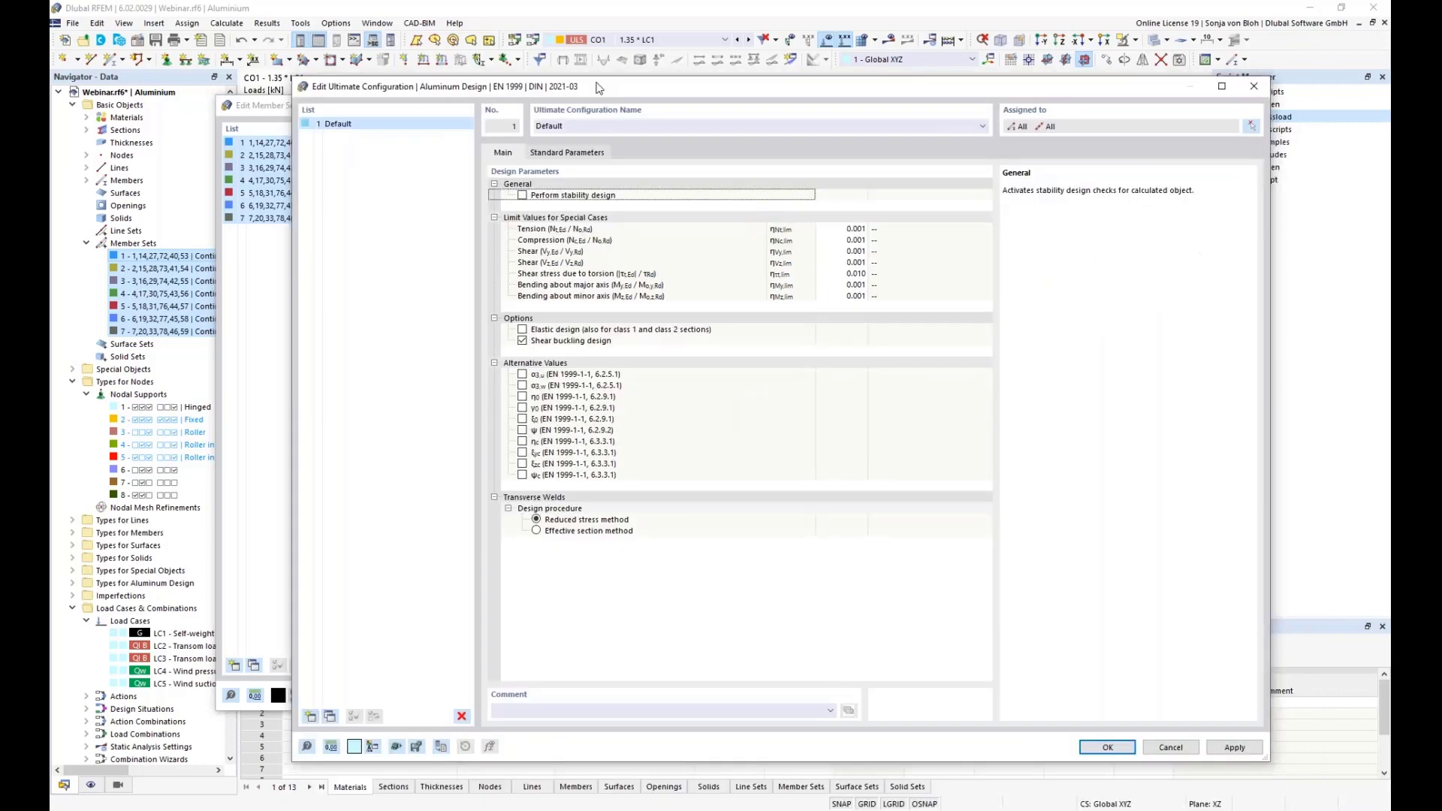
pyautogui.click(1108, 746)
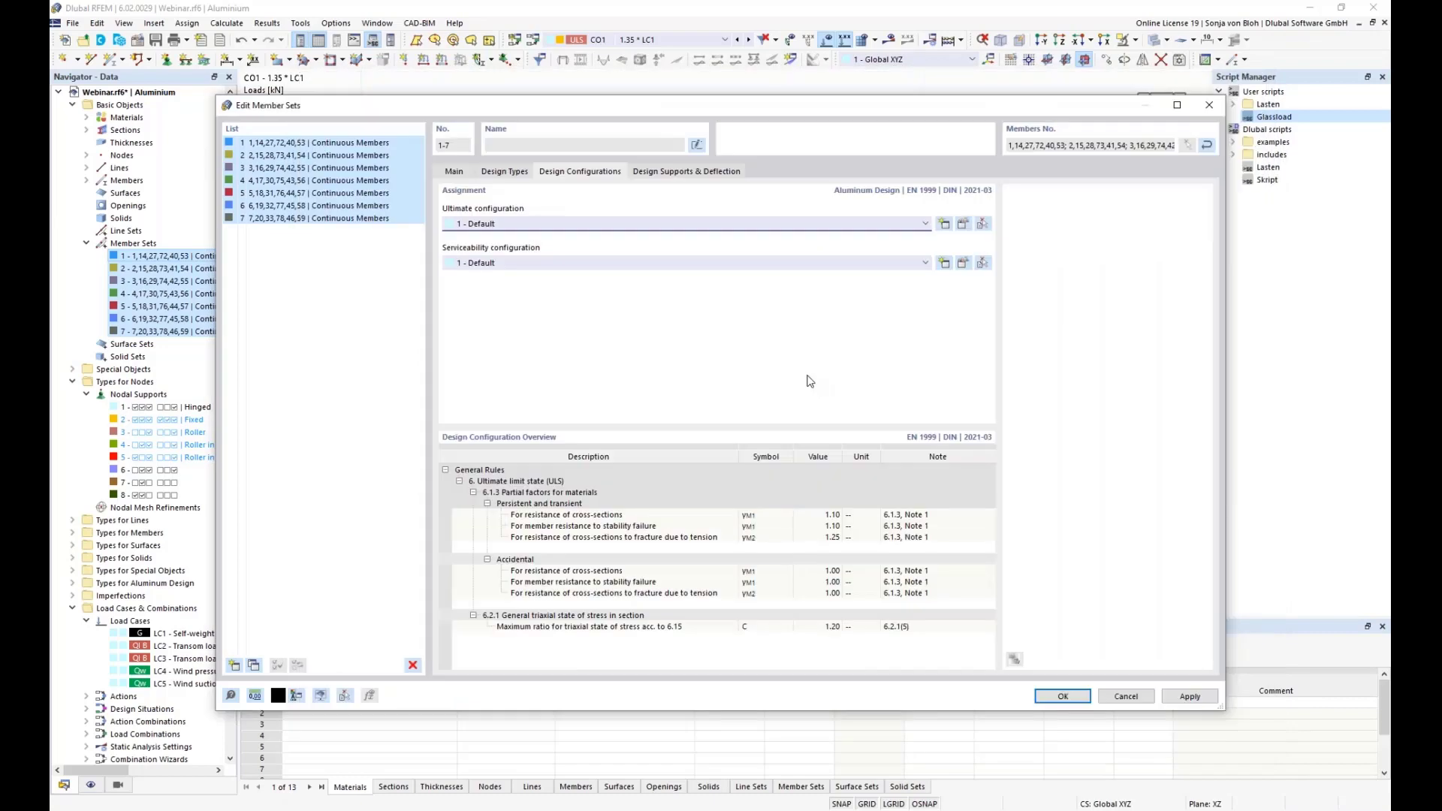
# Step: Review the deflection limits of the Default serviceability configuration and set the characteristic beam limit to L/200
pyautogui.click(963, 264)
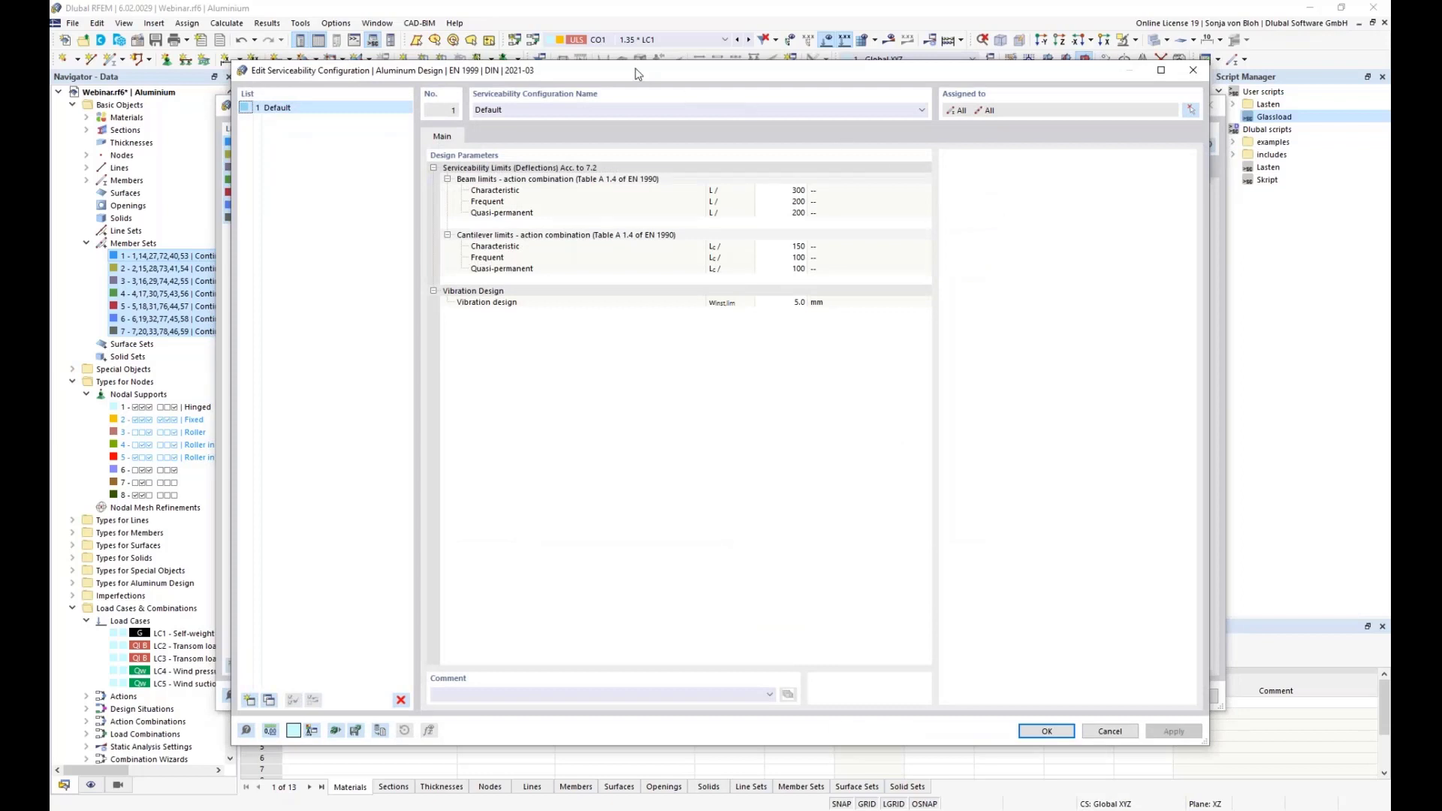
pyautogui.moveTo(641, 73); pyautogui.dragTo(664, 146)
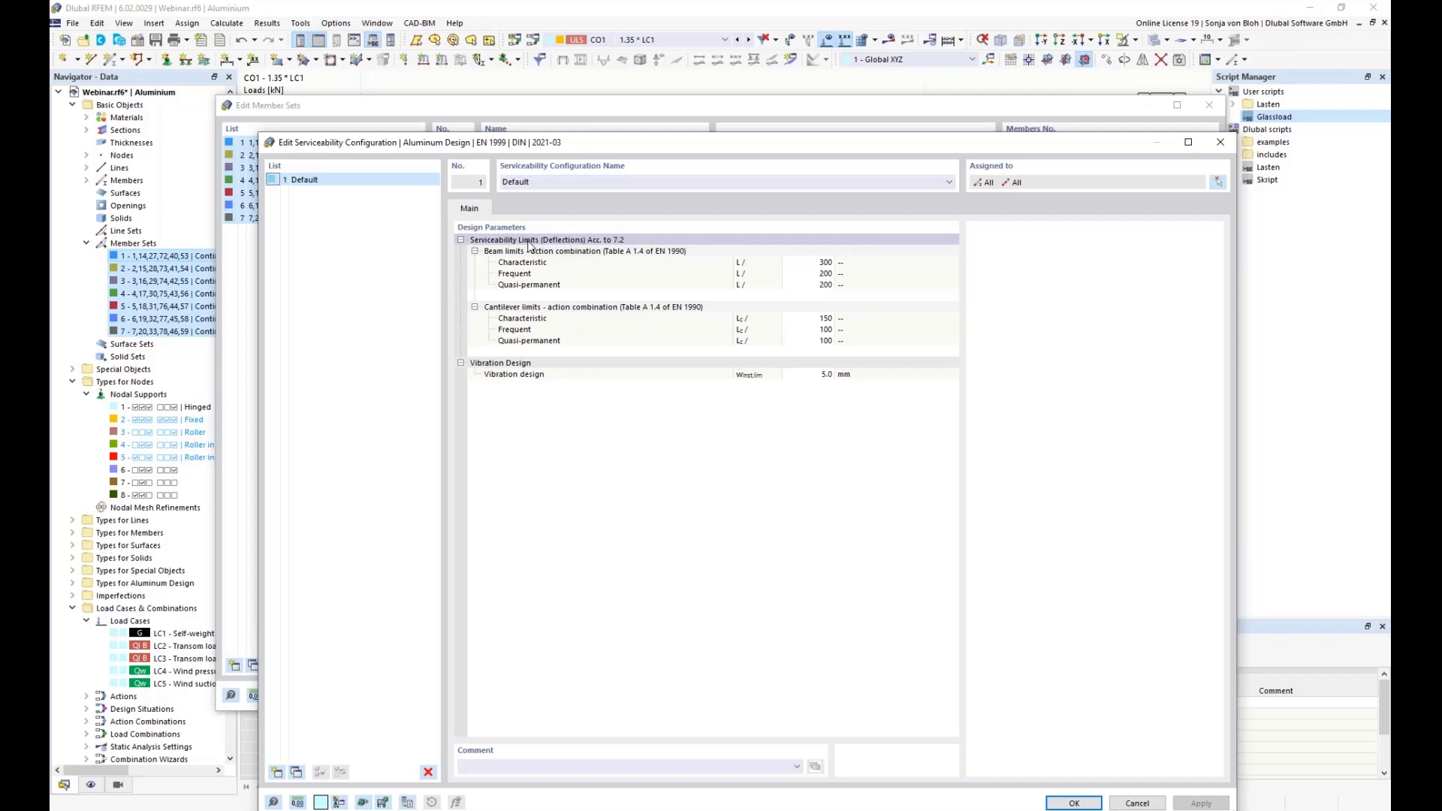
pyautogui.click(629, 239)
pyautogui.click(634, 275)
pyautogui.click(635, 288)
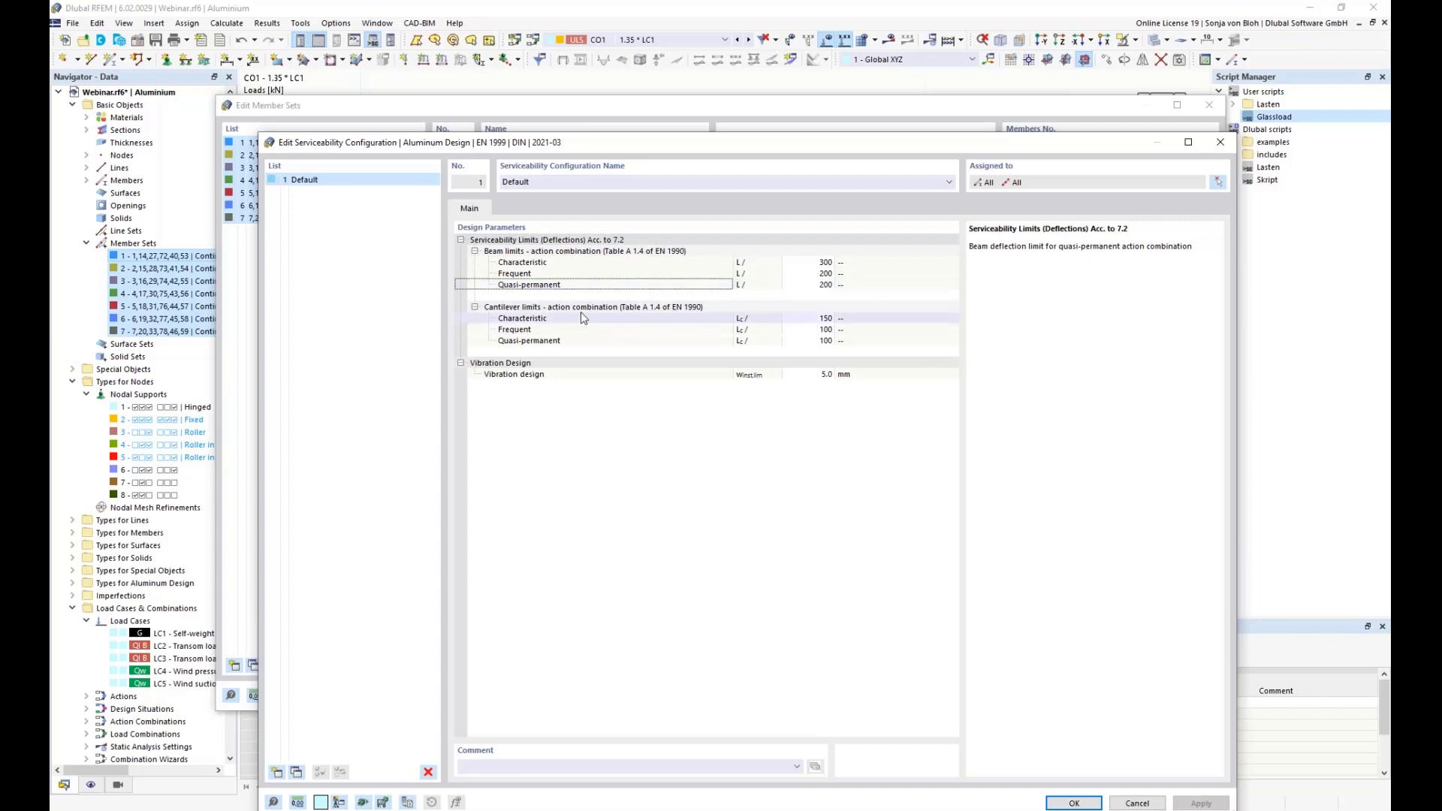
pyautogui.click(569, 340)
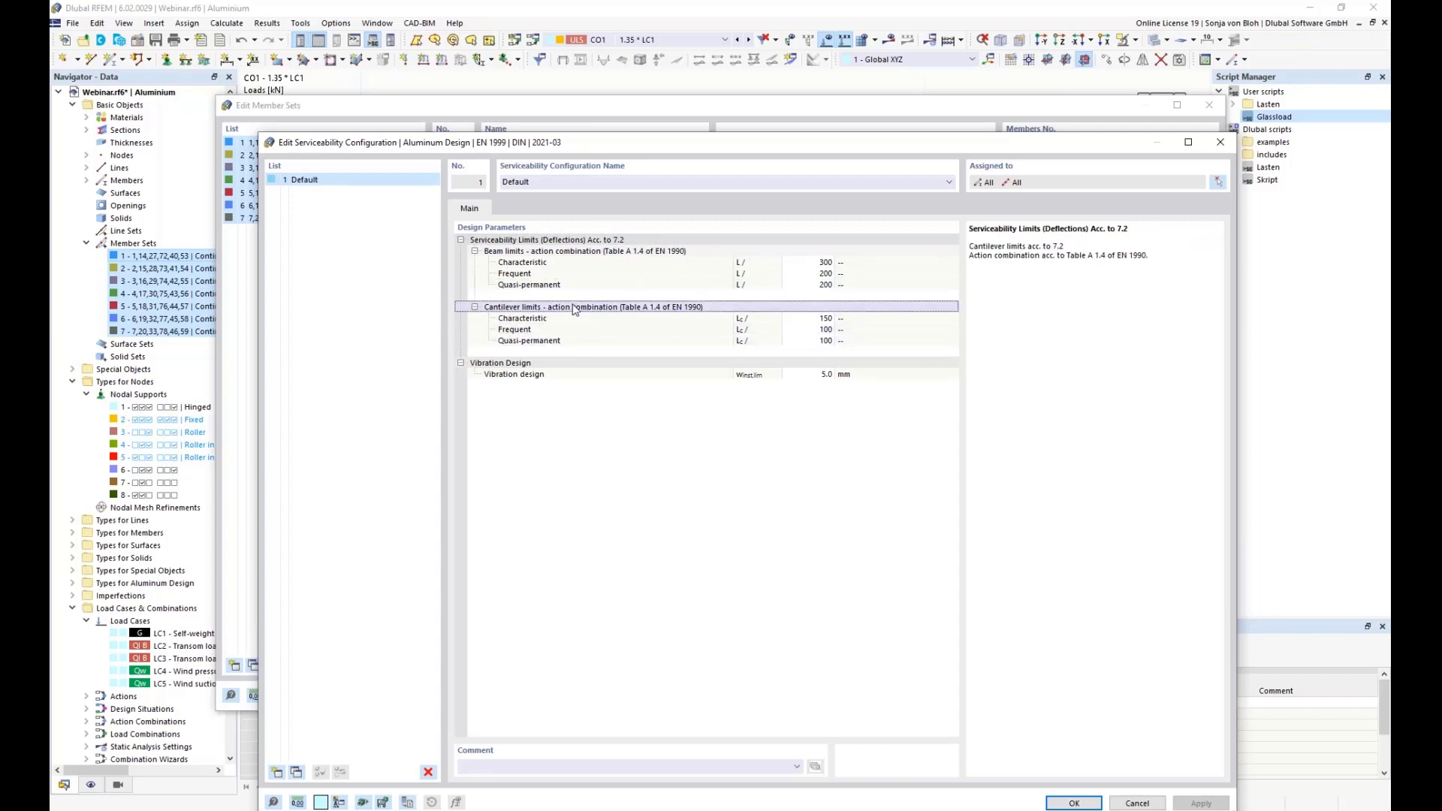
pyautogui.click(583, 305)
pyautogui.click(814, 262)
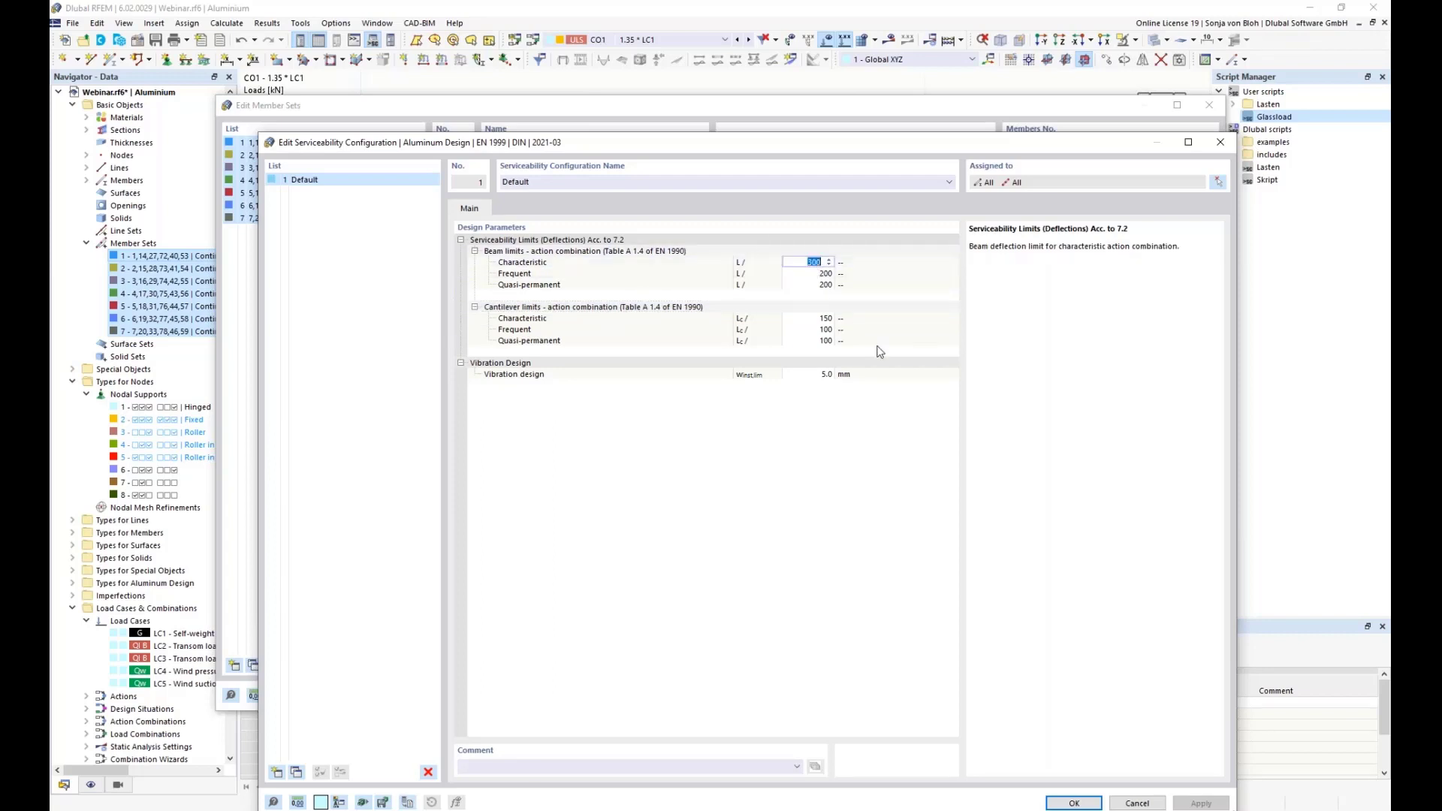
pyautogui.write('20')
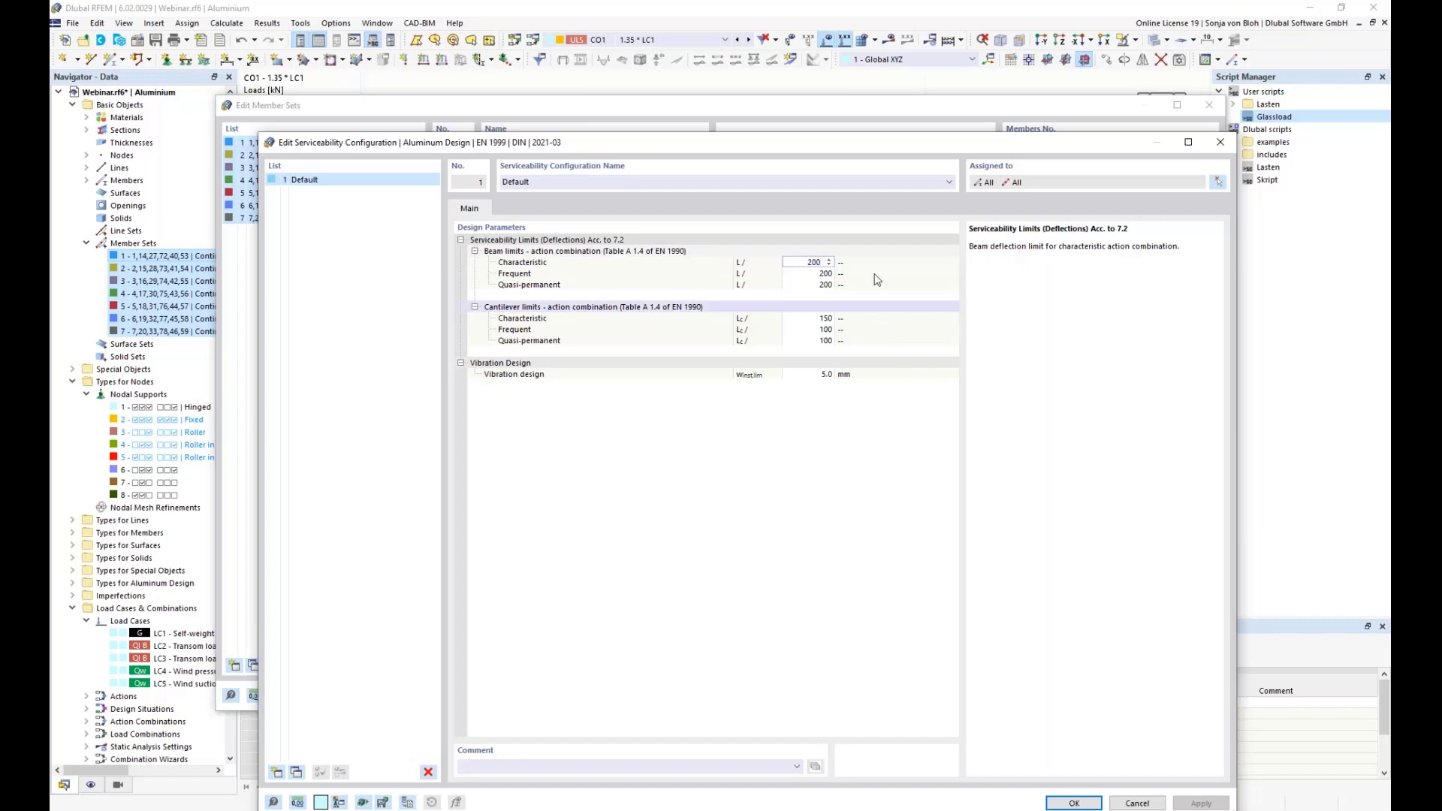
# Step: Rename the Default serviceability configuration as Span length <= 3000 mm
pyautogui.click(579, 188)
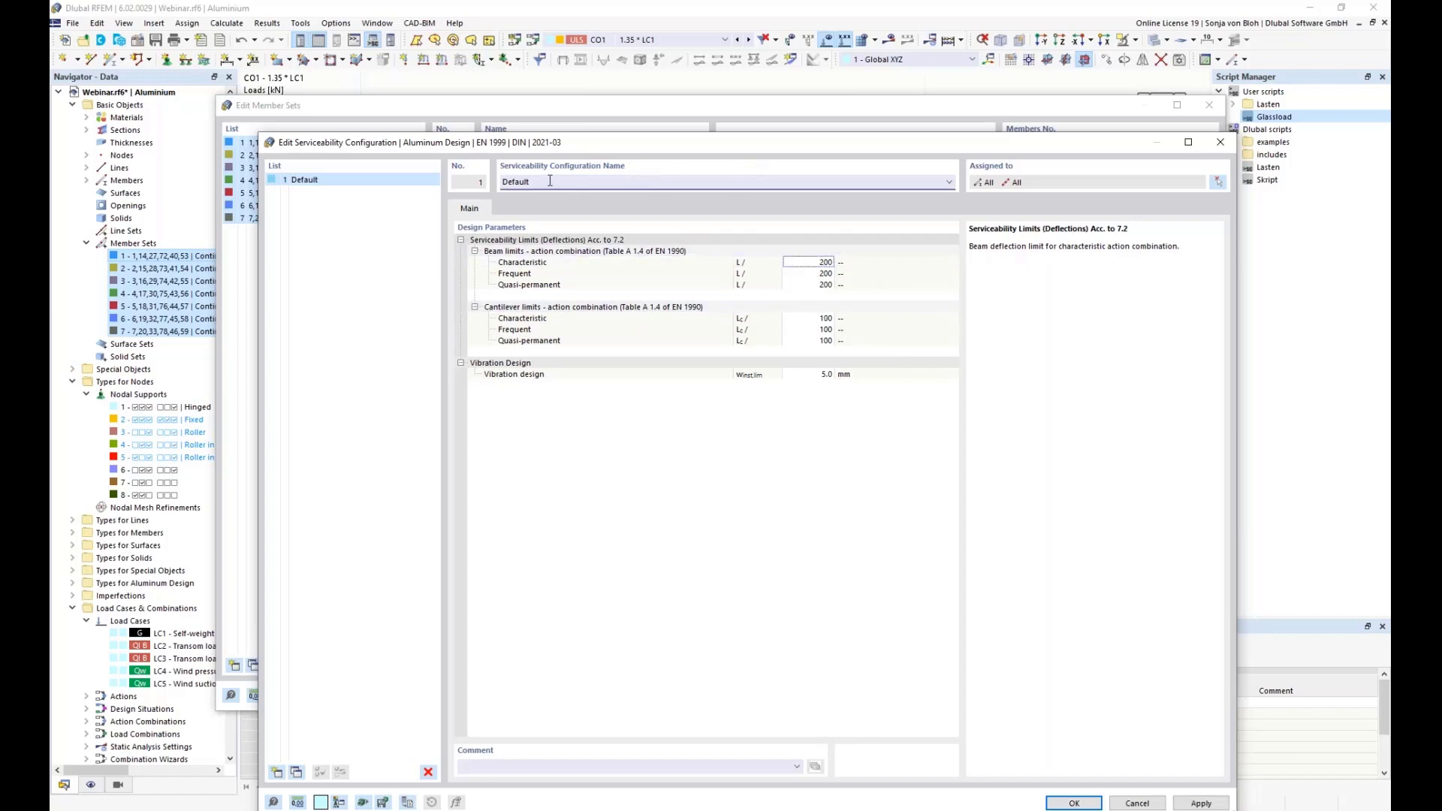
pyautogui.moveTo(530, 182); pyautogui.dragTo(458, 180)
pyautogui.write('Span dength <= 3000 mm')
# Step: Add a second serviceability configuration named Span length 3000 mm < L < 7500 mm, keeping the characteristic beam limit at L/300
pyautogui.click(276, 774)
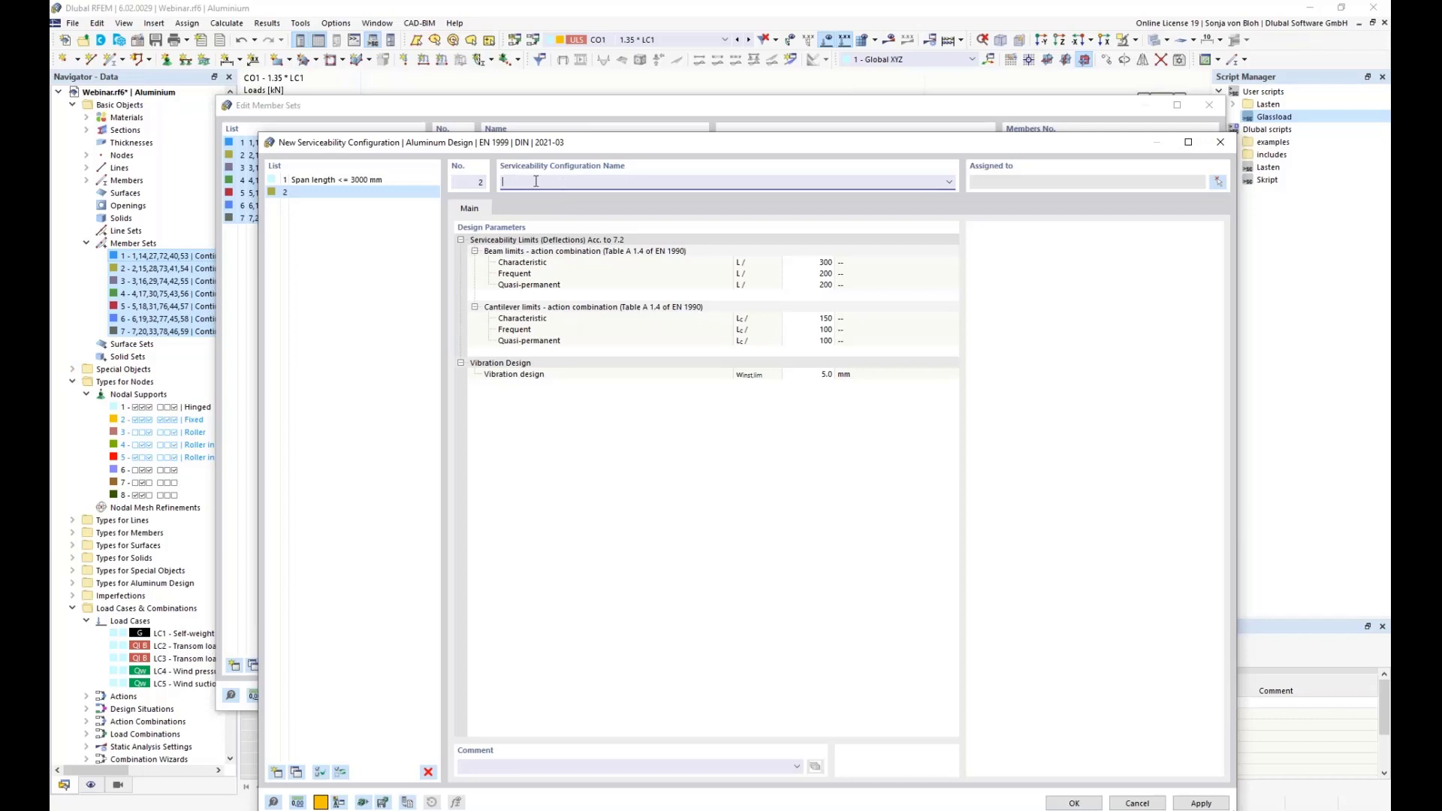
pyautogui.write('Span length 3000 mm < L < 7500 mm')
pyautogui.click(815, 262)
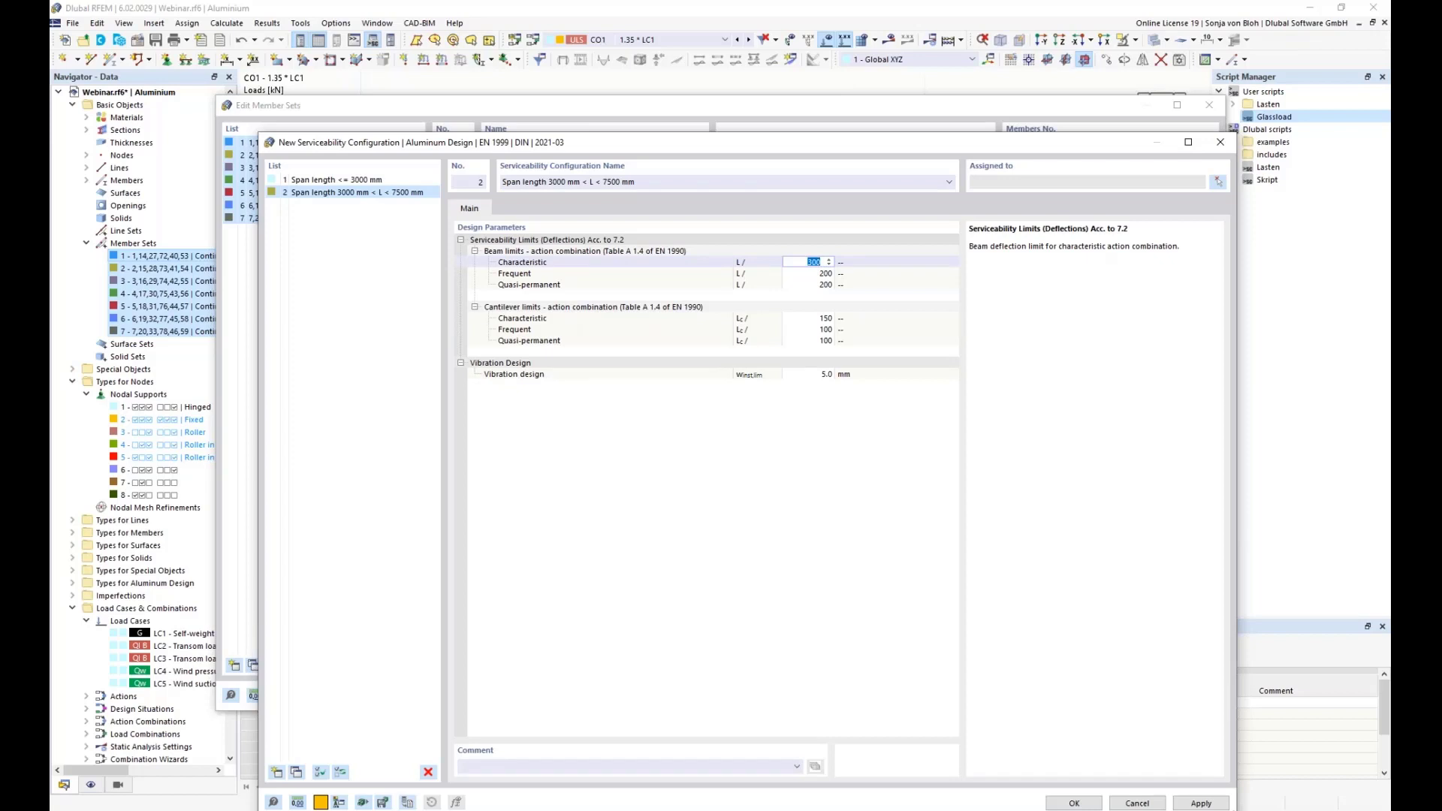
pyautogui.click(1072, 803)
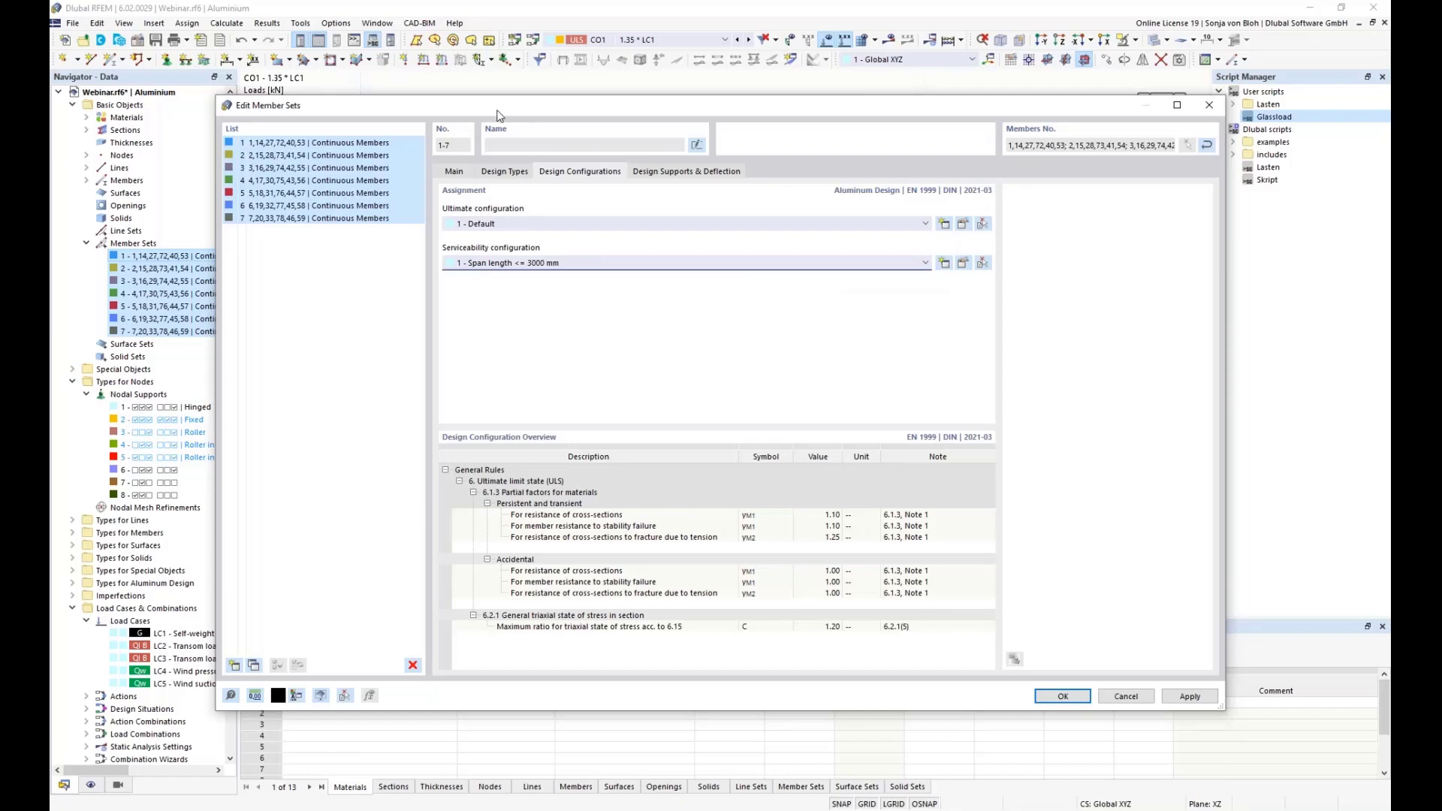
# Step: Assign the serviceability configuration Span length 3000 mm < L < 7500 mm to the seven member sets
pyautogui.moveTo(494, 113); pyautogui.dragTo(732, 96)
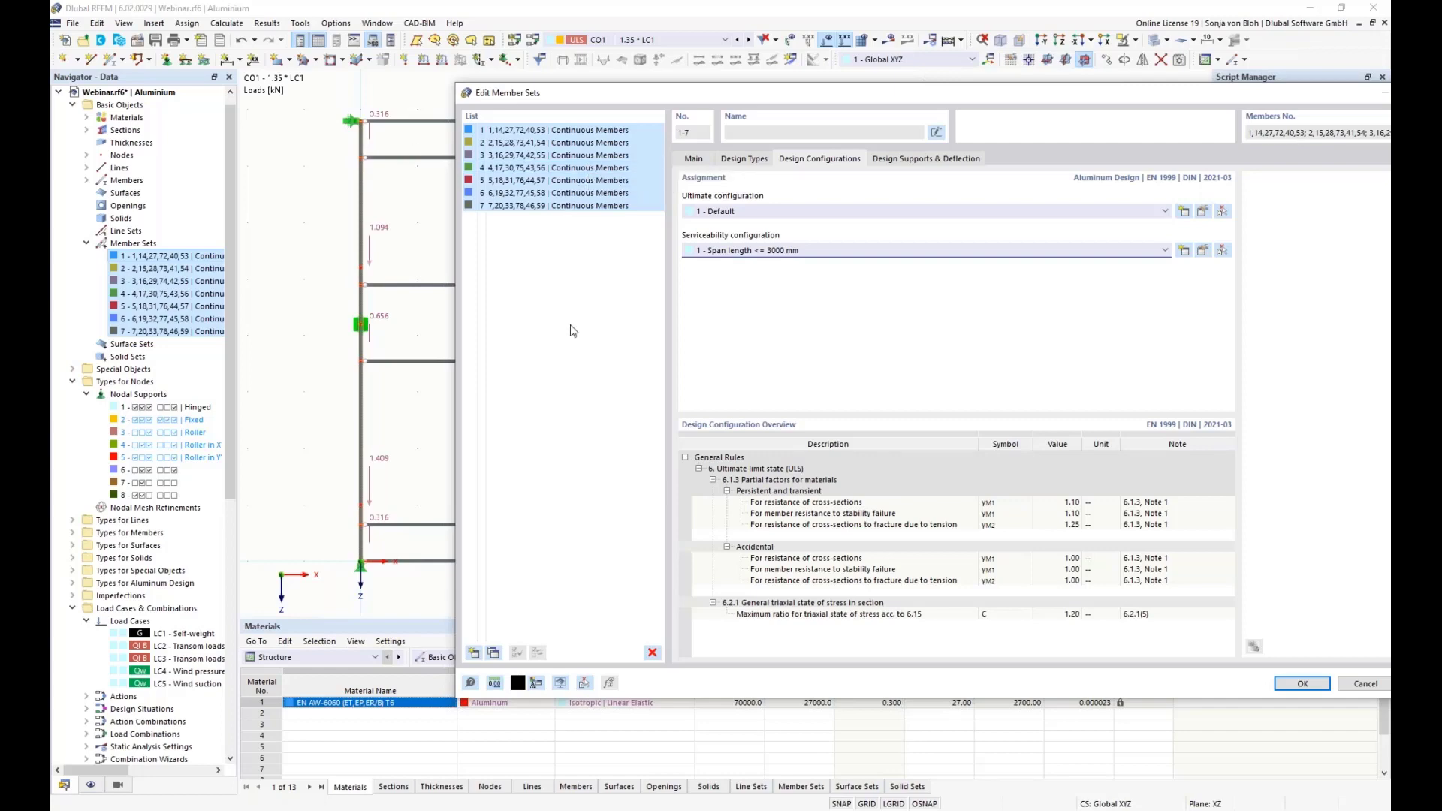
pyautogui.click(820, 252)
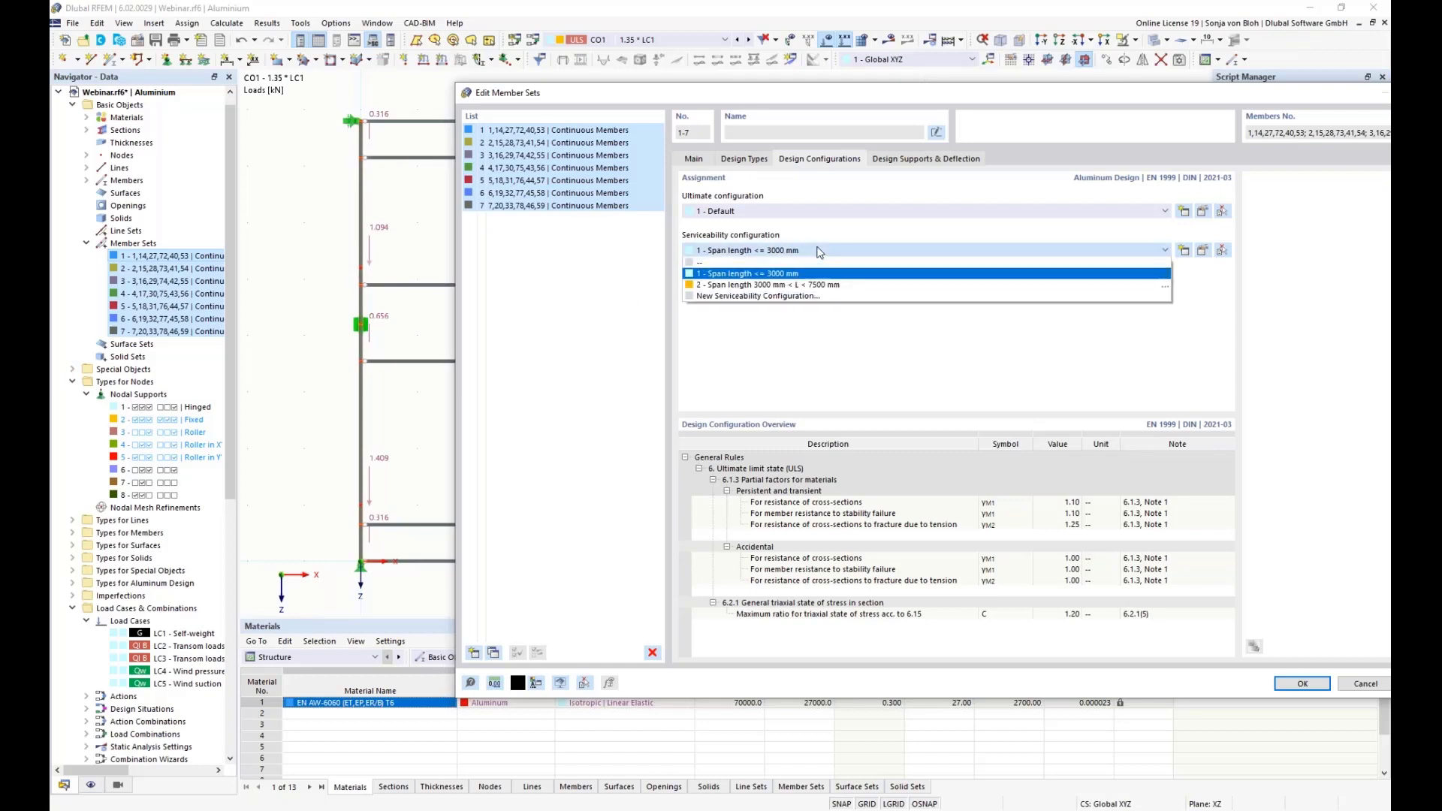
pyautogui.click(750, 286)
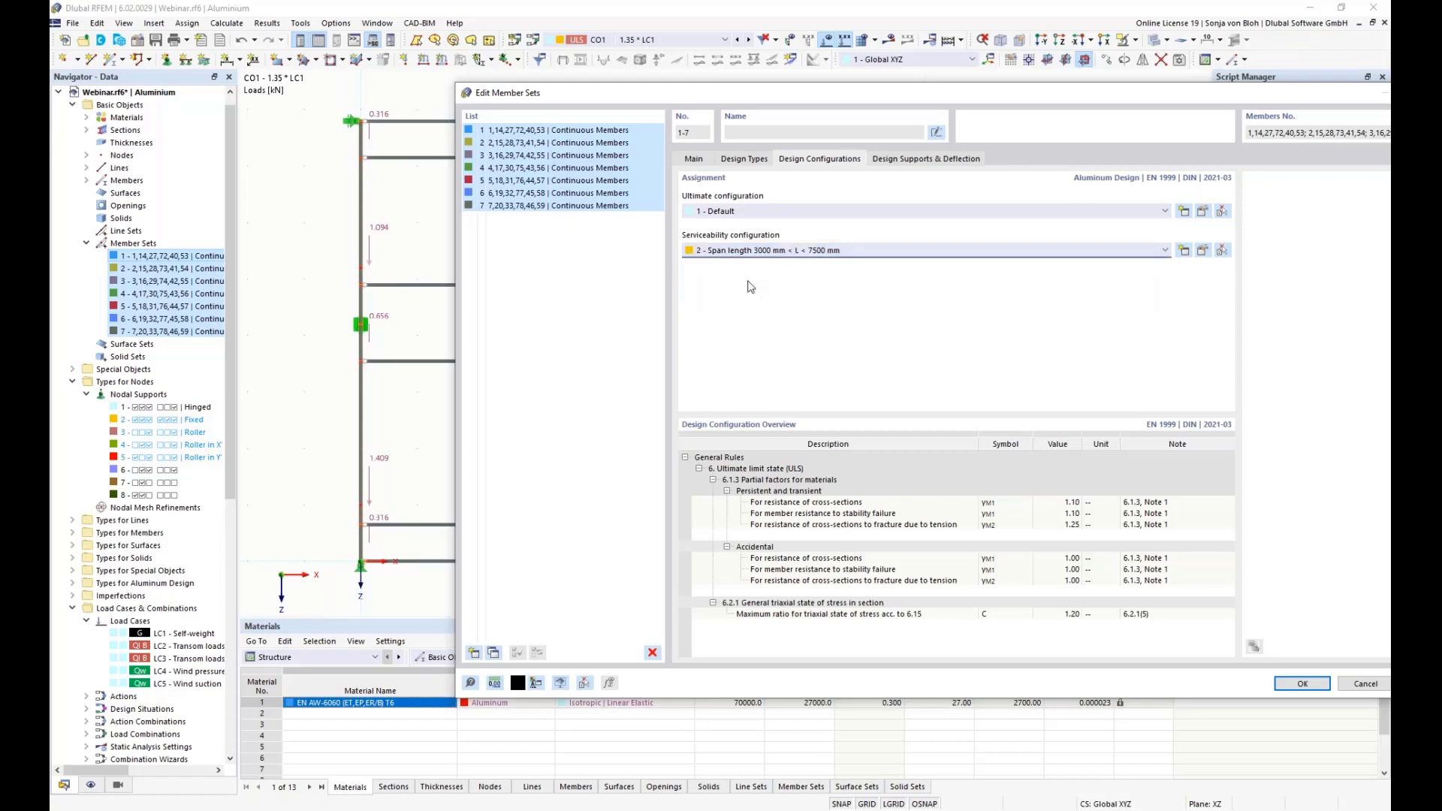
# Step: Create a General design support named y and z, active in both axes, and assign it at the member set start and end
pyautogui.click(928, 162)
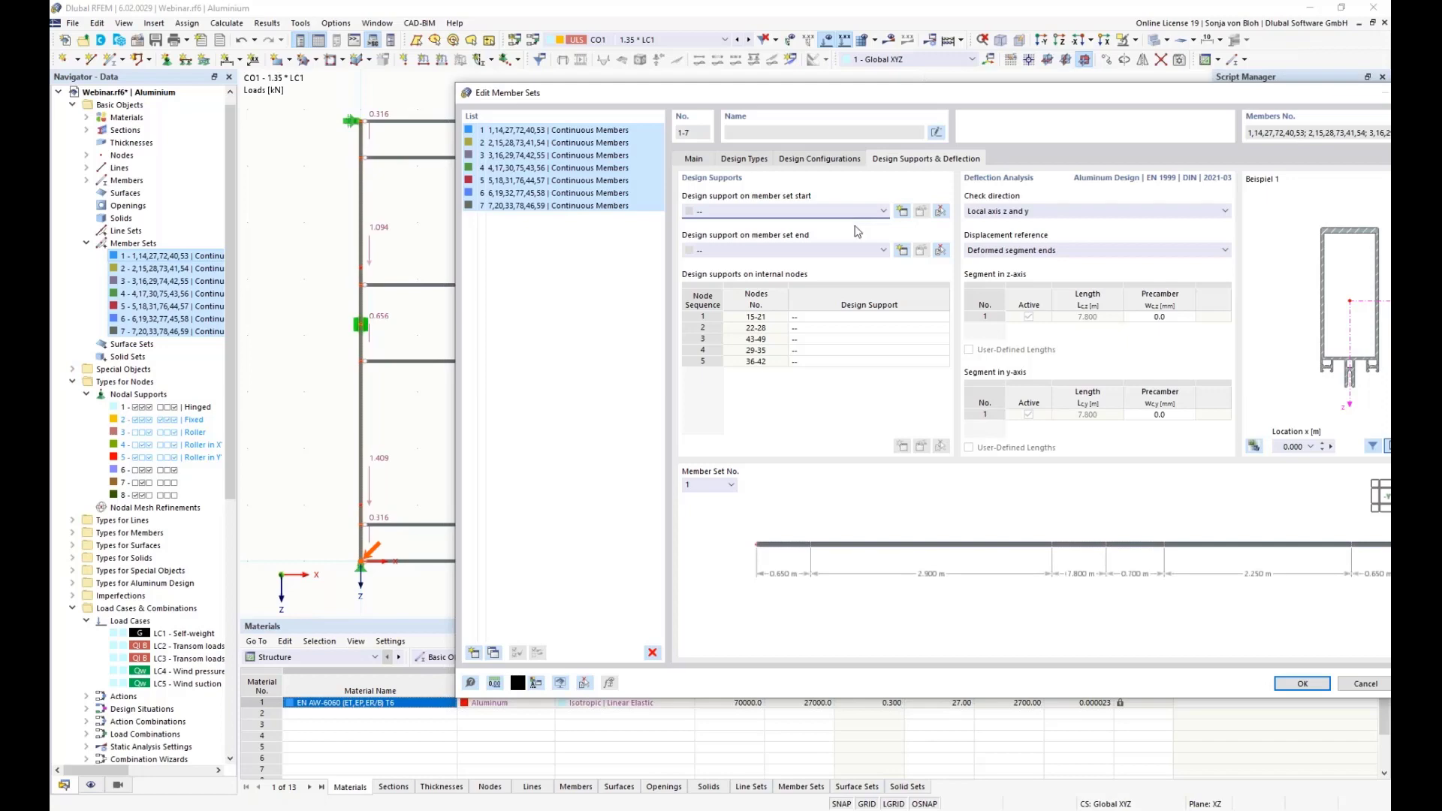
pyautogui.click(903, 211)
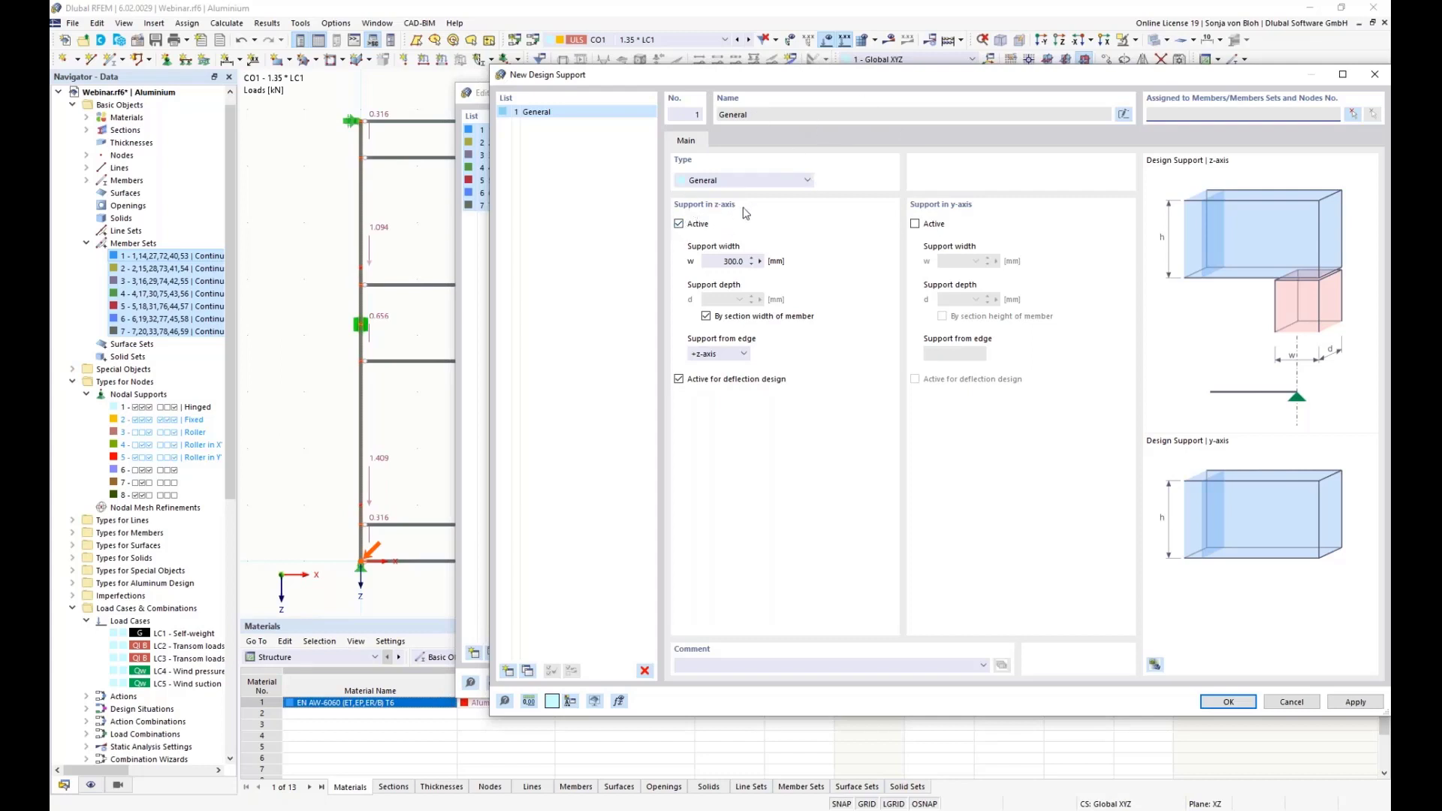
pyautogui.click(917, 224)
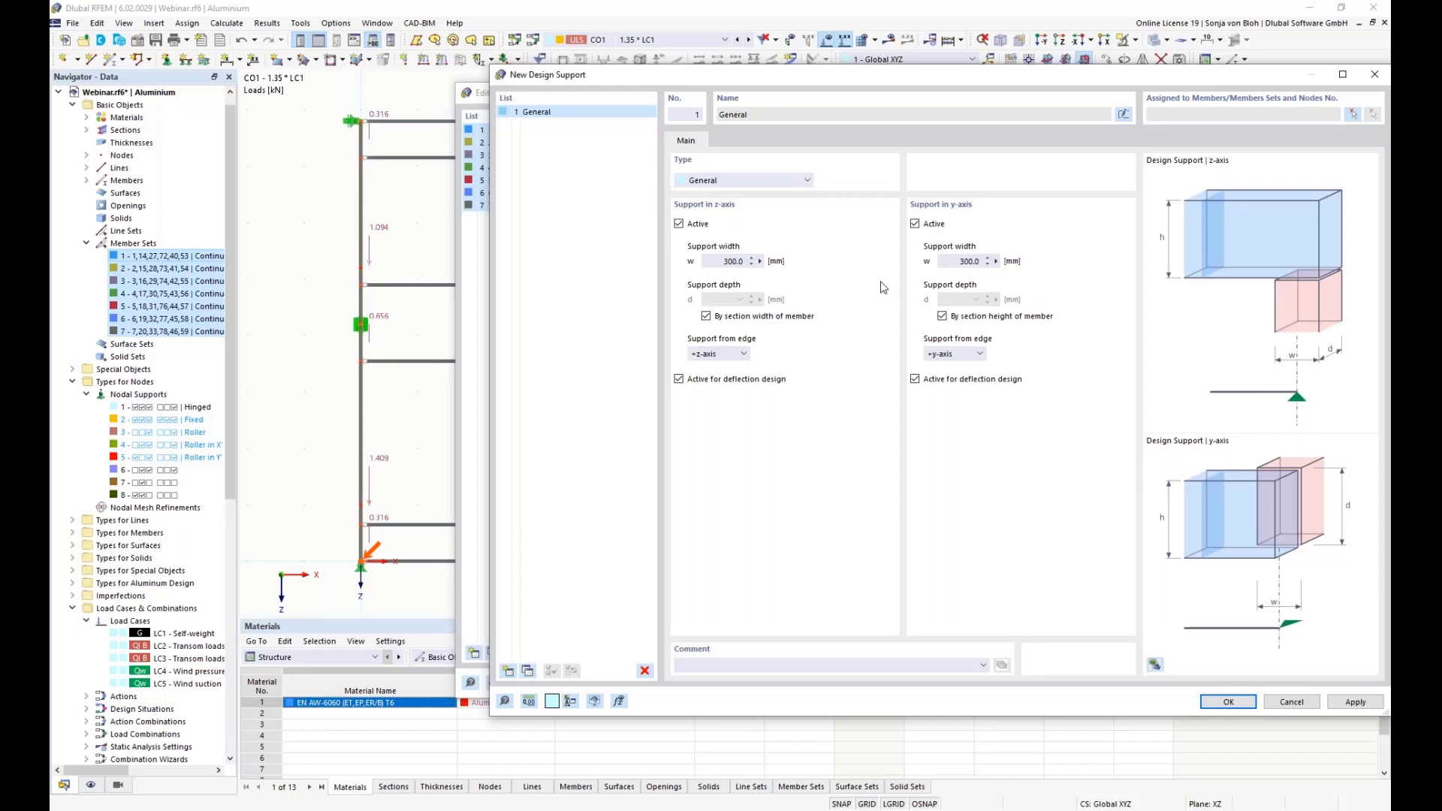
pyautogui.click(1124, 114)
pyautogui.write('y an')
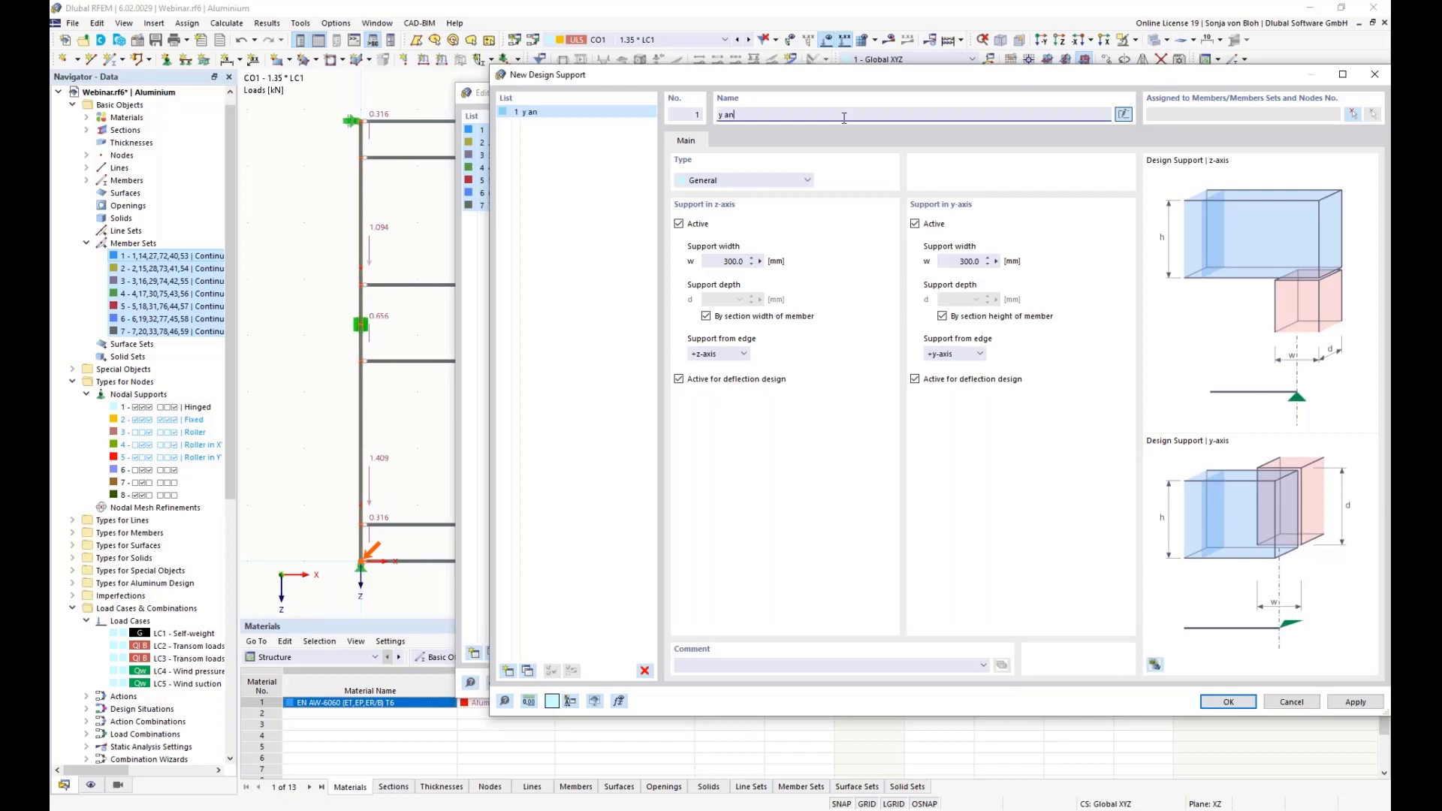
pyautogui.write('d z')
pyautogui.click(1229, 702)
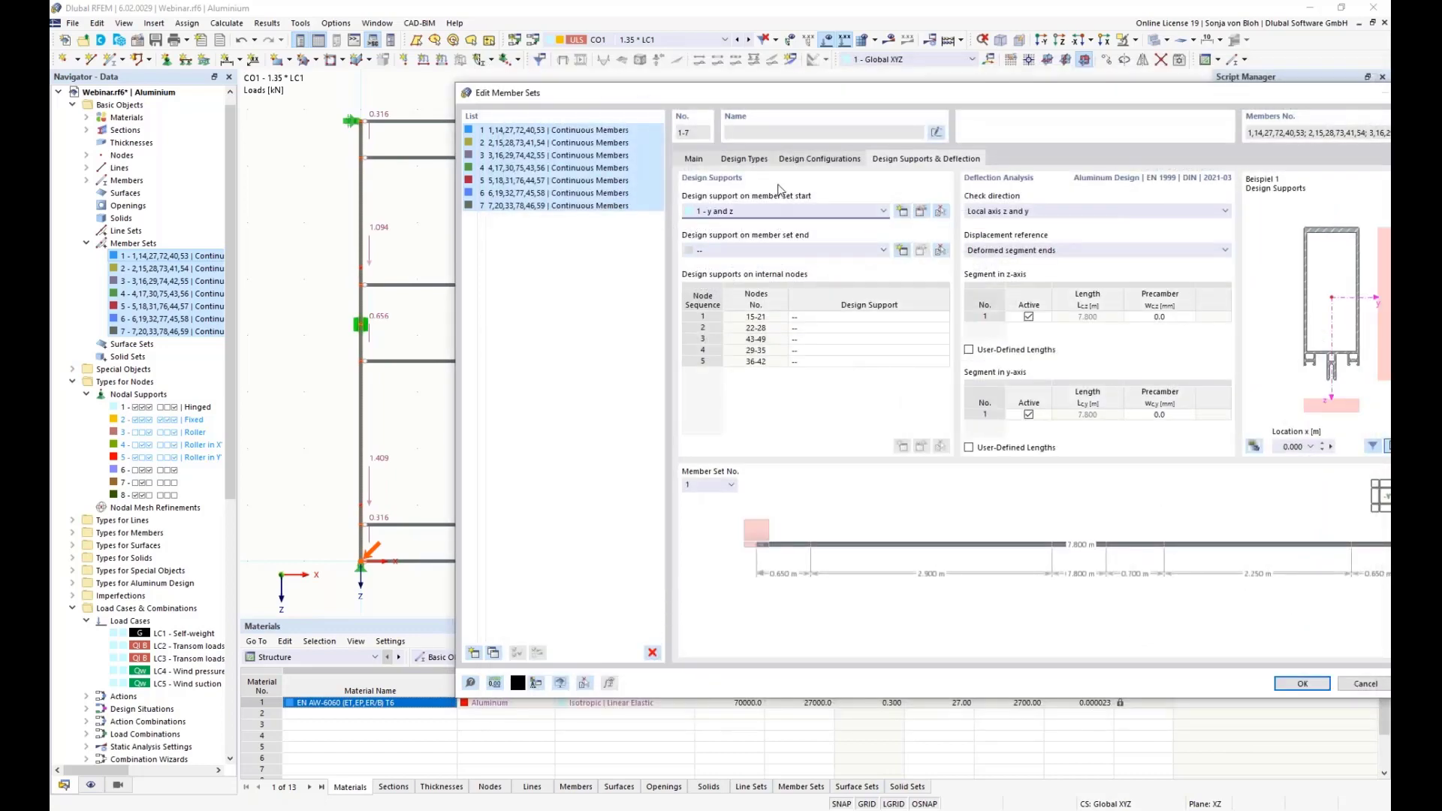
pyautogui.click(884, 251)
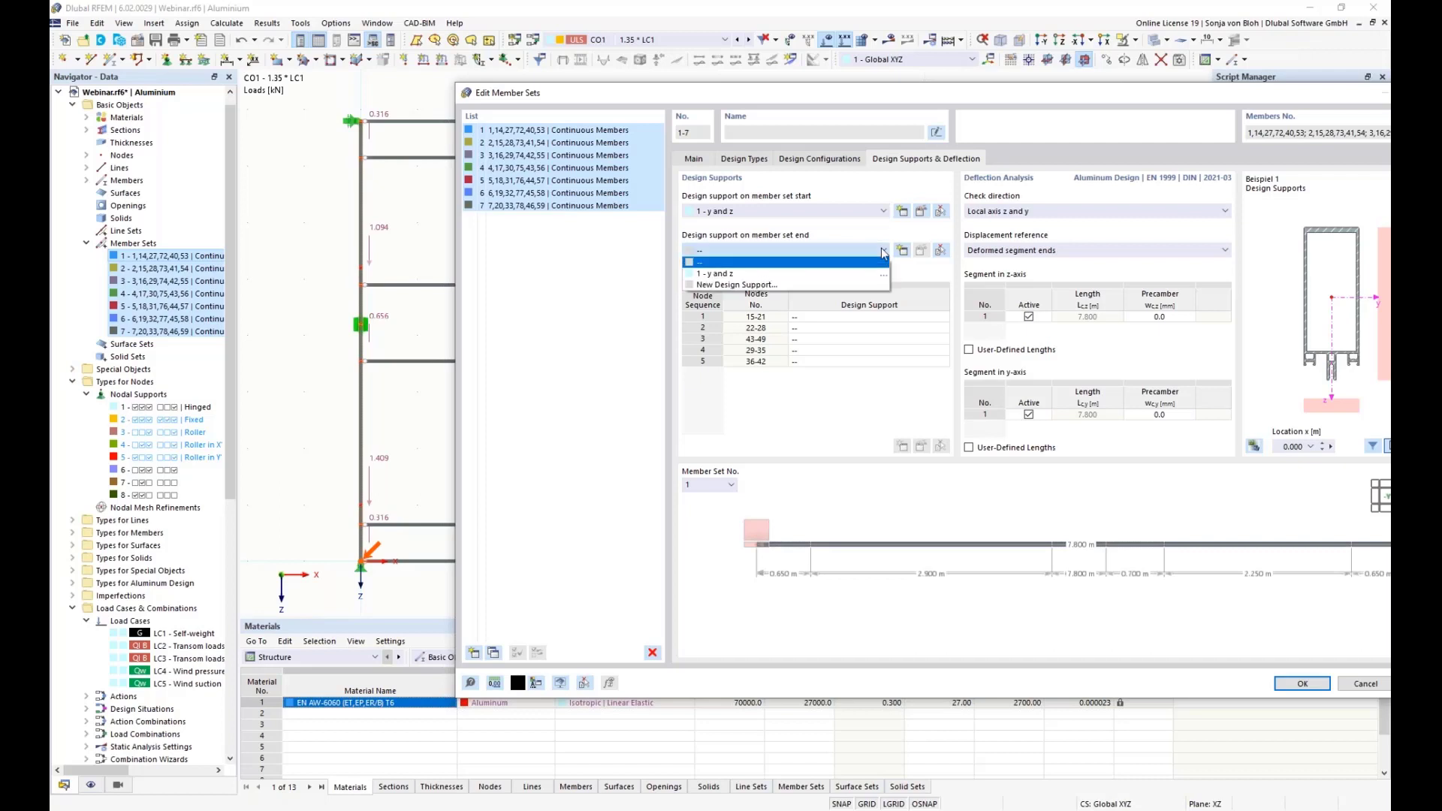
pyautogui.click(852, 273)
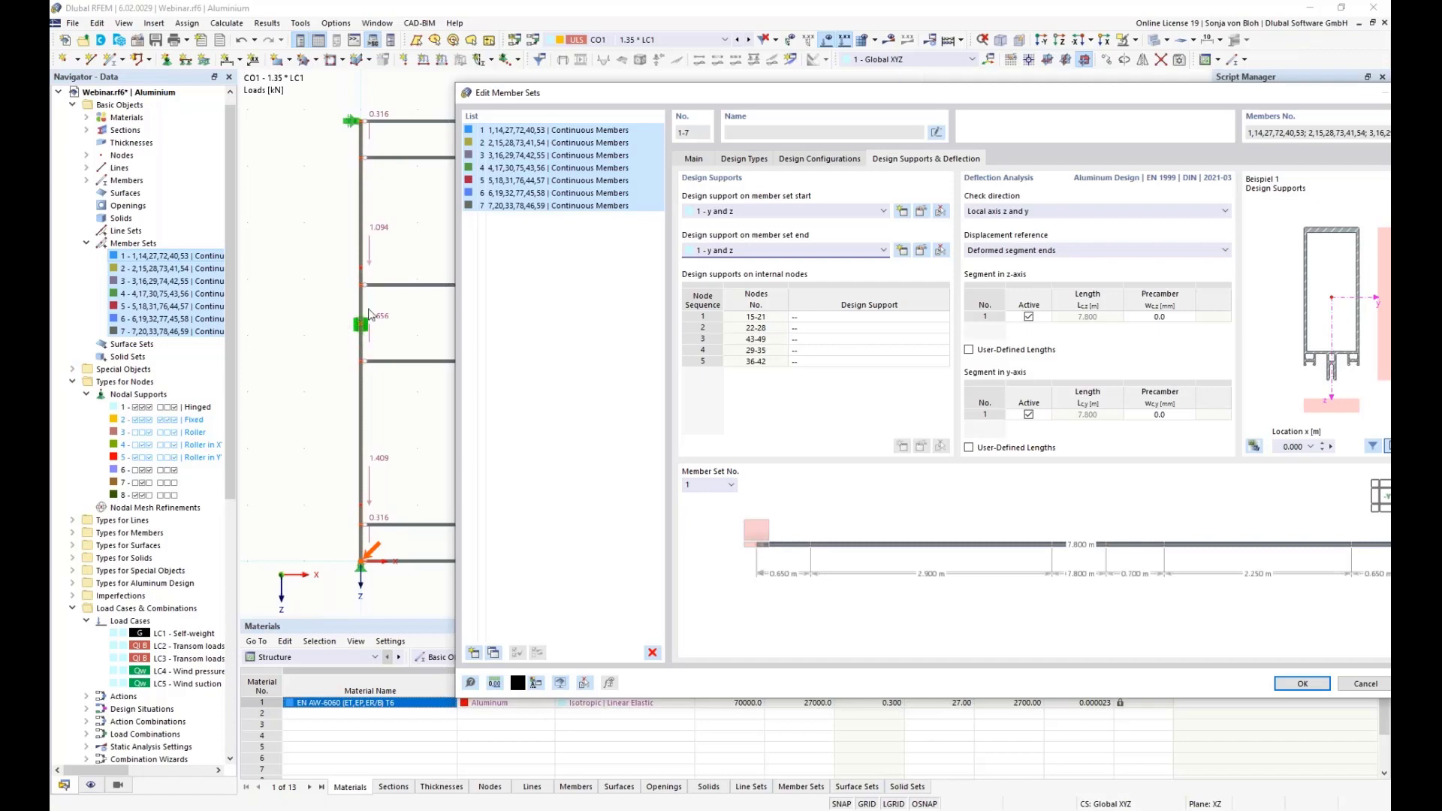
# Step: Create a General design support named z, active only in the z-axis, and assign it to internal nodes 43-49 of the member sets
pyautogui.click(832, 347)
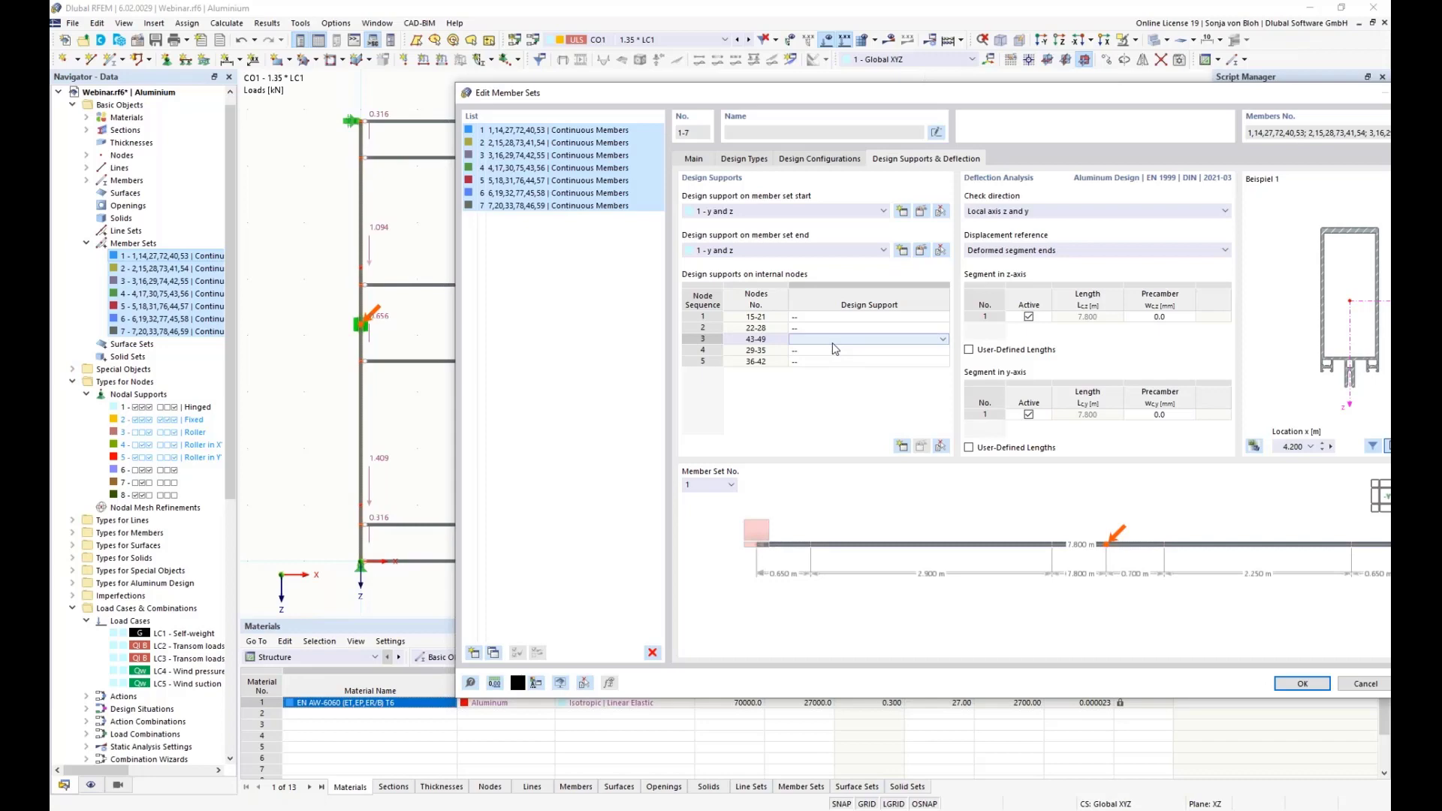
pyautogui.click(943, 341)
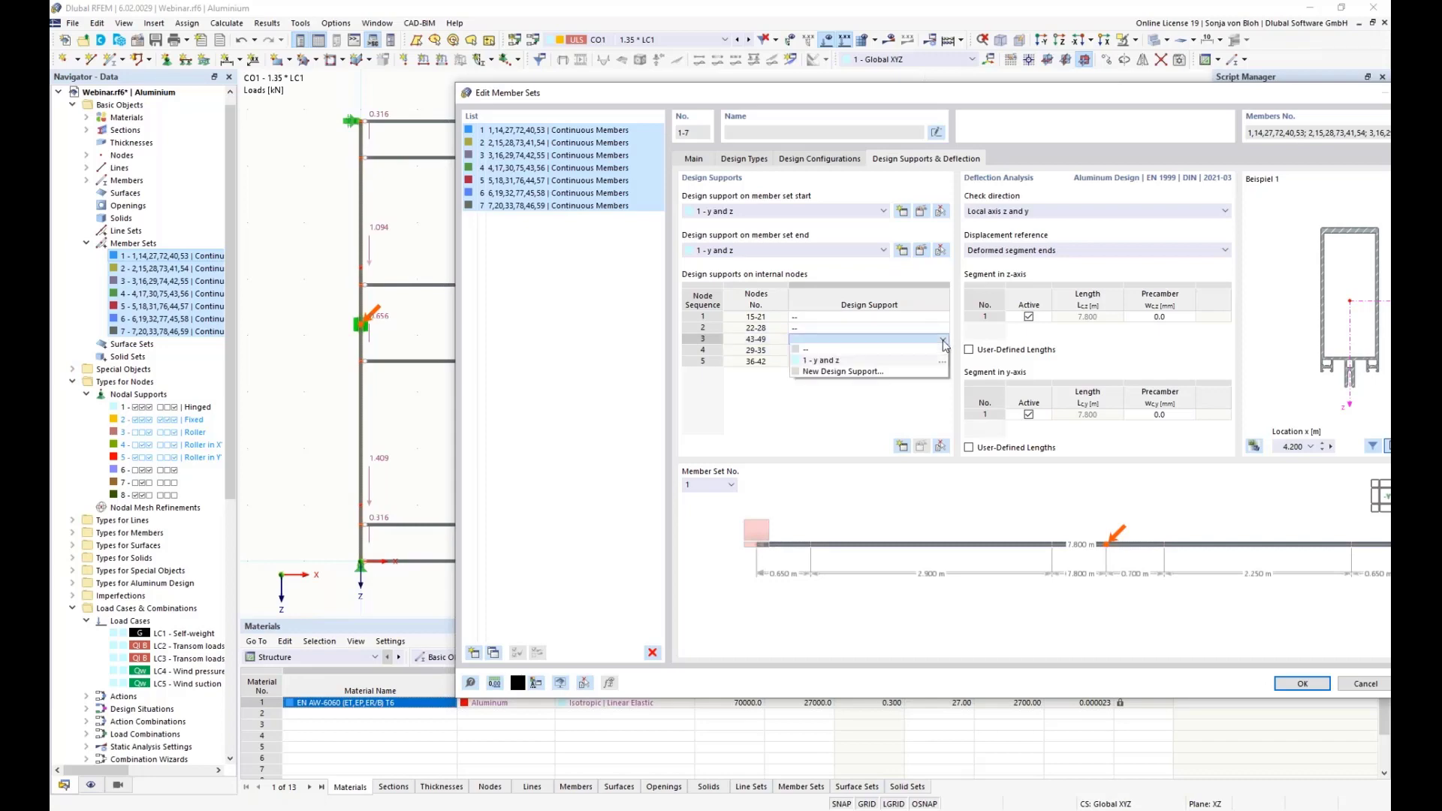
pyautogui.click(876, 373)
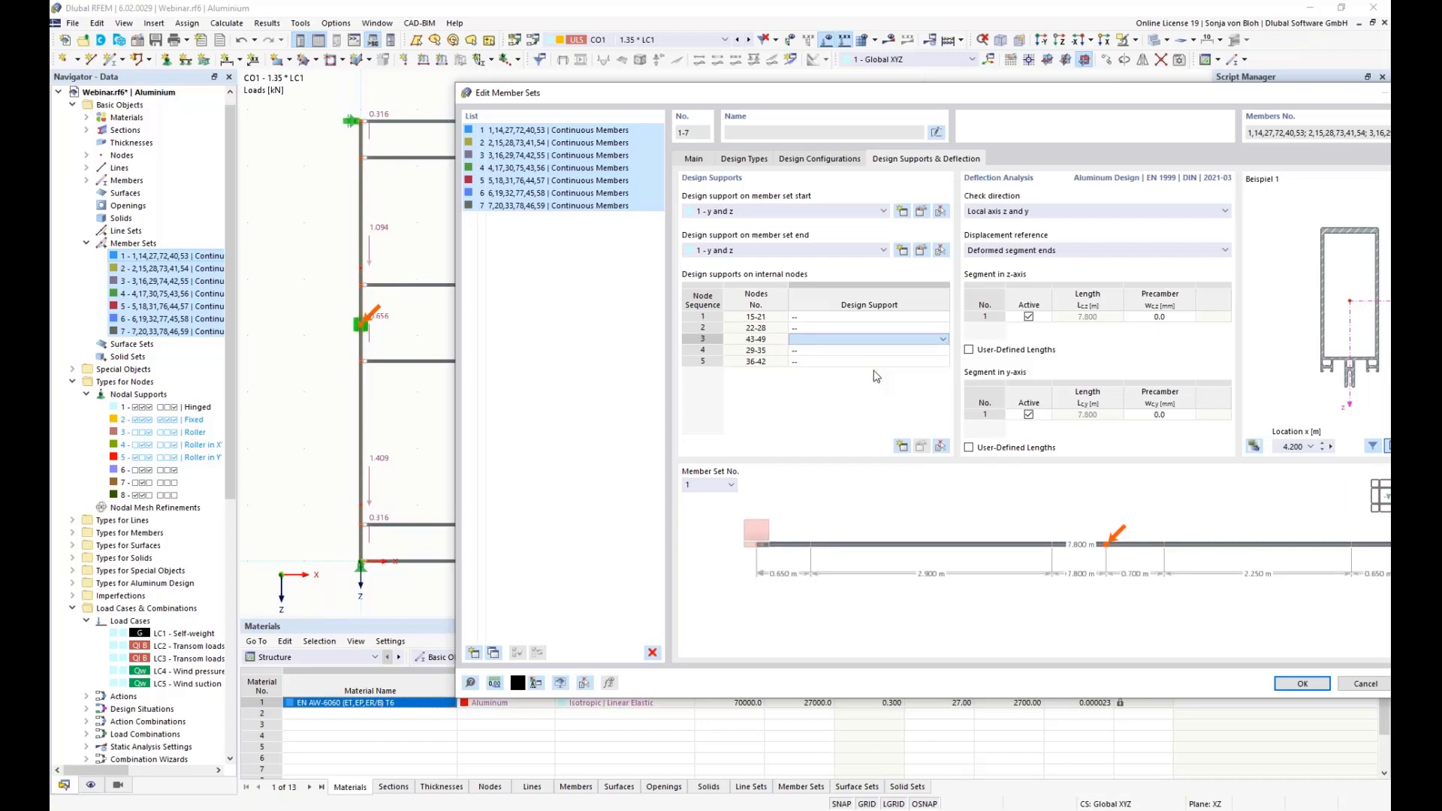
pyautogui.click(1123, 114)
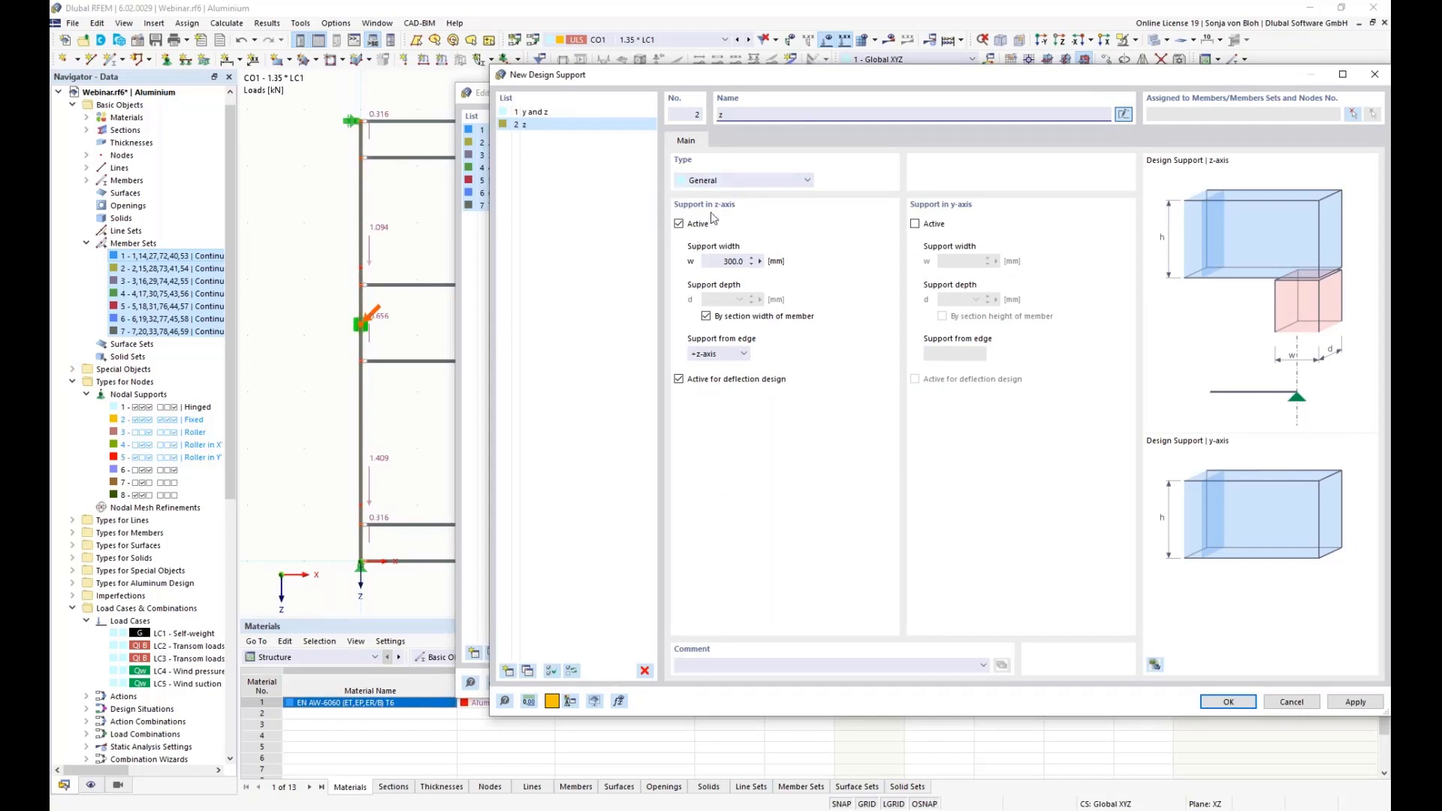
pyautogui.moveTo(782, 74); pyautogui.dragTo(731, 84)
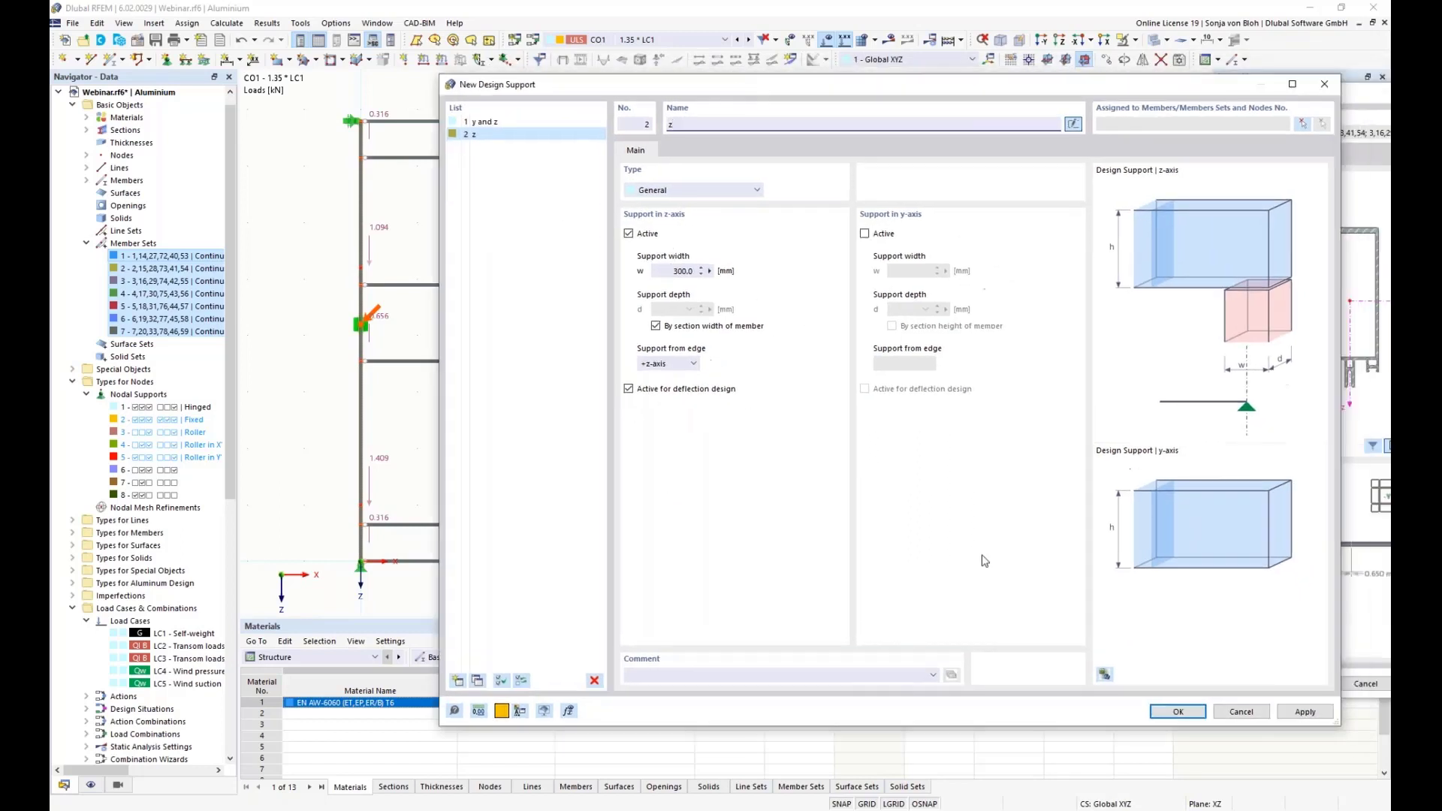
pyautogui.click(1181, 712)
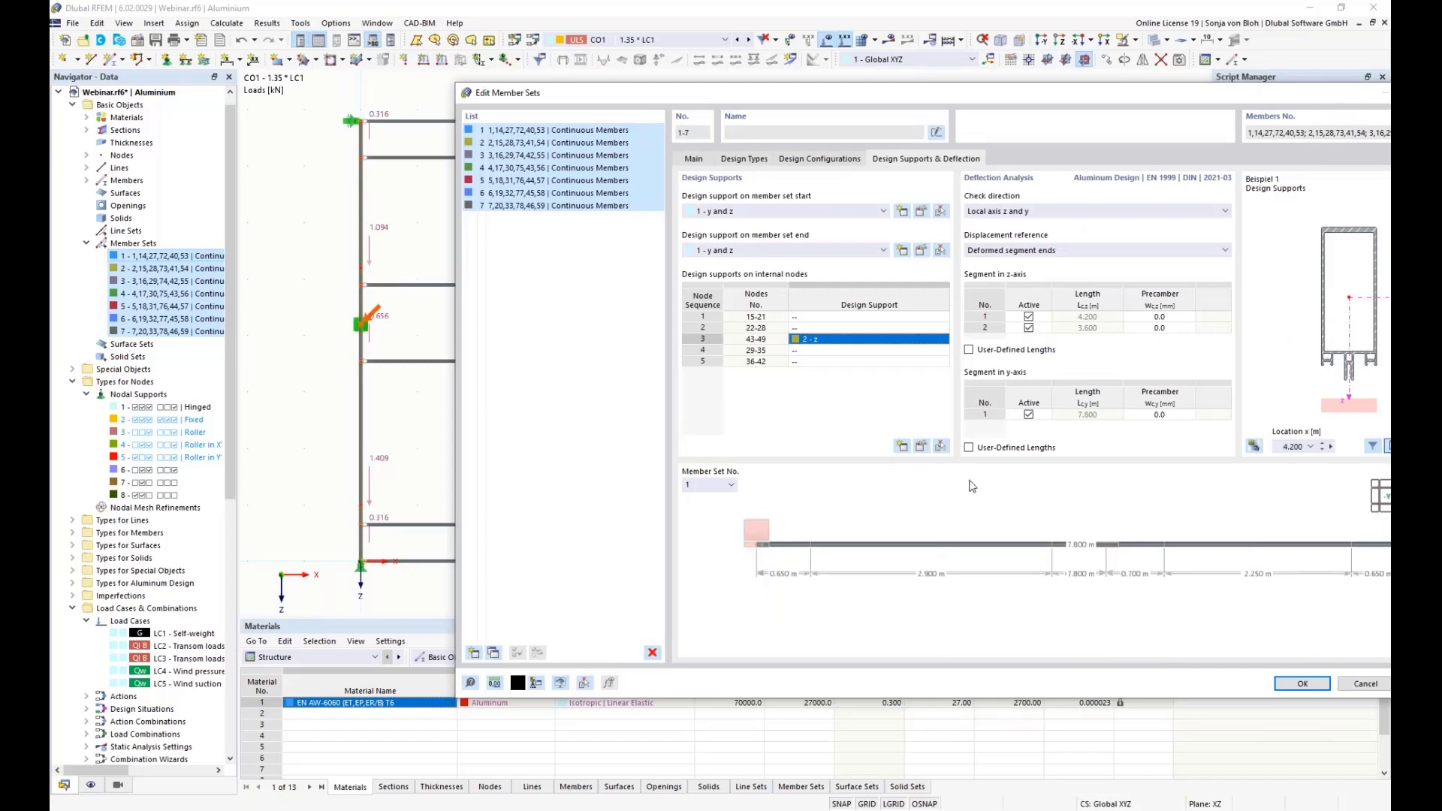
# Step: Limit the member sets' deflection check direction to Local axis z and apply the member set changes
pyautogui.click(1148, 211)
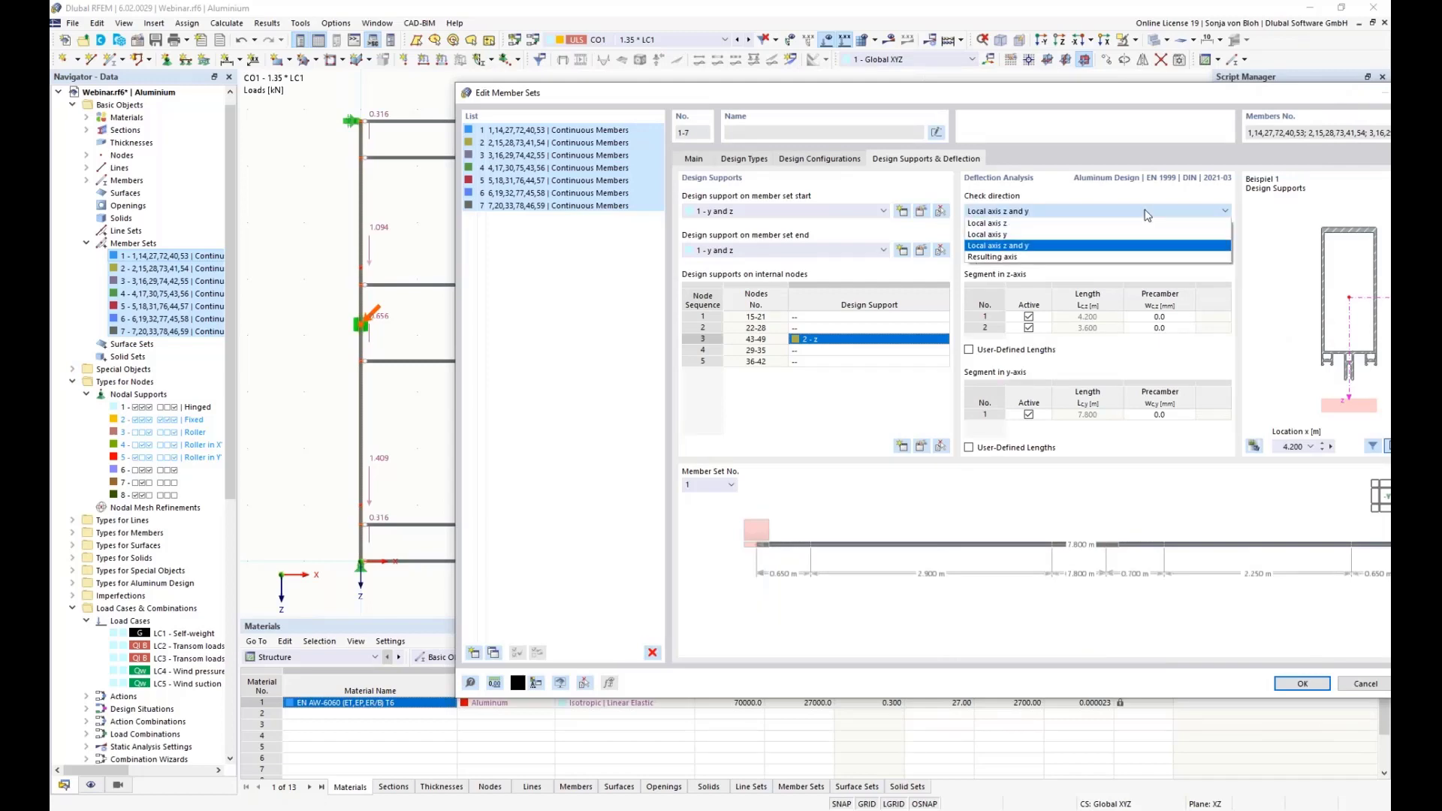
pyautogui.click(1125, 223)
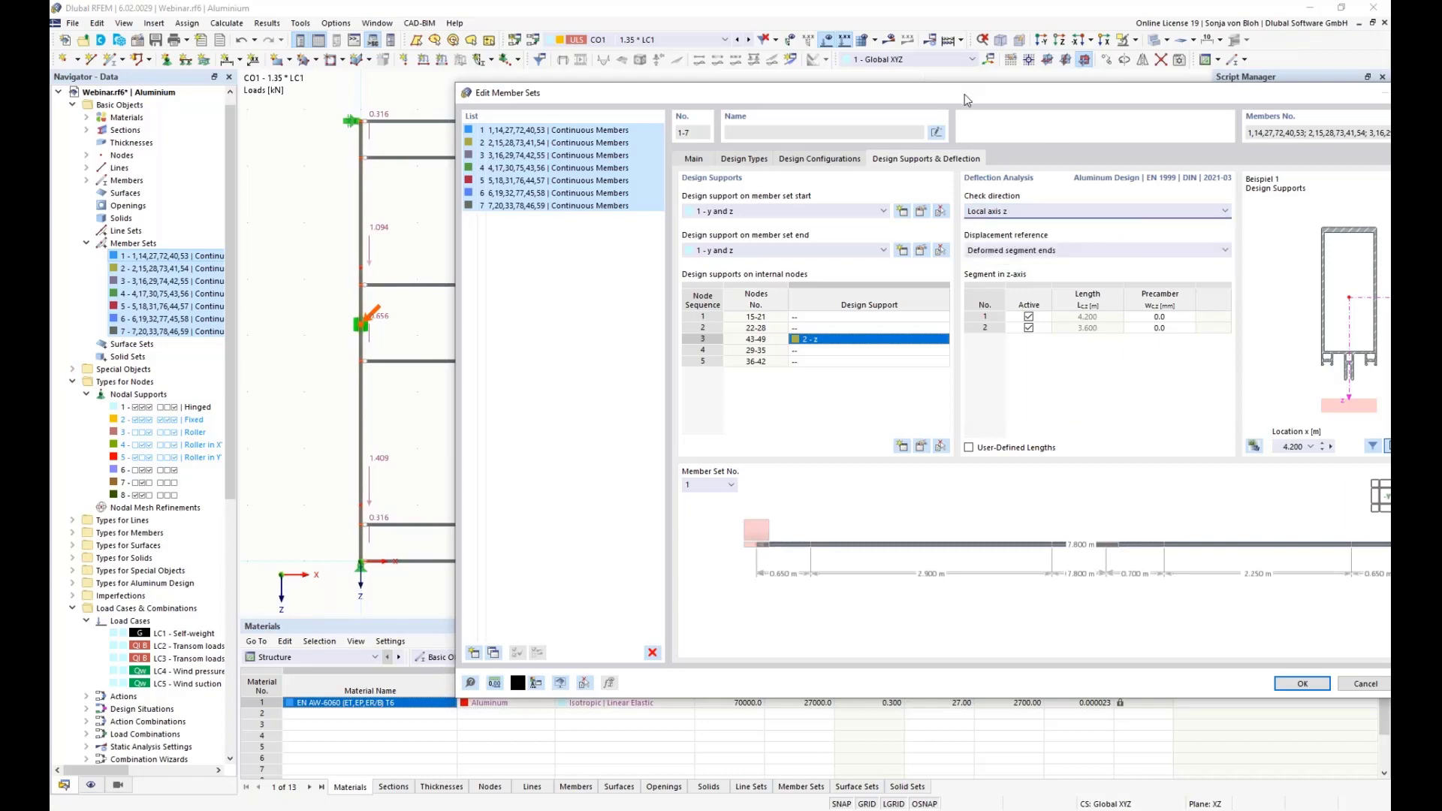
pyautogui.moveTo(965, 93); pyautogui.dragTo(830, 68)
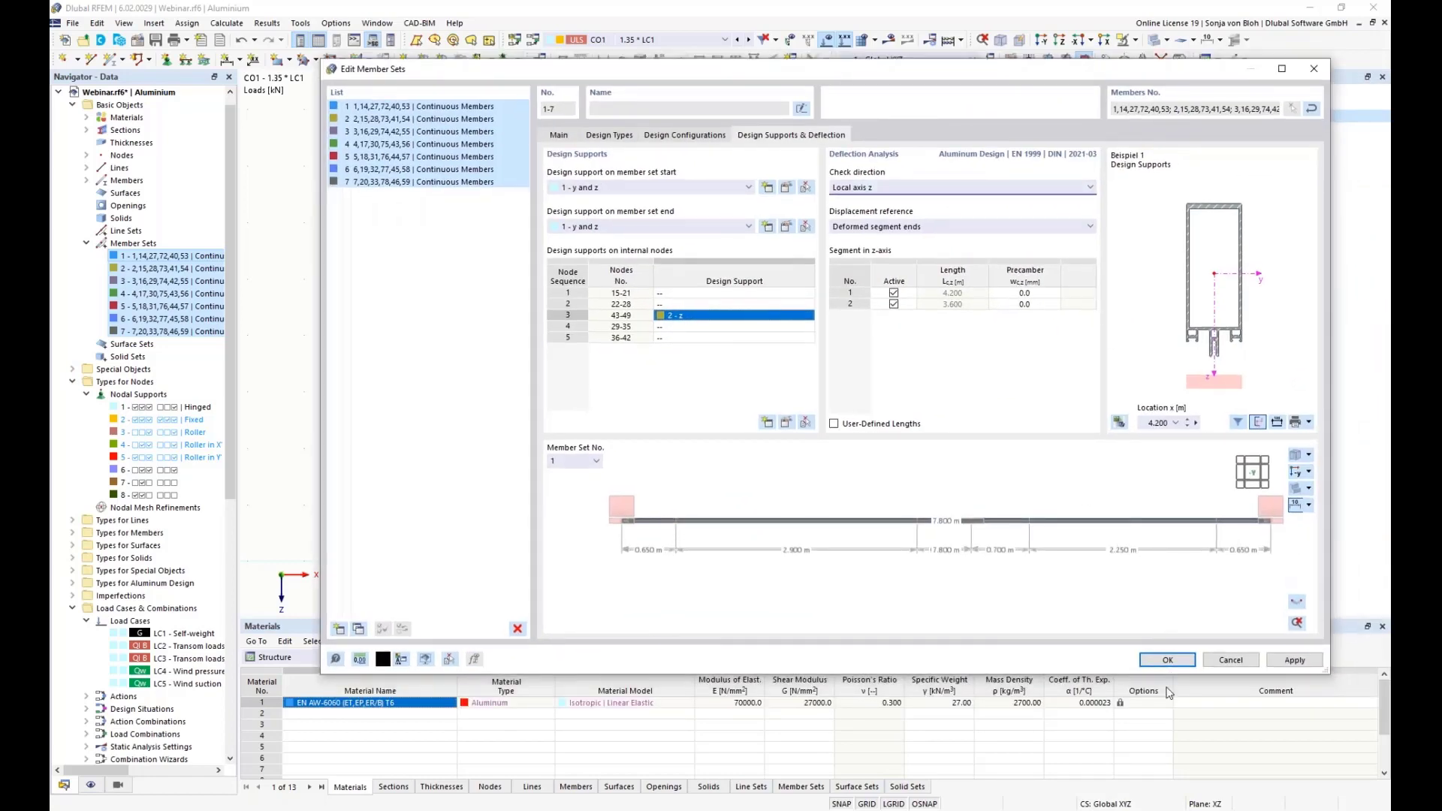
pyautogui.click(1170, 660)
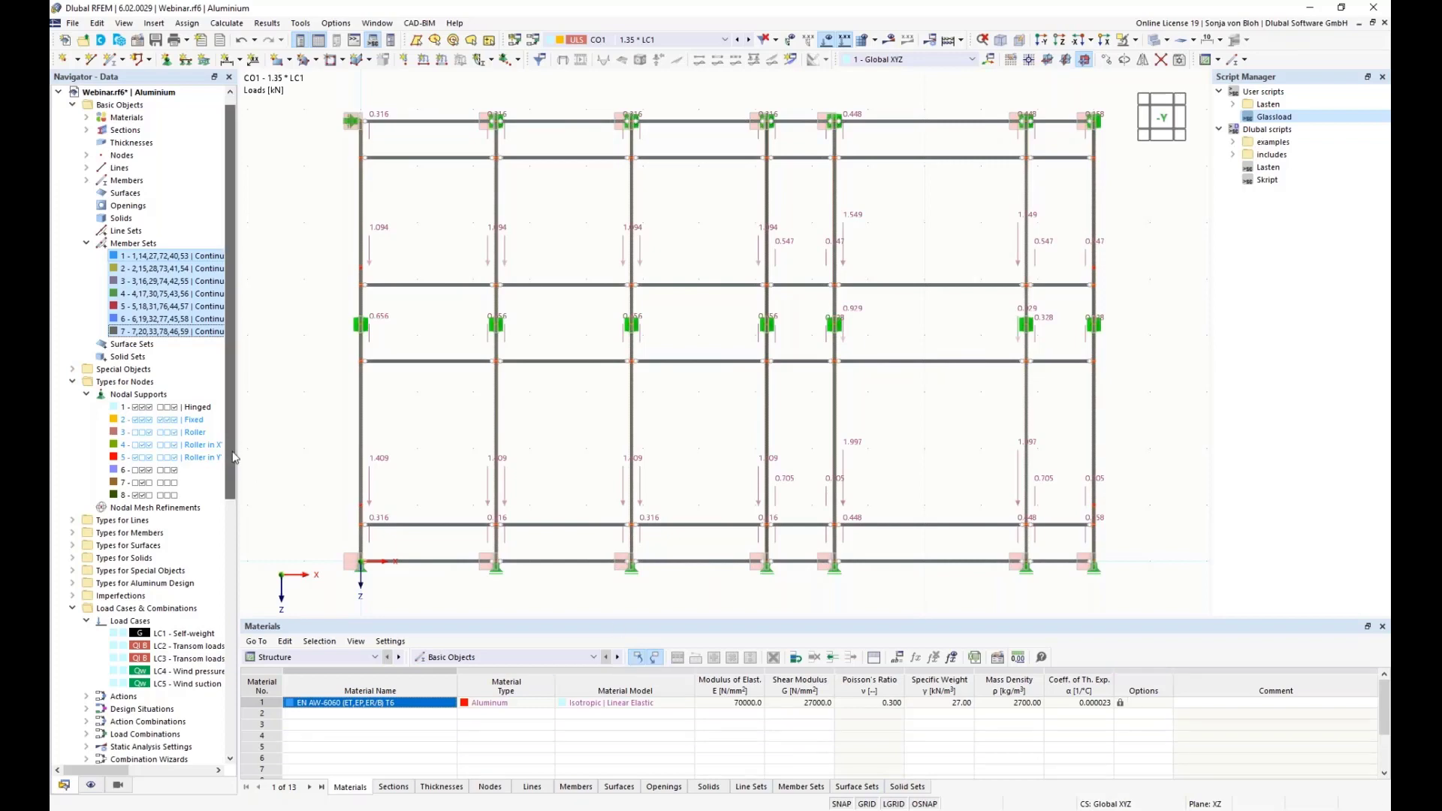
# Step: Start a new object selection for members only and name it Beams with L <= 3000 mm
pyautogui.moveTo(233, 457); pyautogui.dragTo(224, 708)
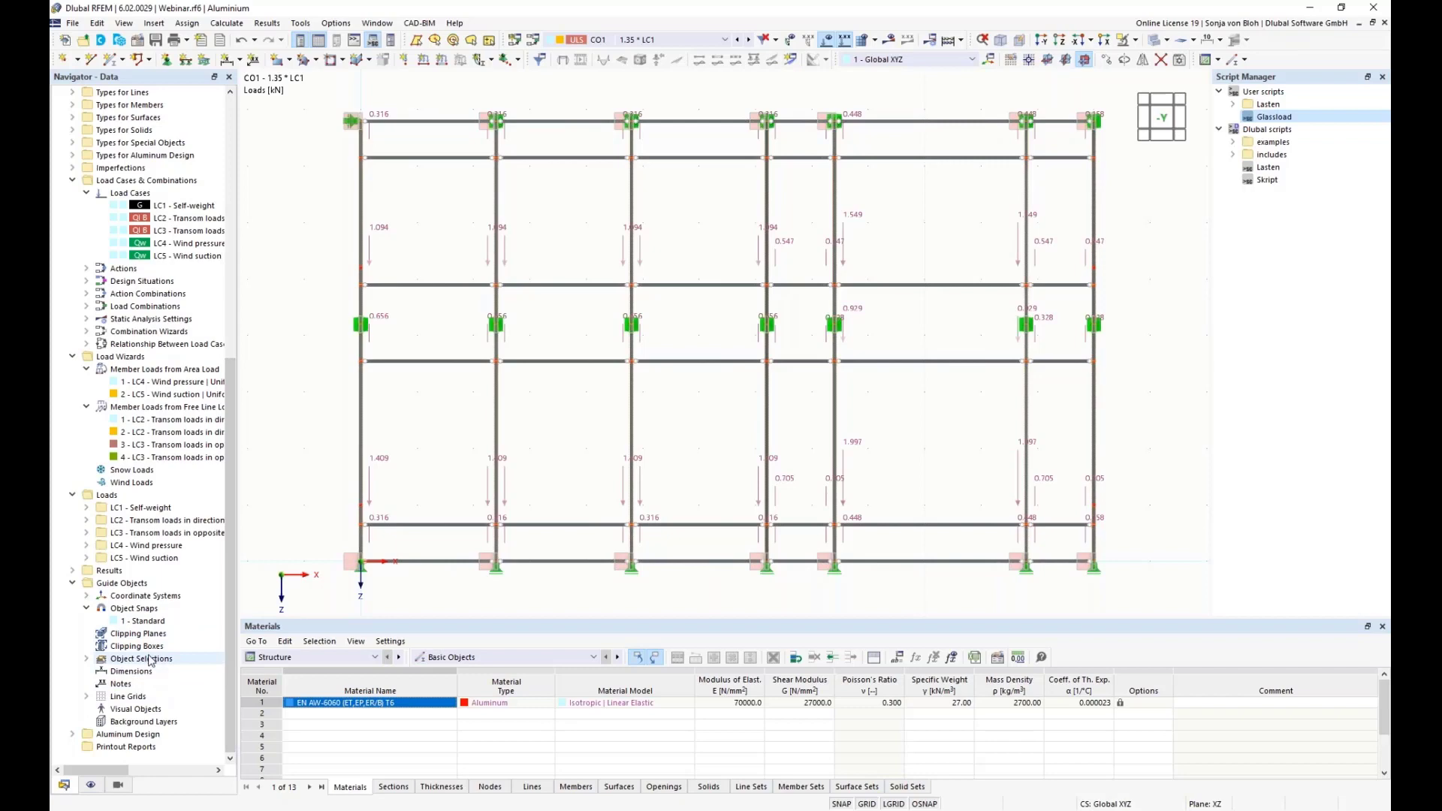
pyautogui.rightClick(150, 659)
pyautogui.click(218, 669)
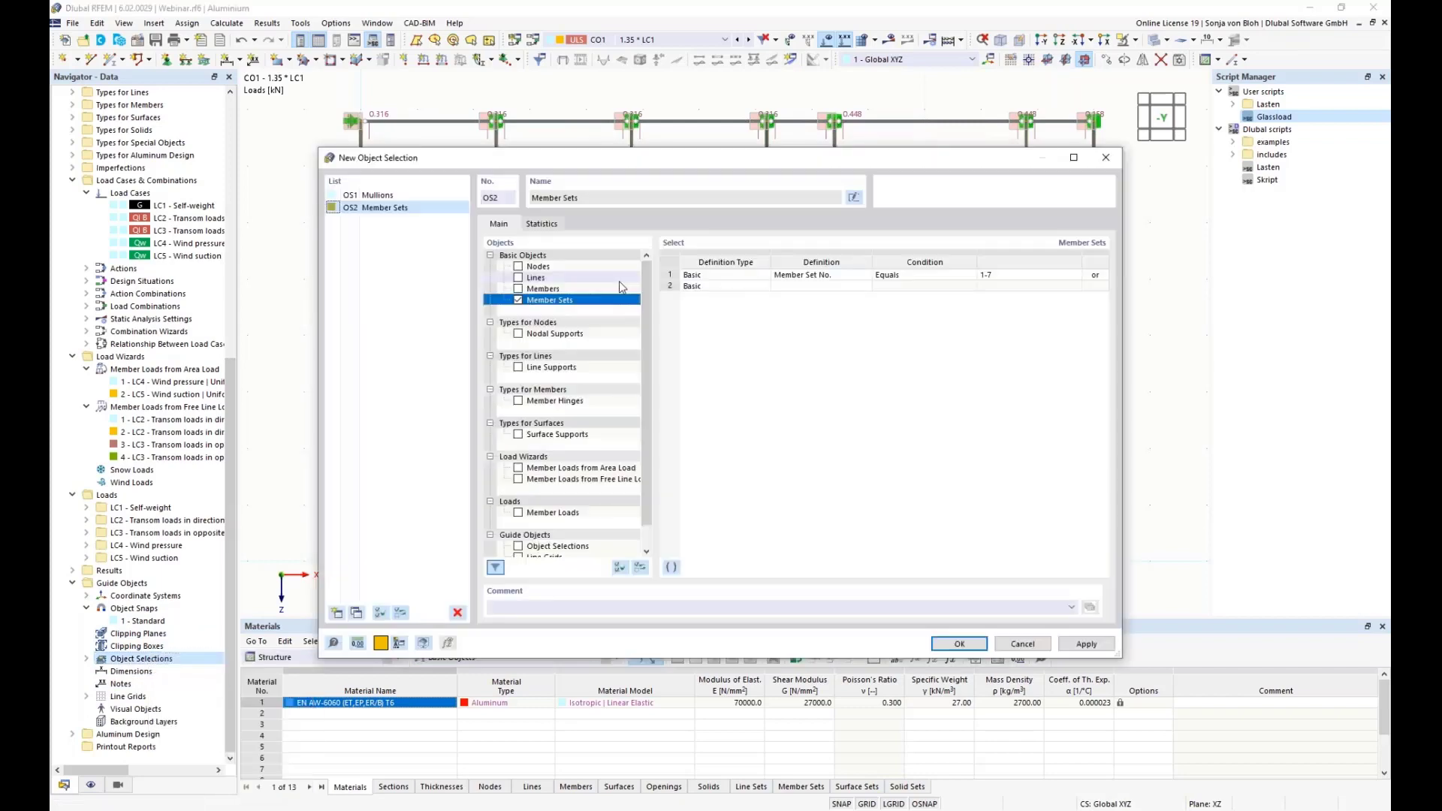
pyautogui.click(519, 300)
pyautogui.click(518, 290)
pyautogui.click(518, 289)
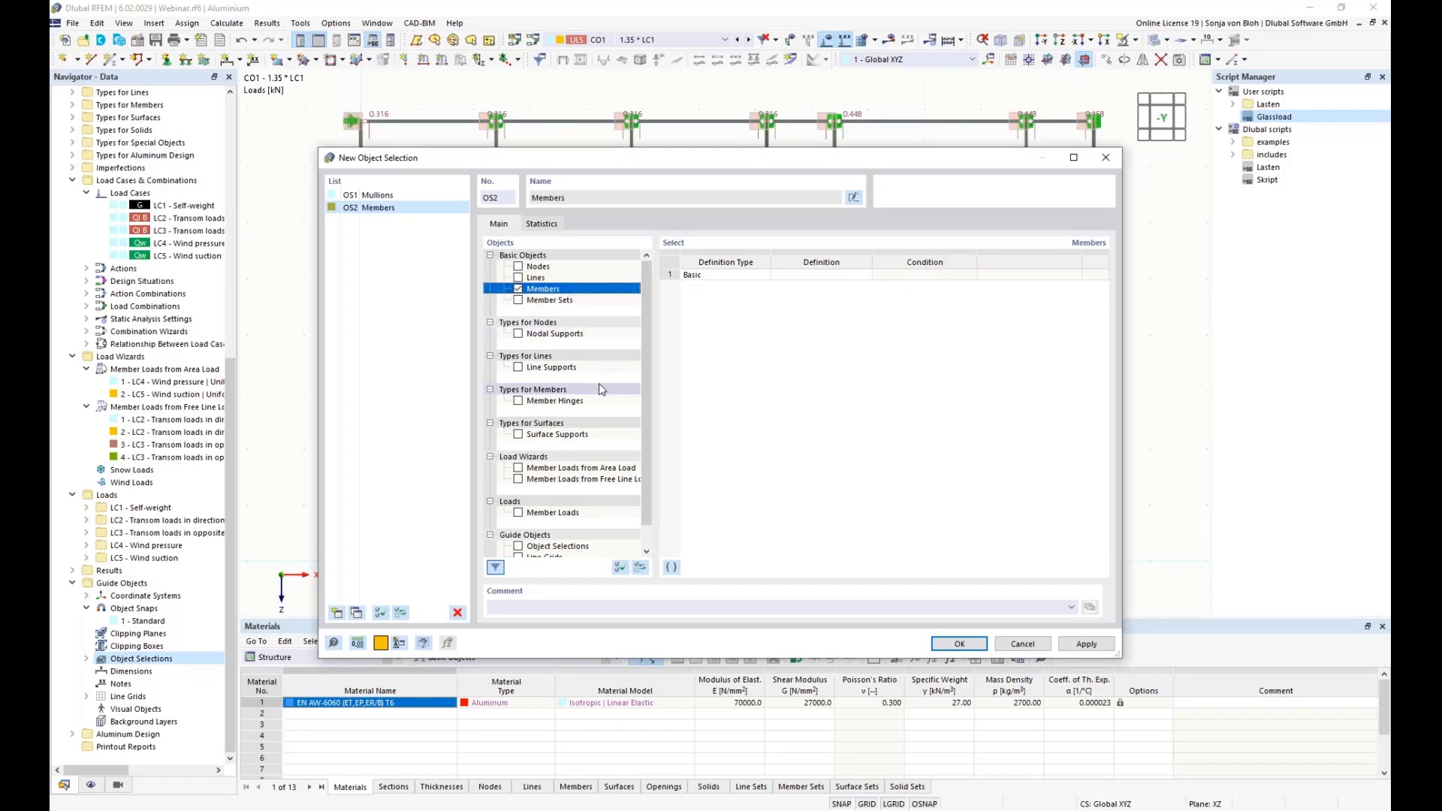
pyautogui.click(855, 197)
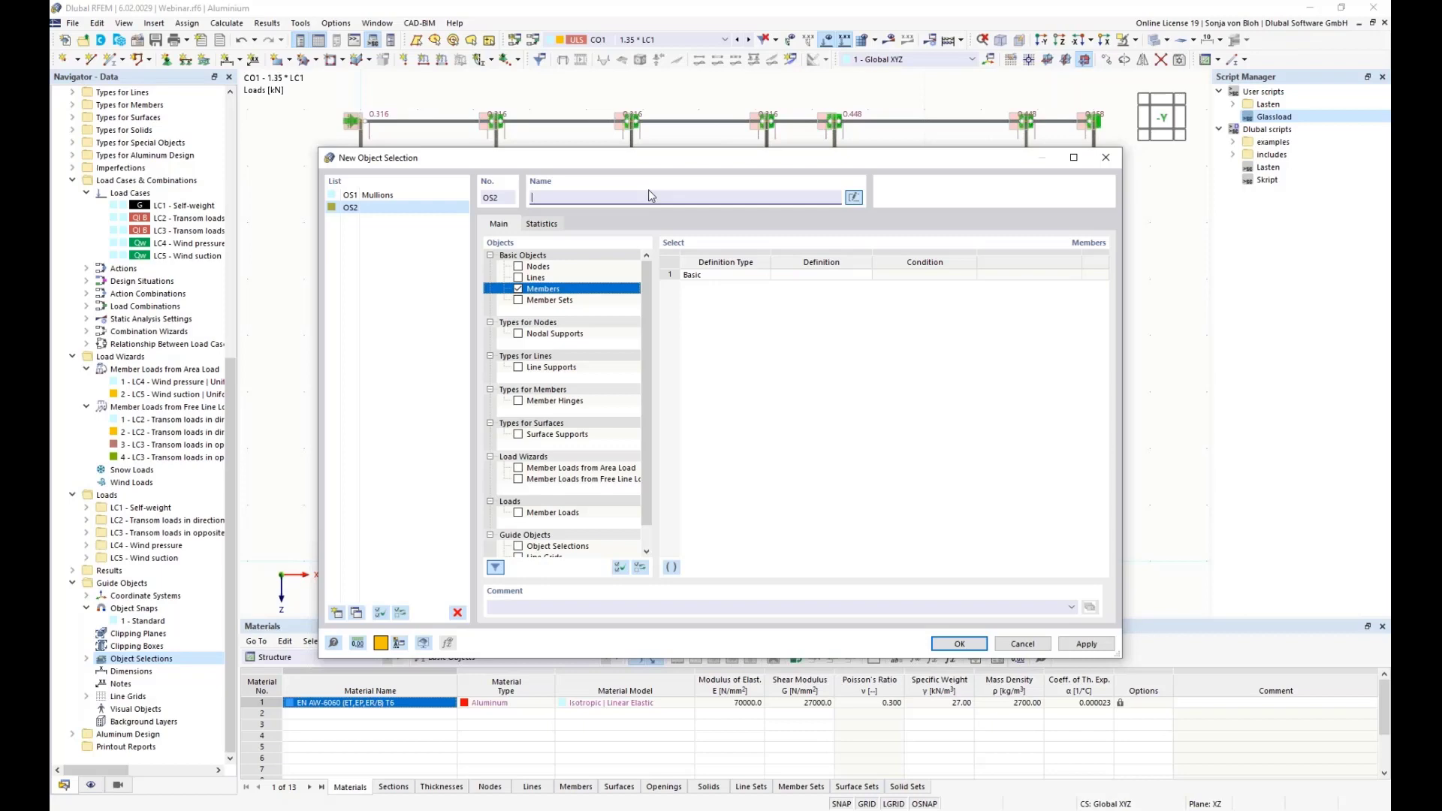
pyautogui.write('Beams with L <= 3000 mm')
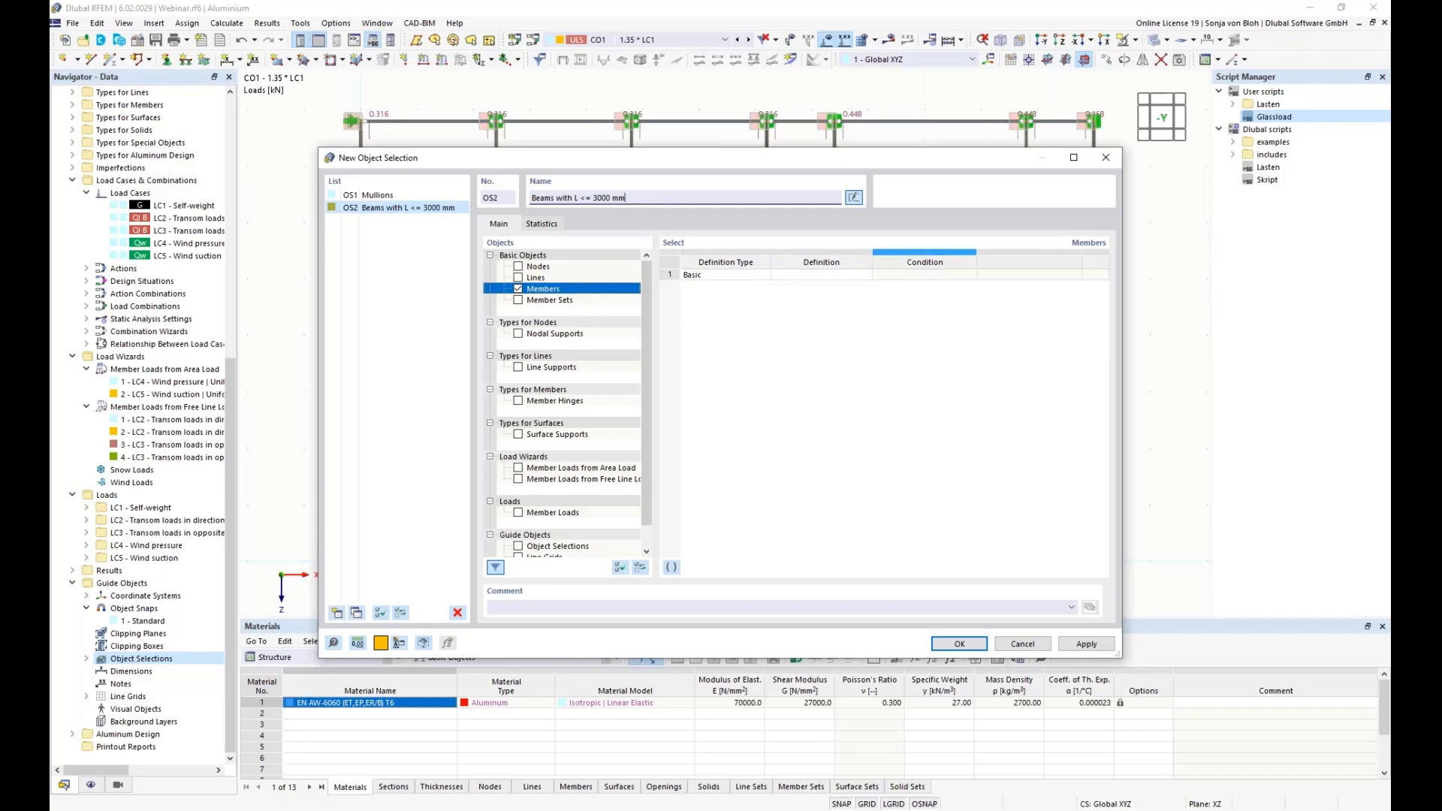
# Step: Add a Parallel to member criterion to the object selection, referencing the lowest horizontal beam in the first bay
pyautogui.click(820, 277)
pyautogui.click(865, 275)
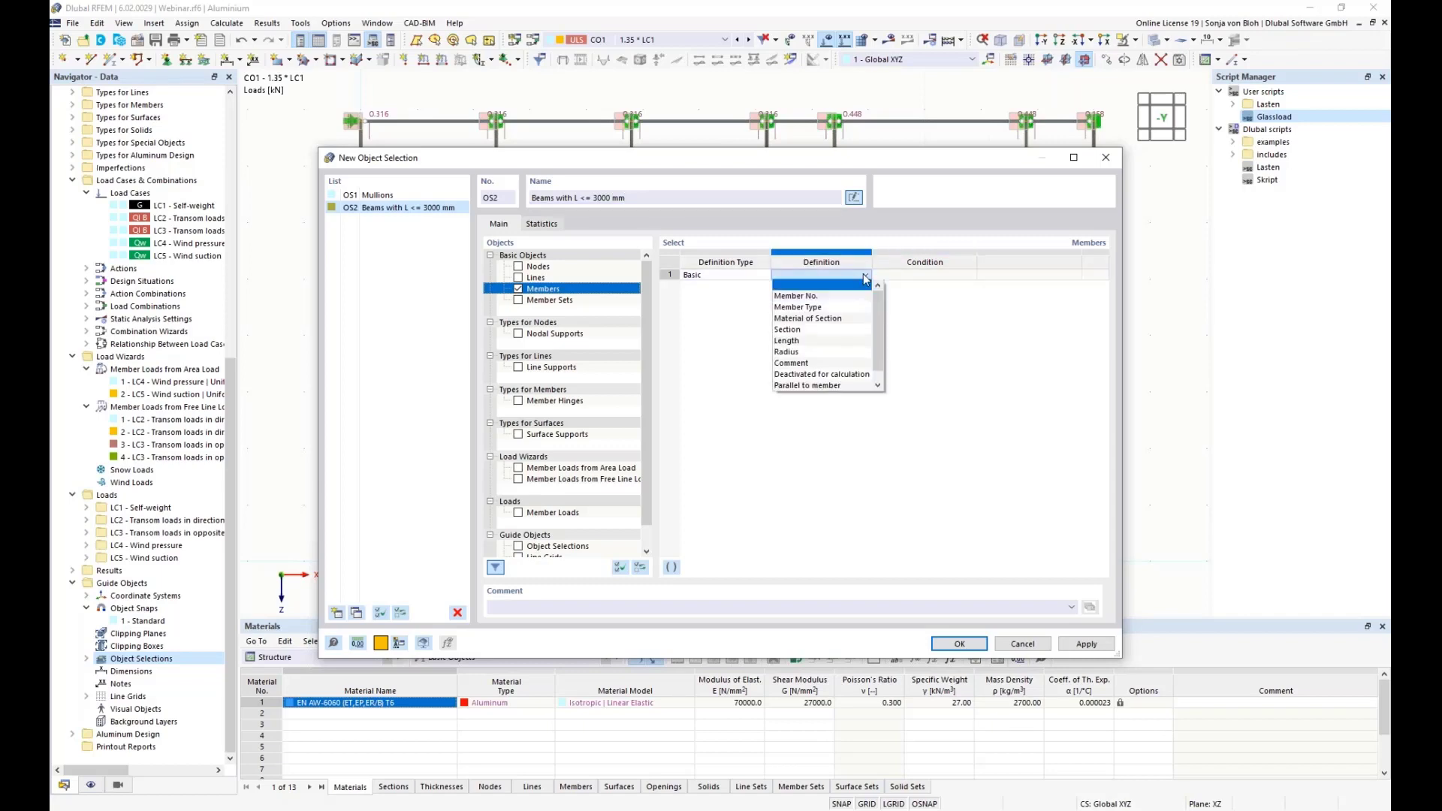
pyautogui.click(835, 388)
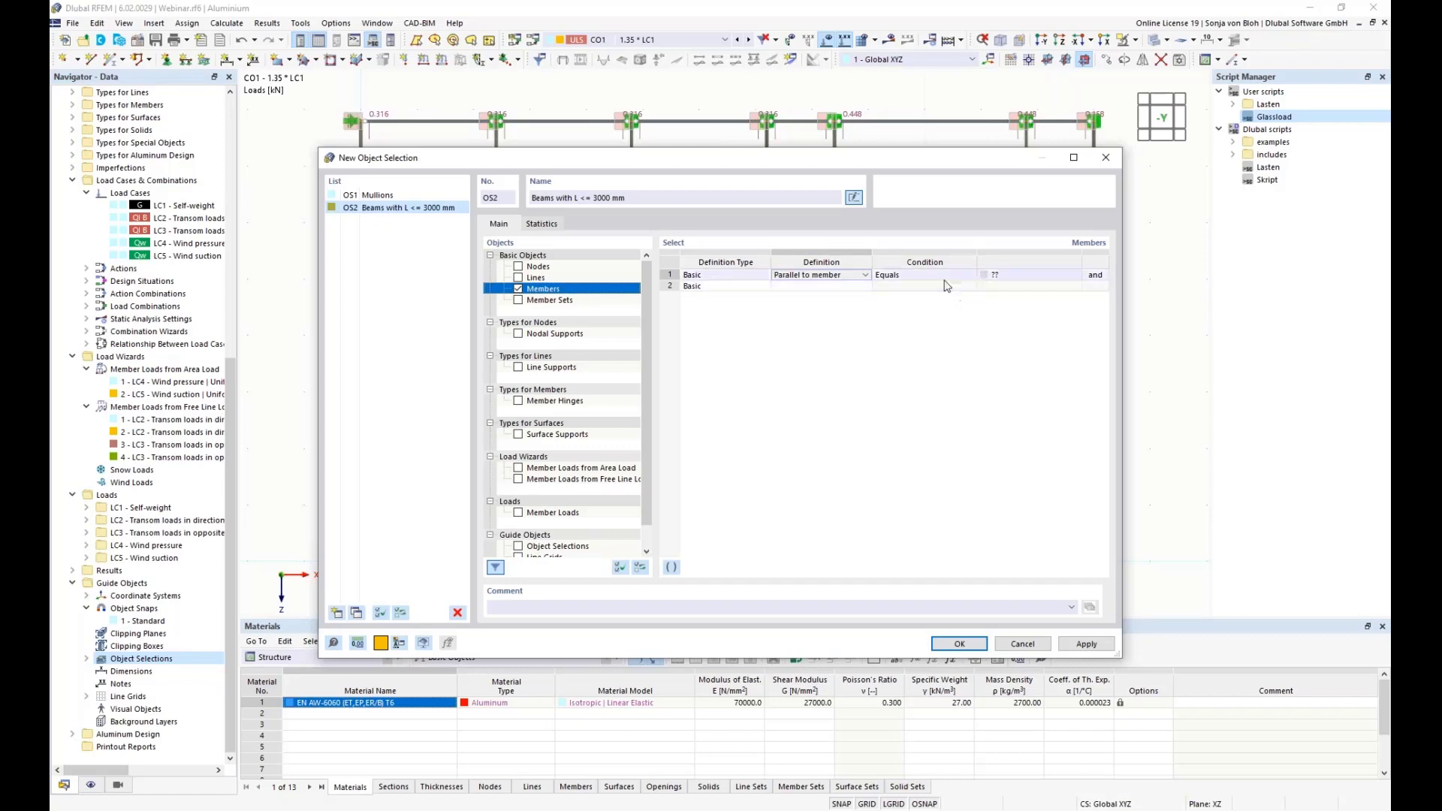
pyautogui.click(993, 275)
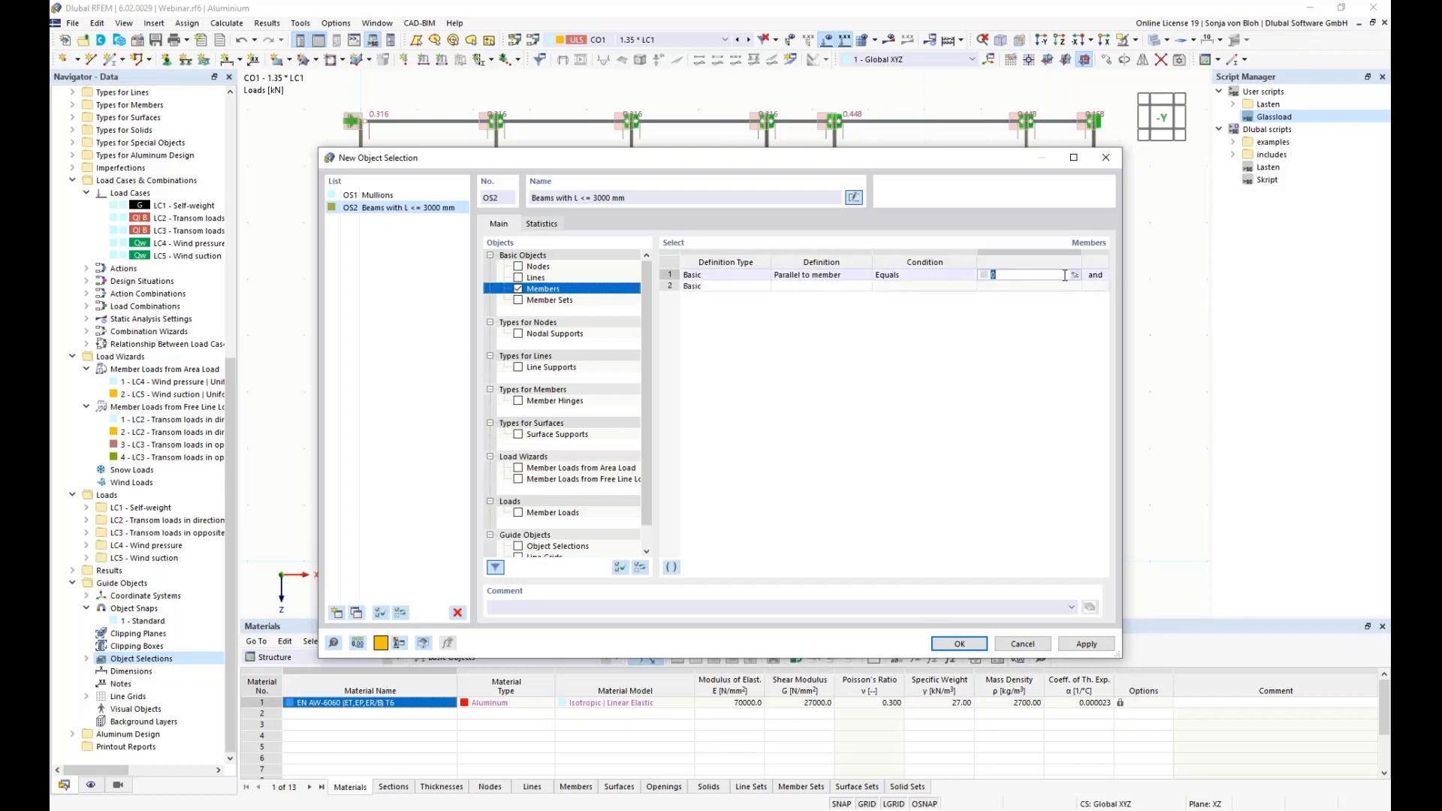
pyautogui.click(1077, 276)
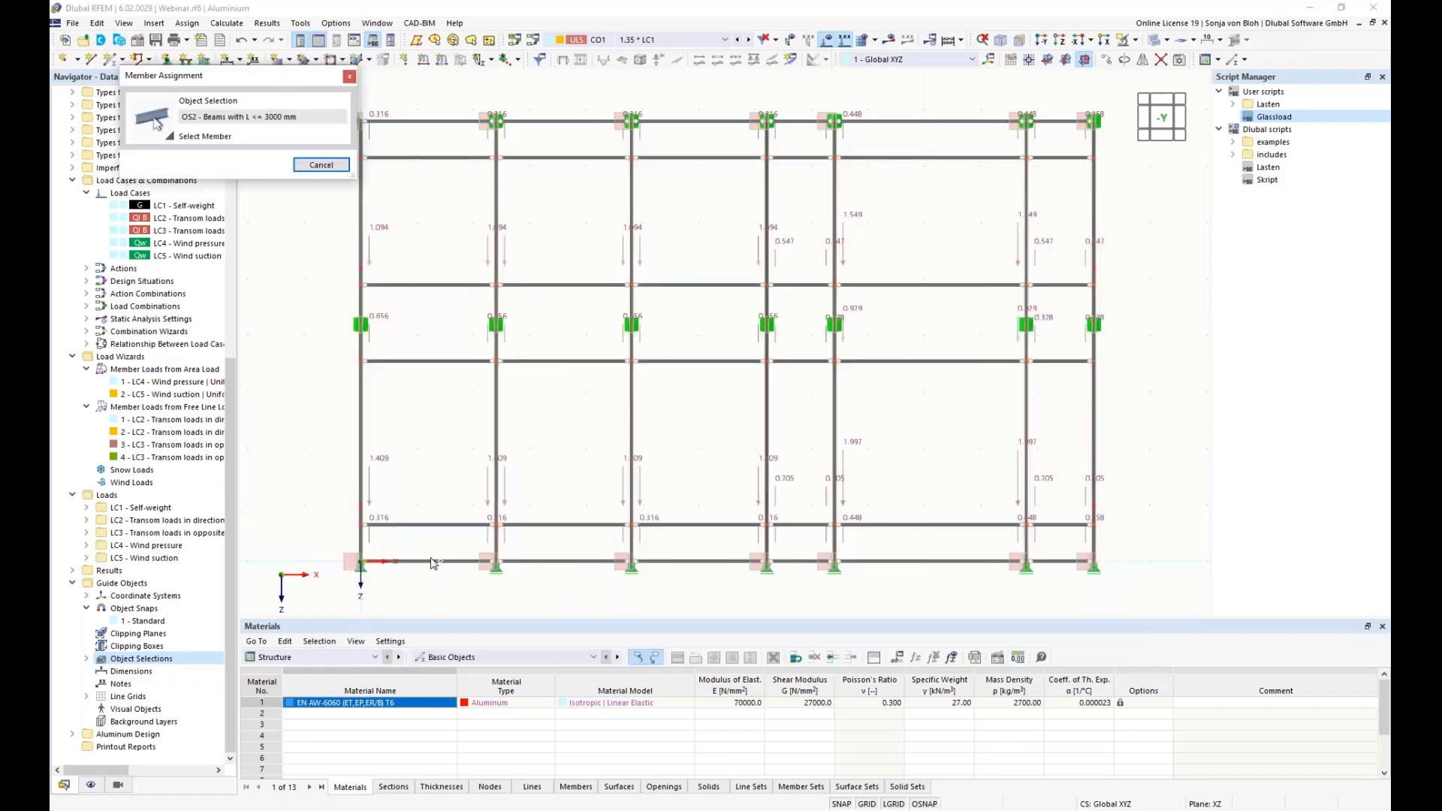
pyautogui.click(430, 561)
# Step: Add a Length criterion of Is Less Than or Equal To 3 m and save the object selection
pyautogui.click(822, 287)
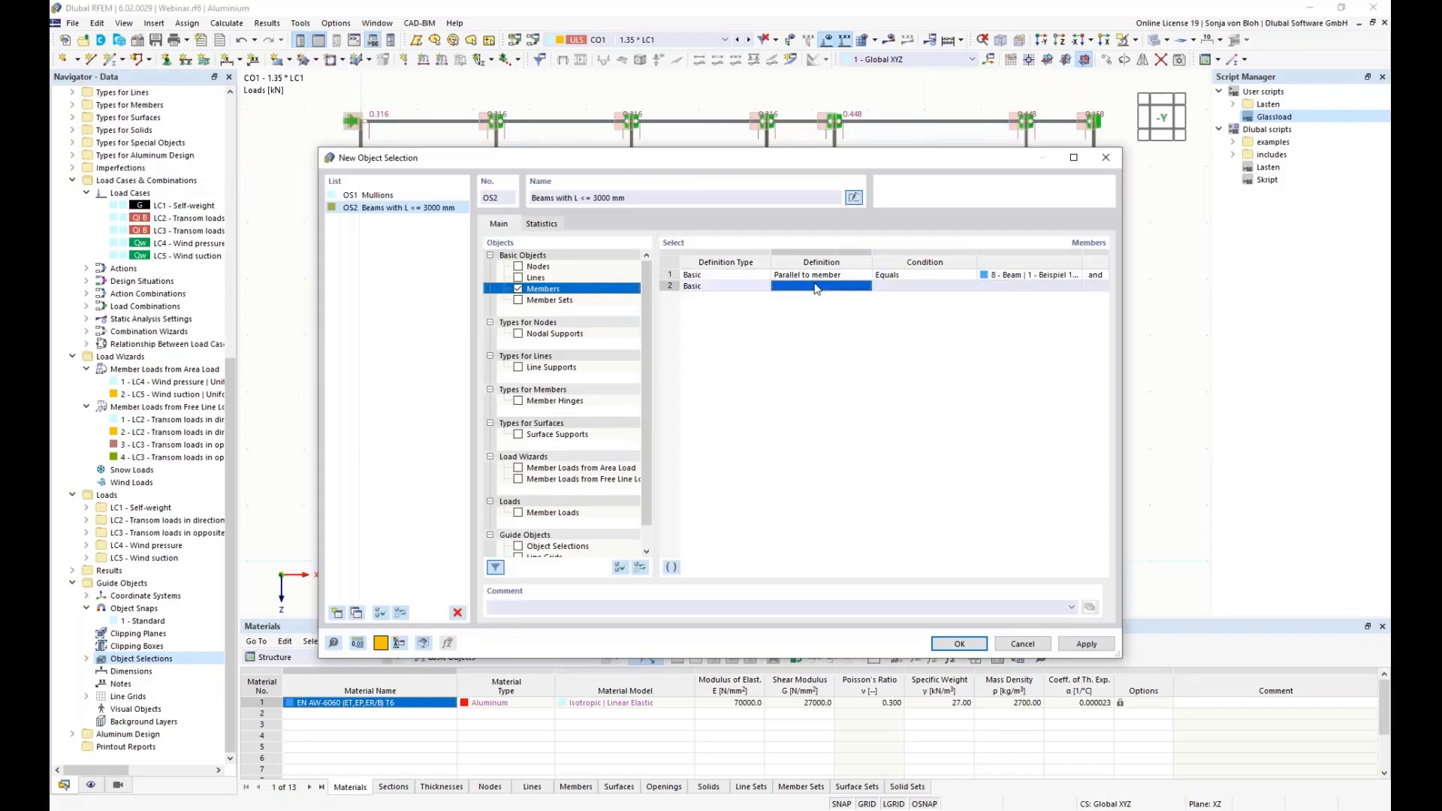
pyautogui.click(866, 289)
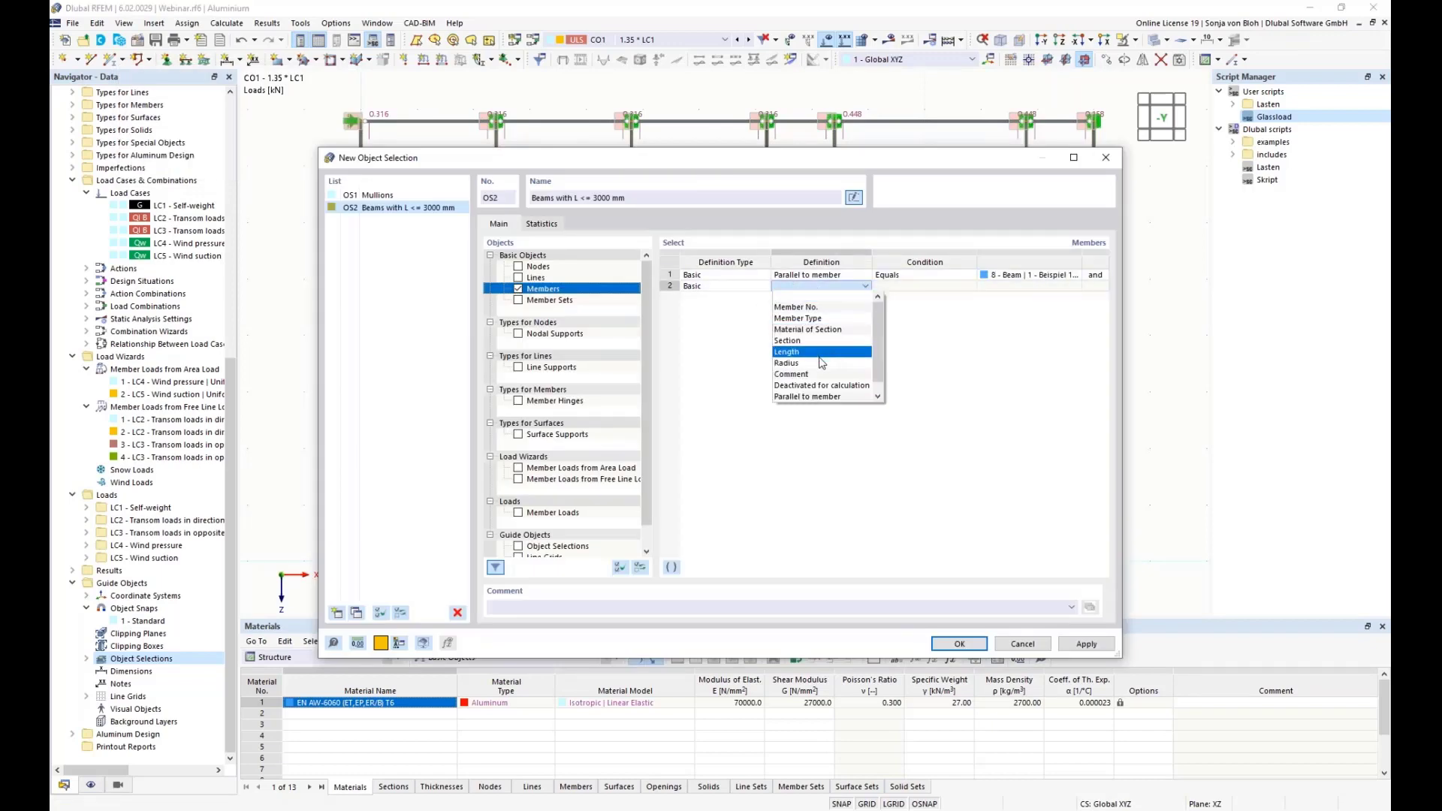
pyautogui.click(797, 351)
pyautogui.click(904, 287)
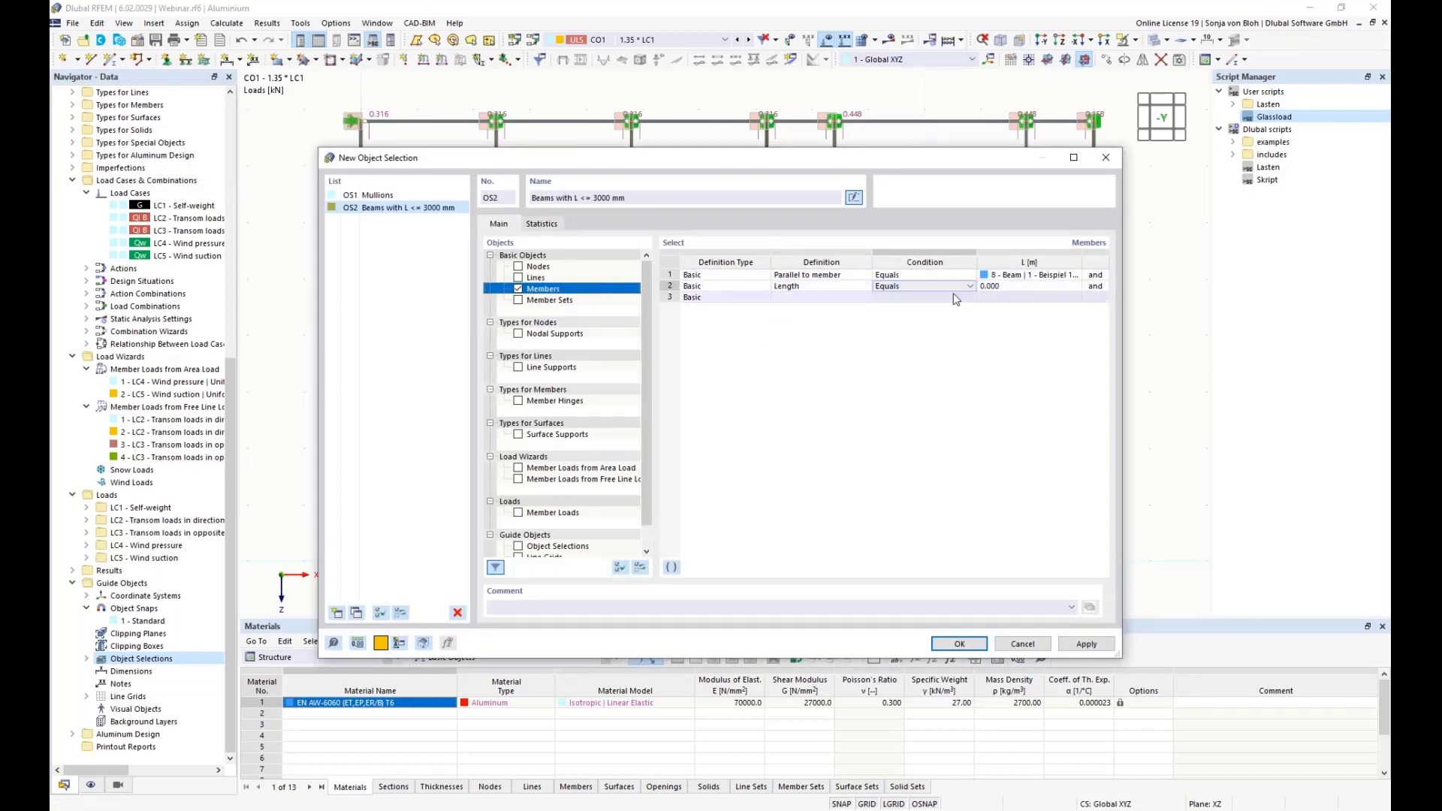
pyautogui.click(971, 286)
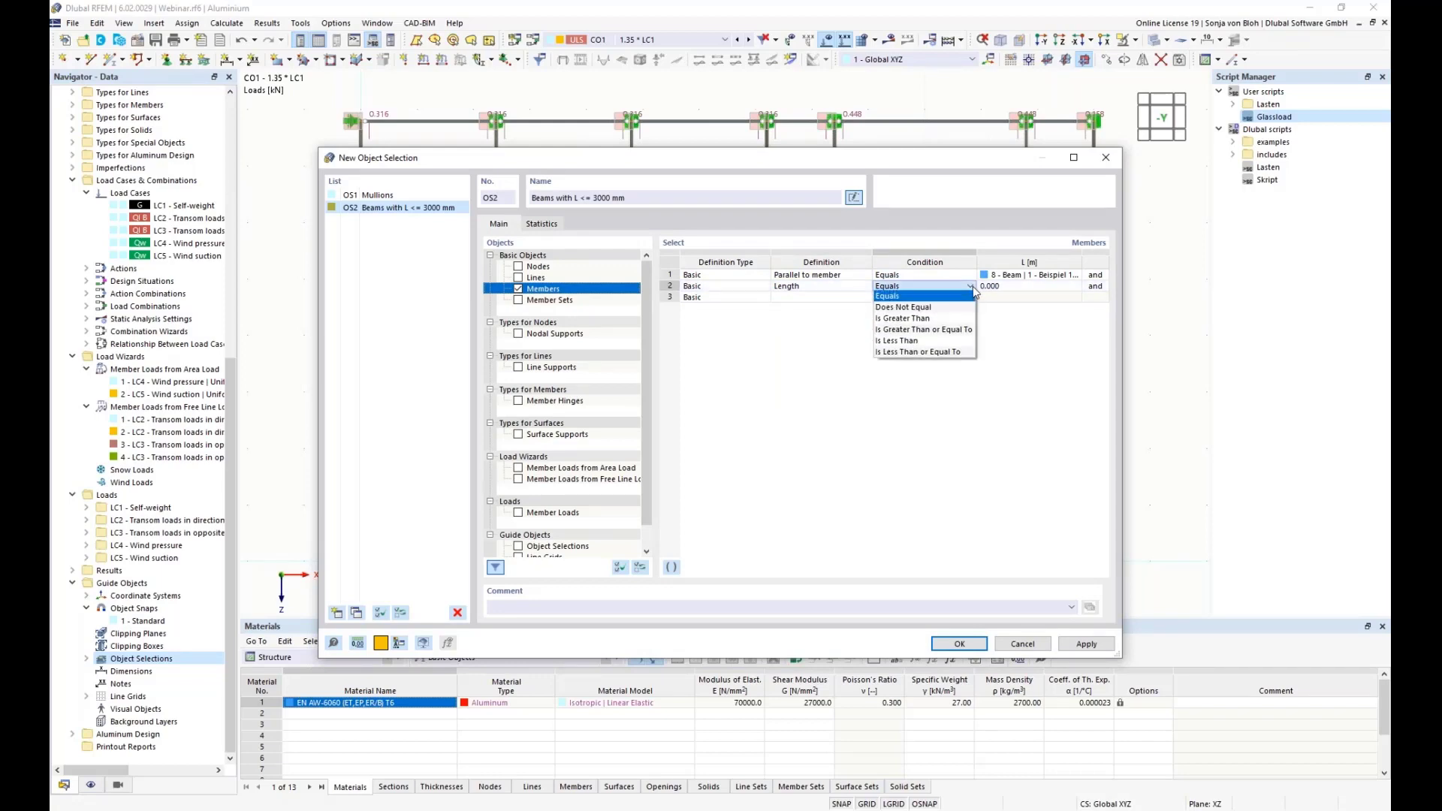
pyautogui.click(918, 353)
pyautogui.click(1022, 287)
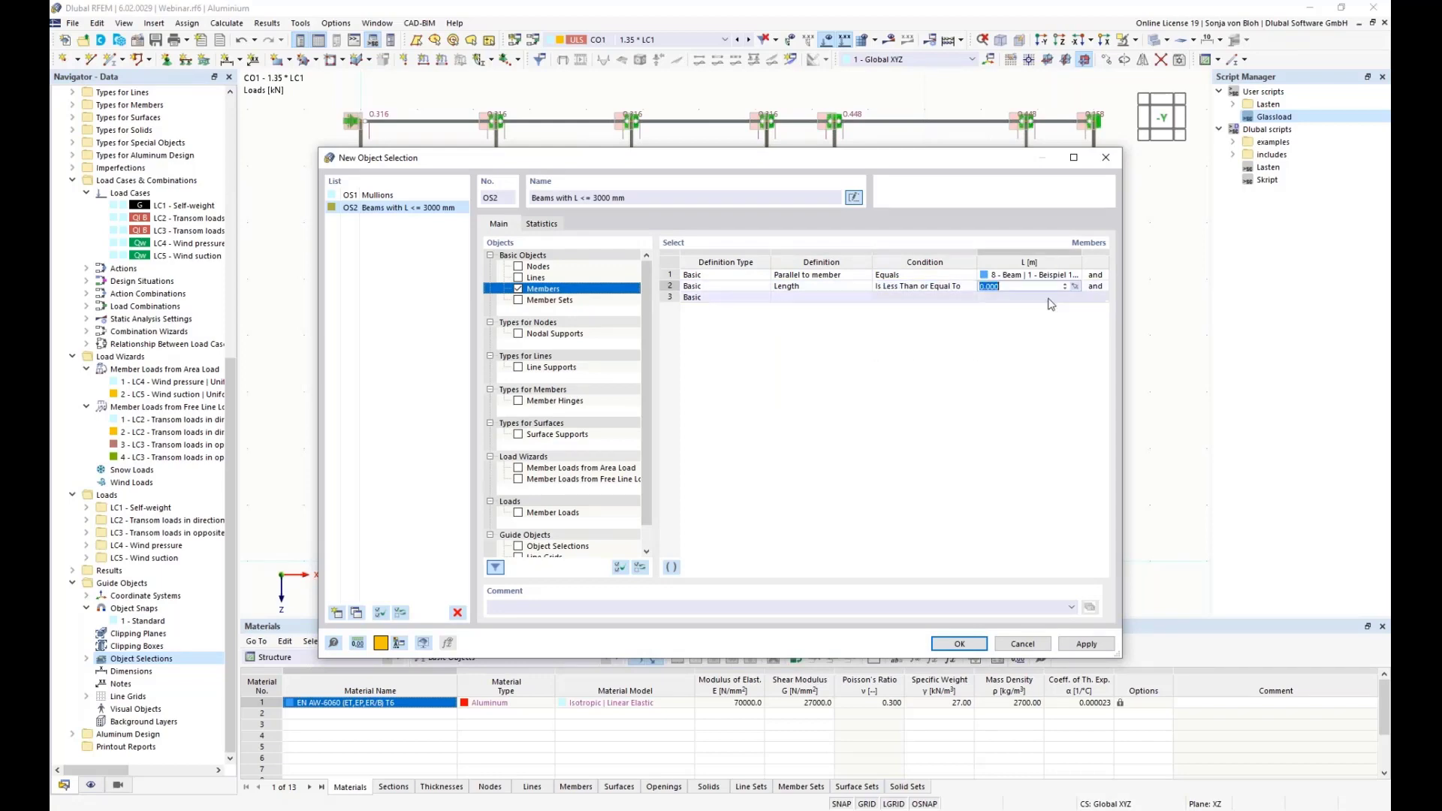
pyautogui.write('3000')
pyautogui.press('BackSpace')
pyautogui.press('BackSpace')
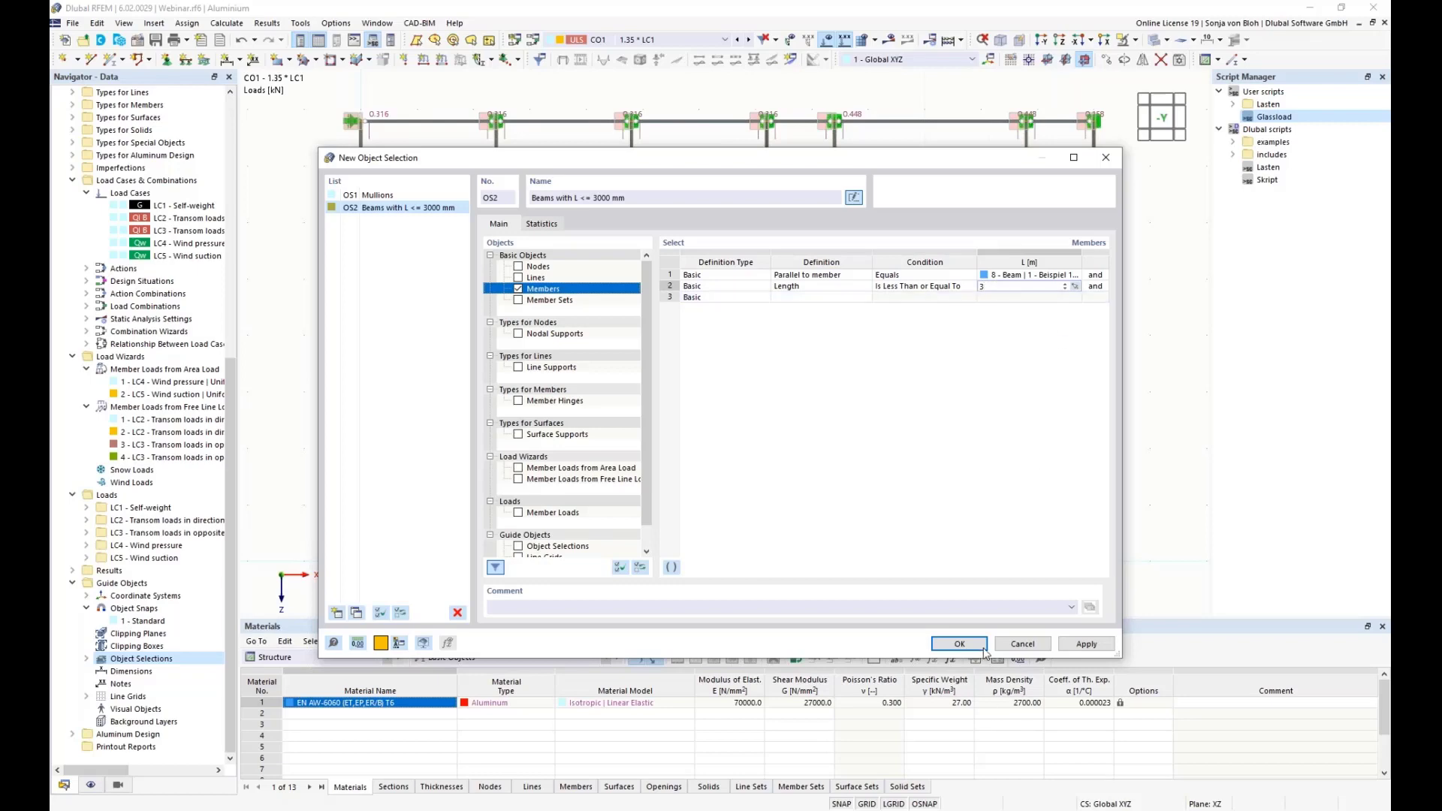
pyautogui.click(953, 649)
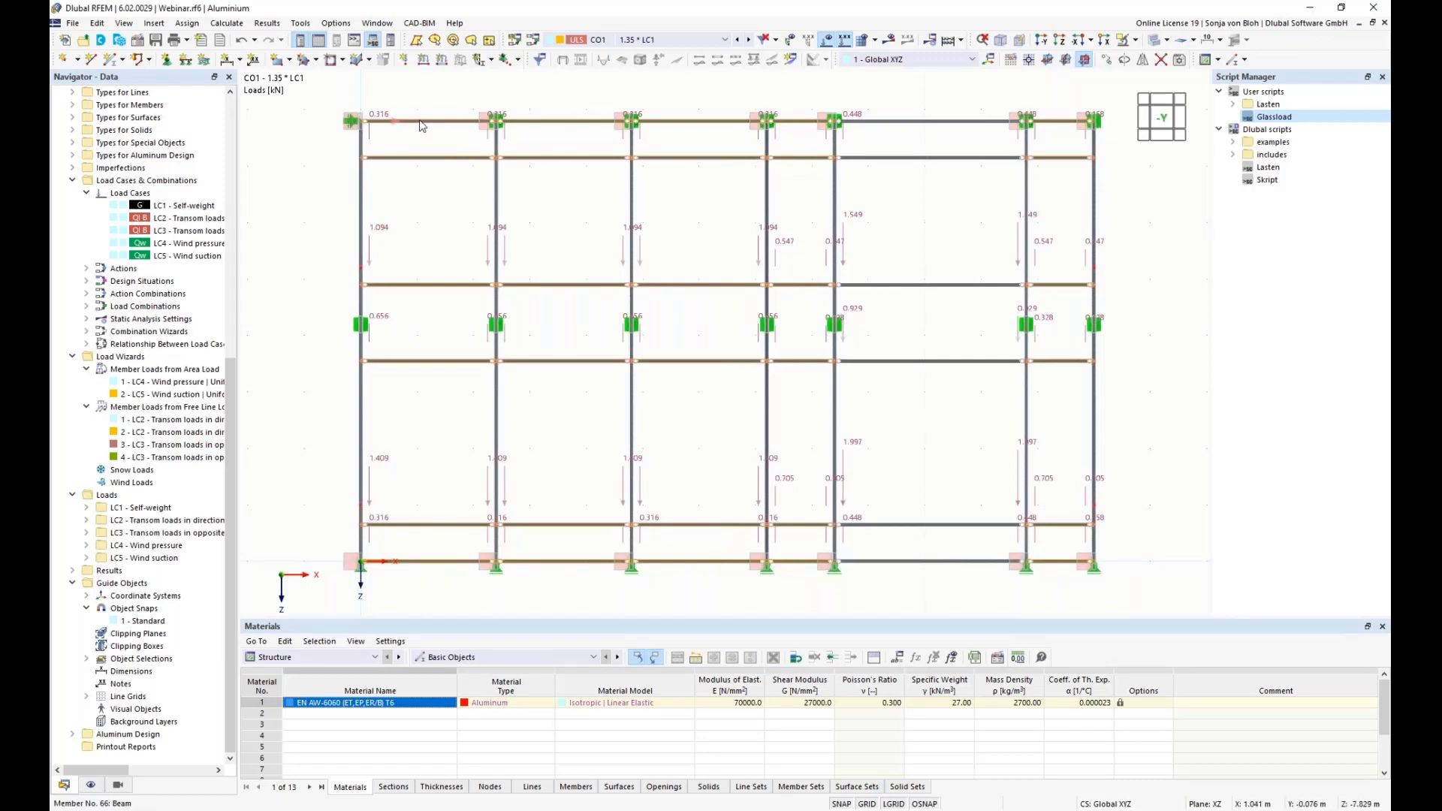
# Step: Edit the selected horizontal beams and assign the design support y and z at the member start and end
pyautogui.rightClick(422, 126)
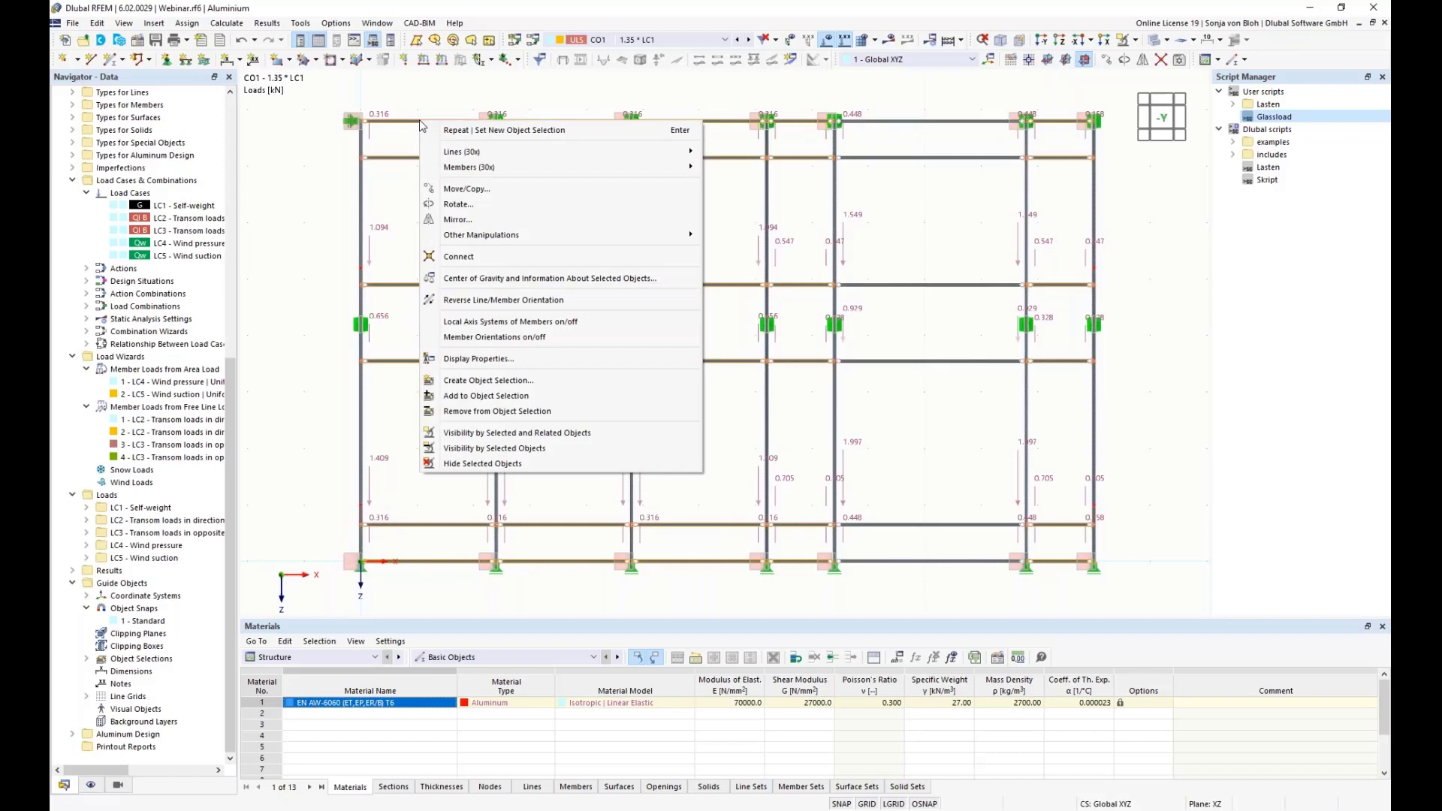
pyautogui.moveTo(513, 171)
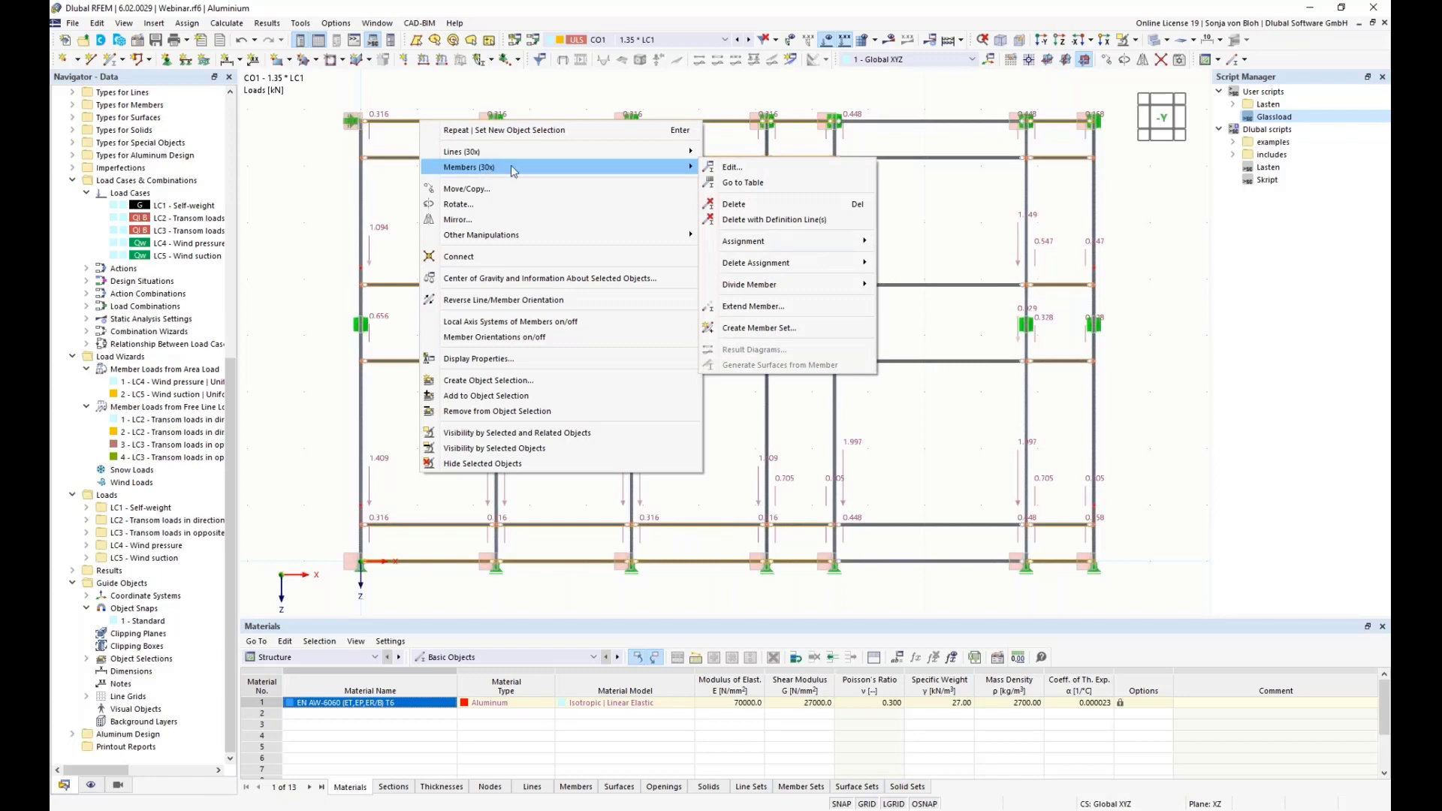
pyautogui.click(732, 168)
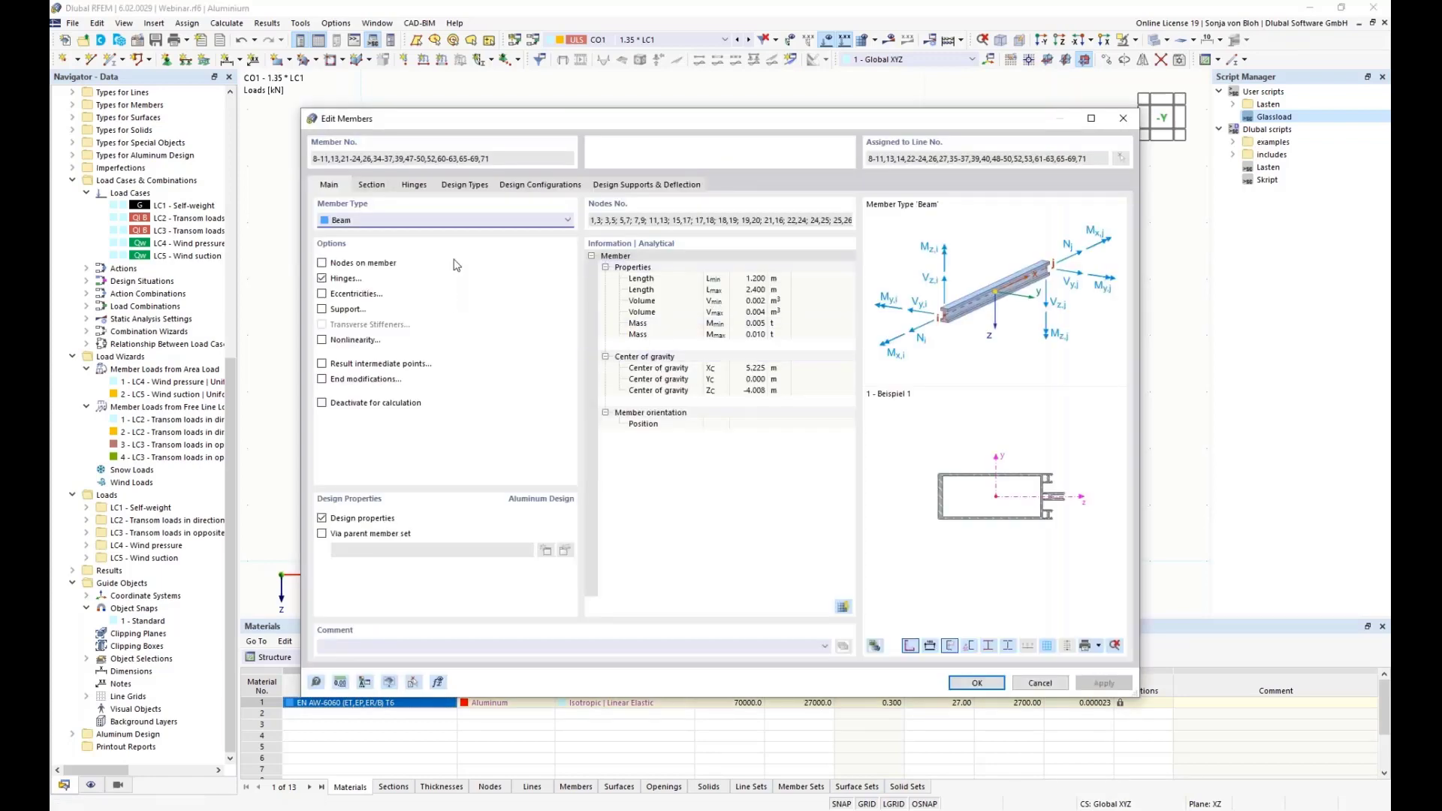
pyautogui.click(541, 188)
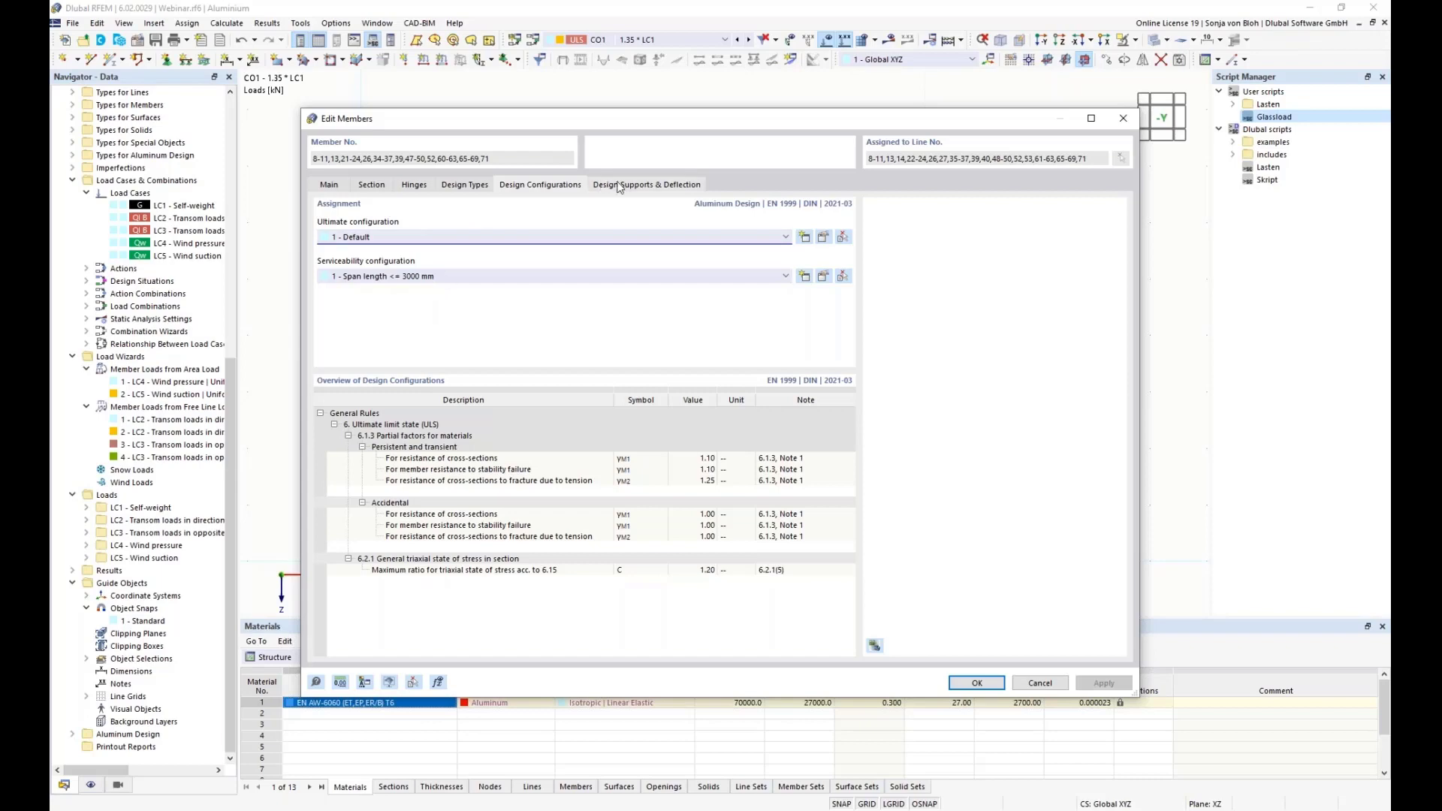
pyautogui.click(651, 186)
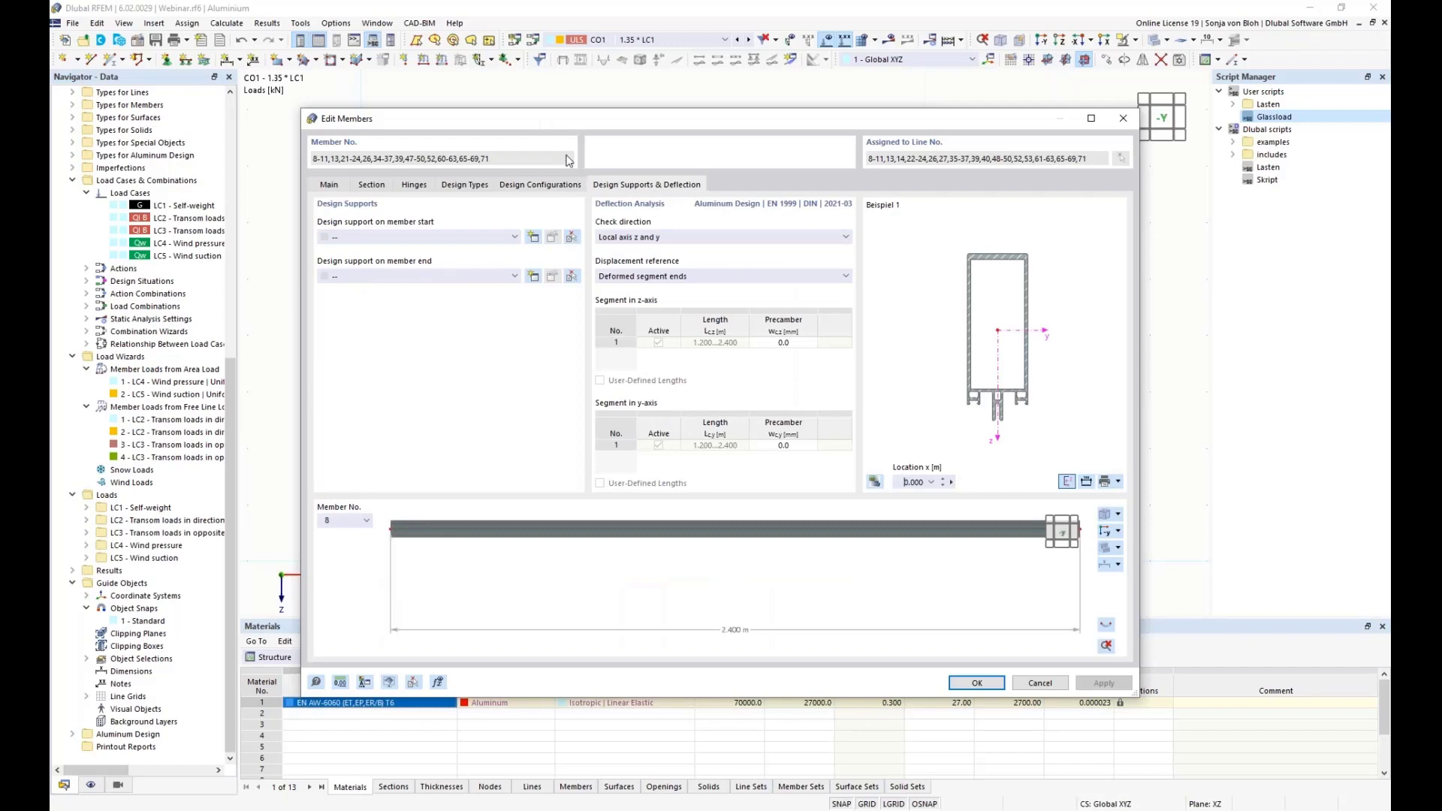
pyautogui.moveTo(543, 121); pyautogui.dragTo(877, 84)
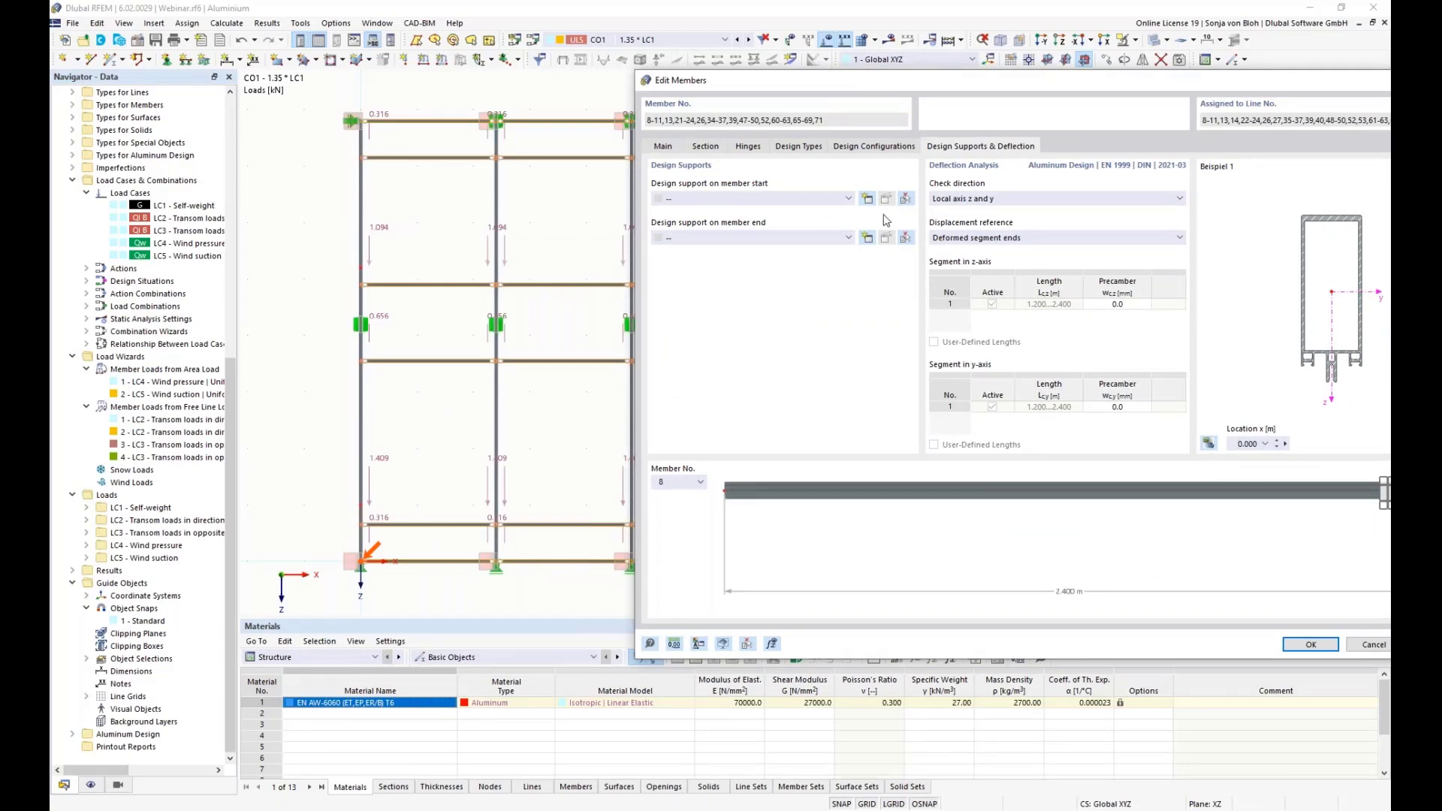
pyautogui.click(849, 199)
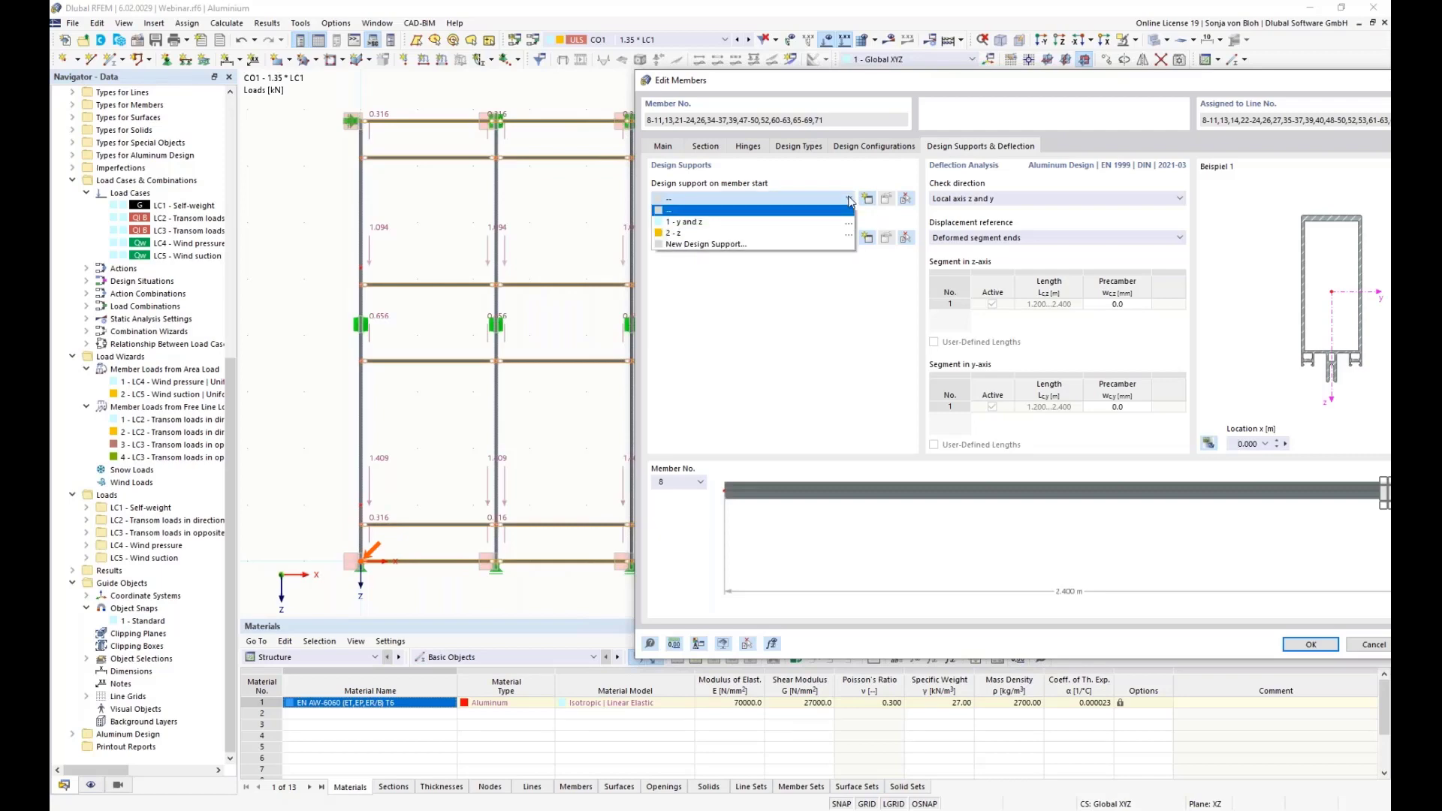
pyautogui.click(802, 223)
pyautogui.click(793, 239)
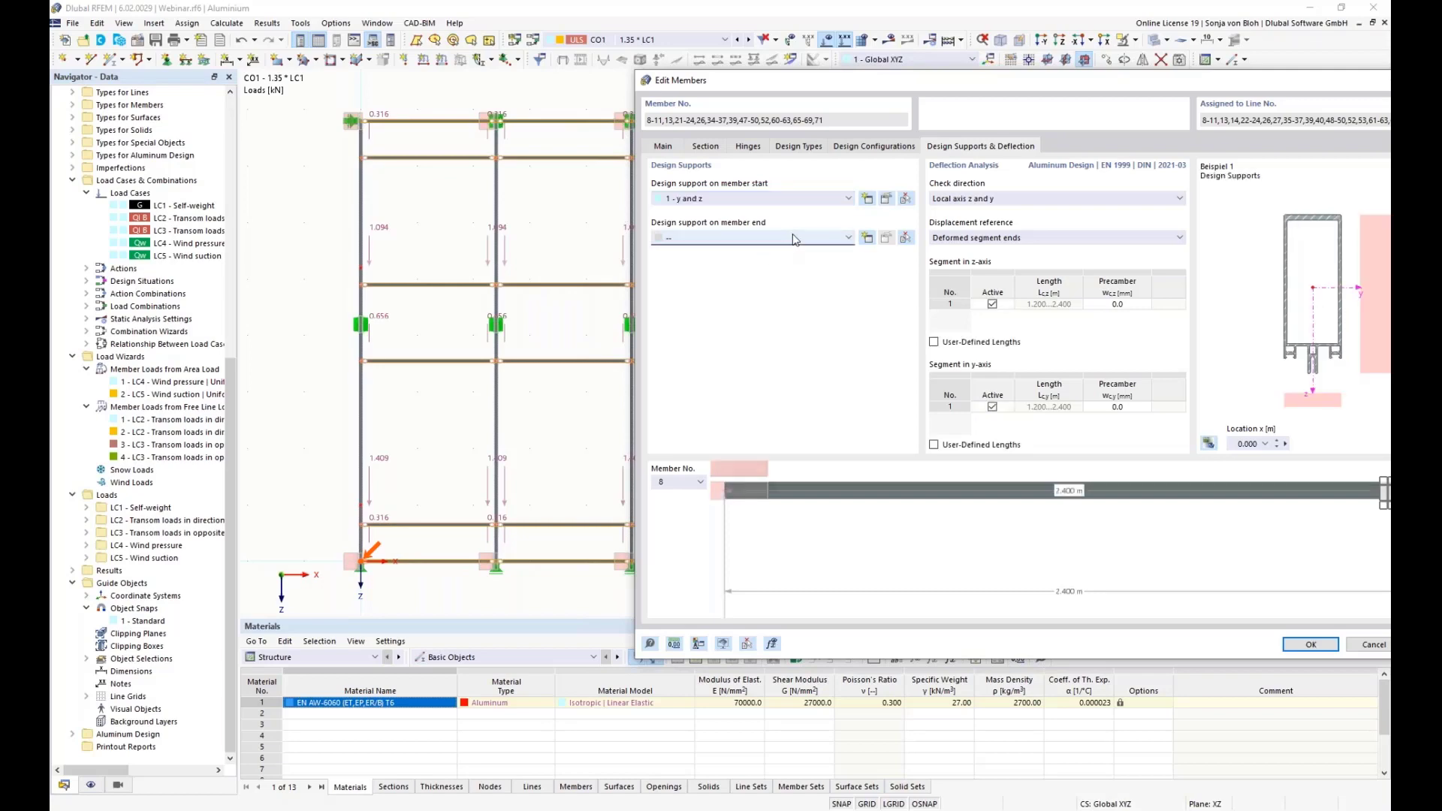
pyautogui.click(753, 262)
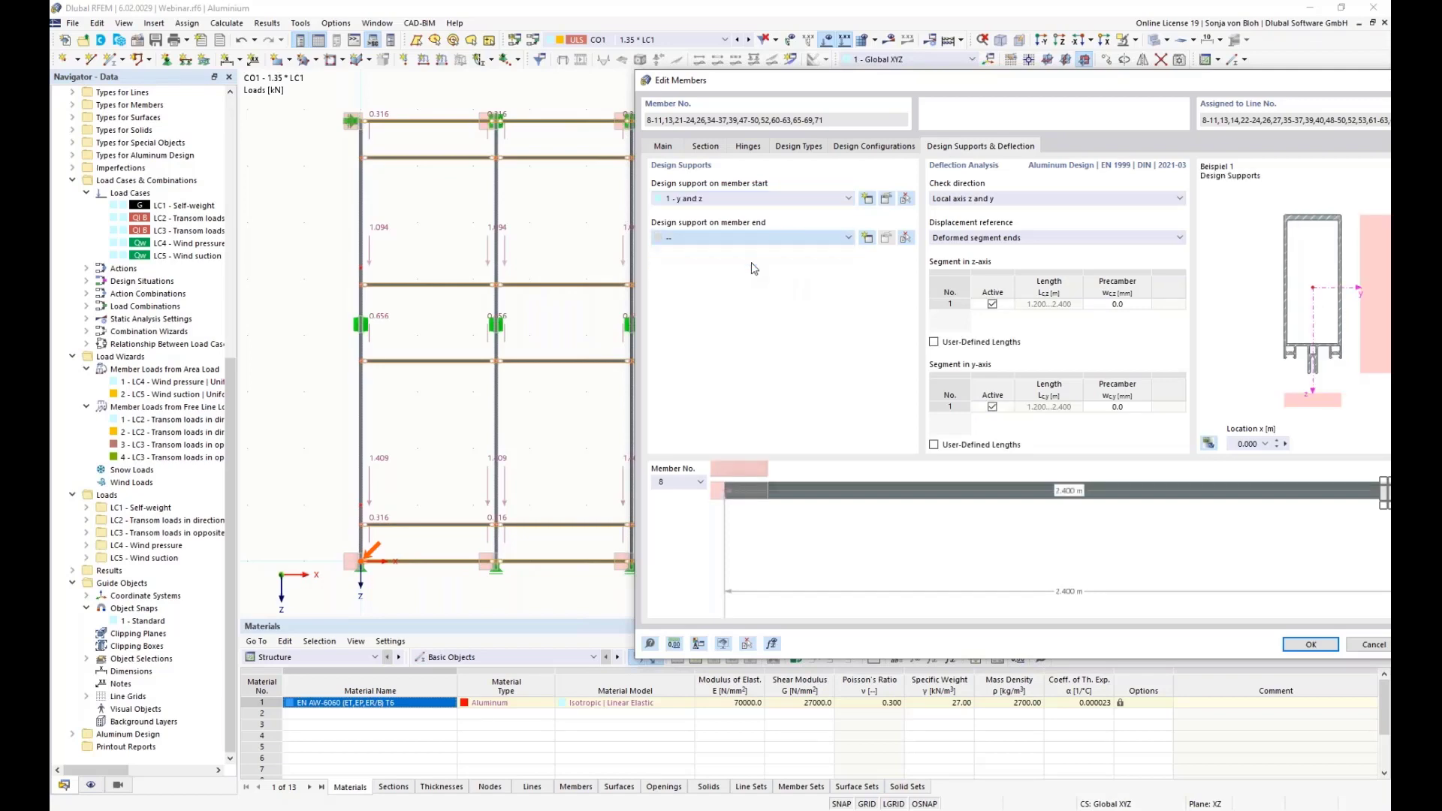
# Step: Set the deflection check direction of the selected short horizontal beams to Local axis z and apply the member changes
pyautogui.moveTo(871, 79); pyautogui.dragTo(805, 88)
pyautogui.click(1022, 209)
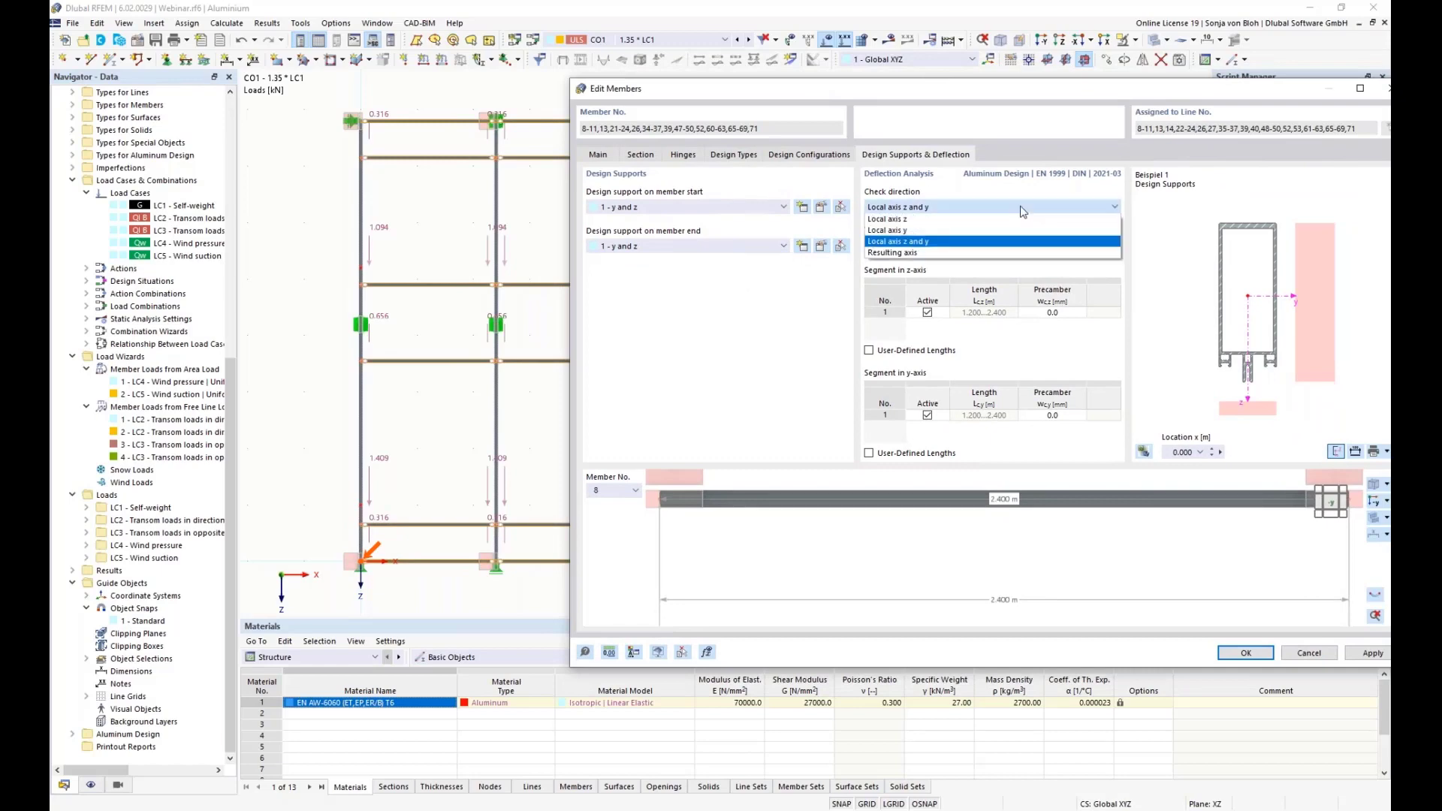
pyautogui.click(924, 222)
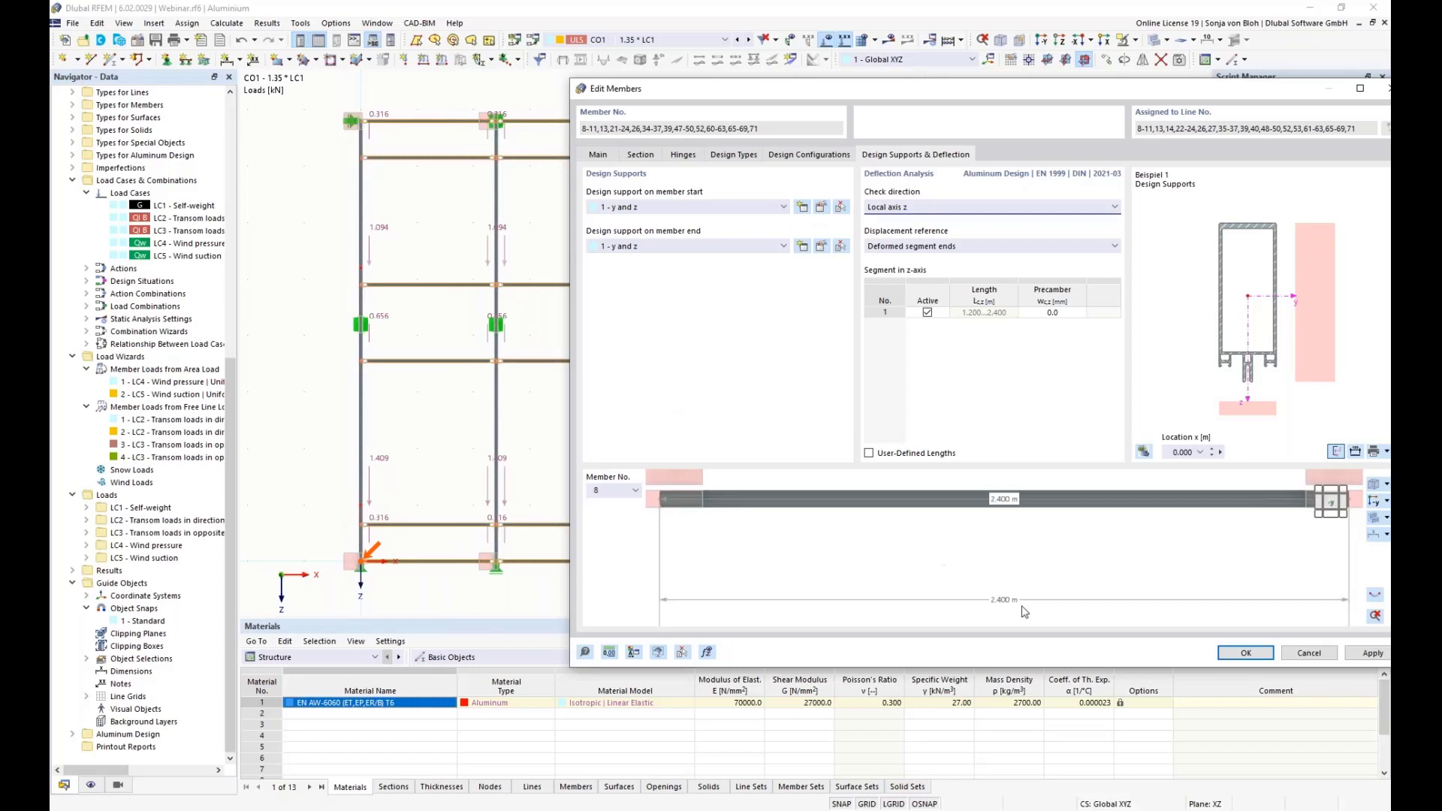
pyautogui.click(1241, 654)
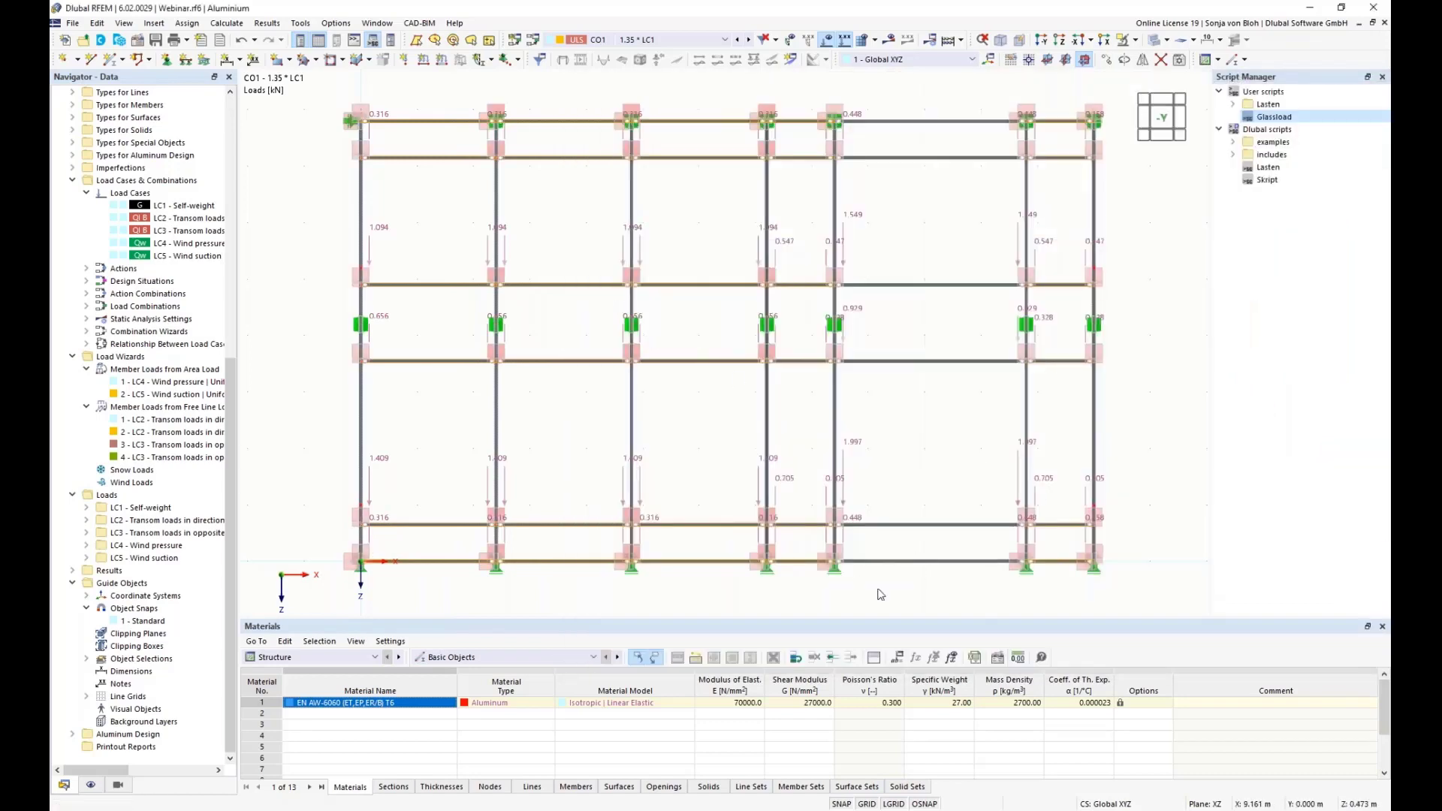
# Step: Edit the six horizontal beams in the widest bay and assign the serviceability configuration Span length 3000 mm < L < 7500 mm
pyautogui.click(968, 583)
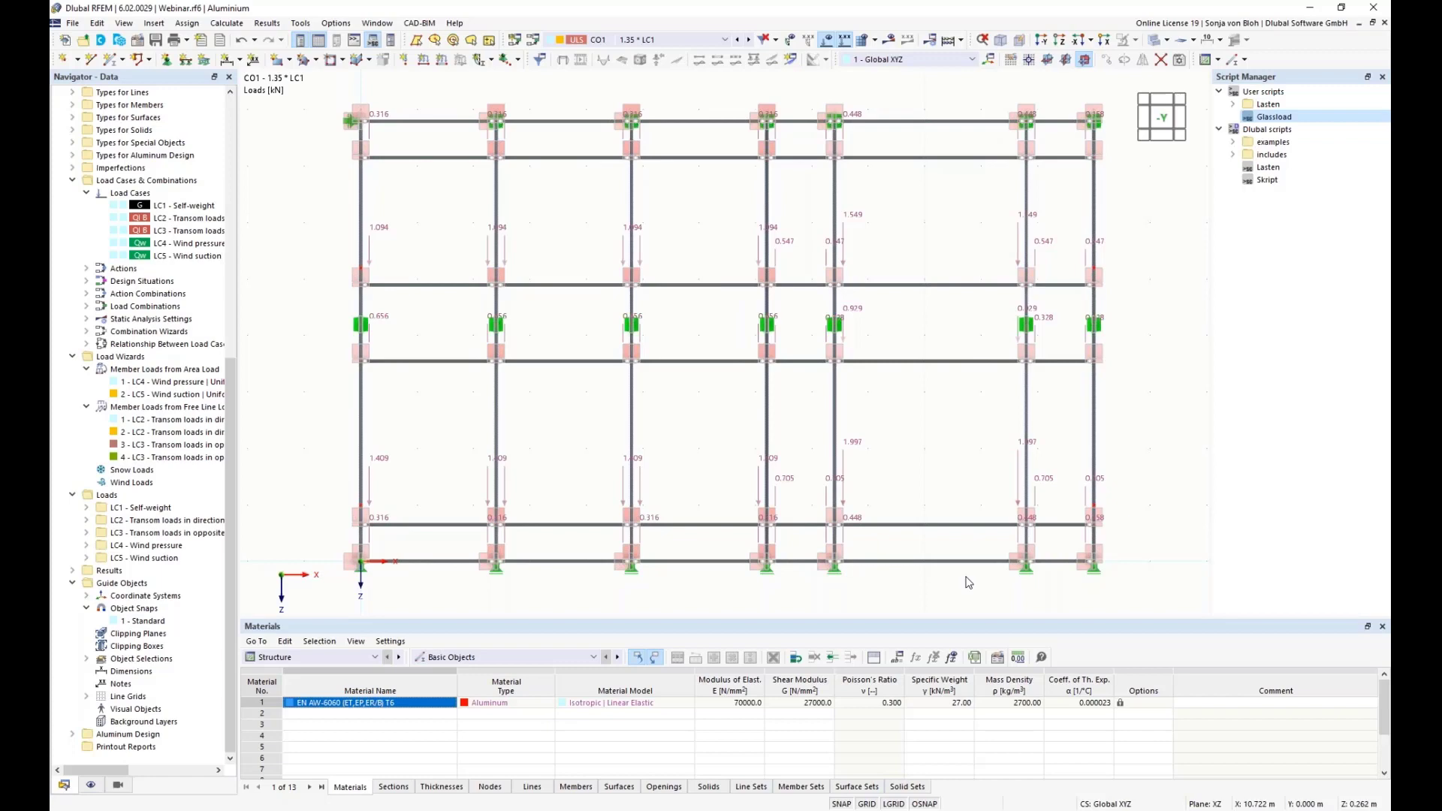
pyautogui.moveTo(954, 588); pyautogui.dragTo(907, 86)
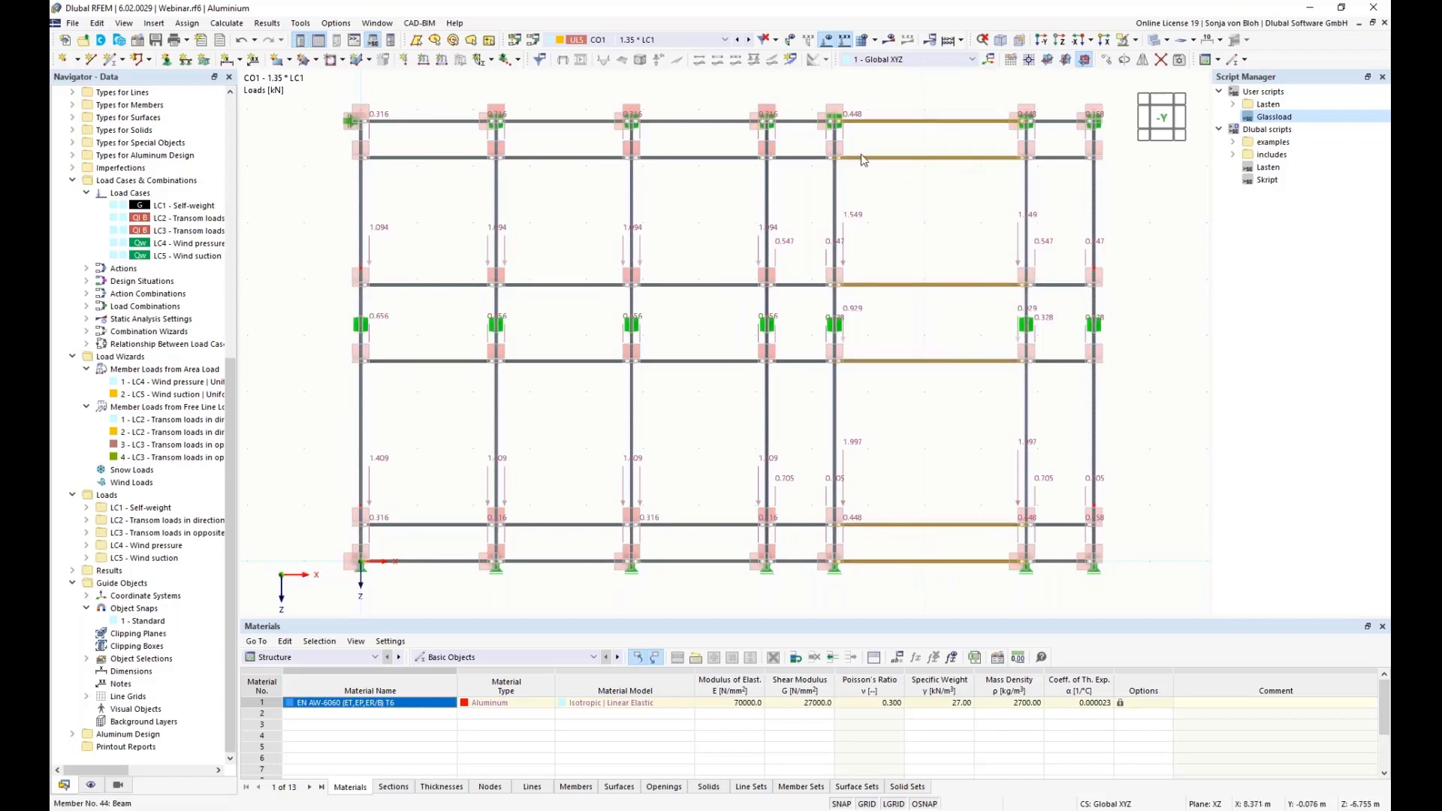
pyautogui.rightClick(888, 126)
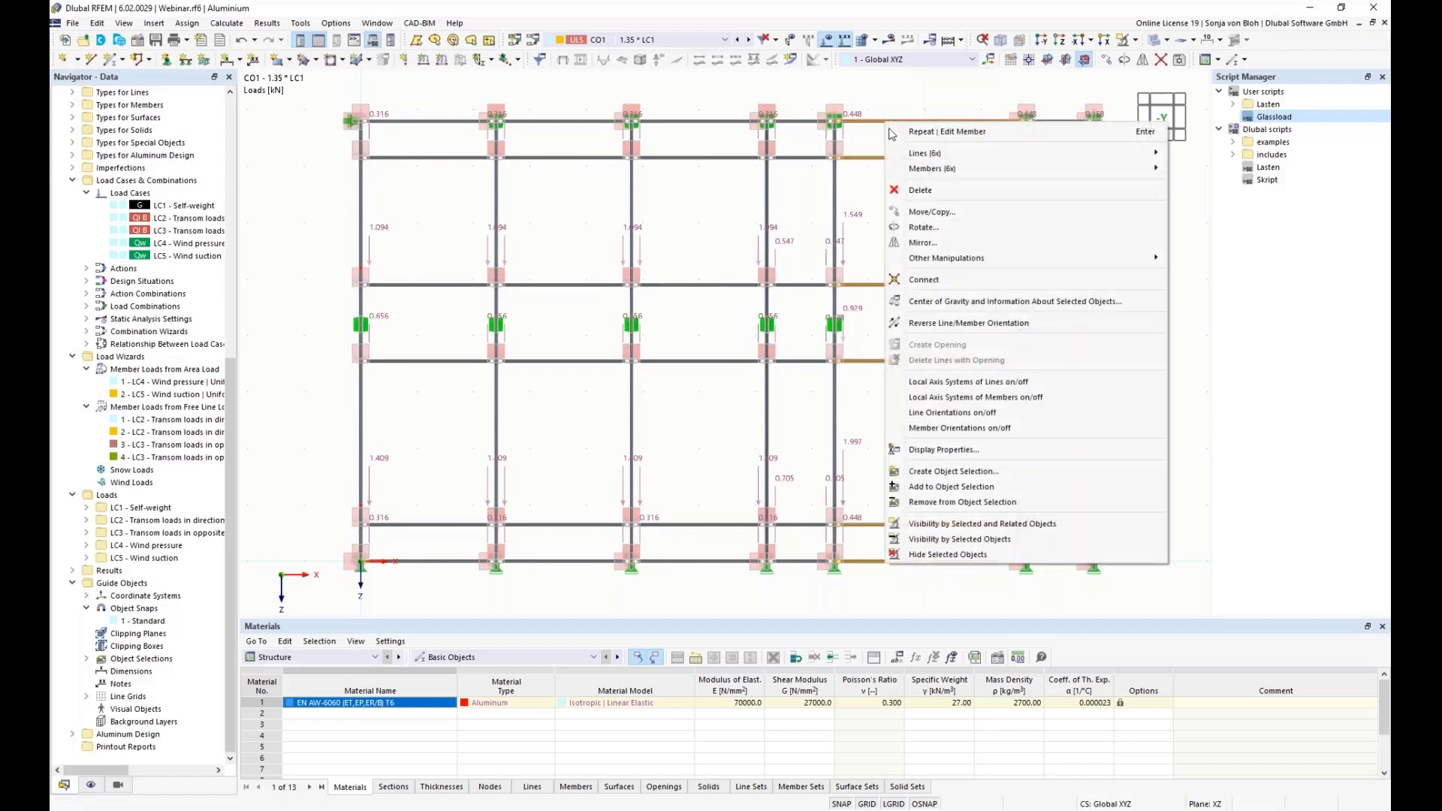
pyautogui.moveTo(944, 173)
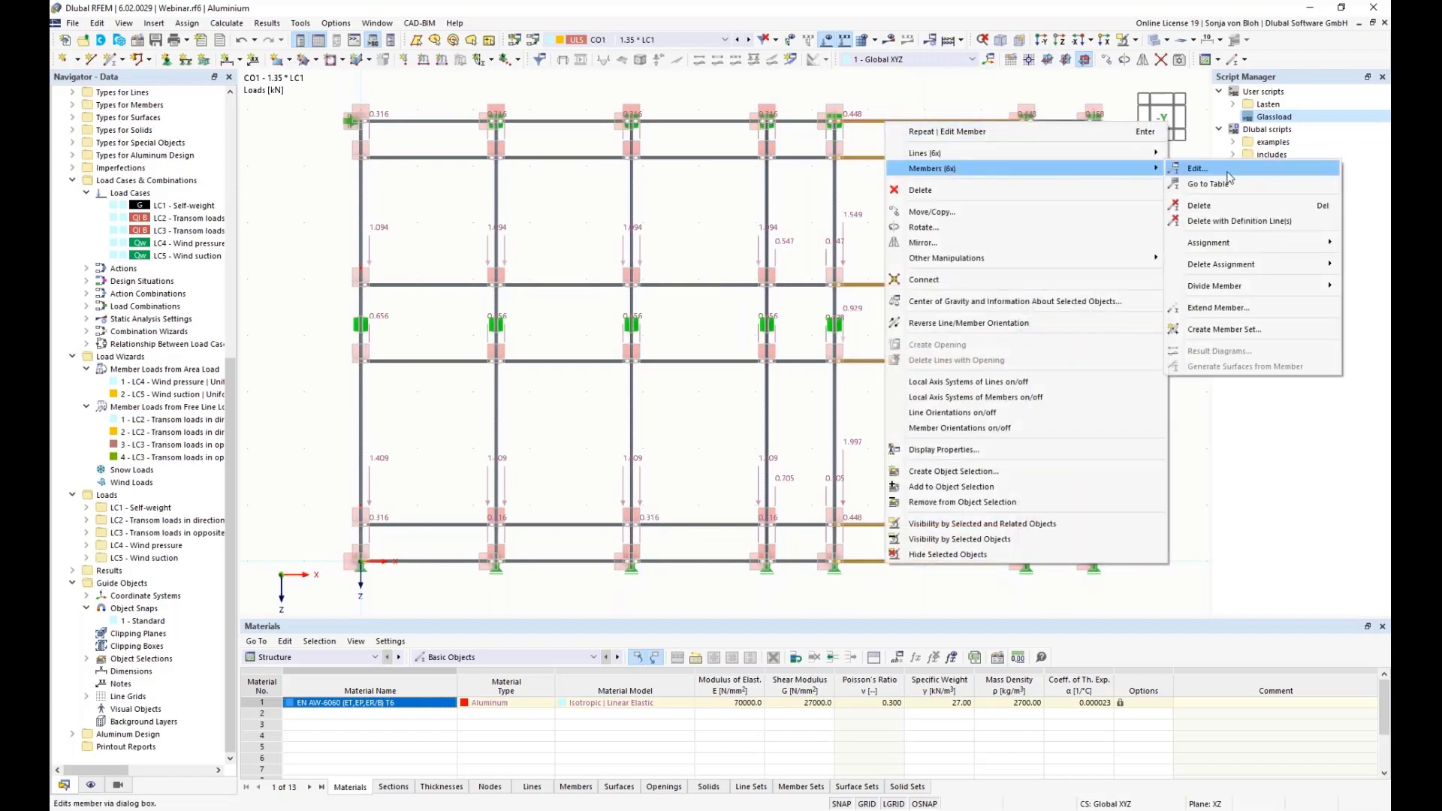
pyautogui.click(1198, 169)
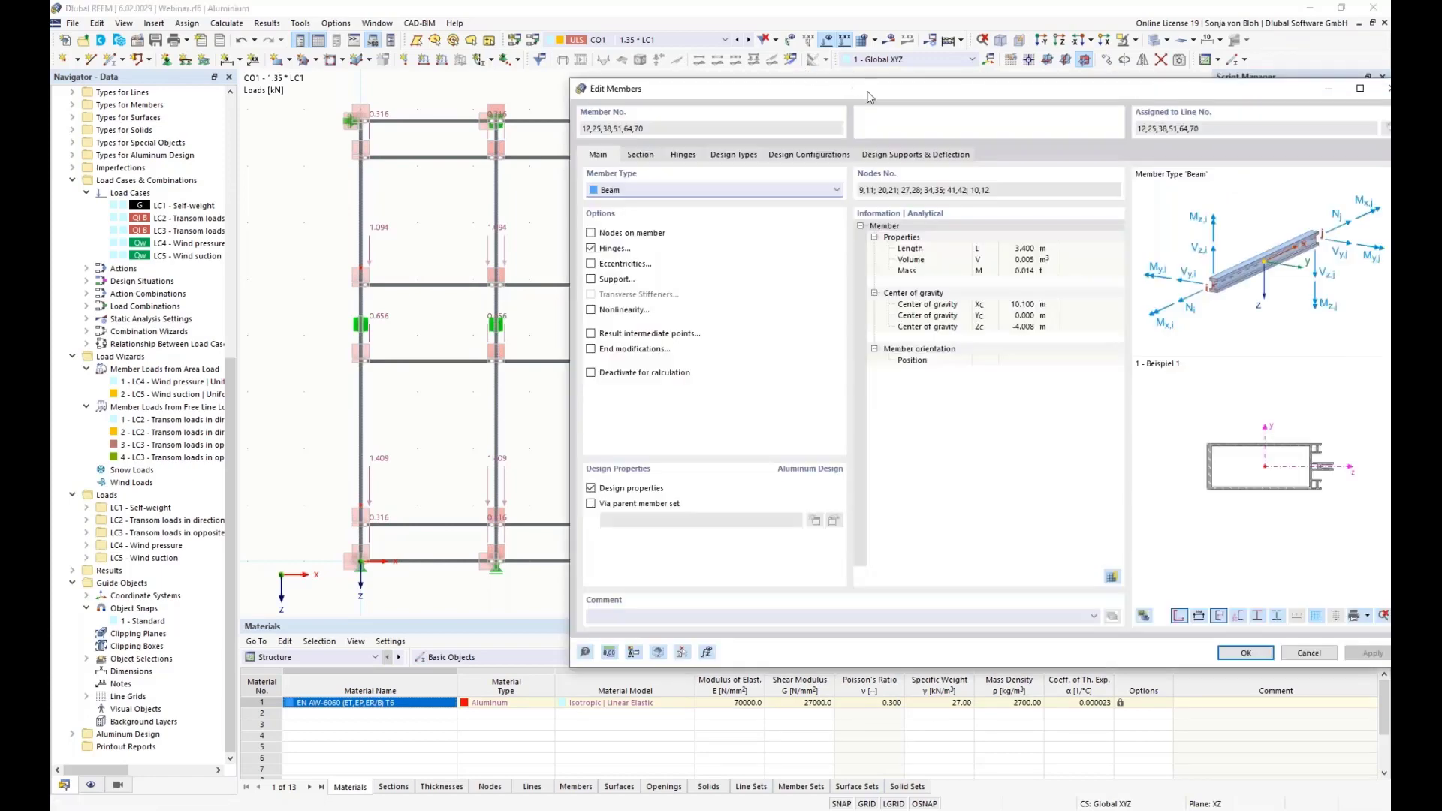
pyautogui.moveTo(870, 96); pyautogui.dragTo(619, 81)
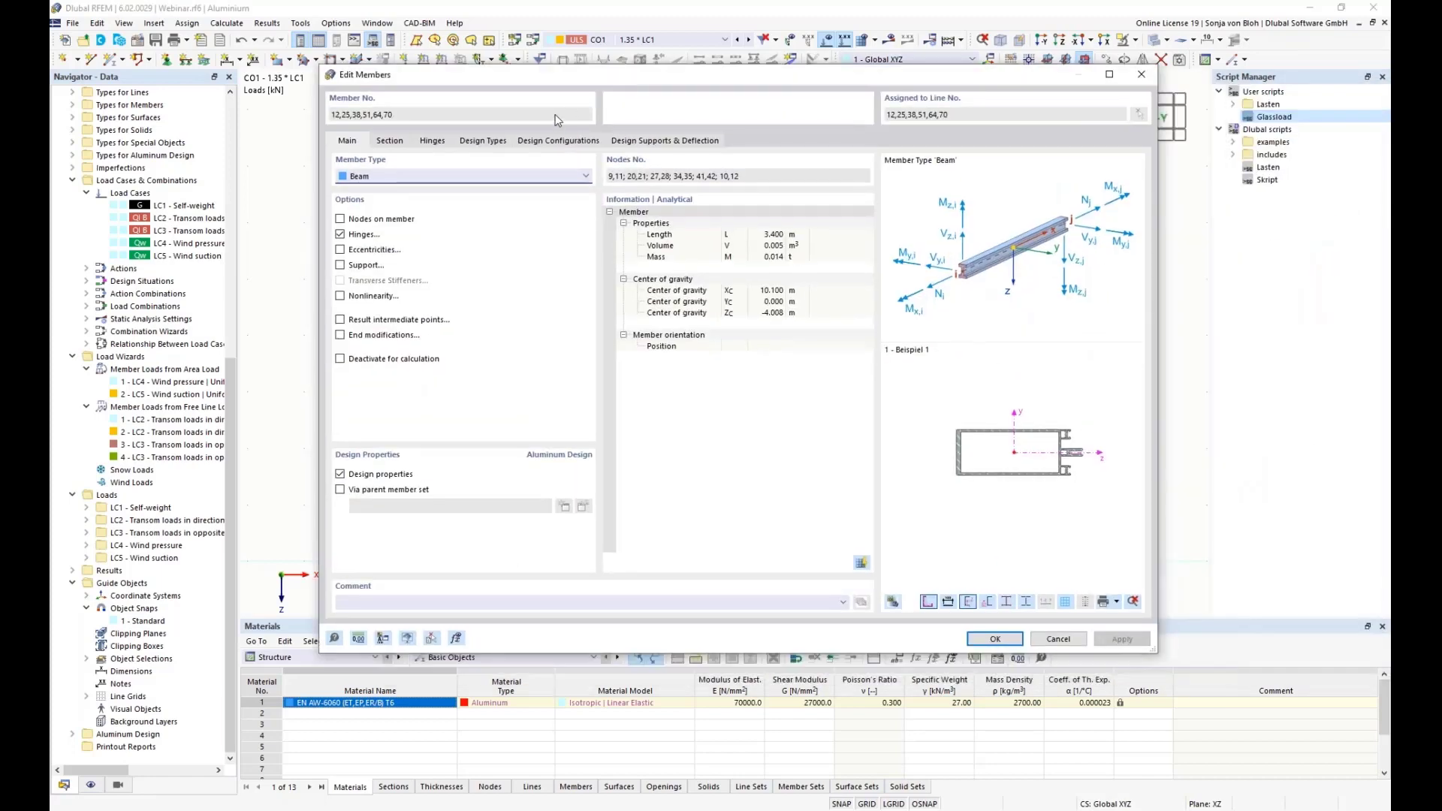
pyautogui.click(556, 141)
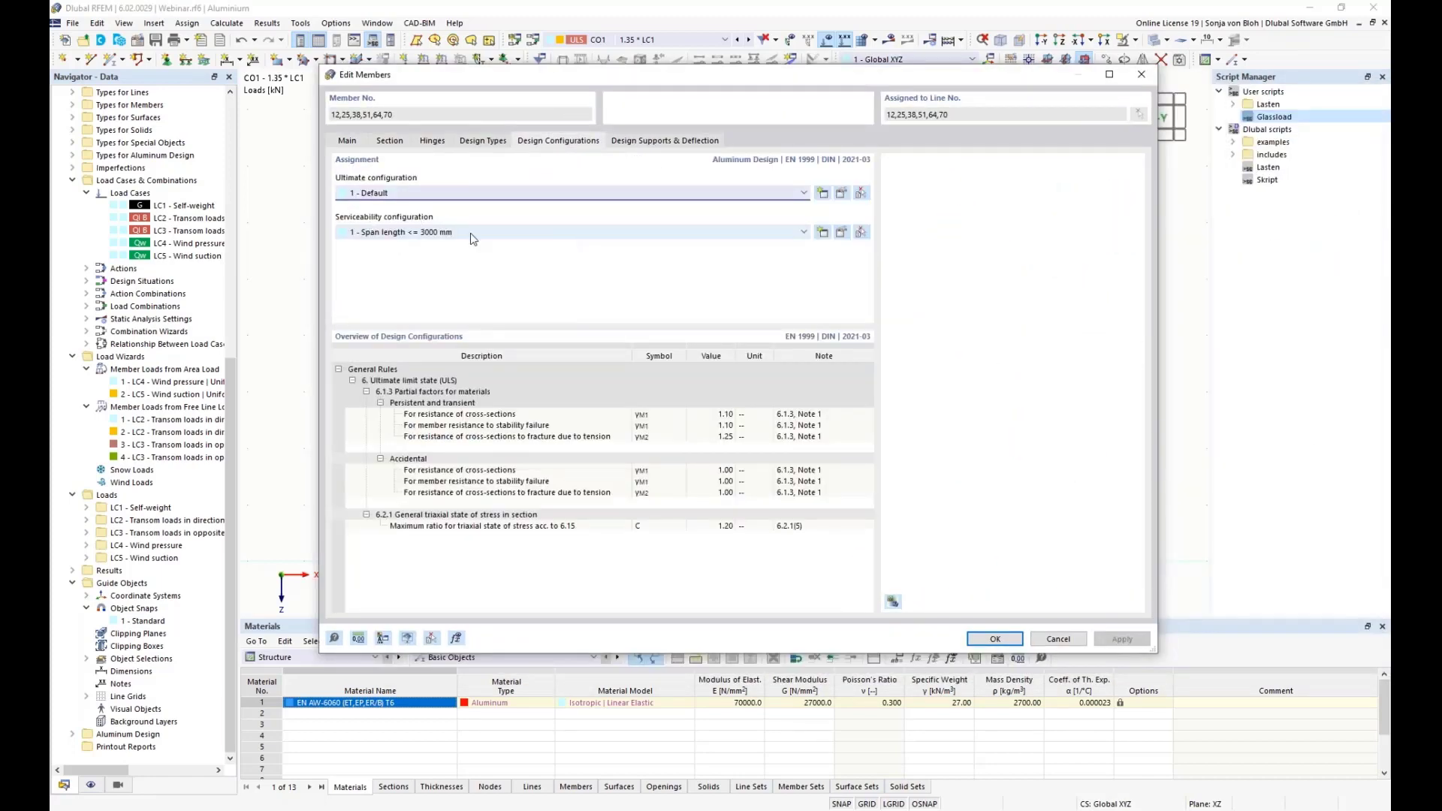
pyautogui.click(530, 236)
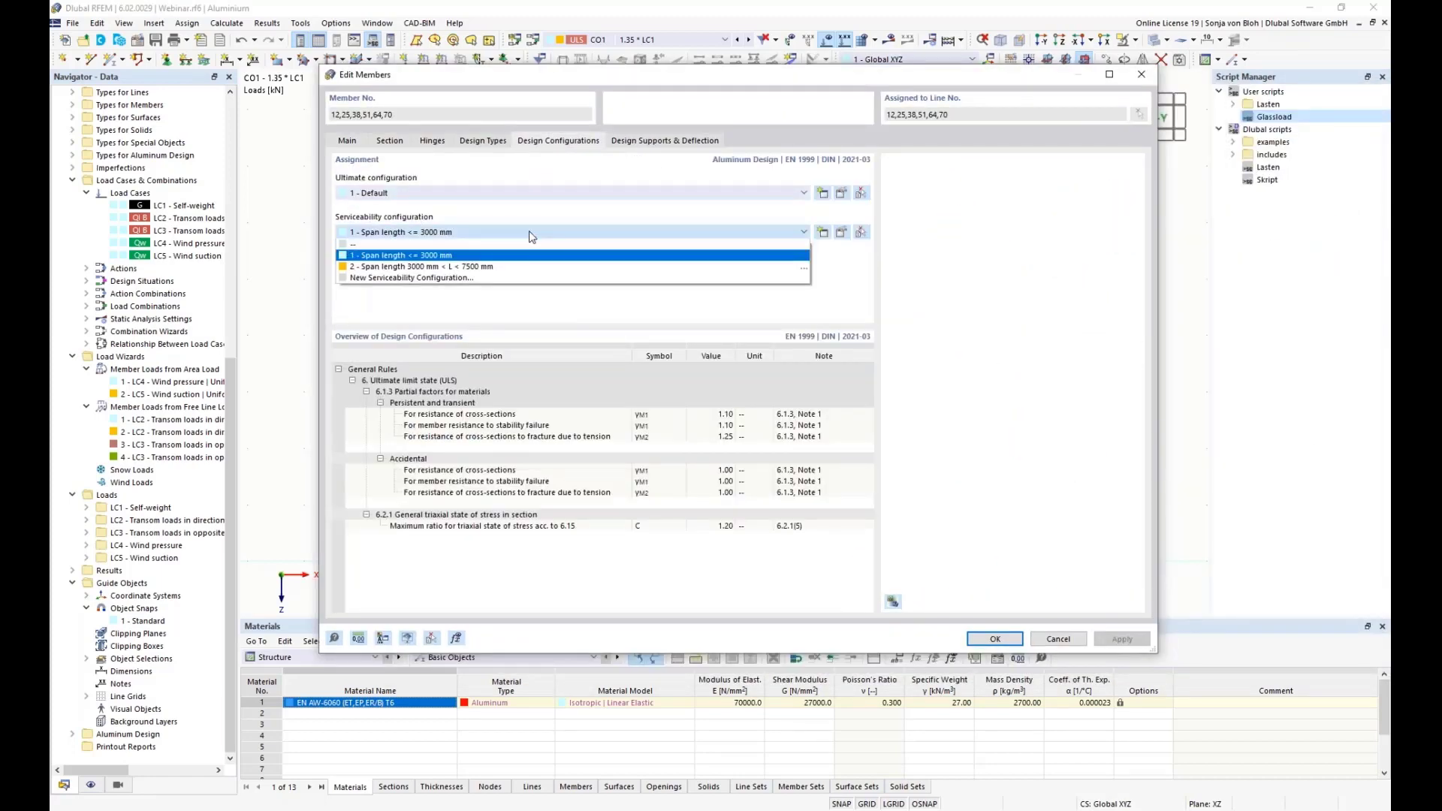
pyautogui.click(432, 269)
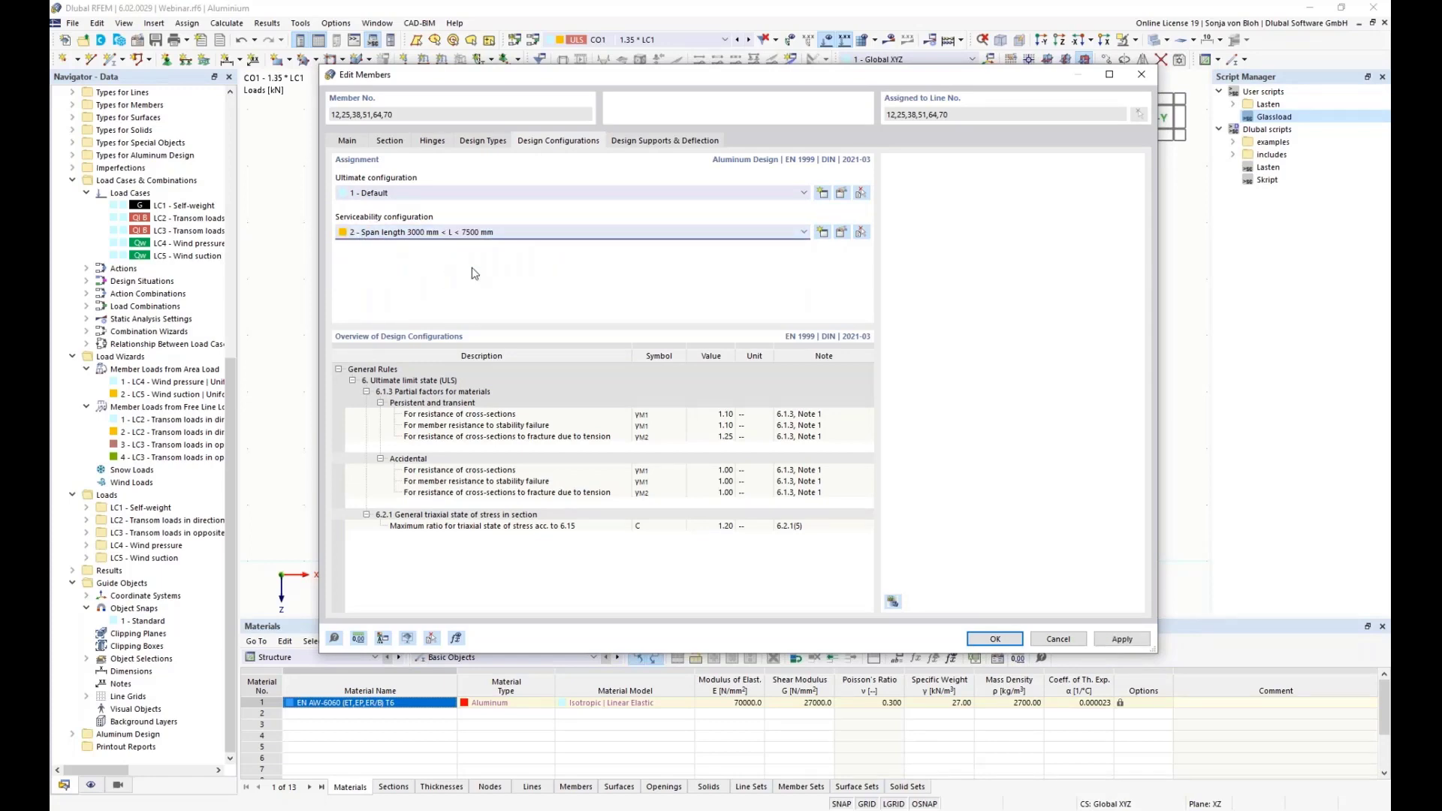
# Step: Assign the design support y and z at the member start and end of the widest bay's beams
pyautogui.click(699, 142)
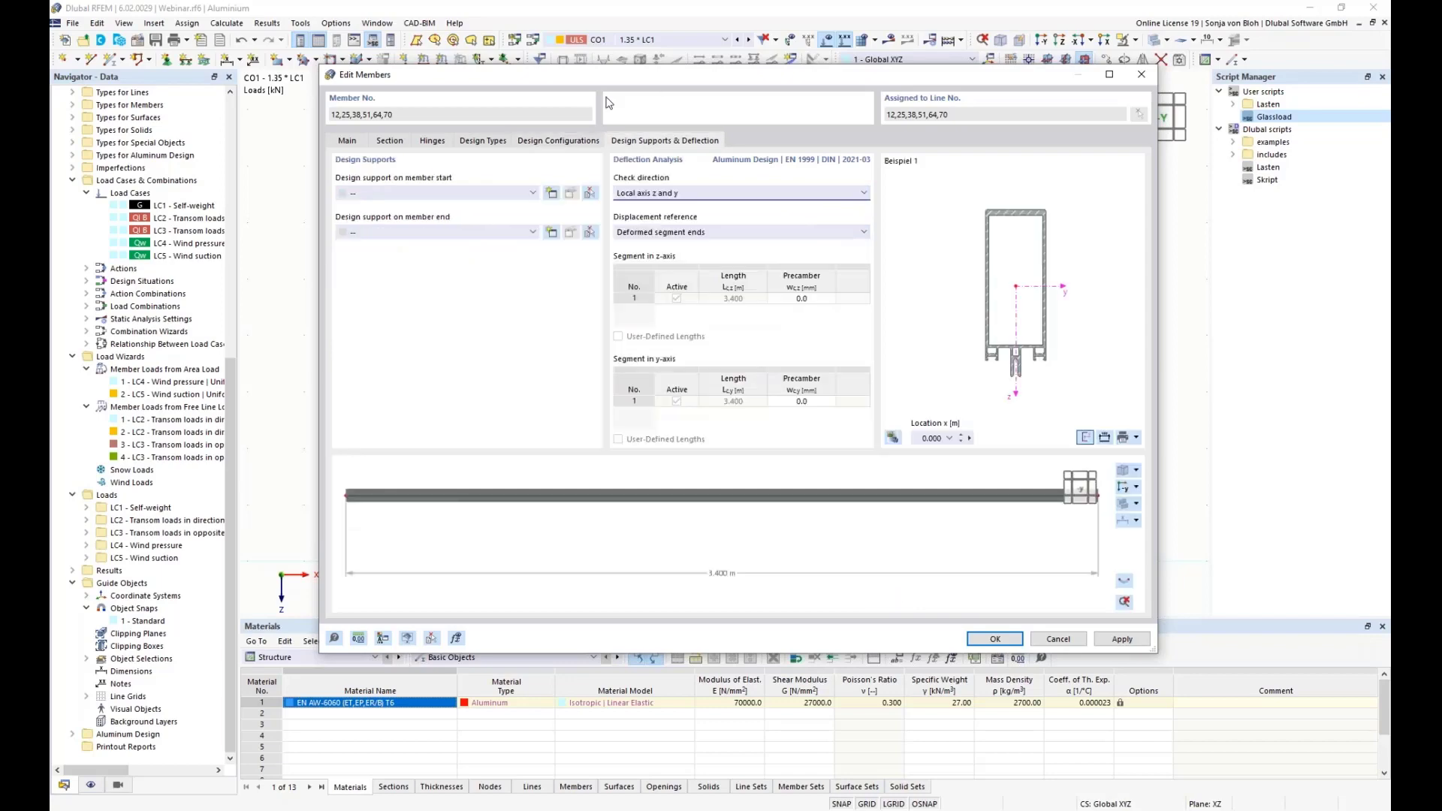
pyautogui.moveTo(608, 76); pyautogui.dragTo(750, 197)
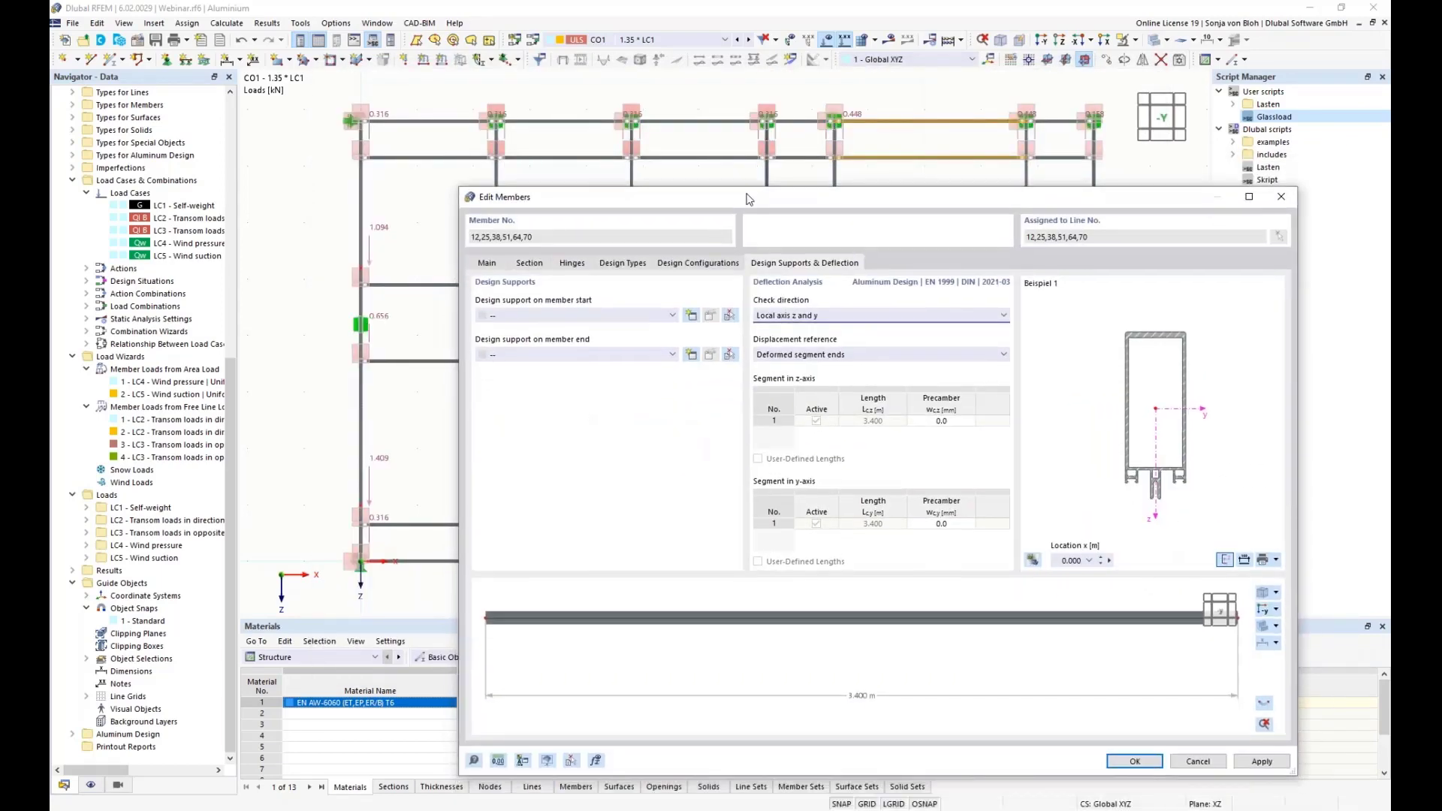
pyautogui.click(674, 315)
pyautogui.click(650, 338)
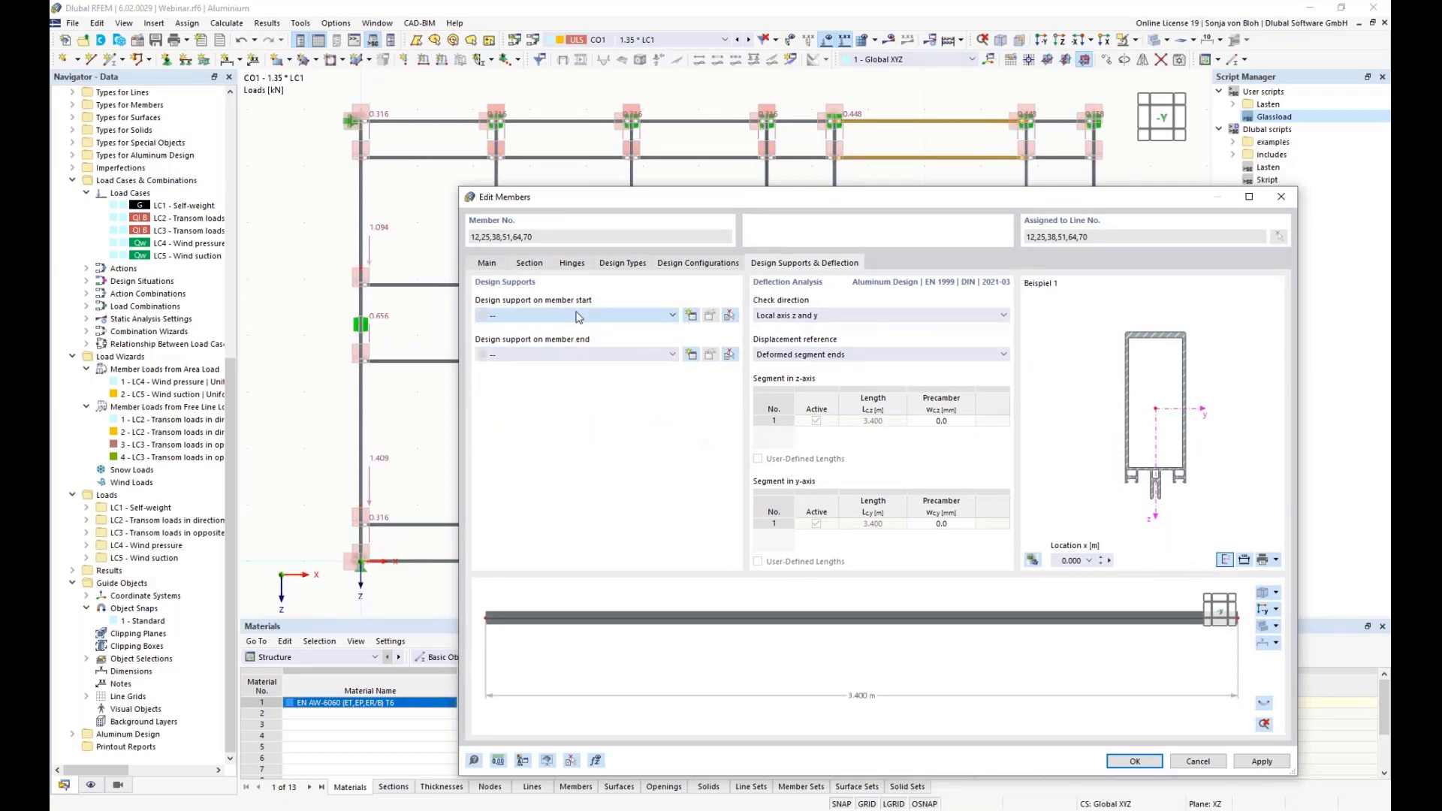
pyautogui.click(643, 355)
pyautogui.click(616, 381)
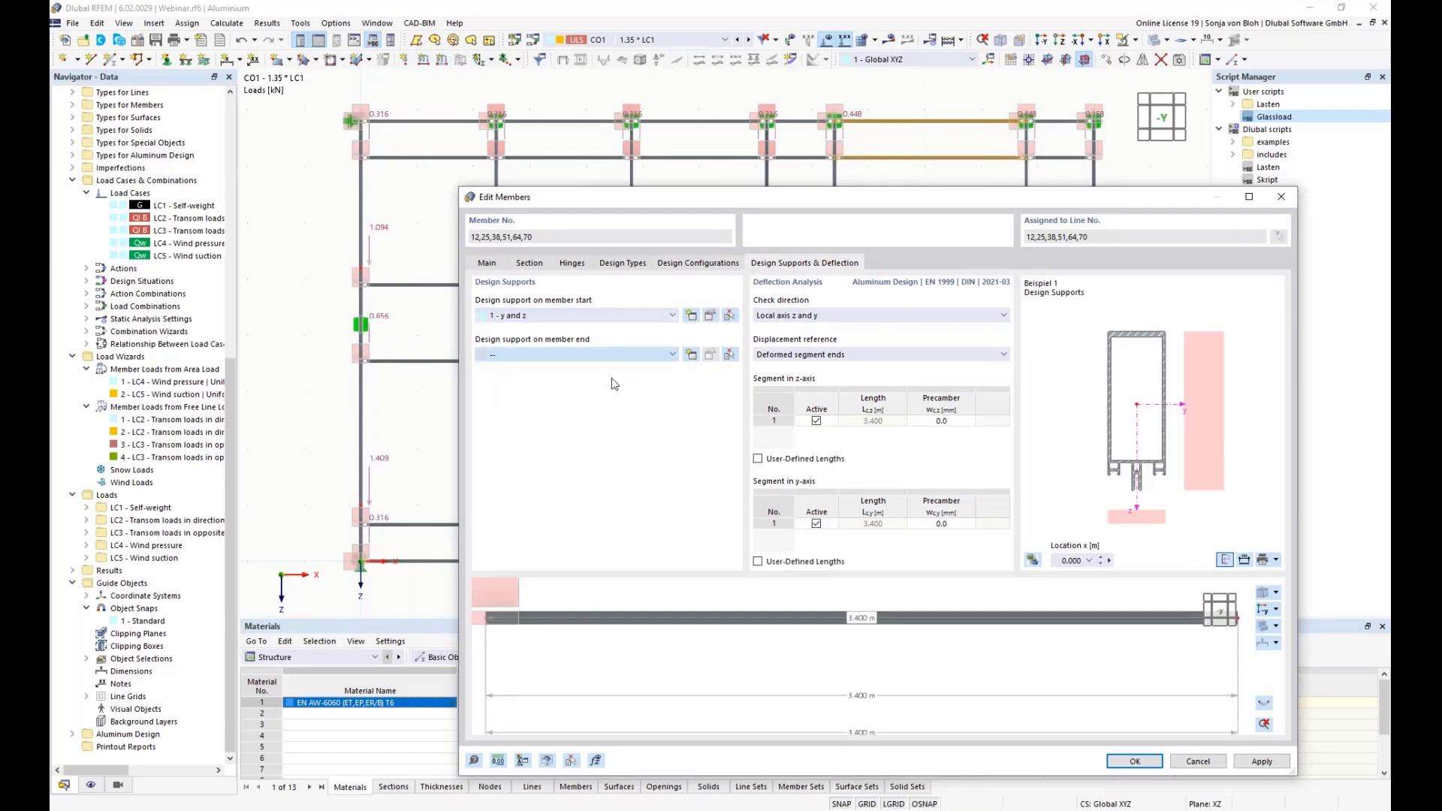
# Step: Set these beams' deflection check direction to Local axis z and apply the member changes
pyautogui.click(863, 315)
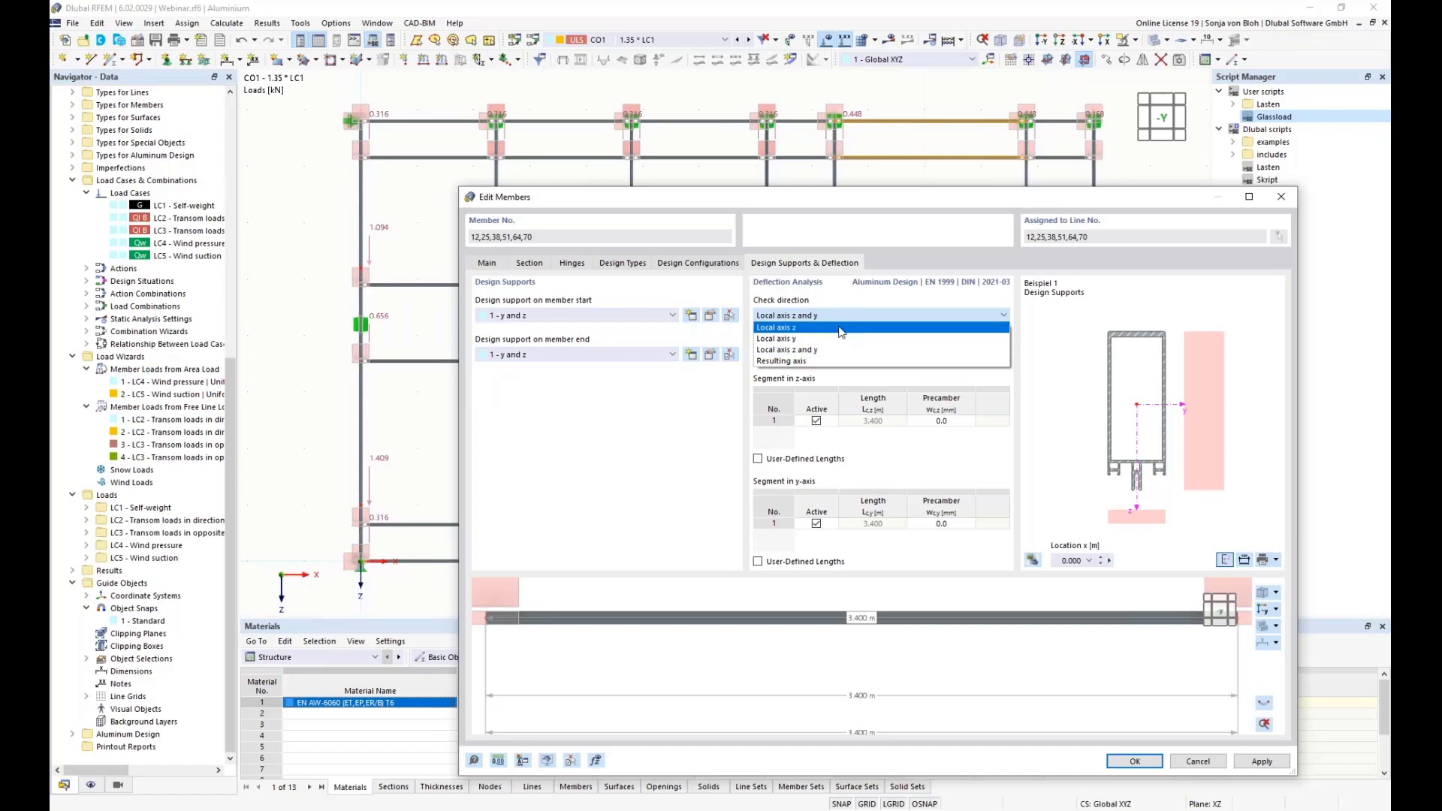
pyautogui.click(842, 332)
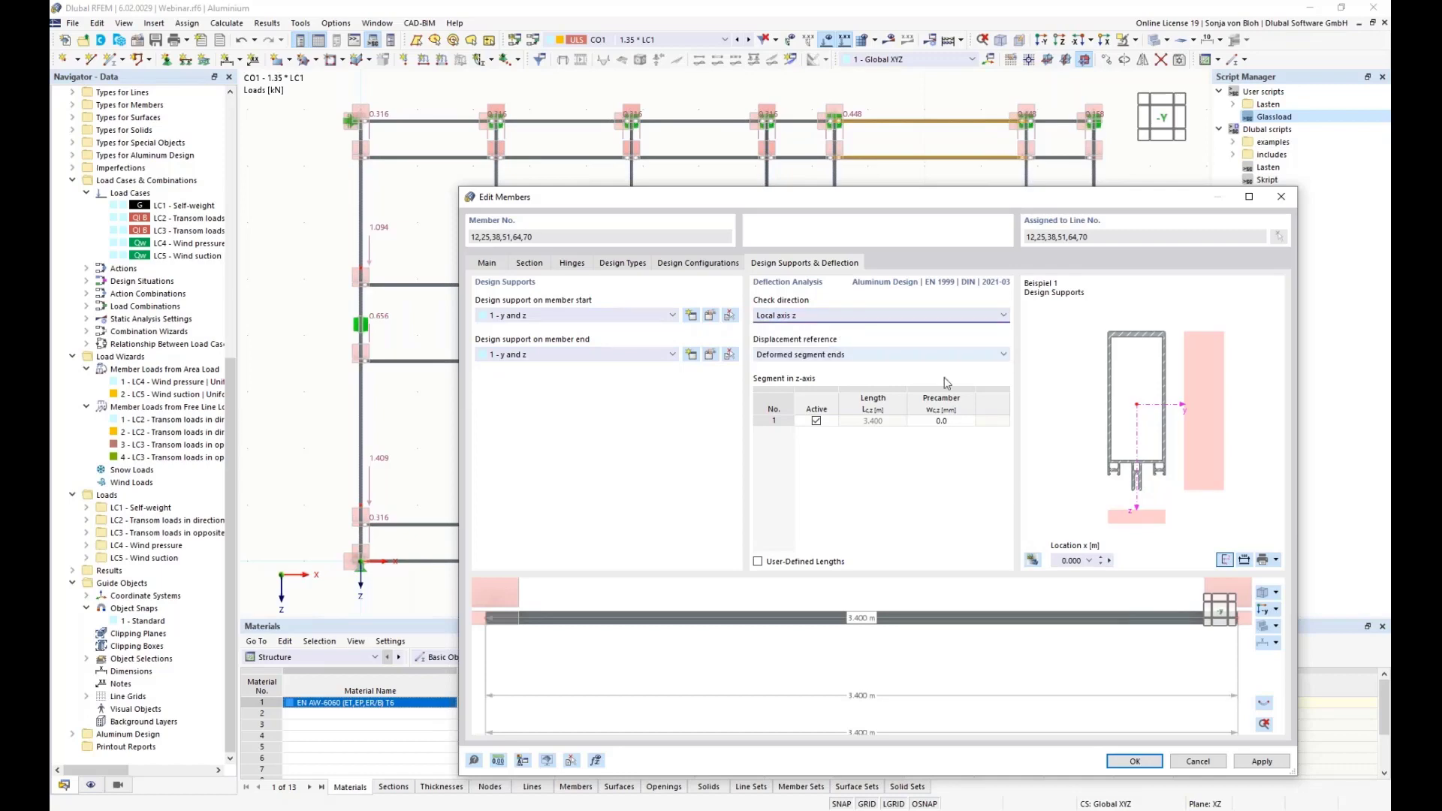
pyautogui.click(1135, 762)
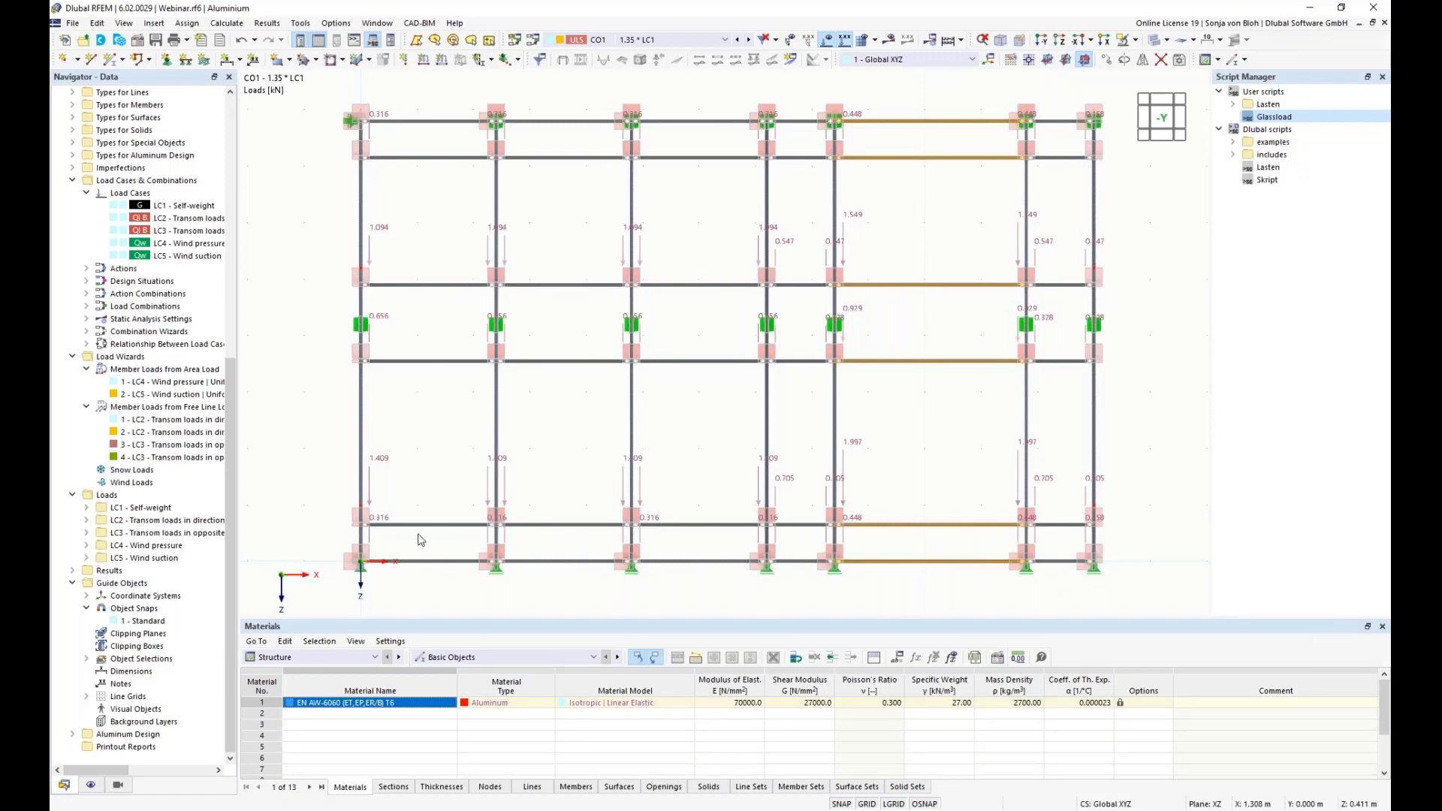
# Step: Hide the design support symbols of the members in the model display
pyautogui.click(90, 786)
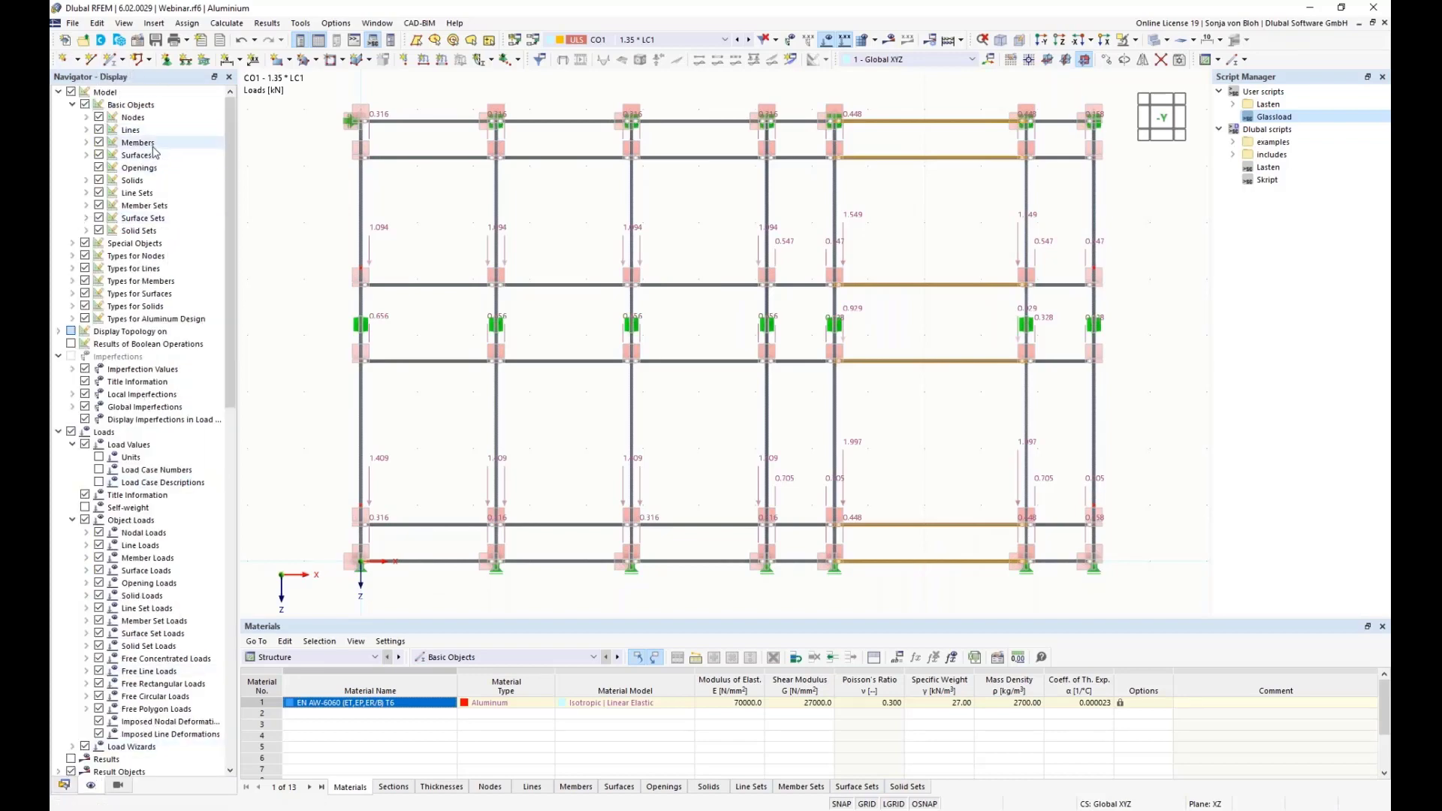
pyautogui.click(73, 282)
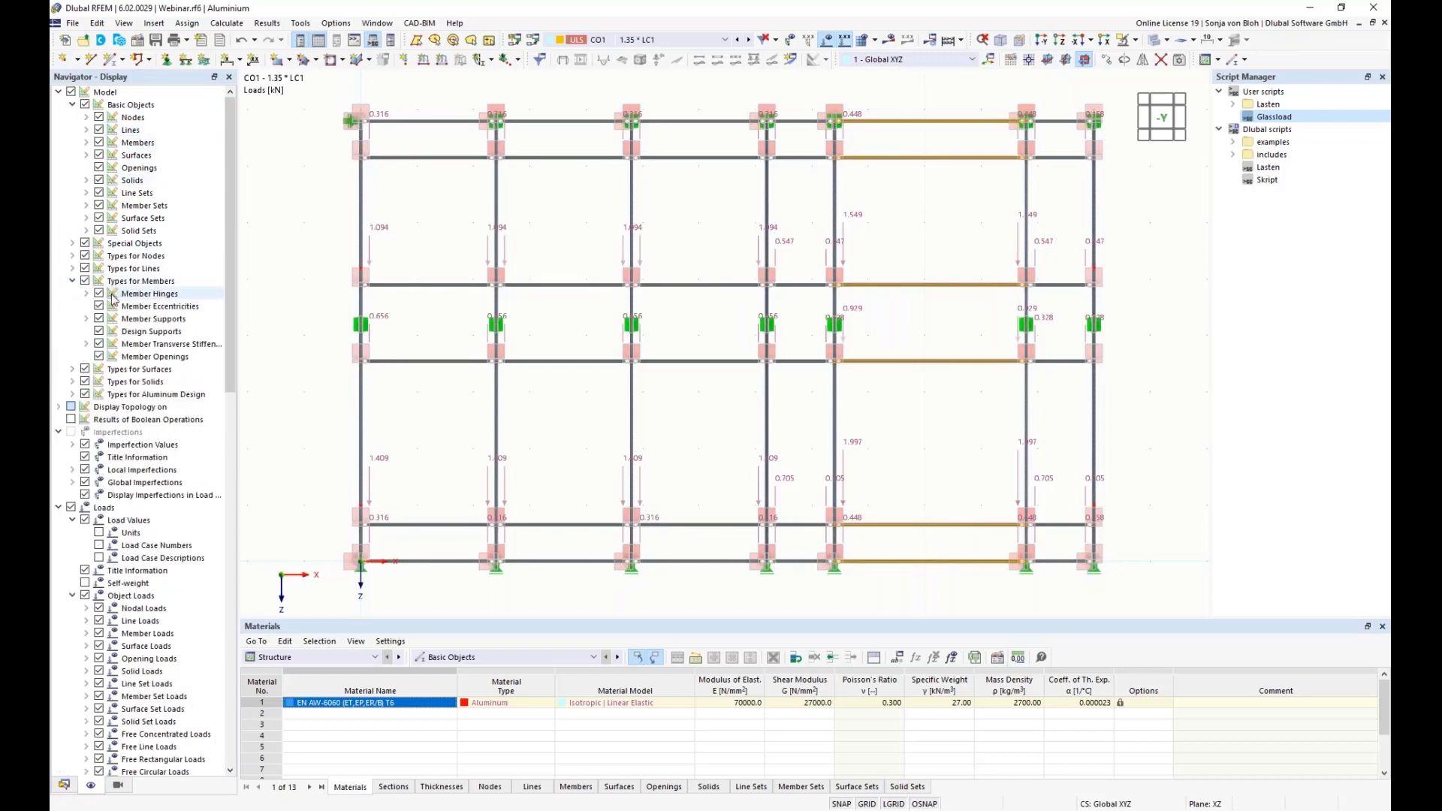
pyautogui.click(99, 332)
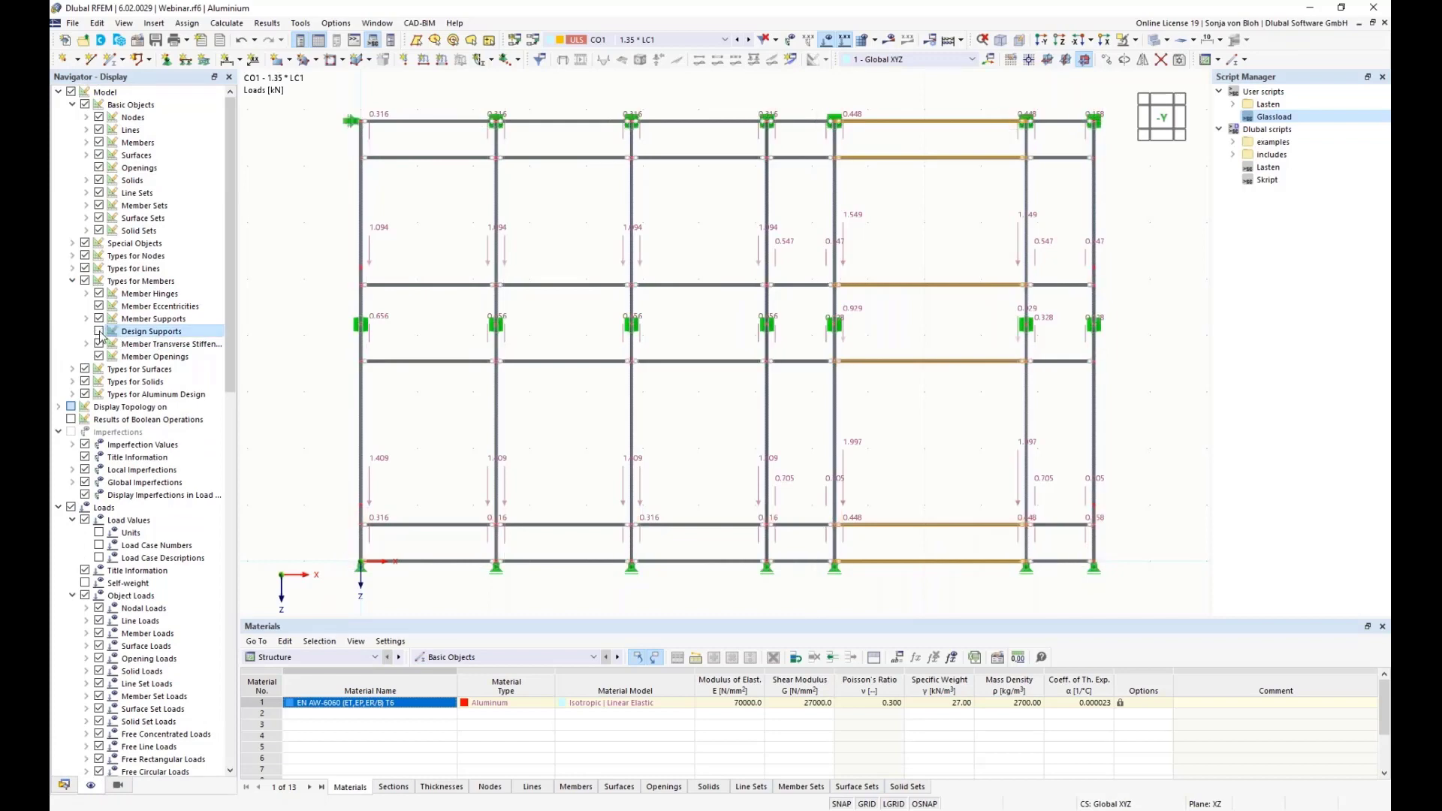
pyautogui.click(99, 331)
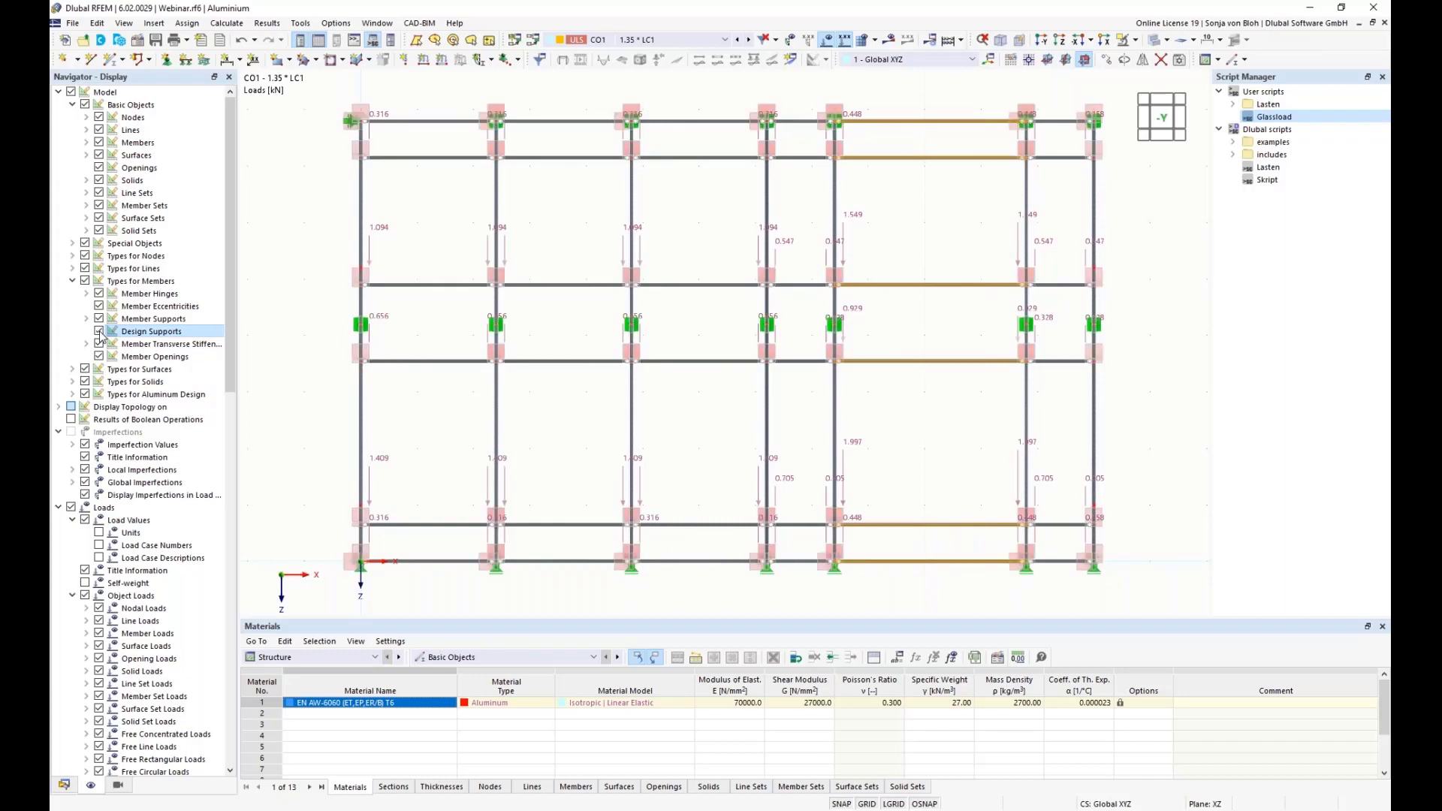
pyautogui.click(99, 331)
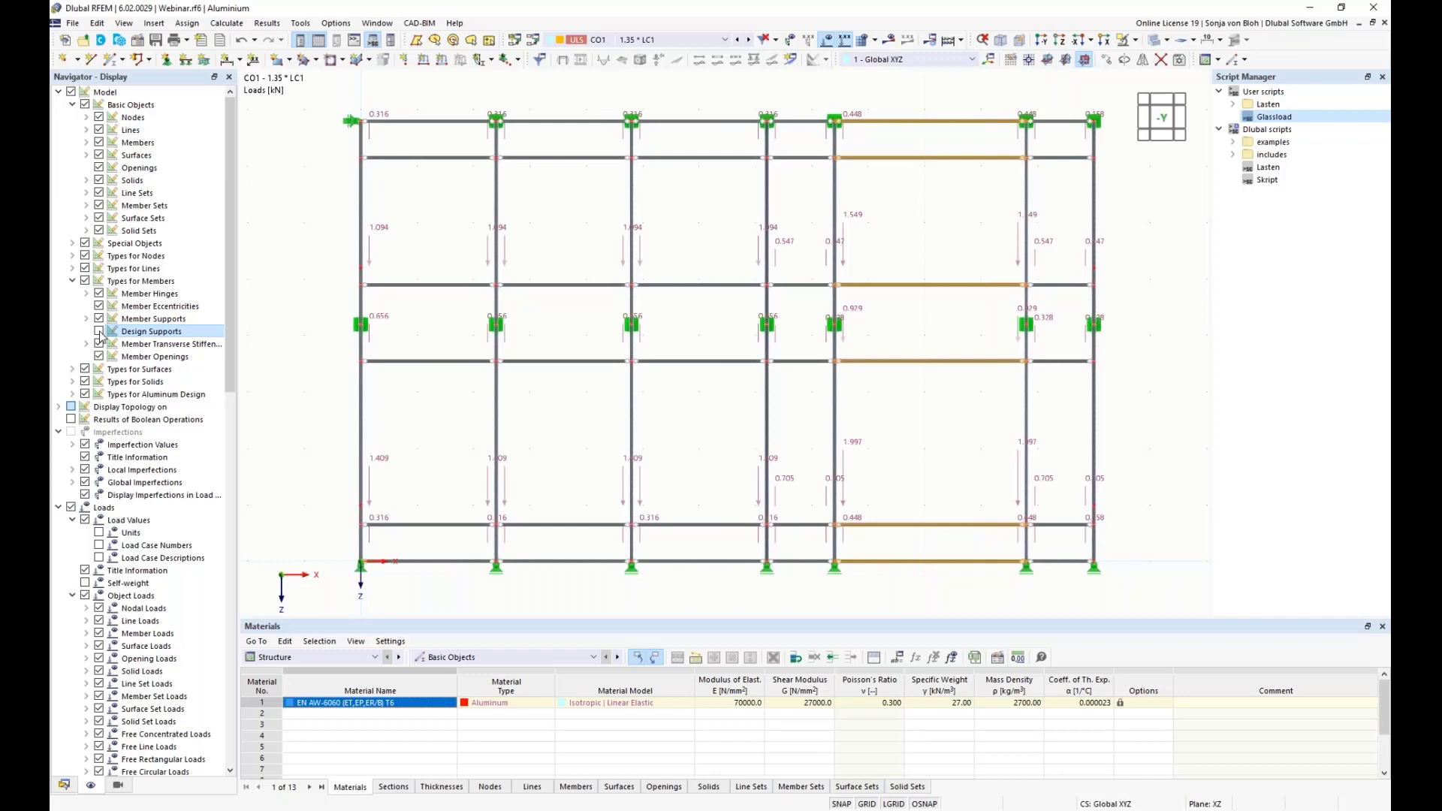
# Step: Show the Aluminum Design input tables and examine the design situations and the type options available for DS1
pyautogui.click(375, 658)
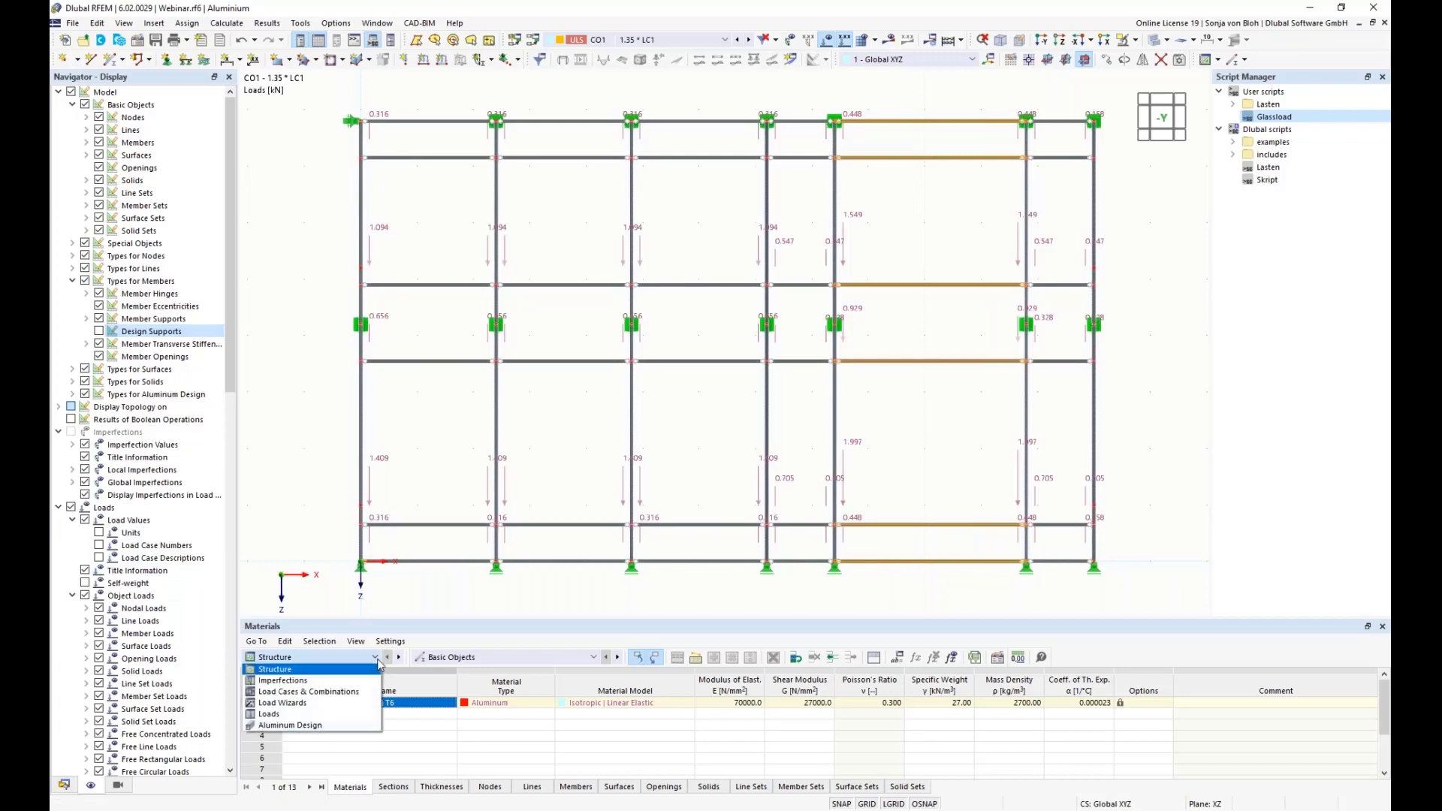
pyautogui.click(298, 726)
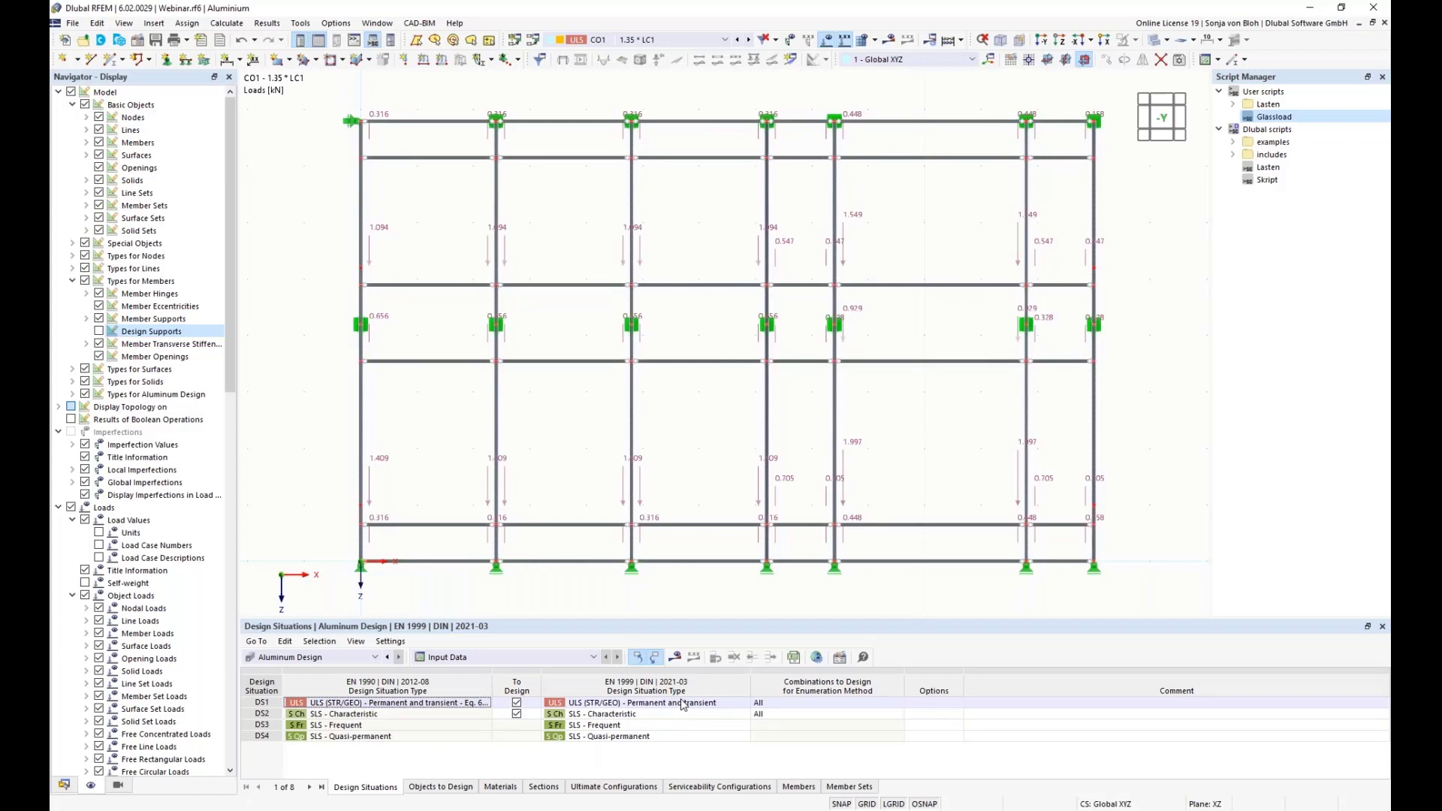
pyautogui.click(723, 705)
pyautogui.click(745, 704)
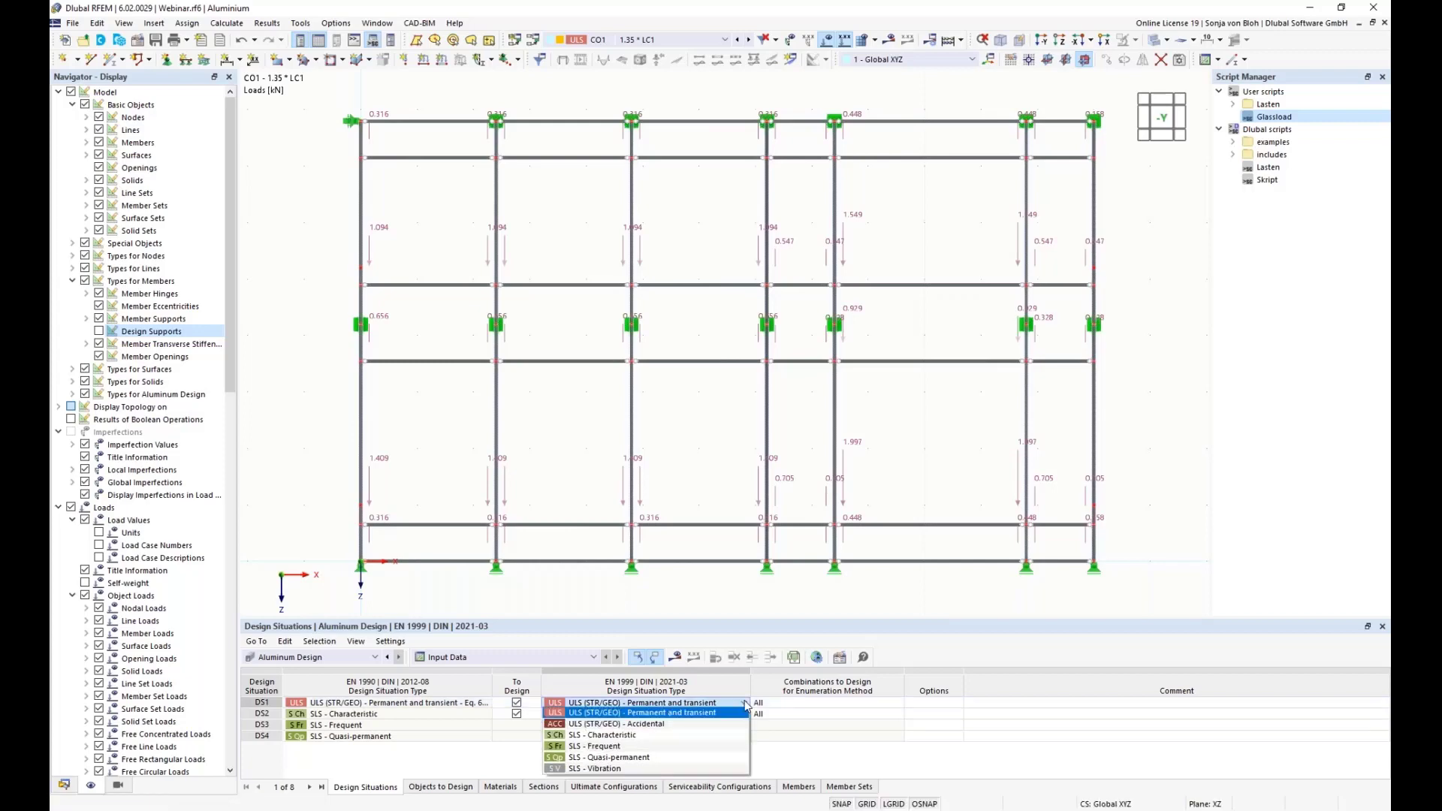
pyautogui.click(746, 706)
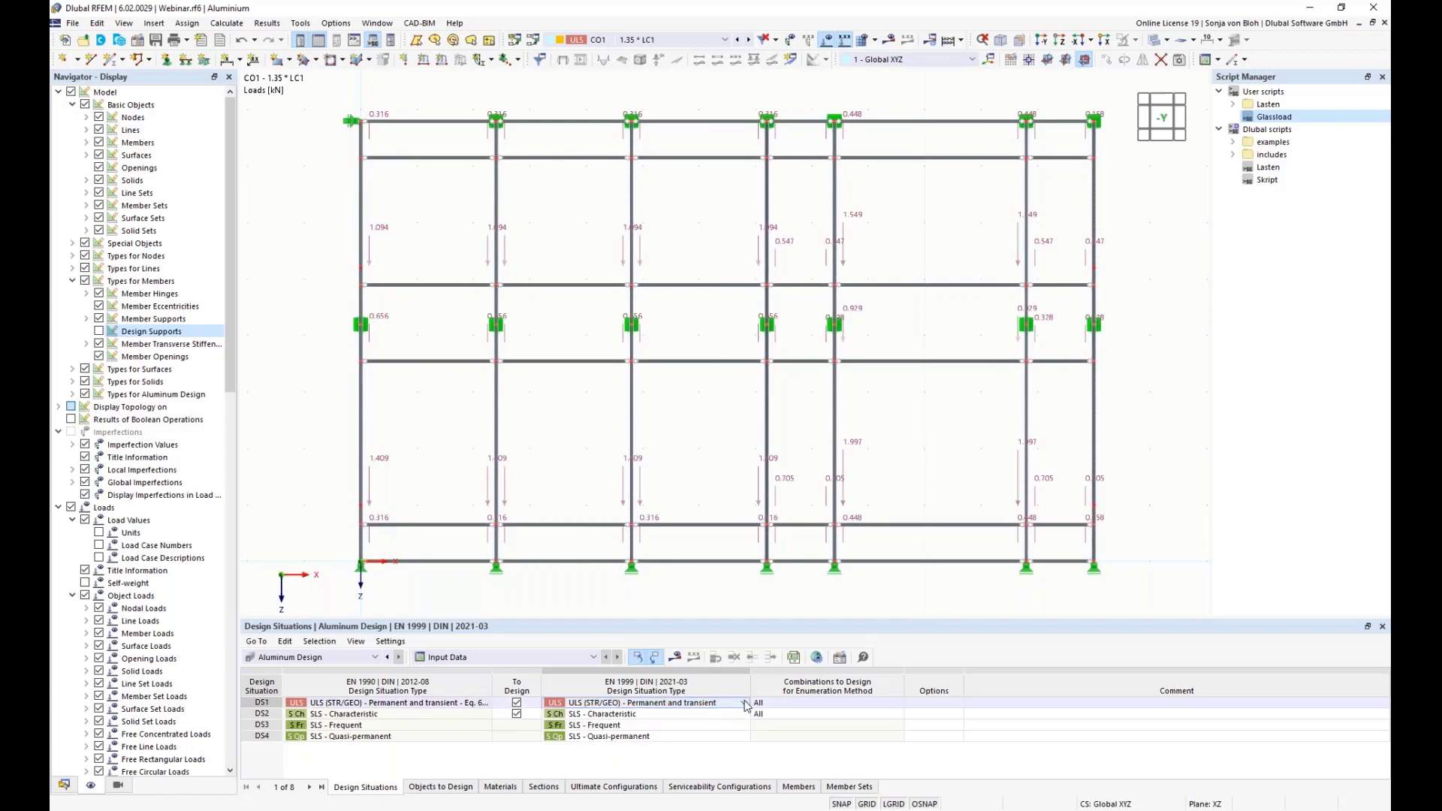
pyautogui.click(586, 713)
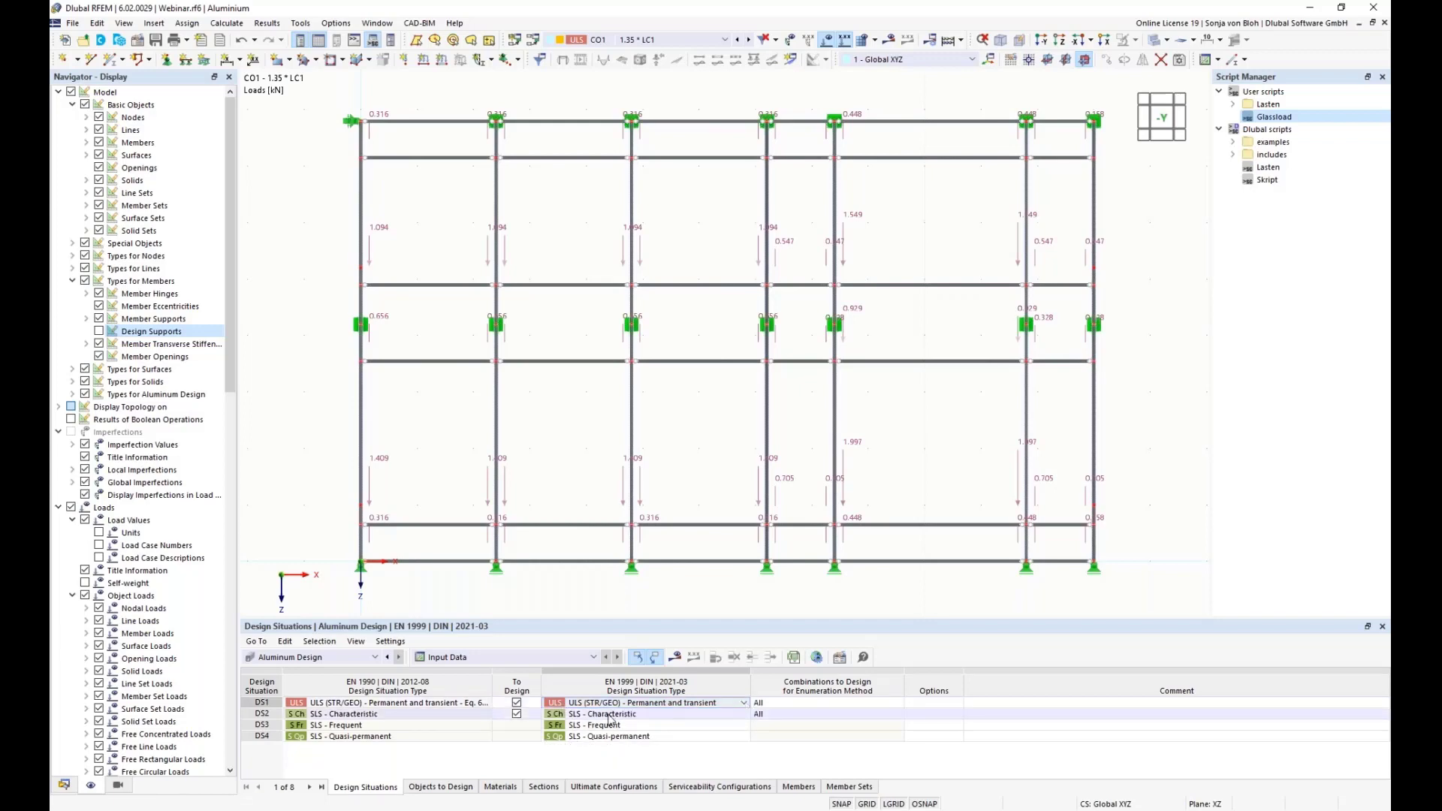
# Step: Review the objects to design, examining which members are designed, removed from design, and not valid or deactivated
pyautogui.click(443, 787)
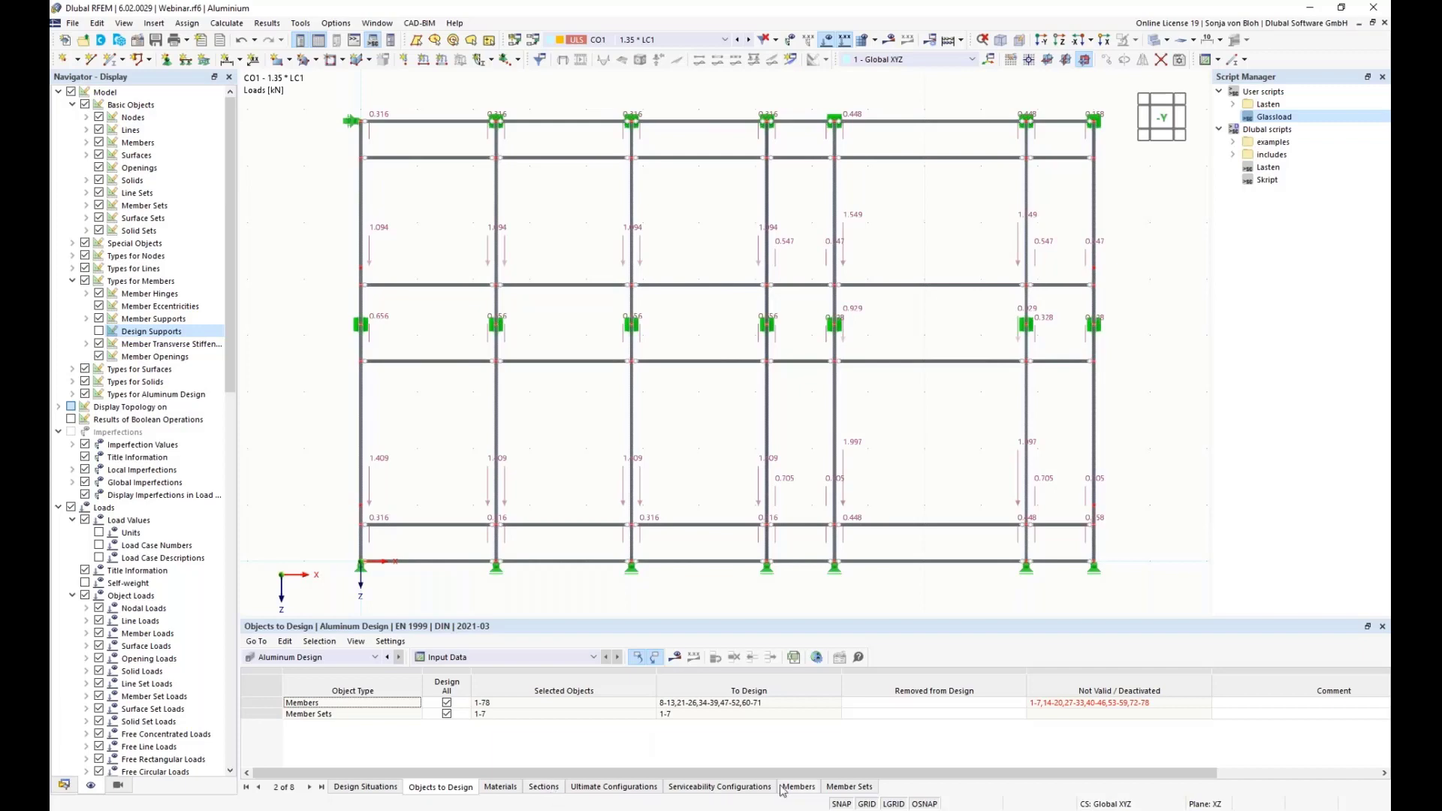
pyautogui.click(884, 704)
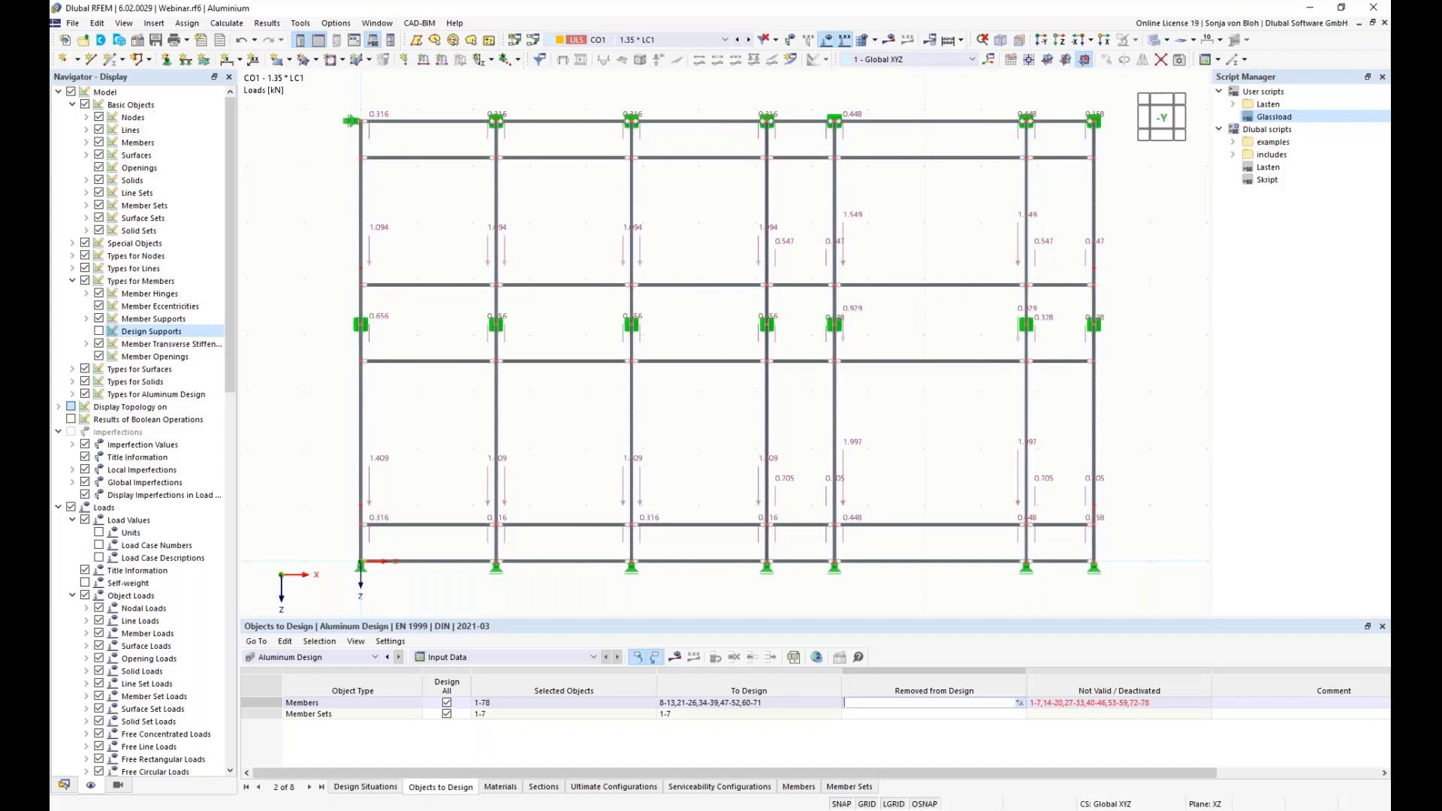
pyautogui.click(787, 704)
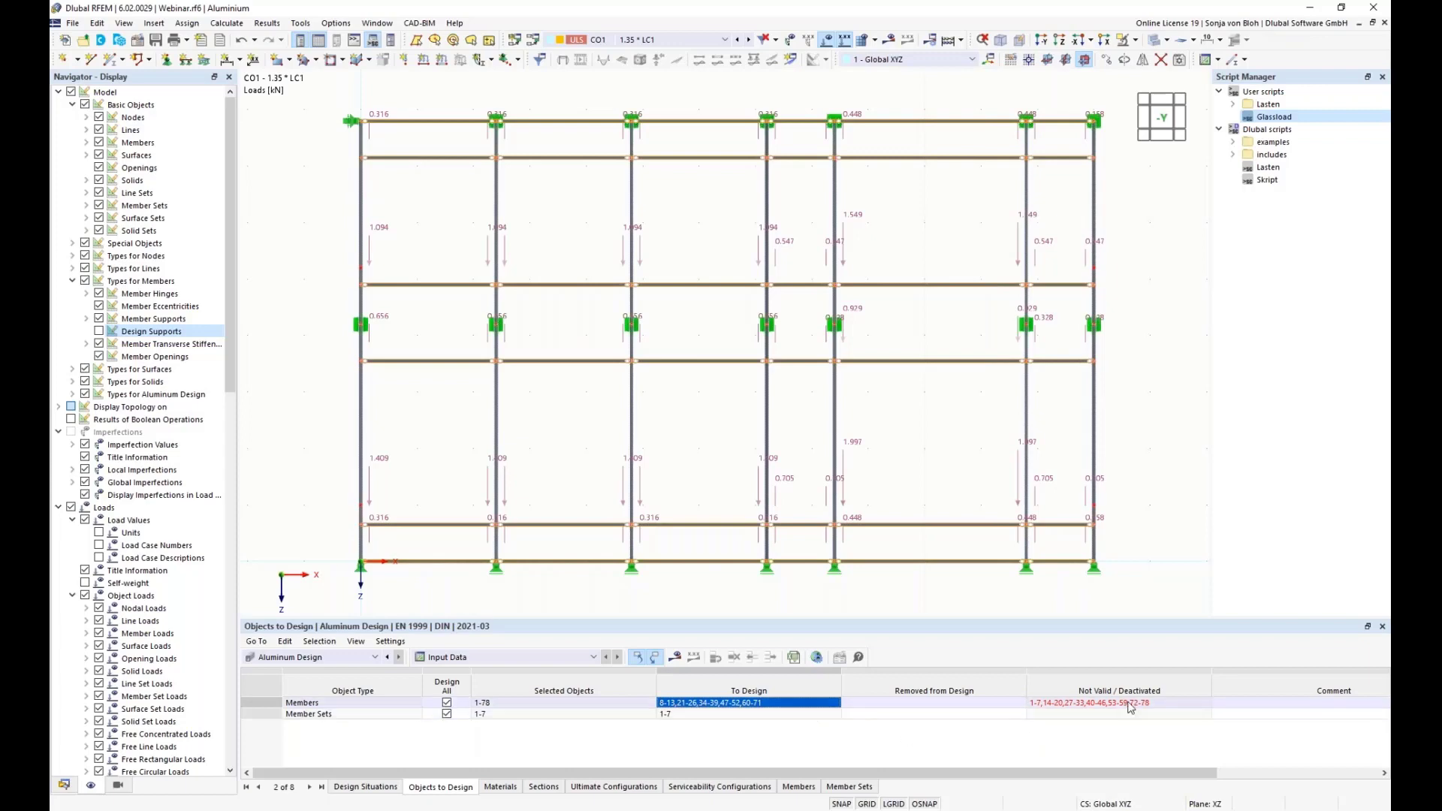
pyautogui.click(1079, 704)
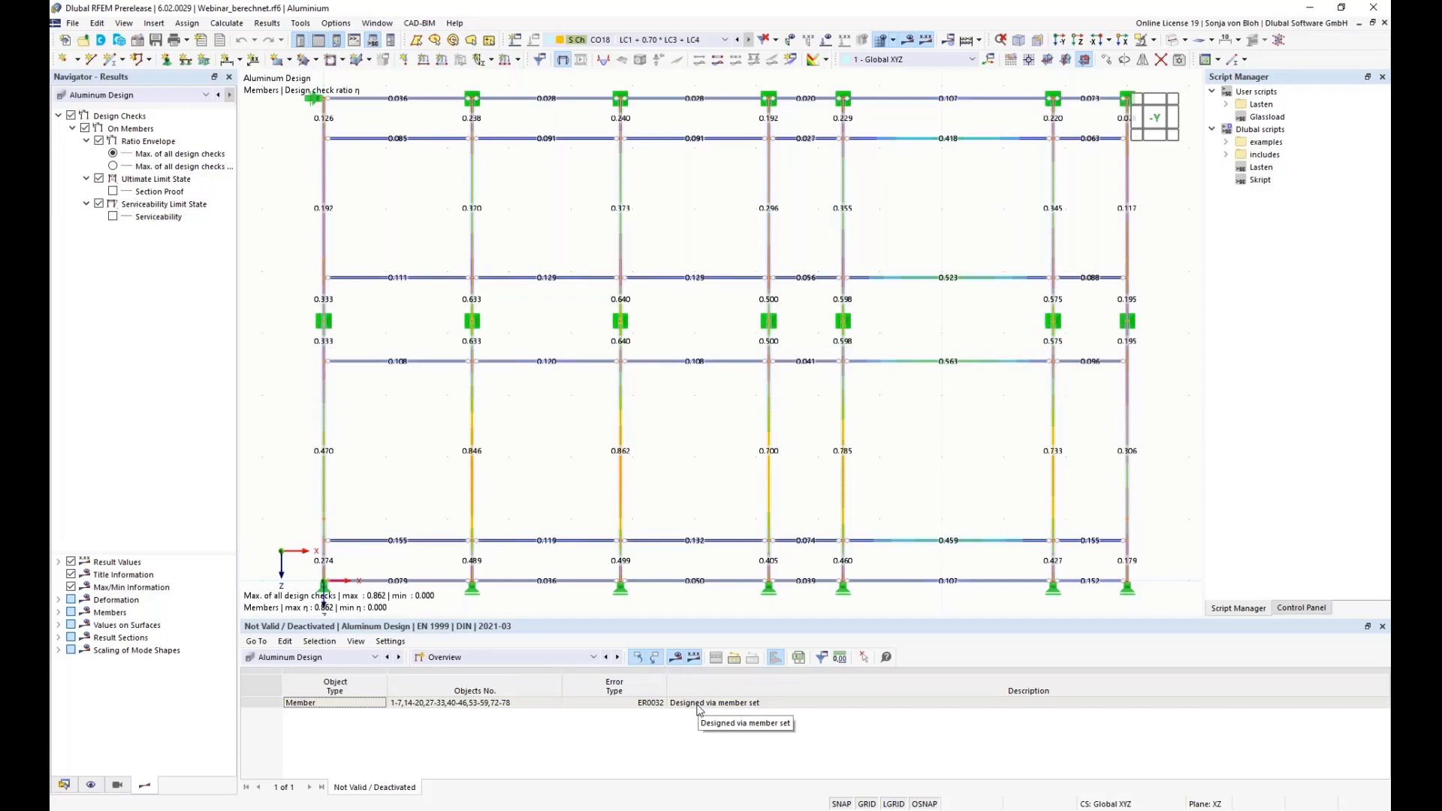
# Step: Show the Design Ratios on Members result tables for the aluminum design
pyautogui.click(595, 660)
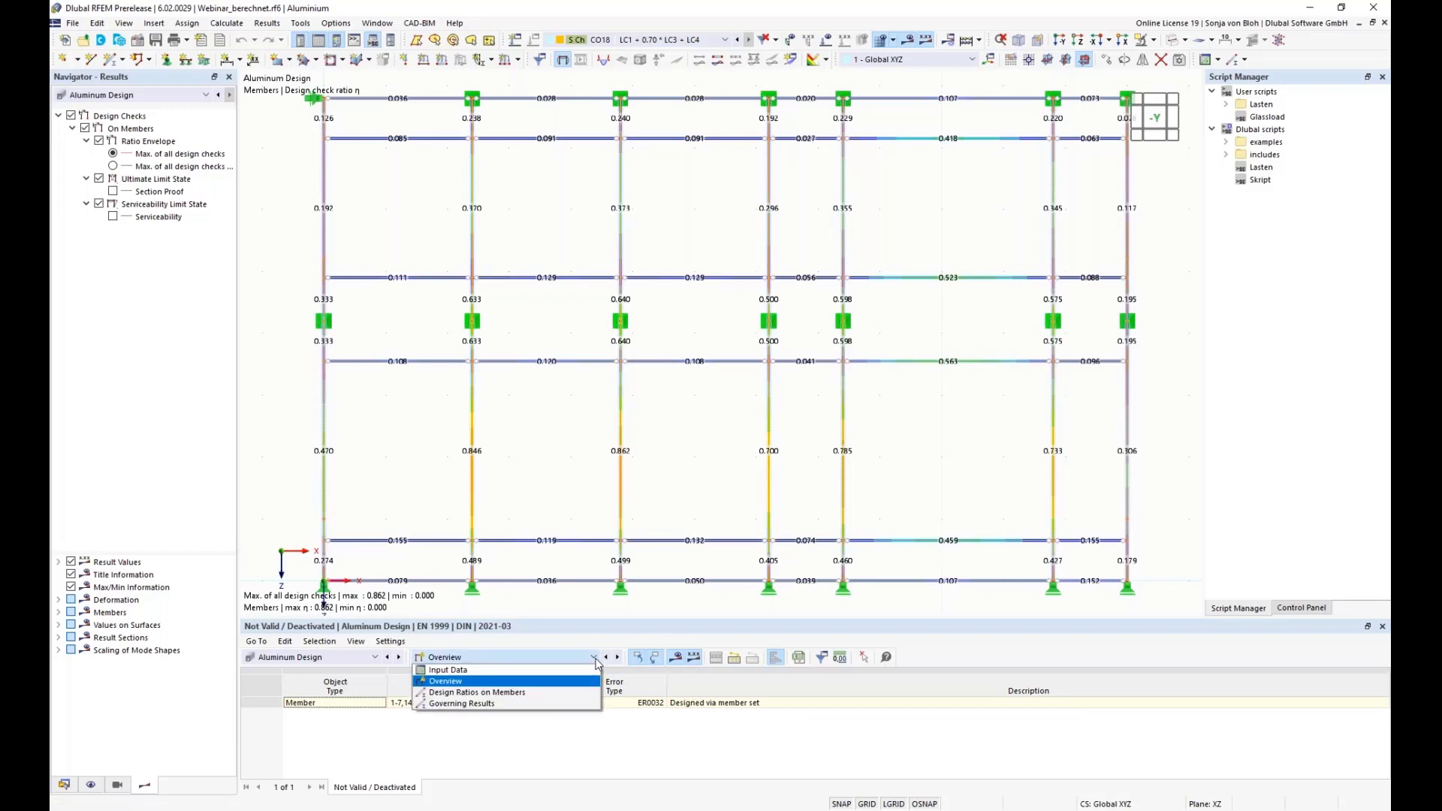
pyautogui.click(499, 694)
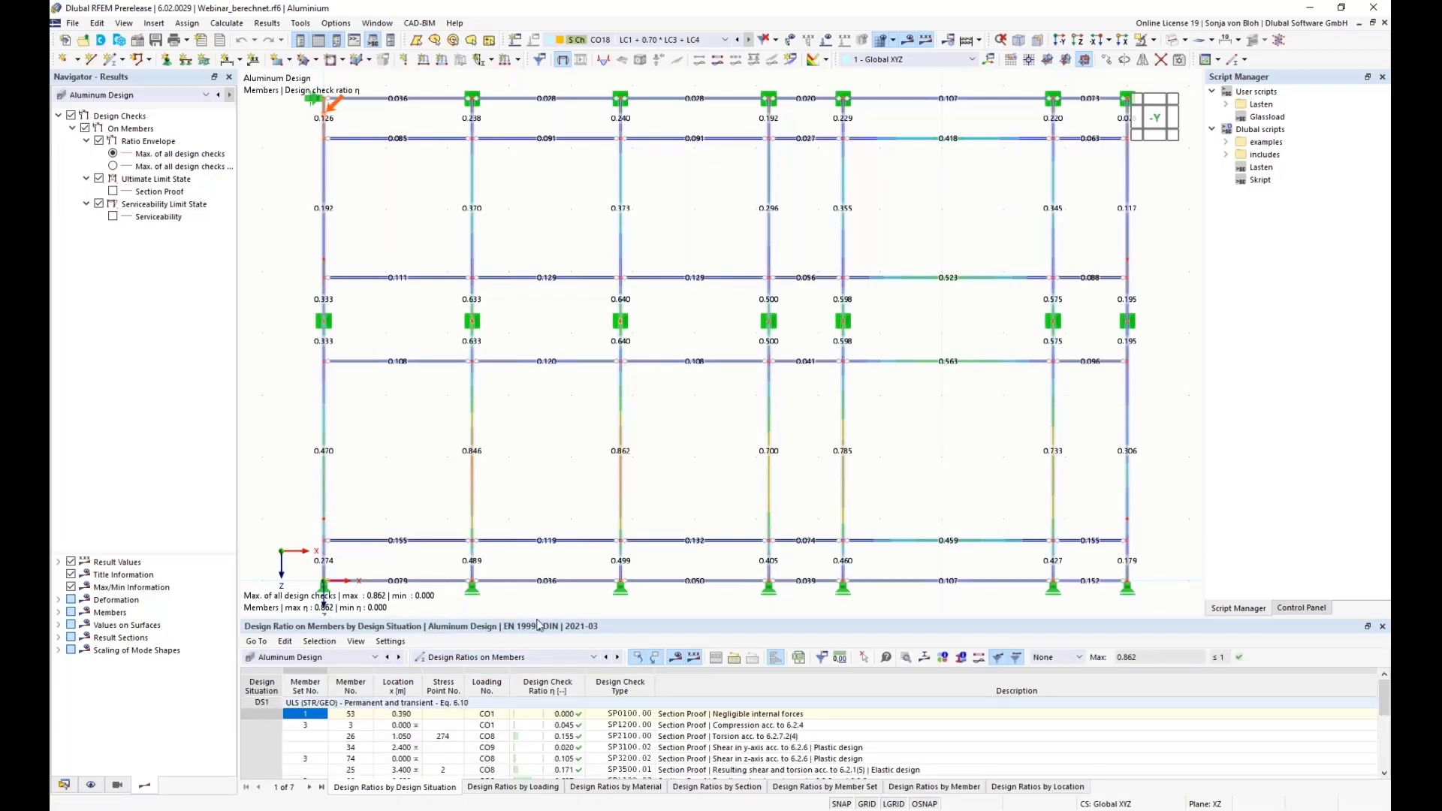
# Step: Display the design check details for member 29's ULS section proof SP4100.03, bending about the y-axis
pyautogui.moveTo(538, 622); pyautogui.dragTo(538, 509)
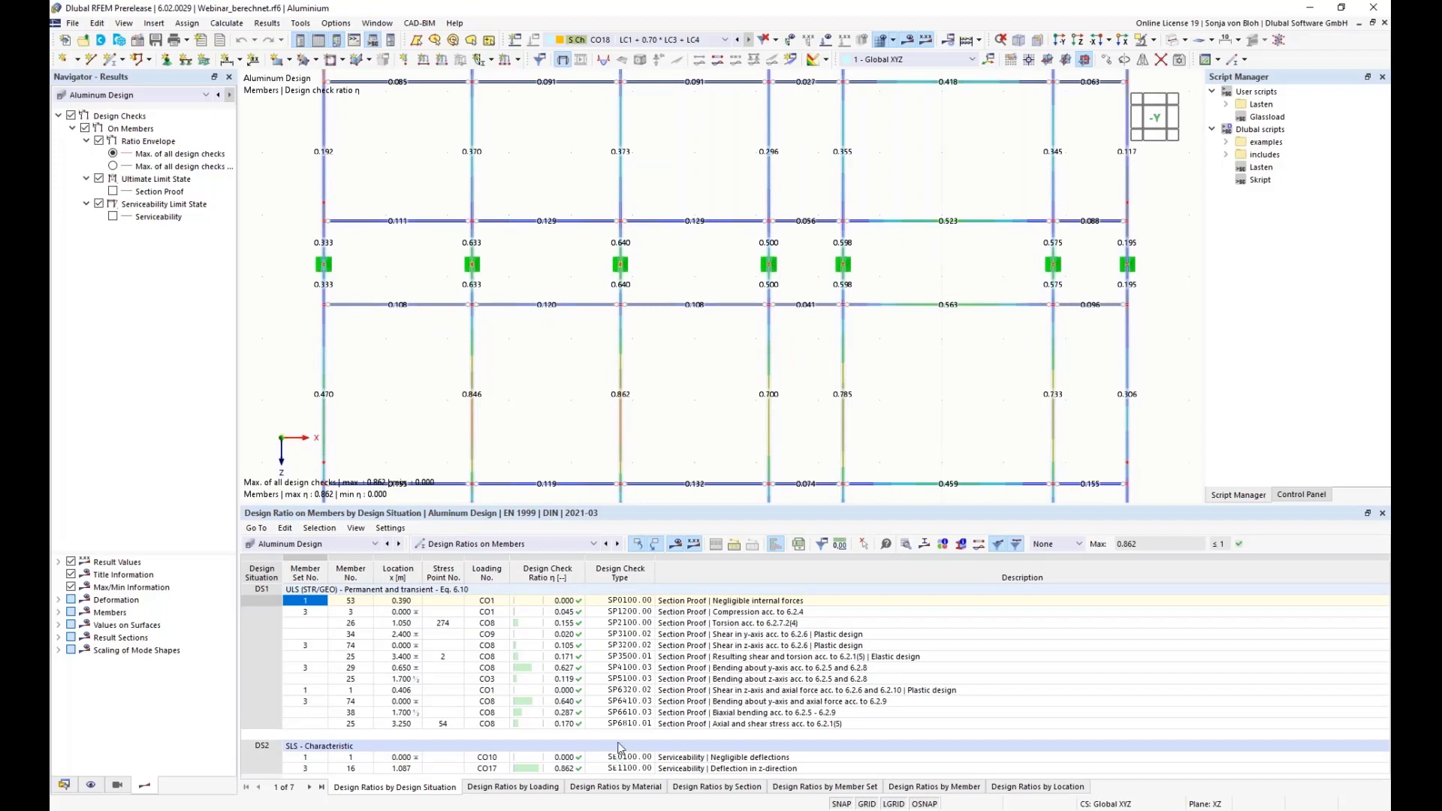
pyautogui.click(718, 671)
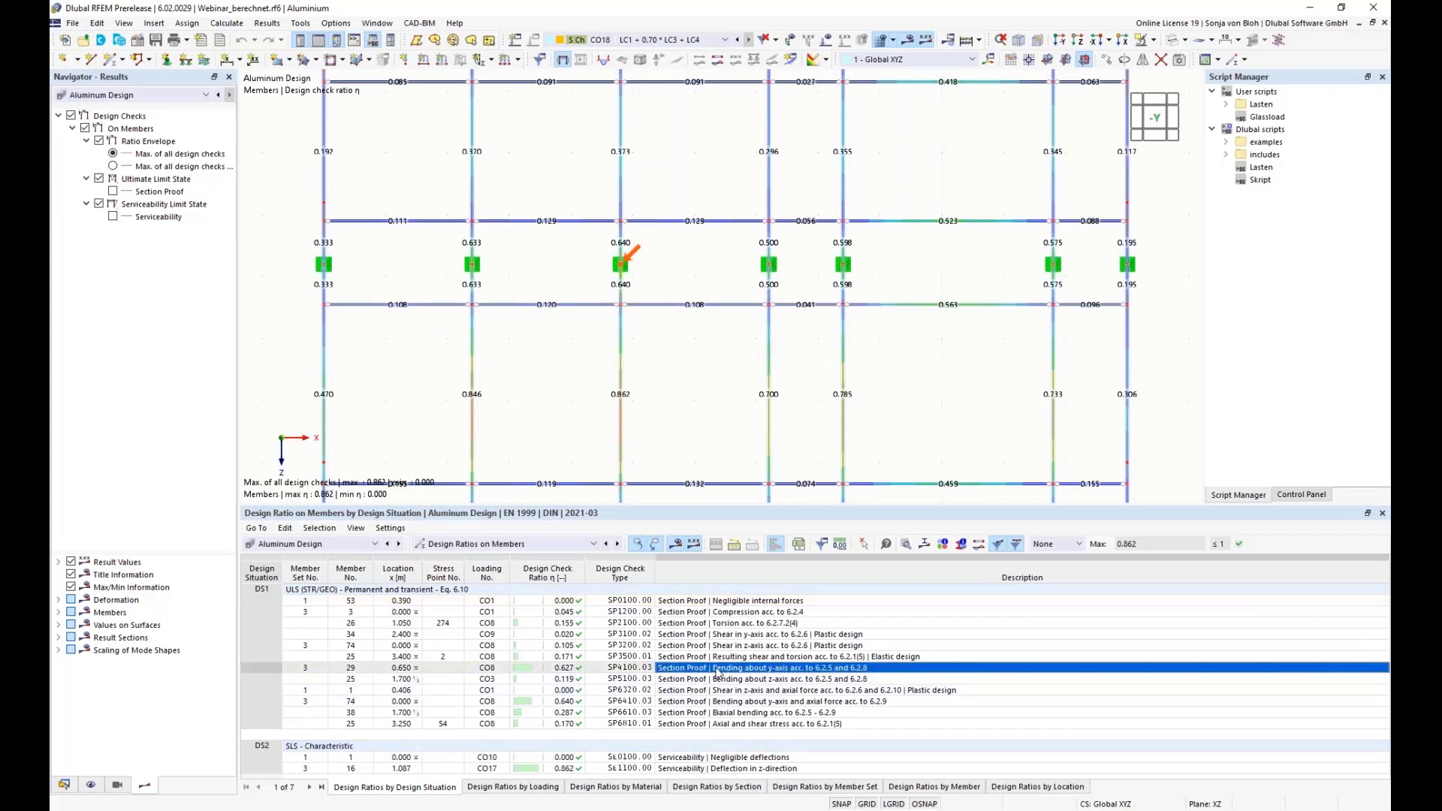
pyautogui.doubleClick(717, 671)
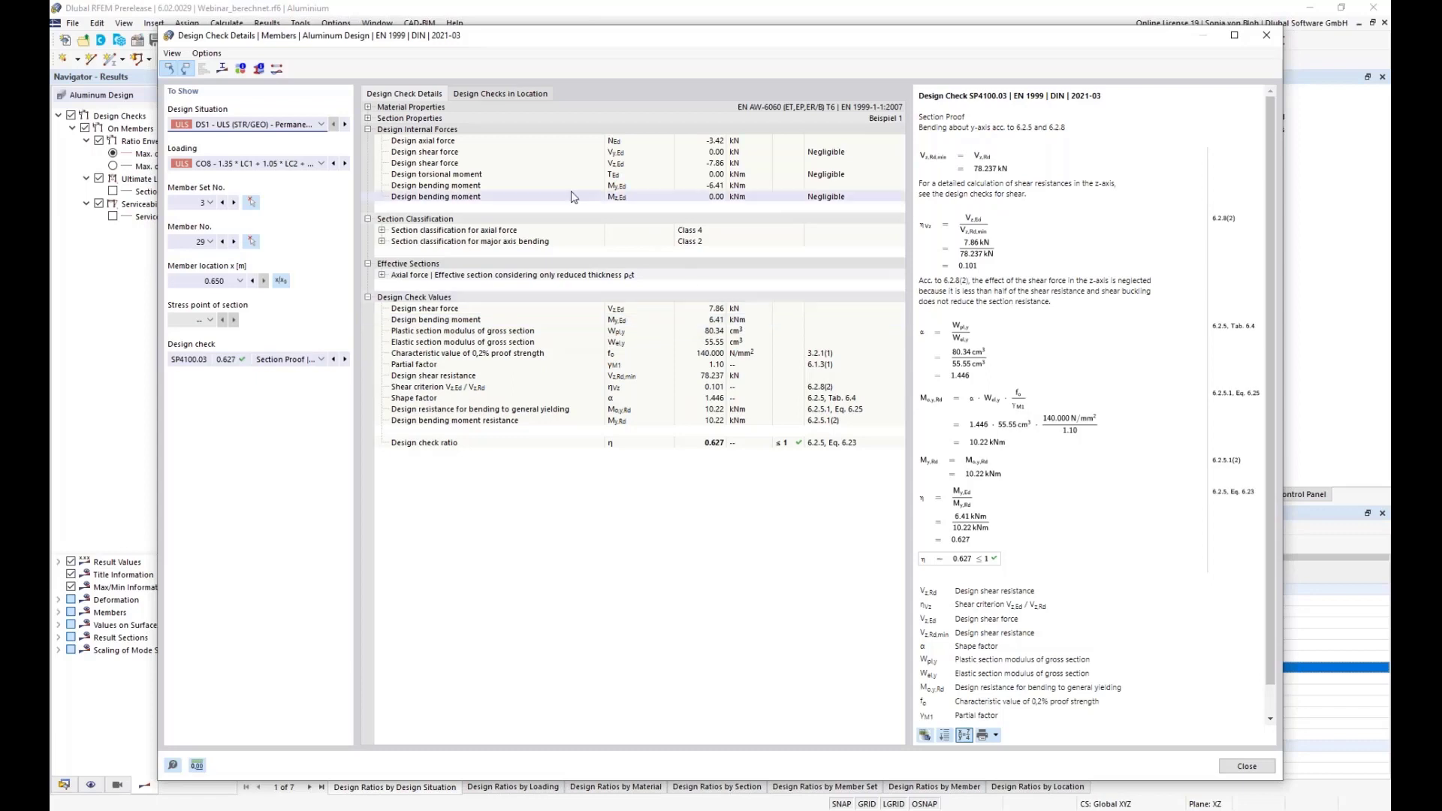
# Step: Examine the result diagrams in the section for this check, viewing the effective section due to Nc up close
pyautogui.click(223, 69)
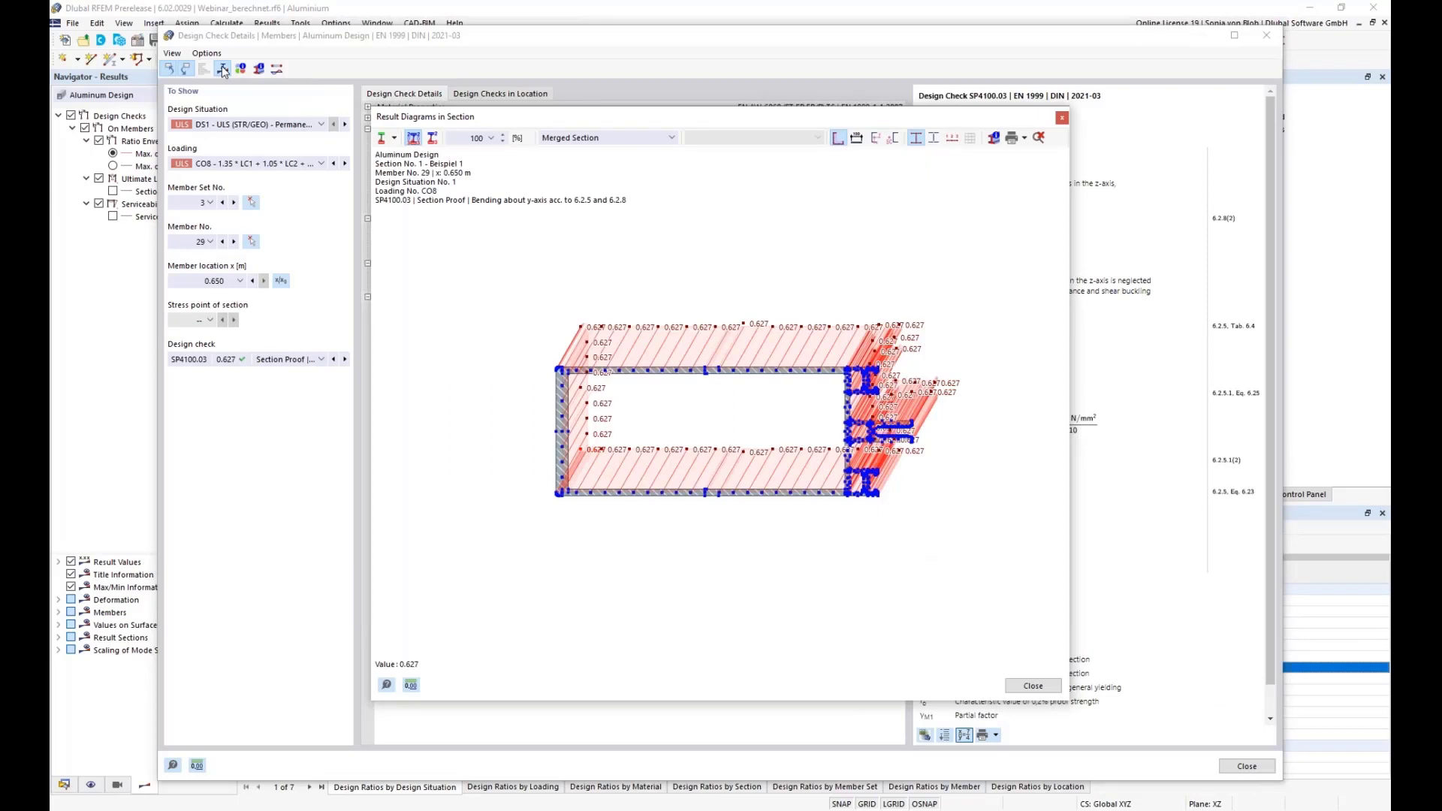
pyautogui.click(673, 138)
pyautogui.click(594, 161)
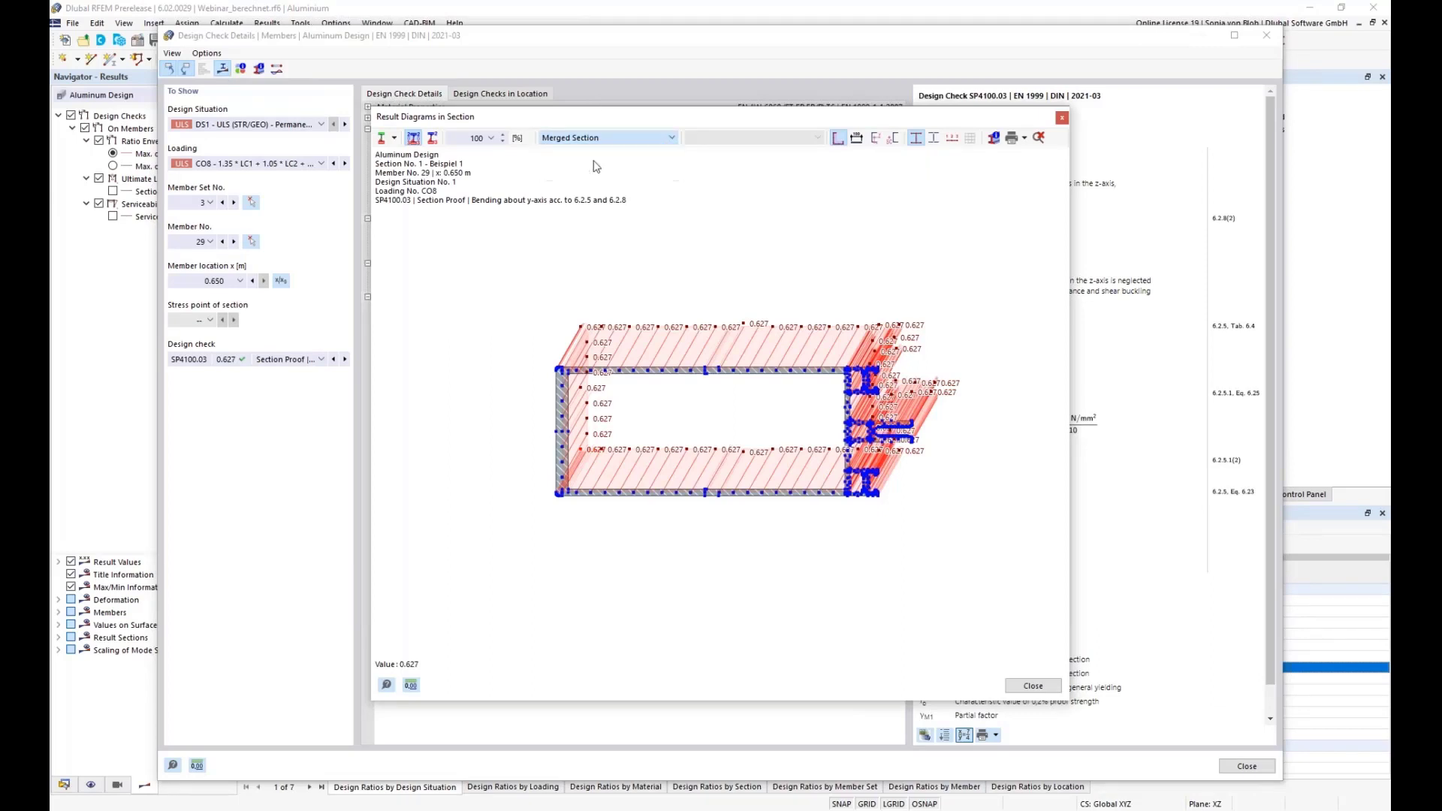
pyautogui.scroll(5, 505, 337)
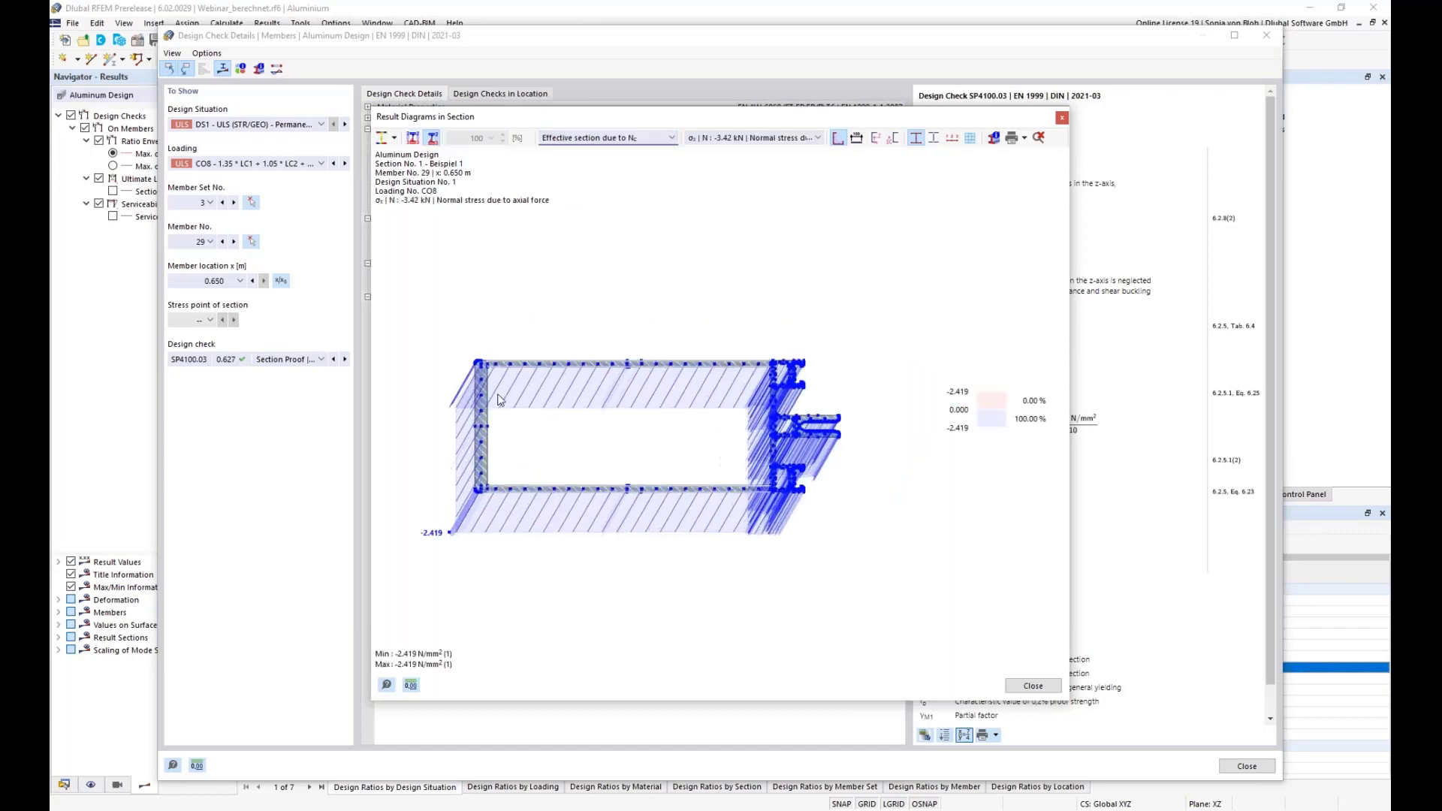
pyautogui.scroll(3, 490, 361)
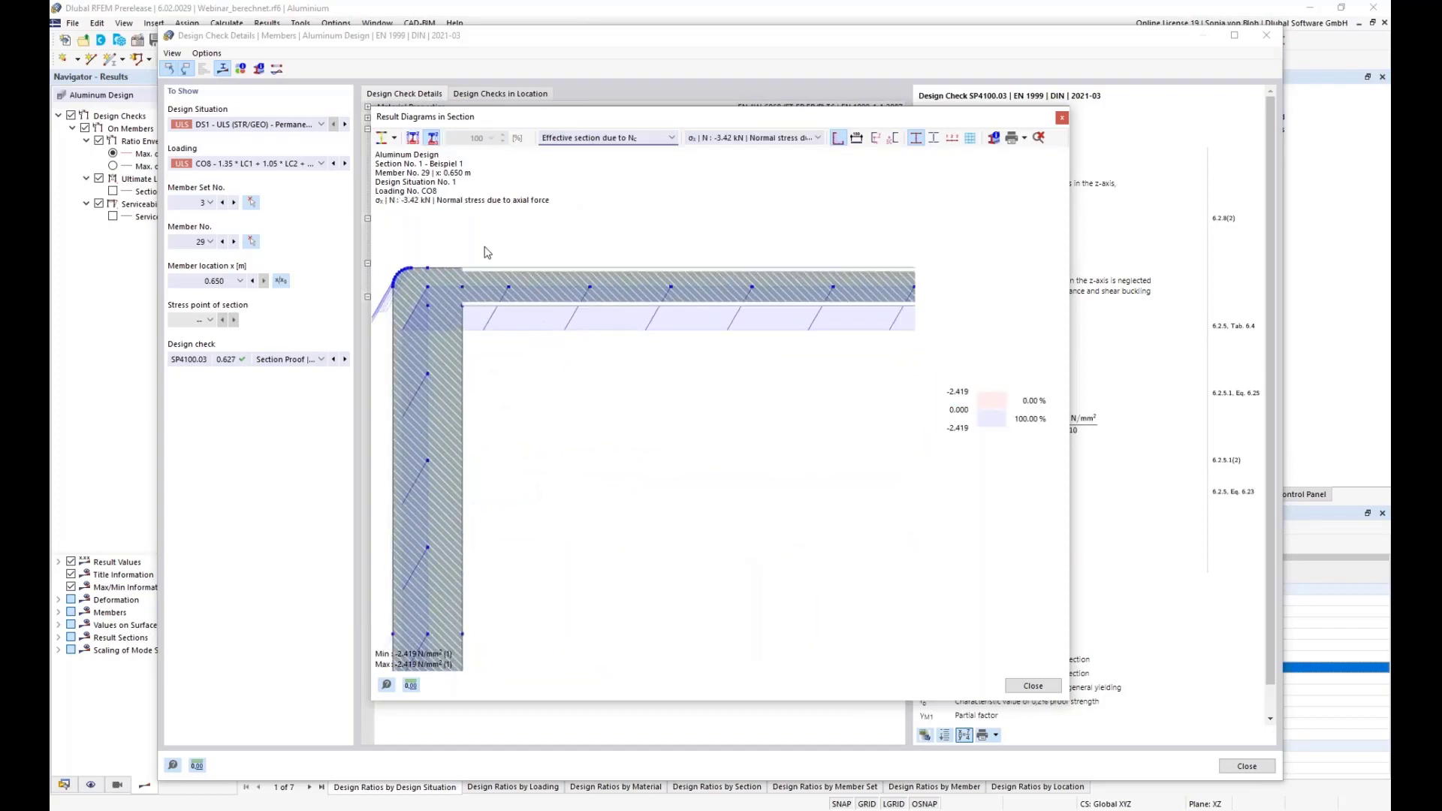
pyautogui.scroll(2, 486, 287)
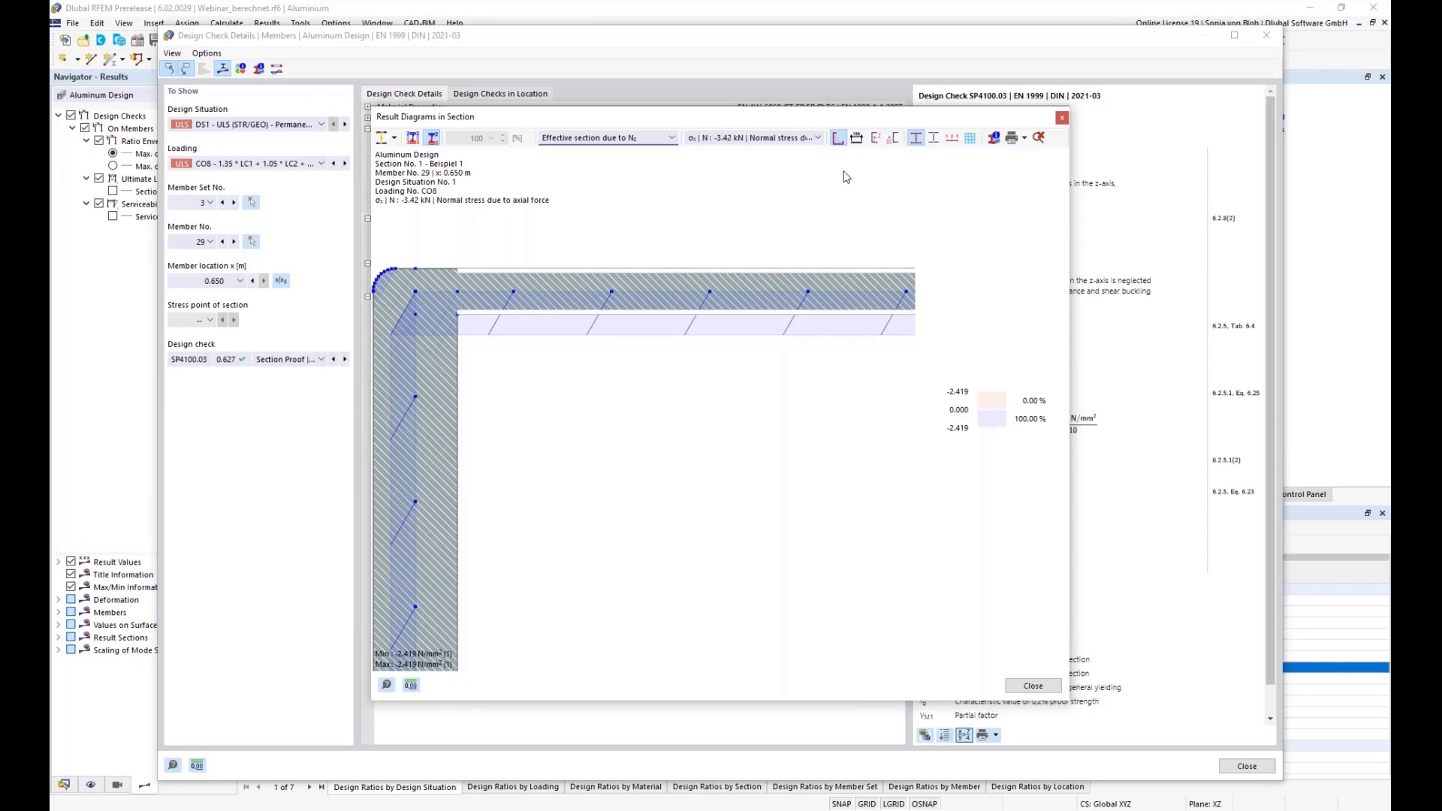
pyautogui.click(1062, 117)
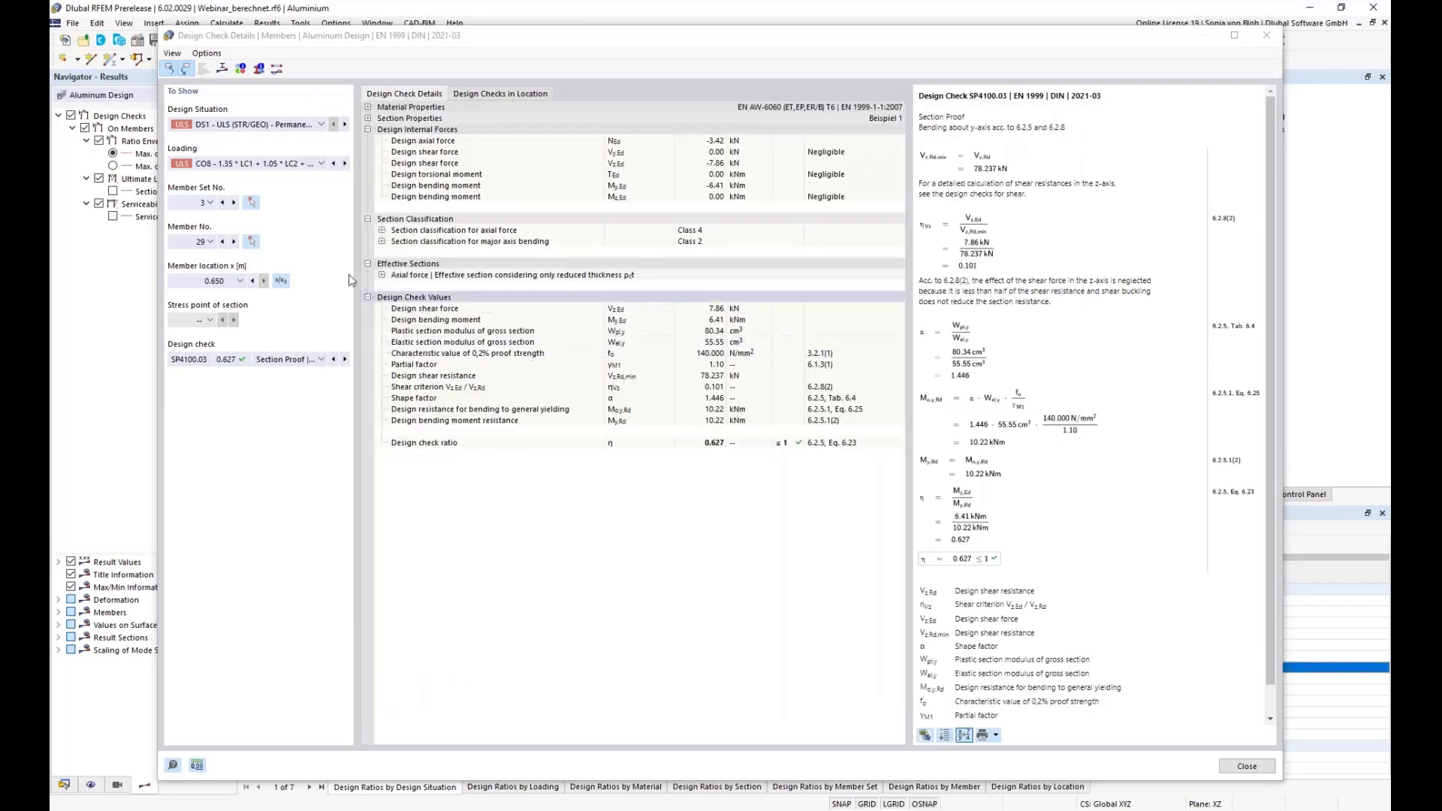
# Step: Review the section classification for axial force, close the check details and enlarge the model view again
pyautogui.click(694, 232)
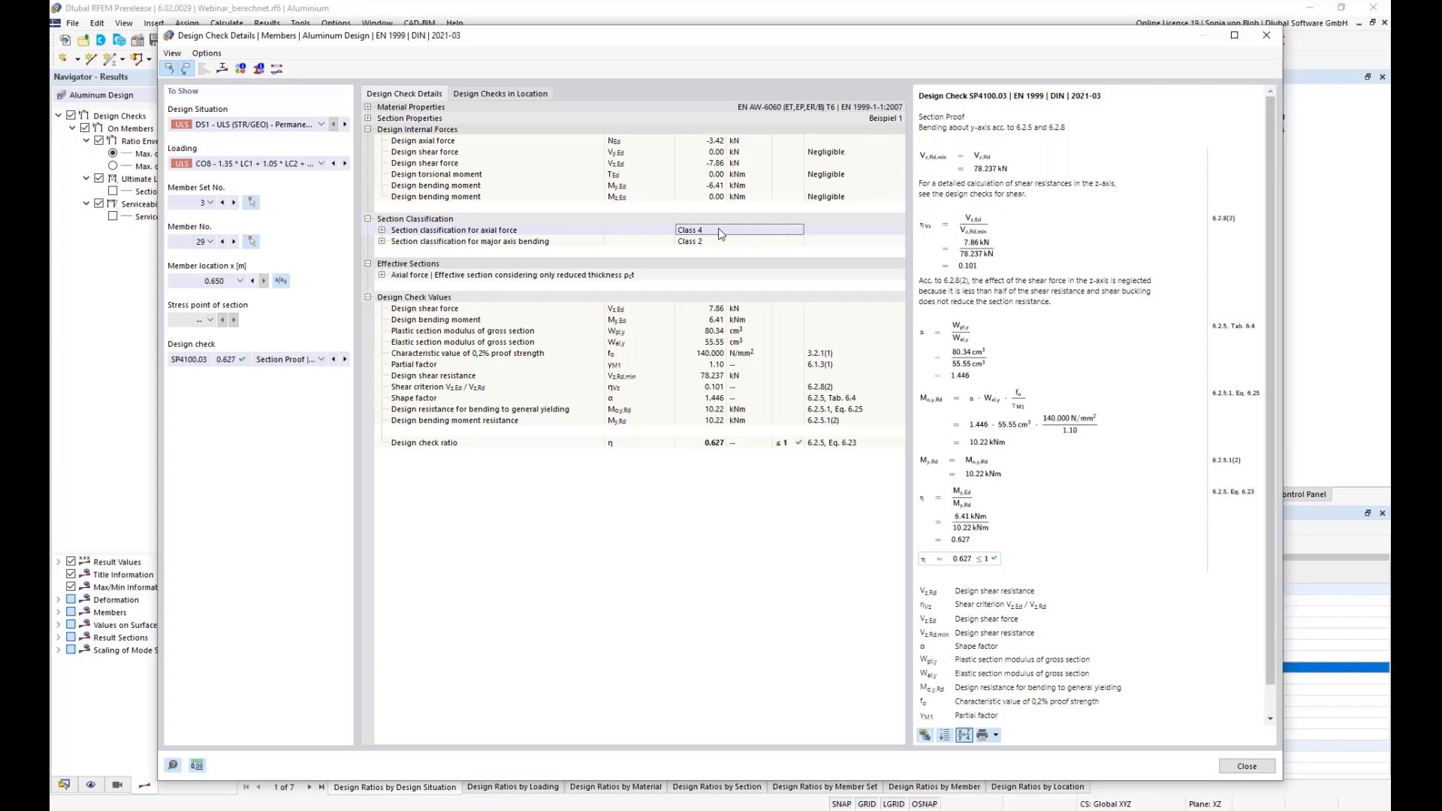
pyautogui.click(1268, 36)
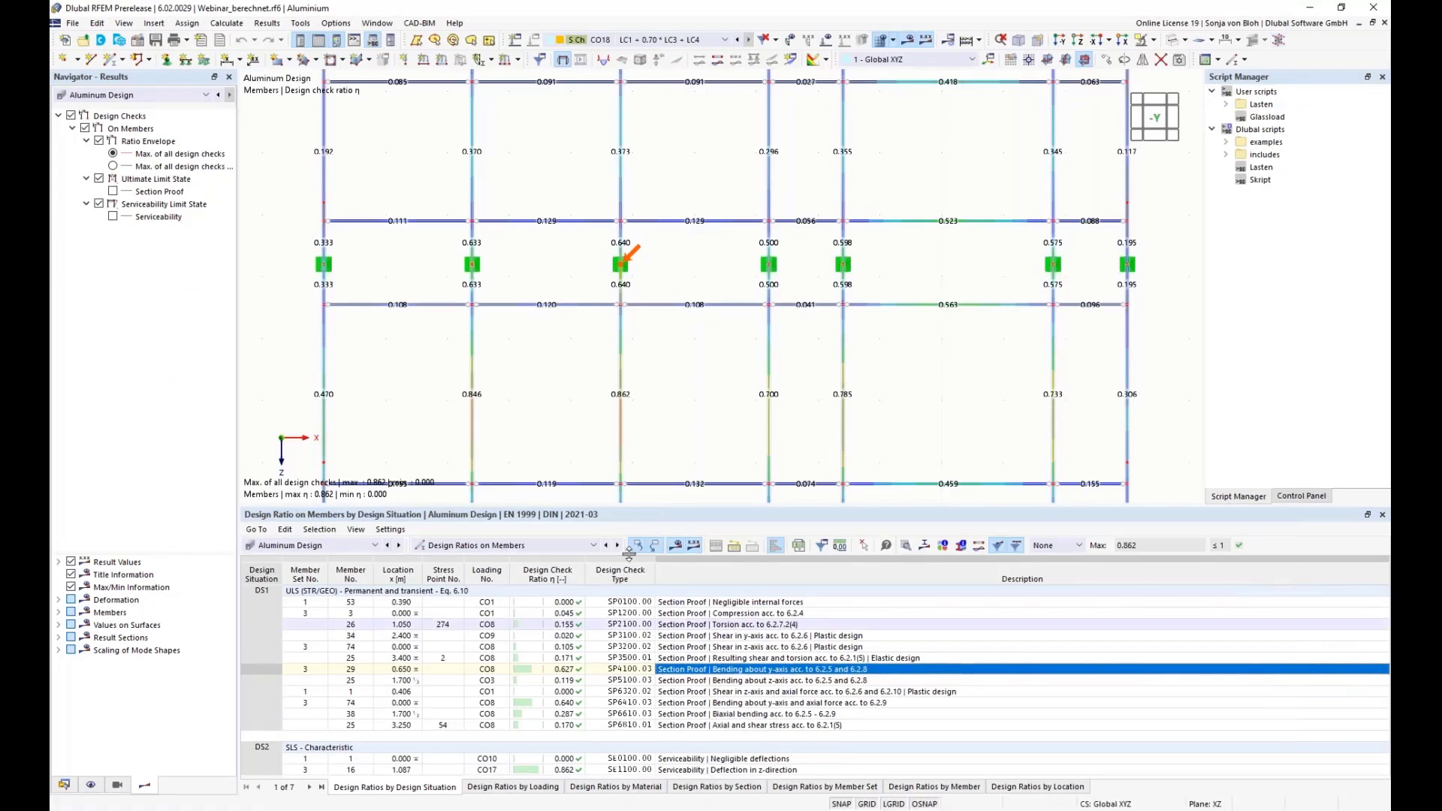
pyautogui.moveTo(646, 506); pyautogui.dragTo(646, 667)
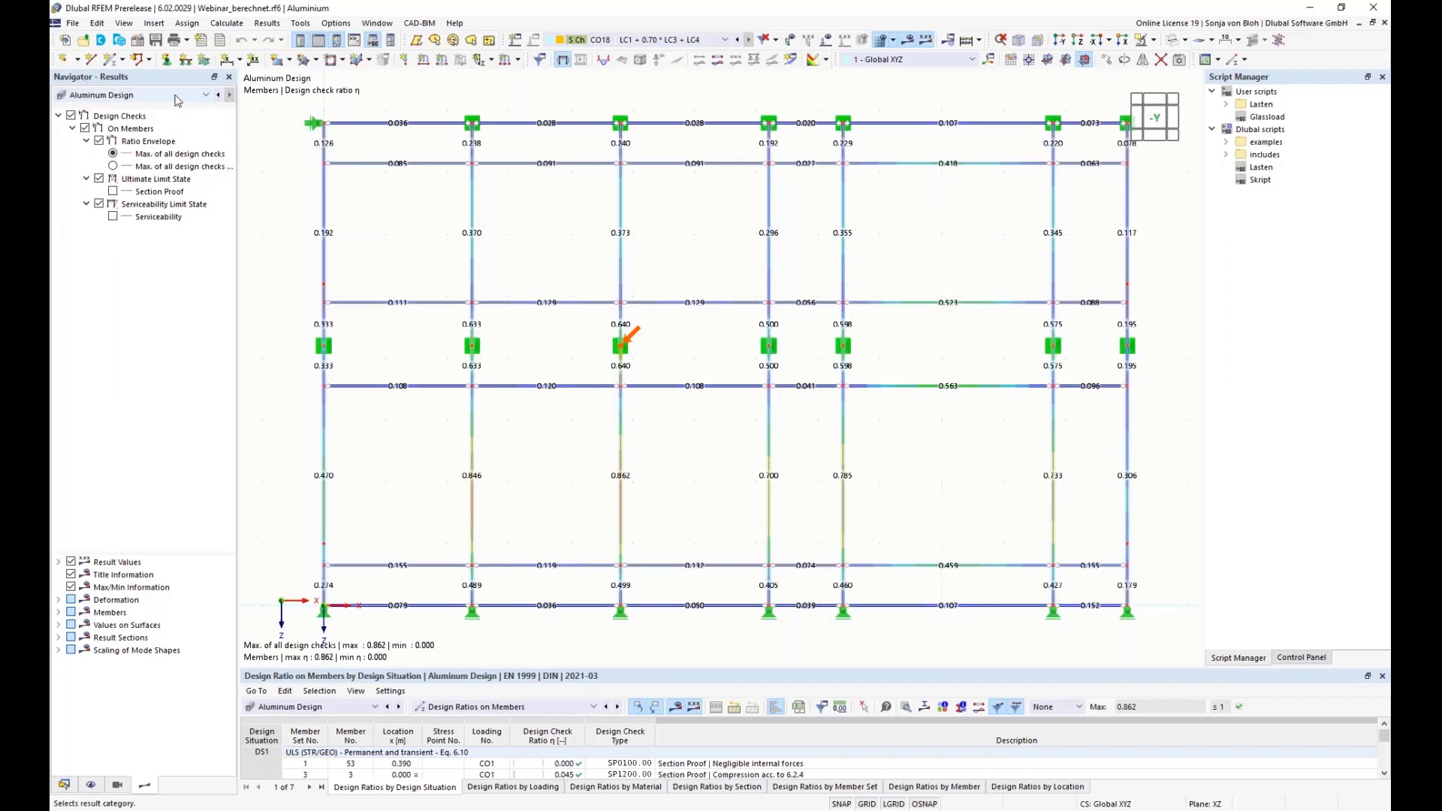
# Step: Display the serviceability design ratios on the members in place of the ratio envelope, without units on the result values
pyautogui.click(205, 96)
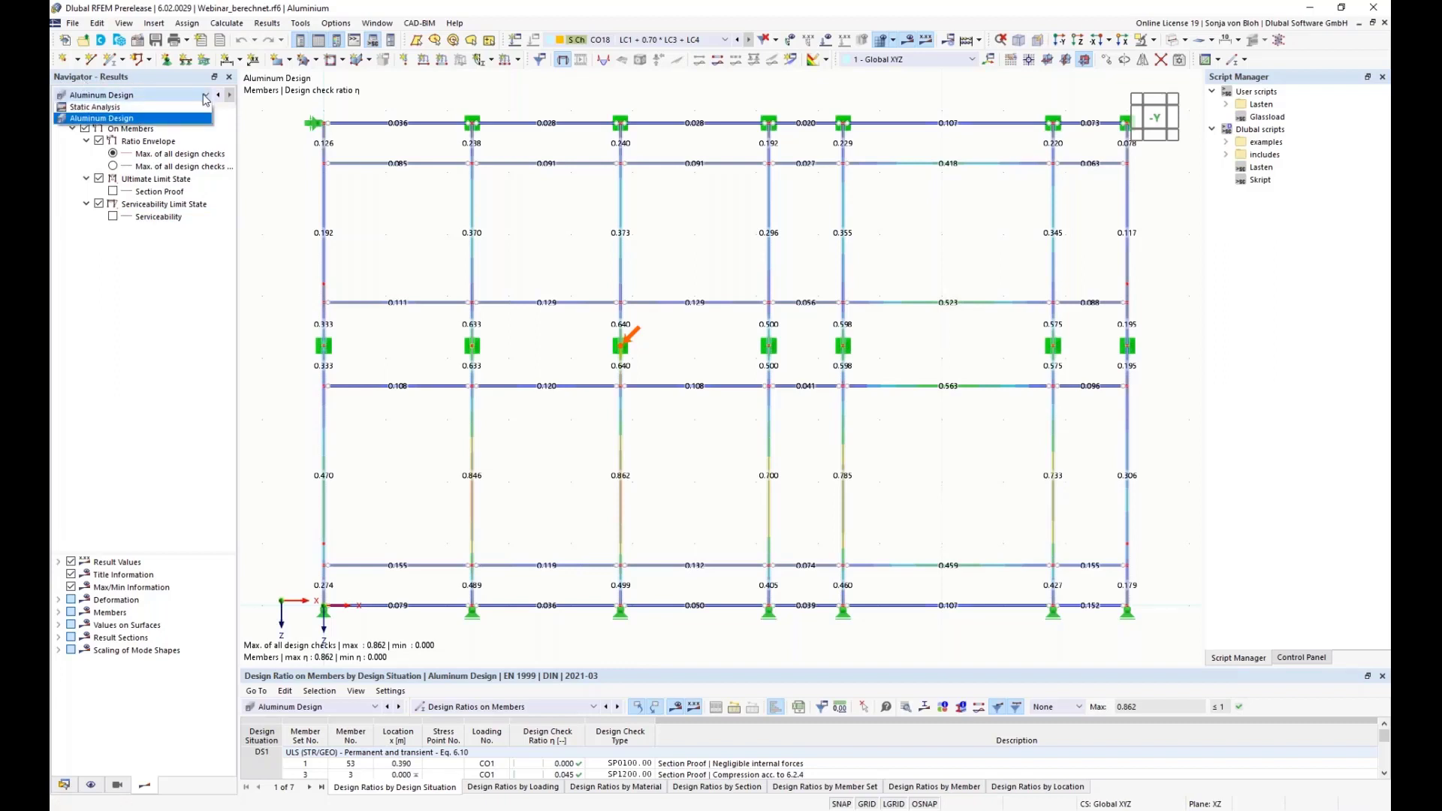
pyautogui.click(162, 118)
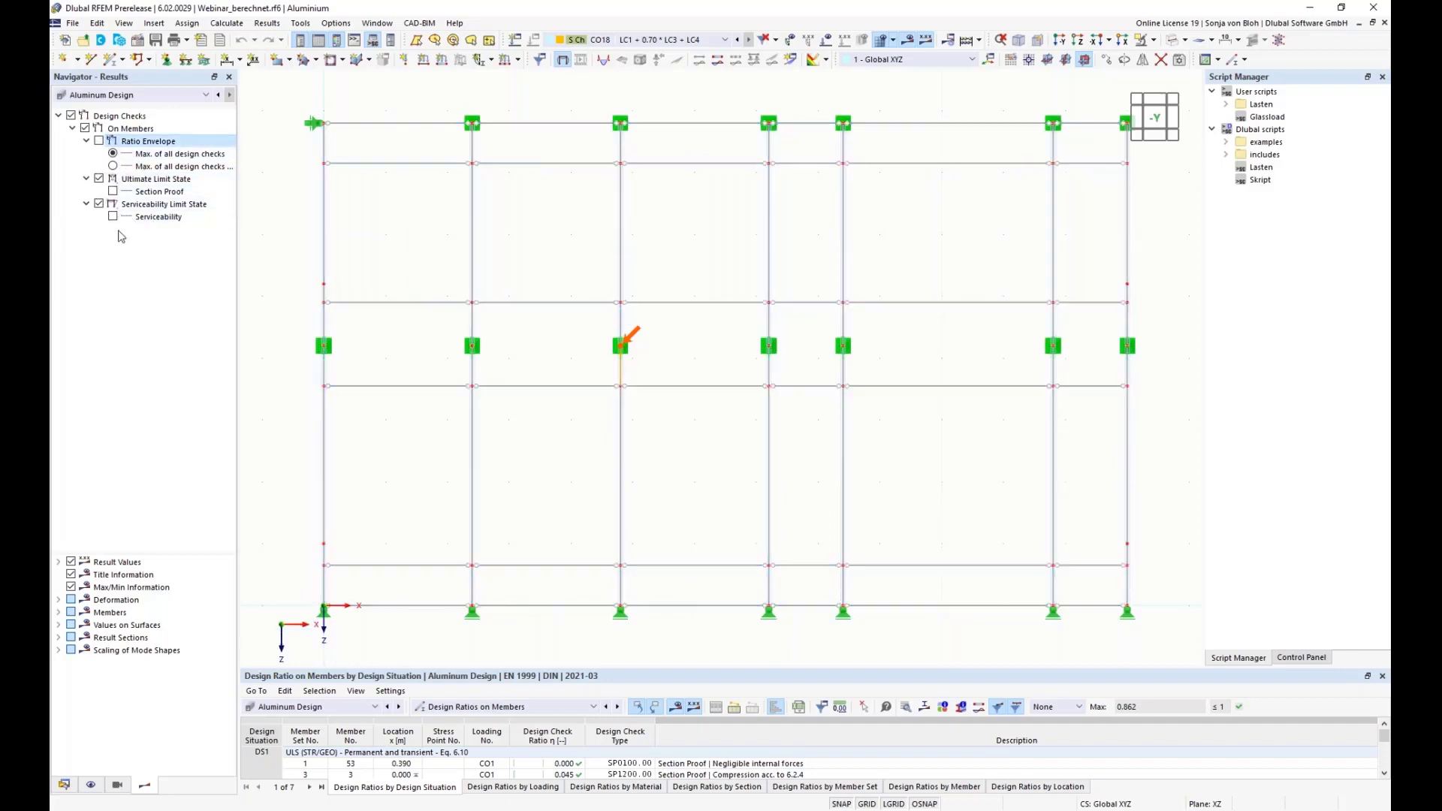
pyautogui.click(112, 216)
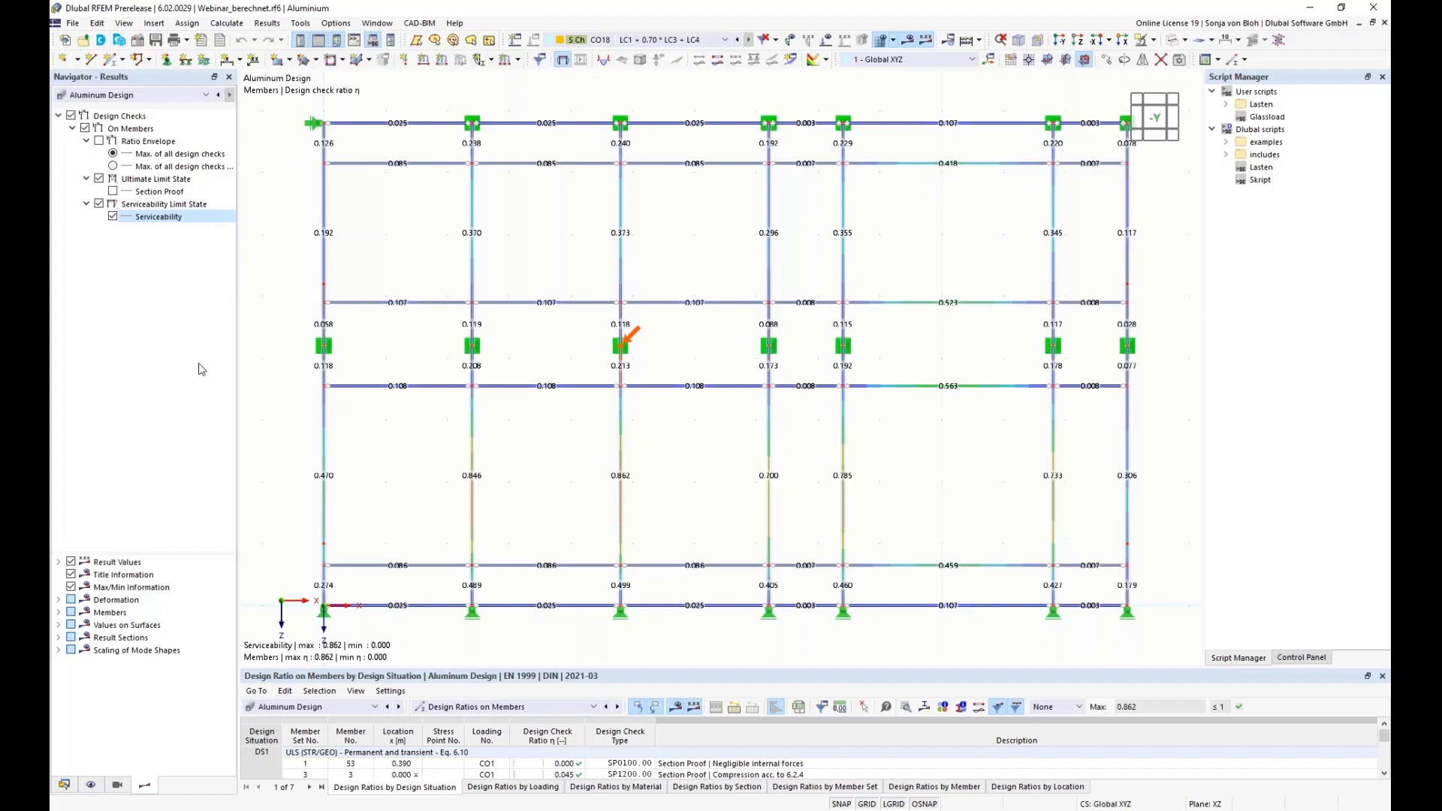
pyautogui.click(59, 563)
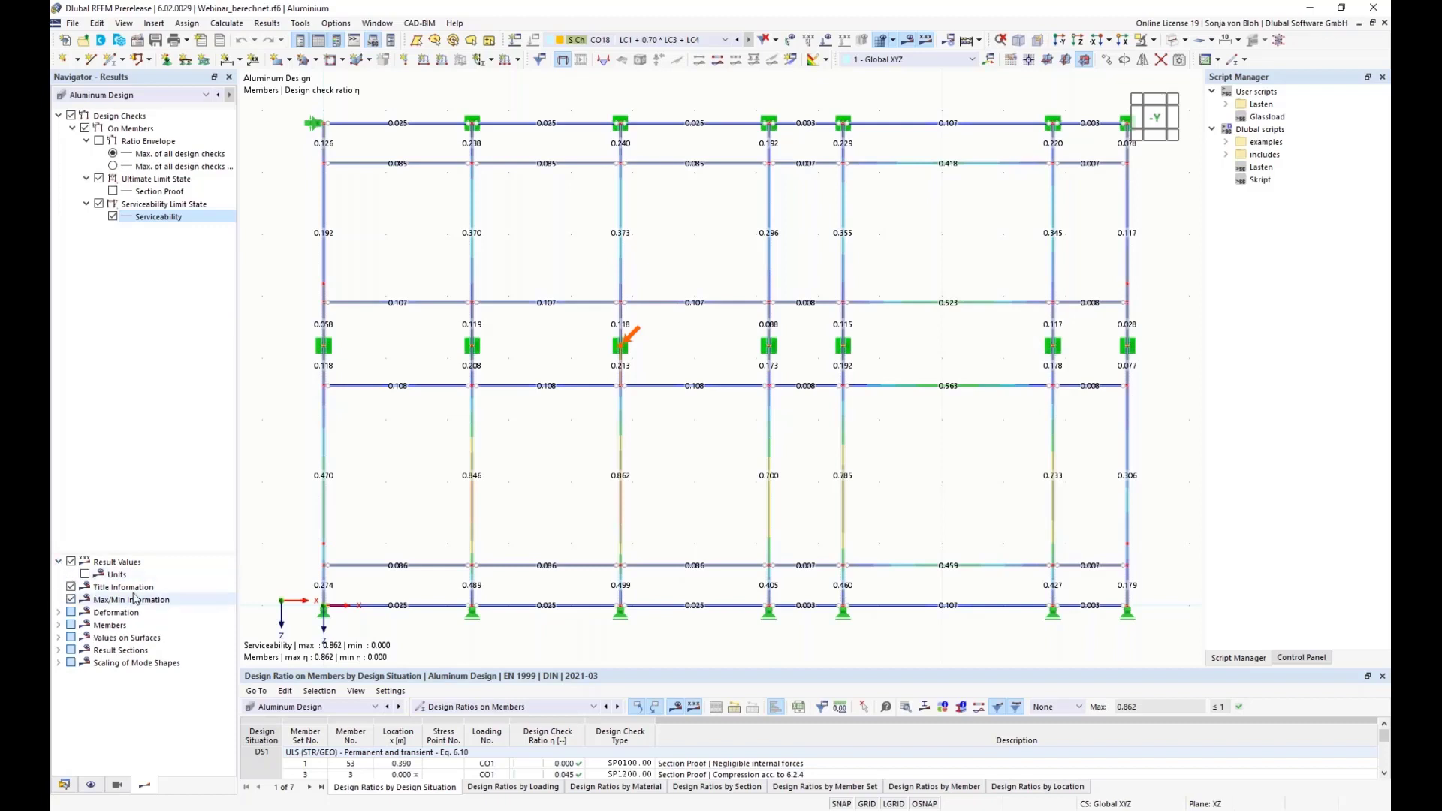
pyautogui.click(85, 575)
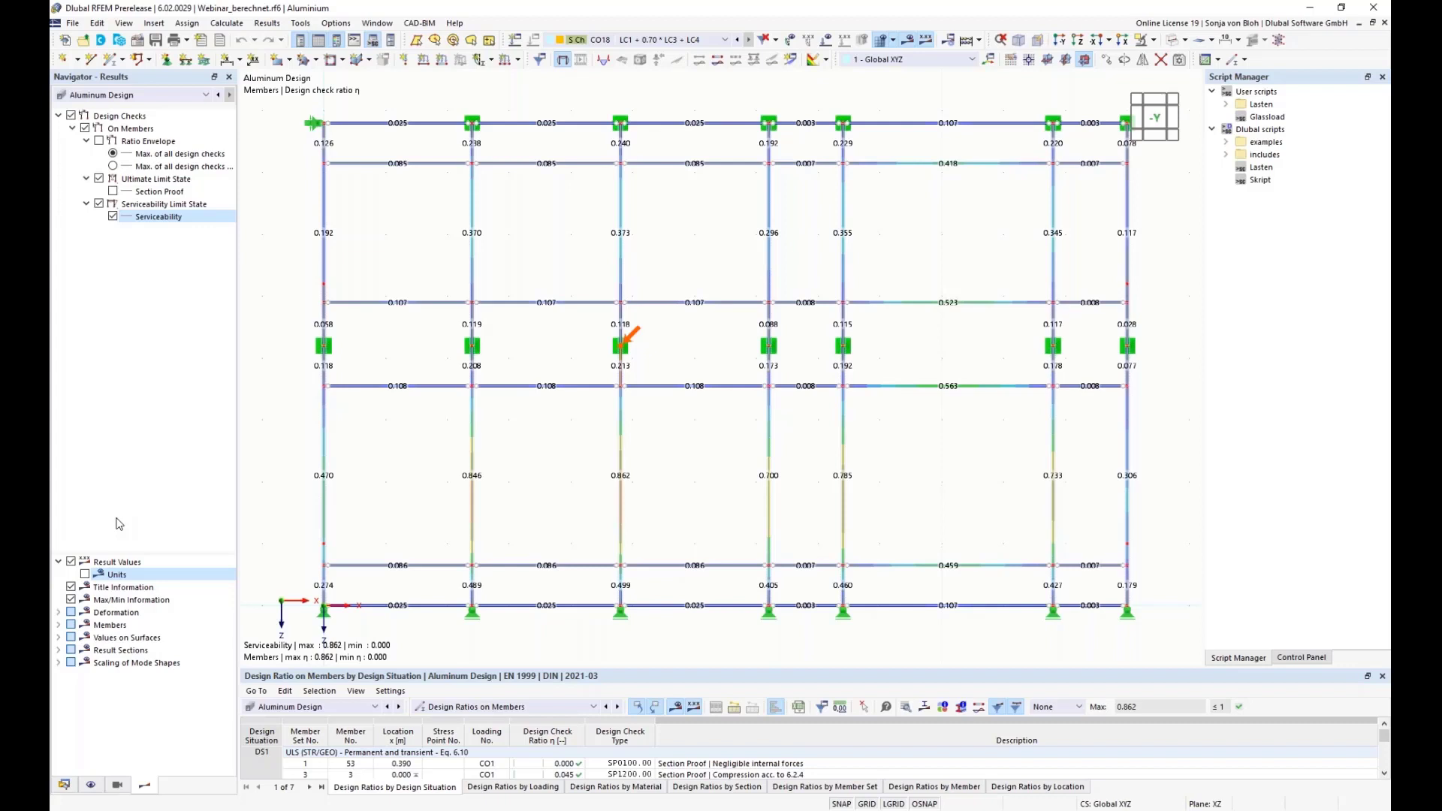
# Step: Create a new printout report and deselect all of its report items
pyautogui.click(64, 785)
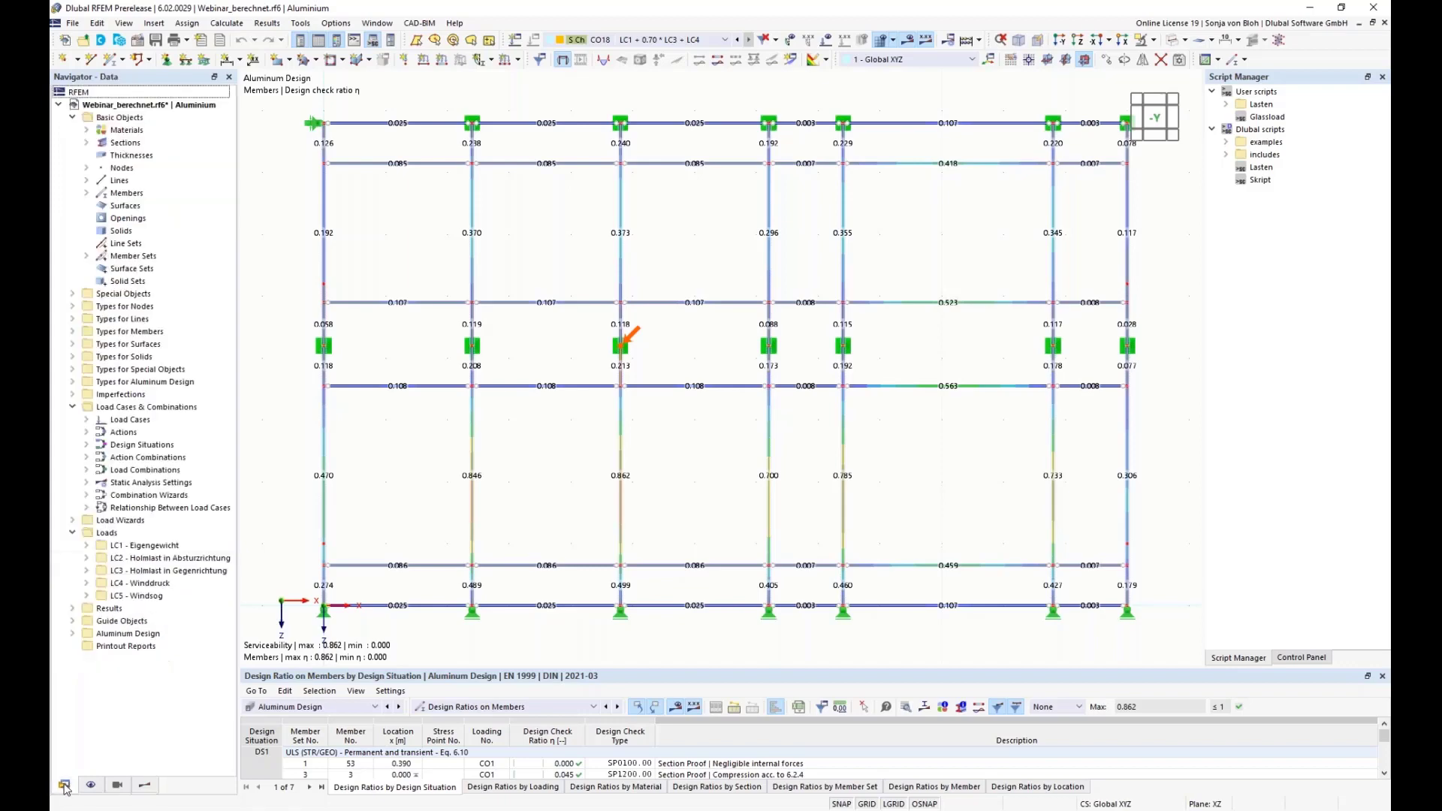
pyautogui.rightClick(146, 648)
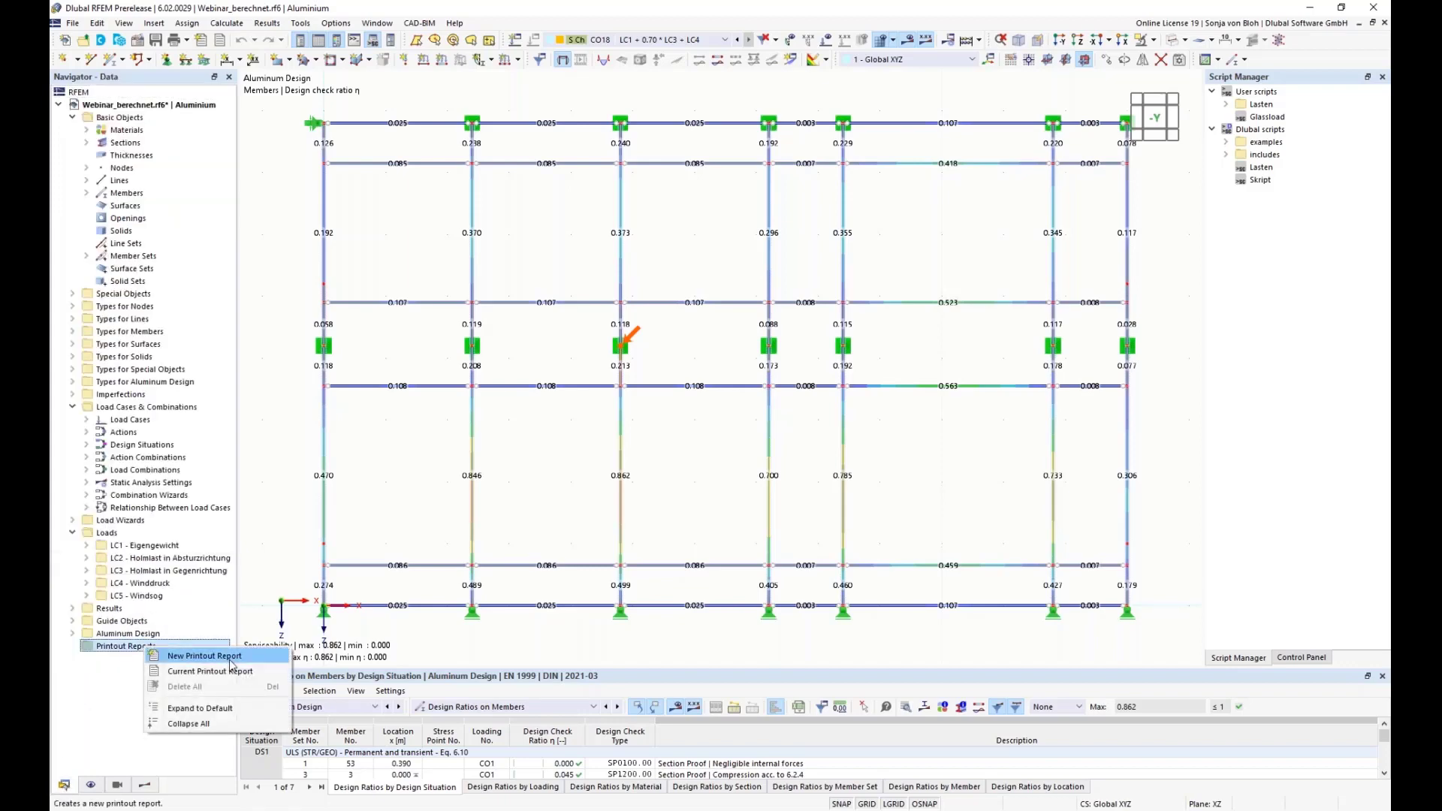
pyautogui.click(188, 655)
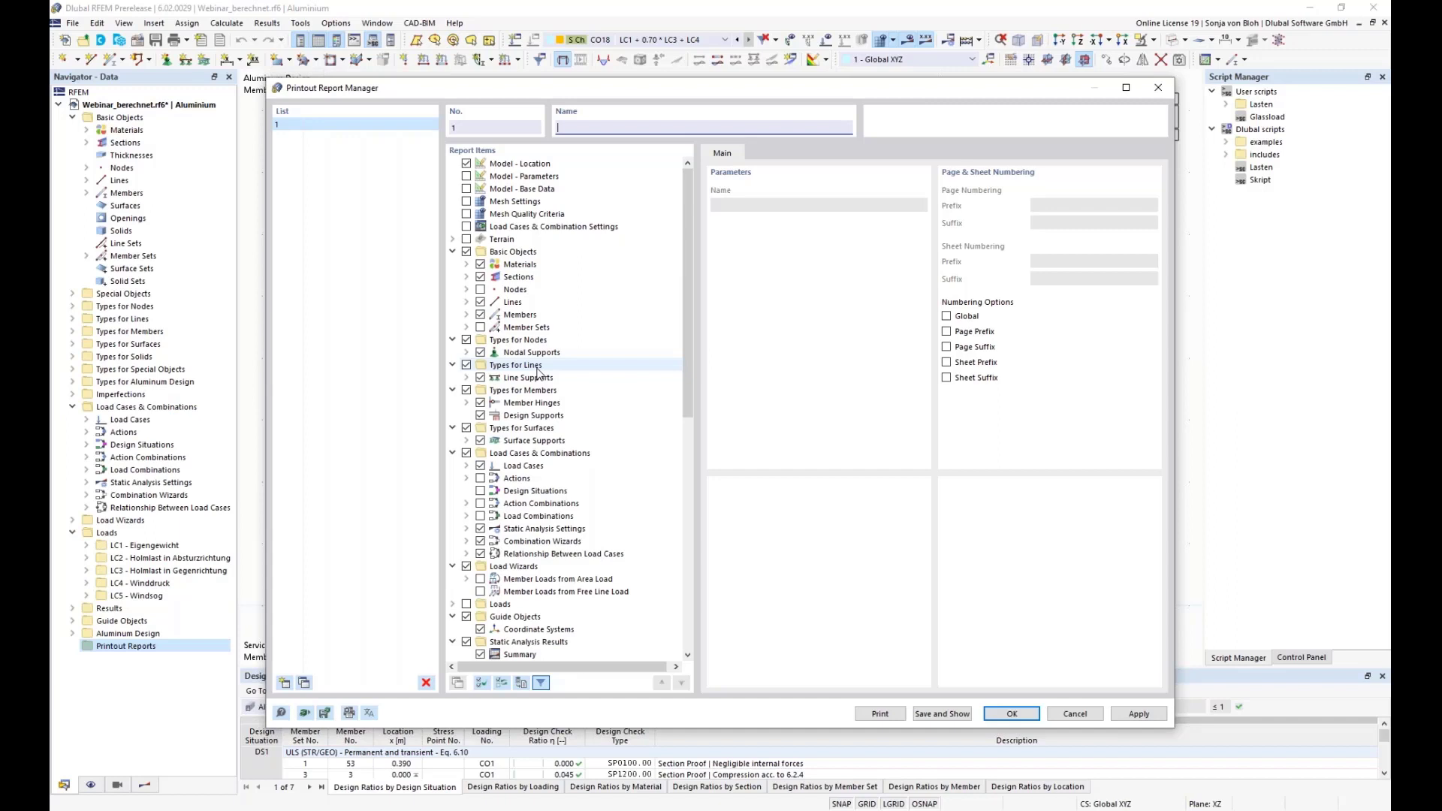
pyautogui.click(482, 683)
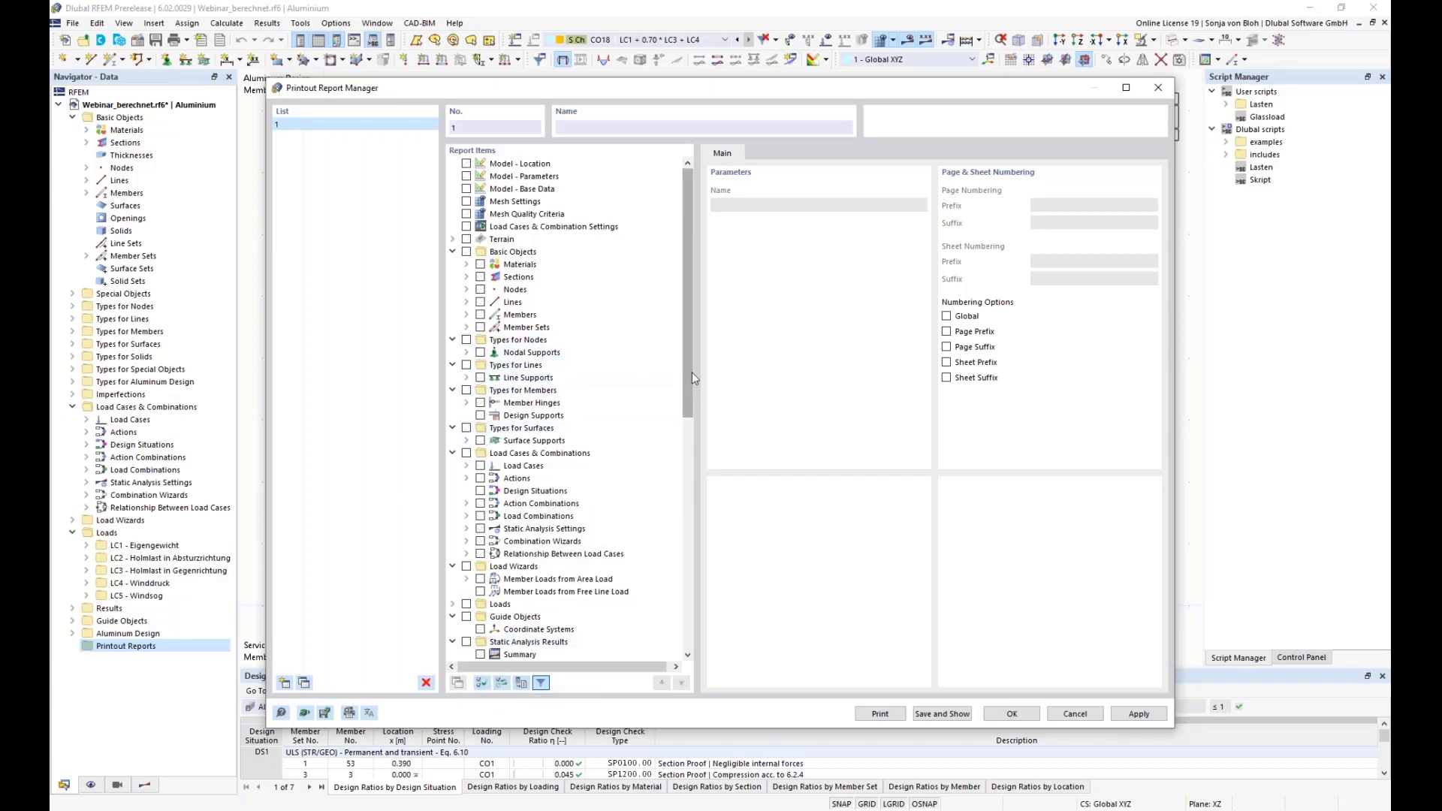
# Step: Include the aluminum design's global settings, objects to design, design situations, materials, sections, ultimate configurations and serviceability configurations in the report
pyautogui.moveTo(692, 372); pyautogui.dragTo(690, 625)
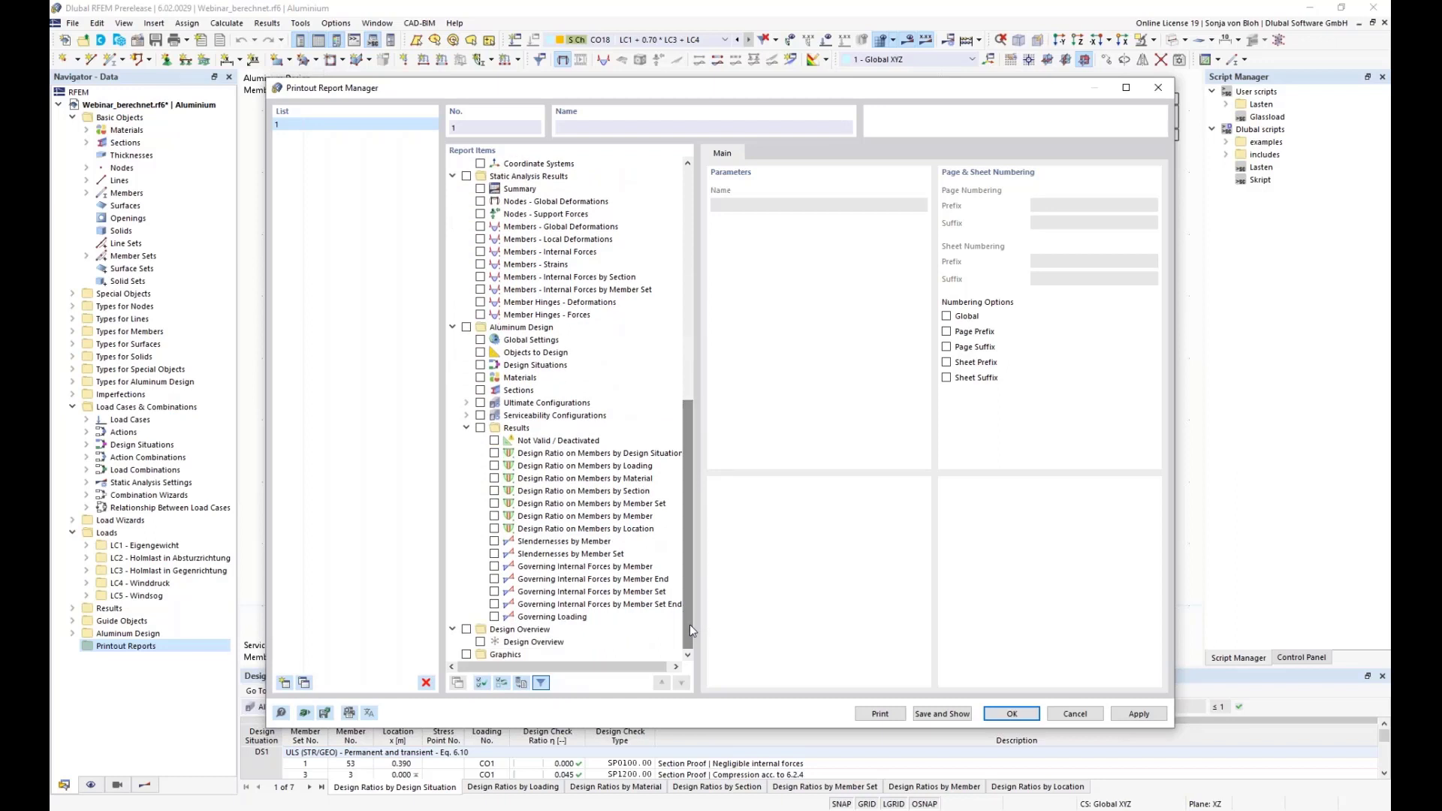
pyautogui.click(467, 328)
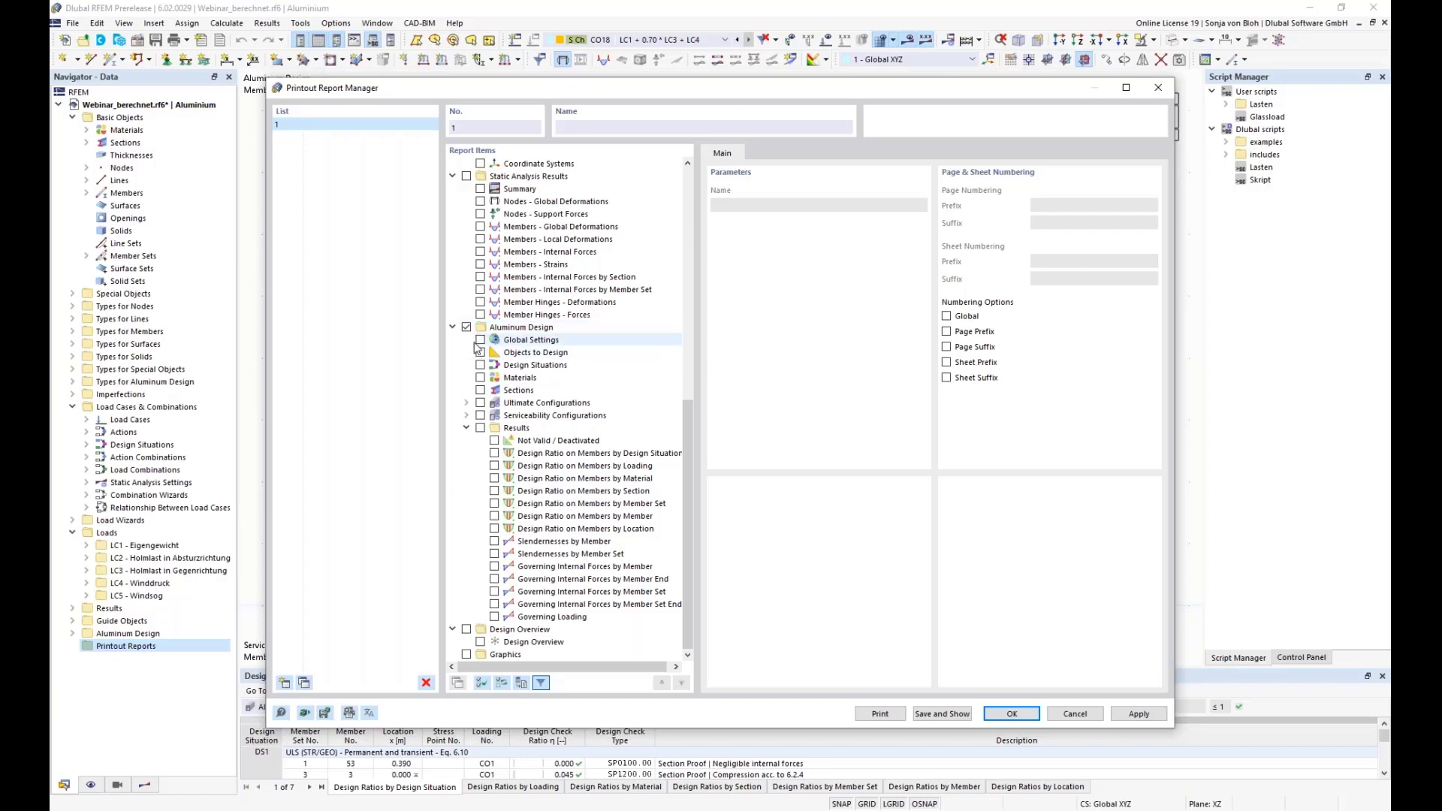
pyautogui.click(480, 353)
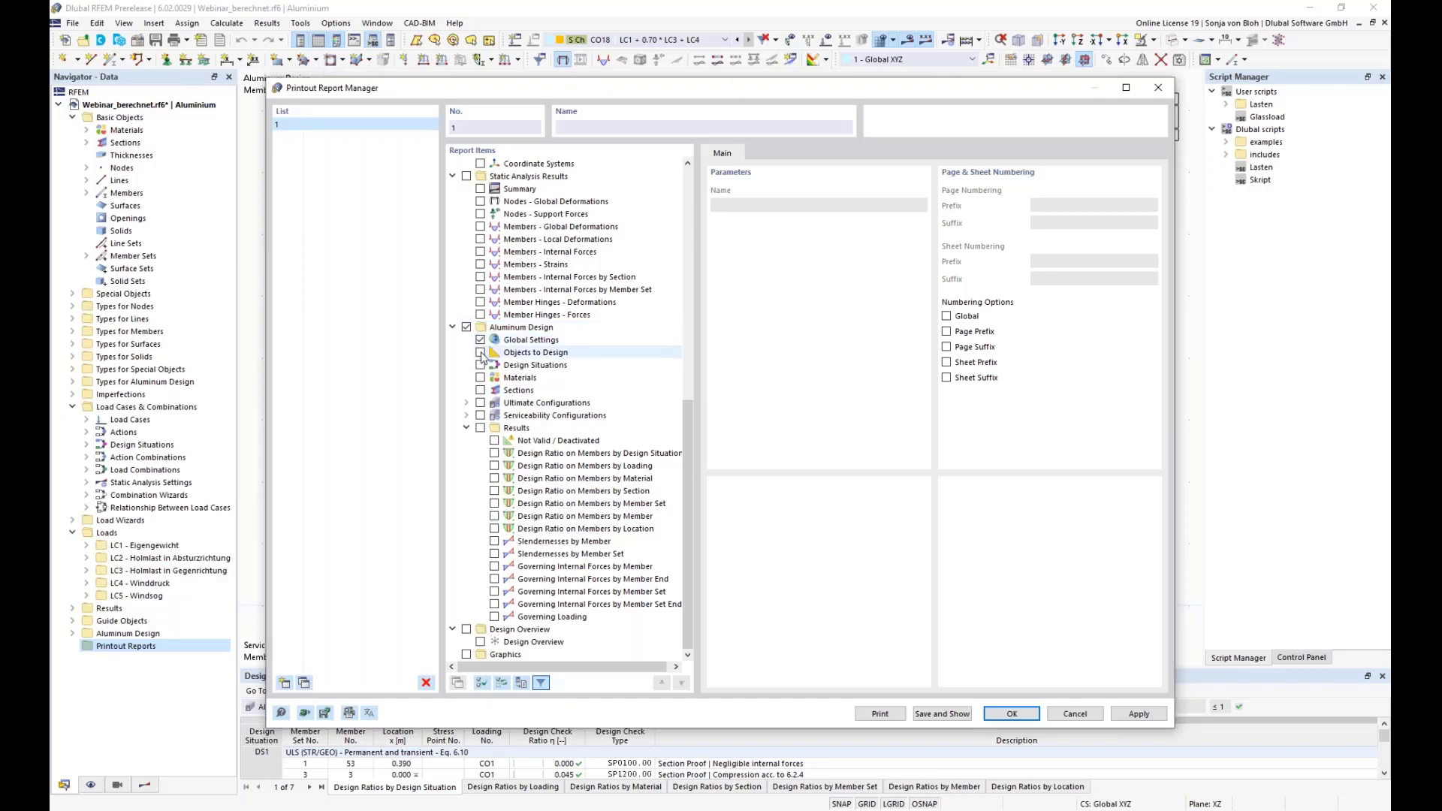
pyautogui.click(480, 366)
pyautogui.click(480, 378)
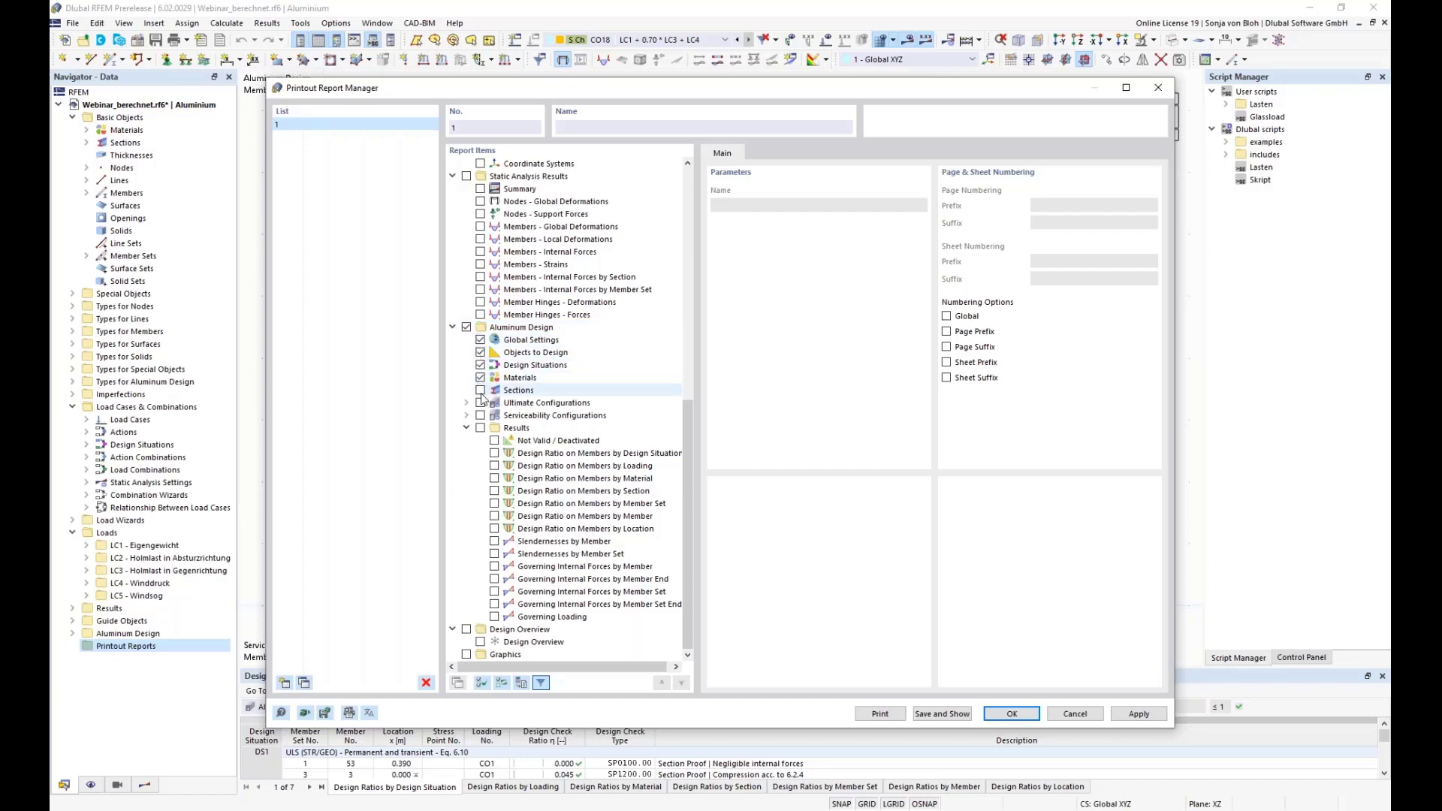
pyautogui.click(480, 391)
pyautogui.click(480, 403)
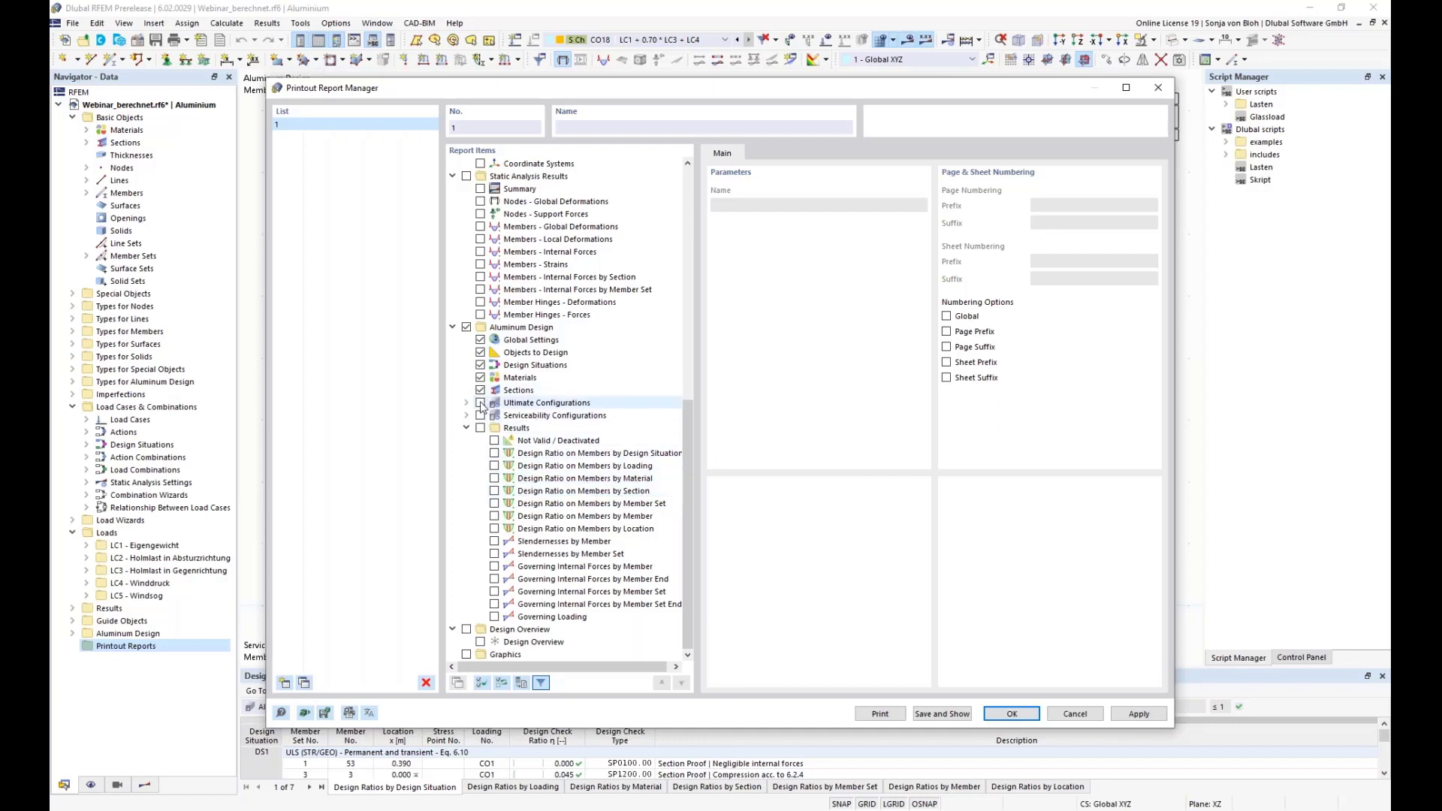
pyautogui.click(480, 416)
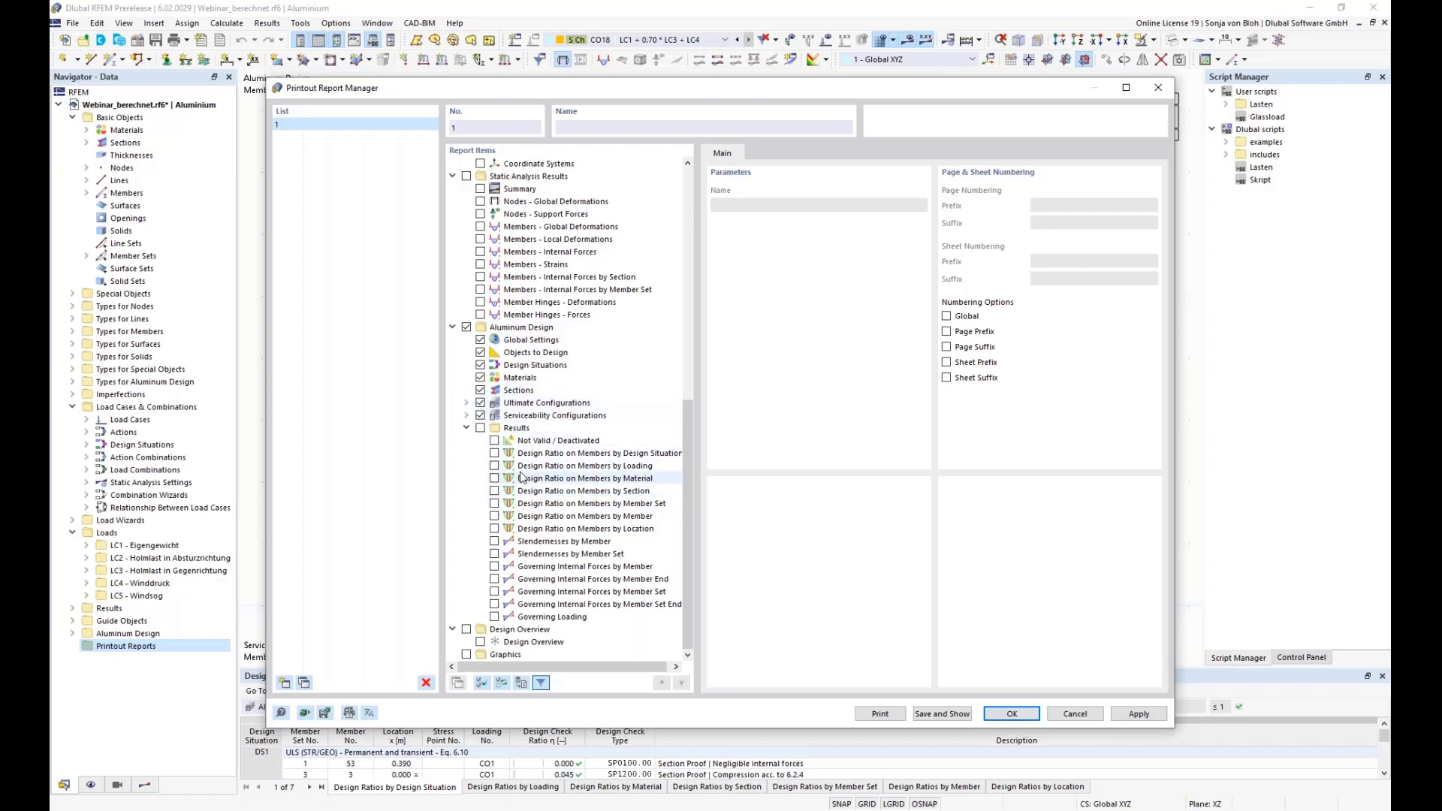
# Step: Add the aluminum results table Design Ratio on Members by Design Situation to the report, and save and show it
pyautogui.click(480, 429)
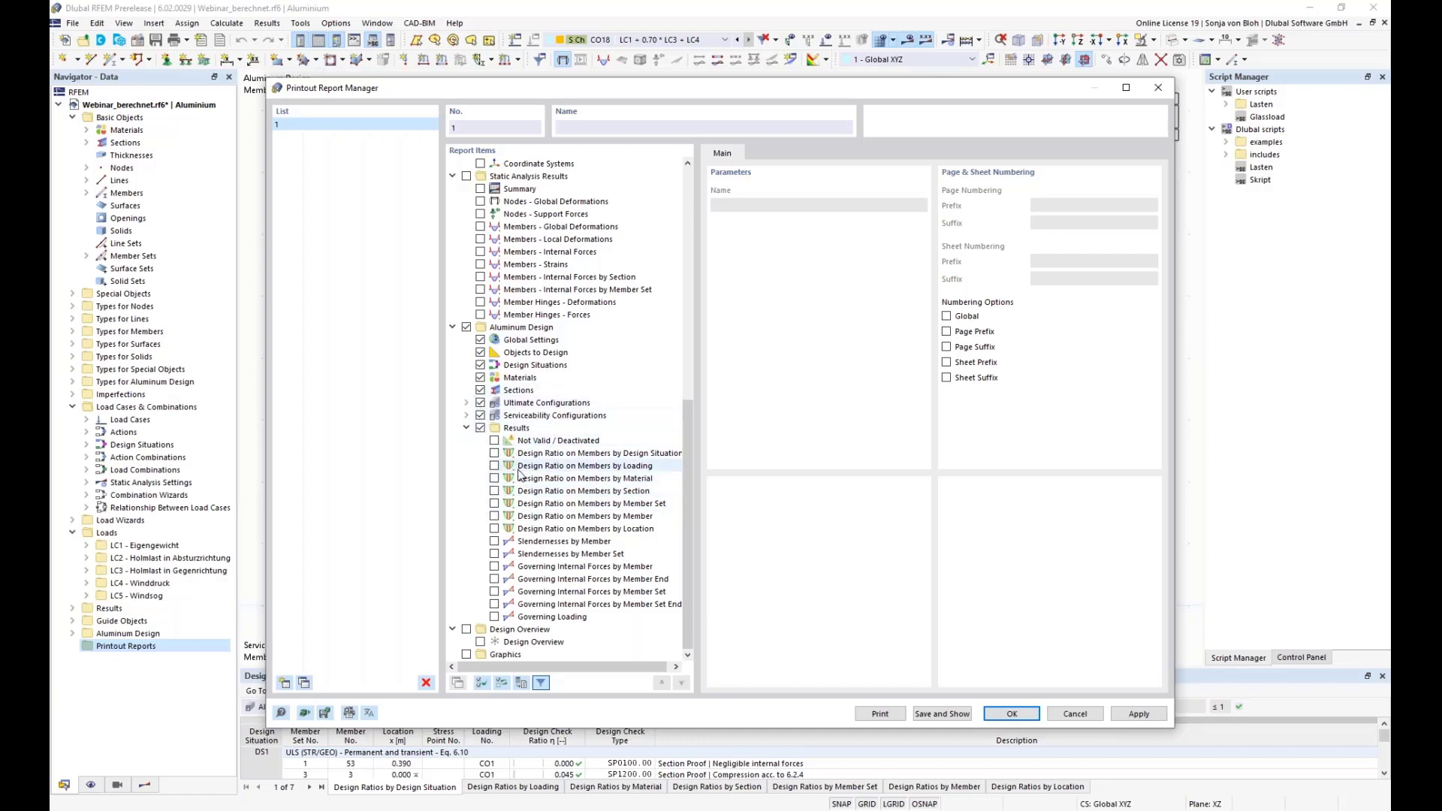
pyautogui.click(494, 454)
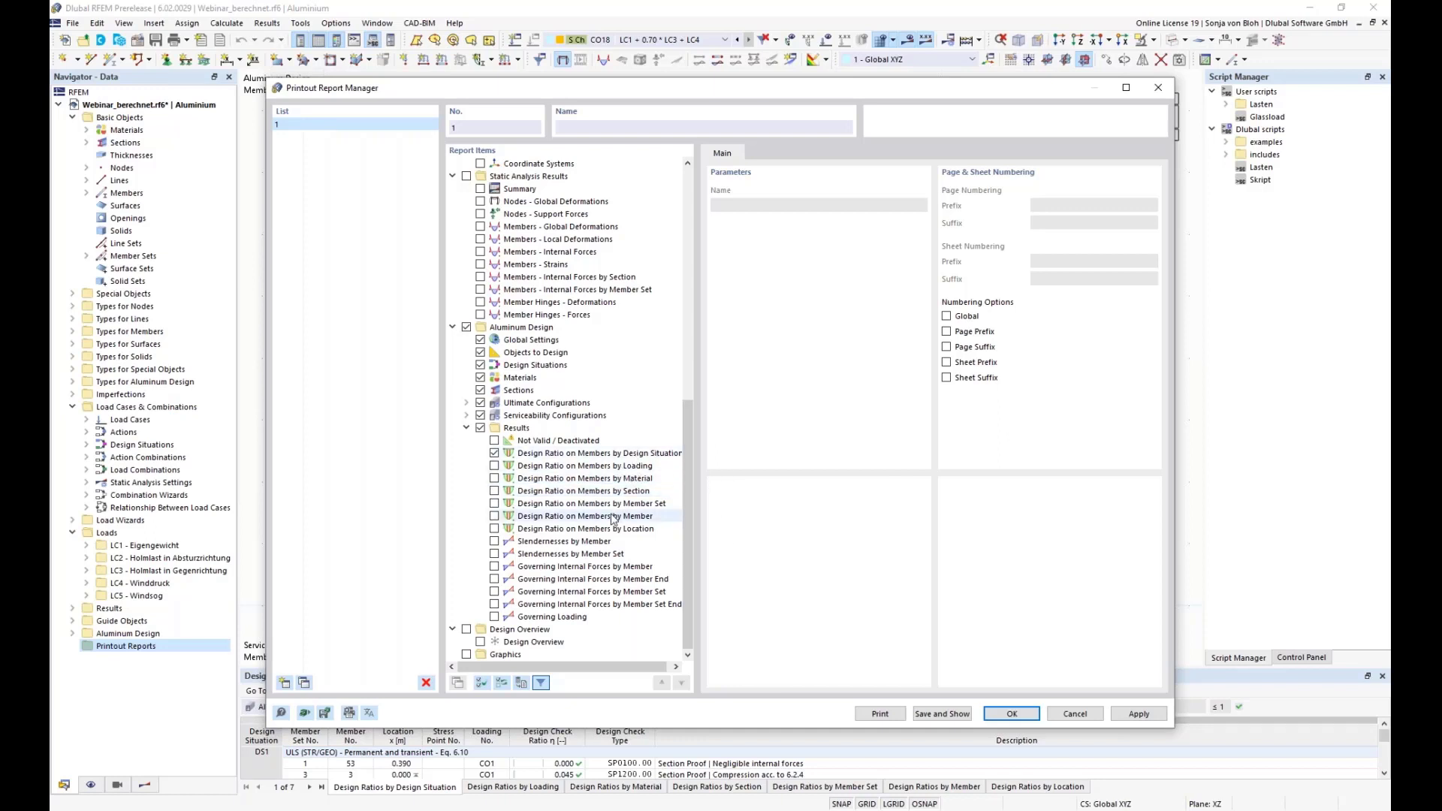
pyautogui.click(949, 715)
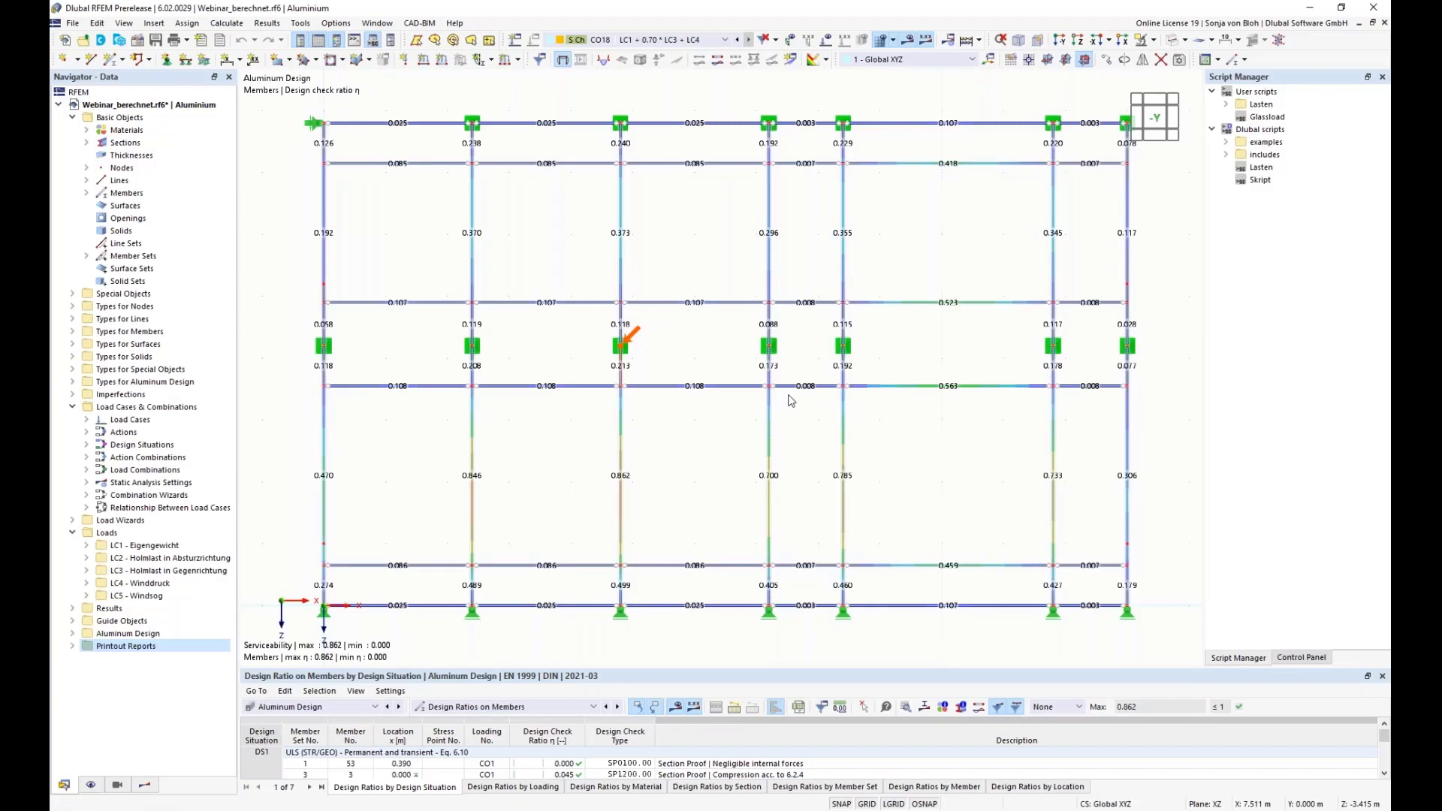
# Step: Look through the printout report from the cover to the table of design ratios by design situation
pyautogui.scroll(-15, 908, 426)
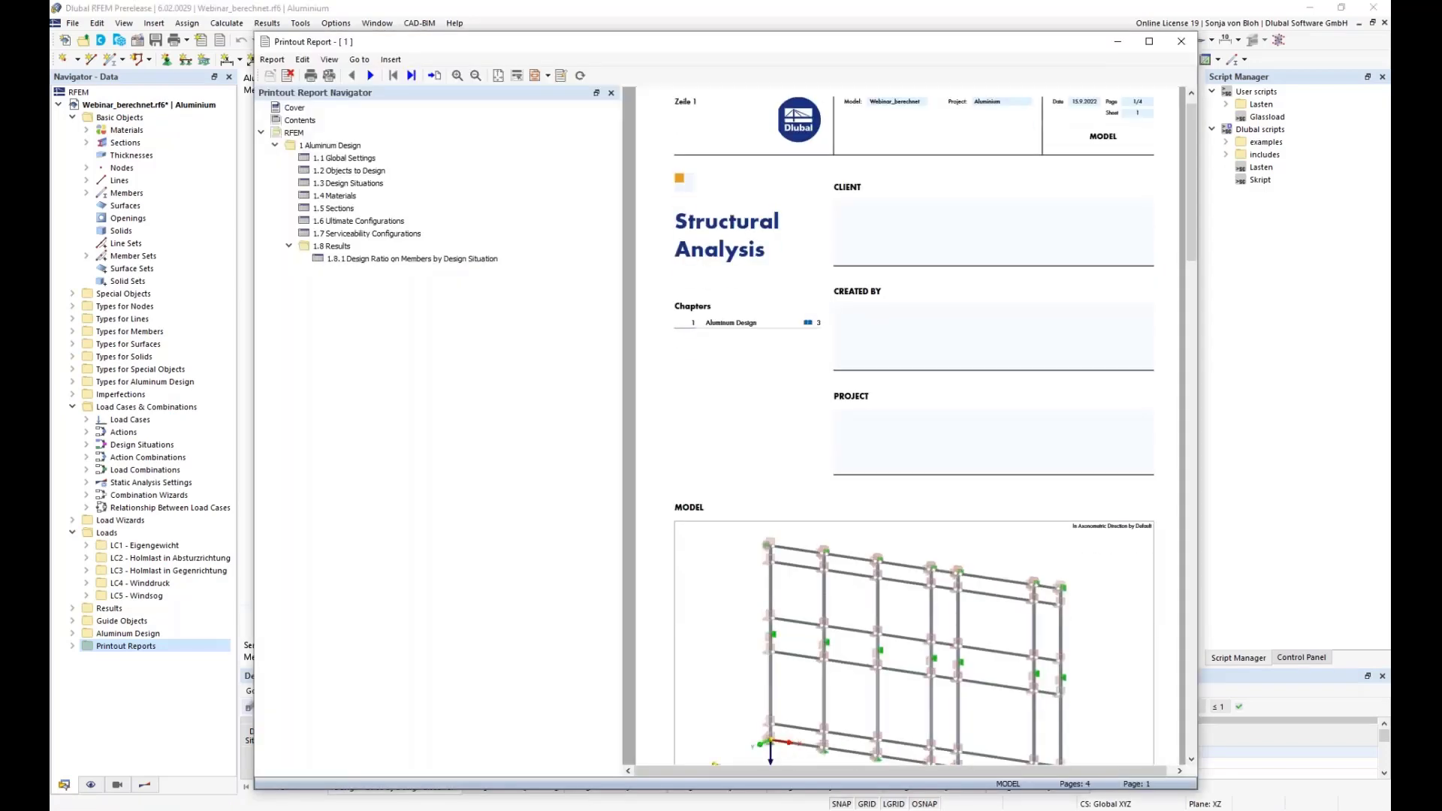
pyautogui.scroll(-10, 908, 426)
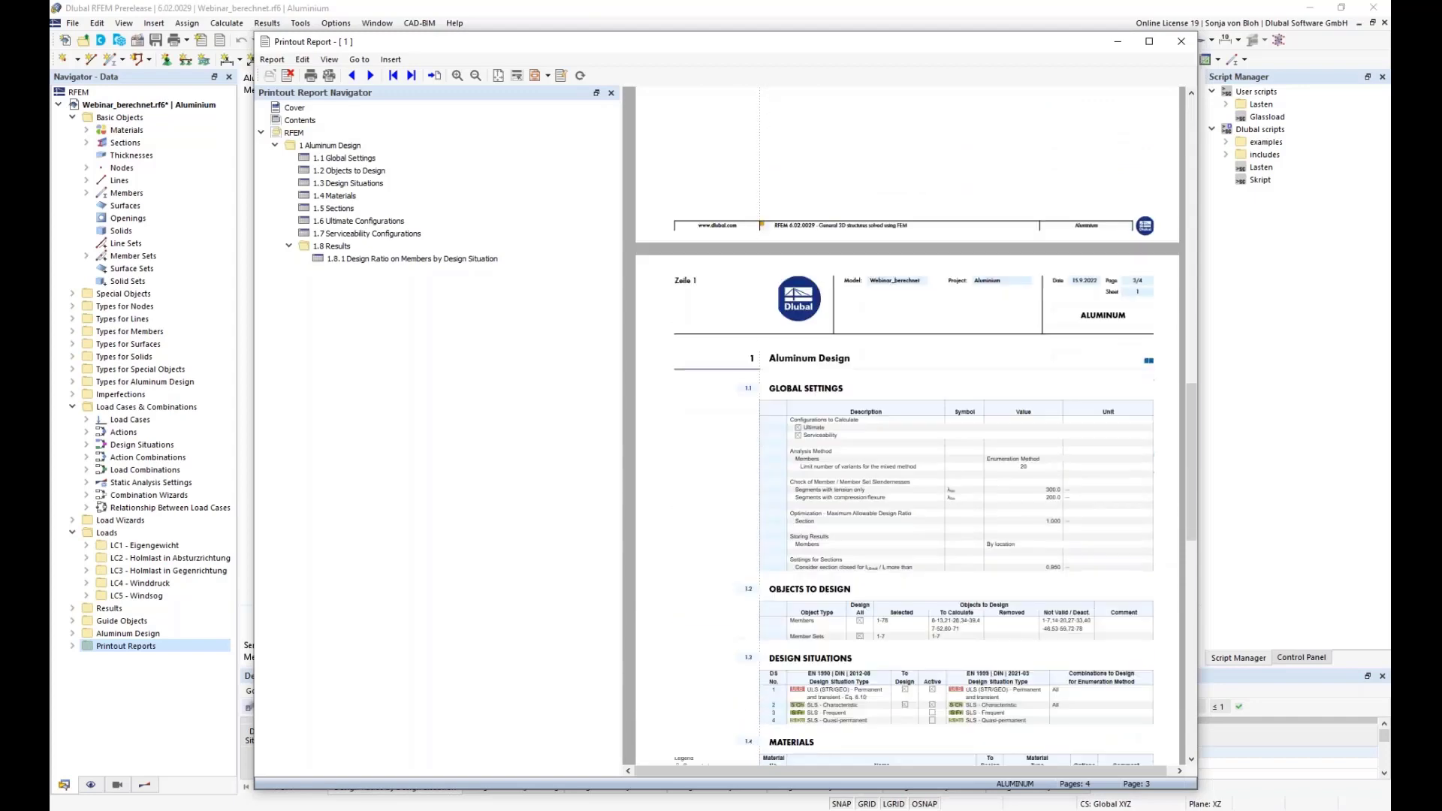
pyautogui.scroll(-1, 1018, 375)
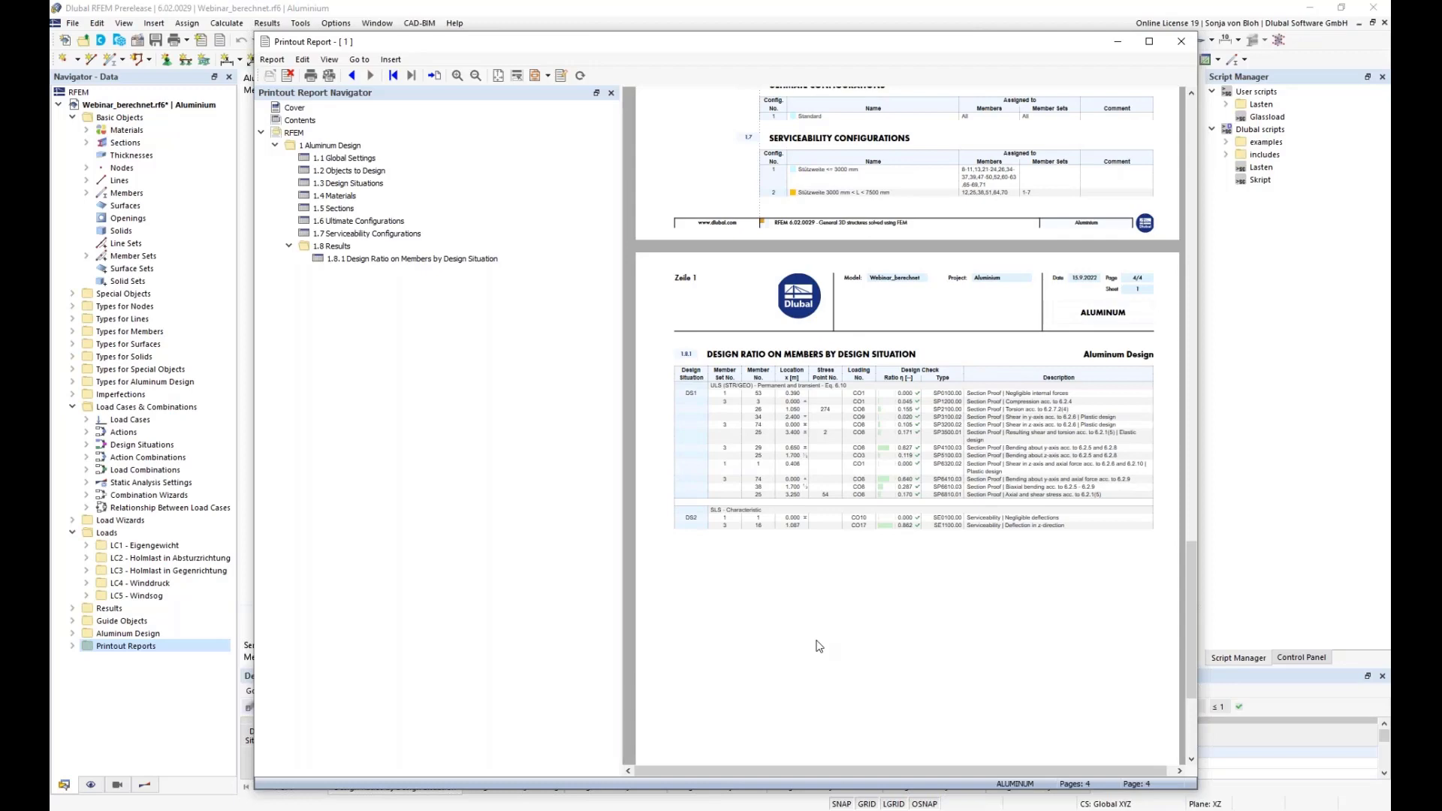
# Step: Send the current graphic of the members' serviceability design ratios to the printout report, rotated by 270 degrees, and show it there
pyautogui.click(1116, 45)
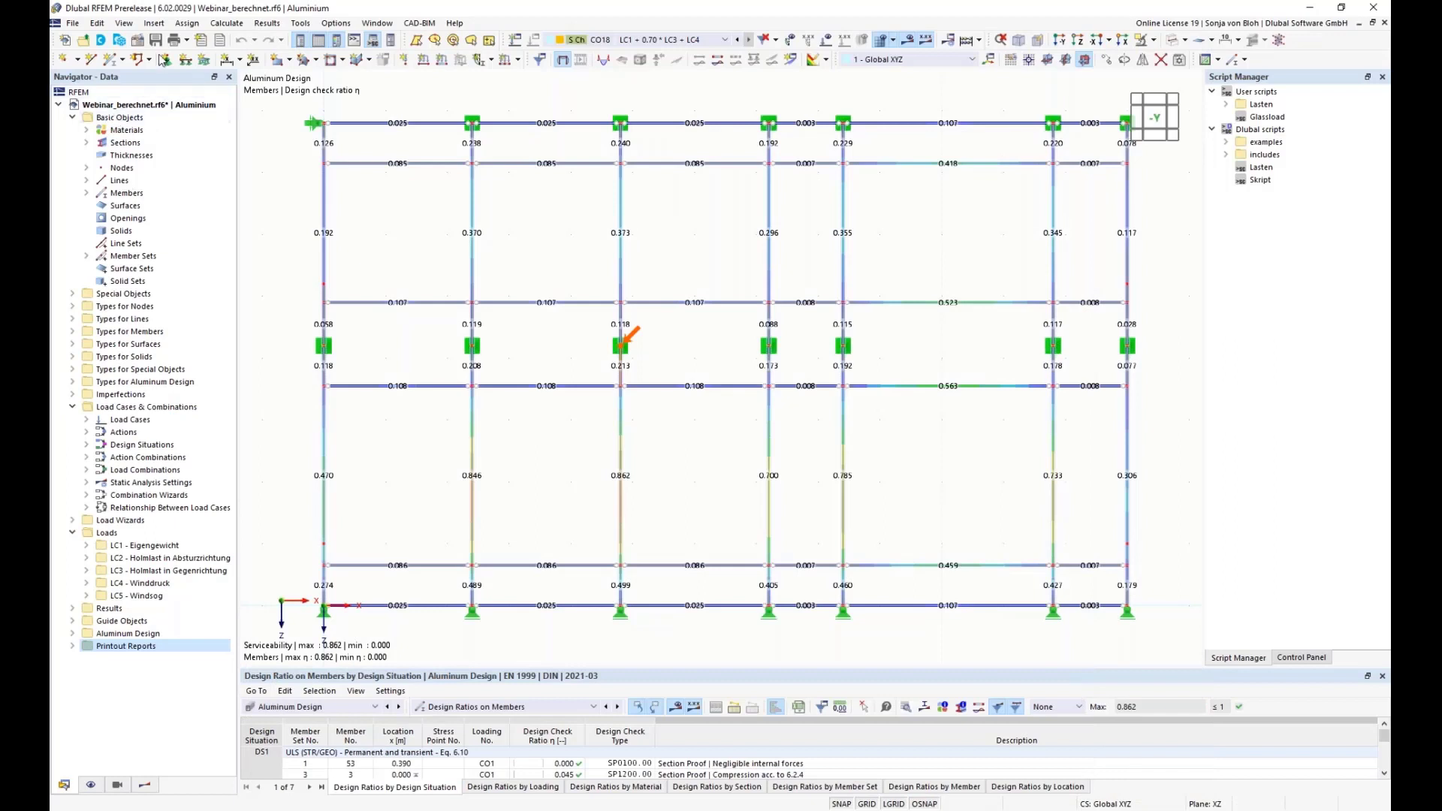
pyautogui.click(187, 42)
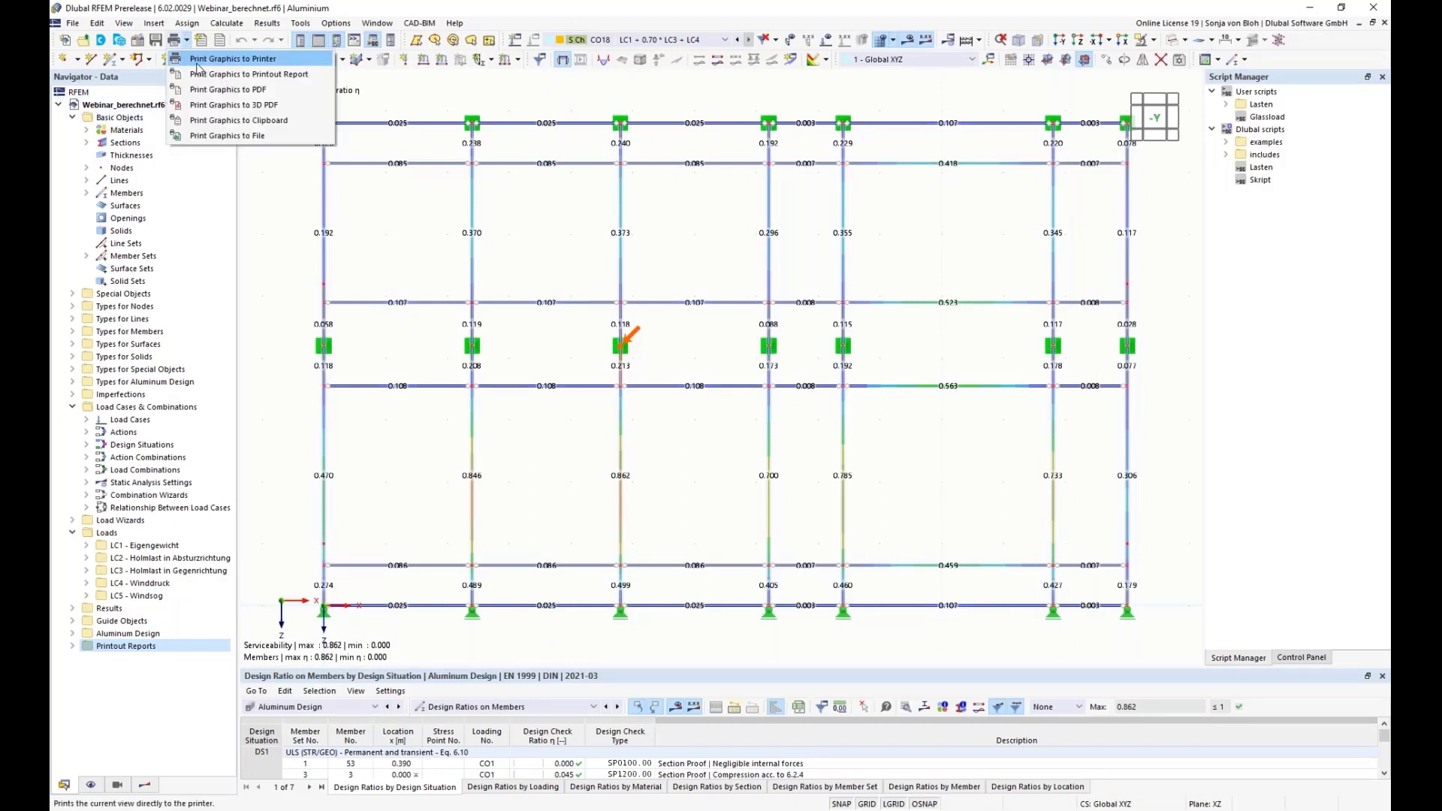
pyautogui.click(249, 75)
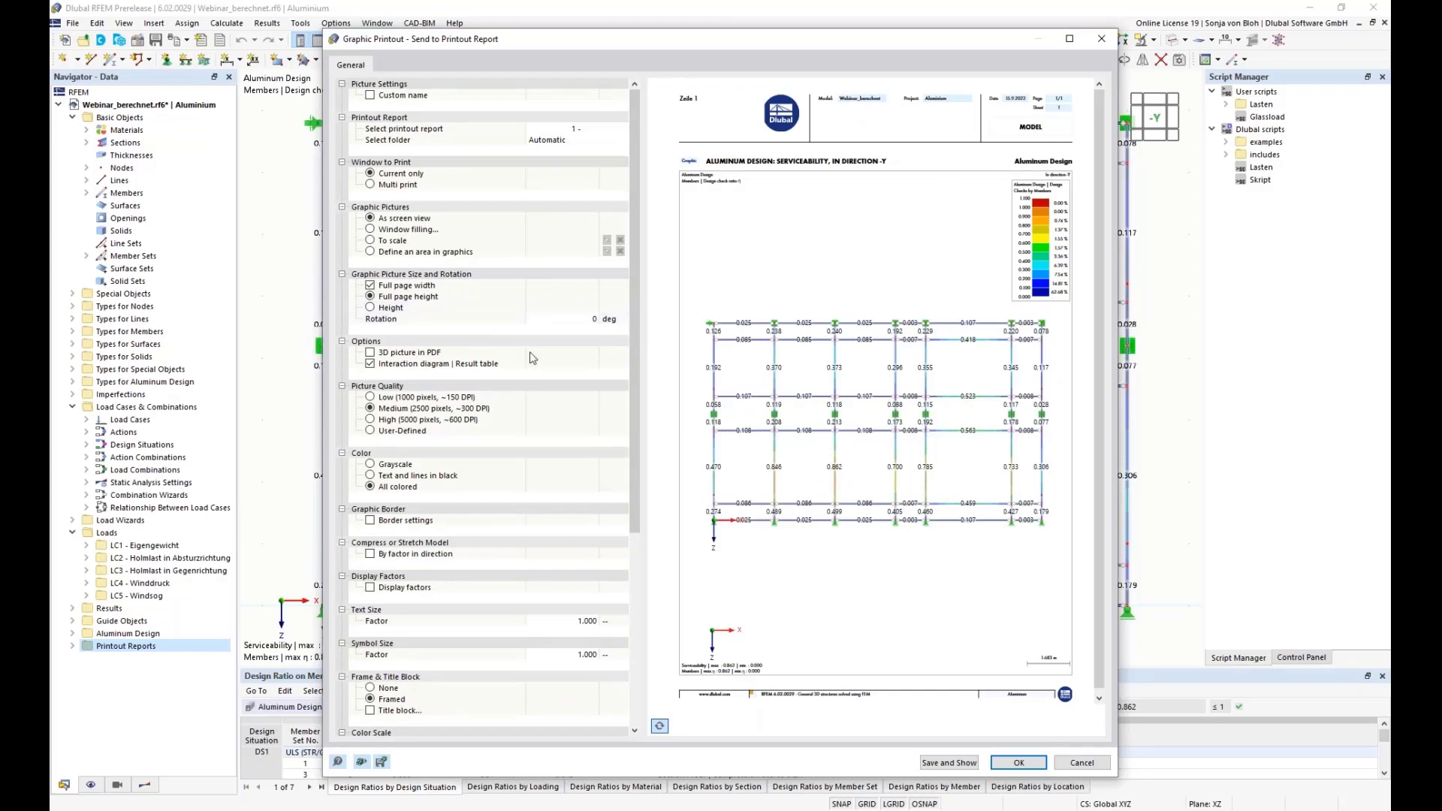
pyautogui.click(566, 320)
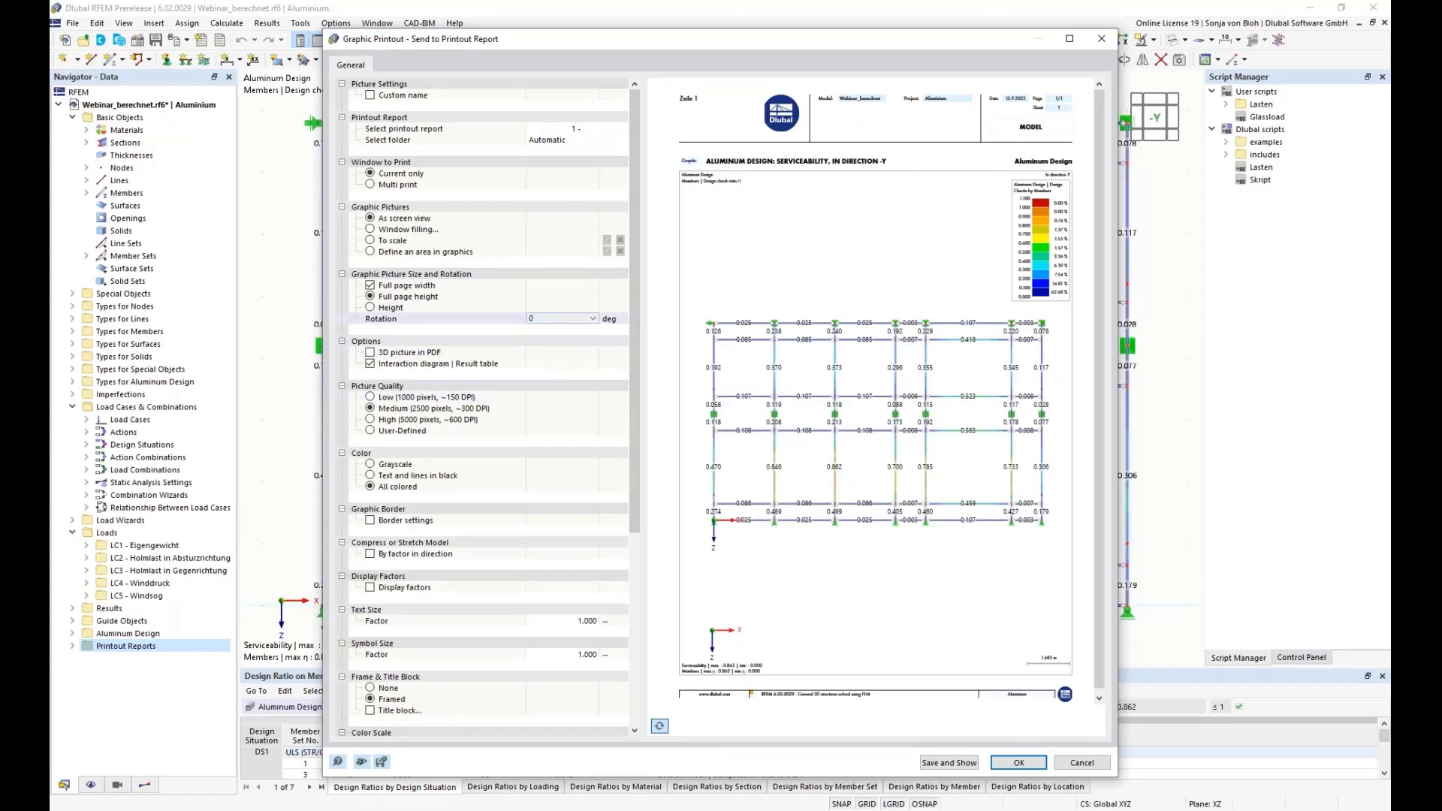
pyautogui.click(594, 319)
pyautogui.click(553, 362)
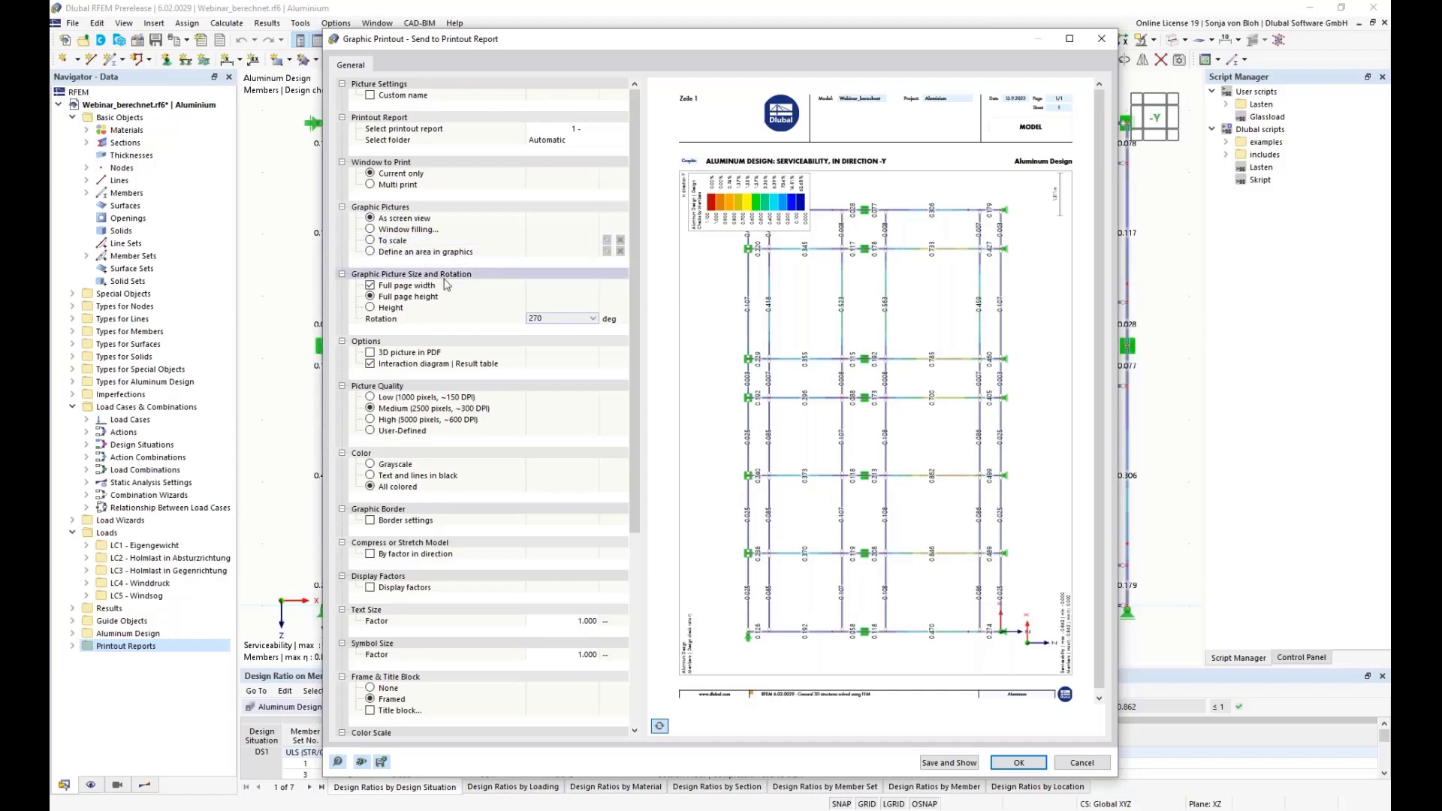
pyautogui.click(961, 763)
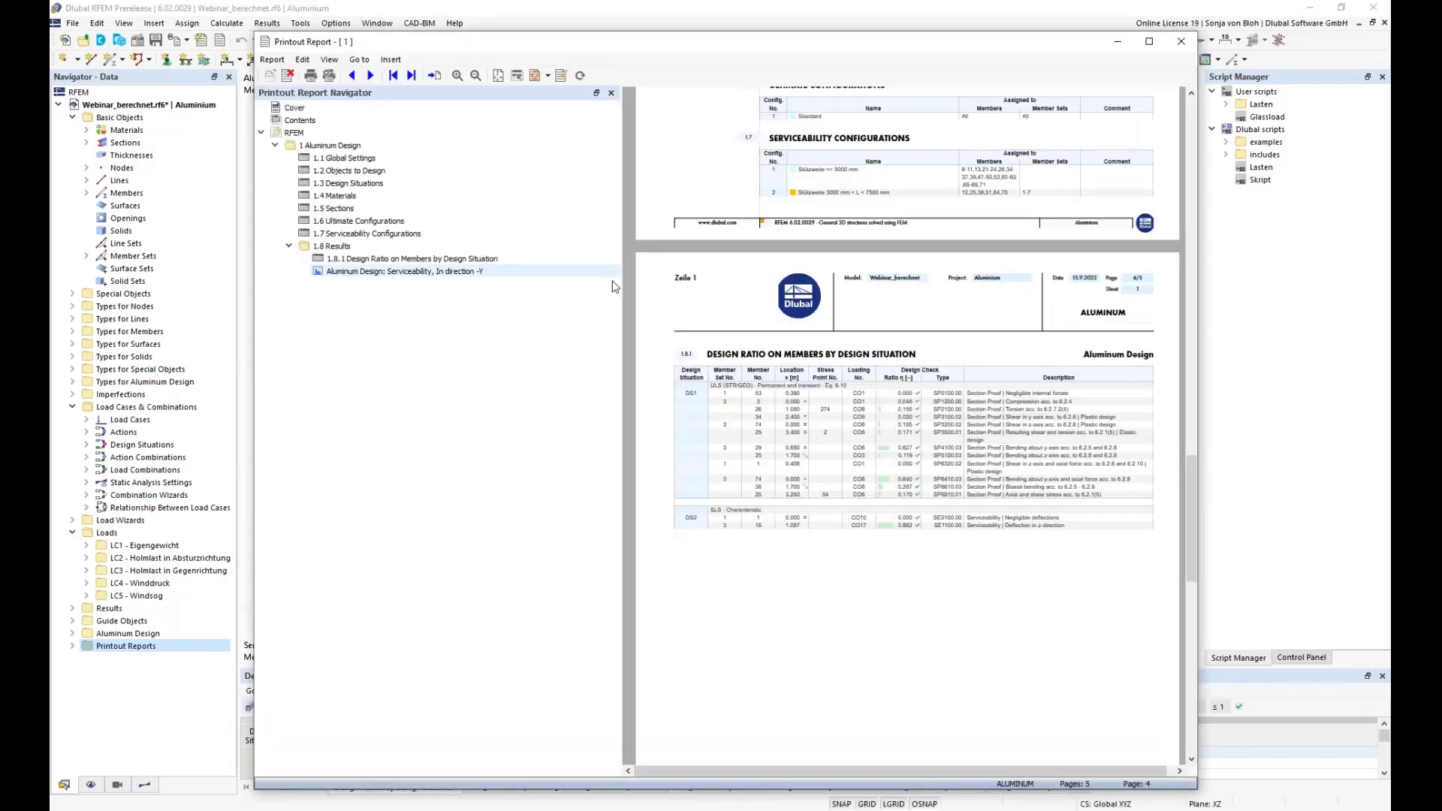
pyautogui.click(426, 271)
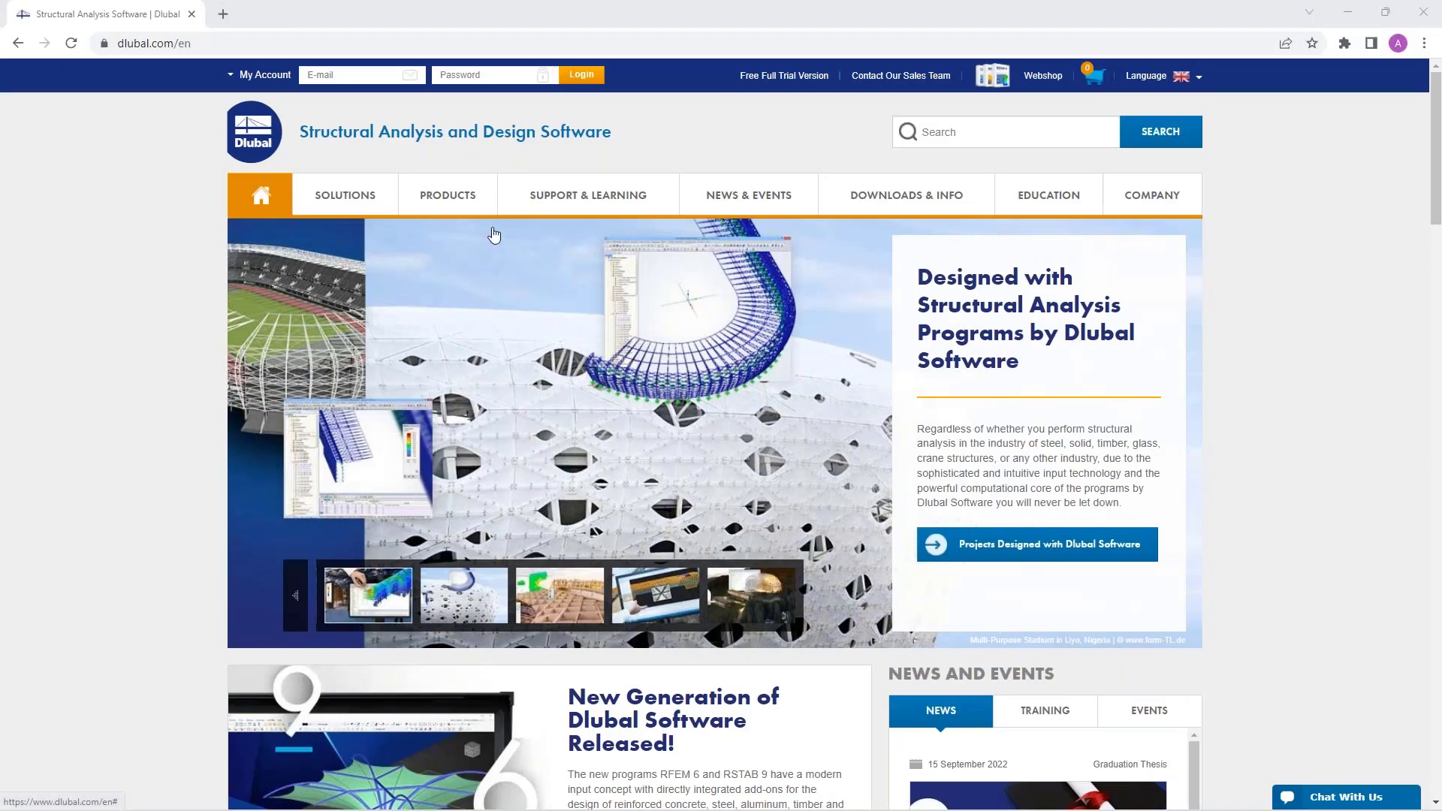
# Step: Switch to the Dlubal website in the browser, open the webinars list and look through the webinars and the Upcoming/Past filter options
pyautogui.moveTo(494, 214)
pyautogui.moveTo(588, 197)
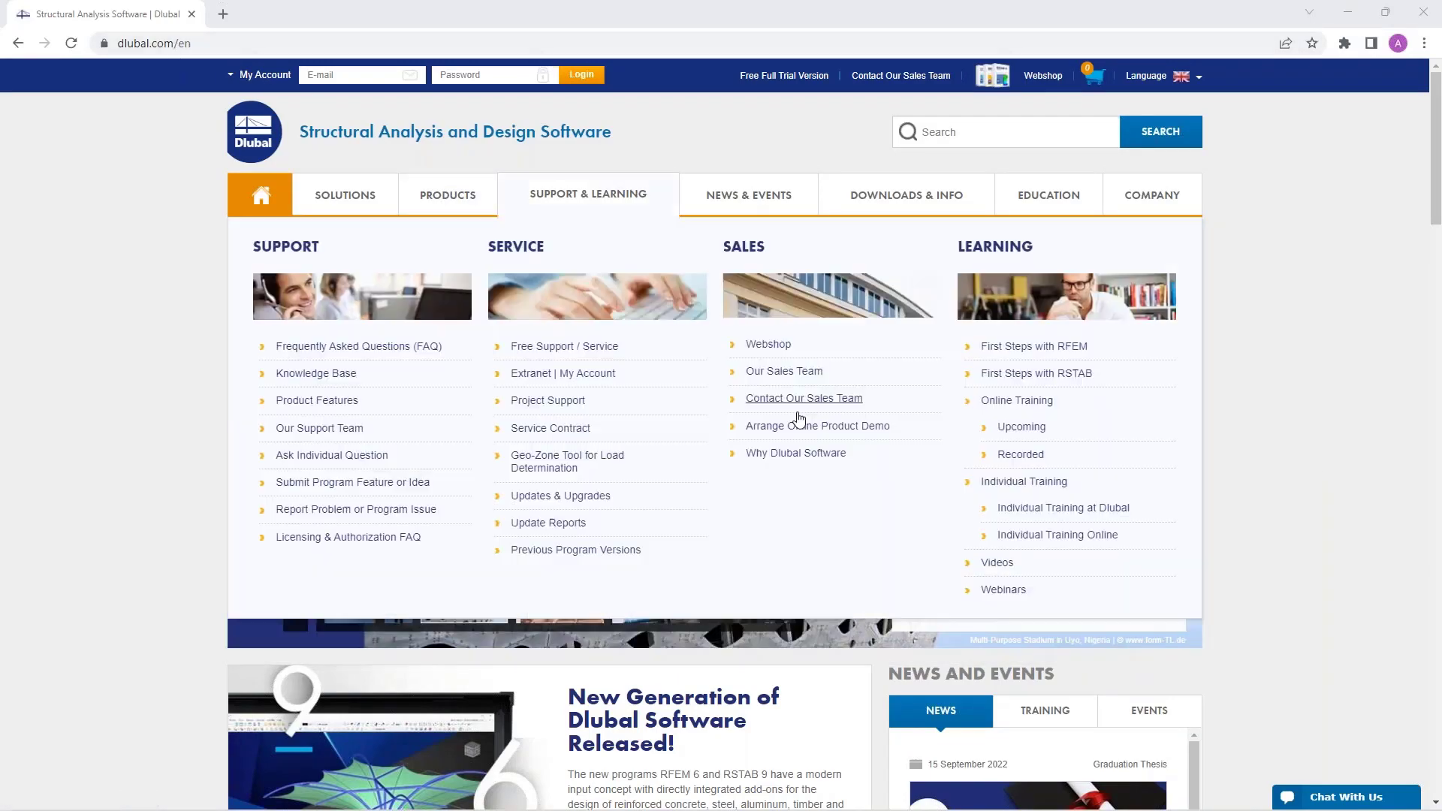
pyautogui.moveTo(740, 195)
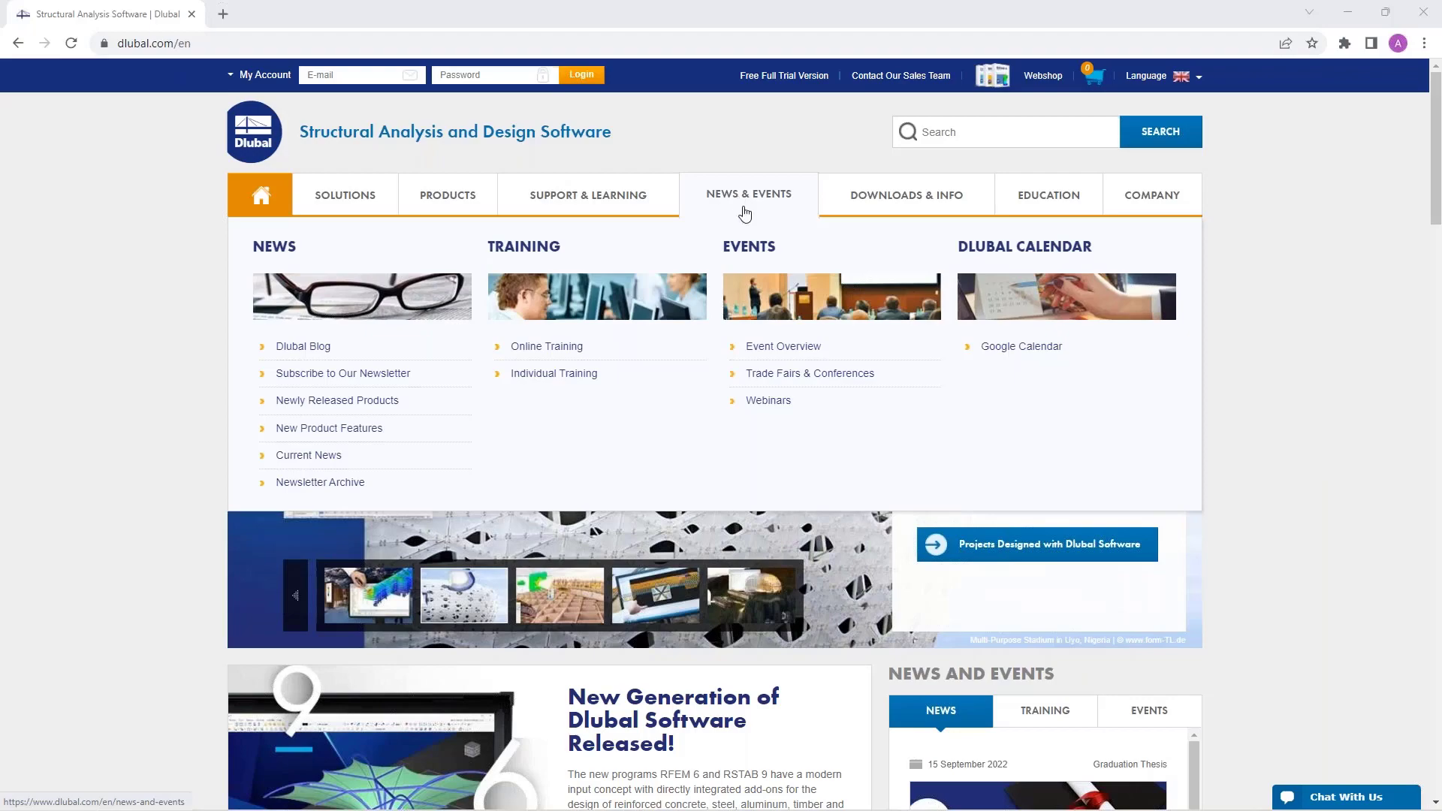
pyautogui.click(768, 402)
pyautogui.scroll(-7, 759, 502)
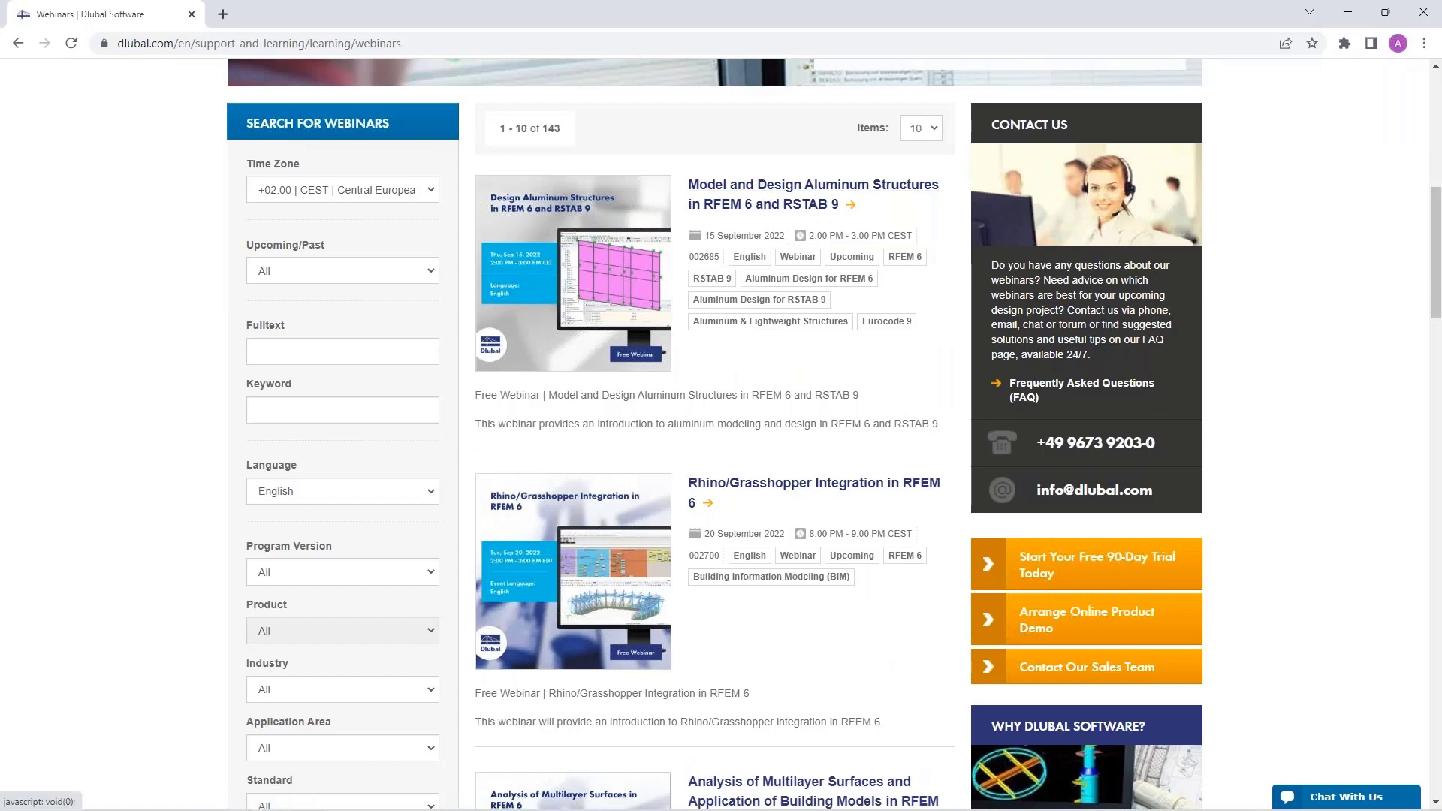
pyautogui.scroll(-1, 757, 176)
pyautogui.scroll(-2, 758, 158)
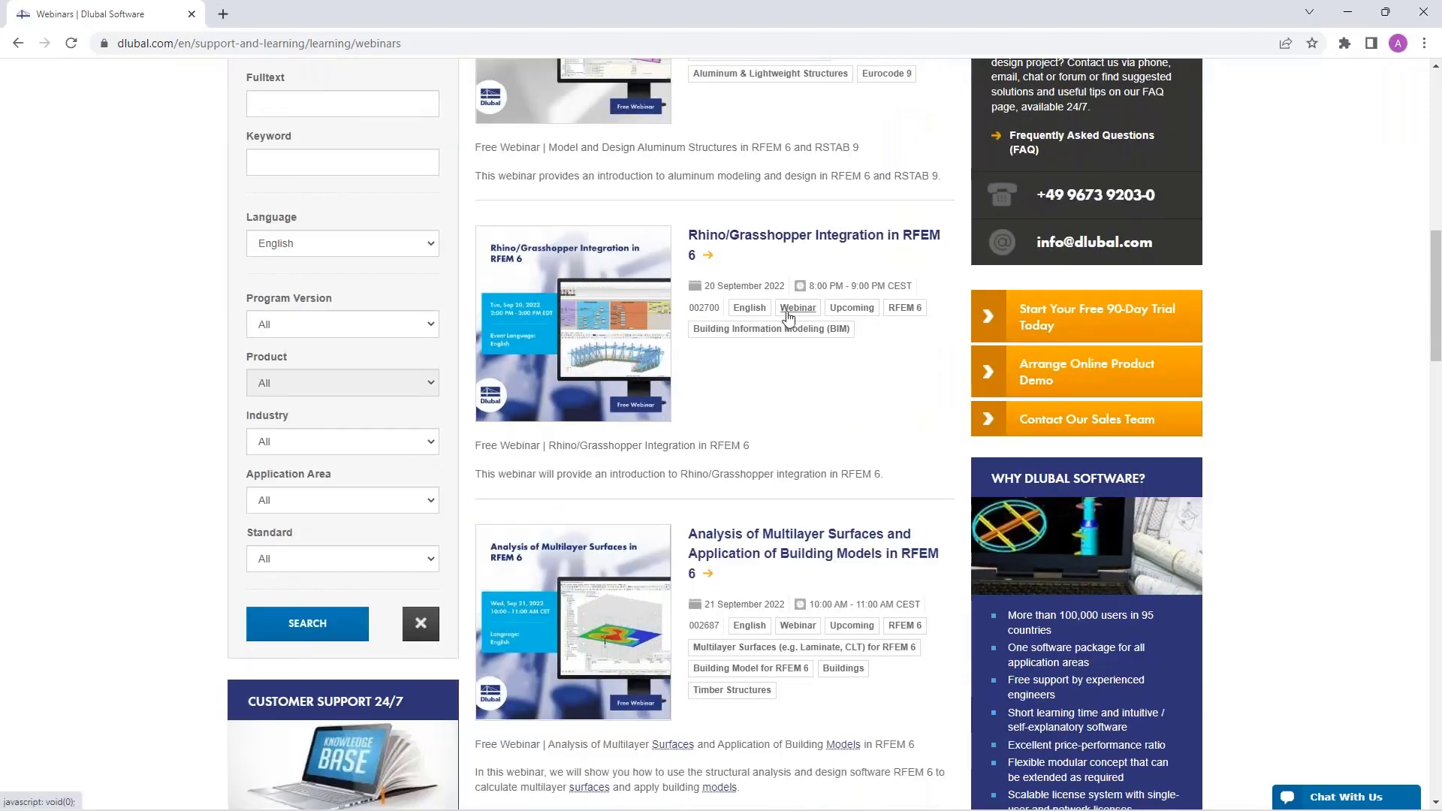
pyautogui.scroll(-7, 787, 317)
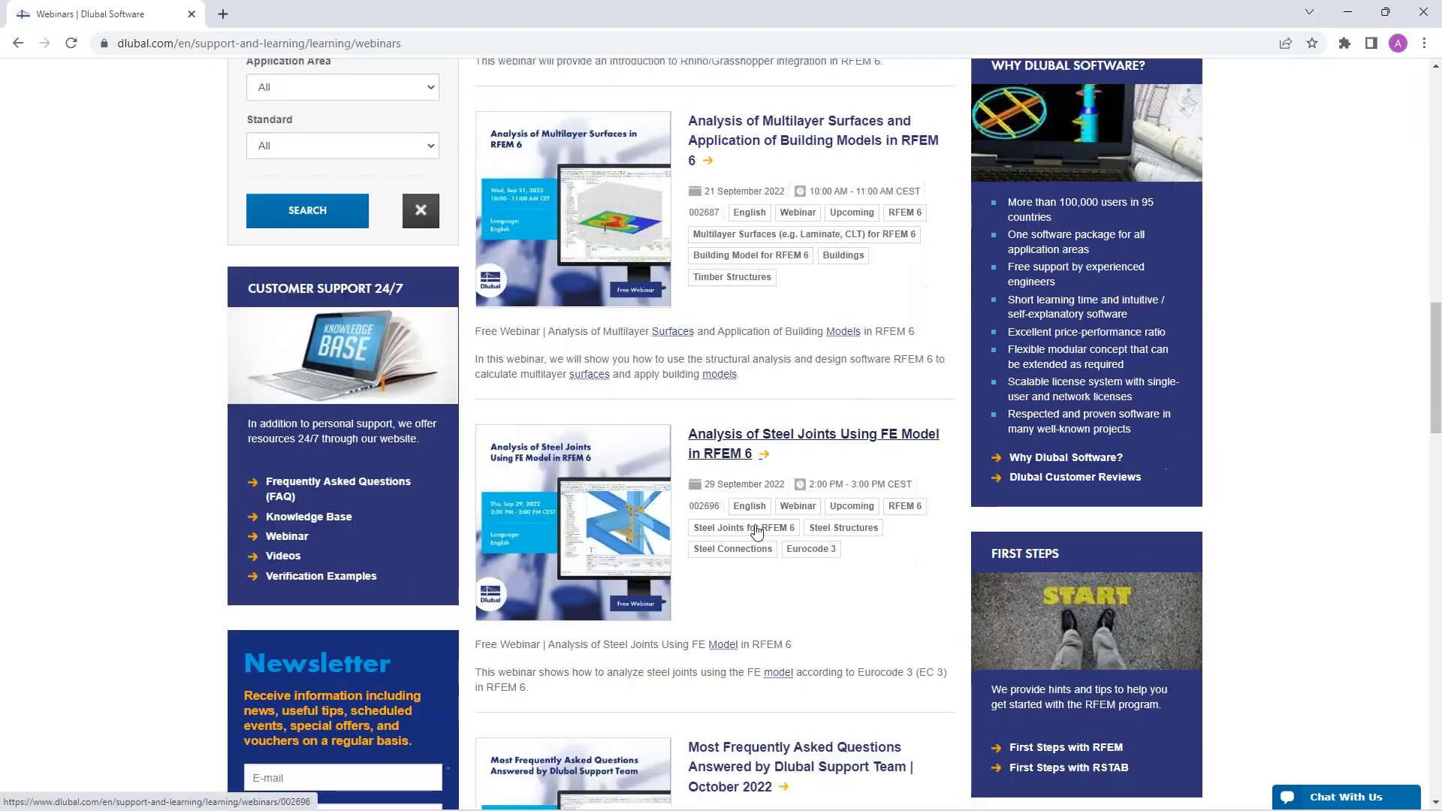
pyautogui.scroll(12, 758, 531)
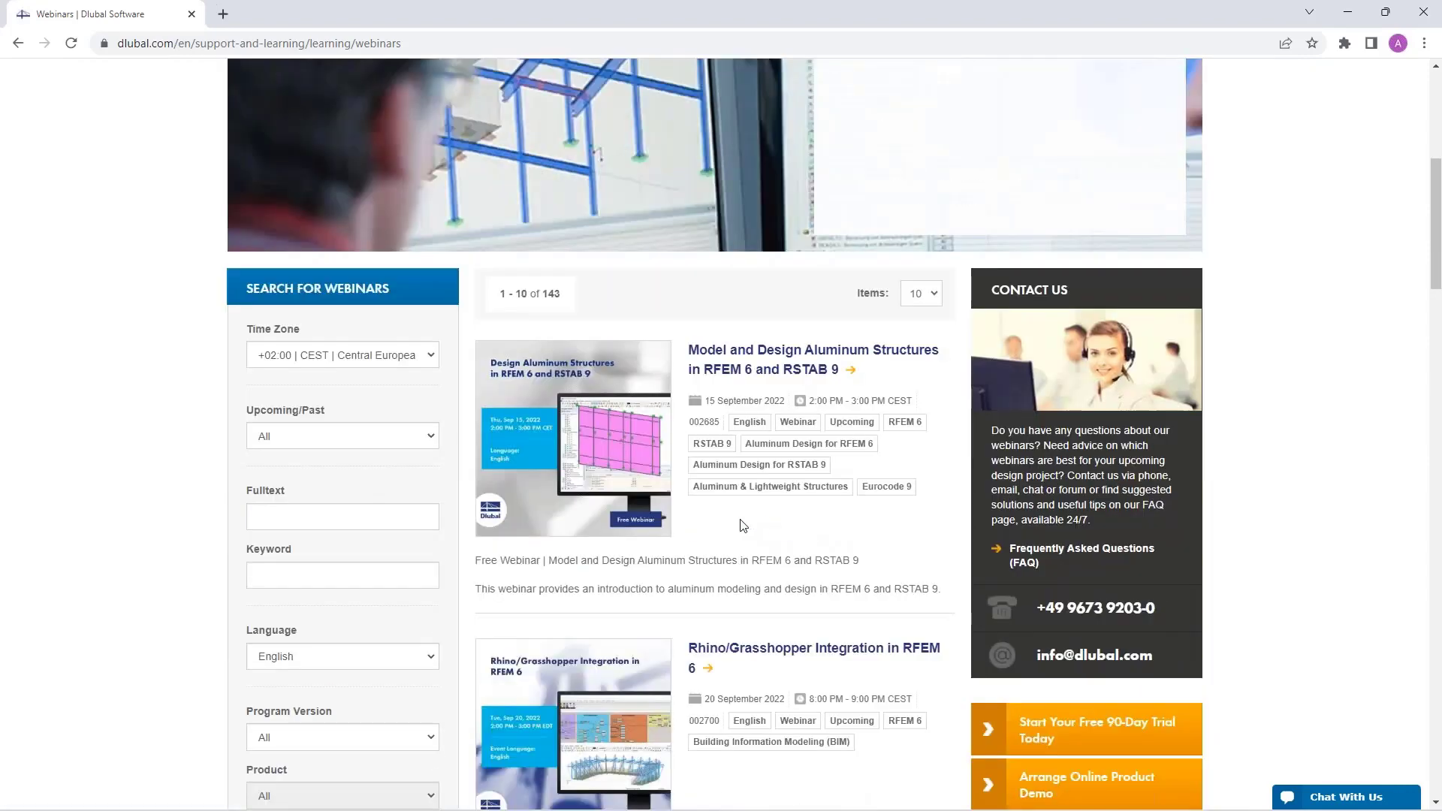
pyautogui.click(373, 438)
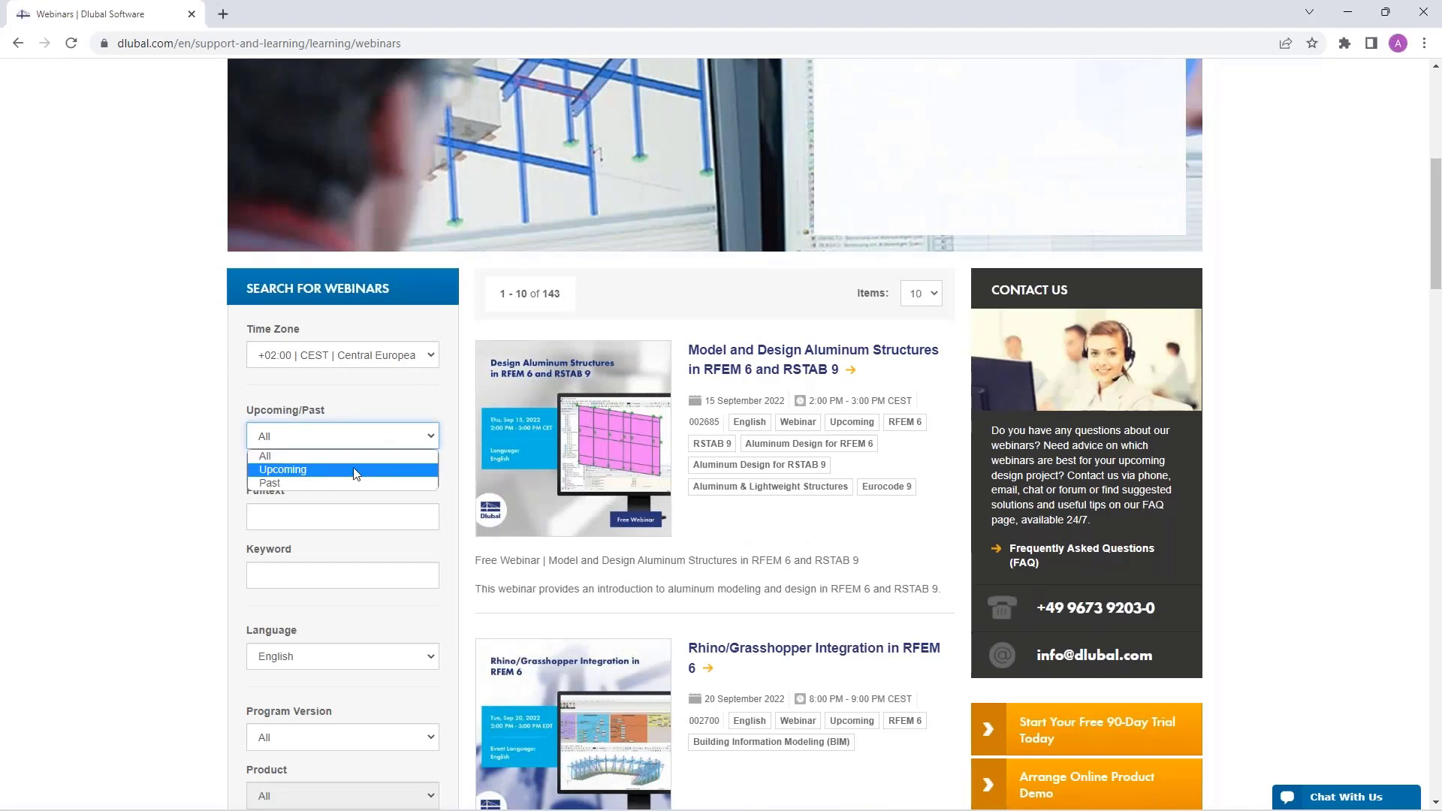
pyautogui.click(428, 404)
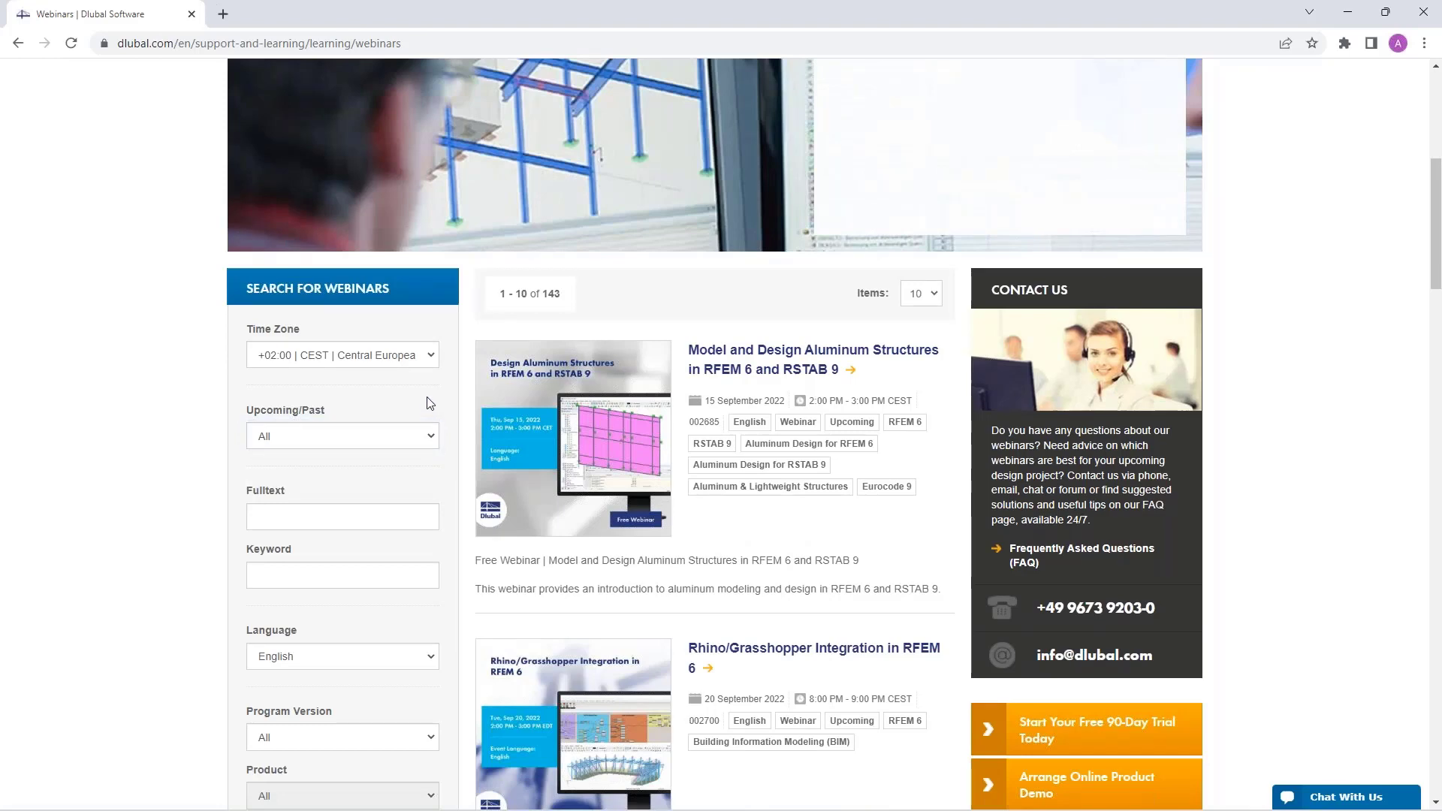
# Step: Open the webinar page "Model and Design Aluminum Structures in RFEM 6 and RSTAB 9" and examine its content, time schedule and downloads
pyautogui.click(768, 358)
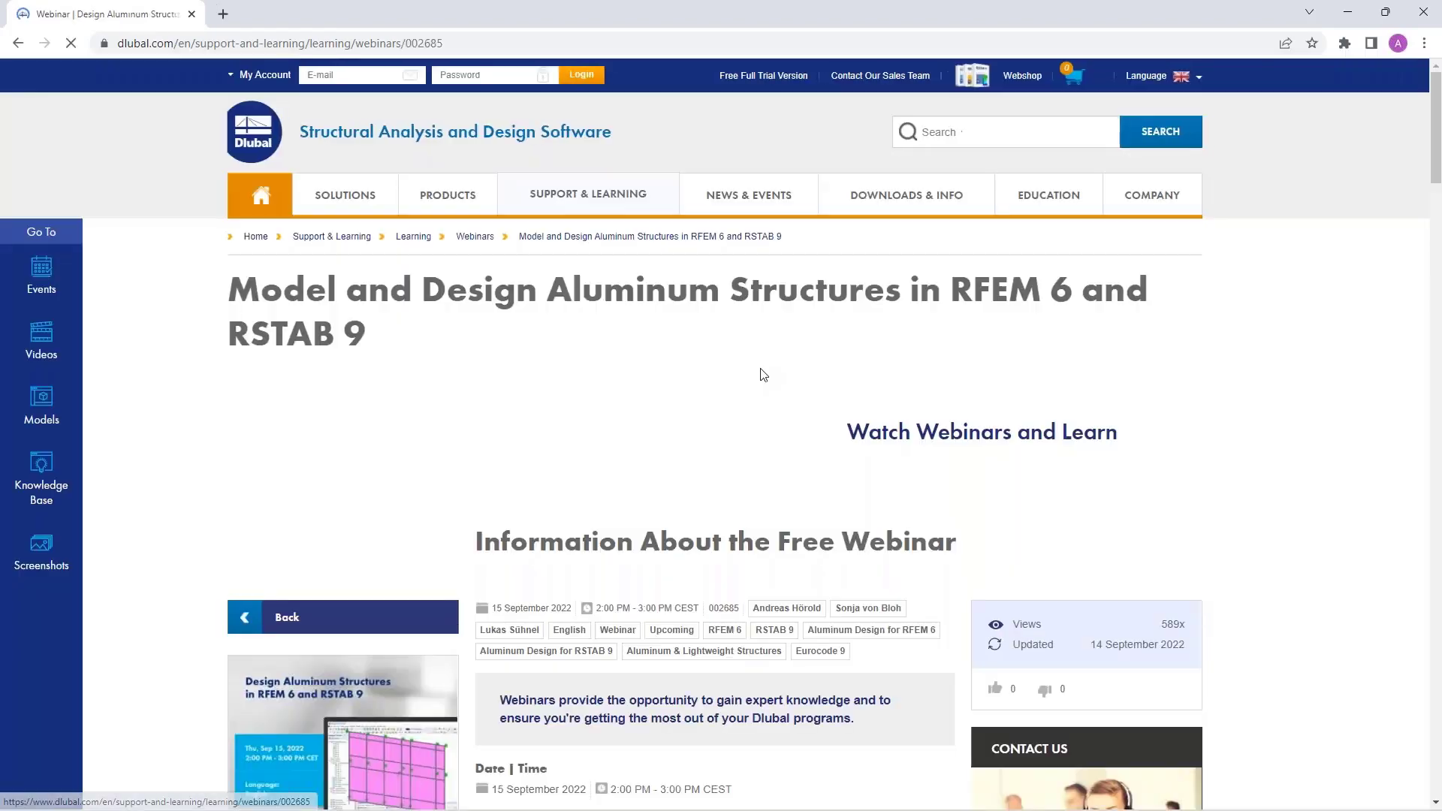
pyautogui.scroll(-5, 615, 579)
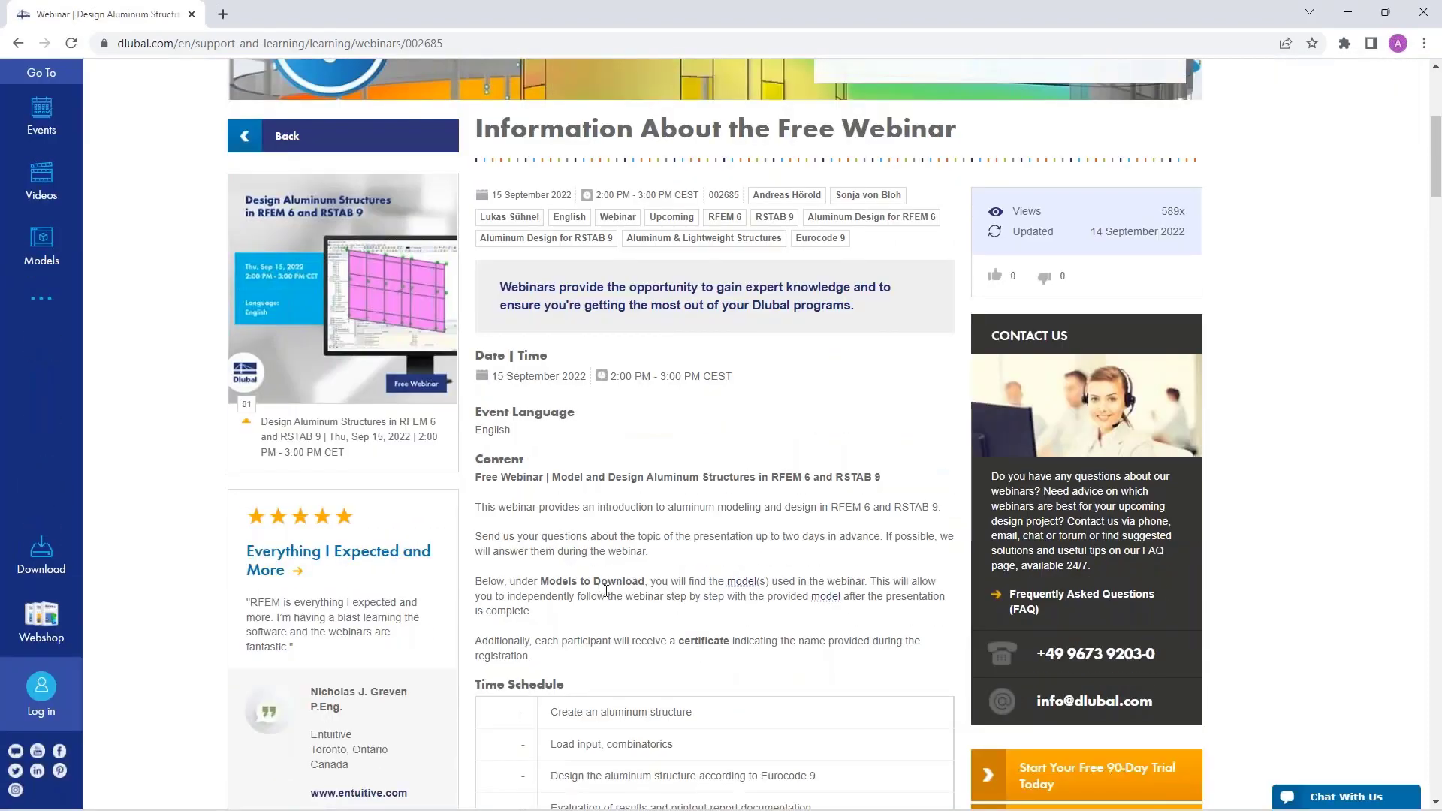
pyautogui.scroll(-2, 593, 612)
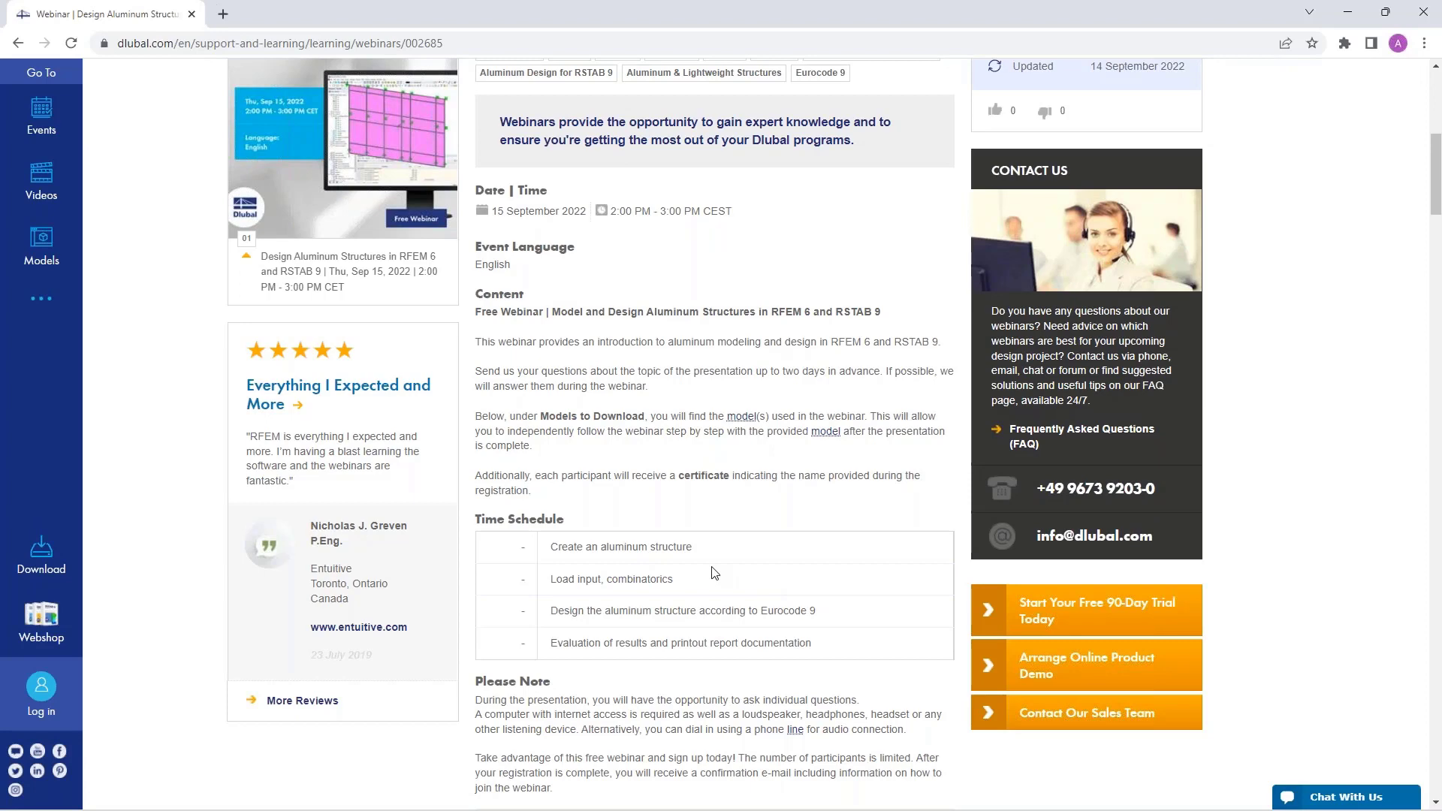
pyautogui.scroll(-11, 714, 573)
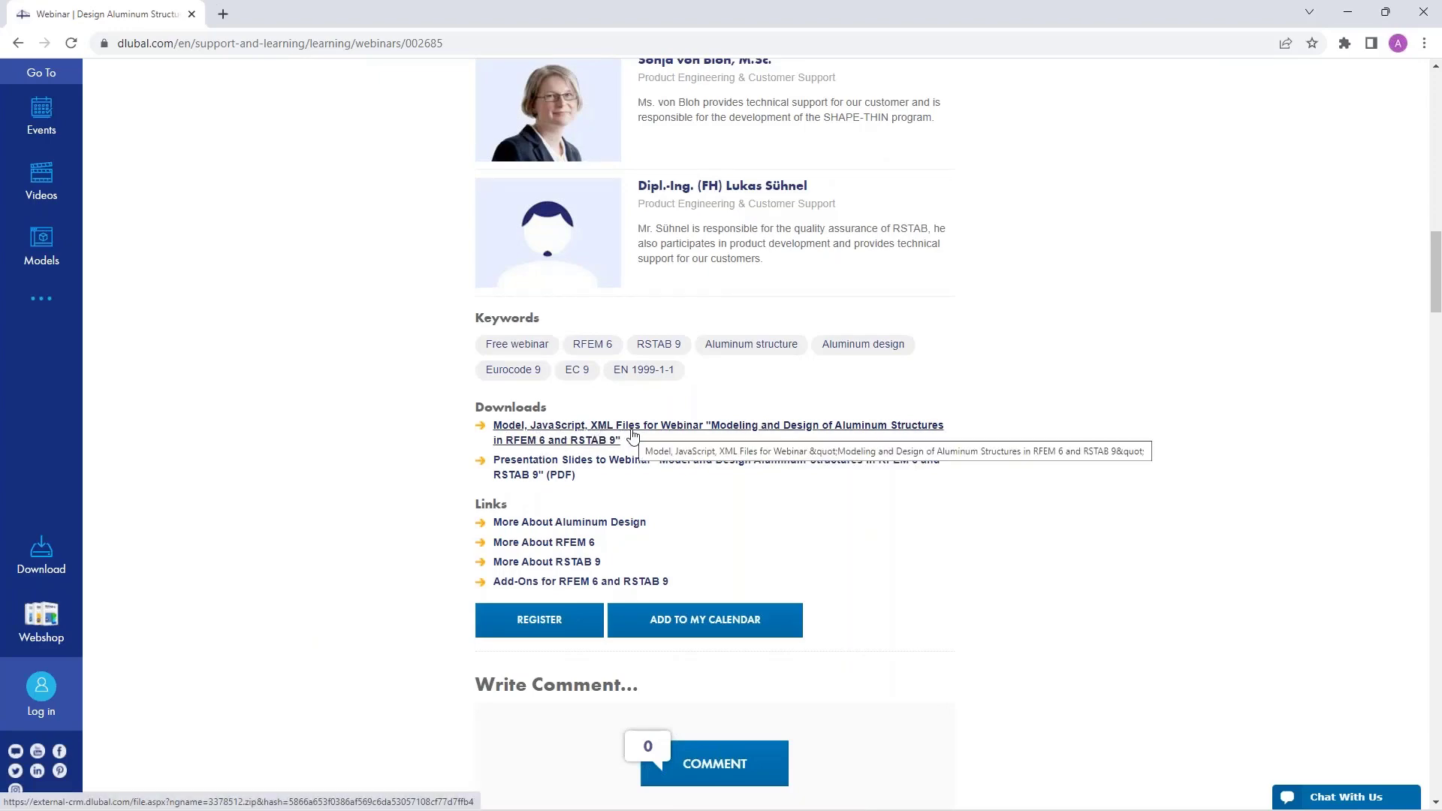
pyautogui.scroll(10, 680, 484)
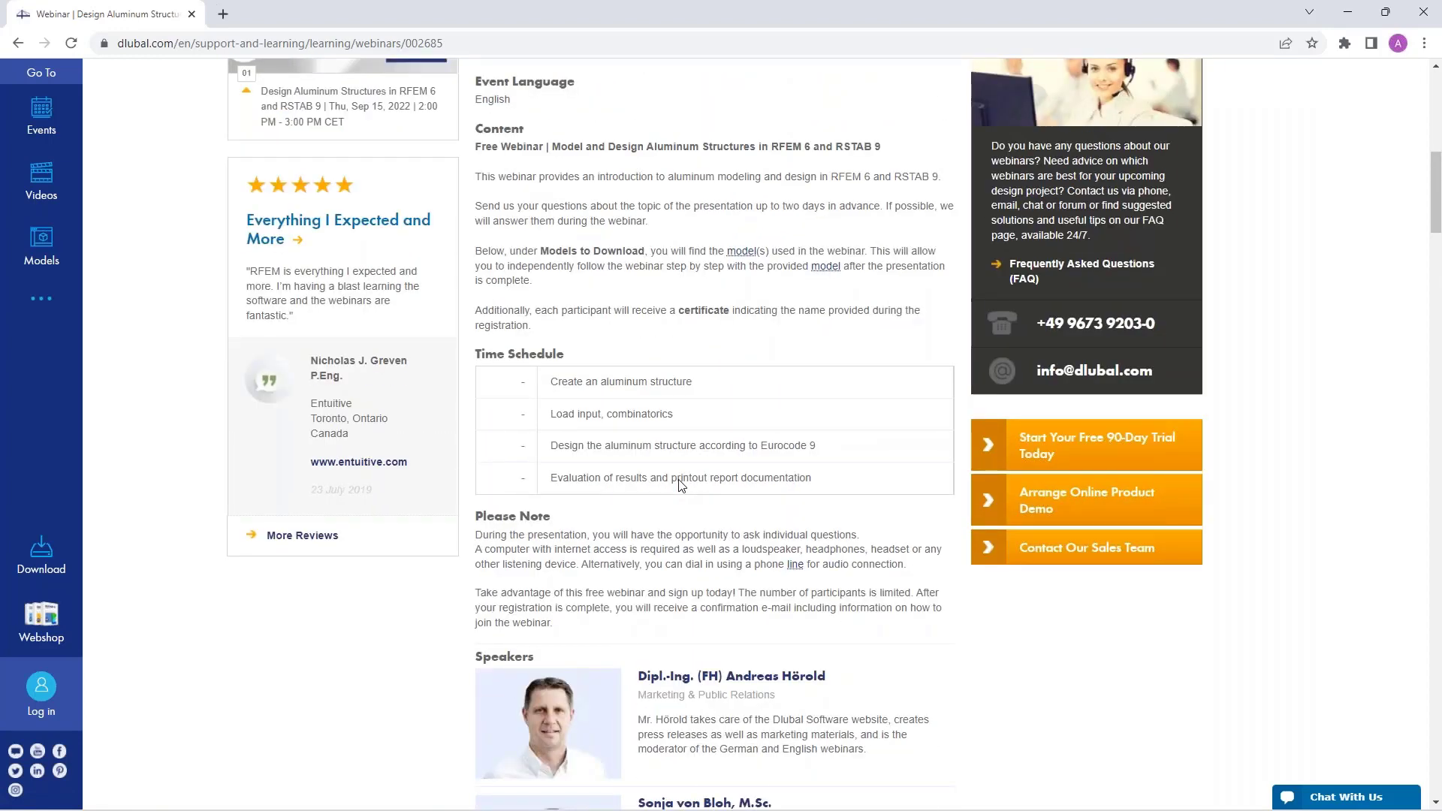
pyautogui.scroll(10, 680, 484)
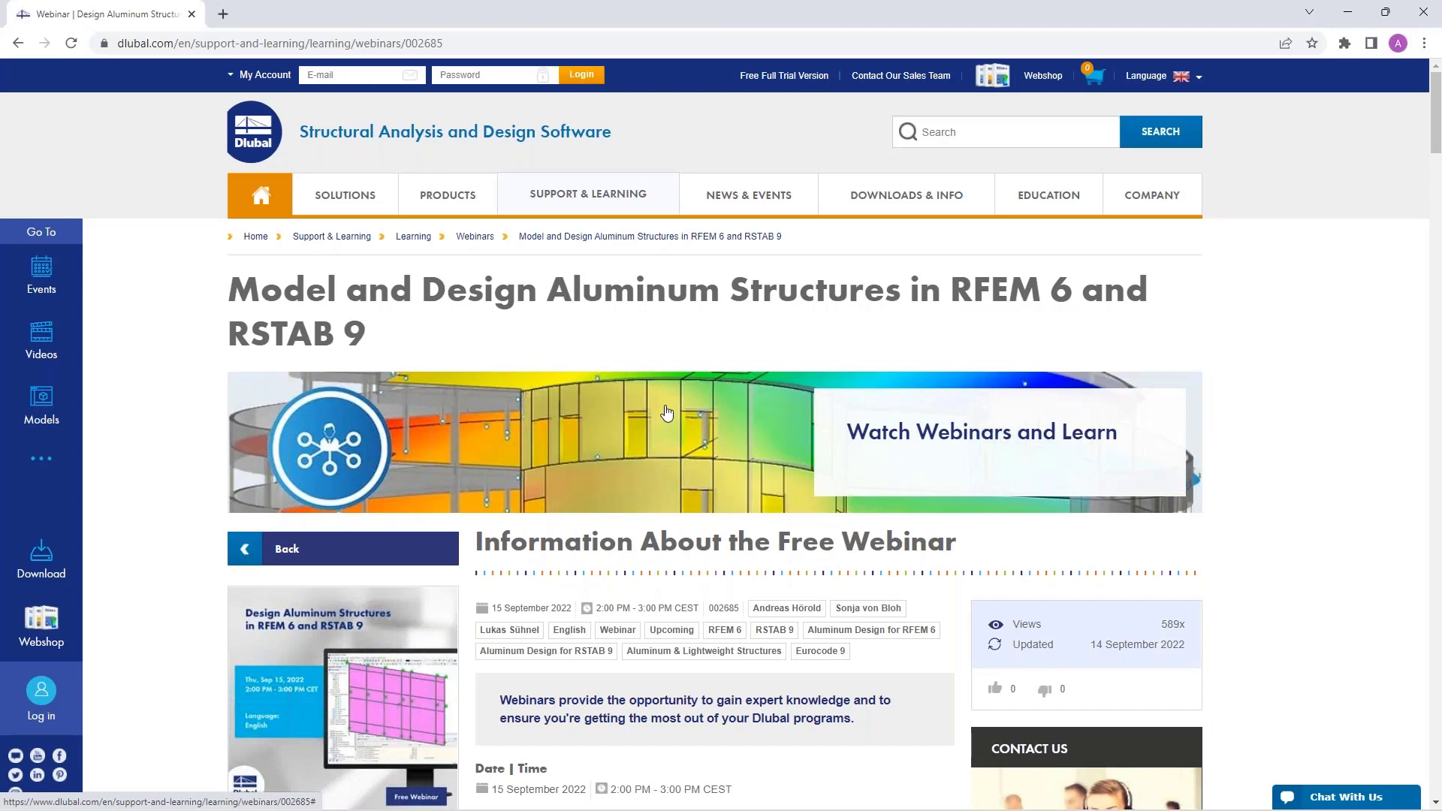
# Step: Open the Free Full Trial Version page and look through the trial downloads for RFEM 6, RSTAB 9, RSECTION 1 and RWIND 2
pyautogui.click(785, 77)
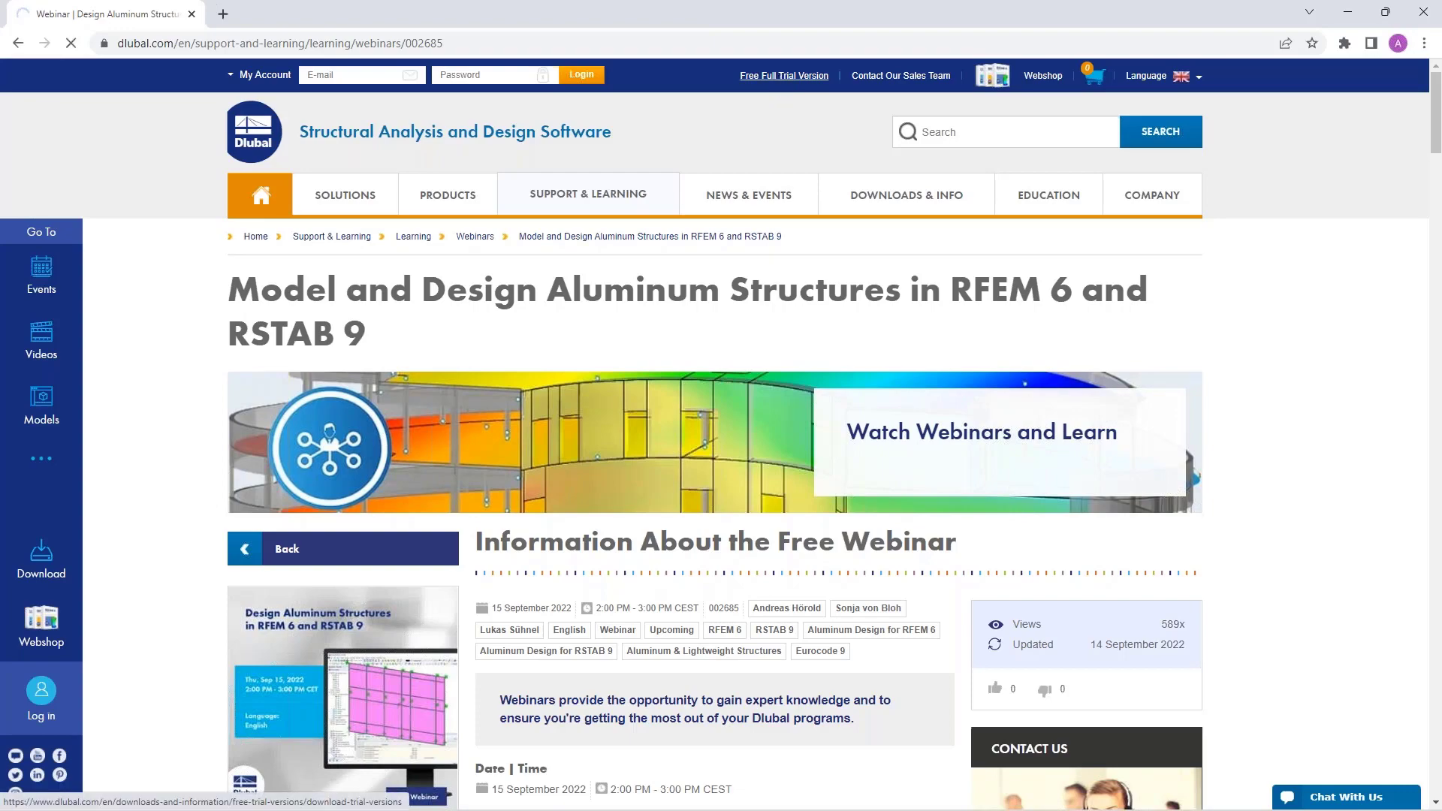
pyautogui.scroll(-3, 642, 533)
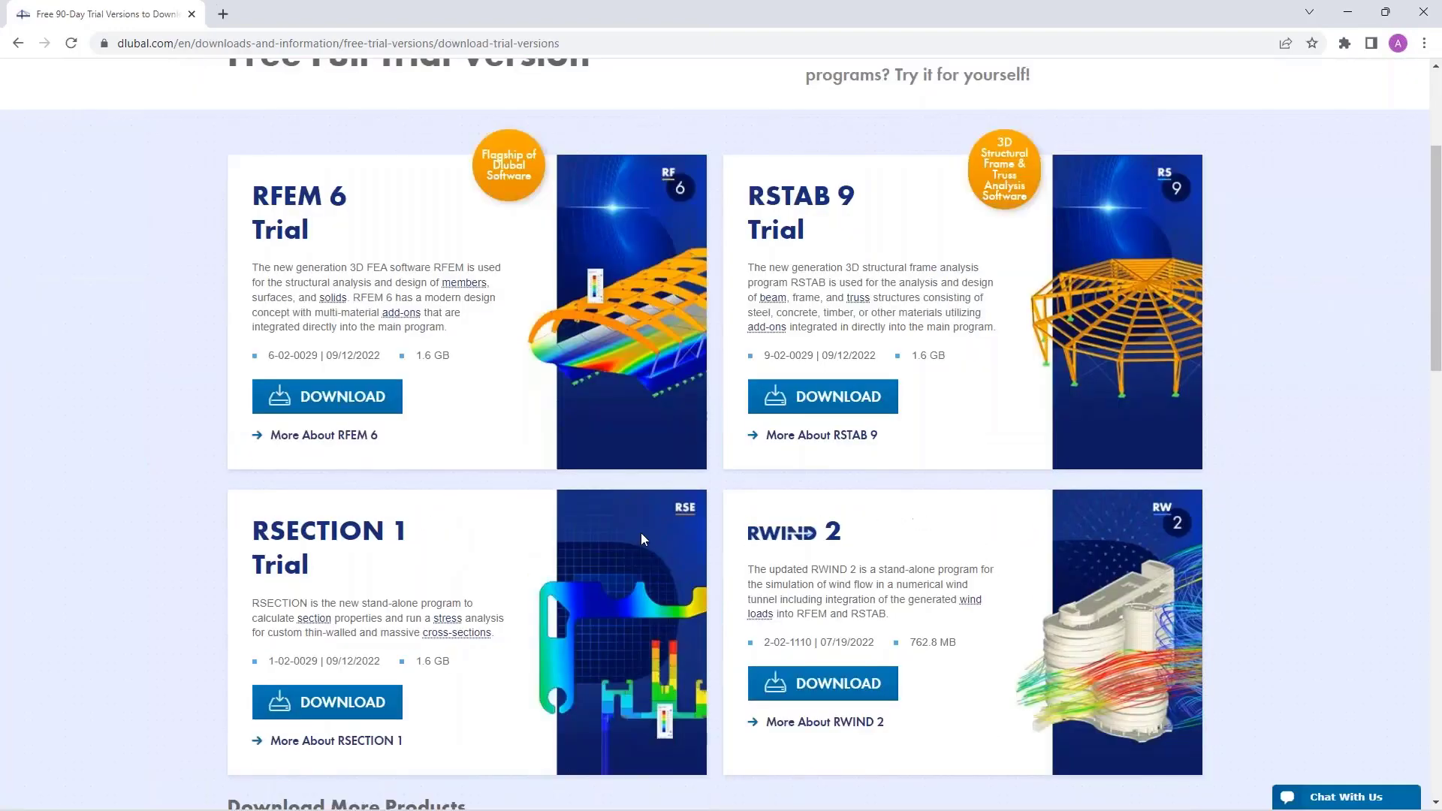
pyautogui.scroll(1, 641, 538)
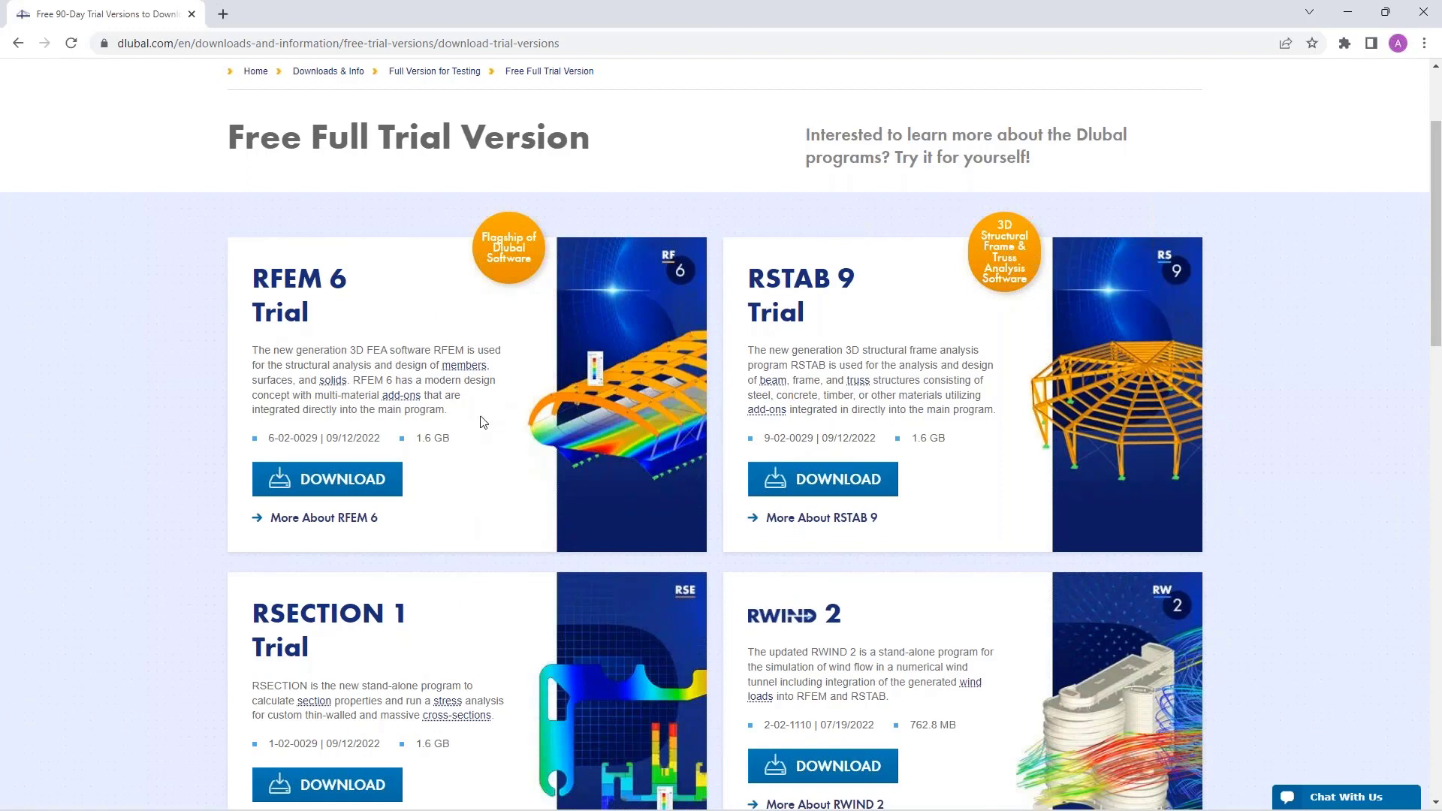
pyautogui.scroll(-1, 494, 416)
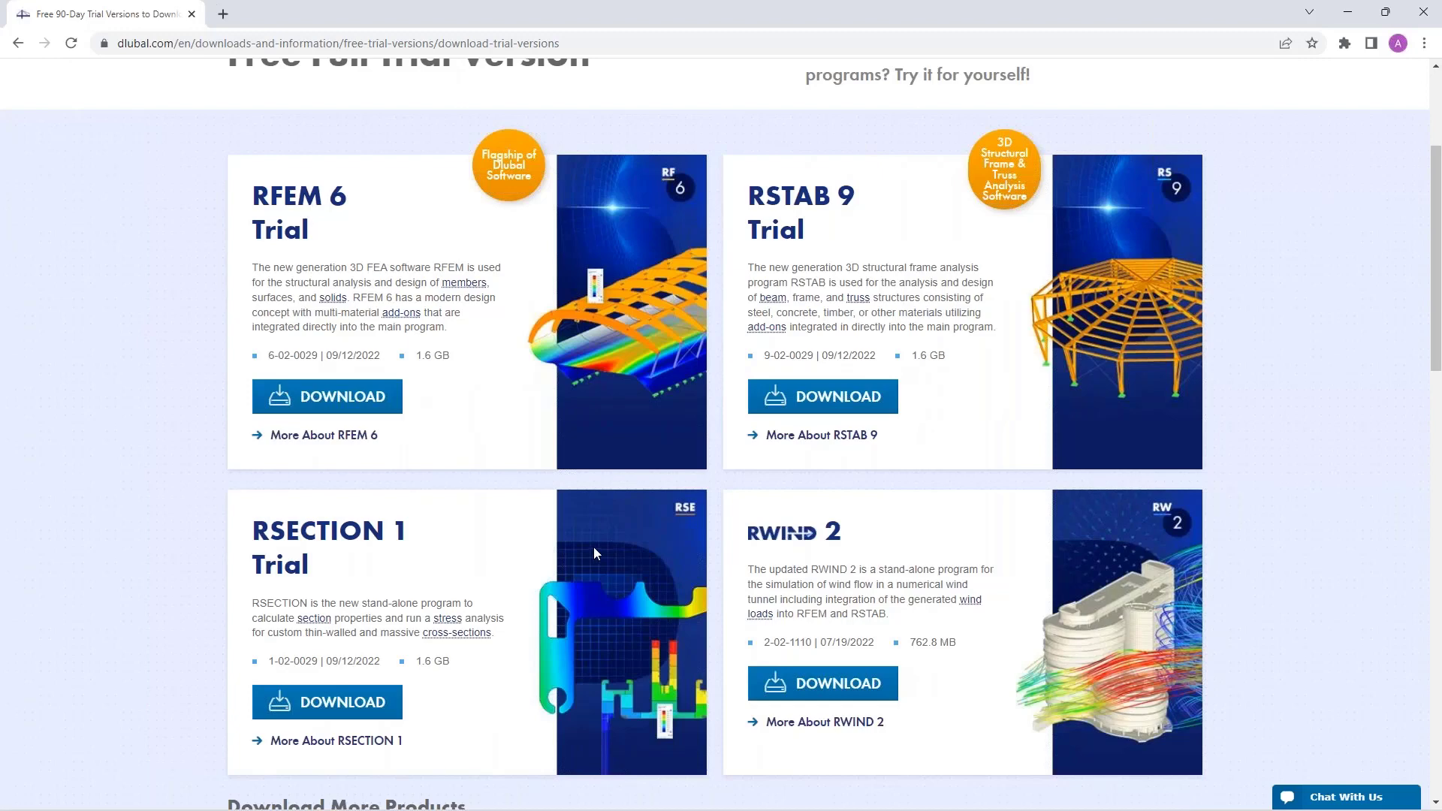
pyautogui.scroll(3, 593, 553)
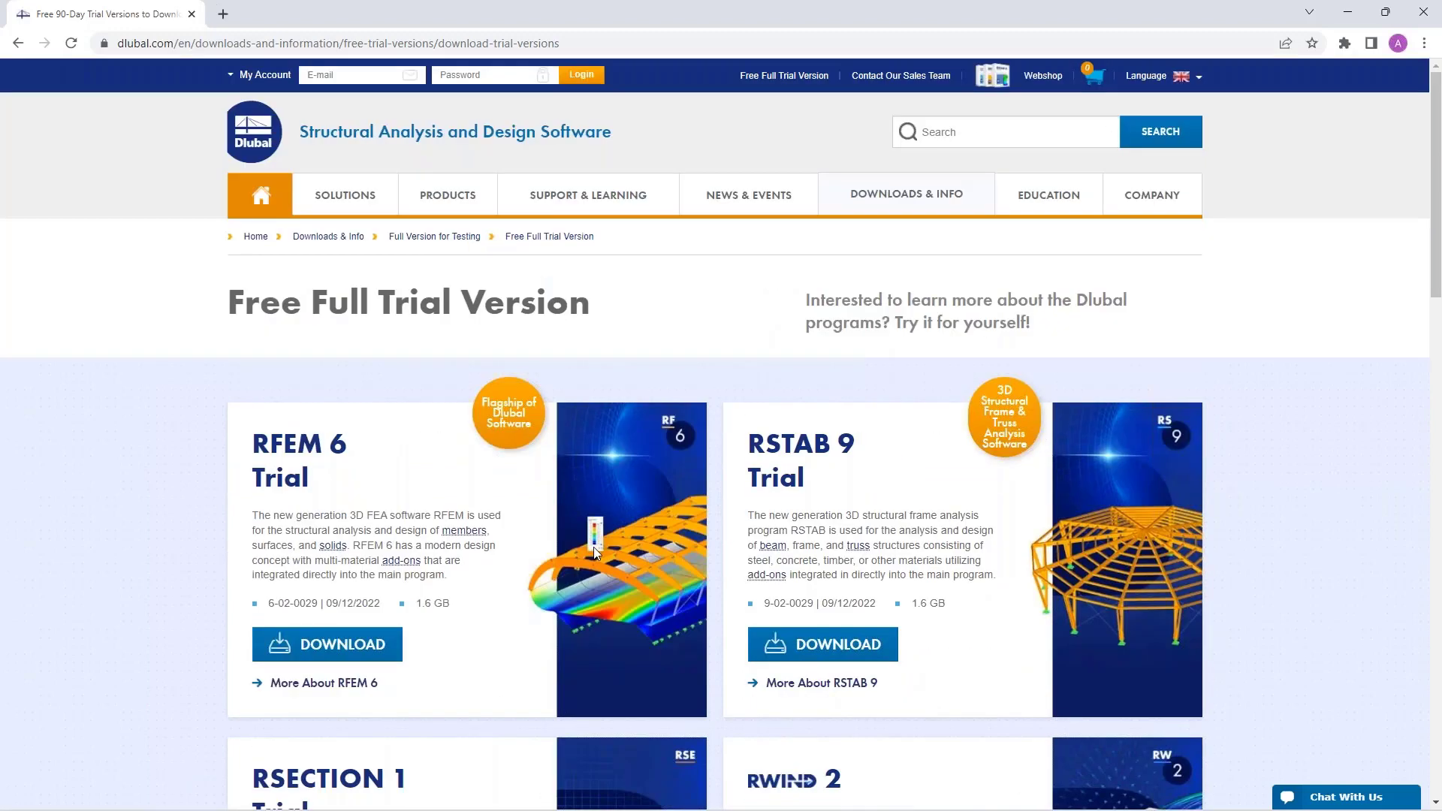